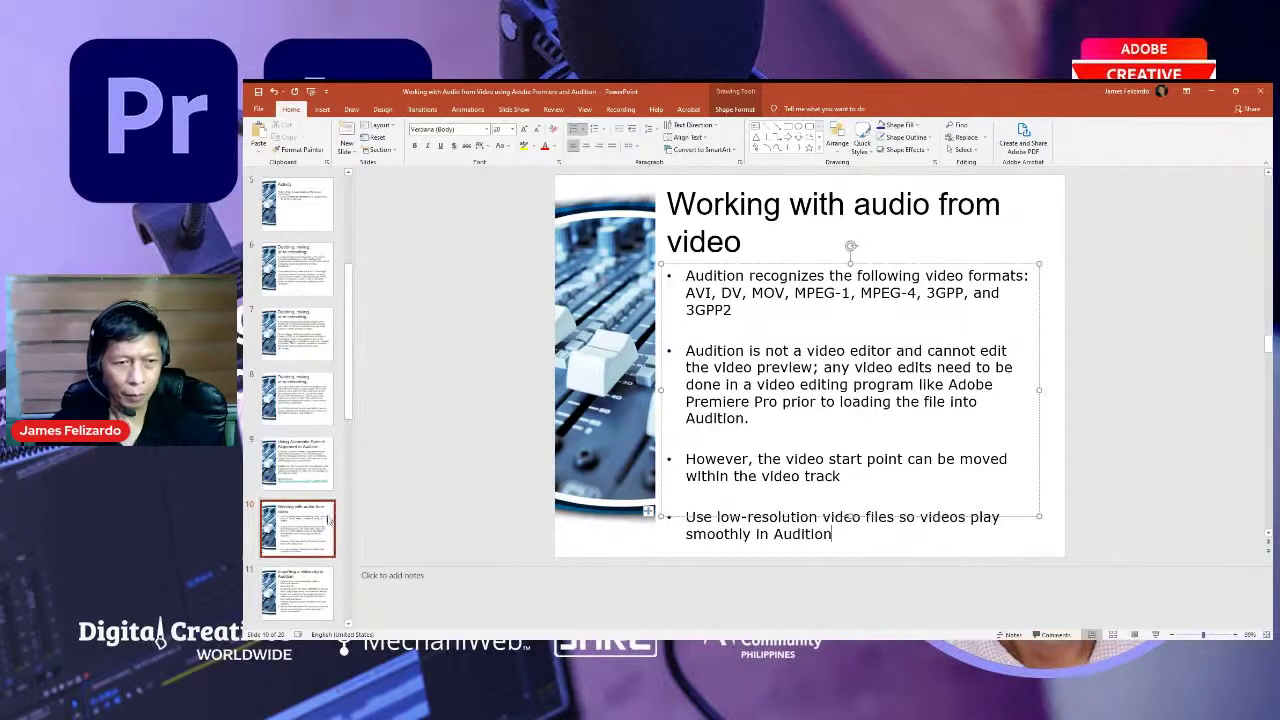
Switch from the slides to Adobe Audition and close all open files to clear the workspace.
{"action": "left_click", "coordinate": [297, 586]}
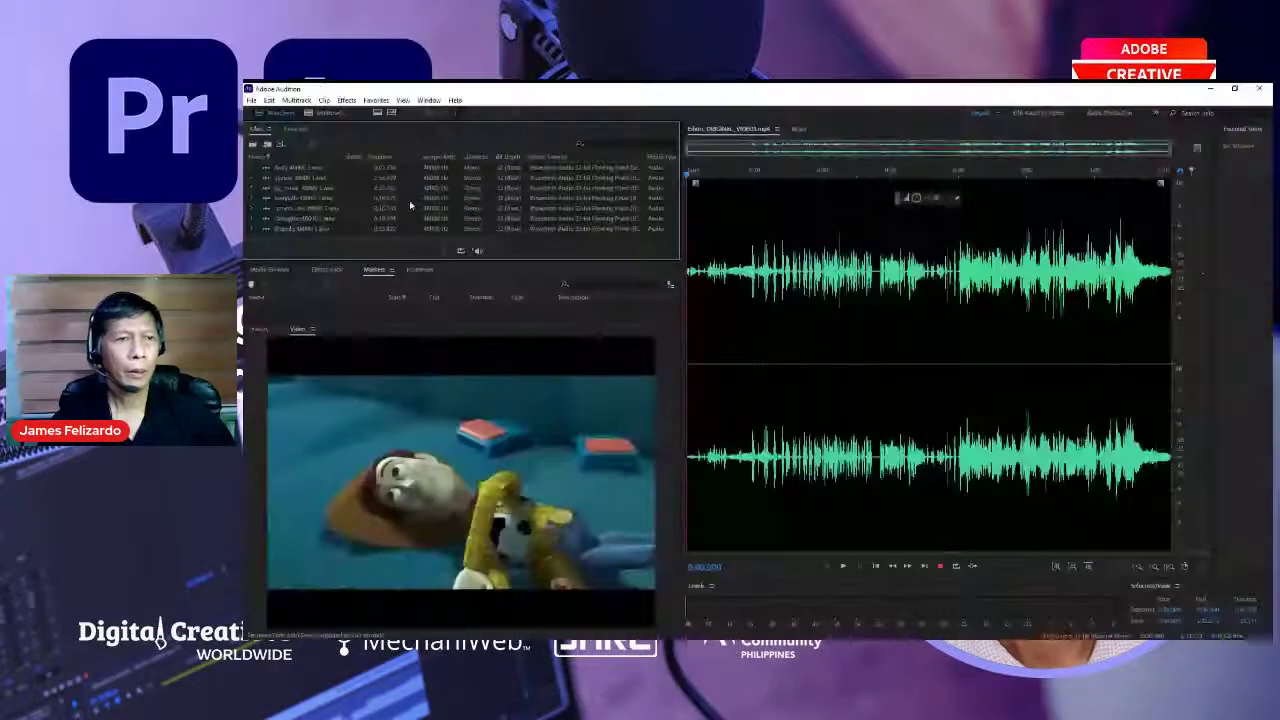
{"action": "left_click", "coordinate": [256, 101]}
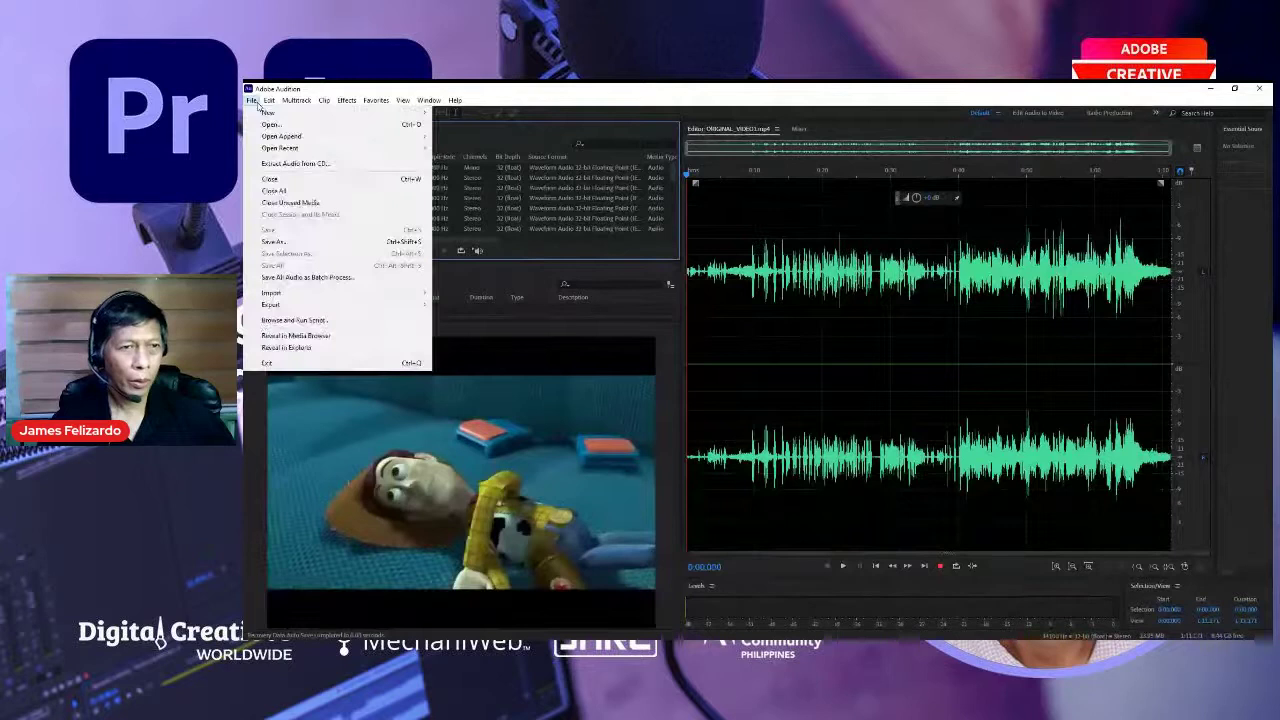
{"action": "left_click", "coordinate": [280, 191]}
{"action": "left_click", "coordinate": [531, 456]}
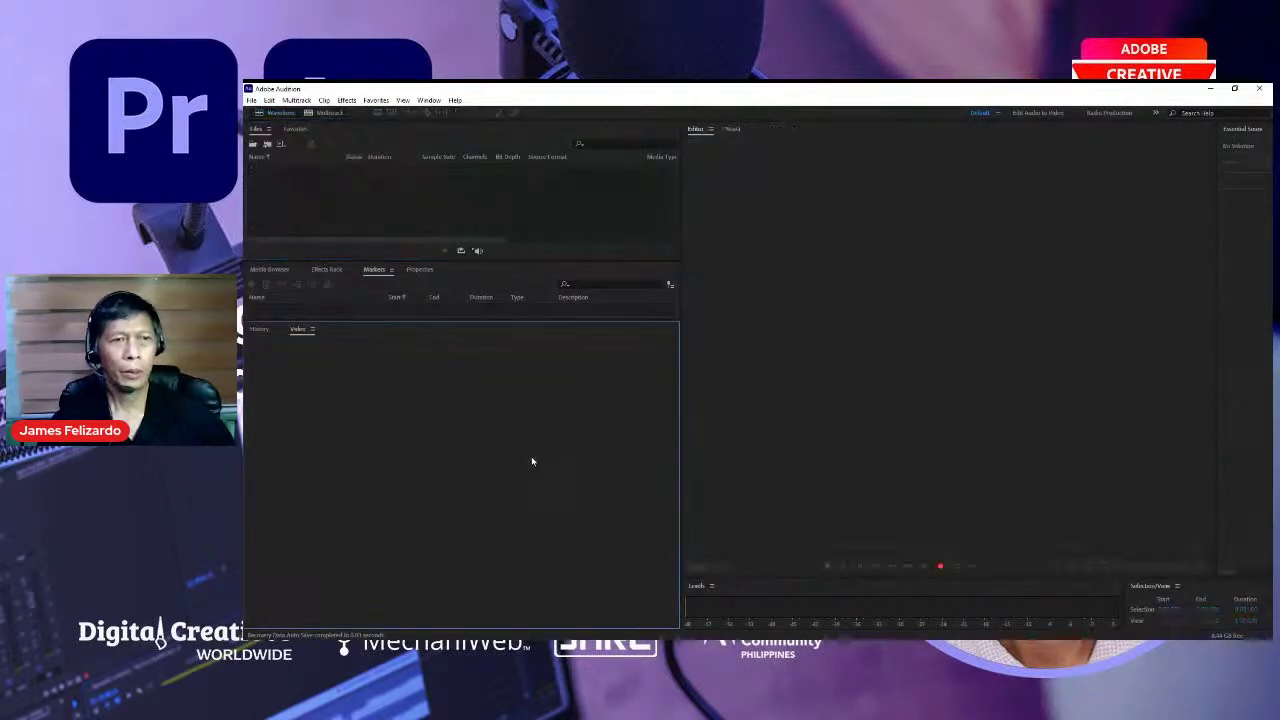
{"action": "left_click", "coordinate": [409, 201]}
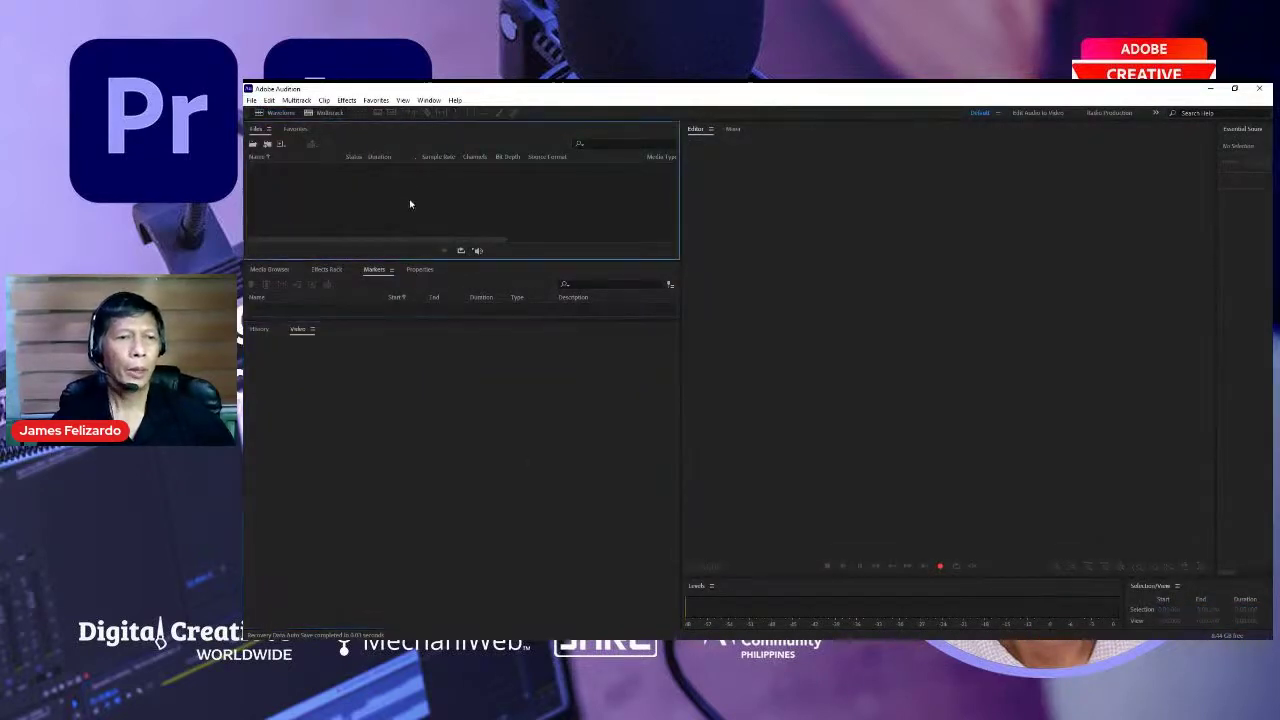
{"action": "left_click", "coordinate": [253, 102]}
{"action": "left_click", "coordinate": [253, 102]}
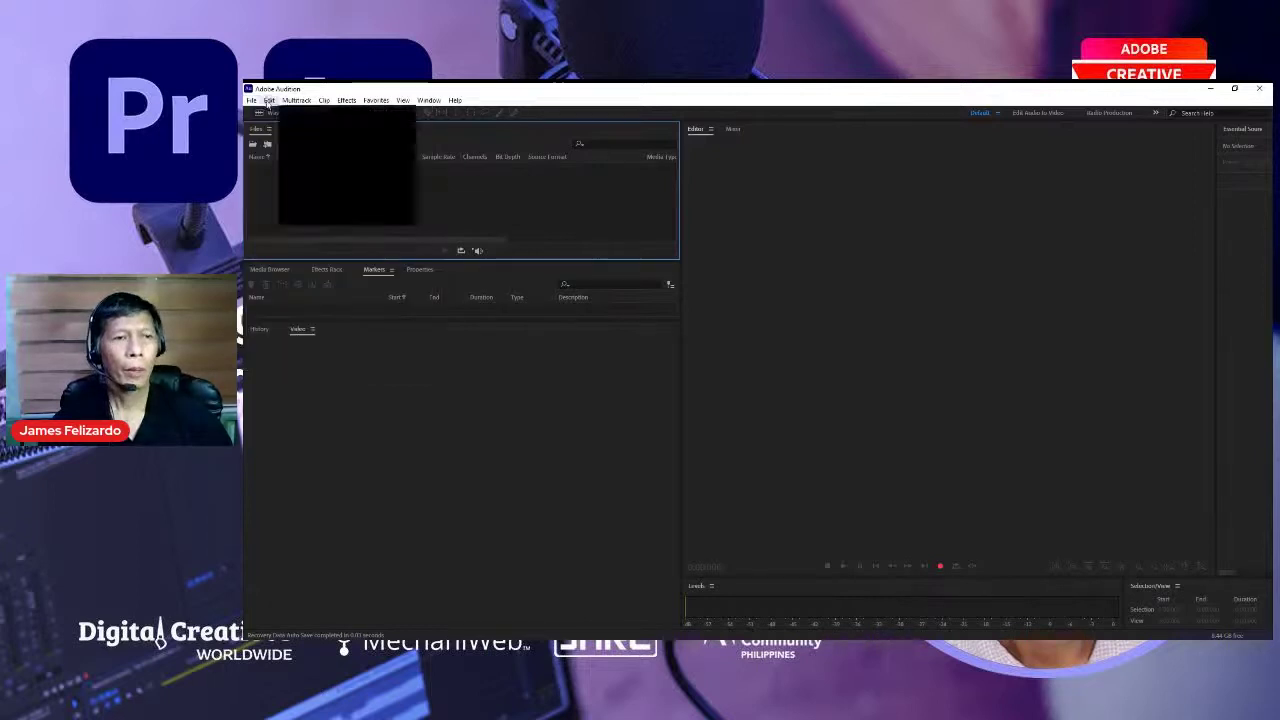
{"action": "left_click", "coordinate": [296, 101]}
{"action": "left_click", "coordinate": [296, 101]}
{"action": "left_click", "coordinate": [305, 101]}
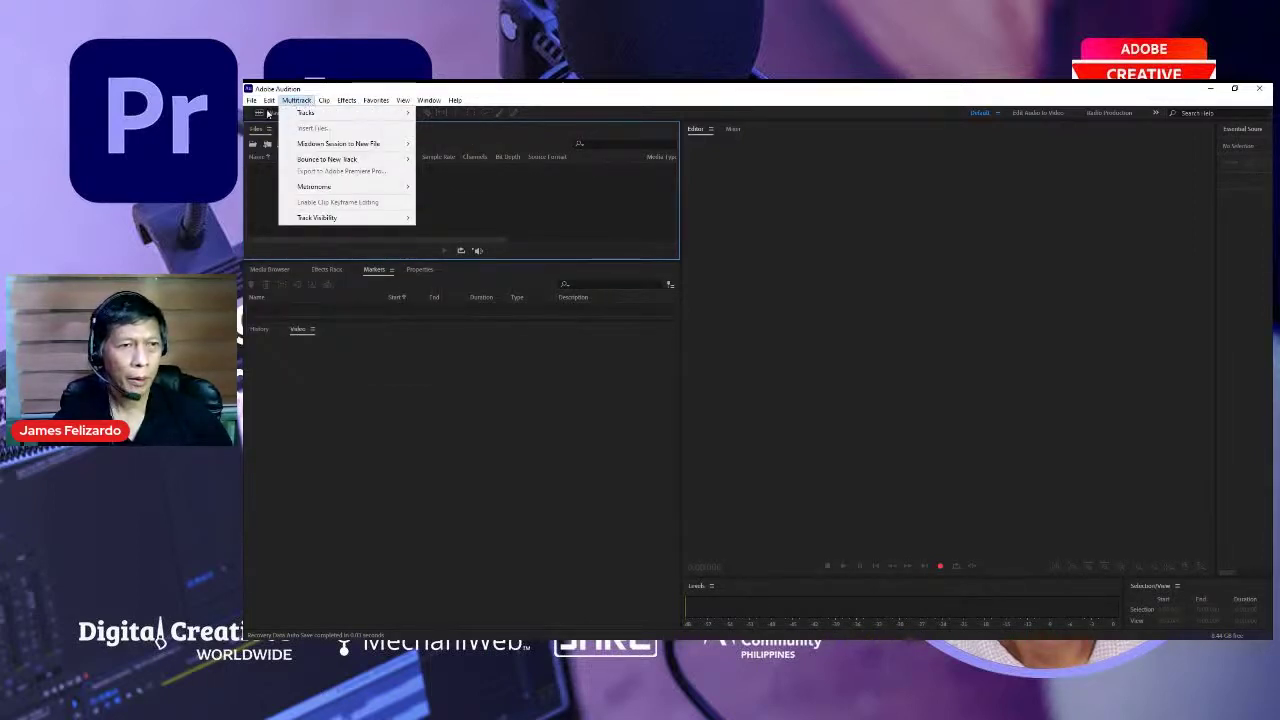
Start a new multitrack session and name it filaudiodub_ToyStory3.
{"action": "mouse_move", "coordinate": [252, 101]}
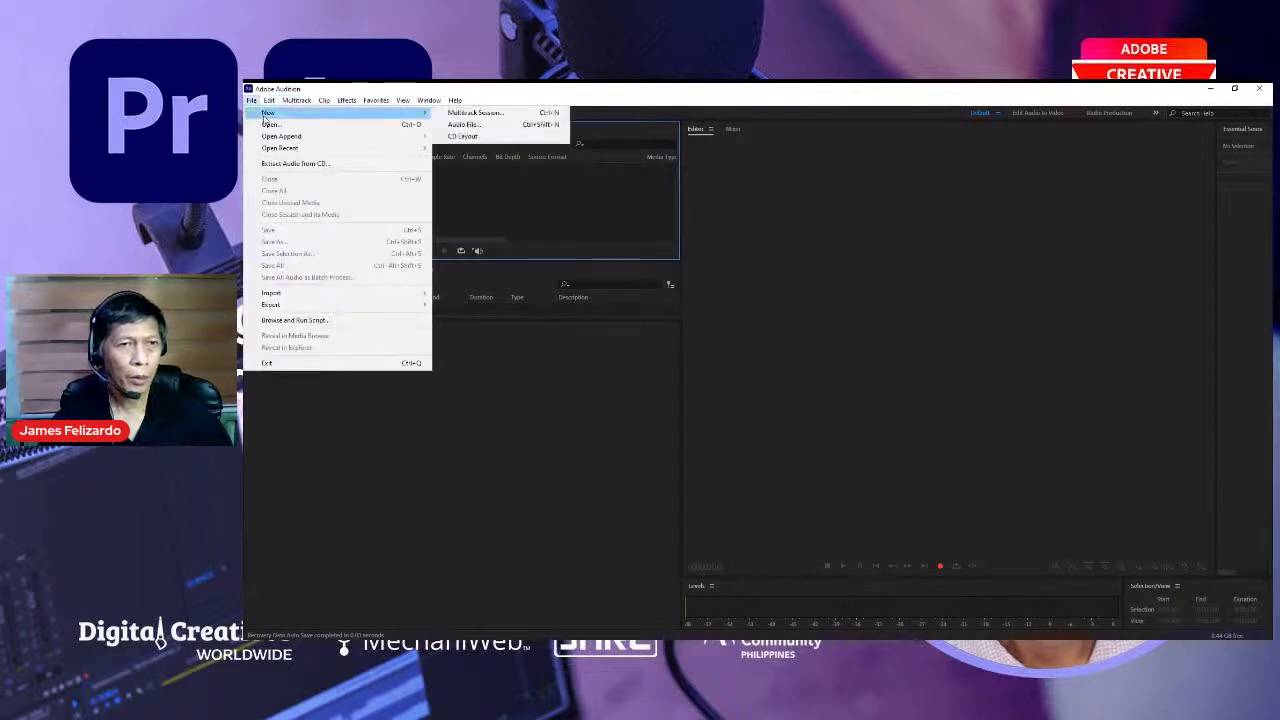
{"action": "left_click", "coordinate": [488, 112]}
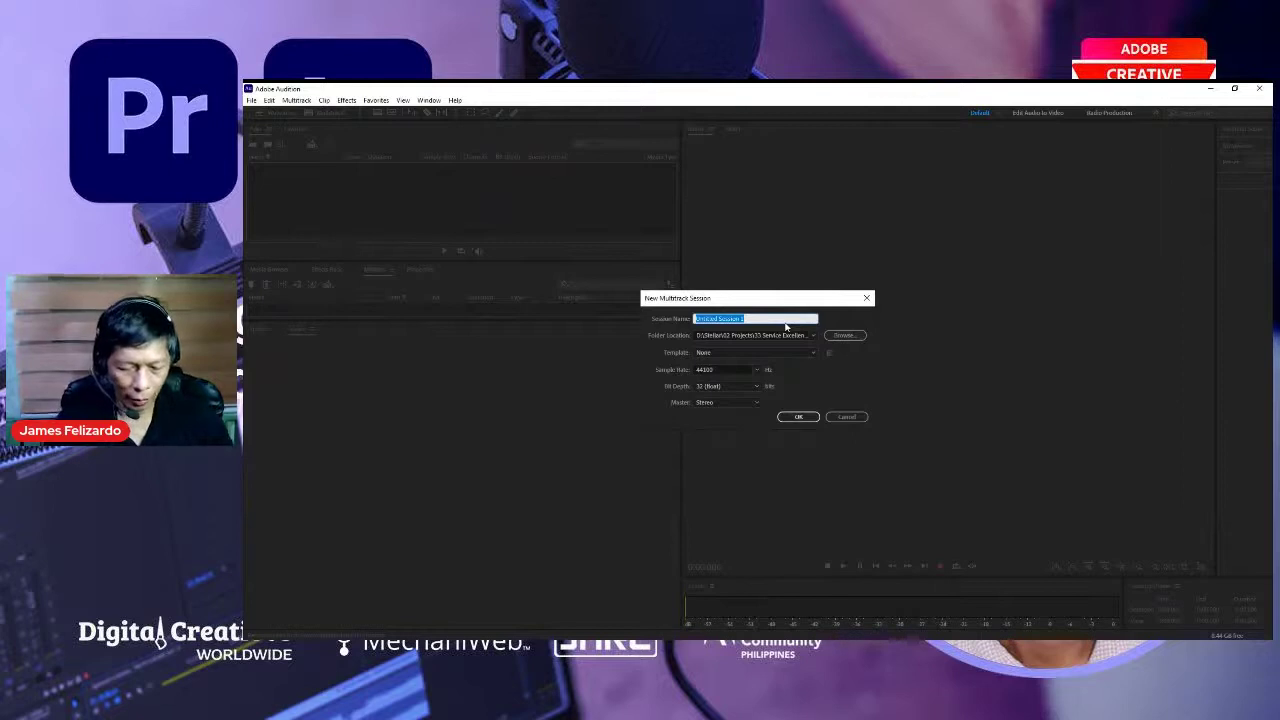
{"action": "type", "text": "P"}
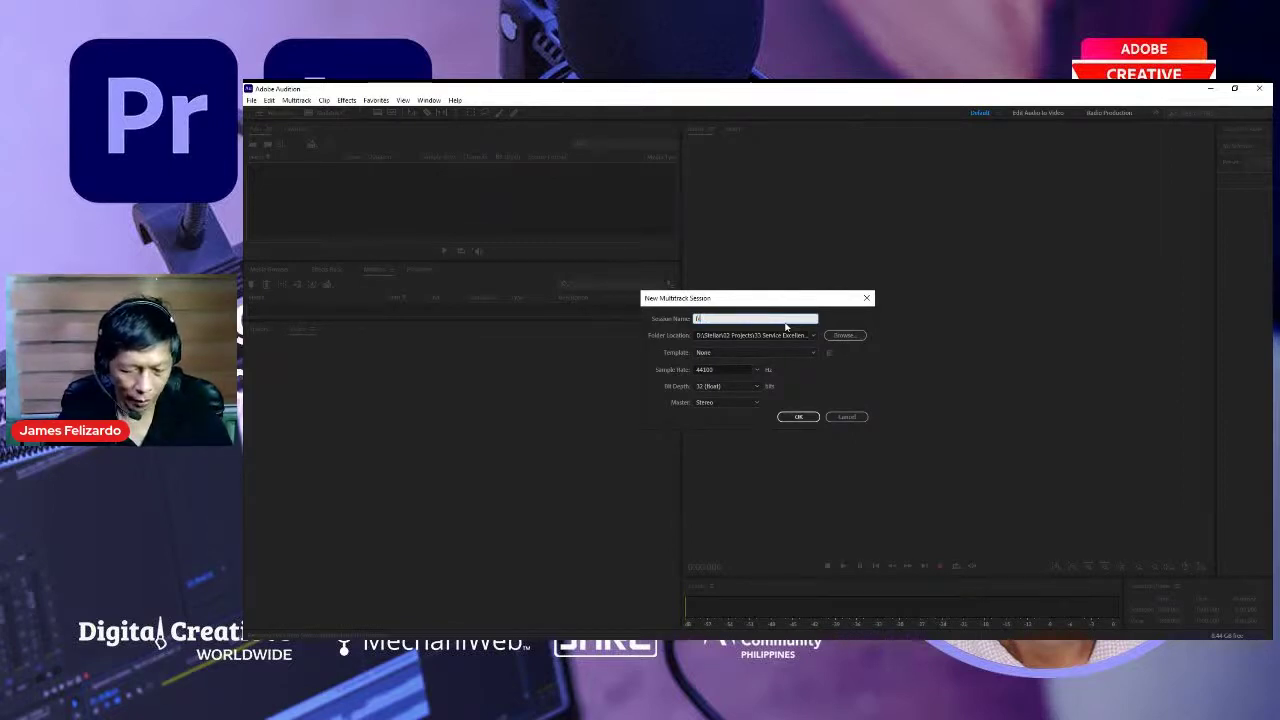
{"action": "type", "text": "odcas"}
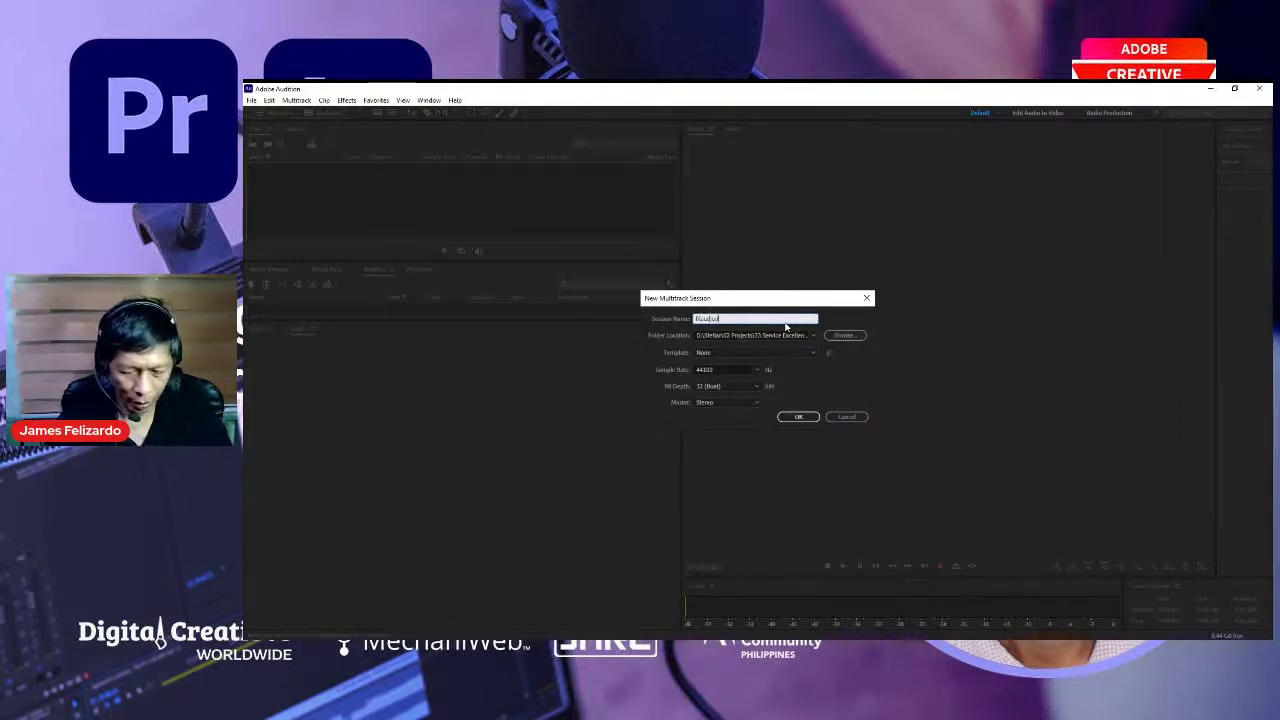
{"action": "type", "text": "ts_"}
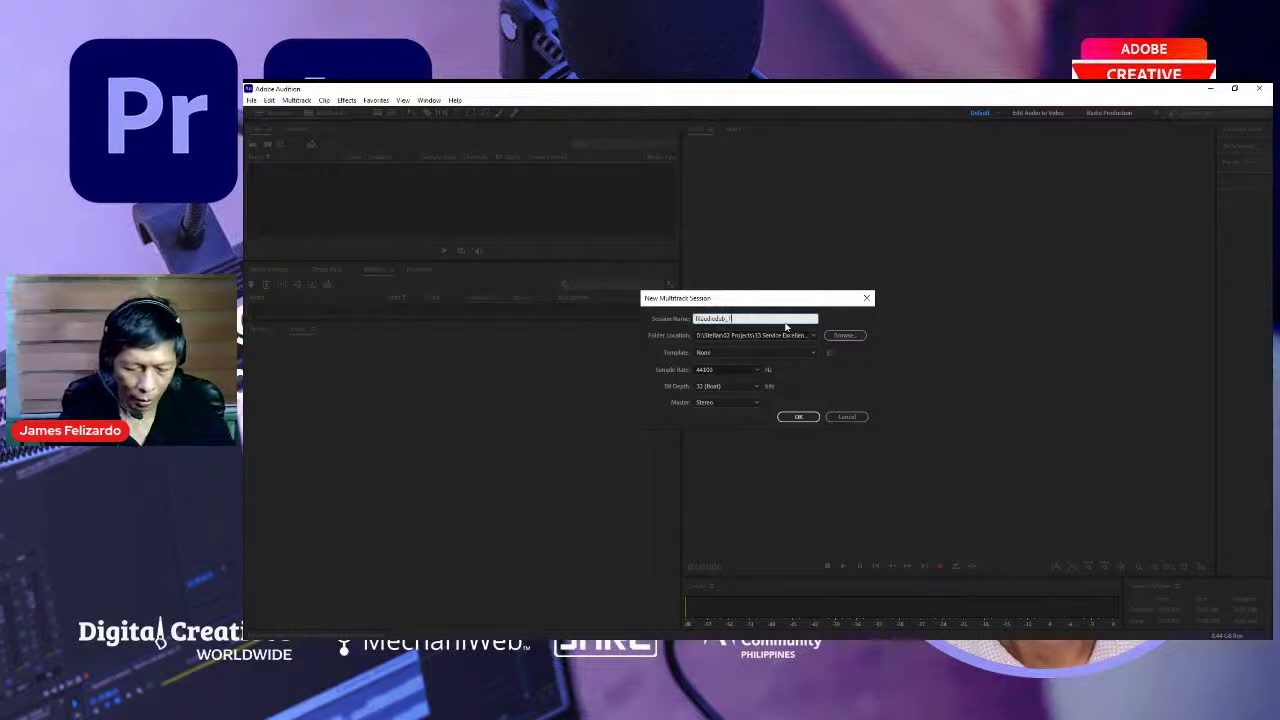
{"action": "type", "text": "TestSt"}
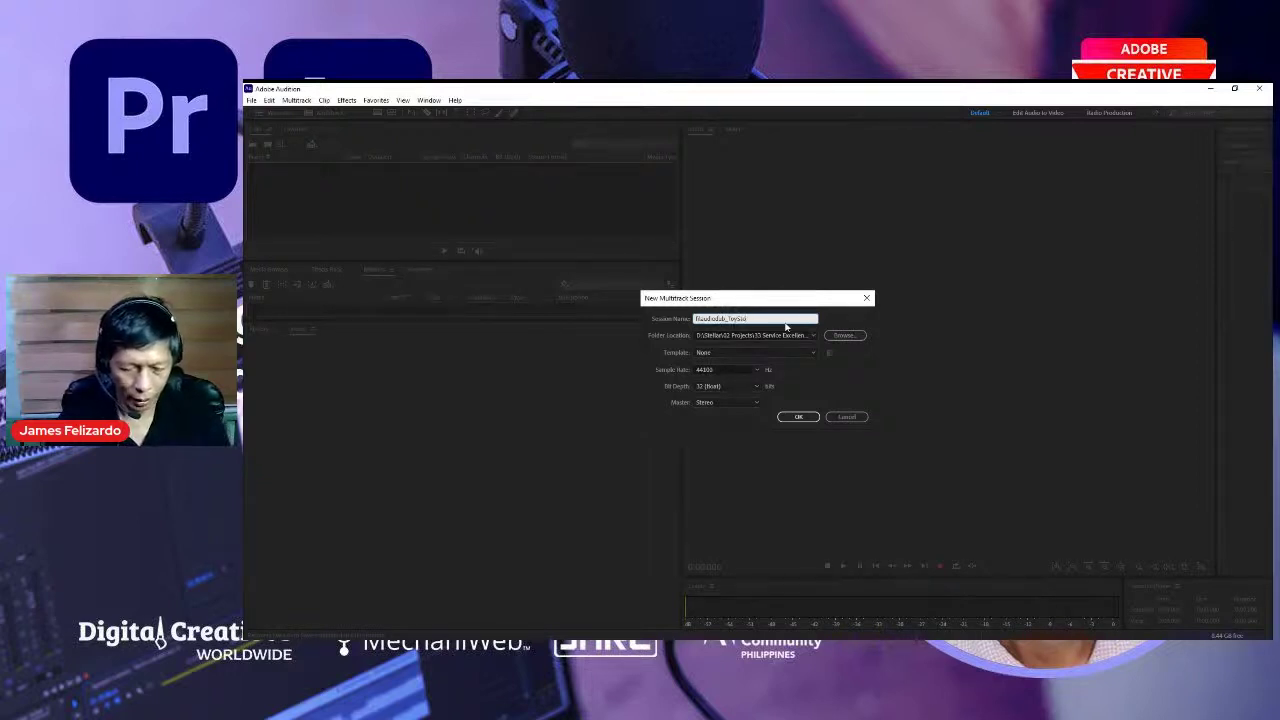
{"action": "type", "text": "3"}
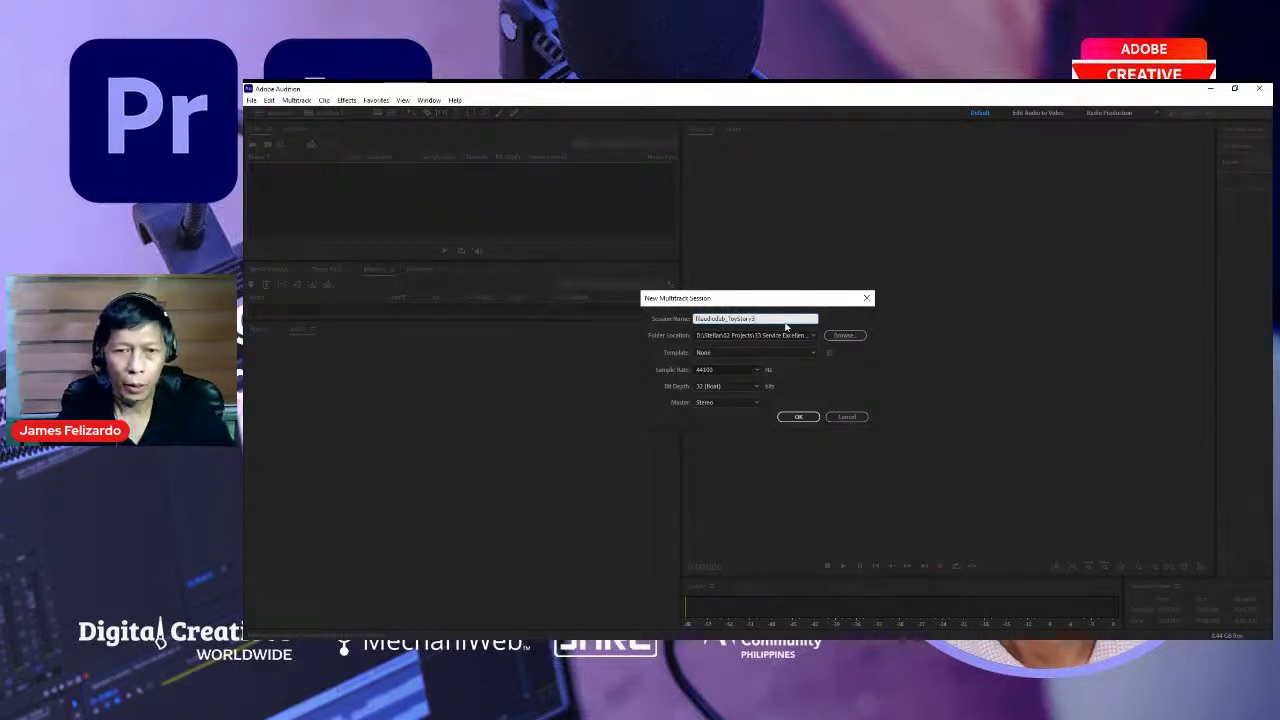
Set the new session's sample rate to 48000 Hz and create the session.
{"action": "left_click", "coordinate": [759, 370]}
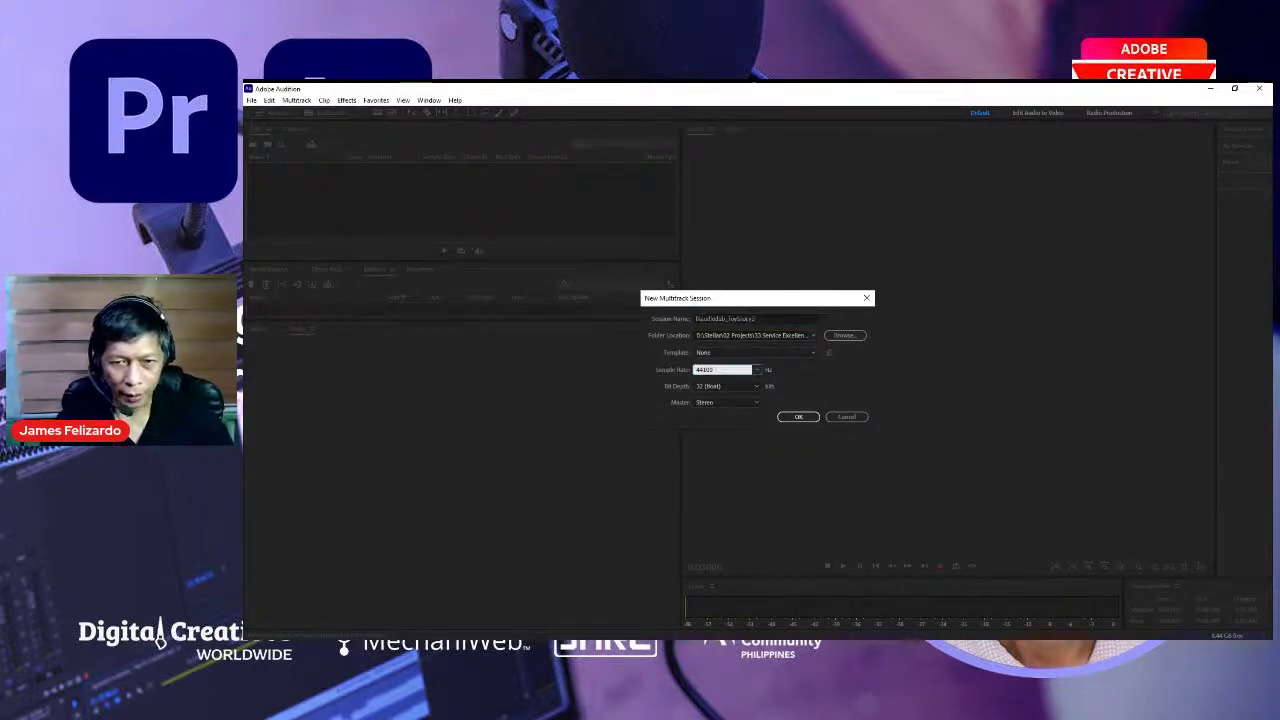
{"action": "type", "text": "48000"}
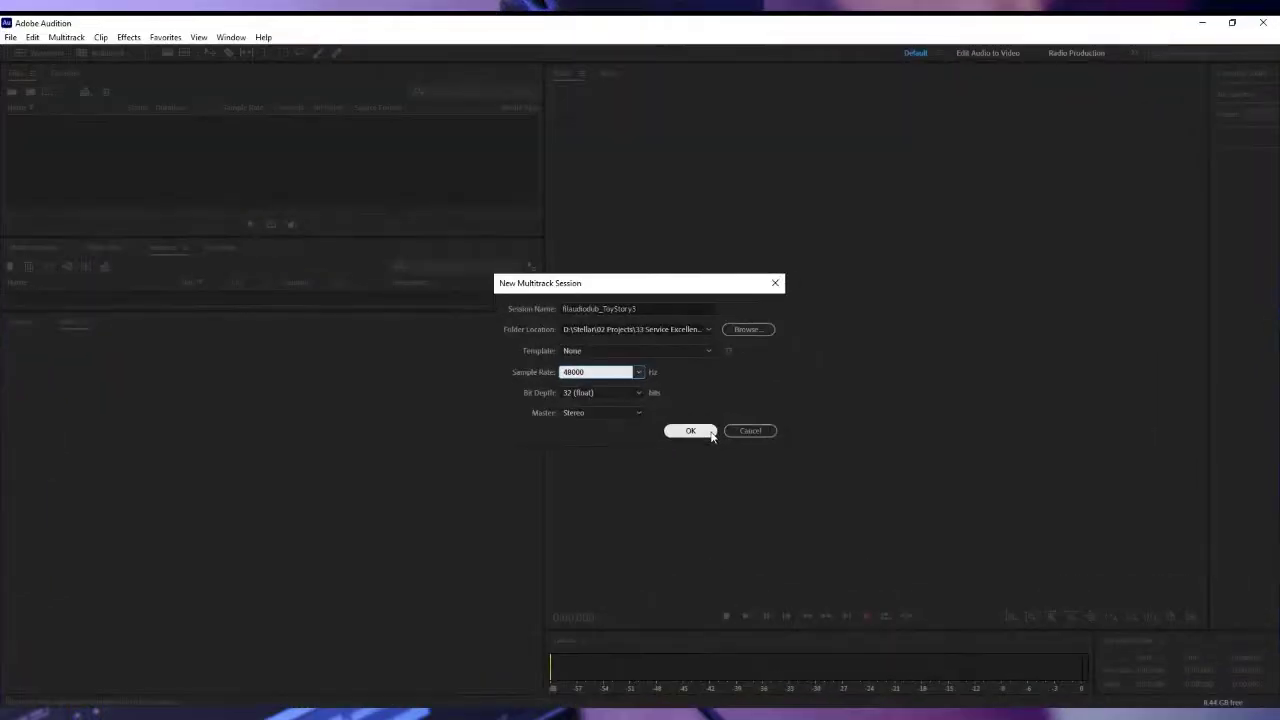
{"action": "left_click", "coordinate": [690, 431]}
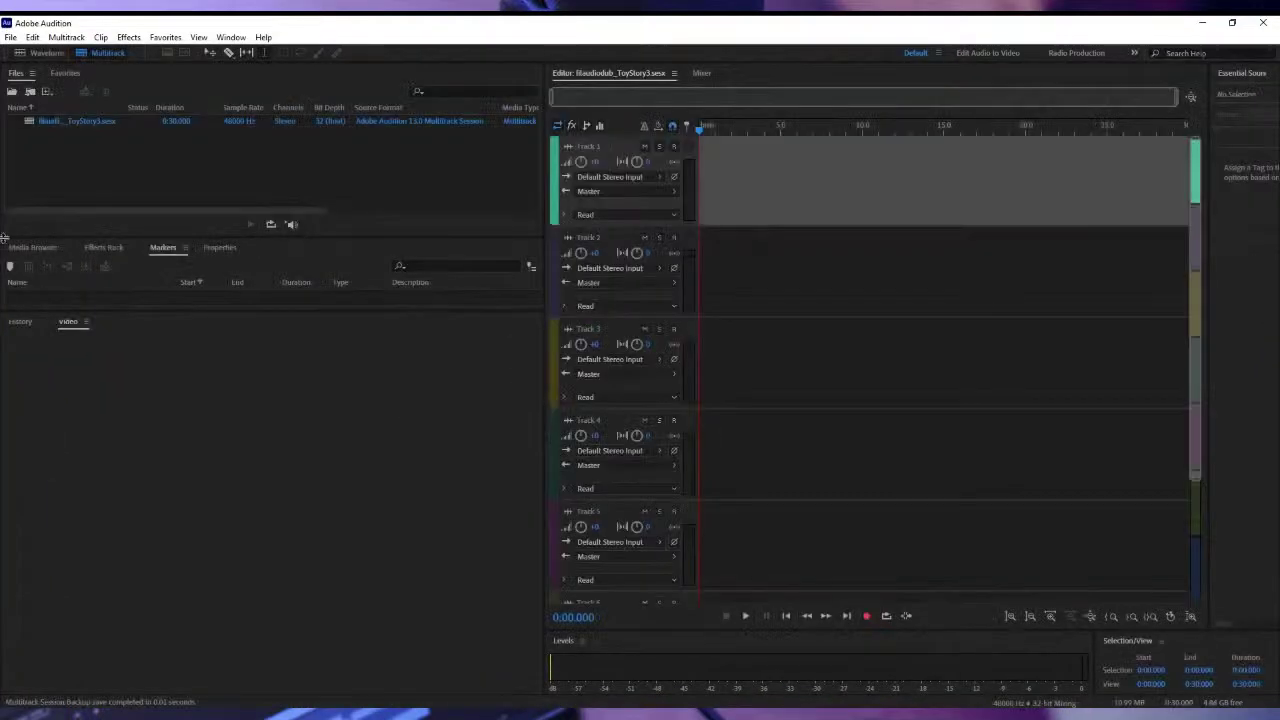
Import the ORIGINAL_VIDEO1 file from the Toy Story folder into the session's files.
{"action": "left_click", "coordinate": [118, 186]}
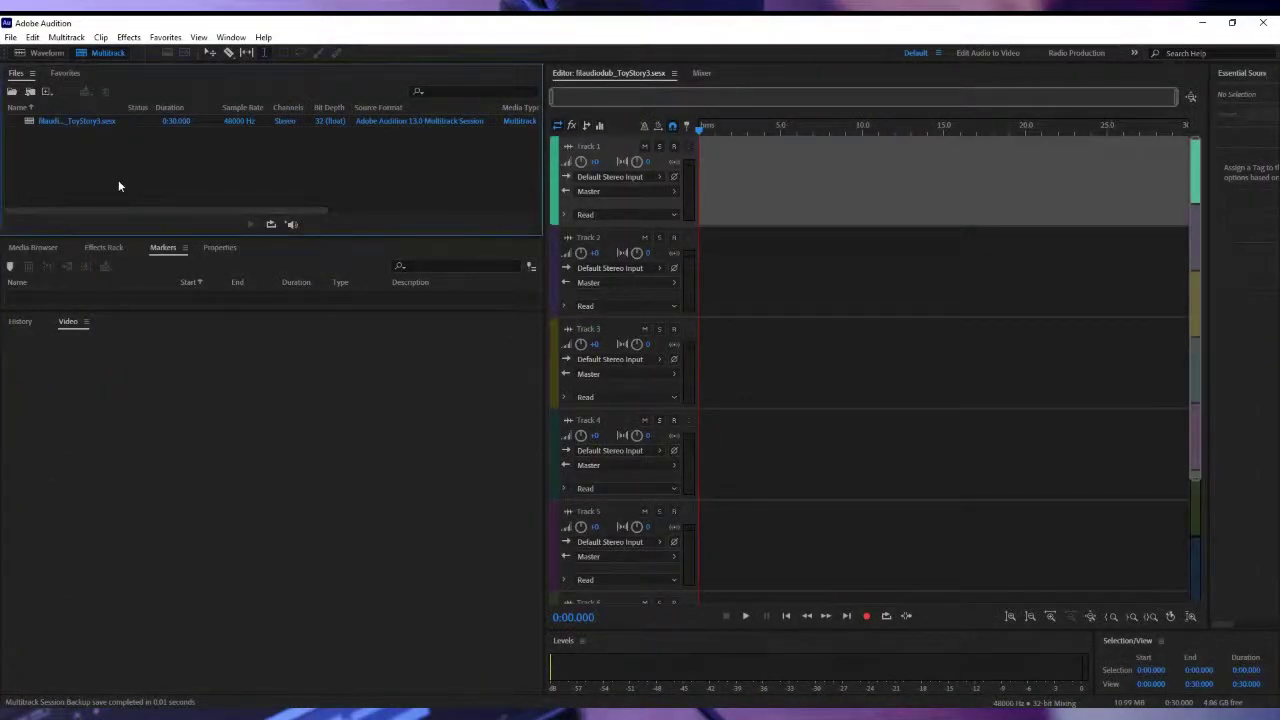
{"action": "left_click", "coordinate": [9, 40]}
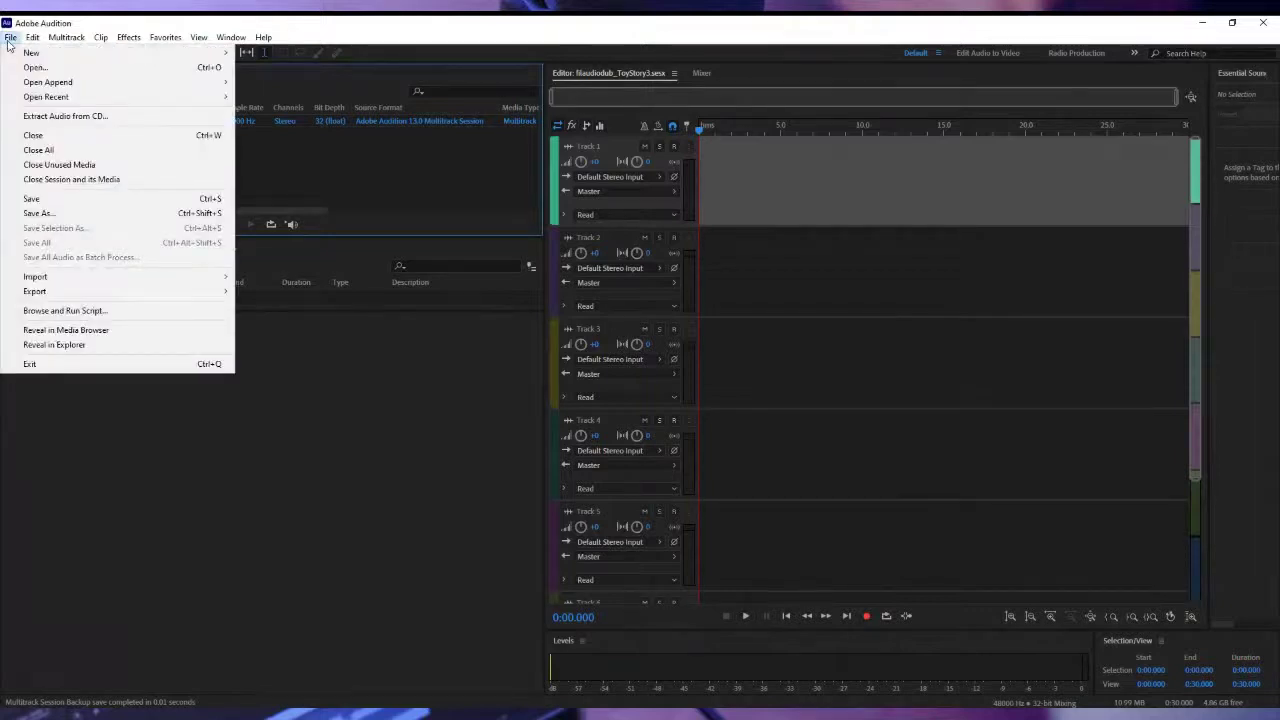
{"action": "mouse_move", "coordinate": [120, 279]}
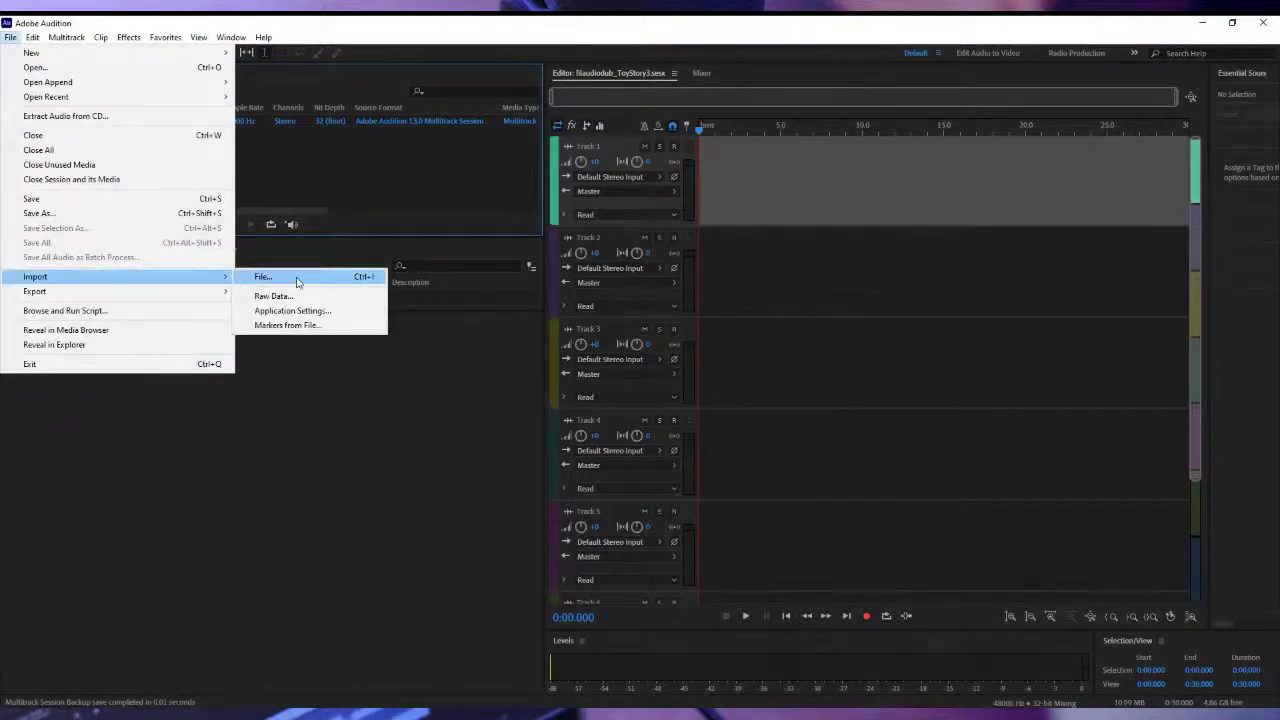
{"action": "left_click", "coordinate": [377, 287]}
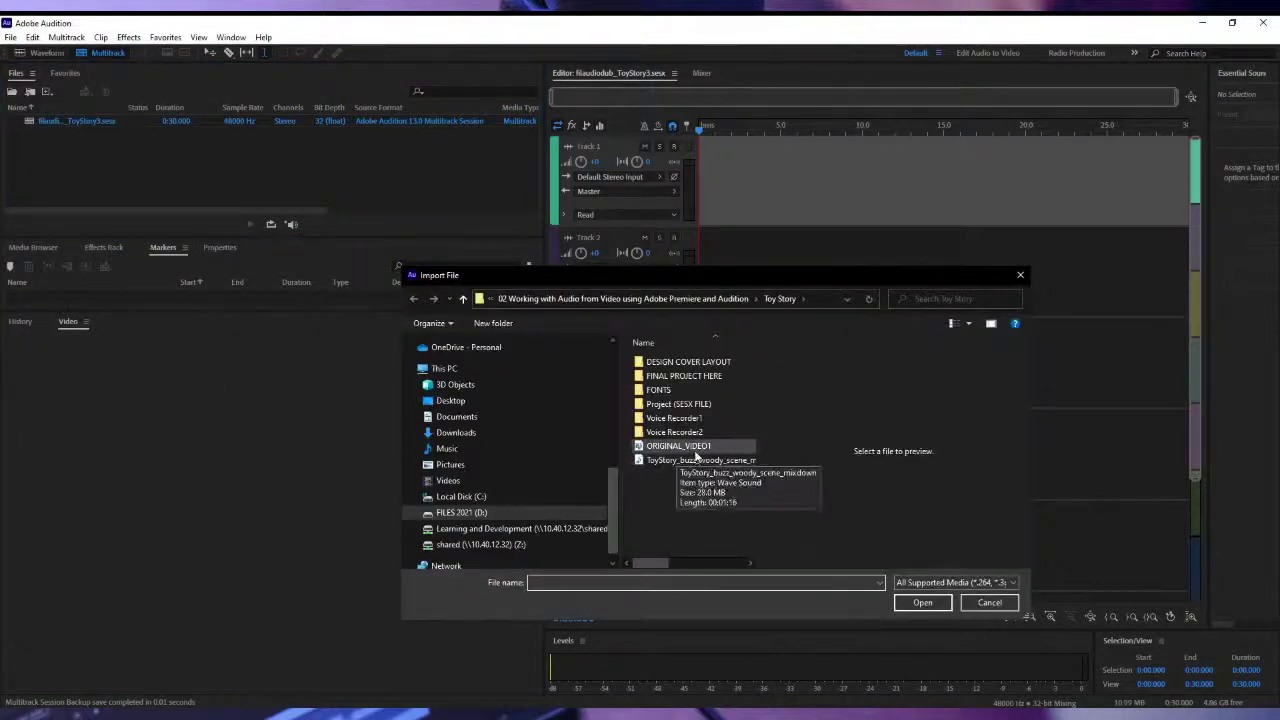
{"action": "left_click", "coordinate": [680, 446]}
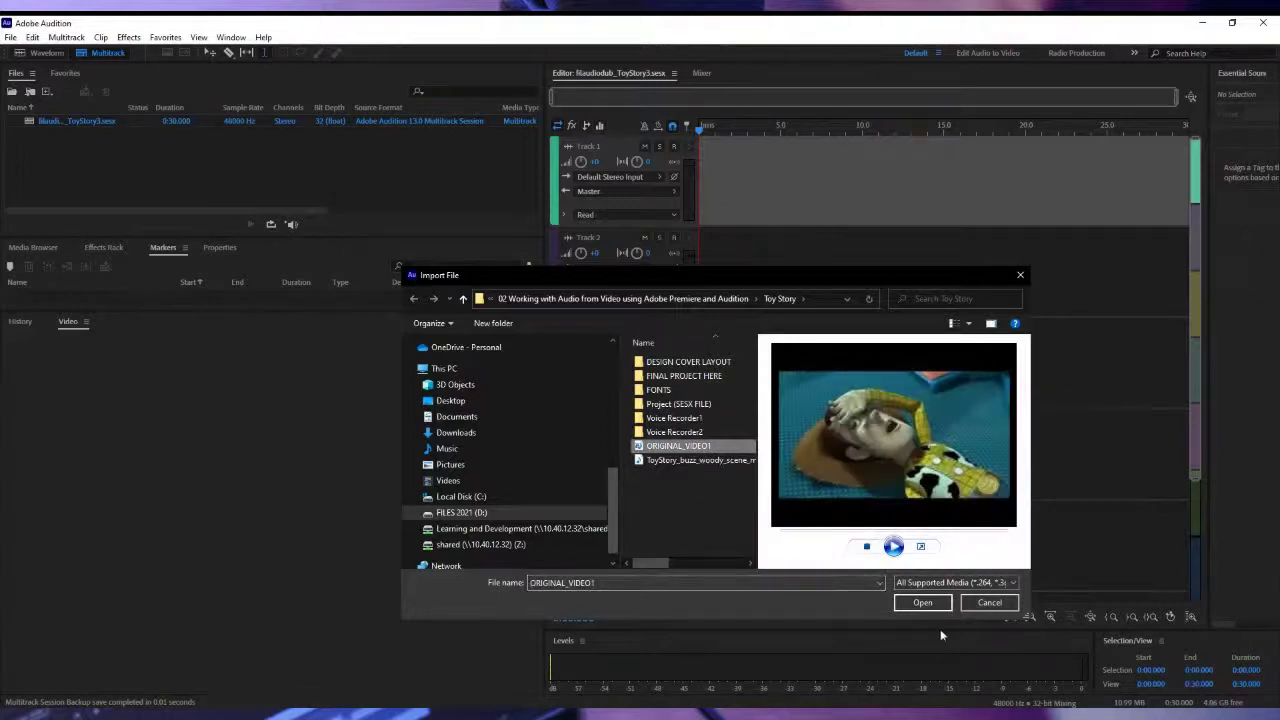
{"action": "left_click", "coordinate": [925, 603]}
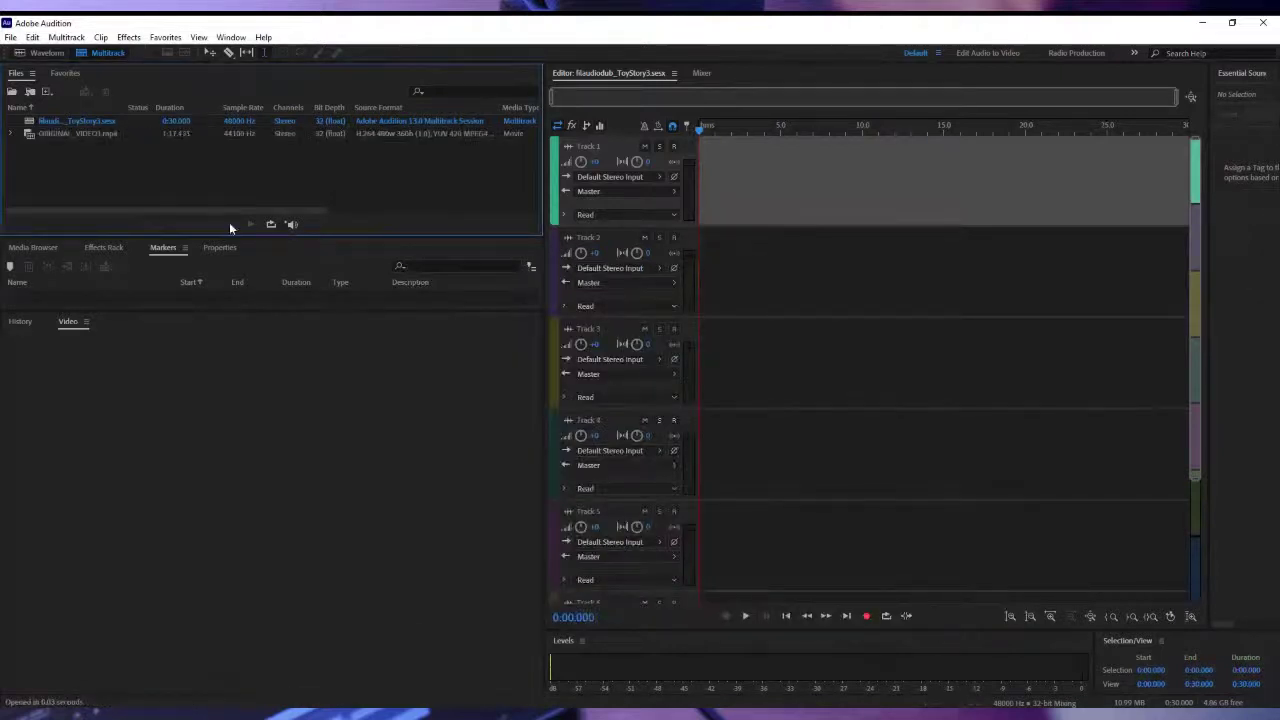
Insert ORIGINAL_VIDEO1.mp4 at the start of Track 1, accepting a copy conformed to the session's sample rate.
{"action": "left_click", "coordinate": [50, 122]}
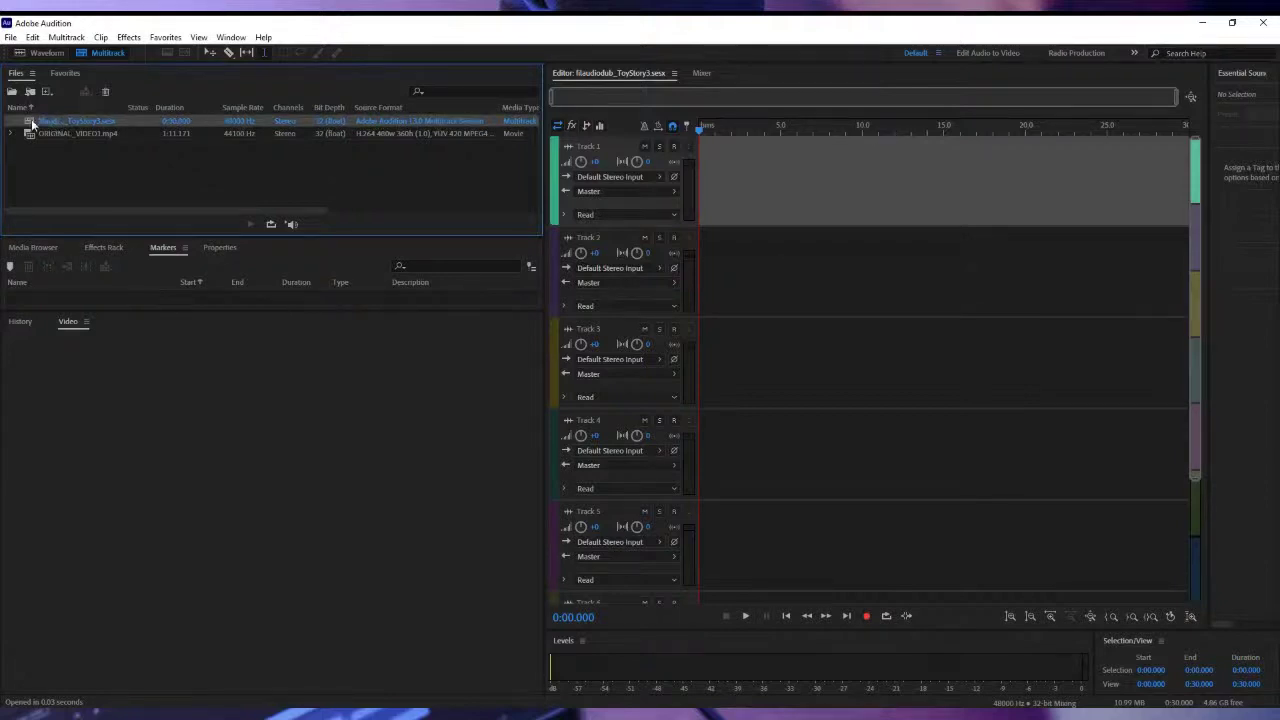
{"action": "left_click", "coordinate": [37, 135]}
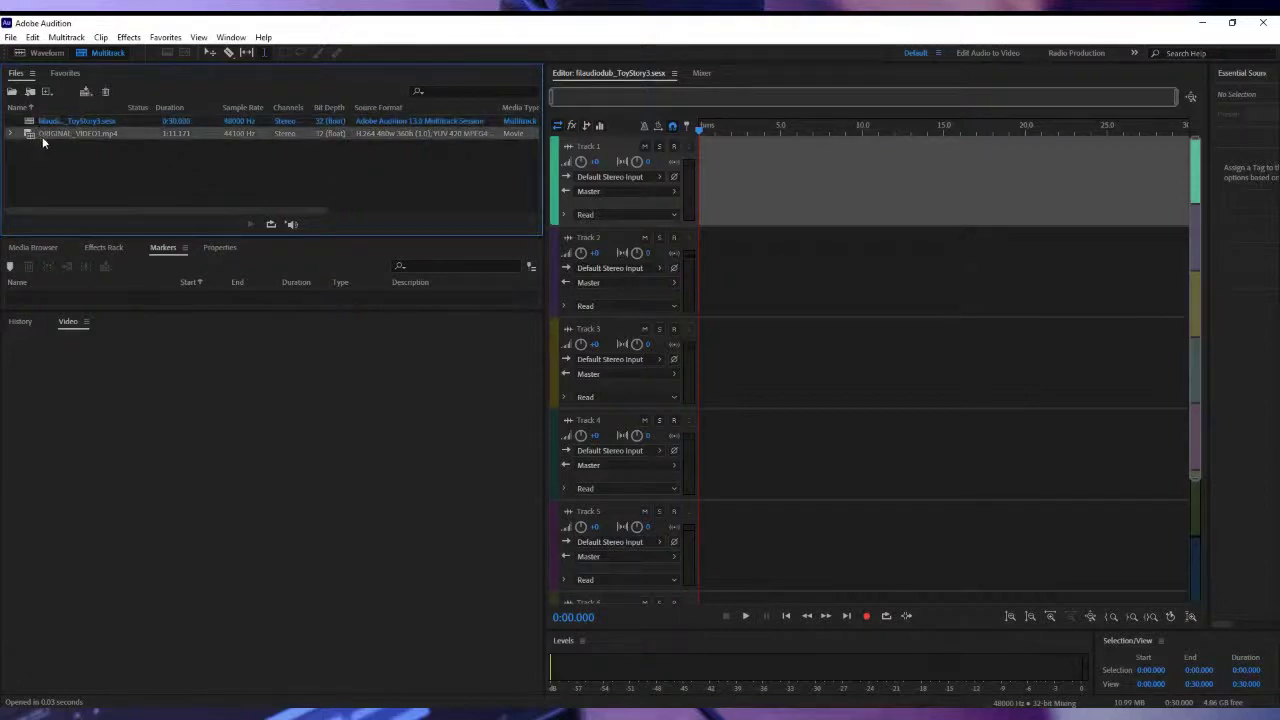
{"action": "left_click_drag", "start_coordinate": [42, 136], "coordinate": [692, 205]}
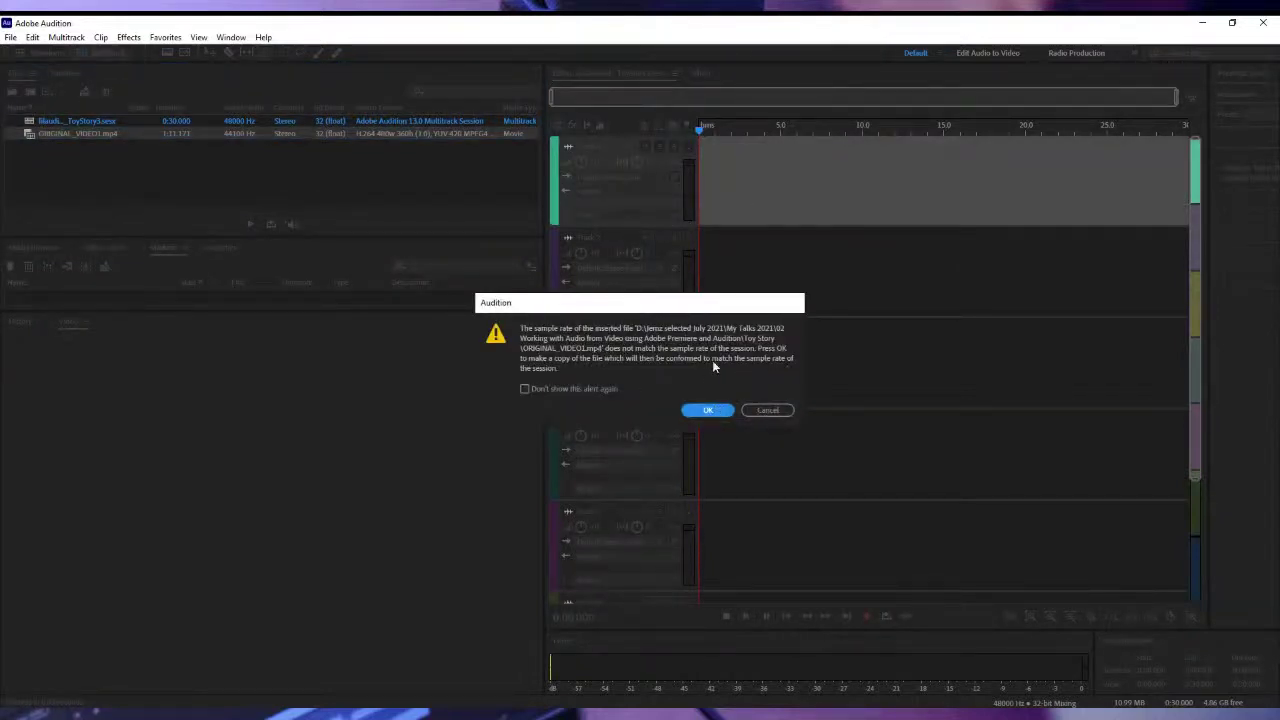
{"action": "left_click", "coordinate": [709, 411]}
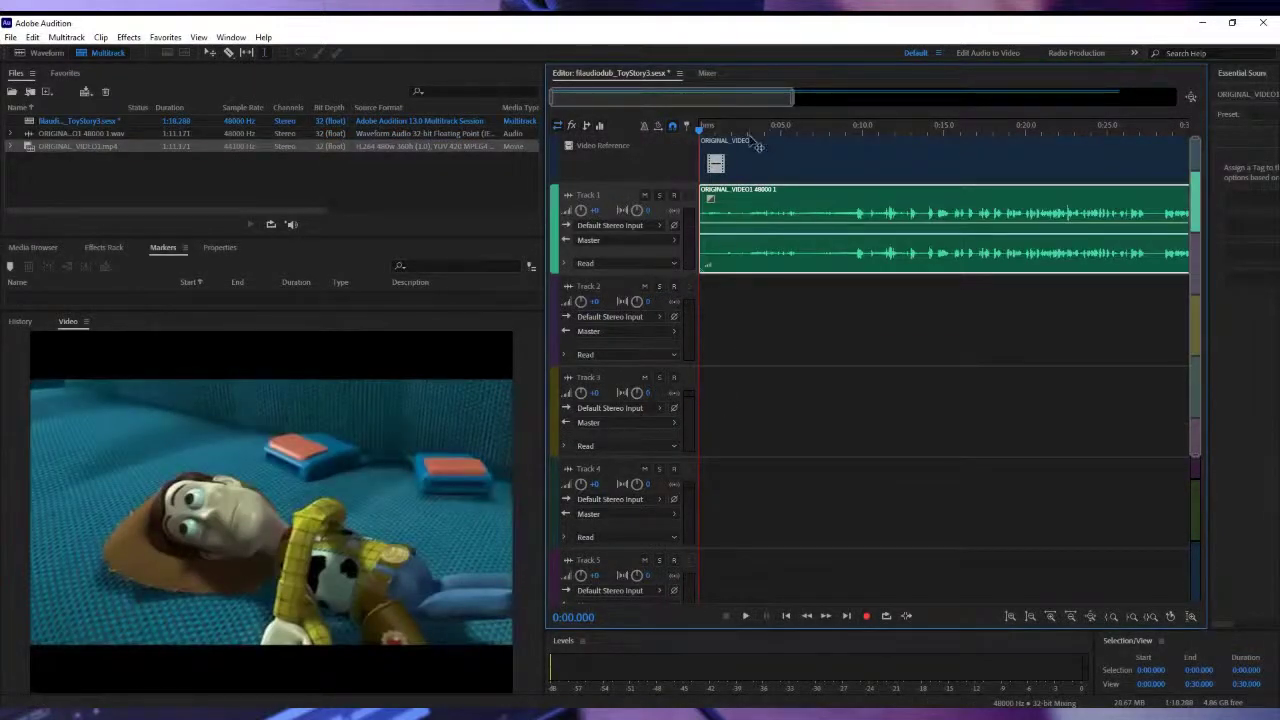
Inspect the video reference and Track 1 audio clips, and preview the opening seconds from the start with the Time Selection tool active.
{"action": "left_click", "coordinate": [775, 158]}
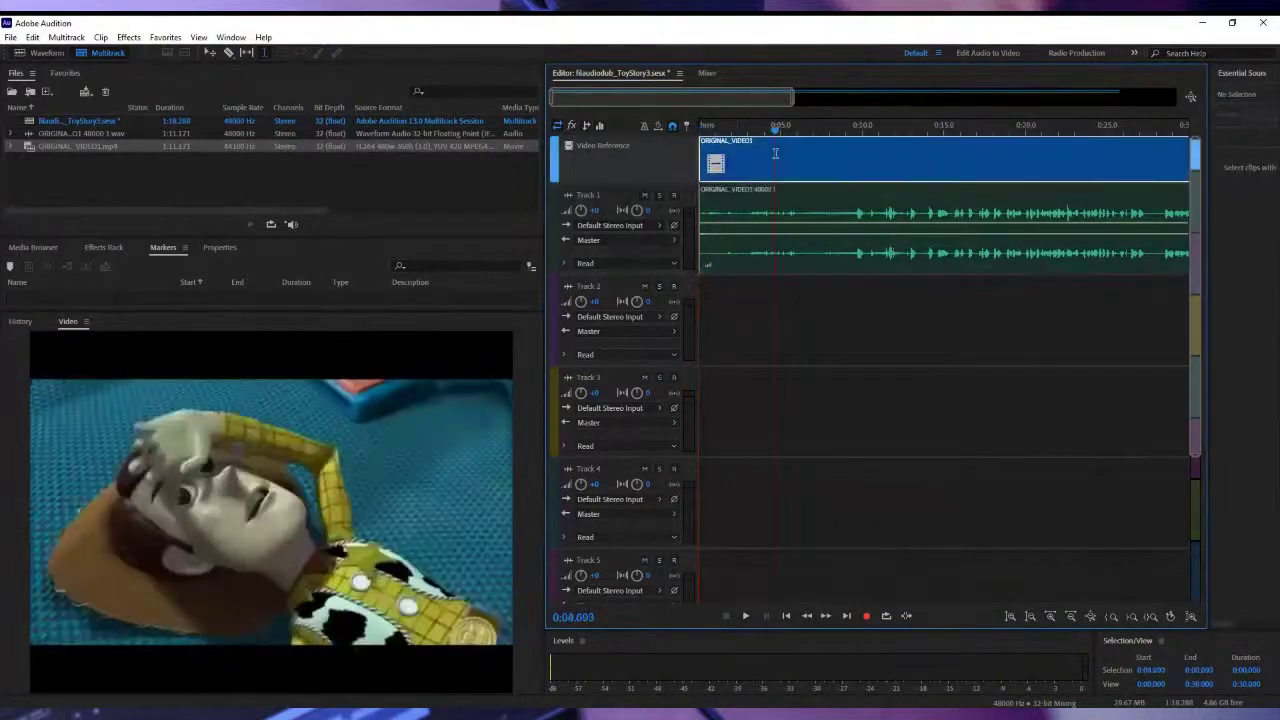
{"action": "left_click", "coordinate": [735, 203]}
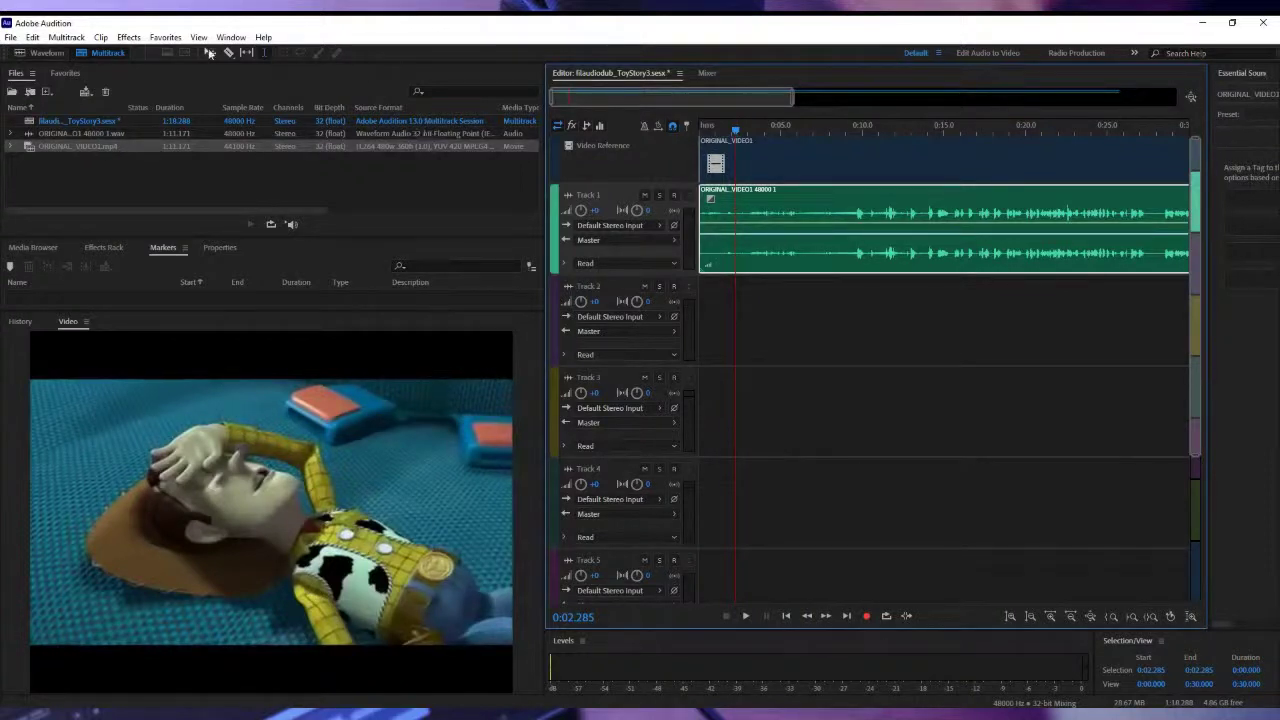
{"action": "left_click", "coordinate": [264, 52]}
{"action": "left_click", "coordinate": [700, 141]}
{"action": "key", "text": "space"}
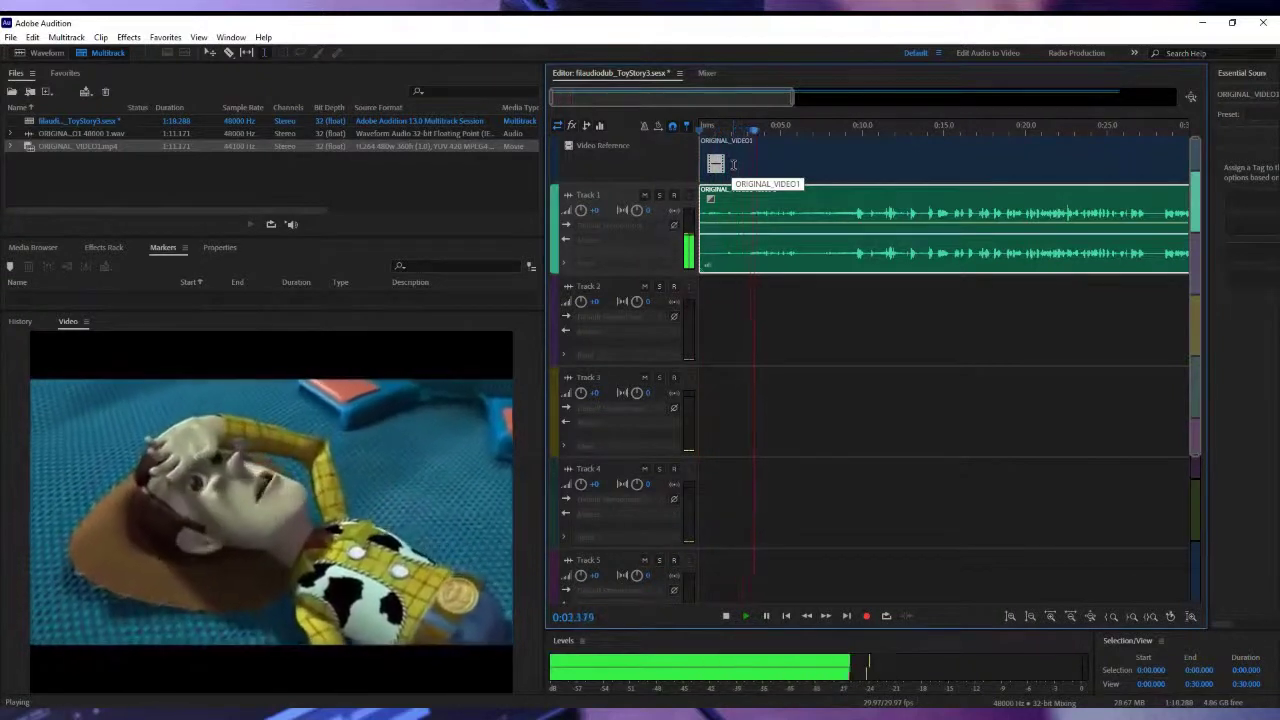
{"action": "key", "text": "space"}
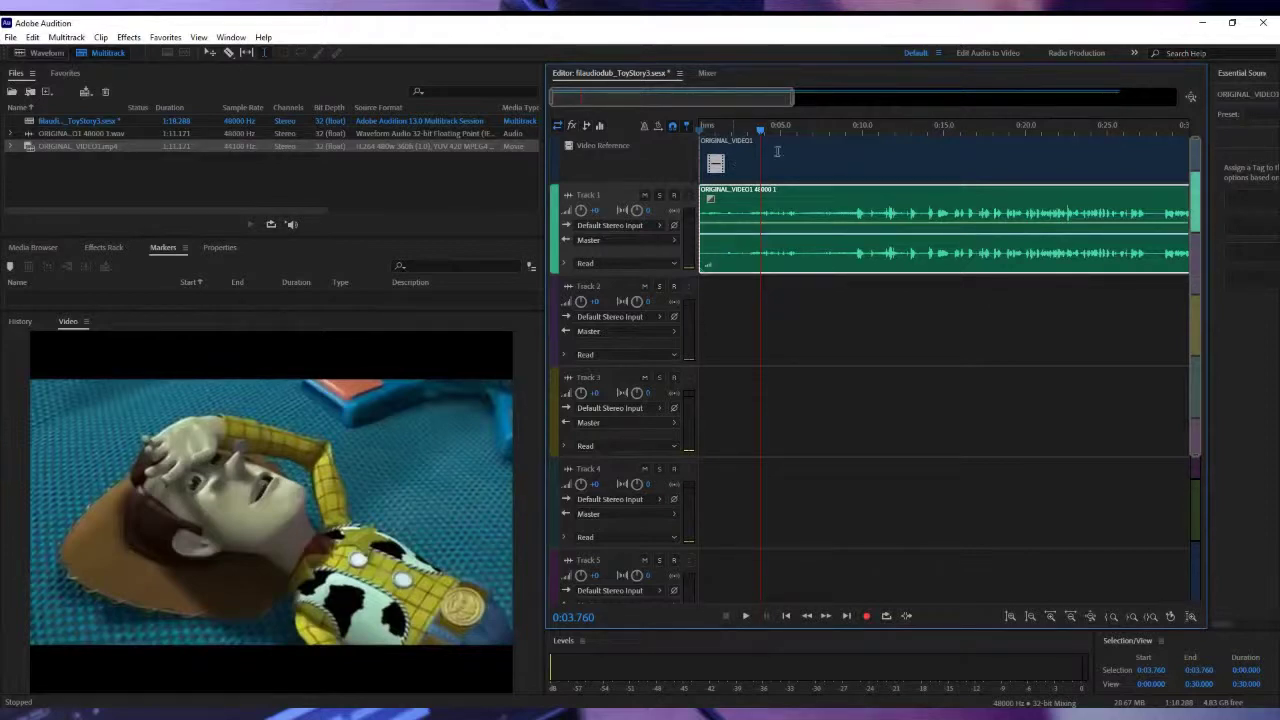
Preview the scene from about 0:05 and place the playhead at about 0:09.5, where the louder audio begins.
{"action": "left_click", "coordinate": [768, 131]}
{"action": "key", "text": "space"}
{"action": "key", "text": "space"}
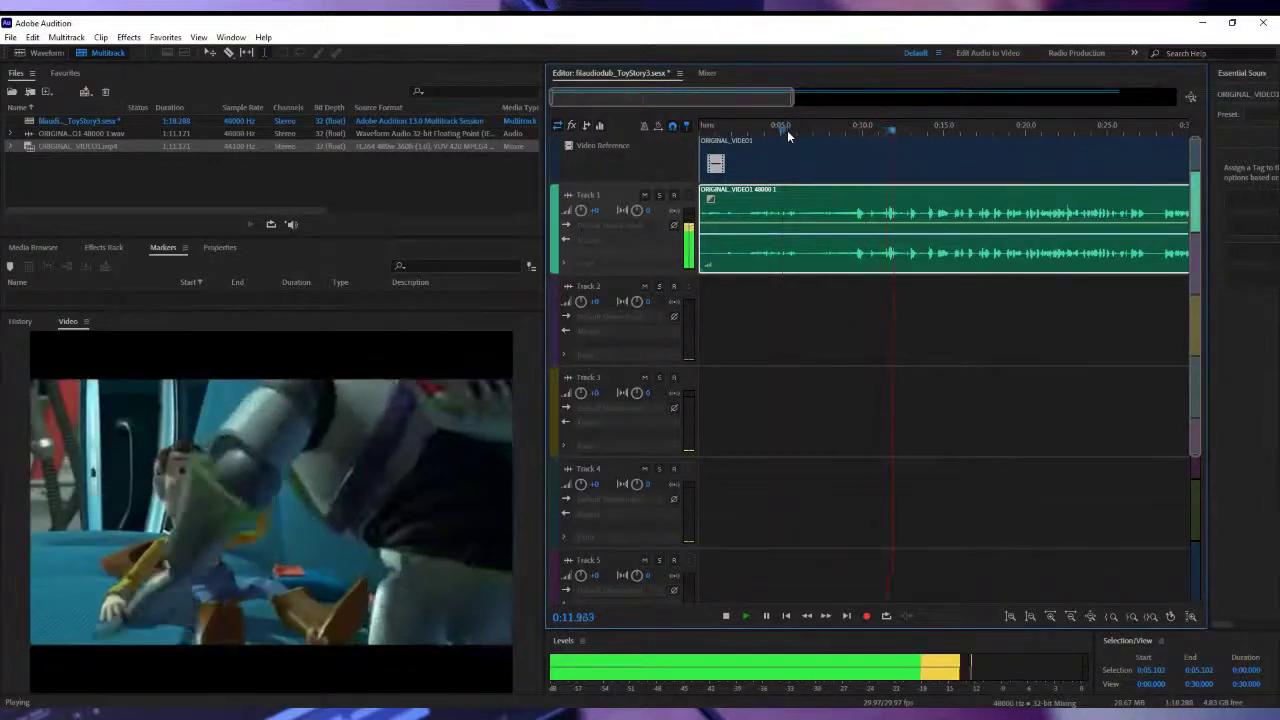
{"action": "left_click_drag", "start_coordinate": [898, 130], "coordinate": [855, 132]}
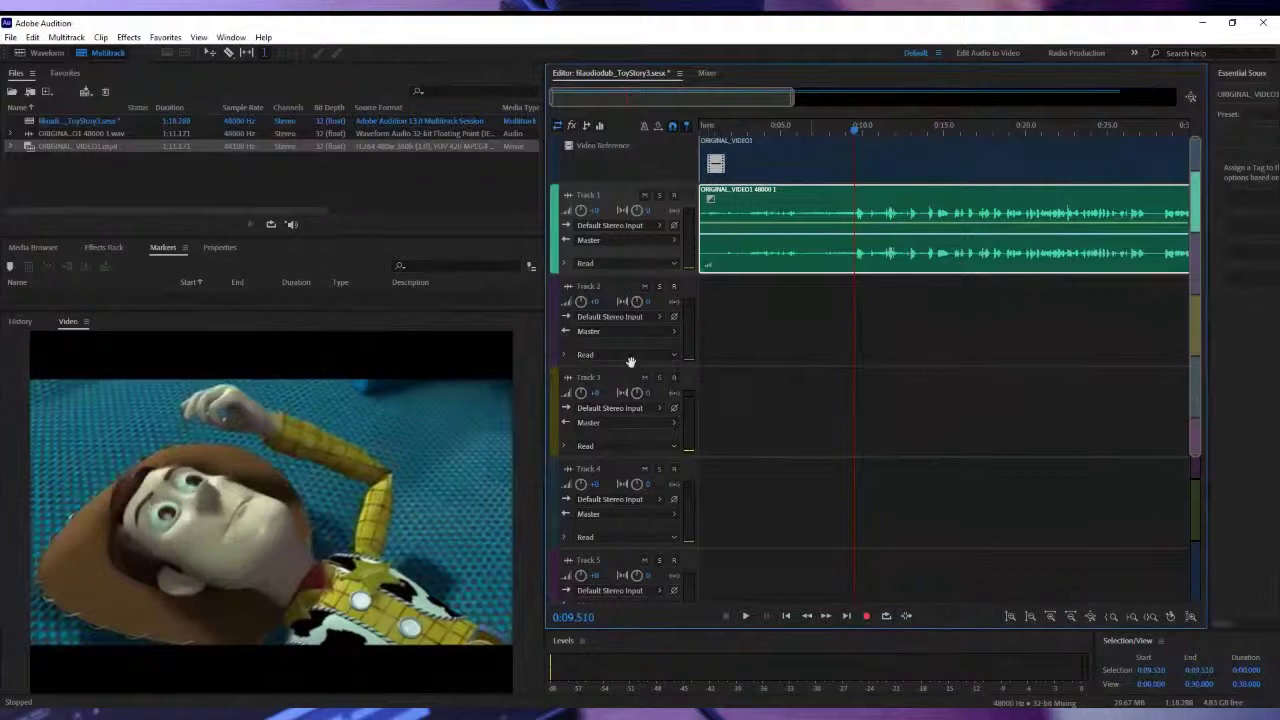
Make Track 2 taller and check the default input and output devices in the Audio Hardware preferences.
{"action": "left_click_drag", "start_coordinate": [634, 367], "coordinate": [639, 424]}
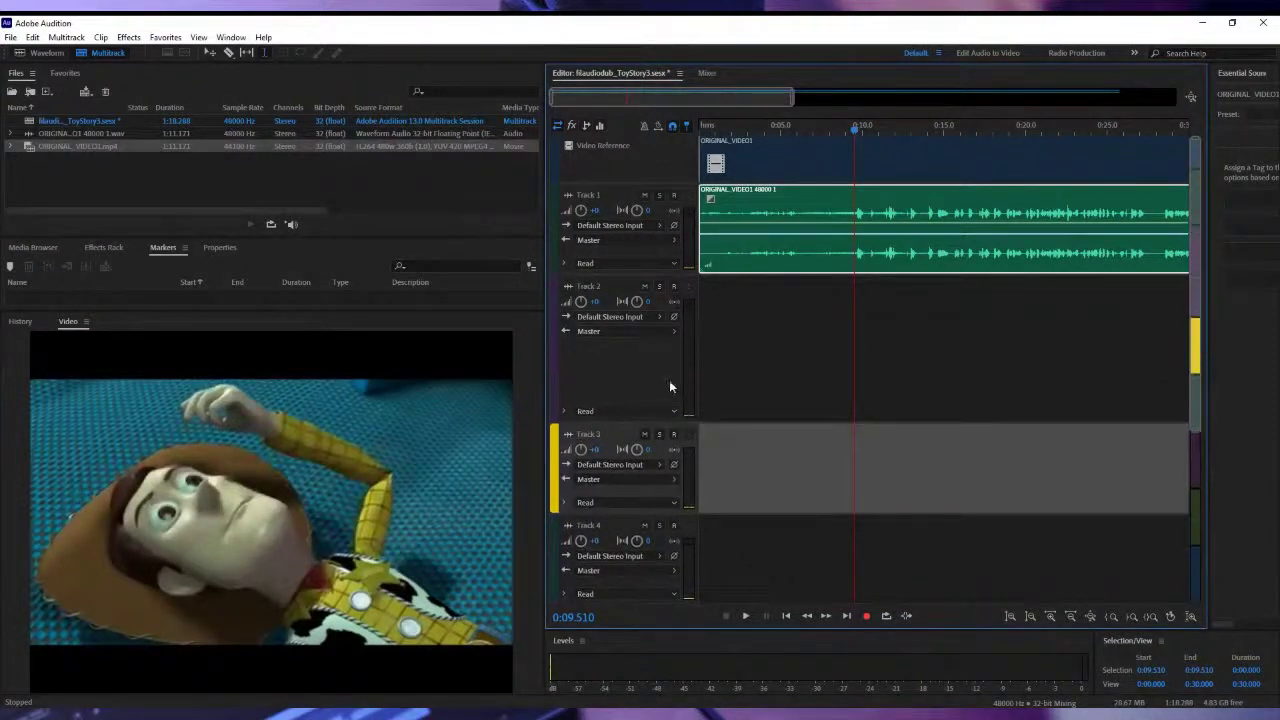
{"action": "left_click", "coordinate": [662, 315]}
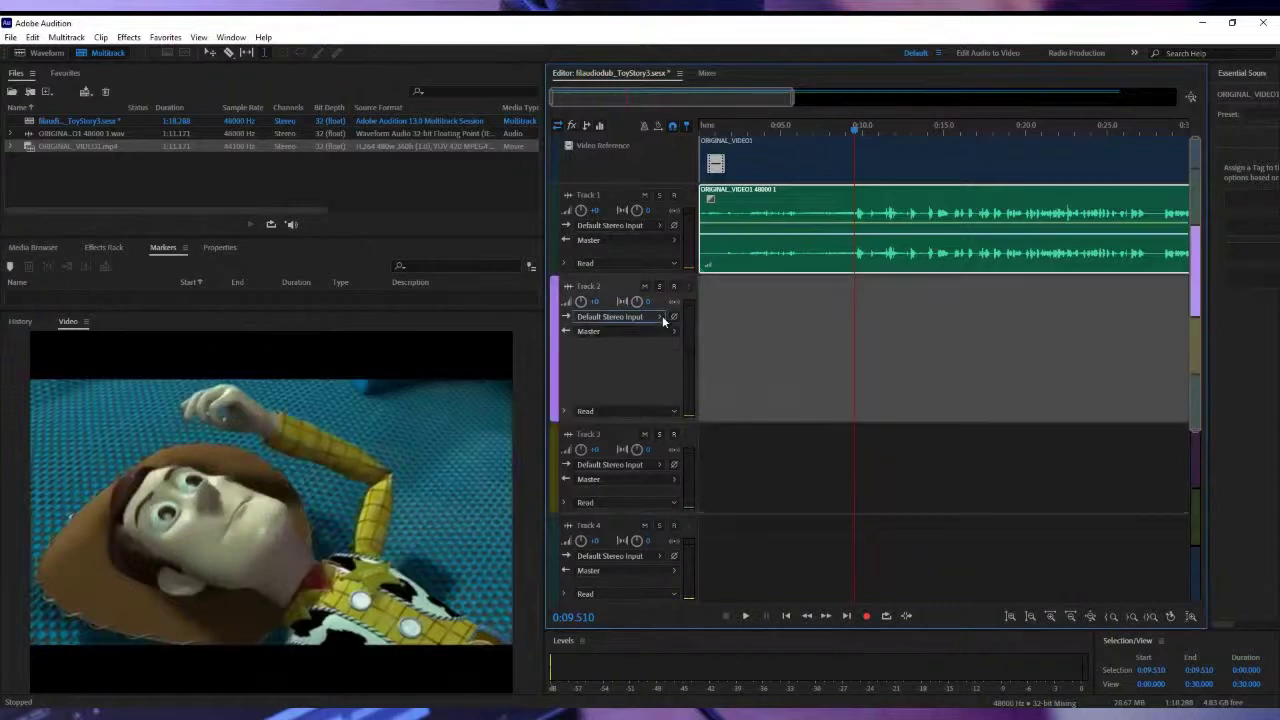
{"action": "left_click", "coordinate": [662, 316]}
{"action": "key", "text": "Escape"}
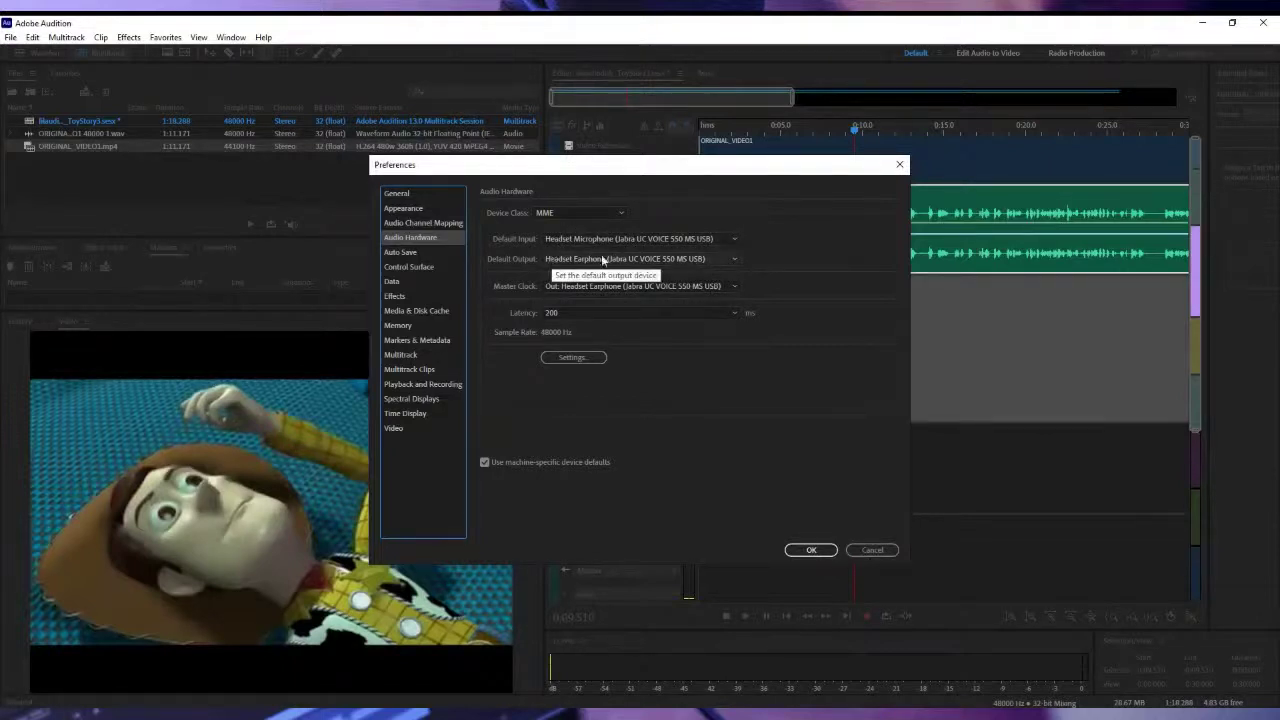
{"action": "left_click", "coordinate": [825, 550]}
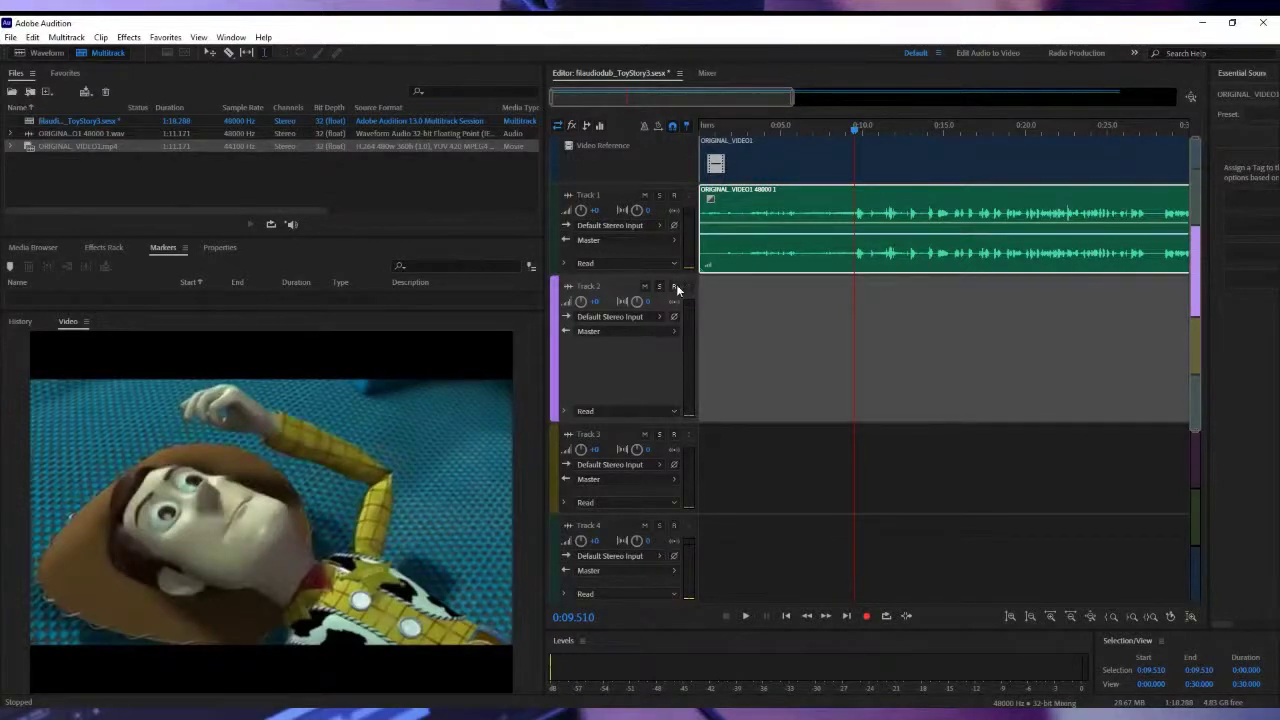
Arm Track 2 for recording and mute the original audio on Track 1.
{"action": "left_click", "coordinate": [677, 288]}
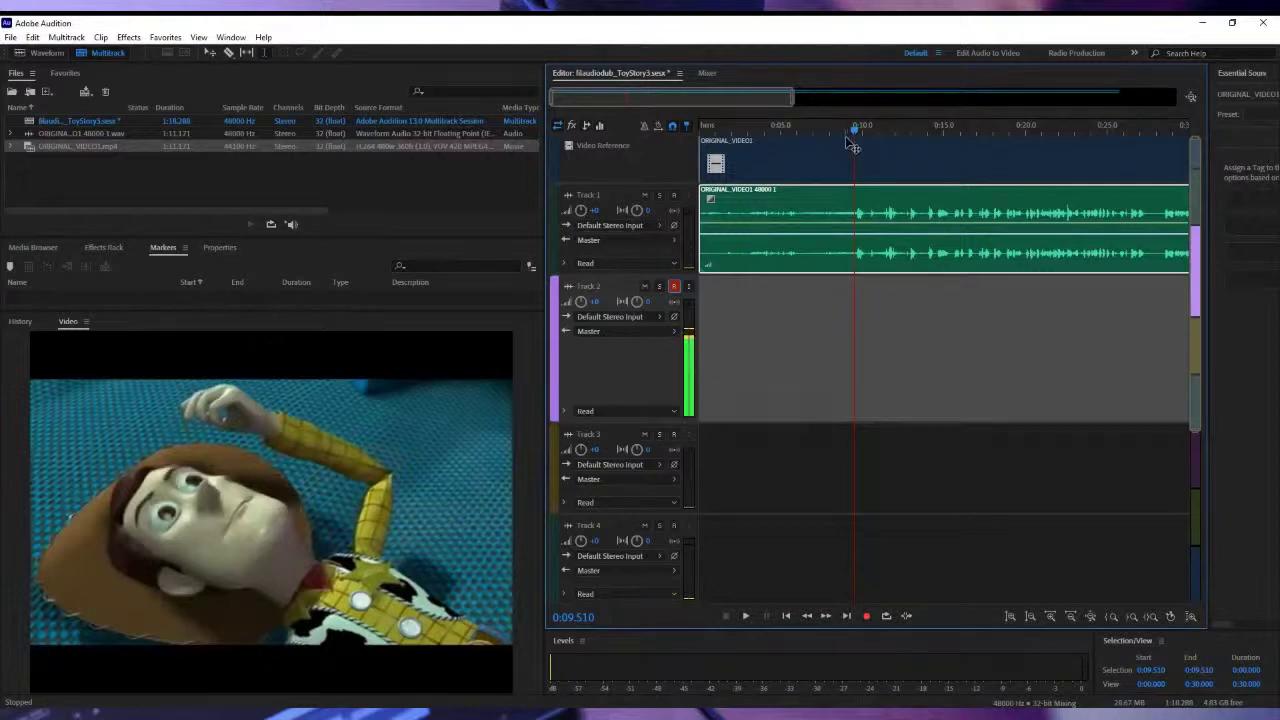
{"action": "key", "text": "space"}
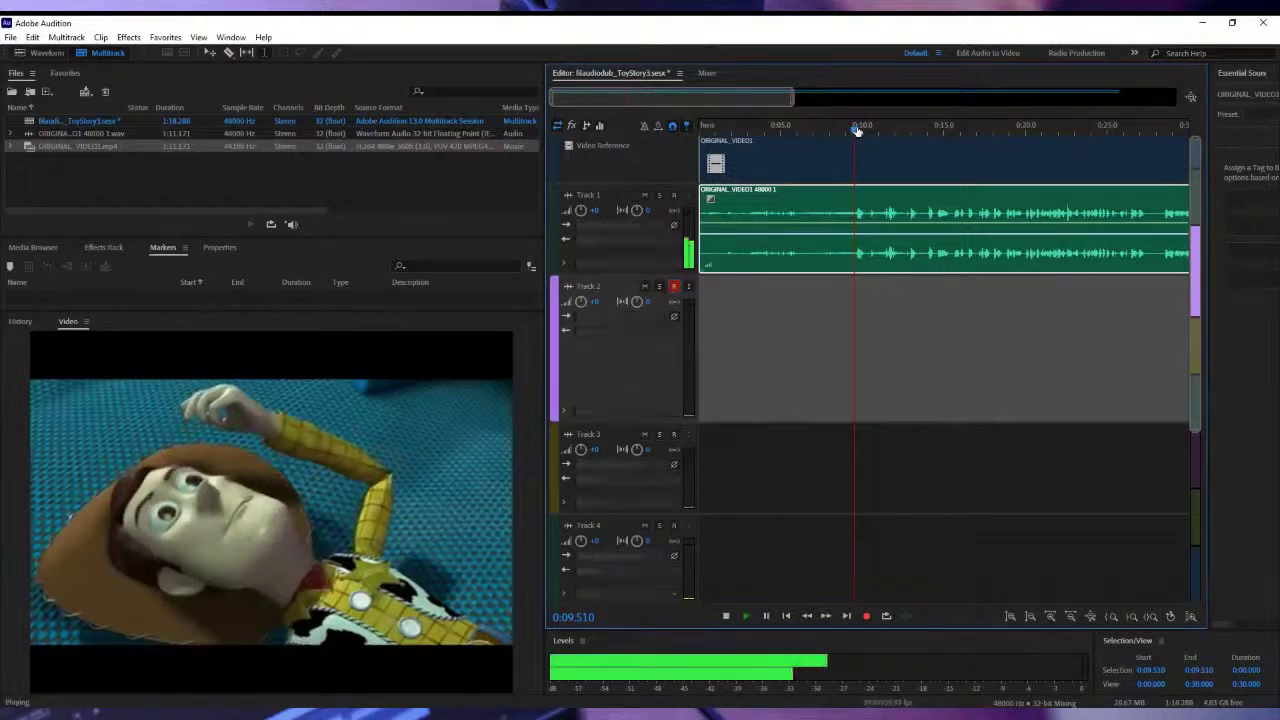
{"action": "key", "text": "space"}
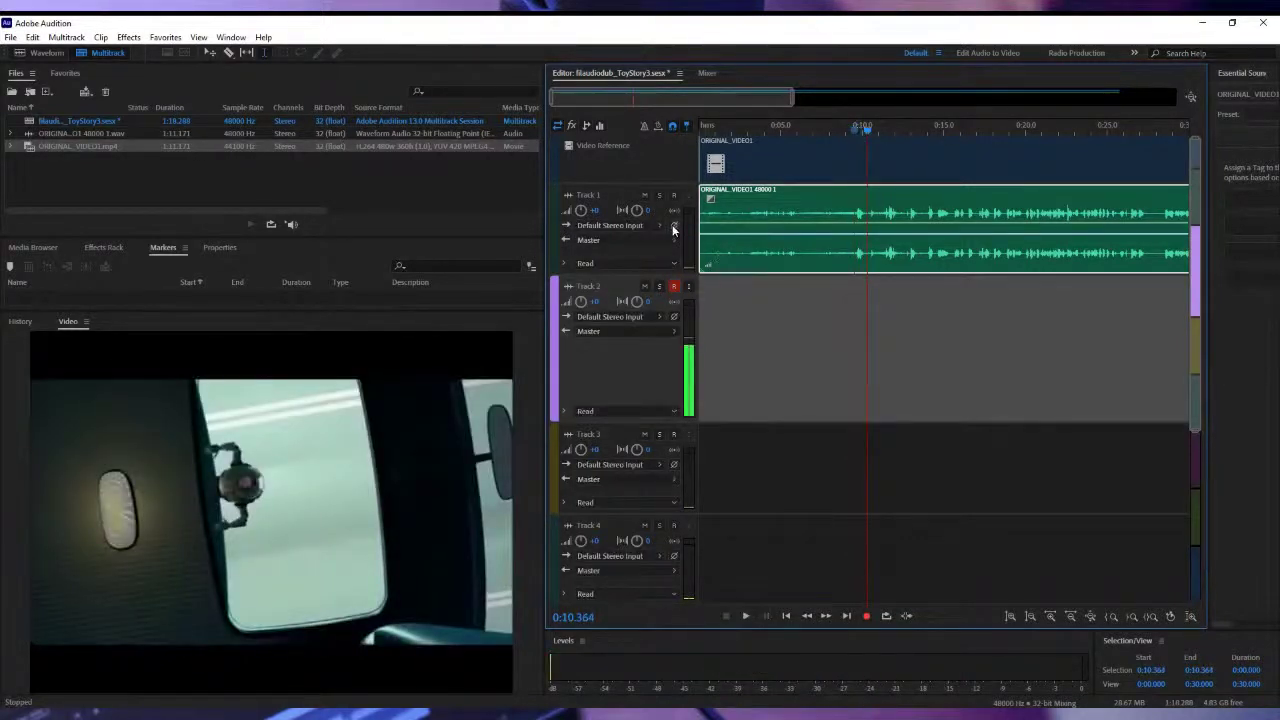
{"action": "left_click", "coordinate": [659, 196]}
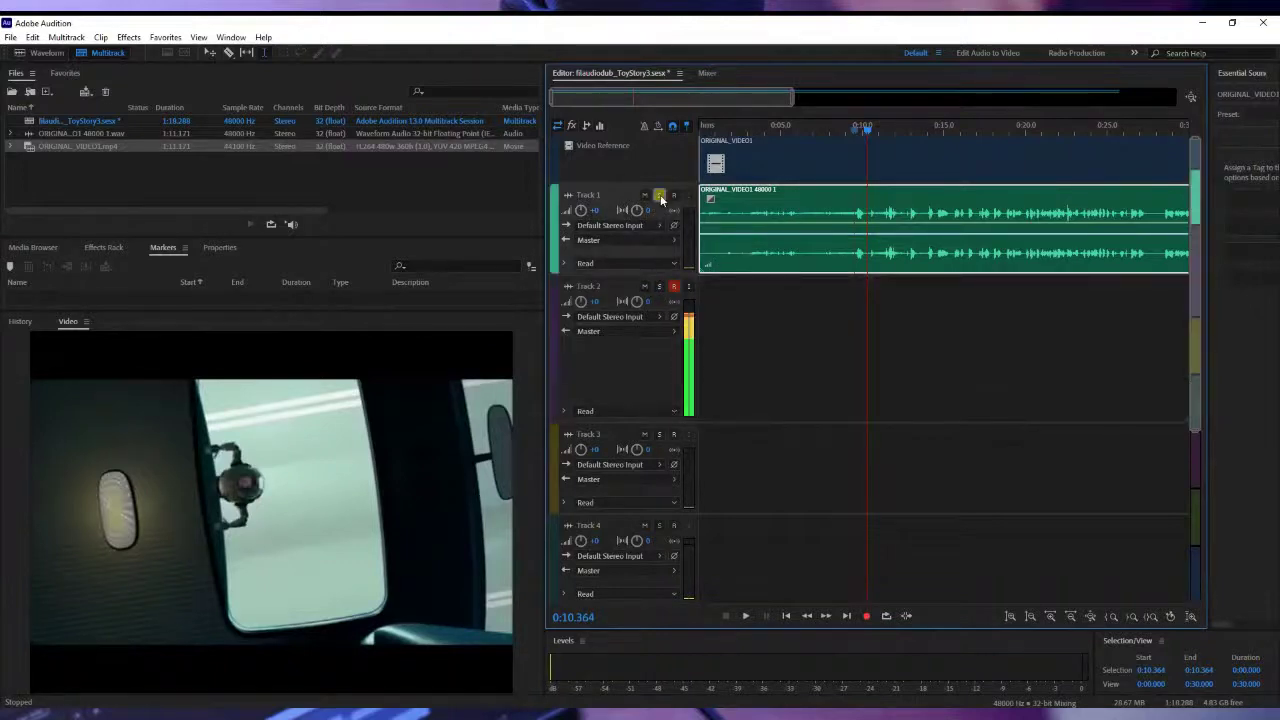
{"action": "left_click_drag", "start_coordinate": [857, 129], "coordinate": [800, 170]}
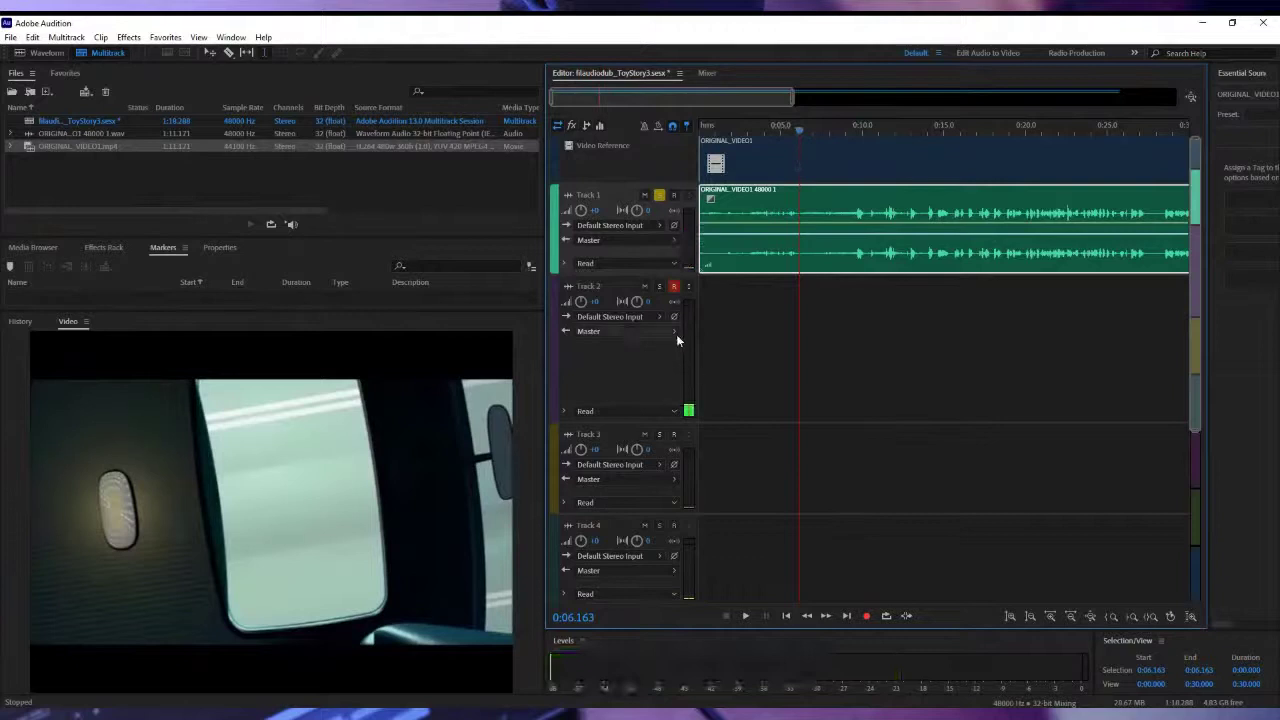
{"action": "left_click", "coordinate": [645, 196]}
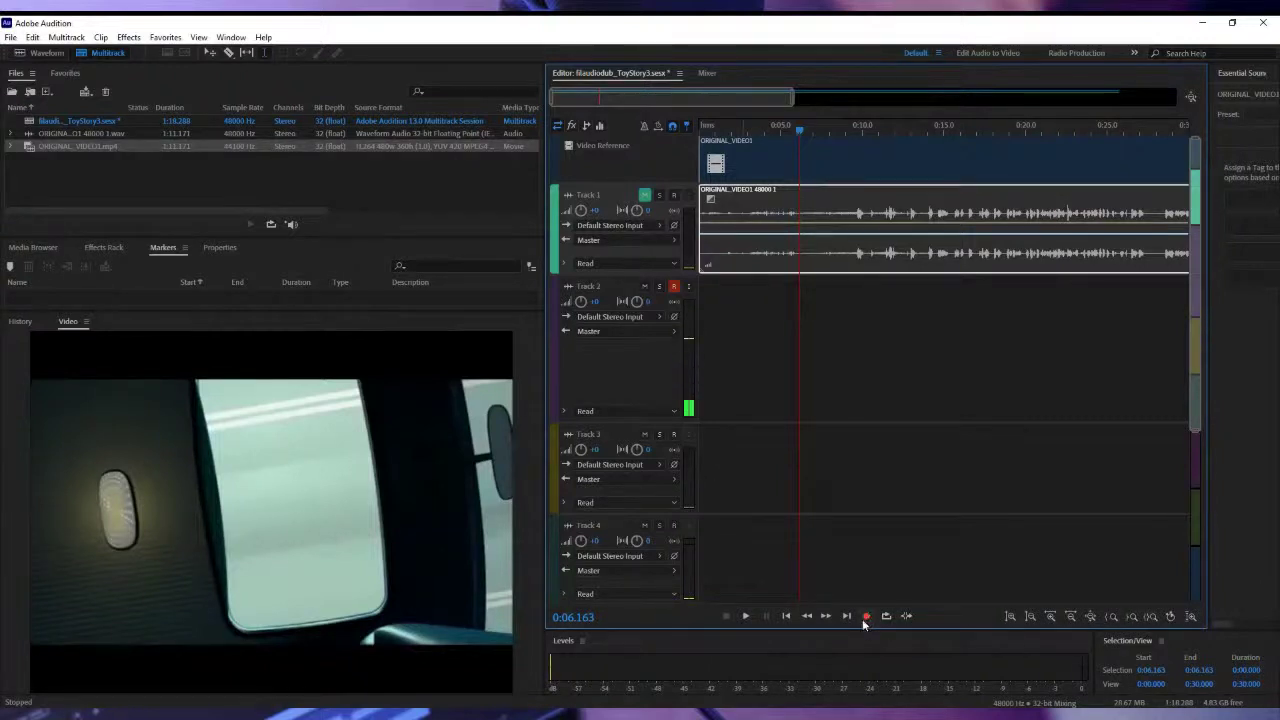
Record a test dub take of about 8 seconds on Track 2, starting at about 0:02.7.
{"action": "left_click", "coordinate": [743, 131]}
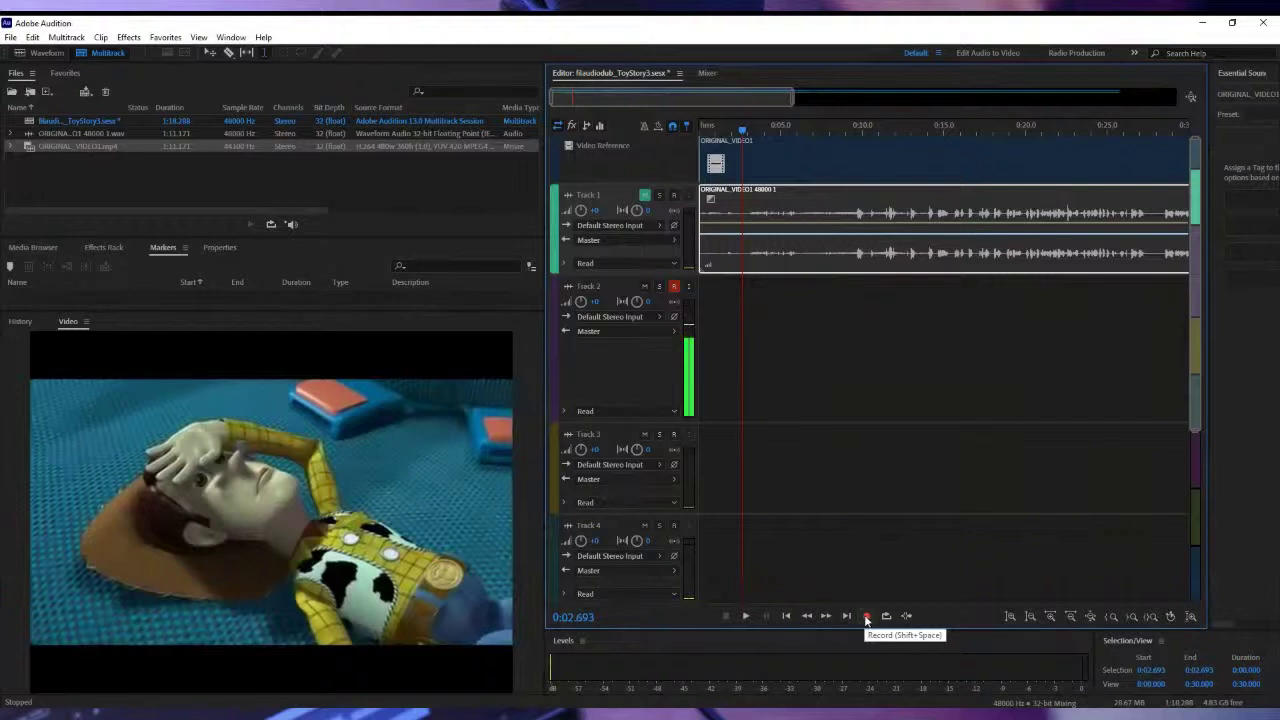
{"action": "left_click", "coordinate": [866, 617]}
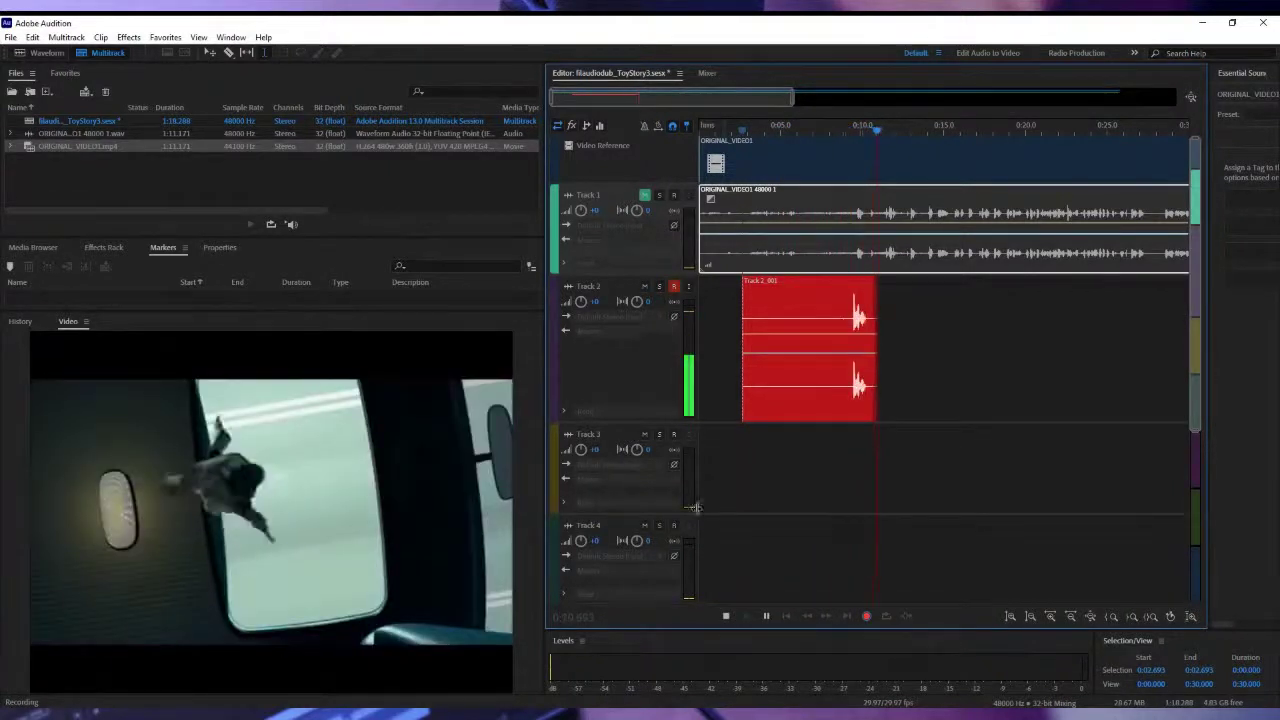
{"action": "key", "text": "space"}
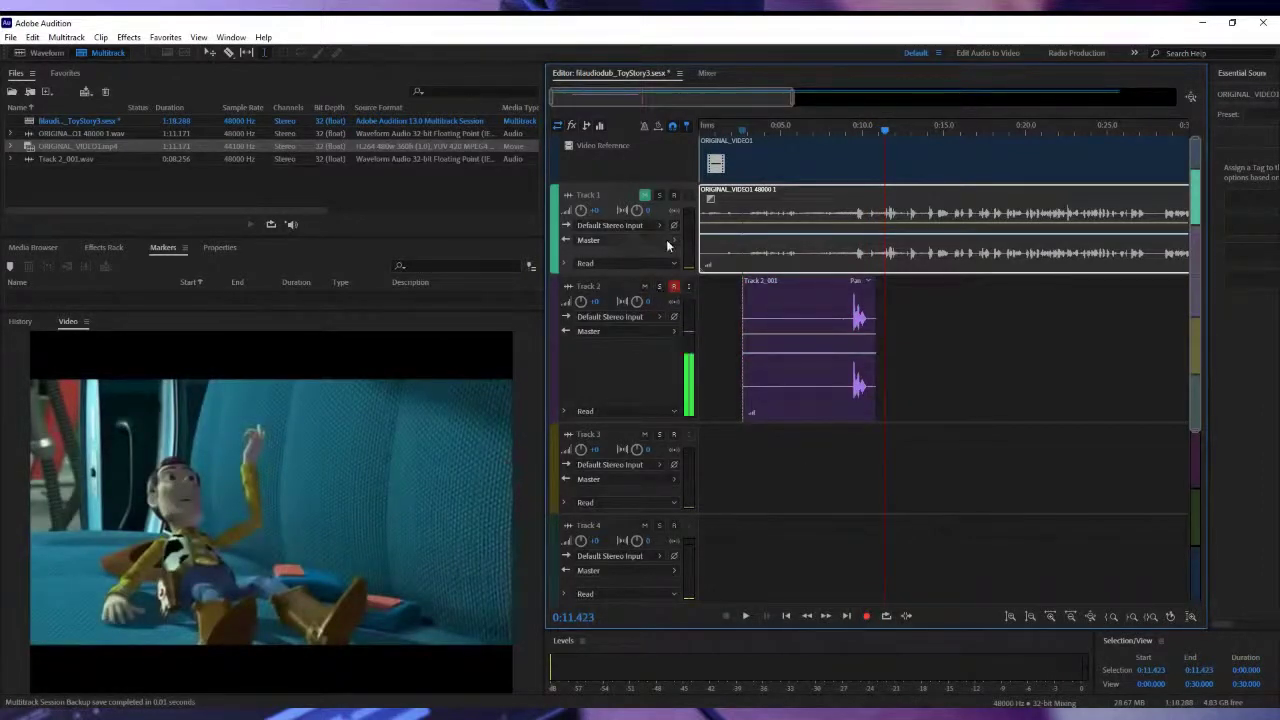
Play back the recorded take on Track 2 from about 0:06.
{"action": "left_click", "coordinate": [797, 125]}
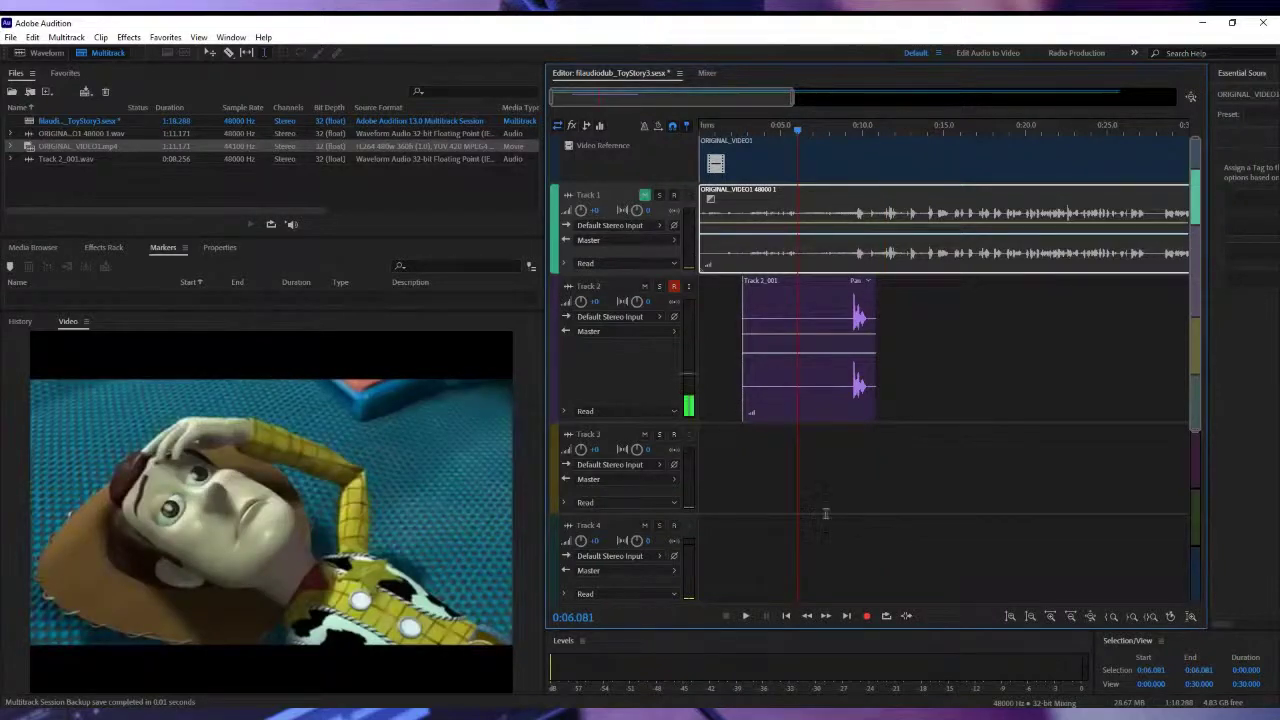
{"action": "key", "text": "space"}
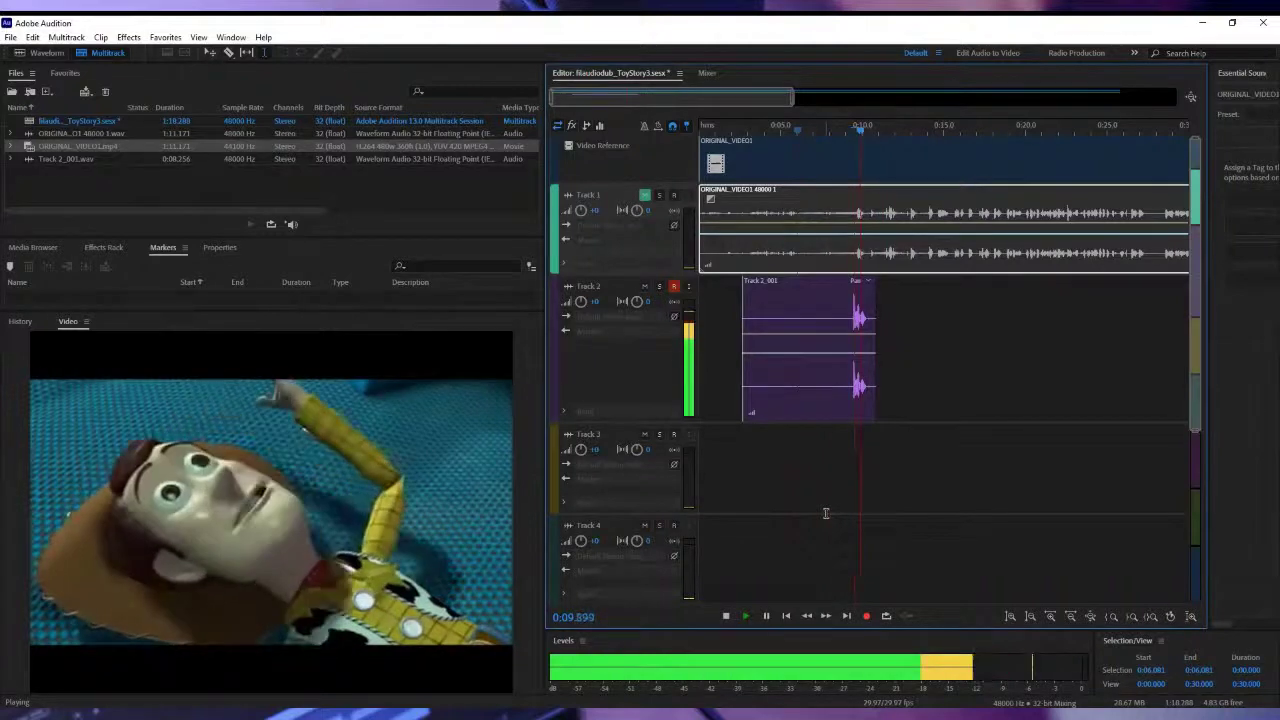
{"action": "key", "text": "space"}
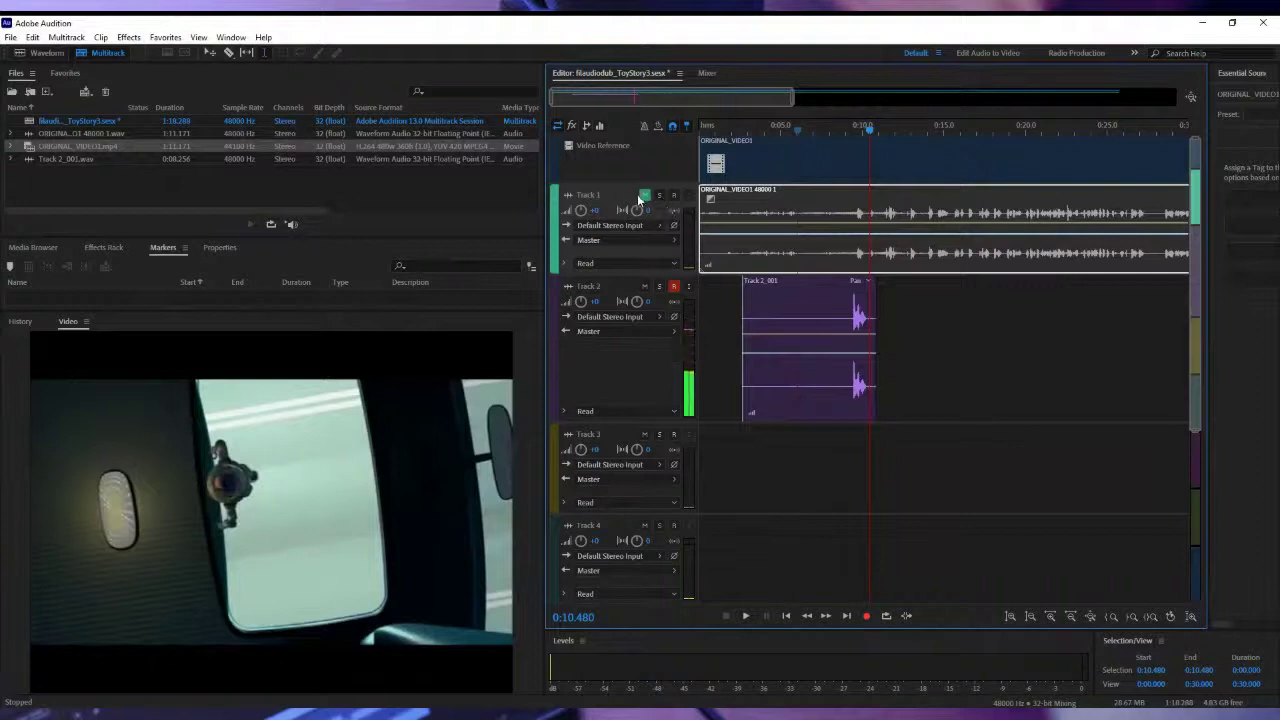
Disarm Track 2, then solo Track 1 and play on from about 0:10.5.
{"action": "left_click", "coordinate": [675, 287]}
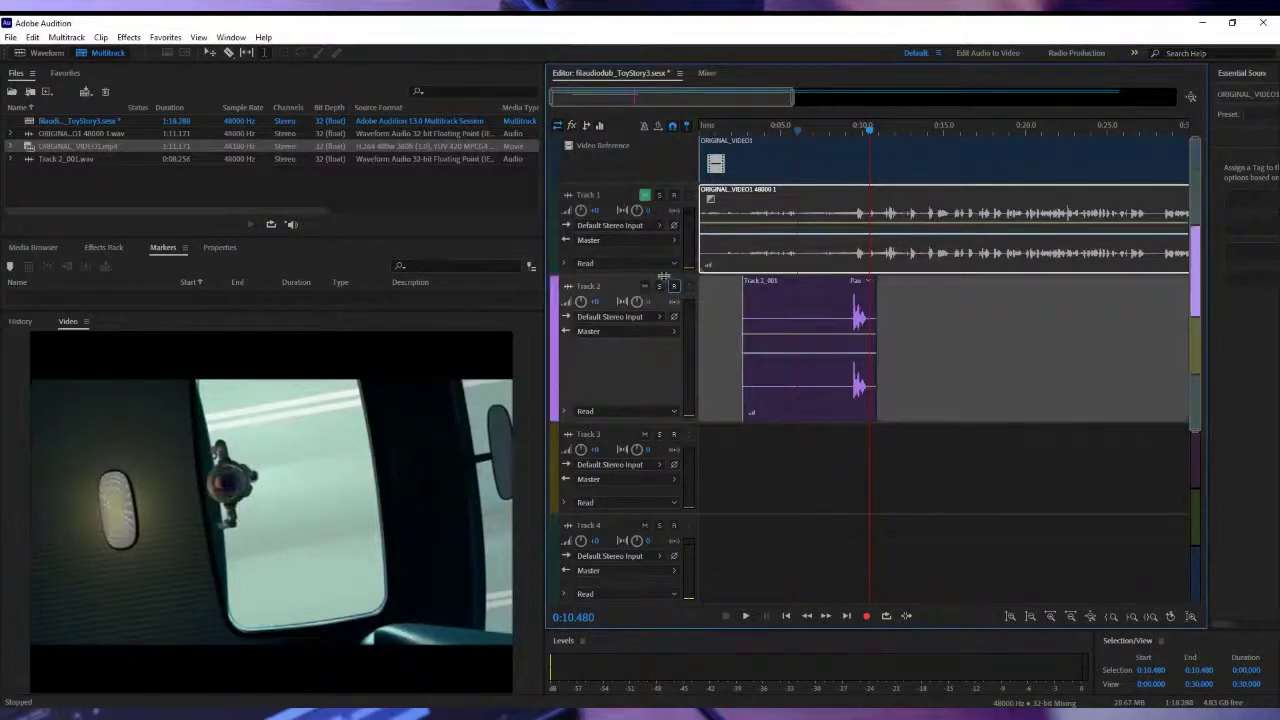
{"action": "left_click", "coordinate": [661, 196]}
{"action": "key", "text": "space"}
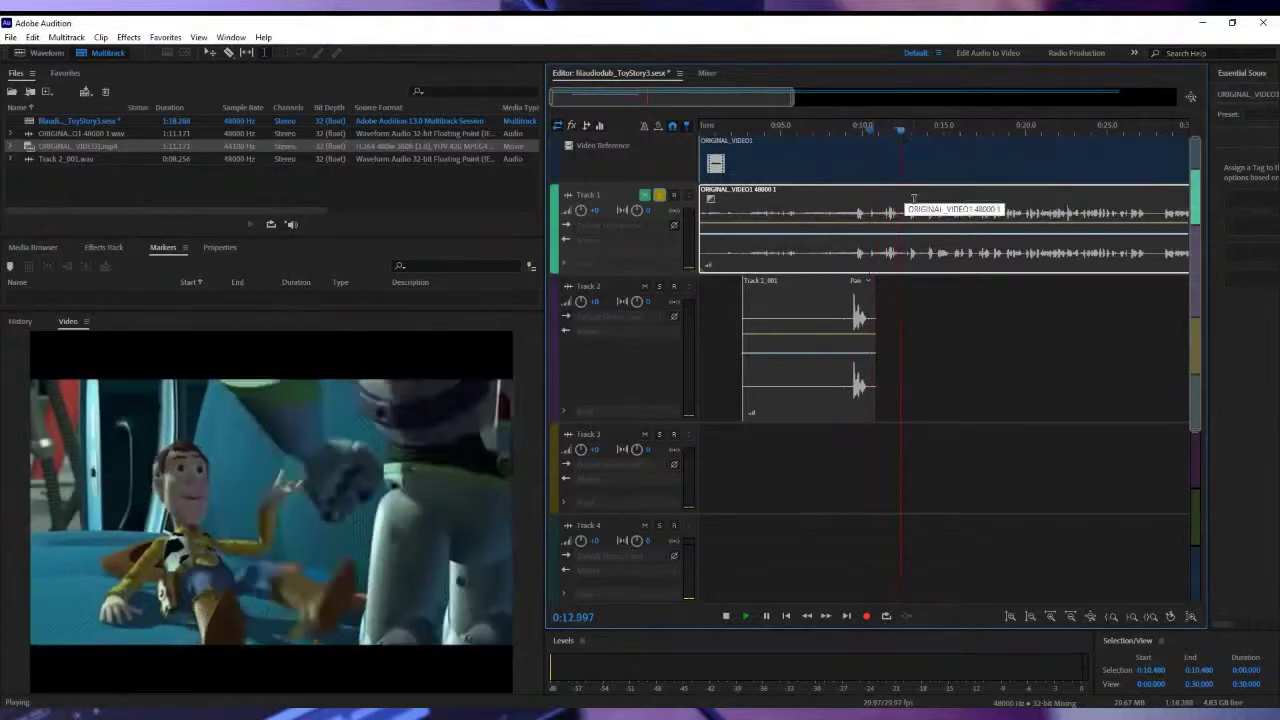
{"action": "key", "text": "space"}
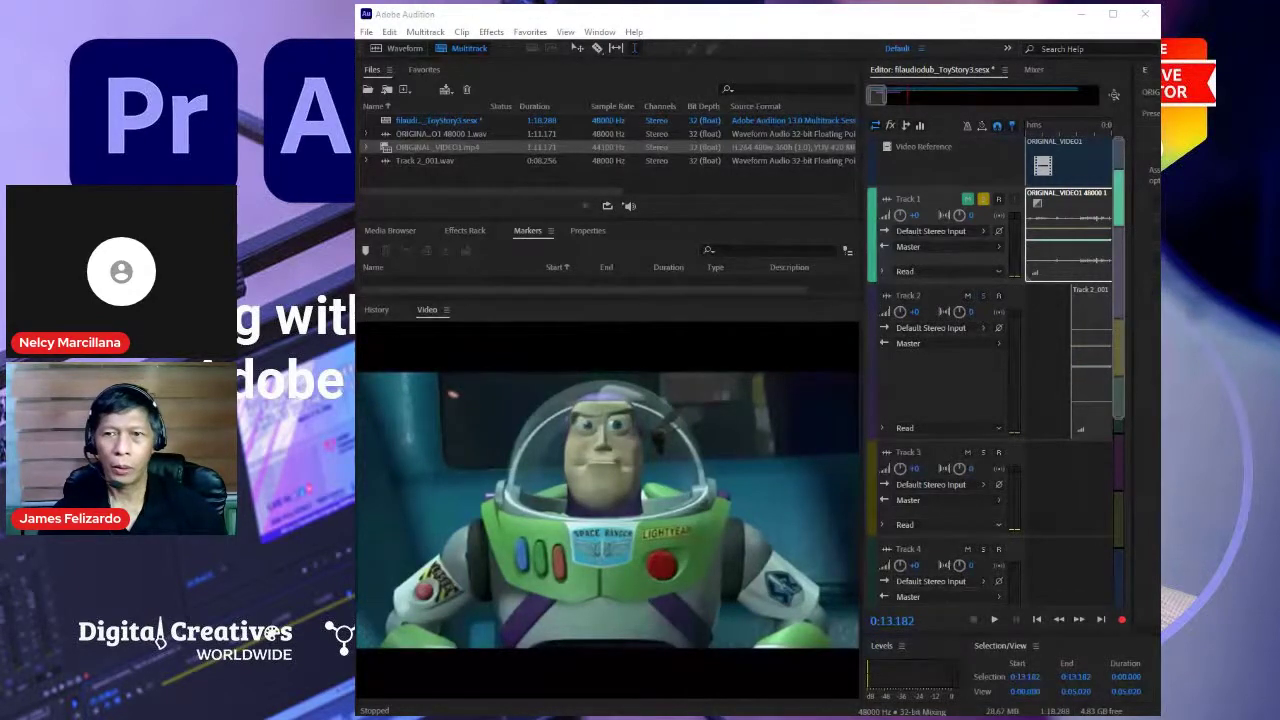
Unmute Track 1 and preview its original audio with the track soloed, stopping at about 0:22.5.
{"action": "left_click", "coordinate": [1112, 14]}
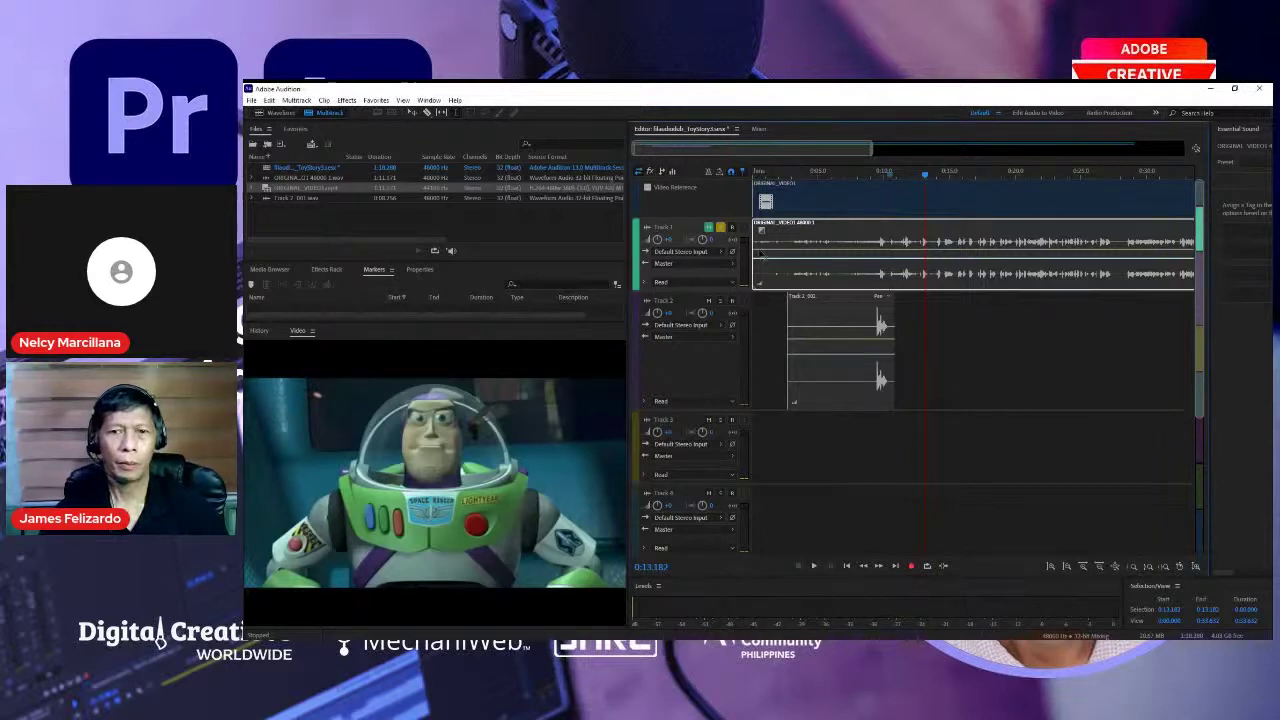
{"action": "left_click", "coordinate": [789, 183]}
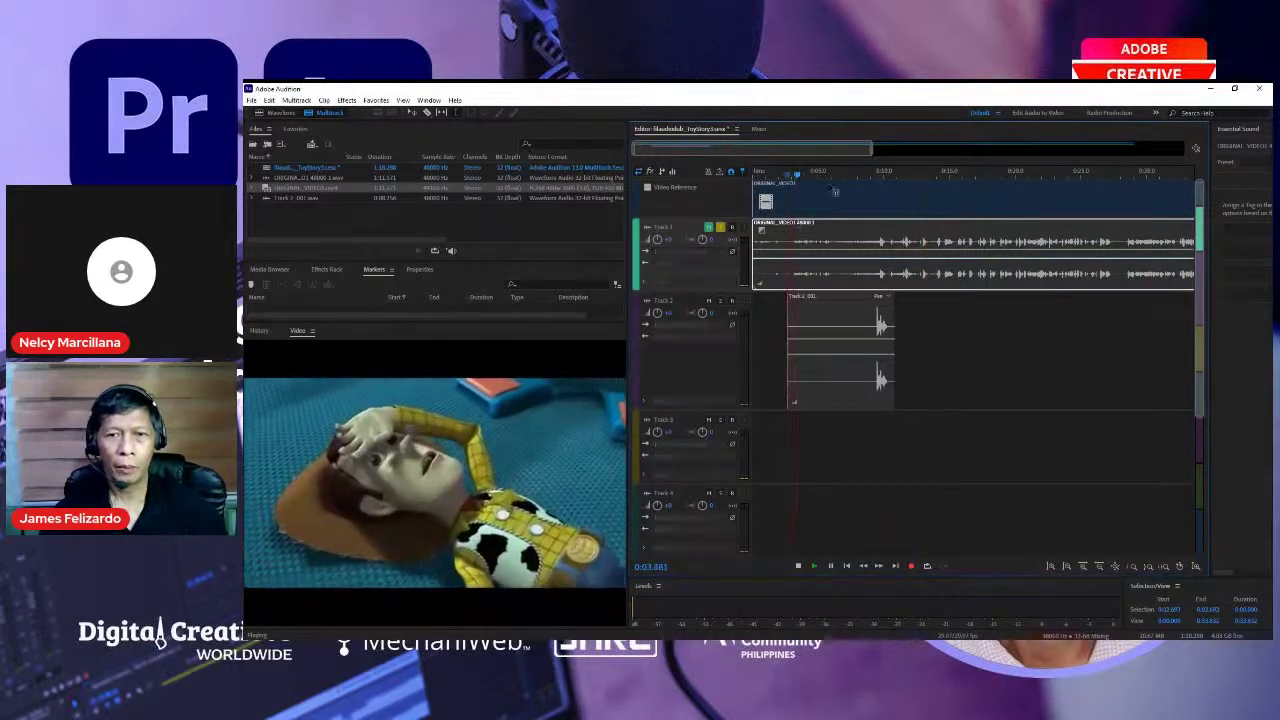
{"action": "left_click", "coordinate": [709, 229]}
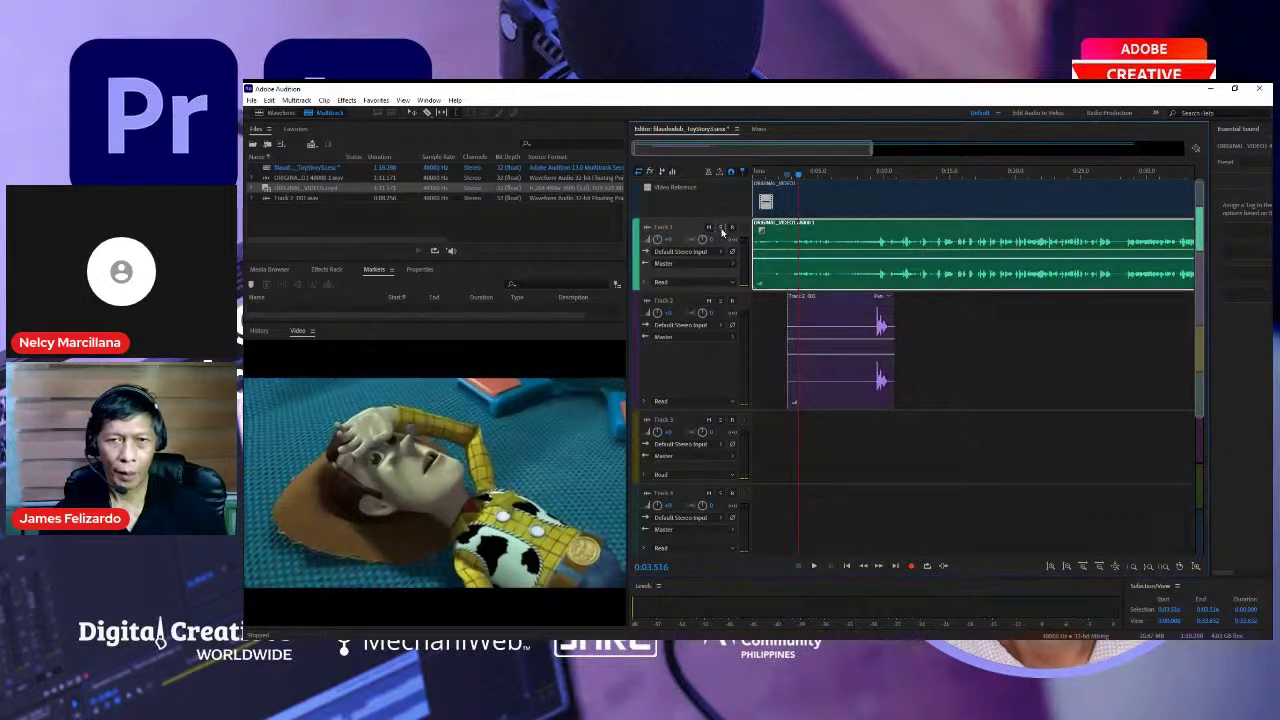
{"action": "left_click", "coordinate": [880, 178]}
{"action": "key", "text": "space"}
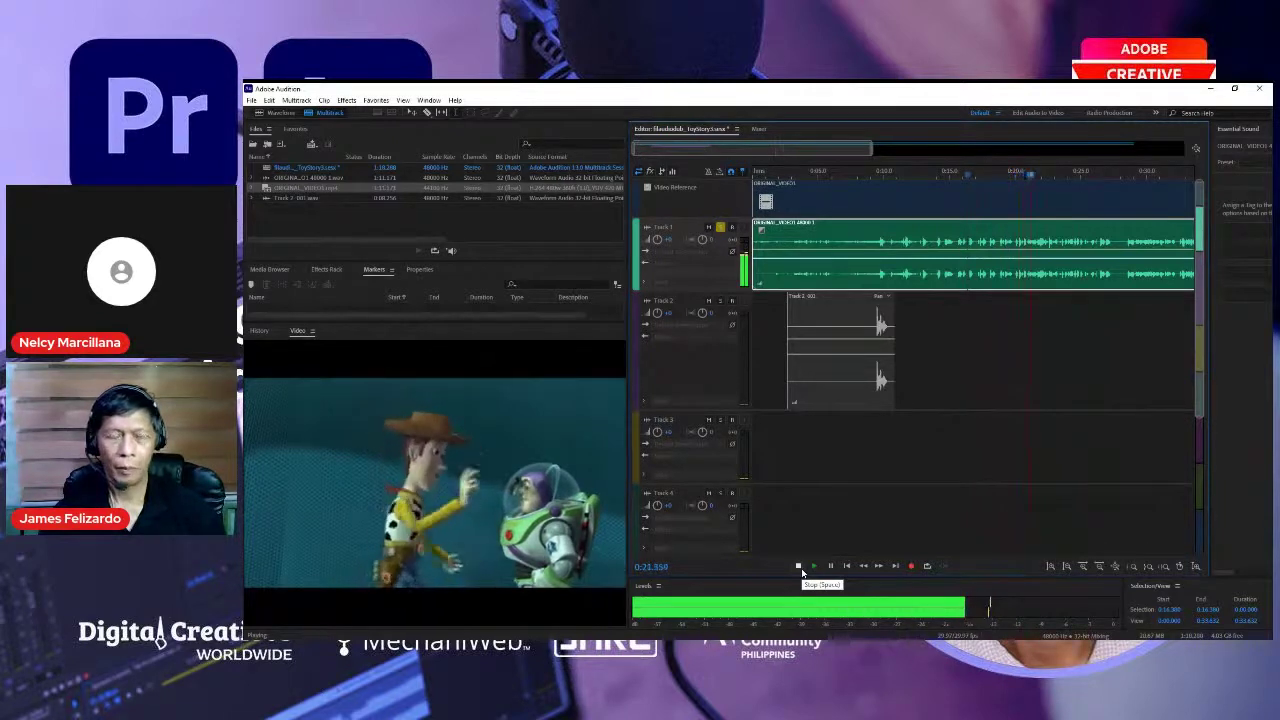
{"action": "left_click", "coordinate": [800, 567]}
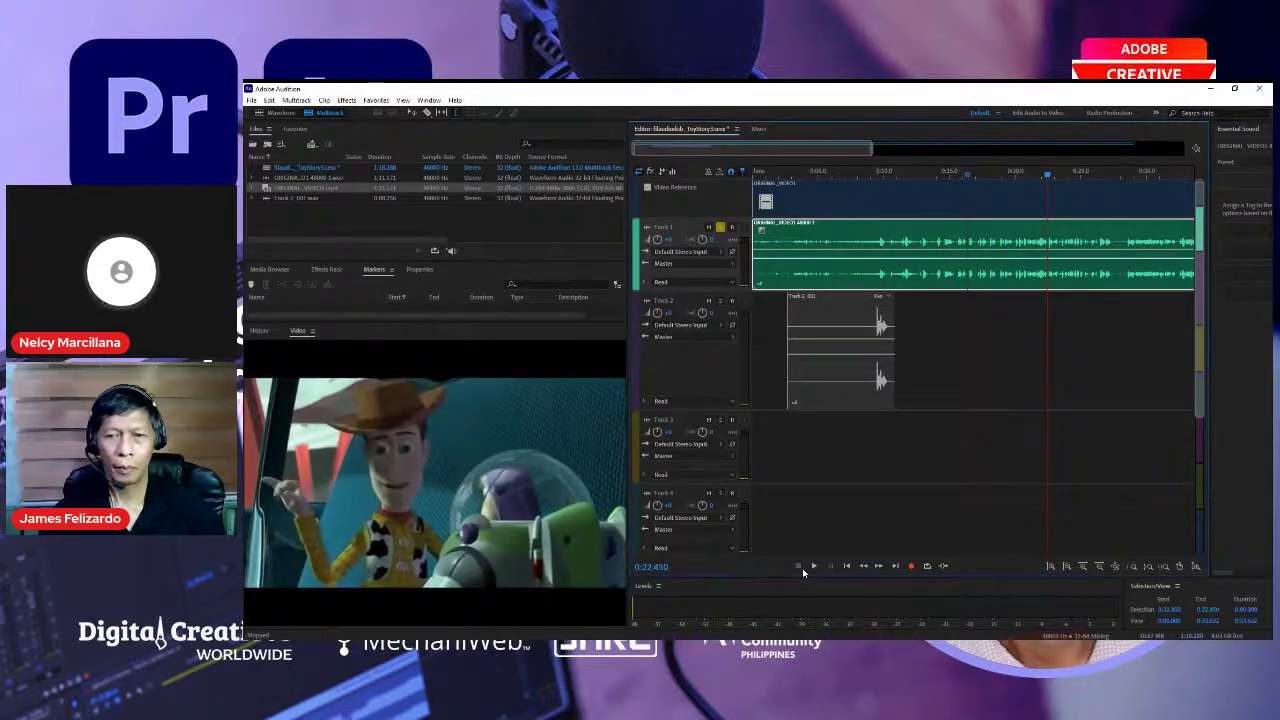
{"action": "left_click", "coordinate": [253, 101]}
{"action": "mouse_move", "coordinate": [269, 101]}
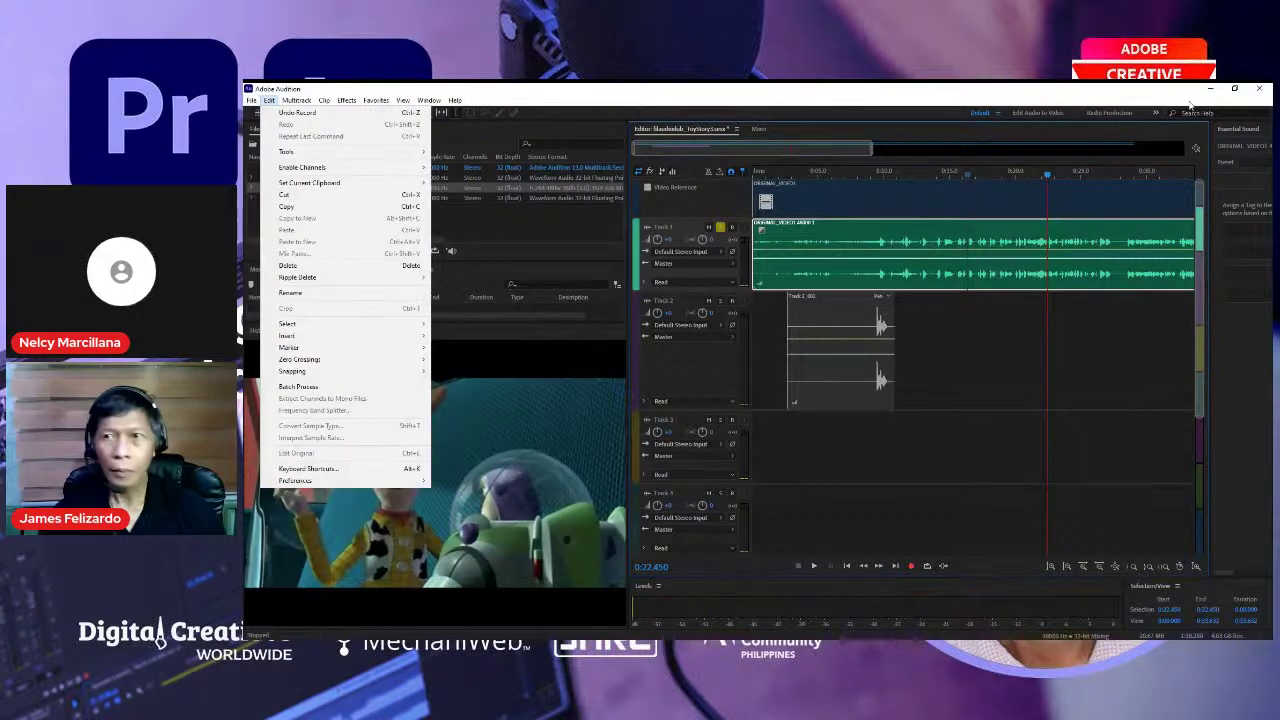
{"action": "left_click", "coordinate": [1245, 90]}
{"action": "left_click", "coordinate": [1234, 89]}
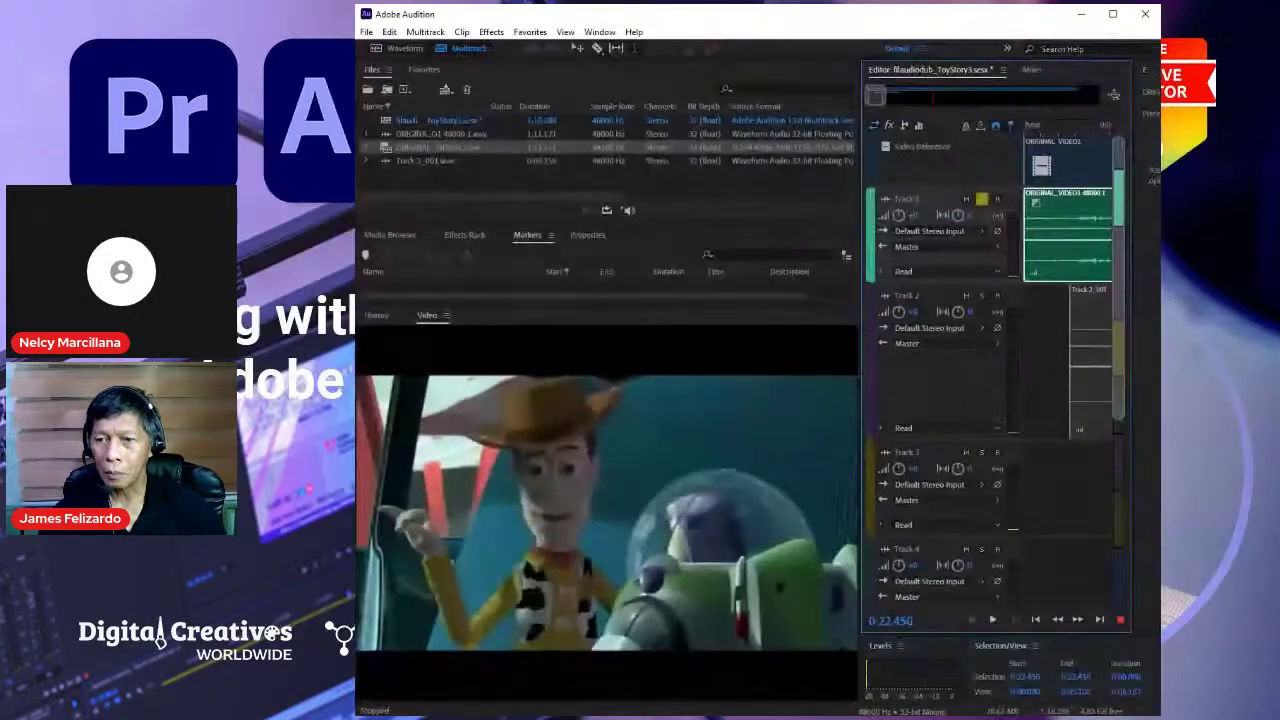
{"action": "left_click", "coordinate": [1112, 14]}
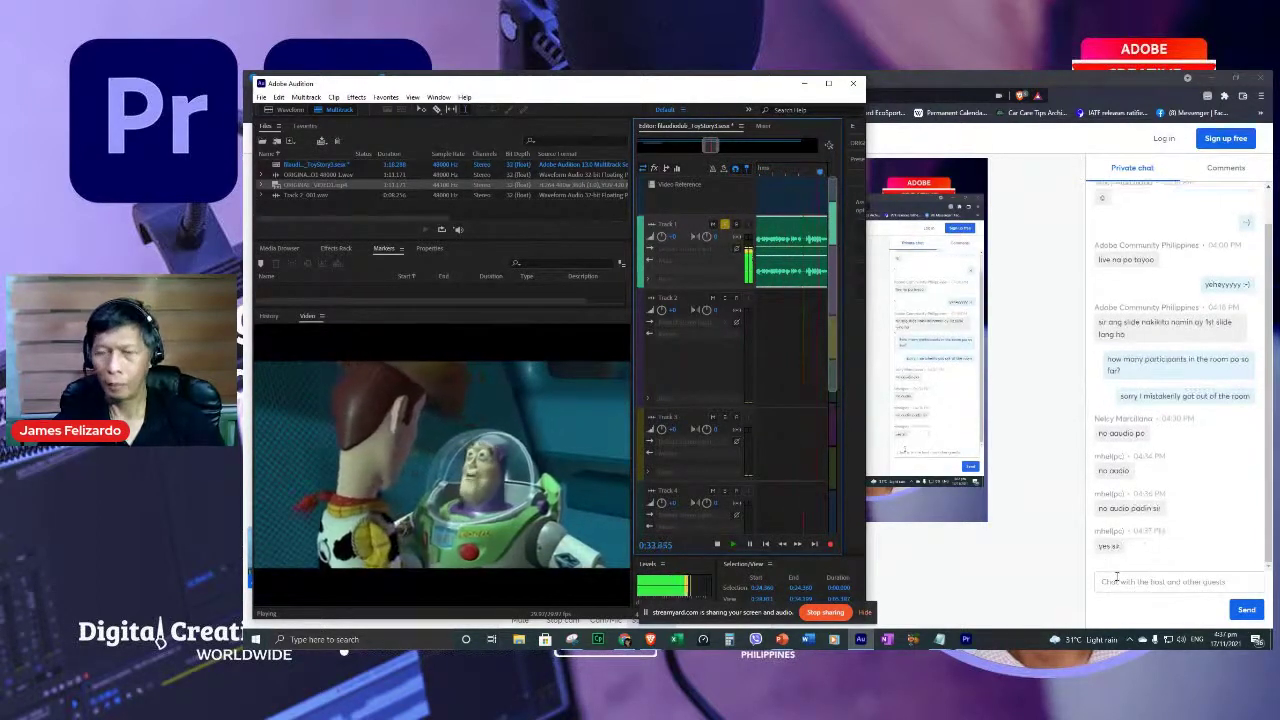
Maximize the program window and briefly preview the soloed Track 1 audio, stopping at about 0:31.6.
{"action": "key", "text": "space"}
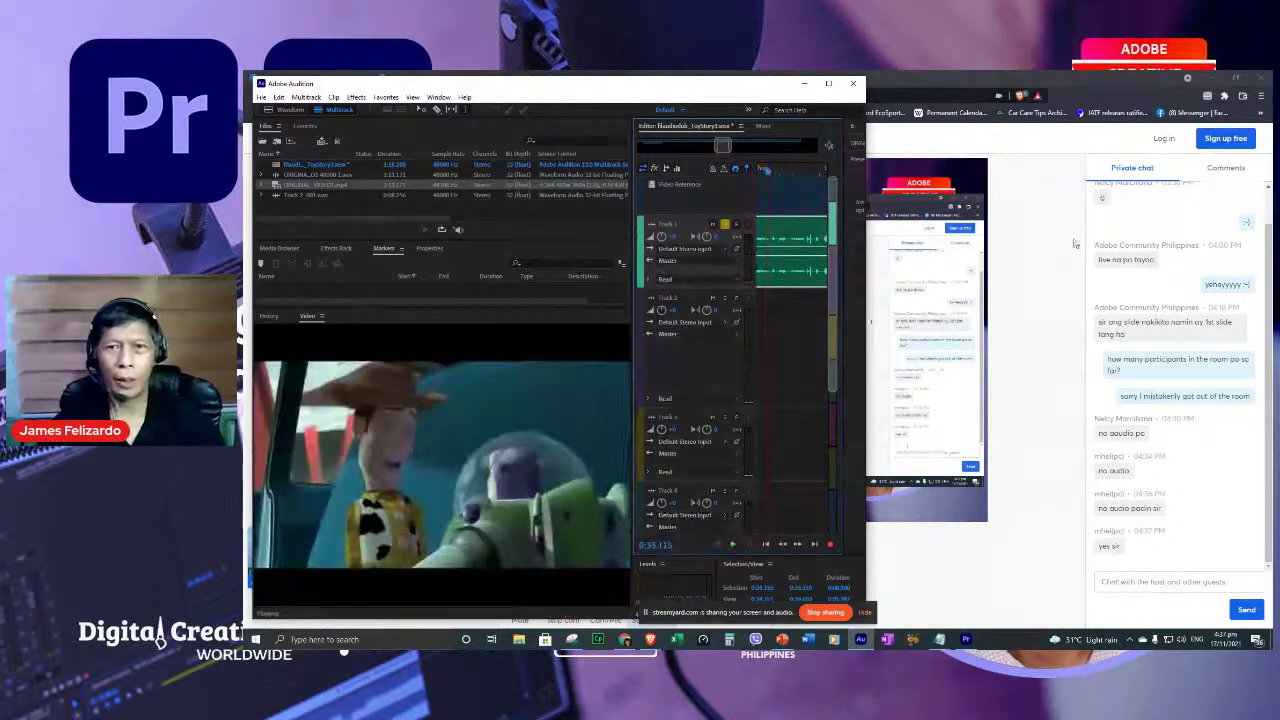
{"action": "left_click", "coordinate": [827, 87]}
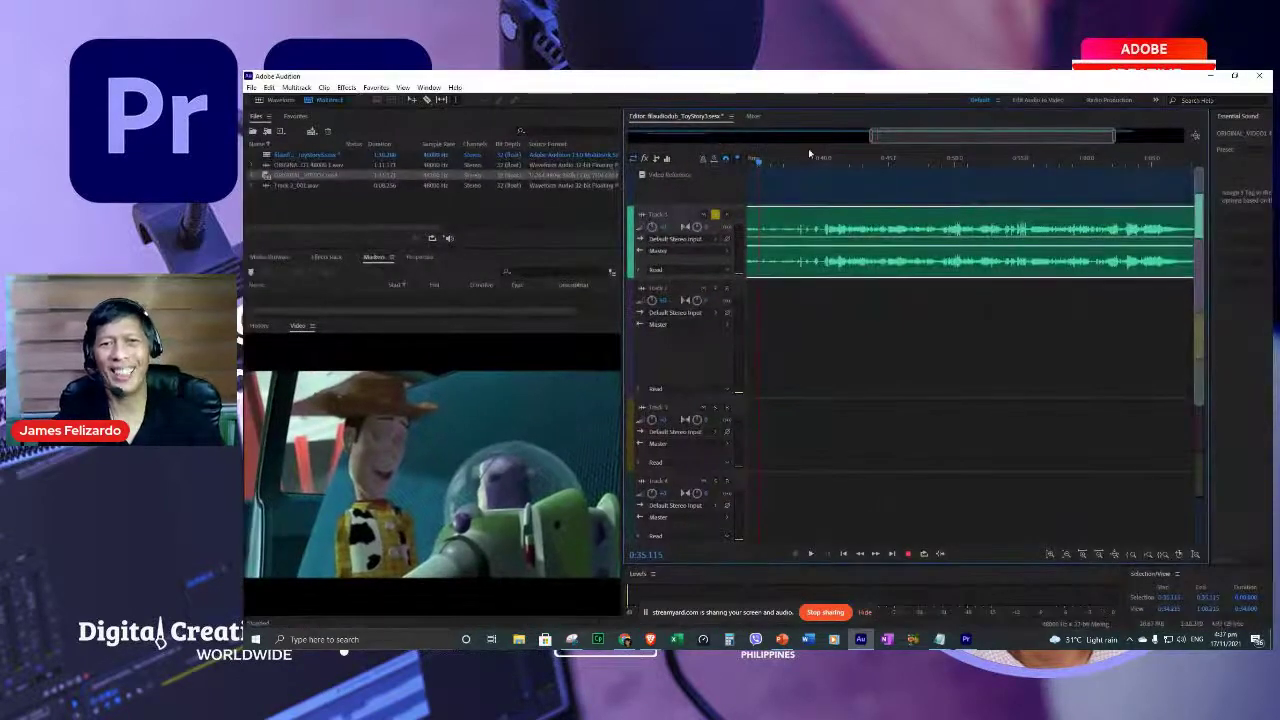
{"action": "key", "text": "space"}
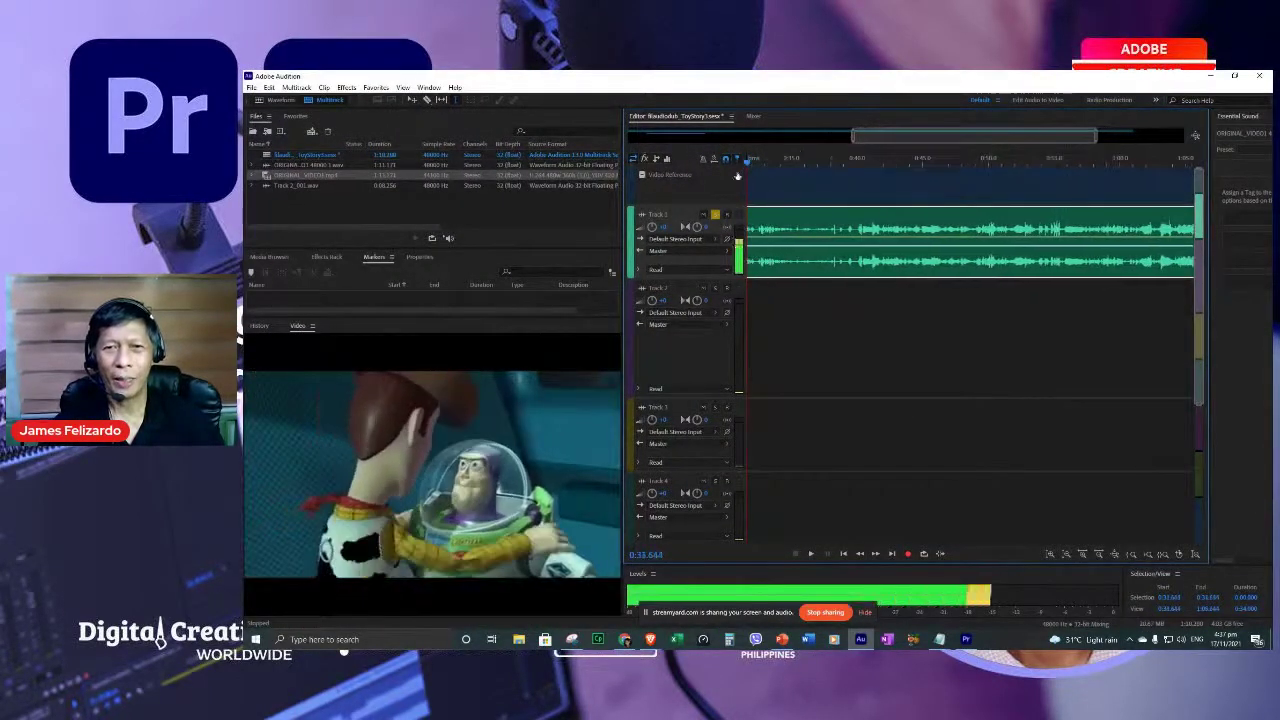
{"action": "key", "text": "space"}
{"action": "key", "text": "backslash"}
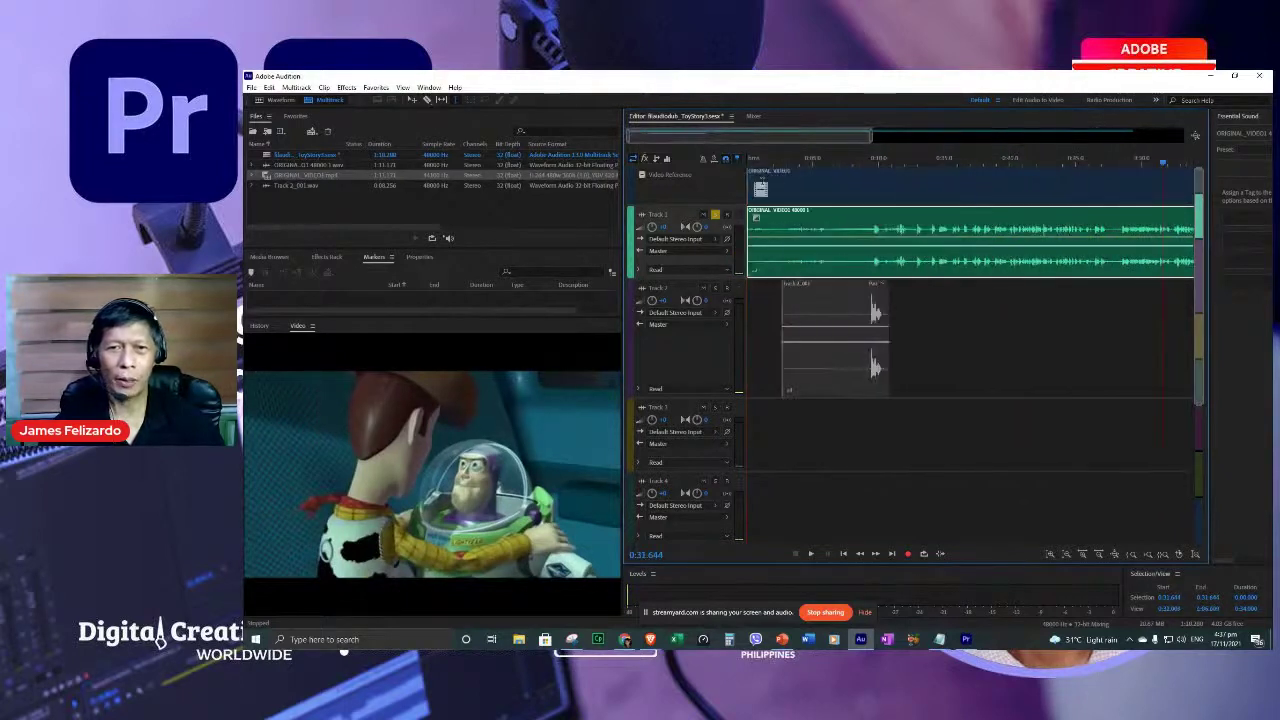
Play the scene from the start of the session to its end and mute Track 2.
{"action": "key", "text": "Home"}
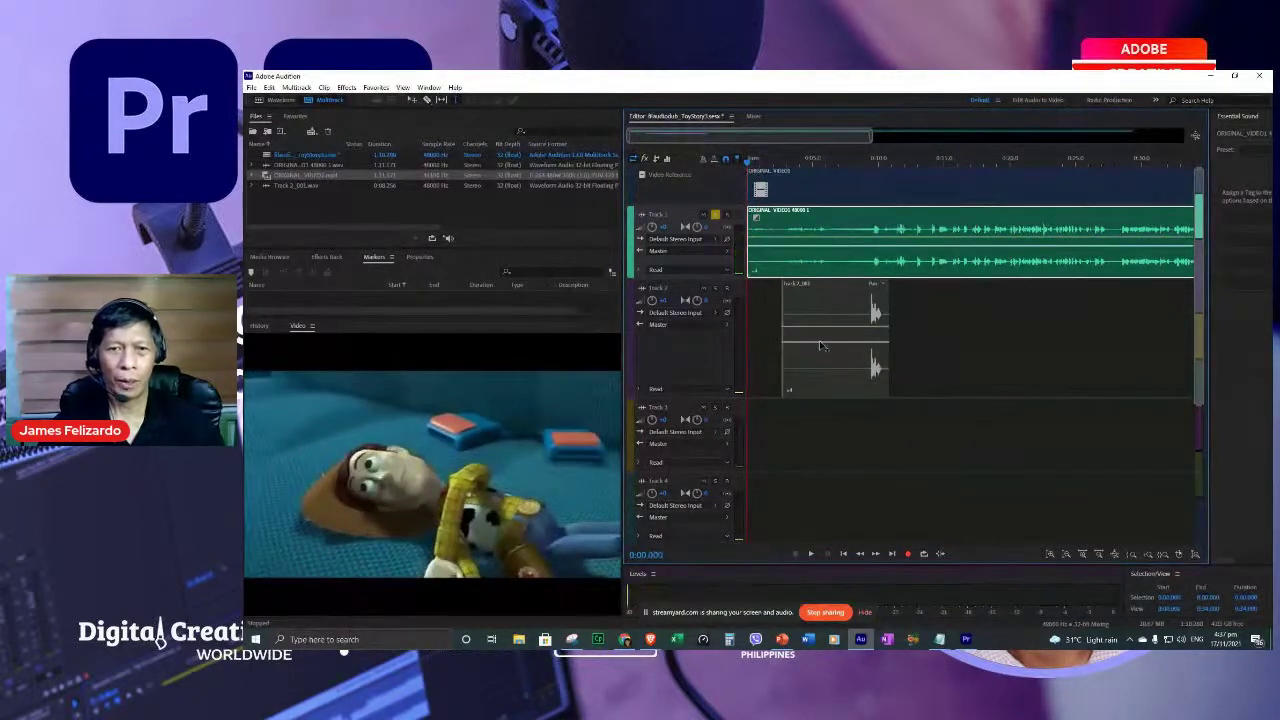
{"action": "key", "text": "space"}
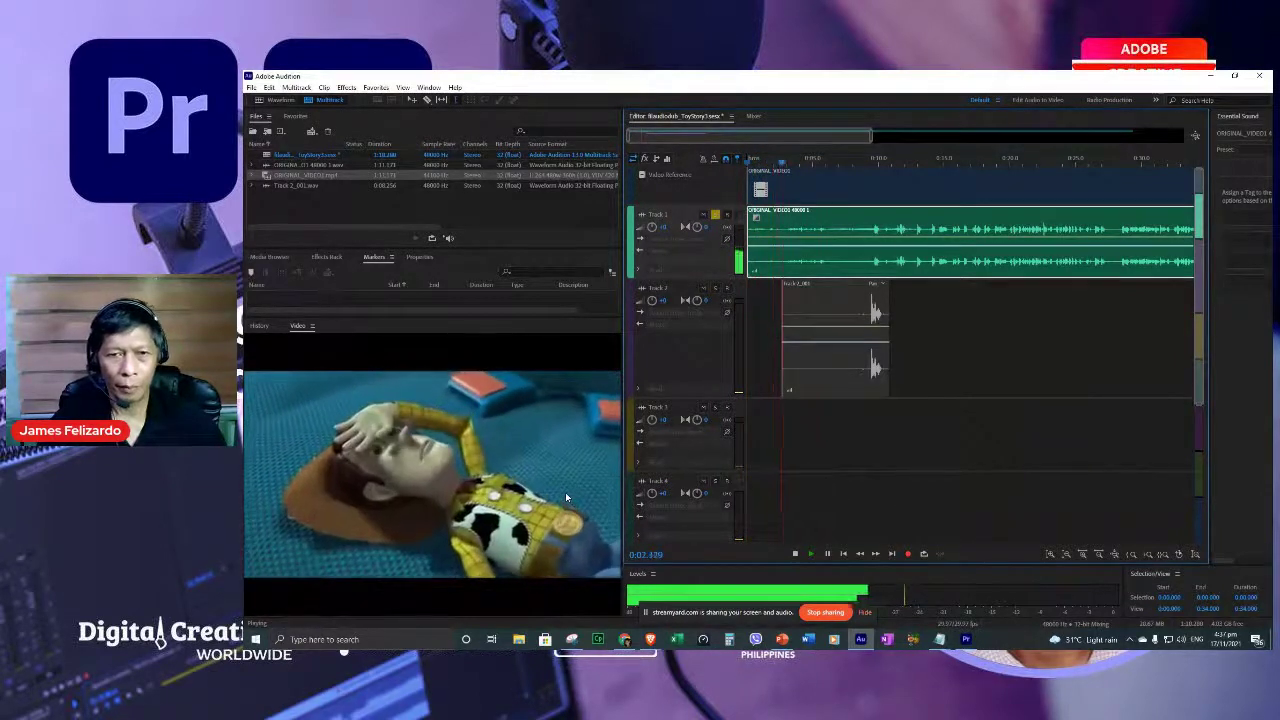
{"action": "left_click", "coordinate": [703, 293]}
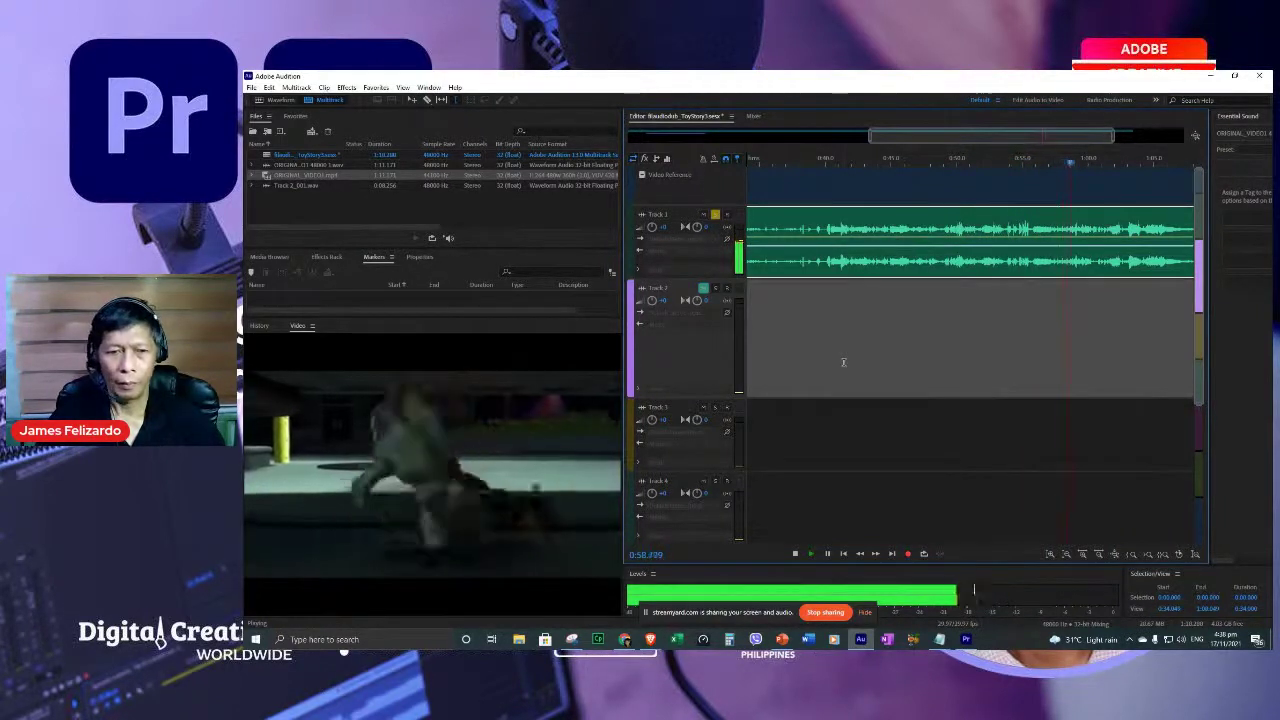
{"action": "scroll", "coordinate": [843, 362], "scroll_direction": "down", "scroll_amount": 5}
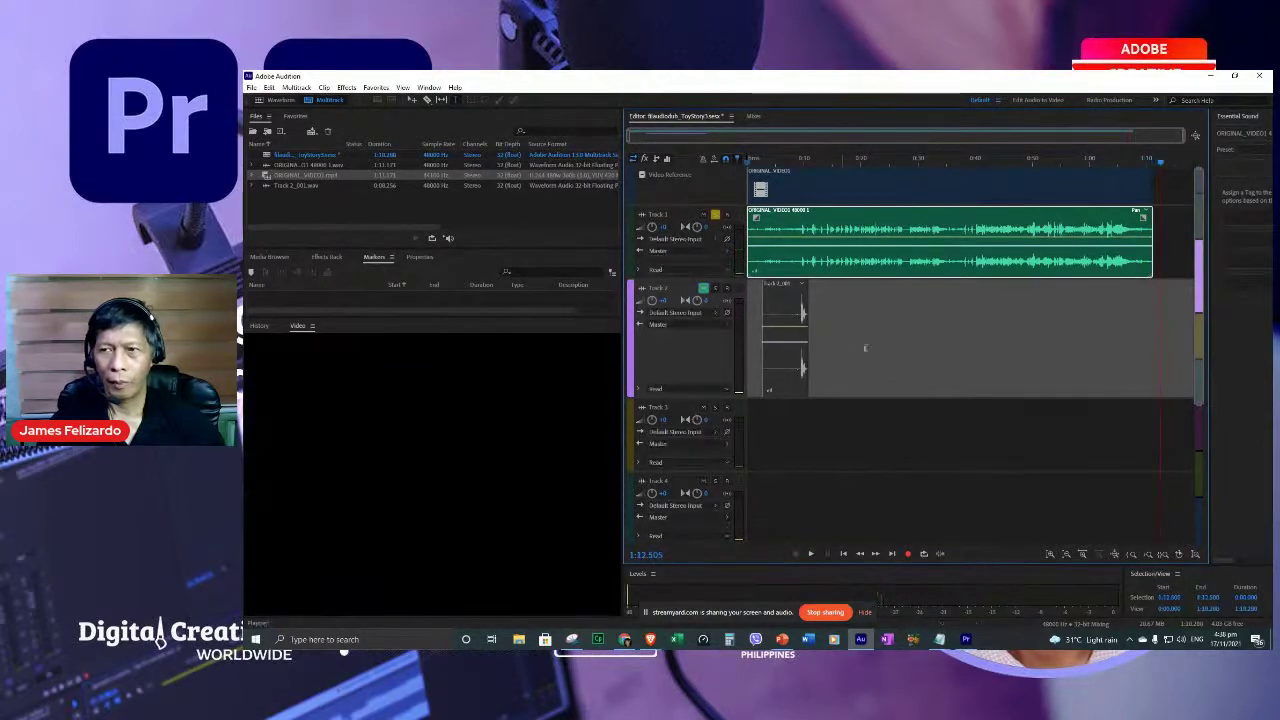
{"action": "left_click", "coordinate": [1235, 76]}
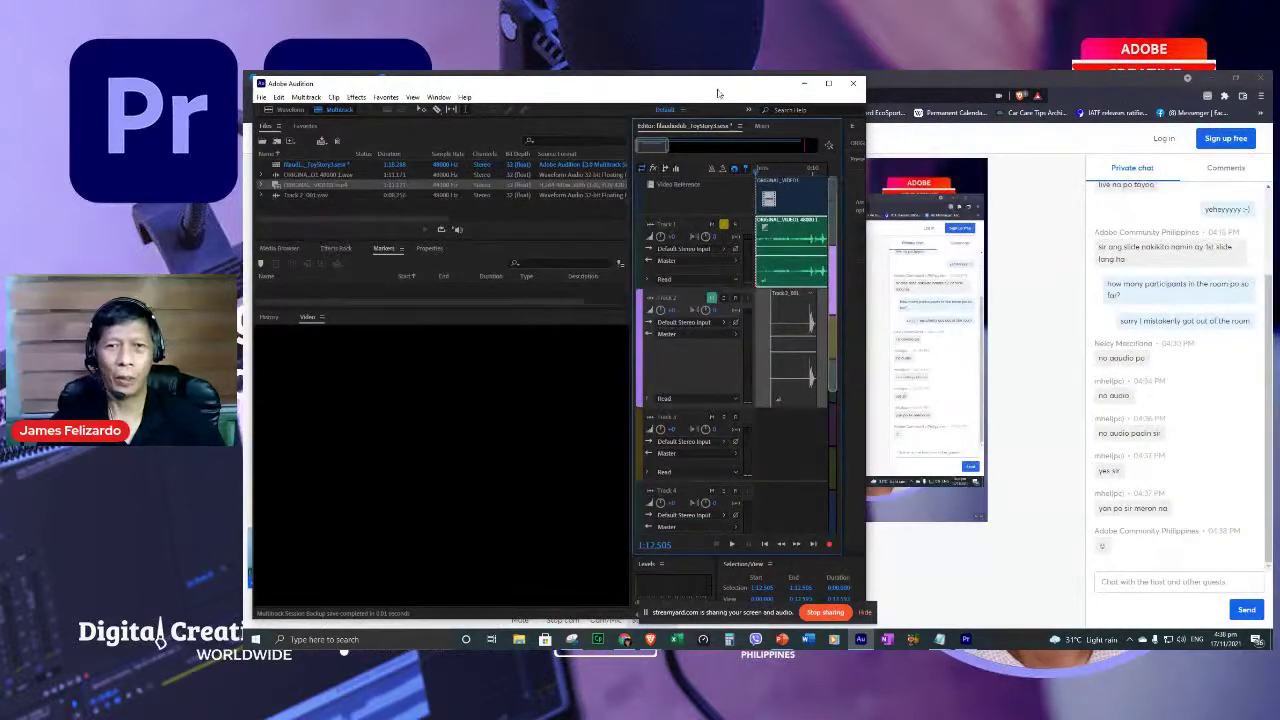
{"action": "mouse_move", "coordinate": [717, 93]}
{"action": "left_mouse_down"}
{"action": "mouse_move", "coordinate": [956, 532]}
{"action": "mouse_move", "coordinate": [716, 89]}
{"action": "left_mouse_up"}
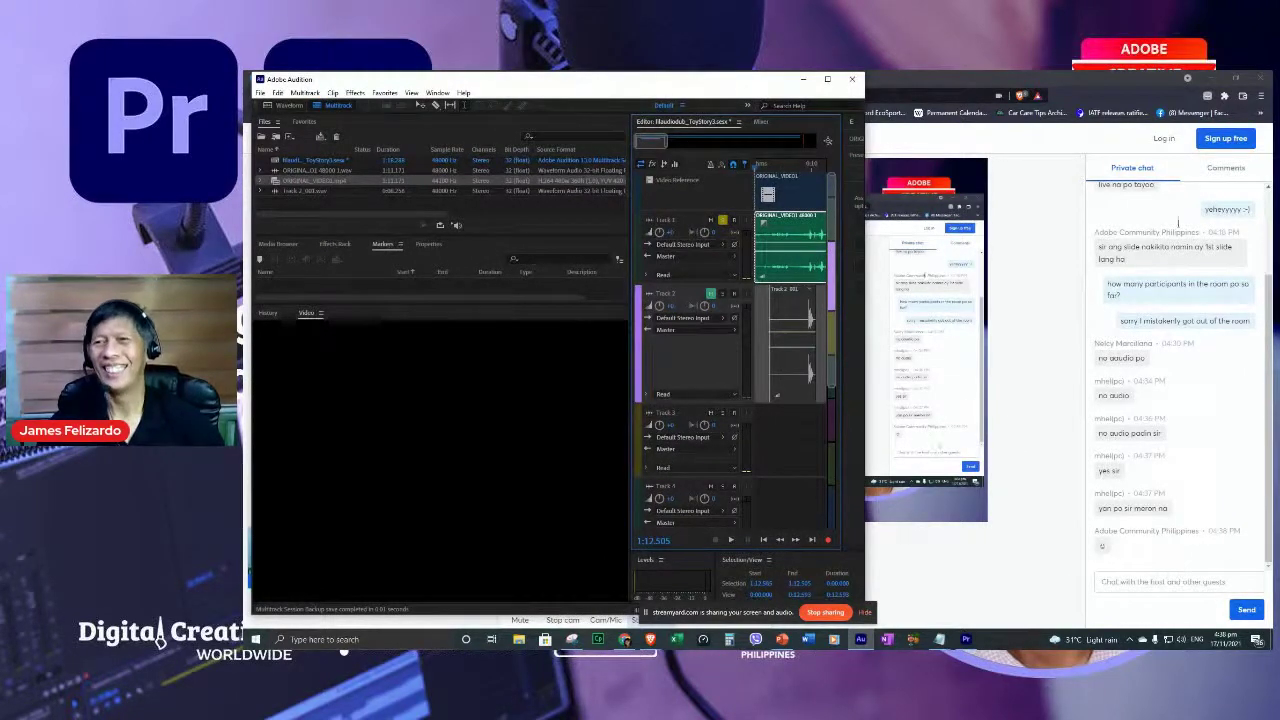
{"action": "left_click", "coordinate": [1225, 170]}
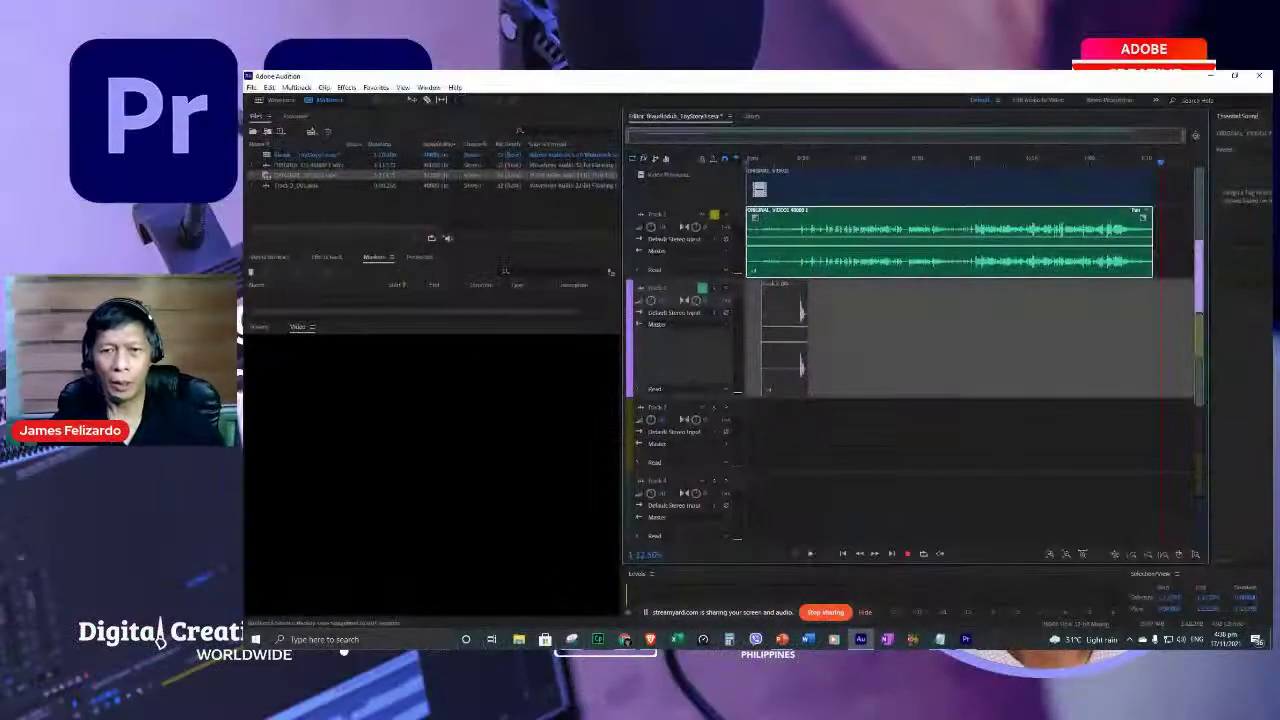
Delete the recorded dialogue clip from Track 2.
{"action": "left_click", "coordinate": [779, 303]}
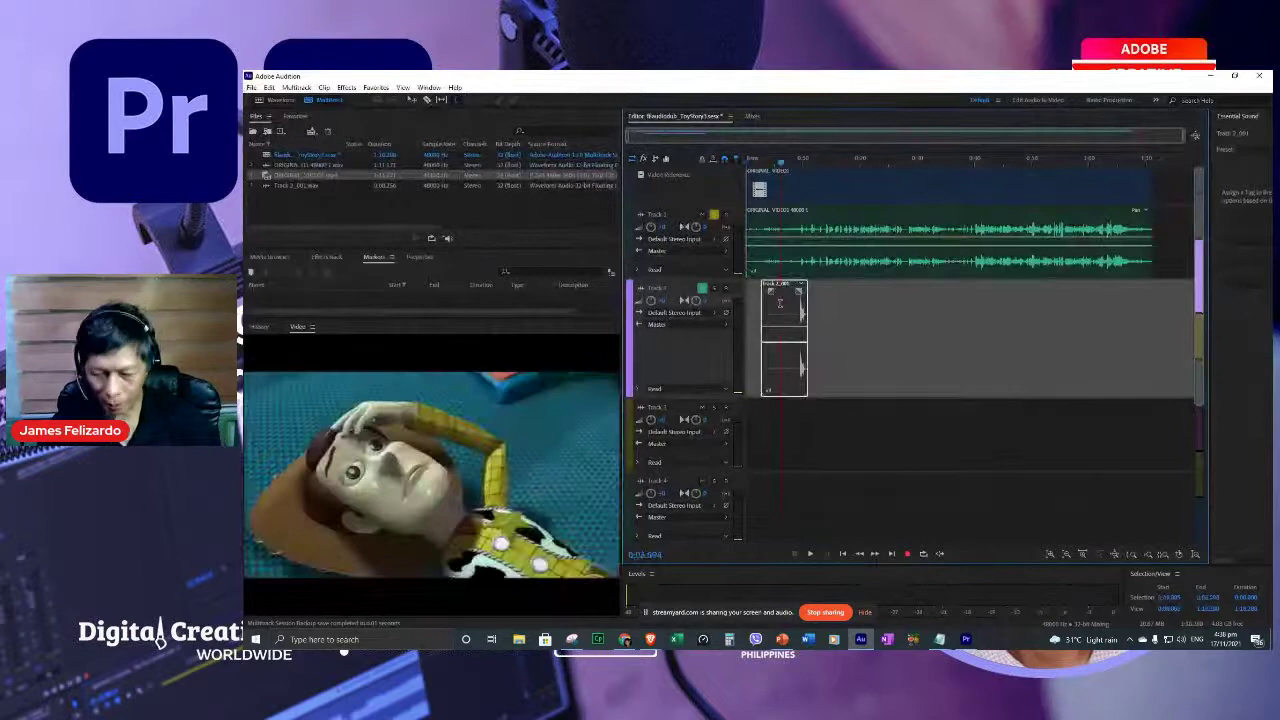
{"action": "key", "text": "Delete"}
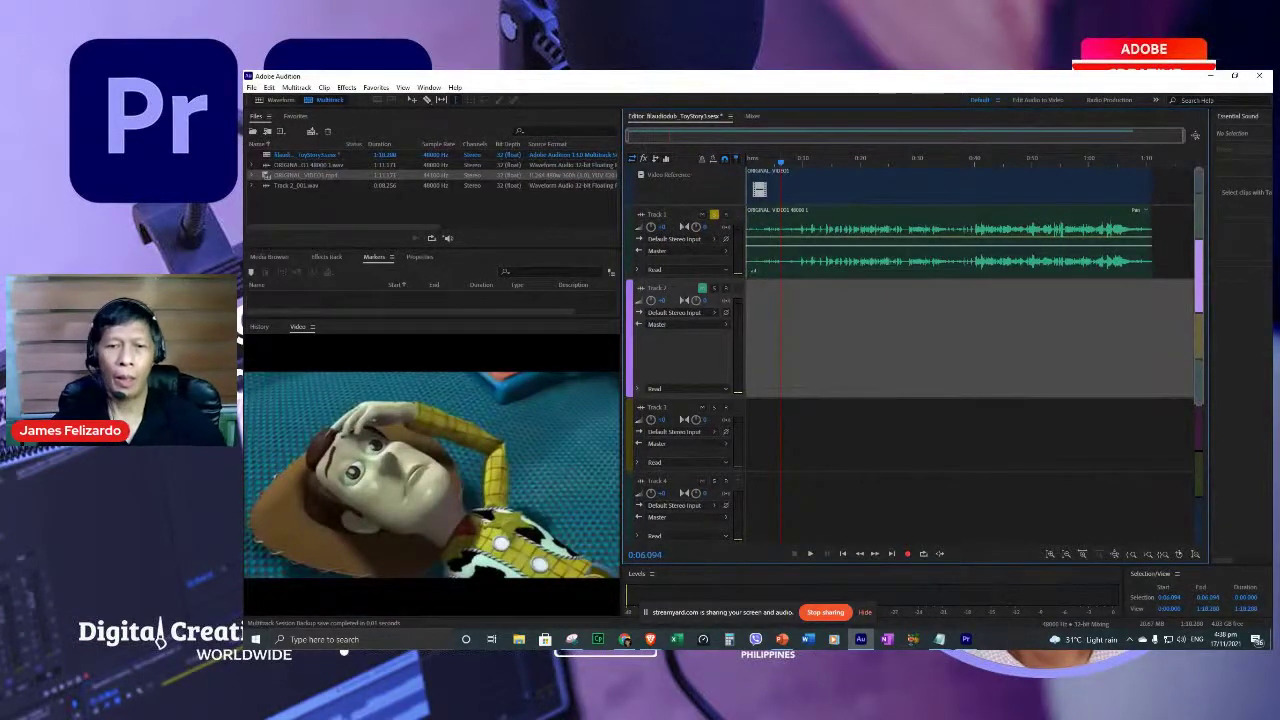
Switch to the Toy Story 3 Filipinised 2 script in Notepad and highlight Woody's first English line with its syllable count.
{"action": "mouse_move", "coordinate": [939, 640]}
{"action": "mouse_move", "coordinate": [975, 600]}
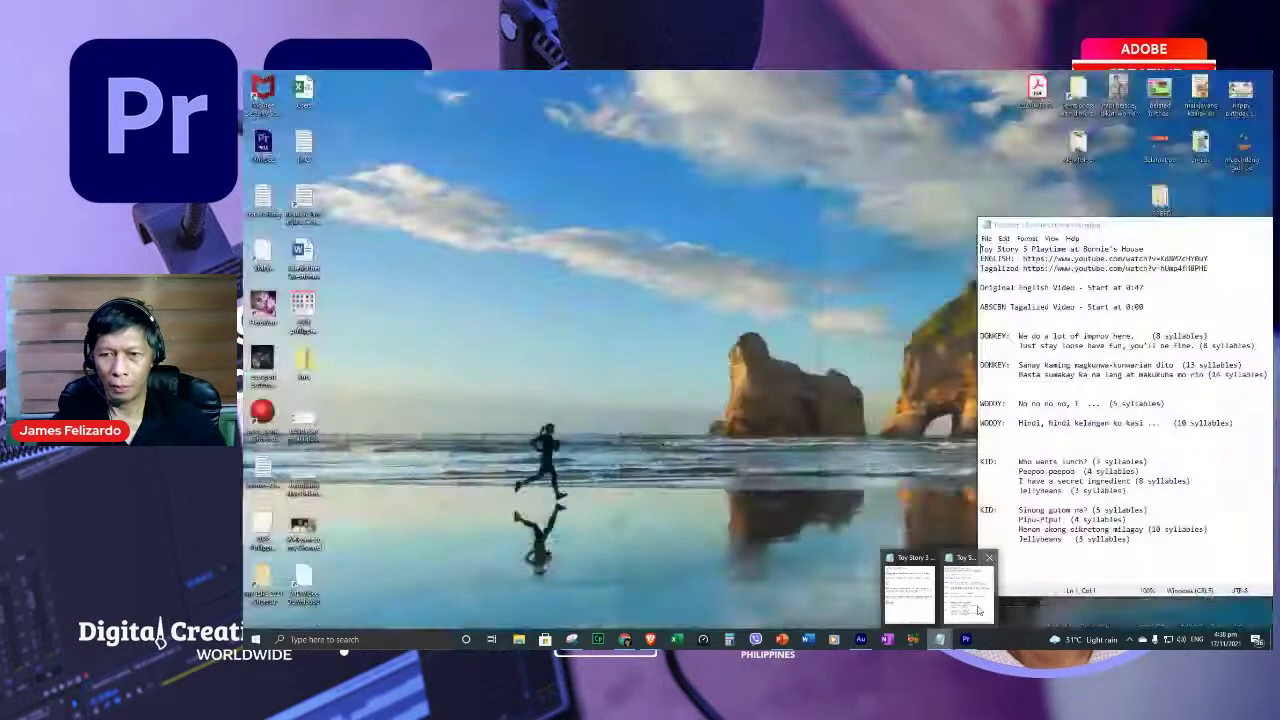
{"action": "mouse_move", "coordinate": [940, 610]}
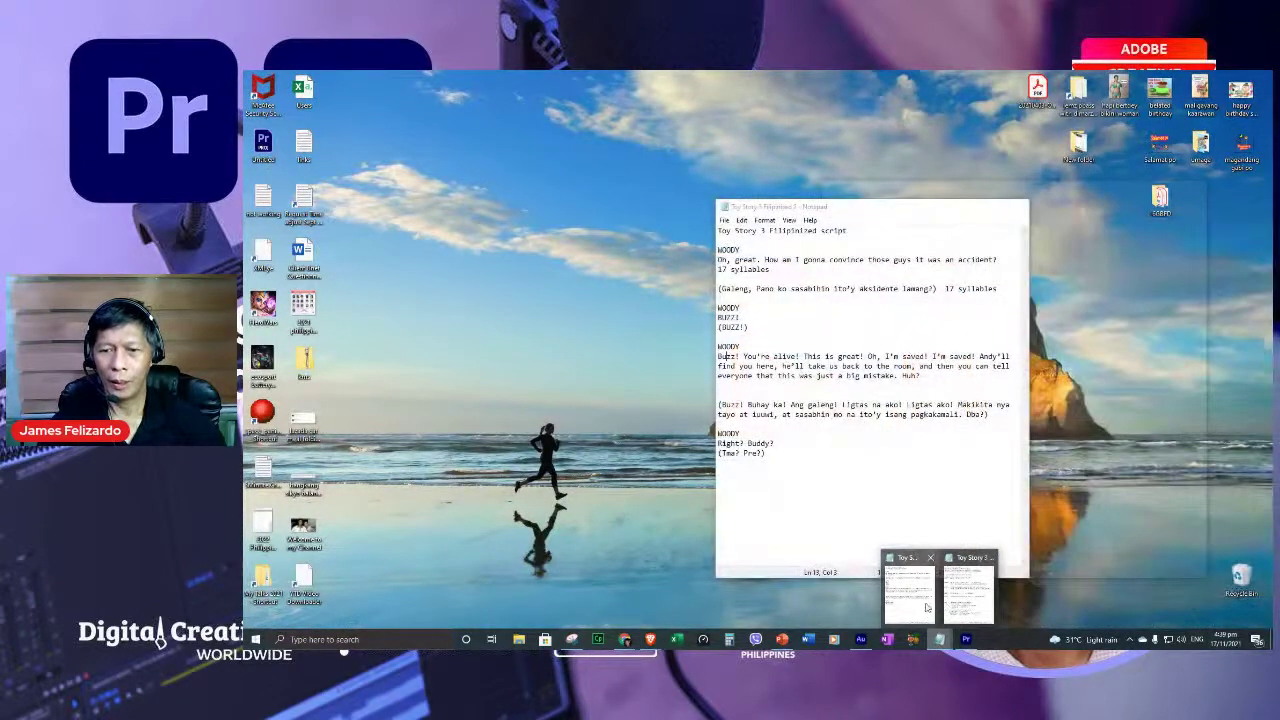
{"action": "left_click", "coordinate": [915, 608]}
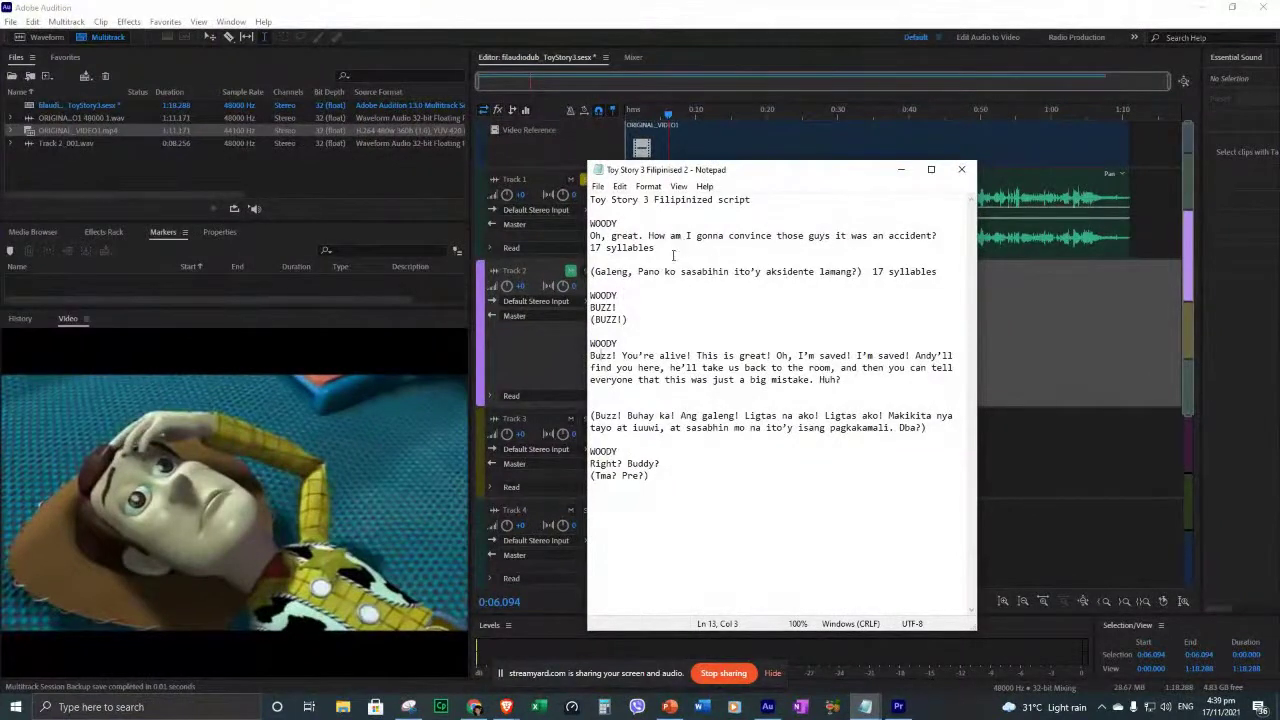
{"action": "left_click_drag", "start_coordinate": [666, 252], "coordinate": [593, 240]}
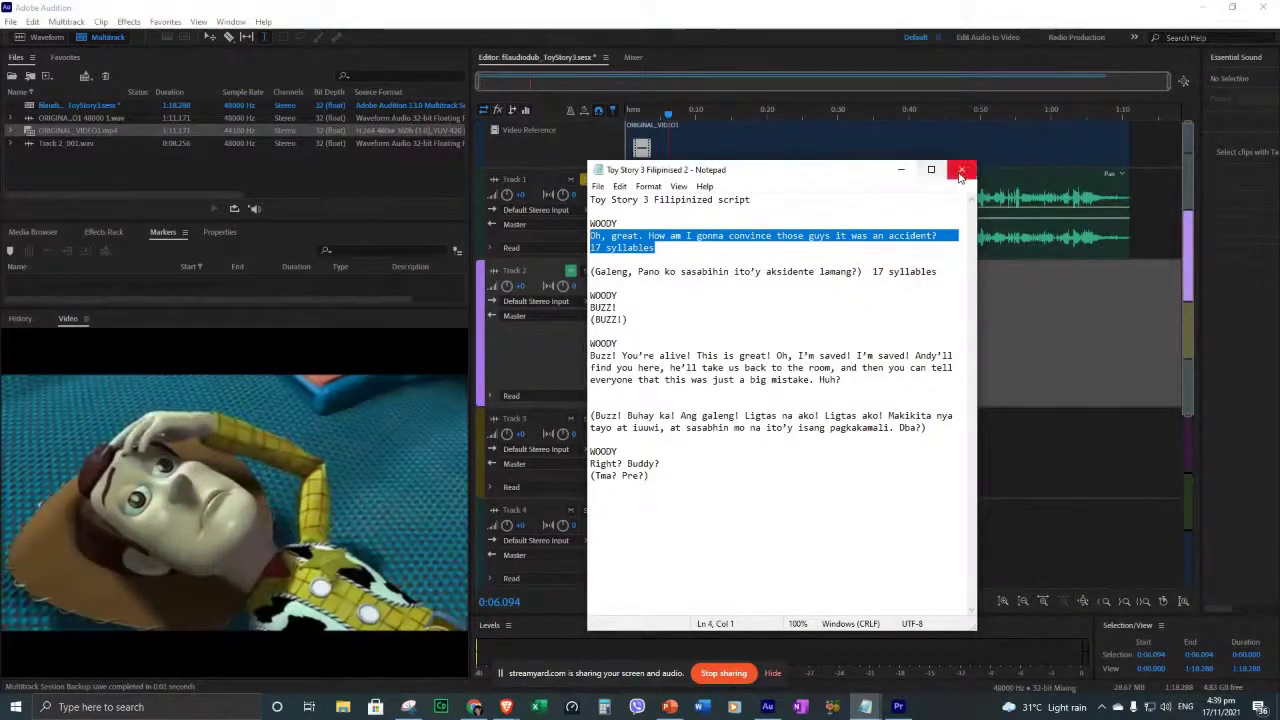
{"action": "left_click", "coordinate": [901, 169]}
{"action": "left_click", "coordinate": [867, 708]}
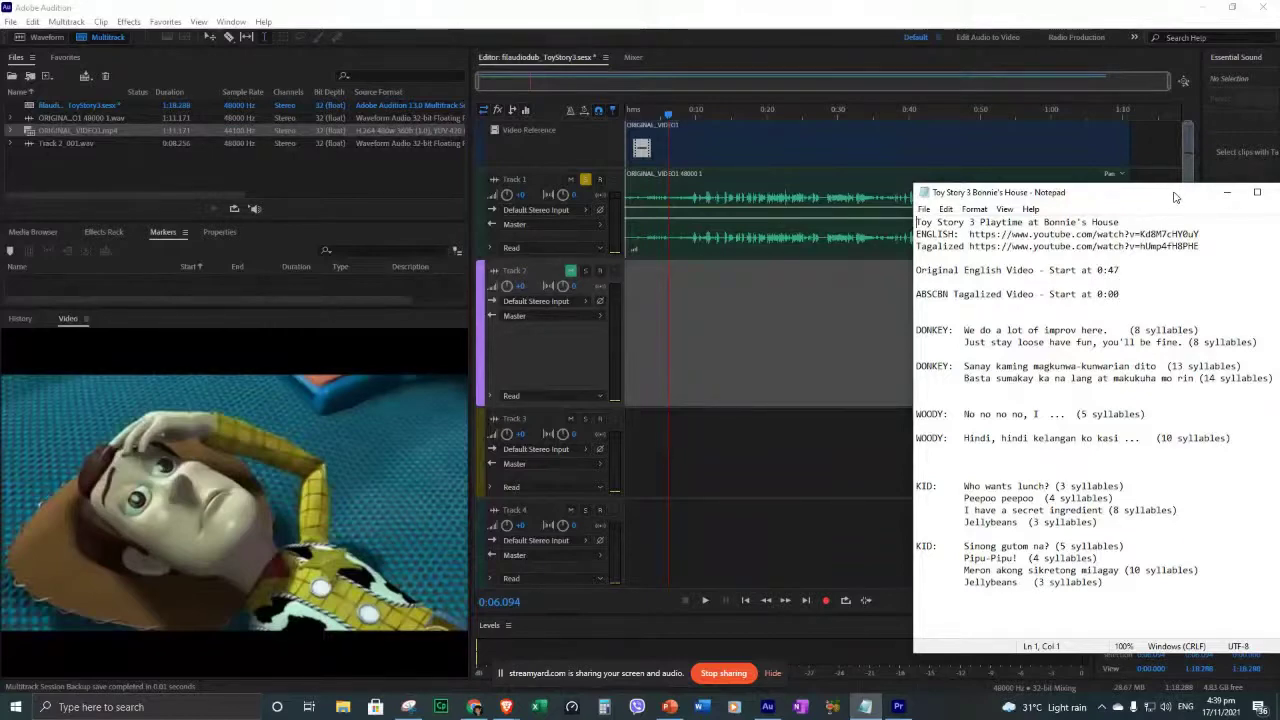
{"action": "left_click_drag", "start_coordinate": [1175, 197], "coordinate": [928, 219]}
{"action": "left_click", "coordinate": [867, 708]}
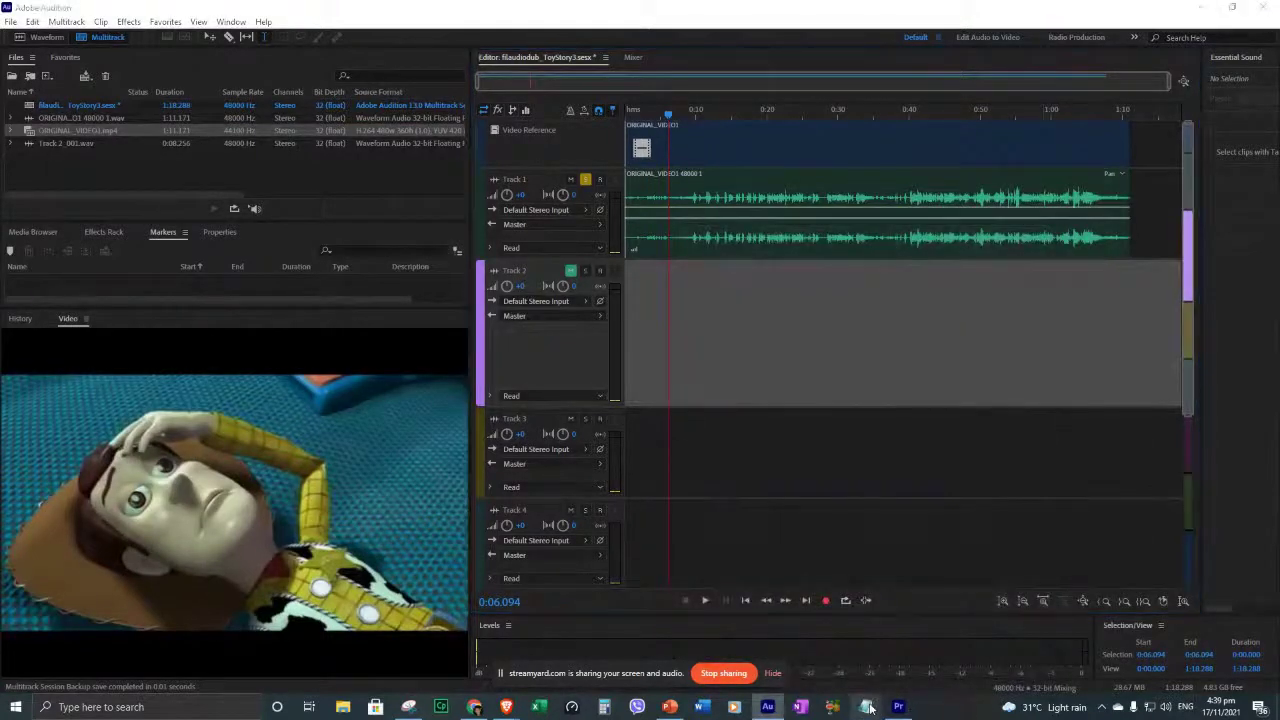
Reopen the Toy Story 3 Filipinised 2 script and highlight "Oh, great. How am I gonna convince those guys it was an accident?".
{"action": "right_click", "coordinate": [867, 708]}
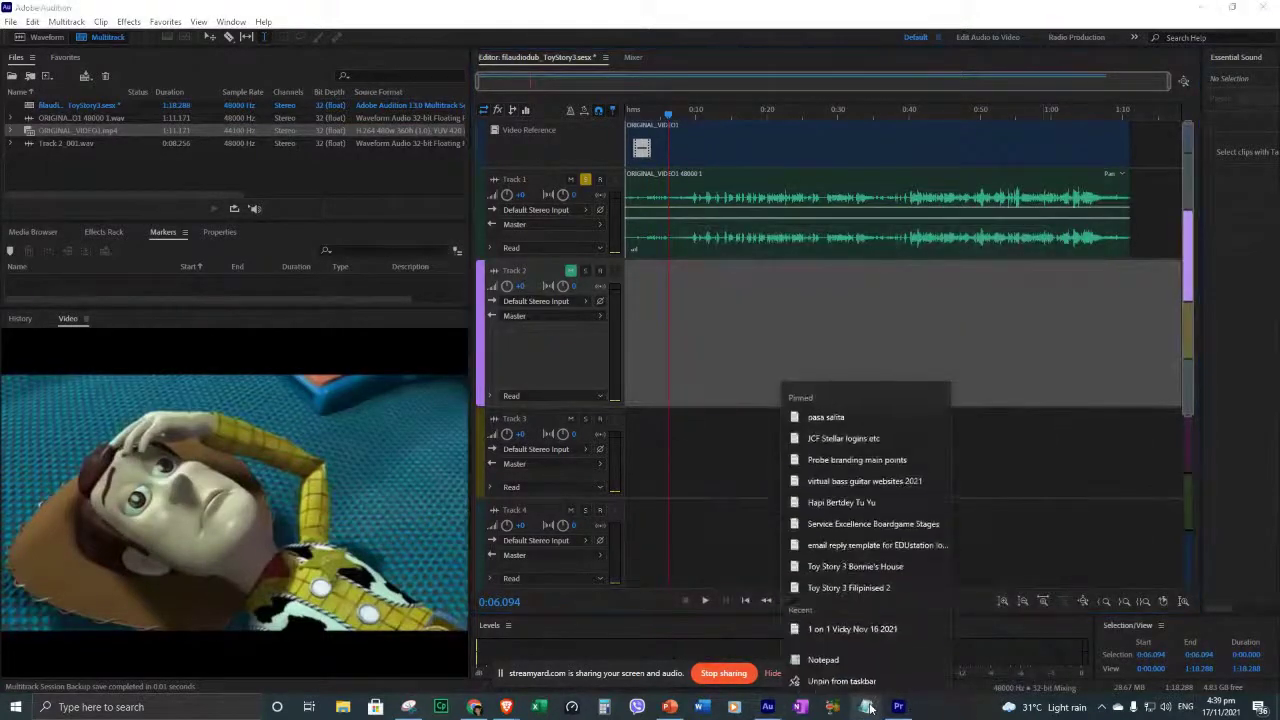
{"action": "left_click", "coordinate": [852, 585]}
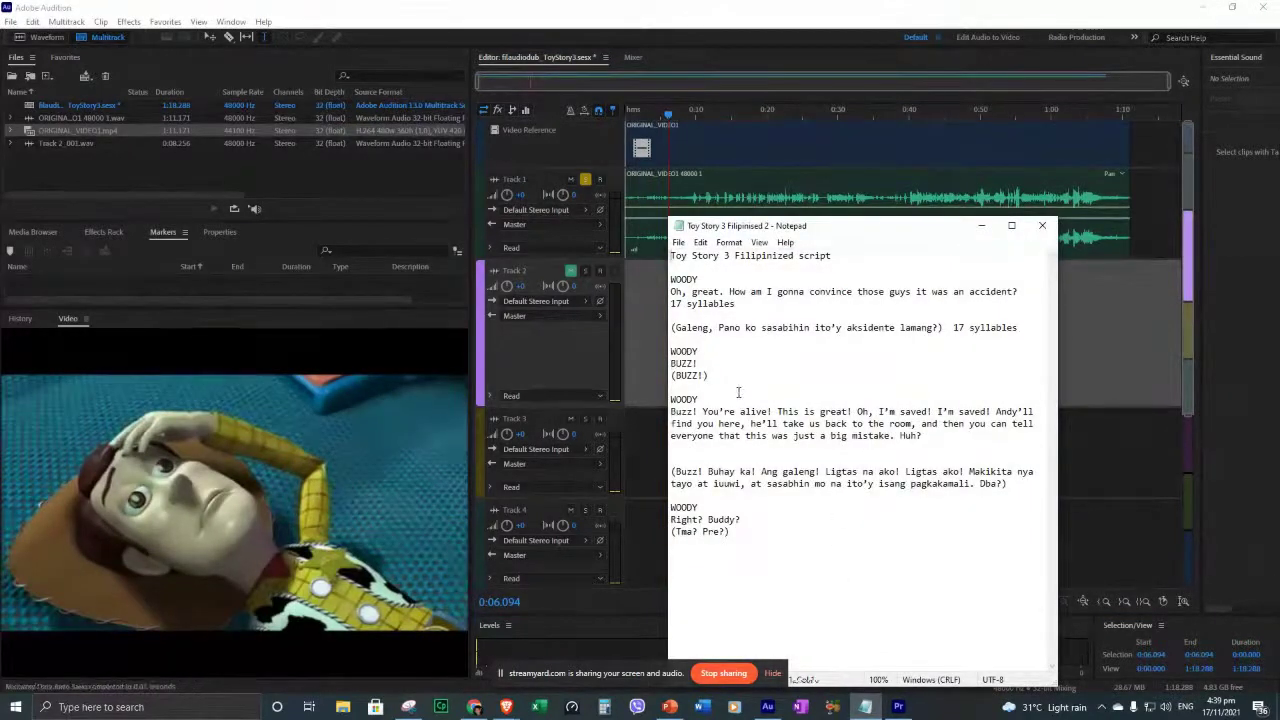
{"action": "left_click_drag", "start_coordinate": [738, 394], "coordinate": [670, 399]}
{"action": "left_click_drag", "start_coordinate": [672, 292], "coordinate": [1016, 290]}
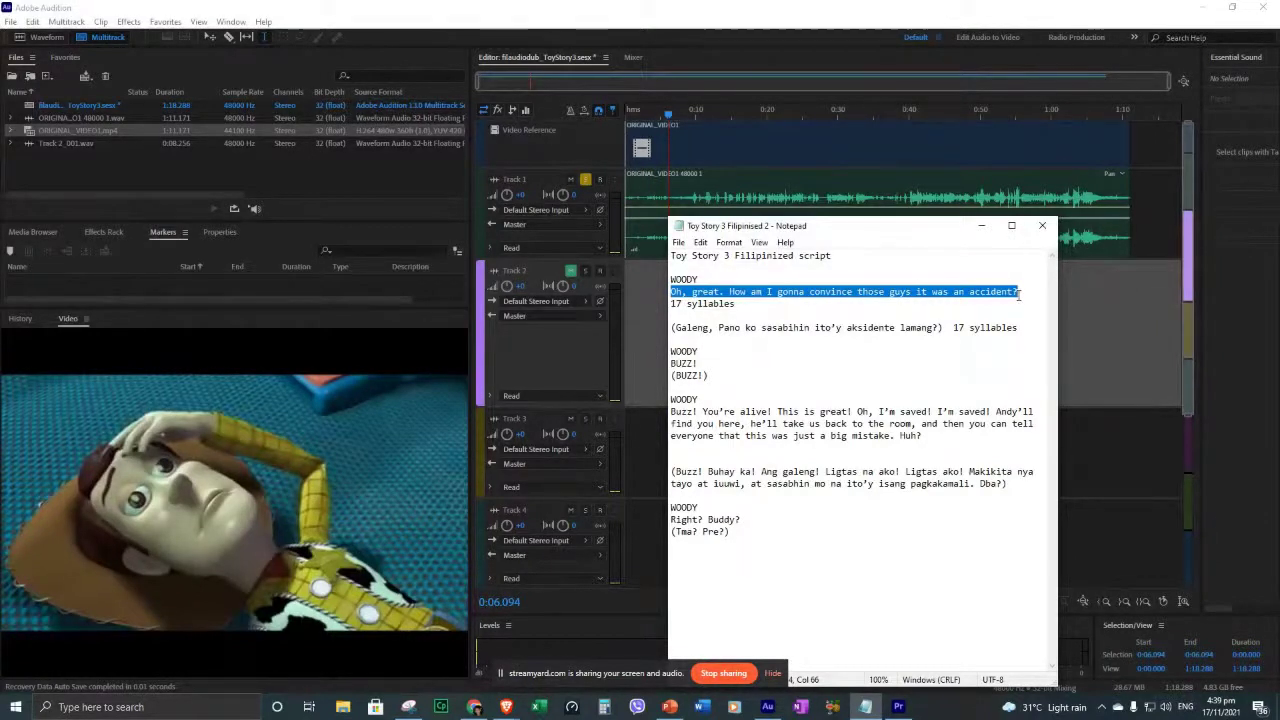
Switch to the PowerPoint presentation, view slide 12 on Filipinized dialog script translation, and return to the script.
{"action": "left_click", "coordinate": [670, 707]}
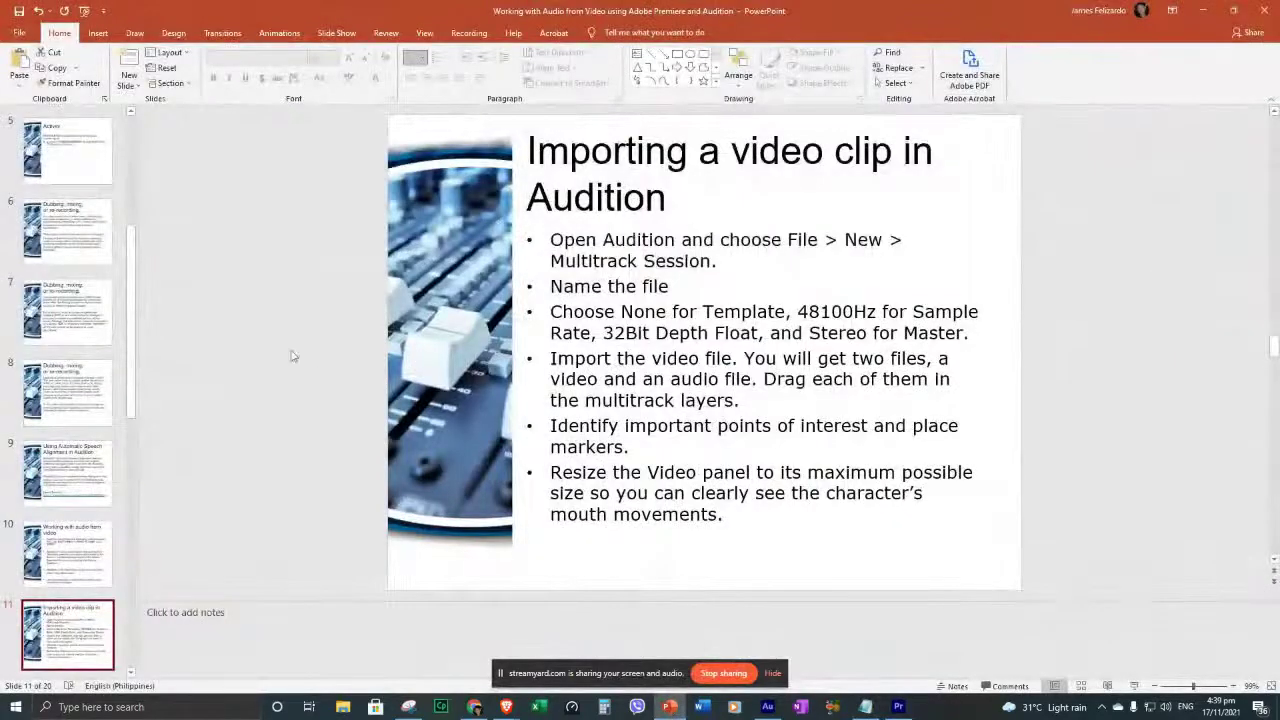
{"action": "key", "text": "Down"}
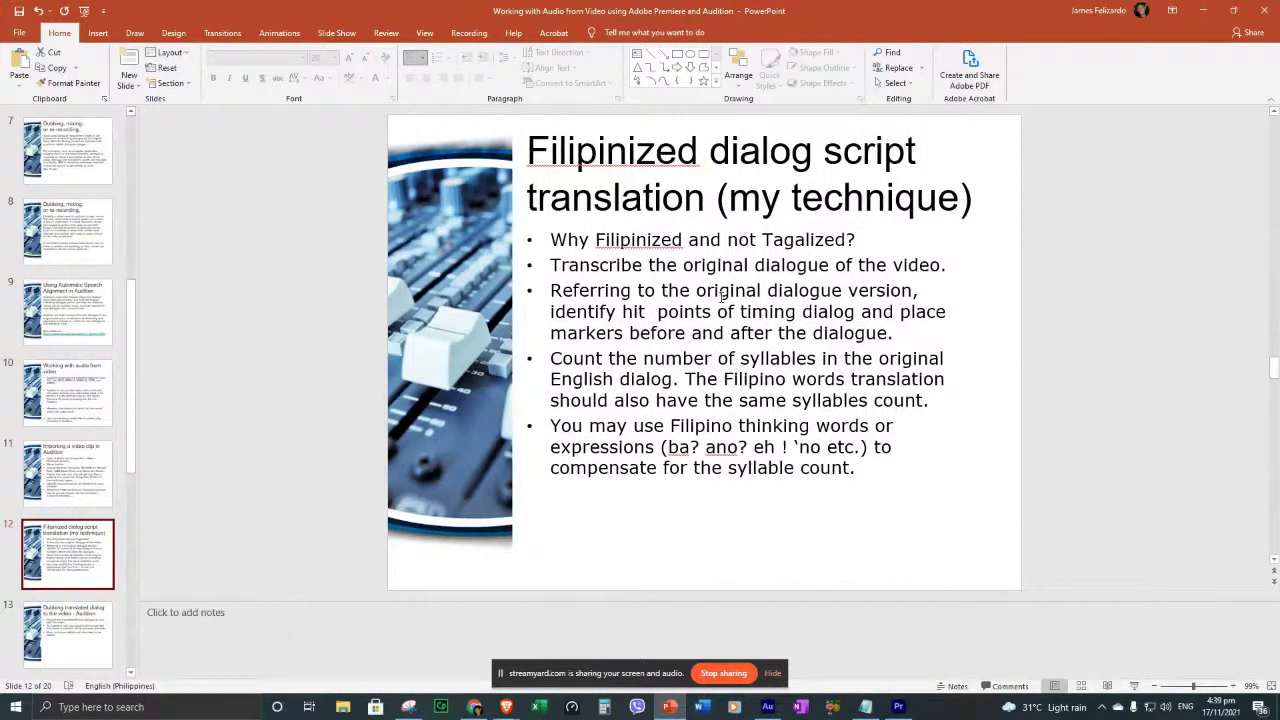
{"action": "left_click", "coordinate": [1213, 18]}
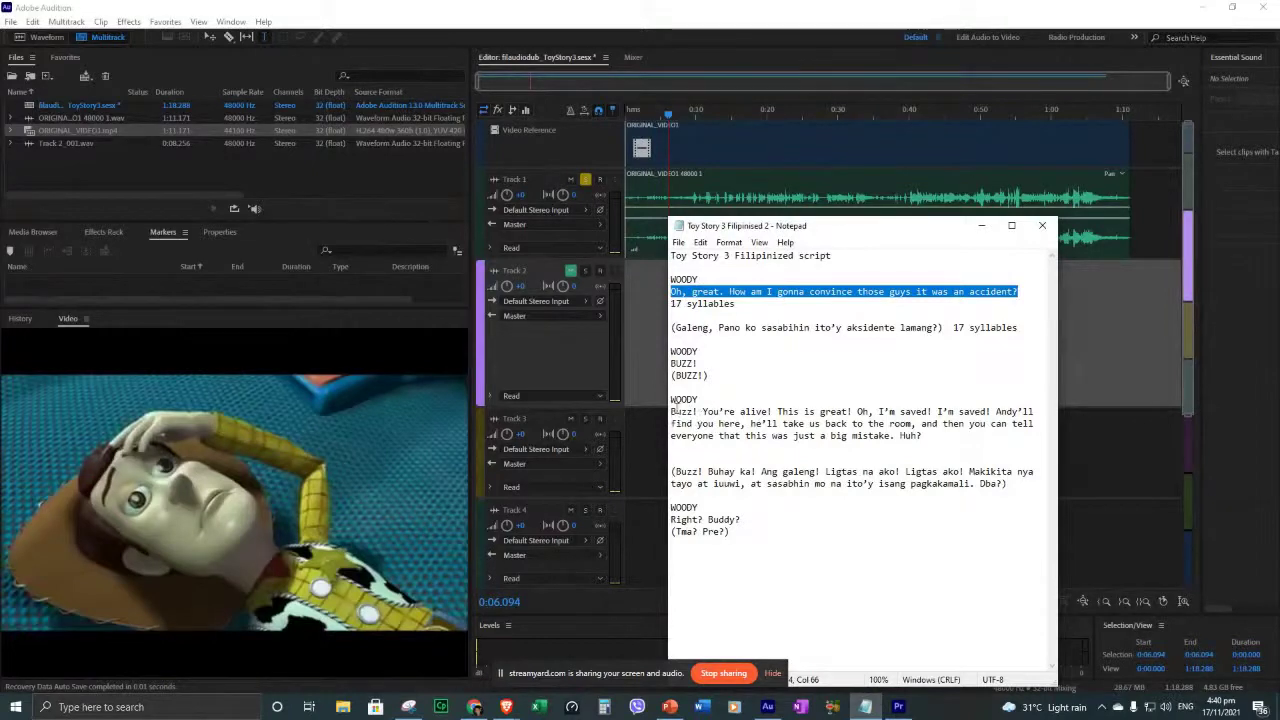
Highlight Woody's English "Buzz! You're alive!" speech and the Filipino translation of the first line, then put the script away.
{"action": "left_click_drag", "start_coordinate": [671, 411], "coordinate": [833, 411]}
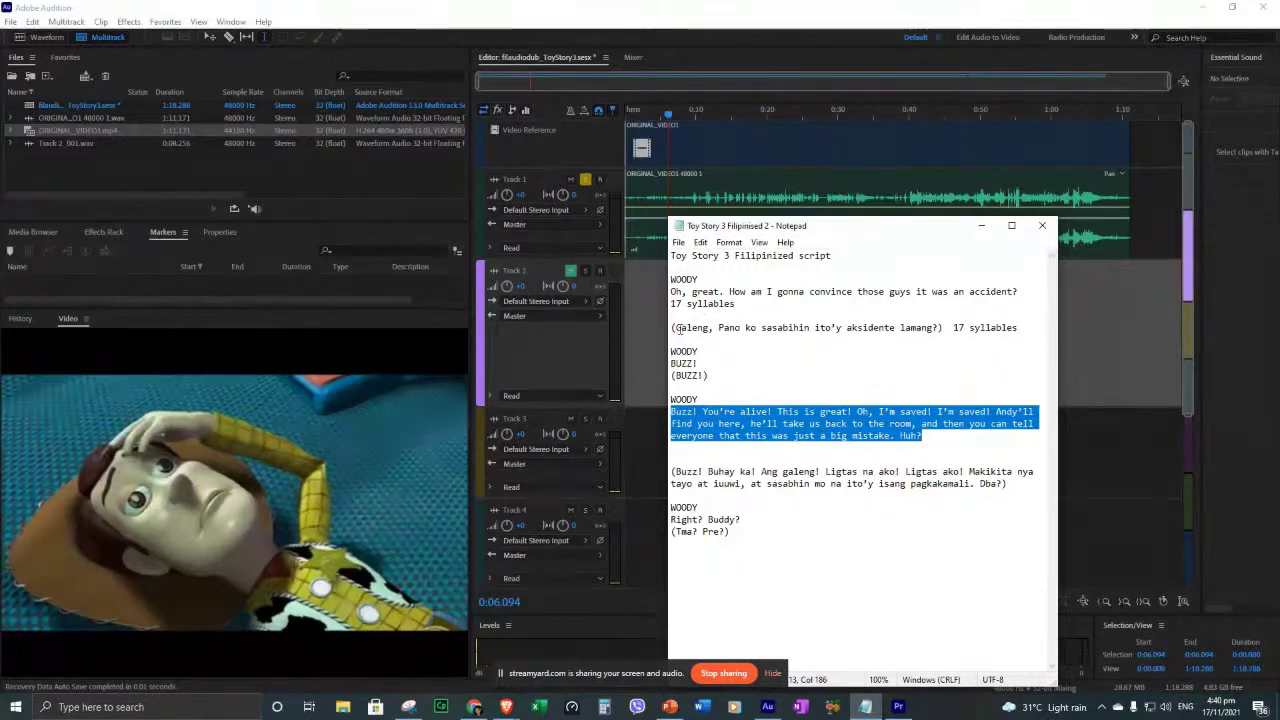
{"action": "left_click_drag", "start_coordinate": [672, 327], "coordinate": [935, 330]}
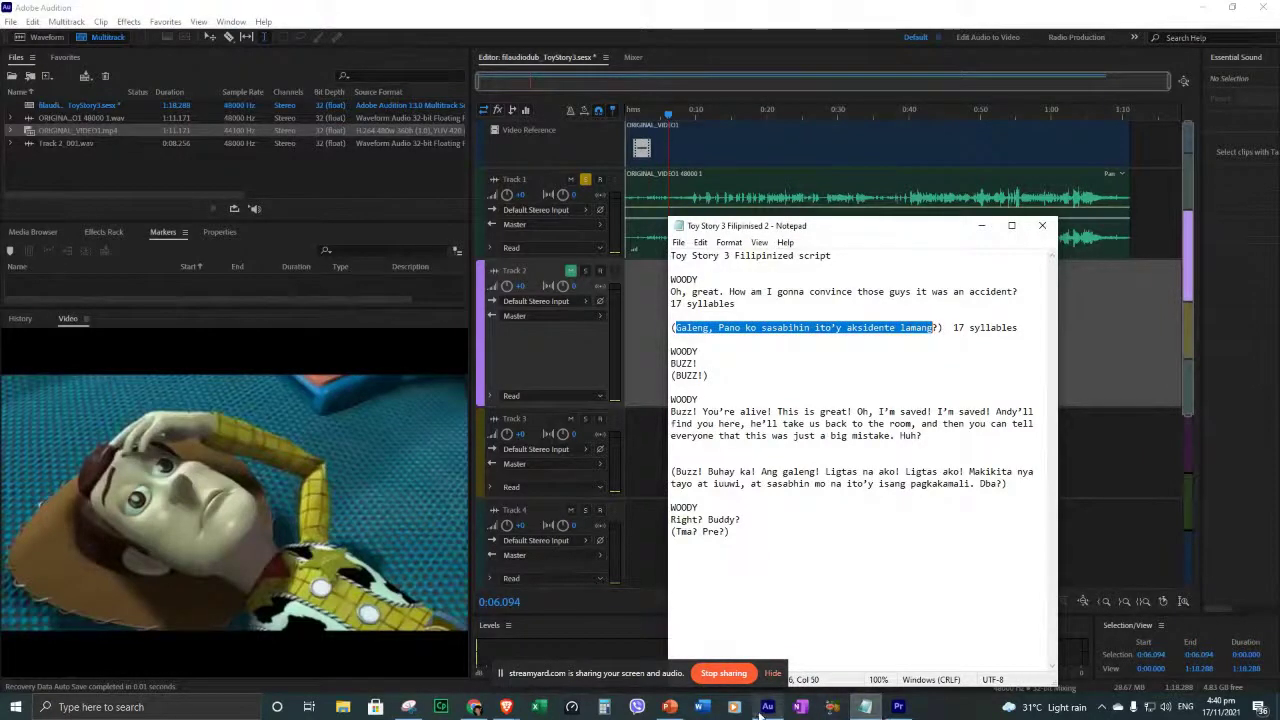
{"action": "left_click", "coordinate": [870, 708]}
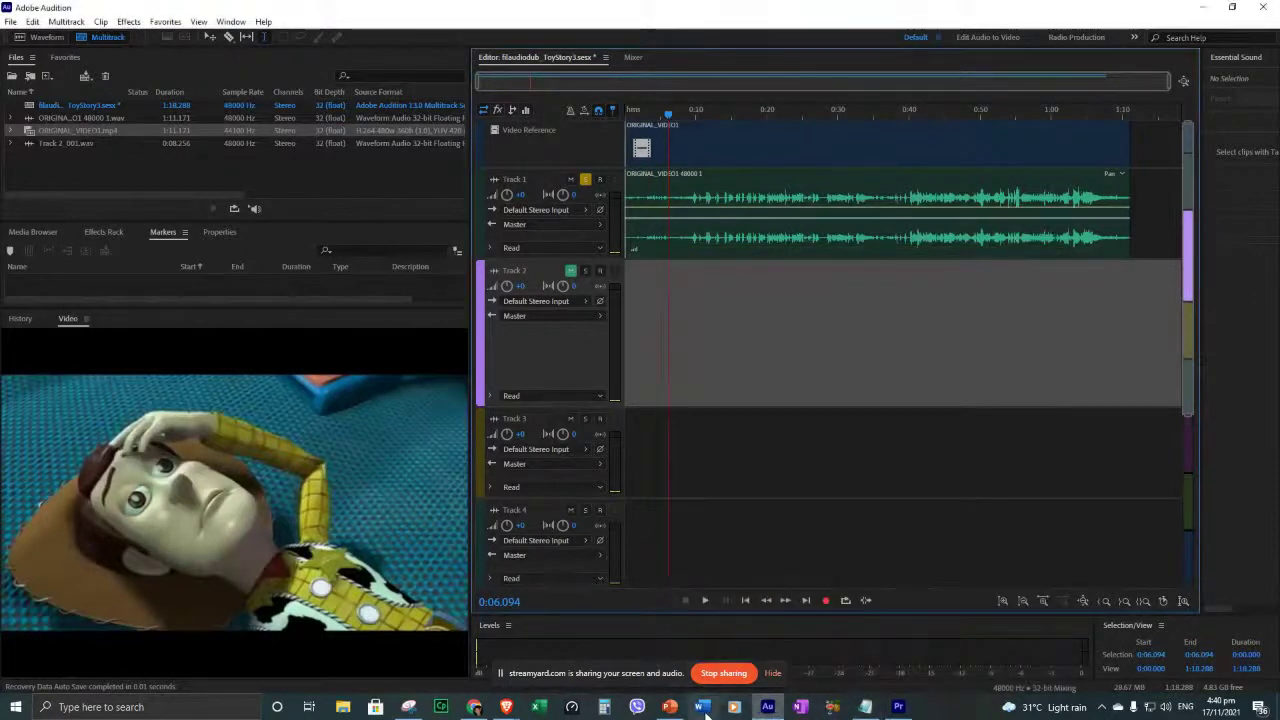
Switch back to the PowerPoint presentation and highlight the bullet "Why Filipinized and not Tagalized?".
{"action": "left_click", "coordinate": [670, 707]}
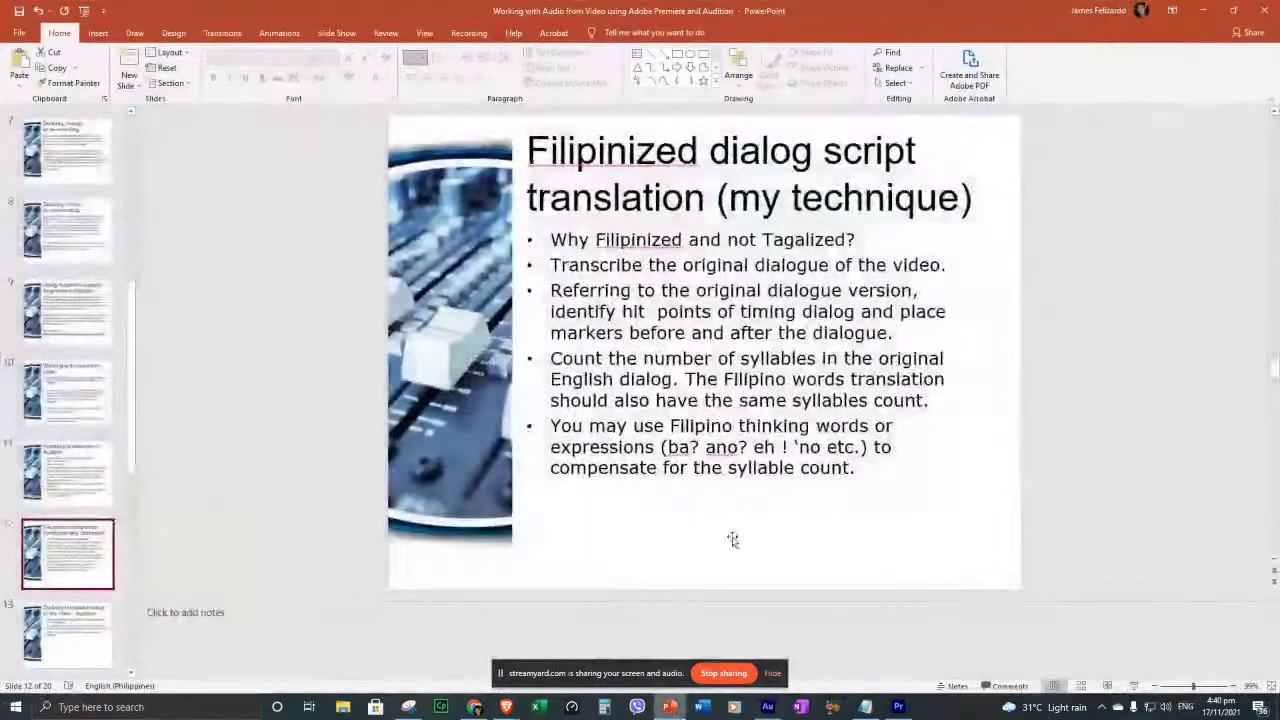
{"action": "left_click", "coordinate": [587, 238]}
{"action": "left_click_drag", "start_coordinate": [587, 238], "coordinate": [855, 241]}
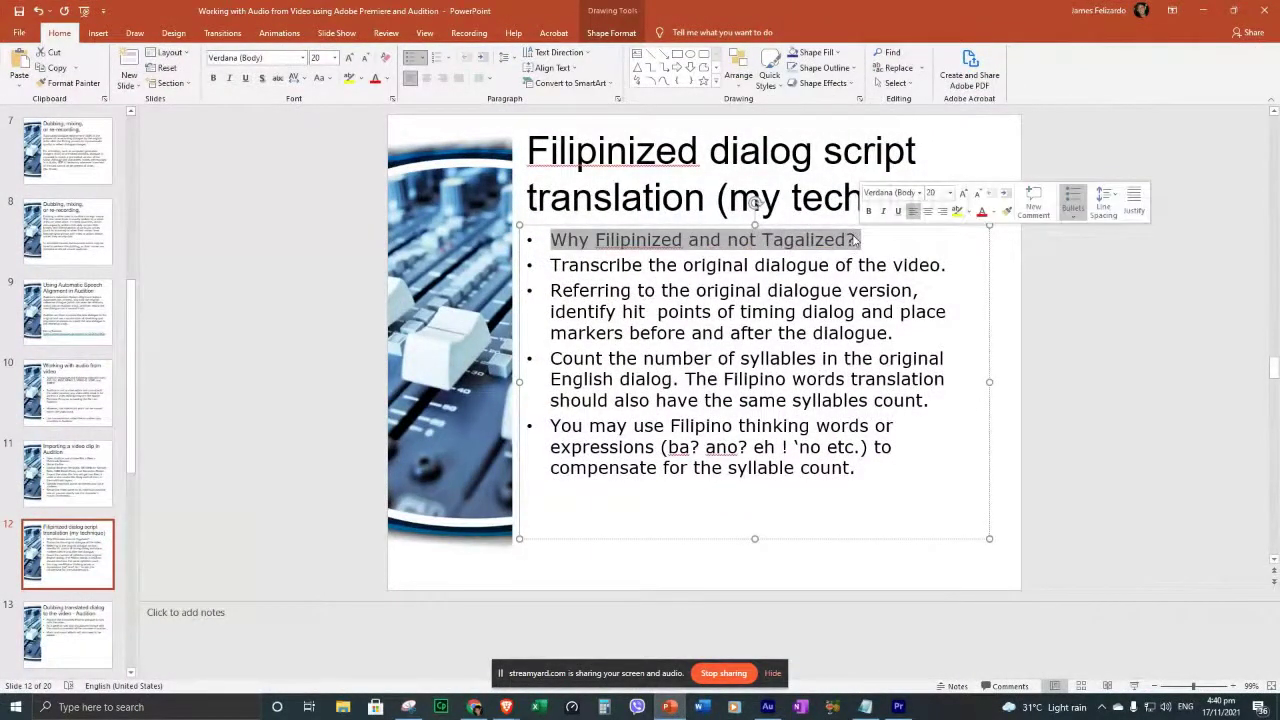
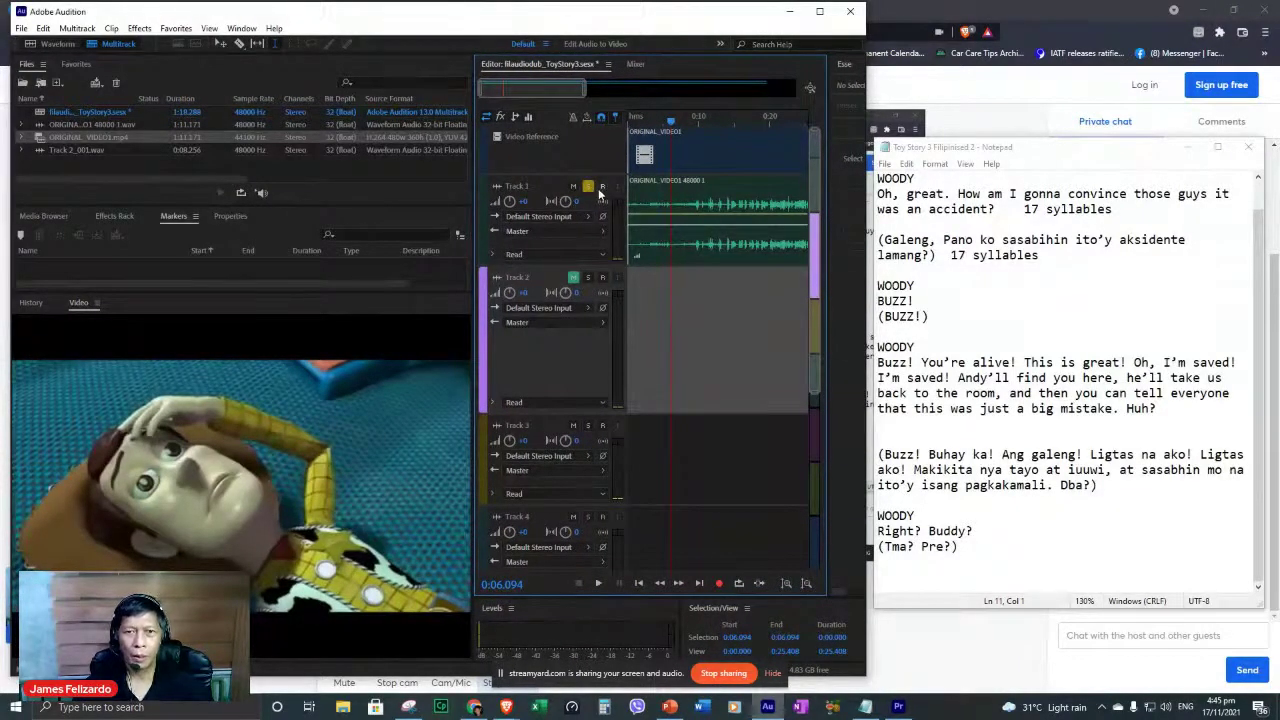
Play the soloed Track 1 audio from about 0:00.7 to about 0:07 to hear Woody's first line.
{"action": "left_click_drag", "start_coordinate": [672, 131], "coordinate": [632, 138]}
{"action": "key", "text": "space"}
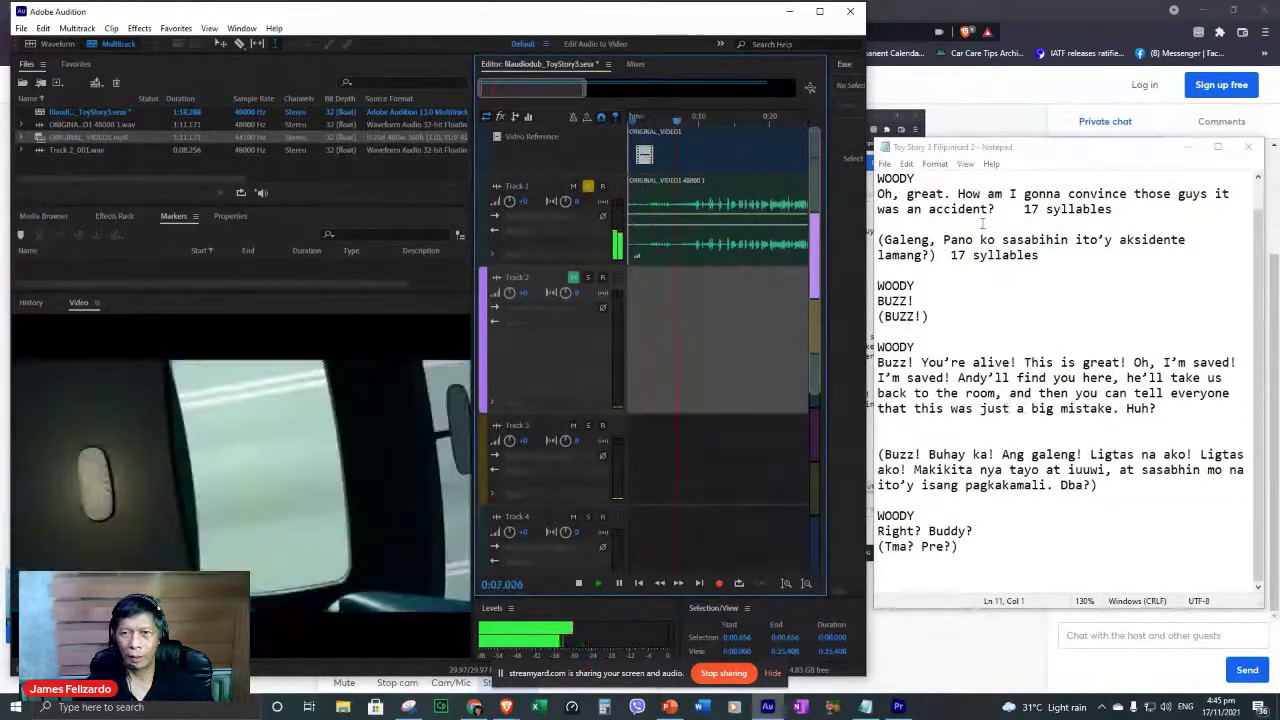
{"action": "key", "text": "space"}
Add a marker at 0:03.148, where Woody's first line begins.
{"action": "left_click_drag", "start_coordinate": [679, 122], "coordinate": [648, 128]}
{"action": "scroll", "coordinate": [648, 128], "scroll_direction": "up", "scroll_amount": 3}
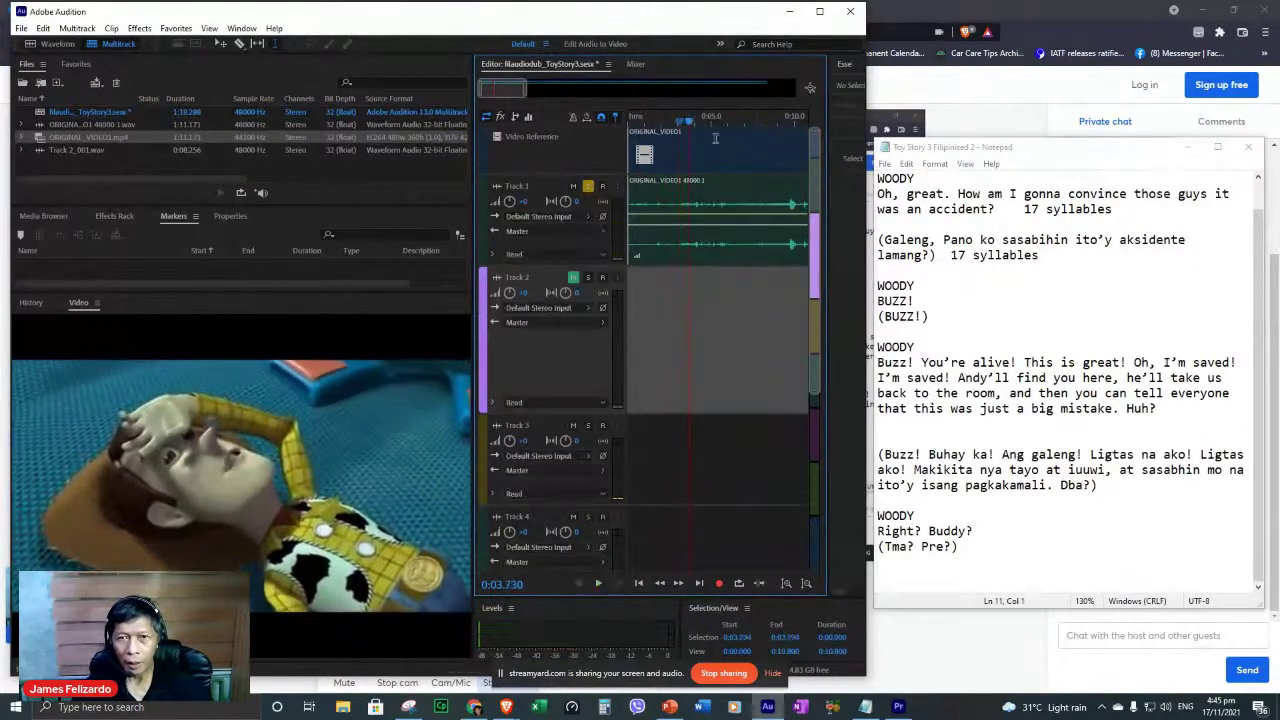
{"action": "left_click", "coordinate": [687, 124]}
{"action": "left_click_drag", "start_coordinate": [687, 124], "coordinate": [680, 125]}
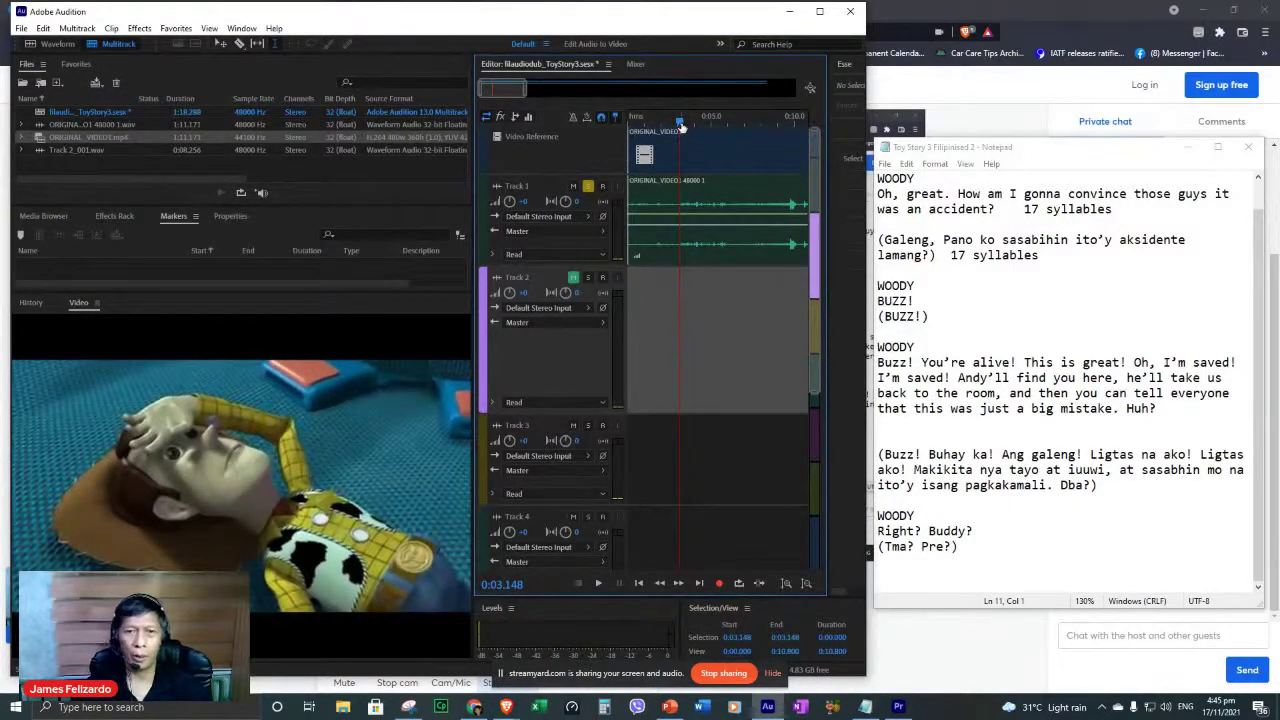
{"action": "key", "text": "m"}
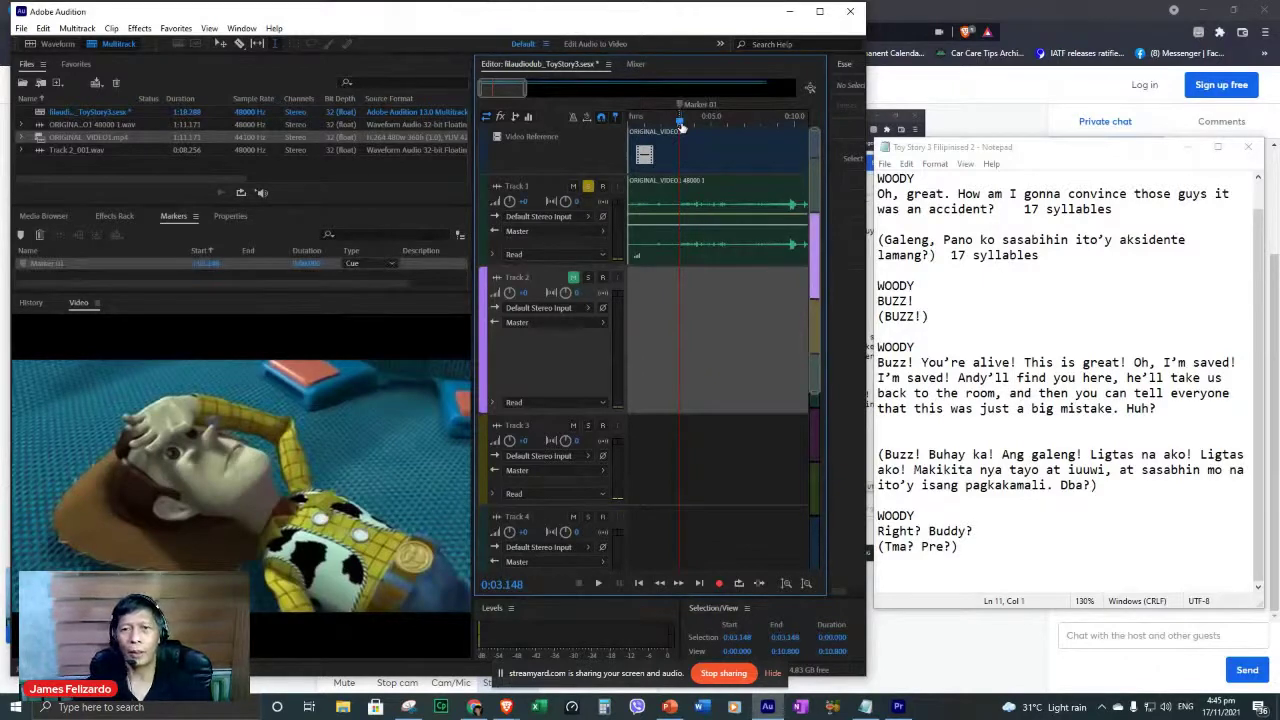
Play Woody's first line to its end and add a second marker at 0:06.092.
{"action": "key", "text": "space"}
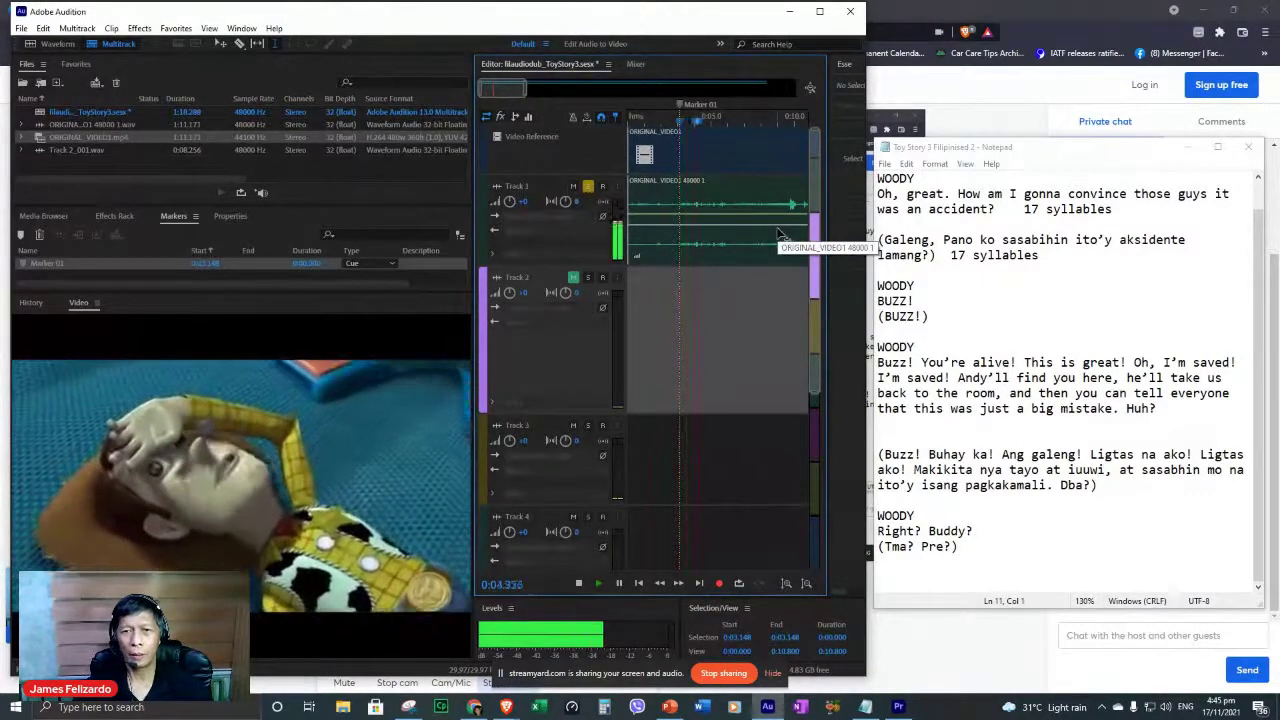
{"action": "key", "text": "space"}
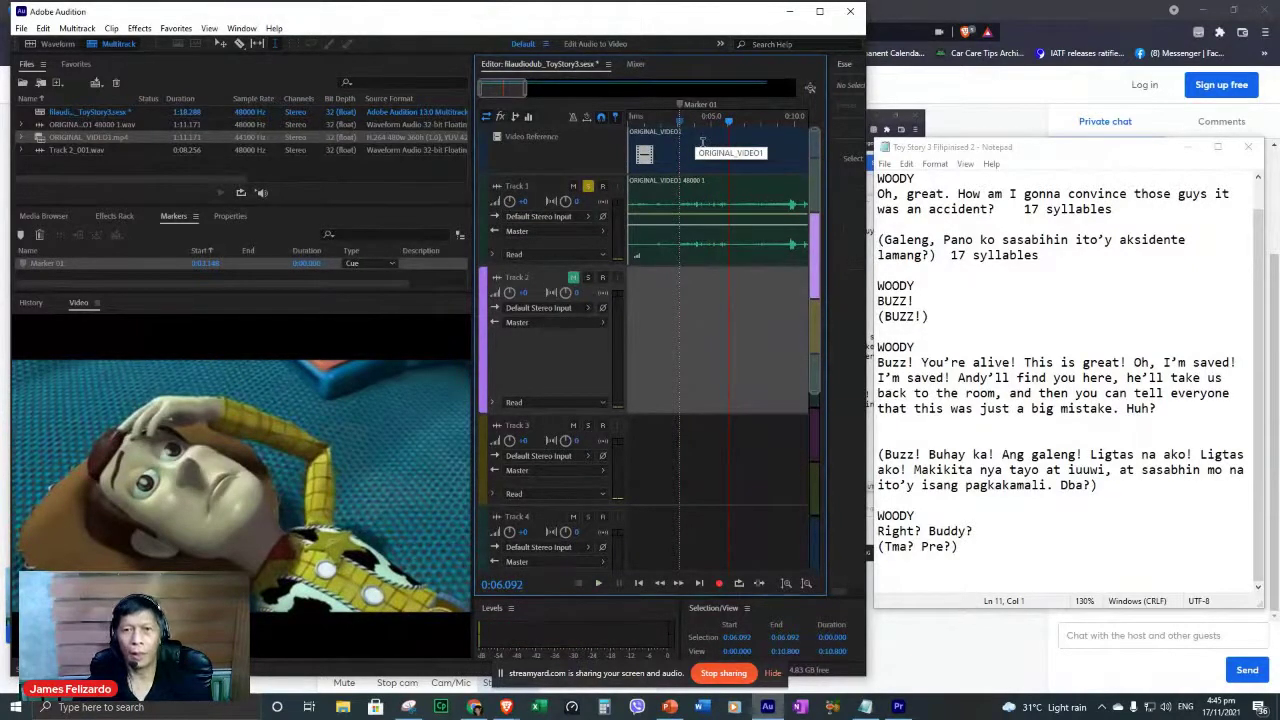
{"action": "key", "text": "m"}
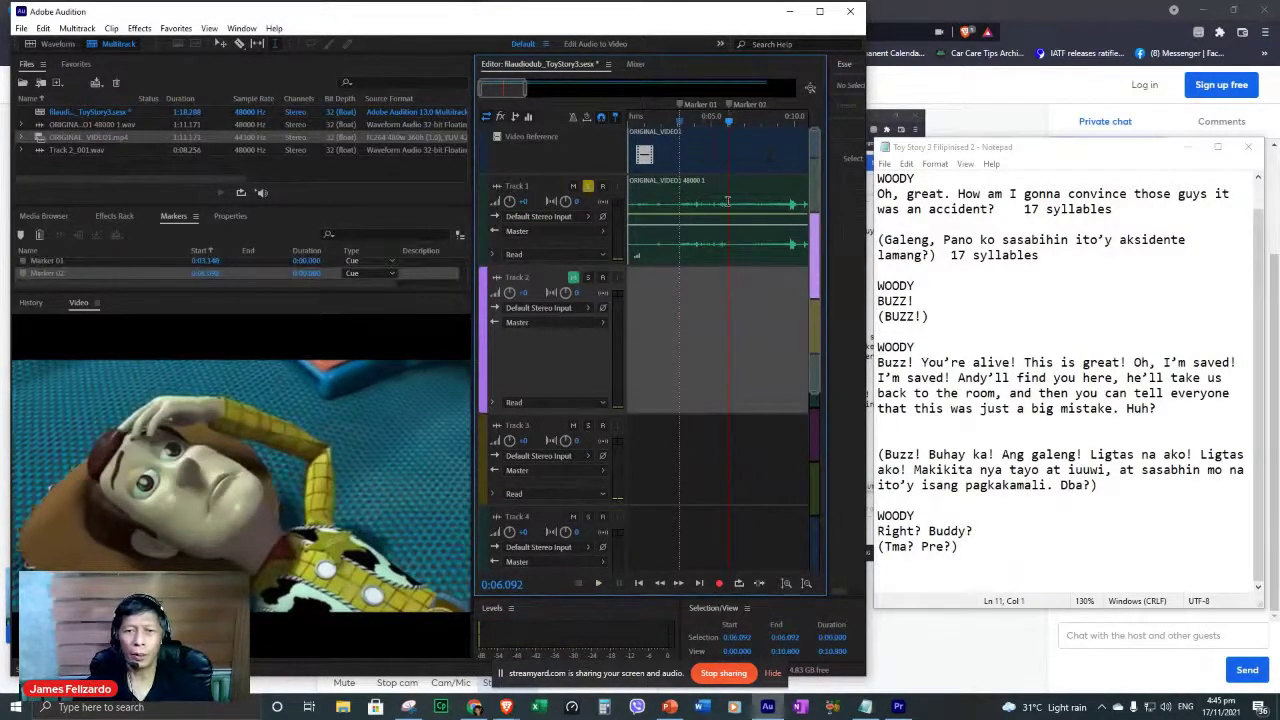
Select the section of Track 1 between the two markers, 0:03.148 to 0:06.092, and turn on loop playback.
{"action": "left_click_drag", "start_coordinate": [729, 207], "coordinate": [680, 212]}
{"action": "key", "text": "space"}
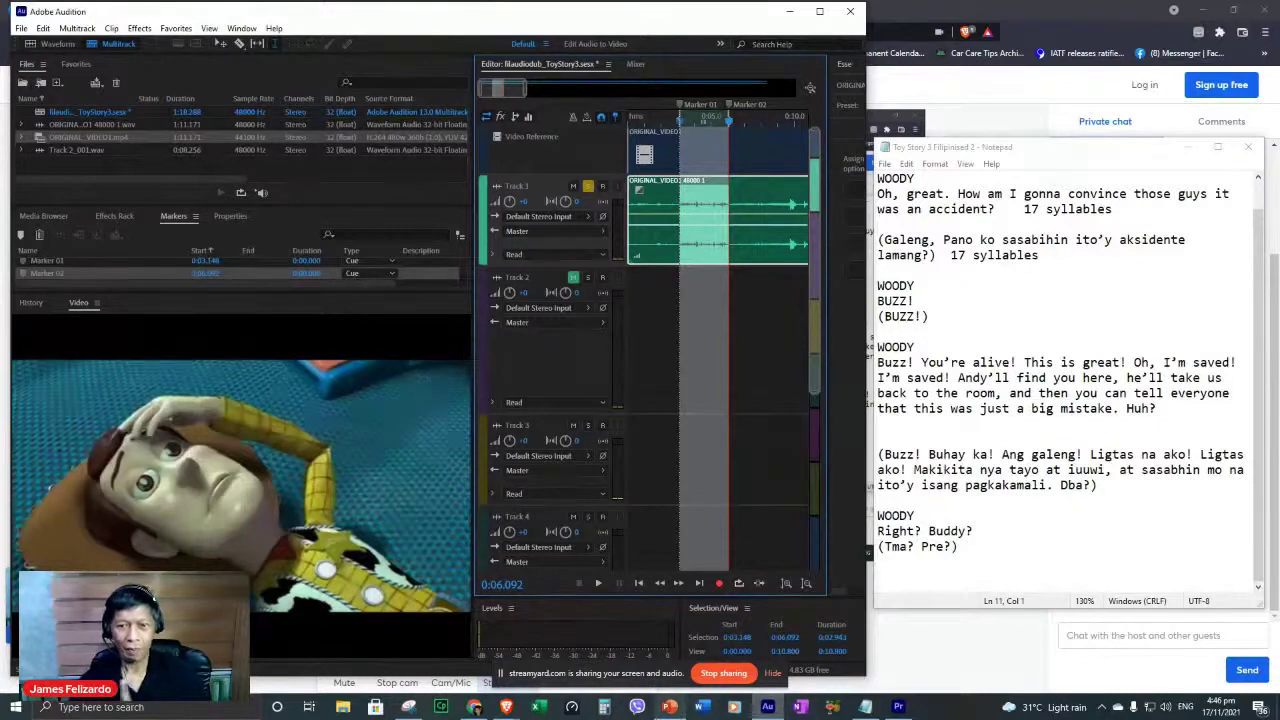
{"action": "left_click", "coordinate": [738, 584]}
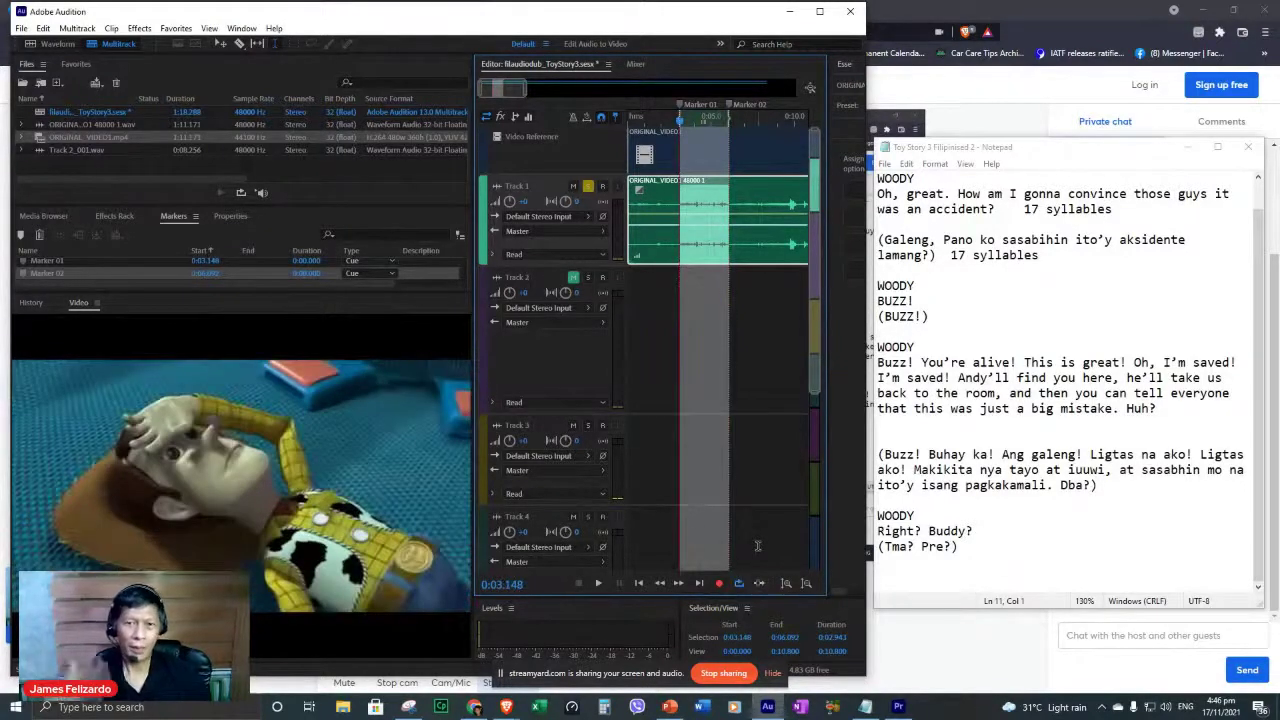
Preview the looped section of Woody's line, then place the playhead before it at about 0:01.8.
{"action": "key", "text": "space"}
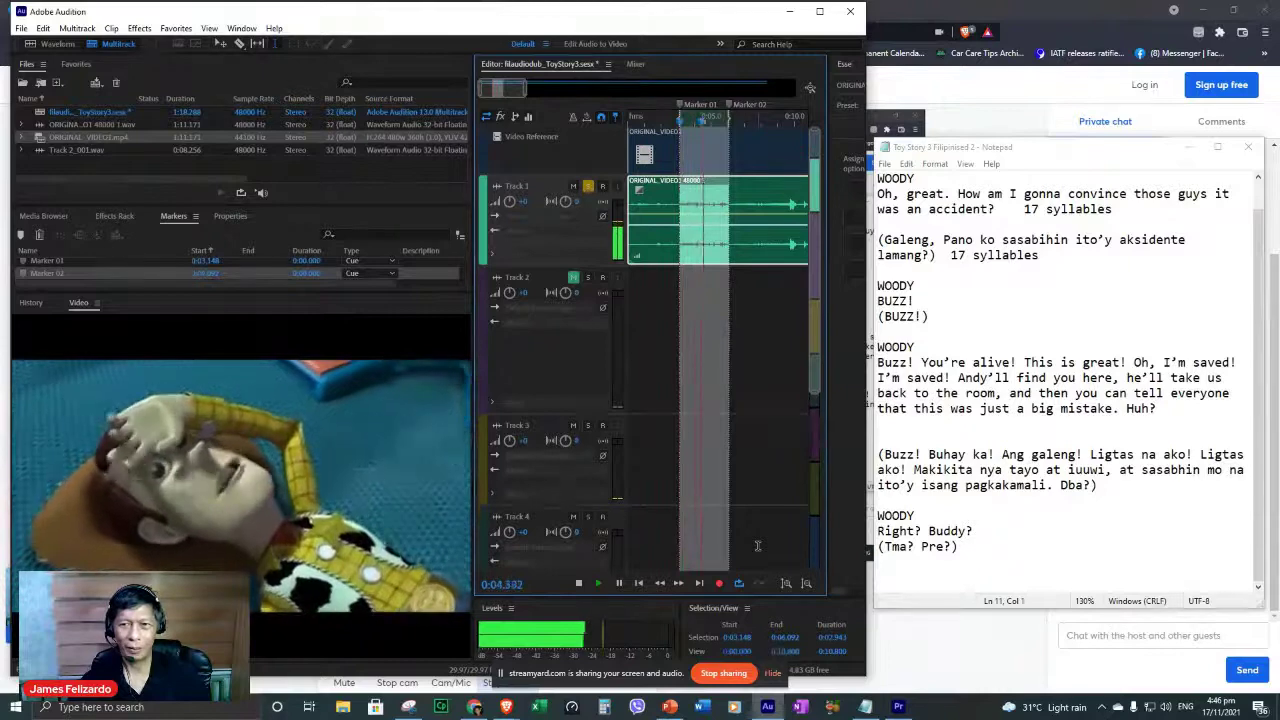
{"action": "key", "text": "space"}
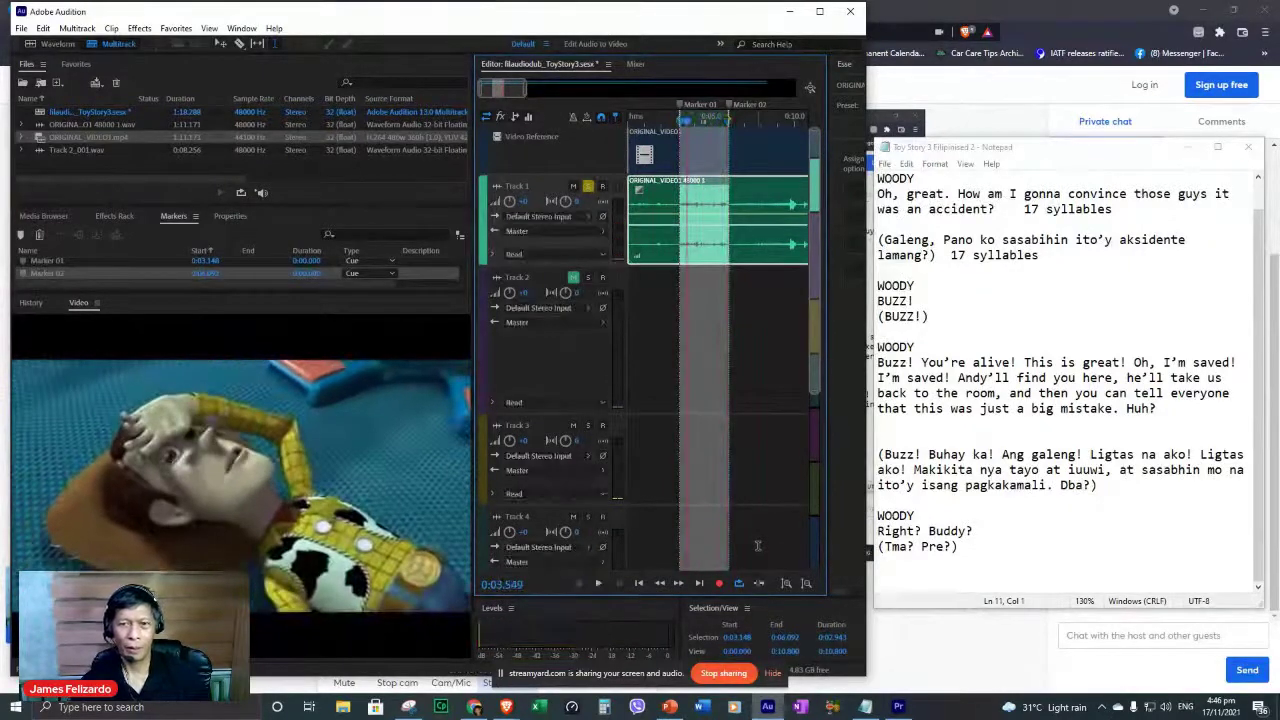
{"action": "left_click", "coordinate": [658, 128]}
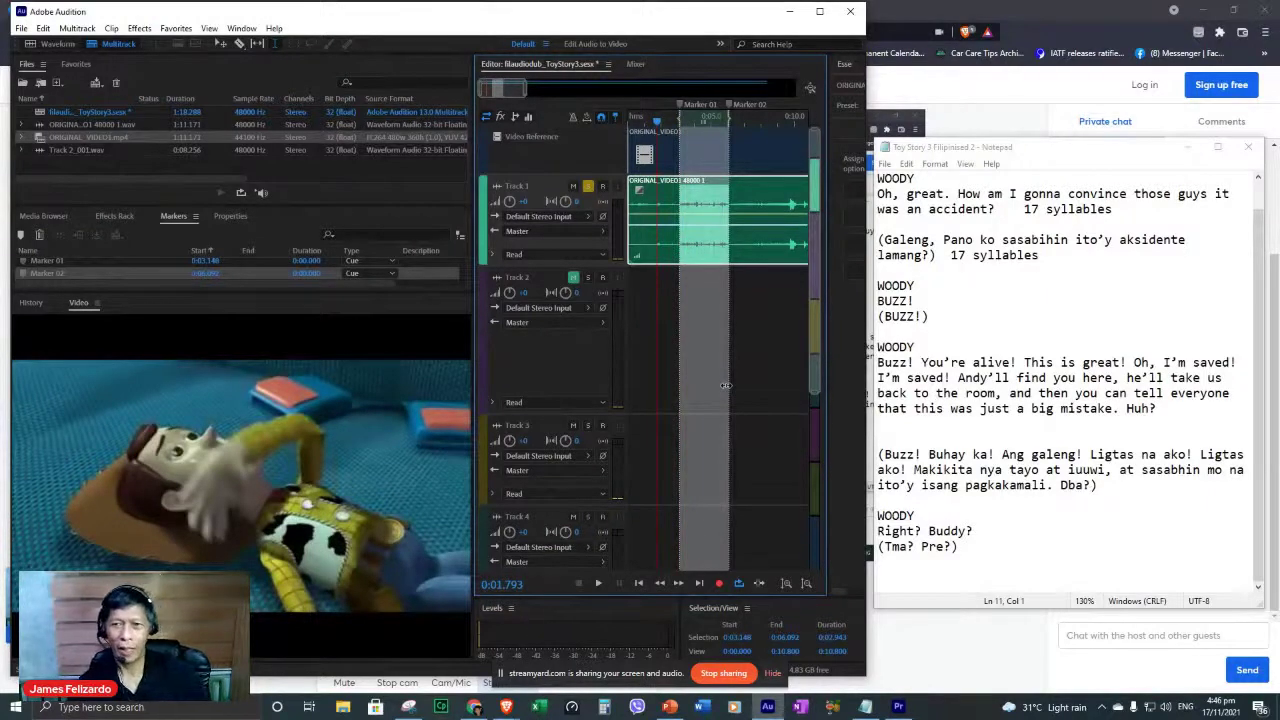
Clear the time selection and play Woody's first line from about 0:00.8.
{"action": "key", "text": "space"}
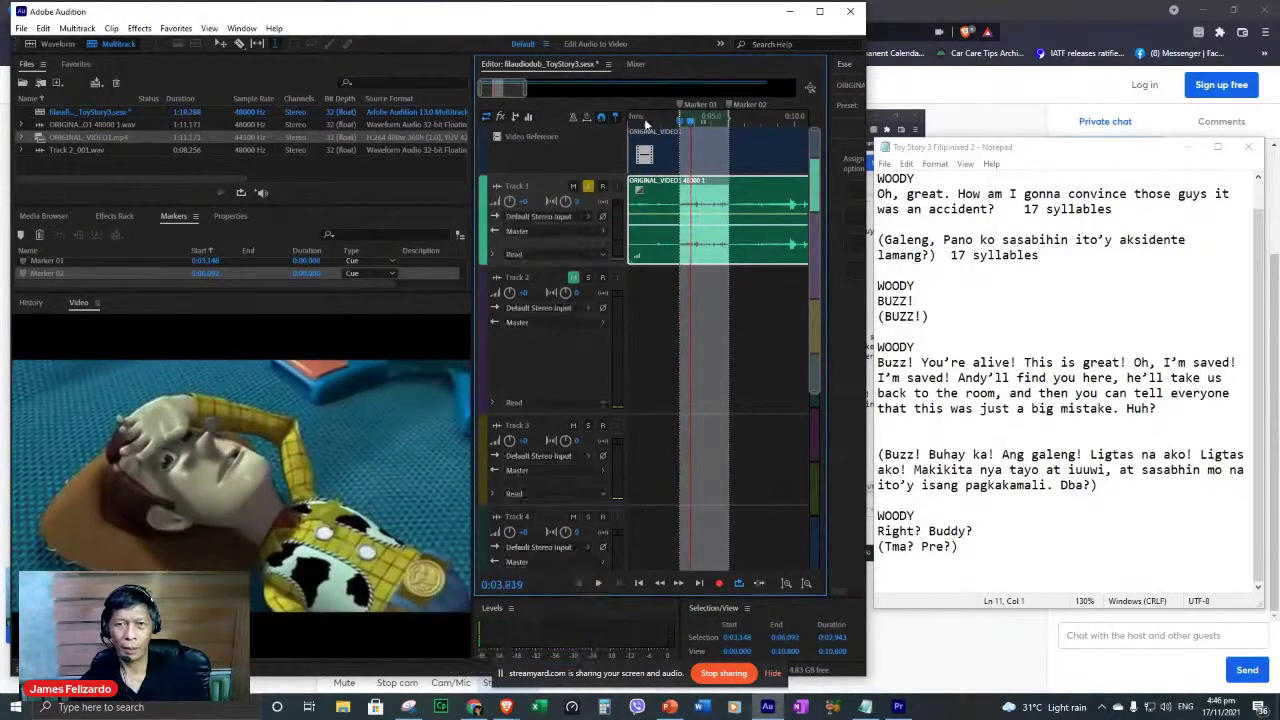
{"action": "left_click", "coordinate": [646, 142]}
{"action": "left_click", "coordinate": [712, 120]}
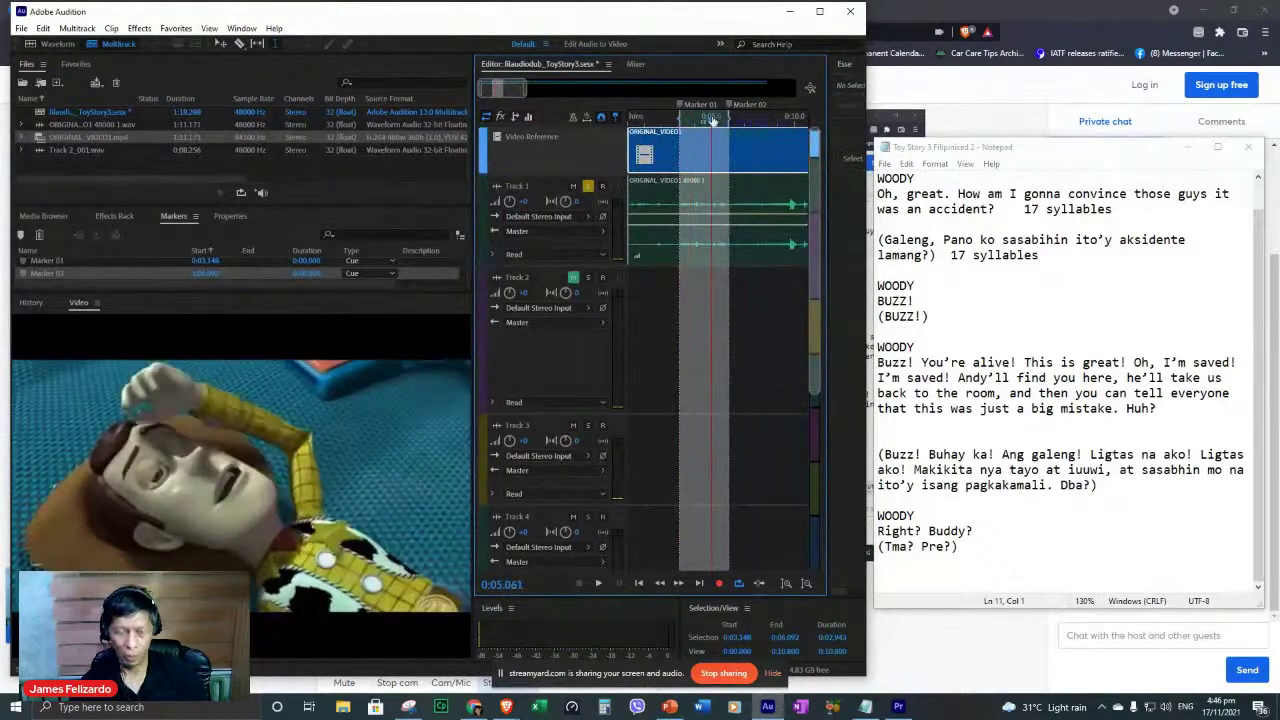
{"action": "left_click", "coordinate": [652, 124]}
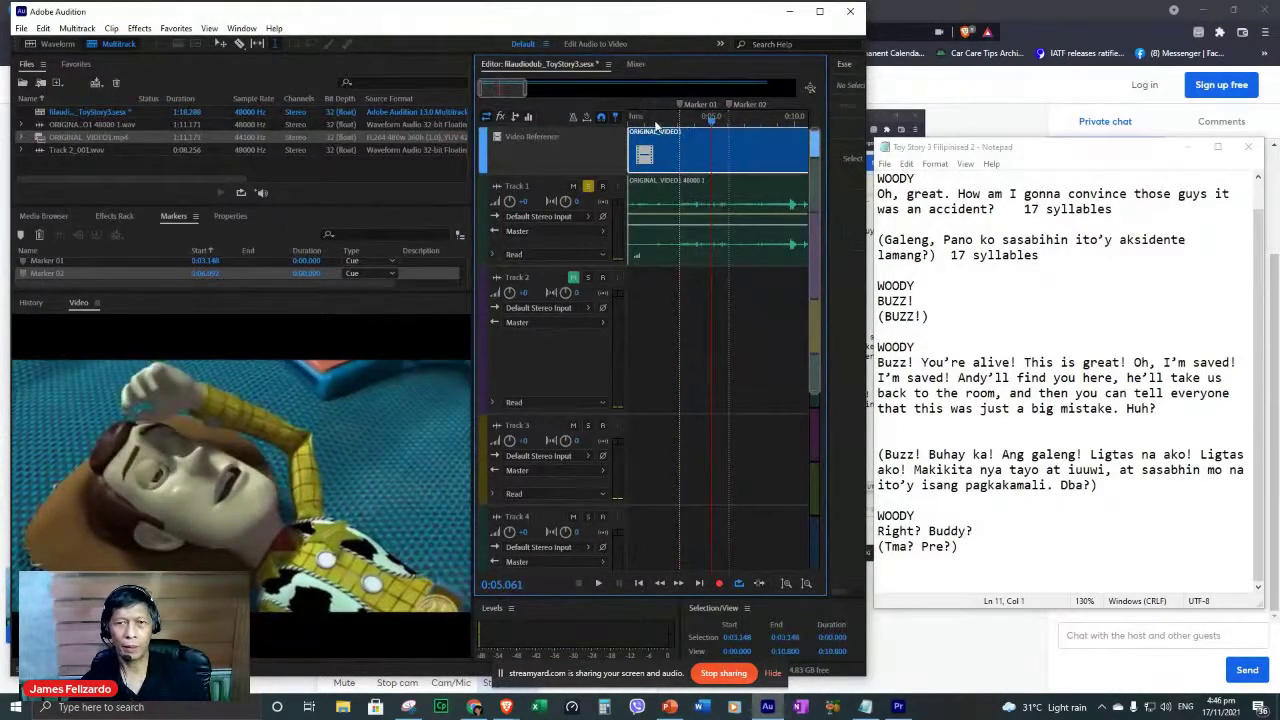
{"action": "left_click", "coordinate": [641, 124]}
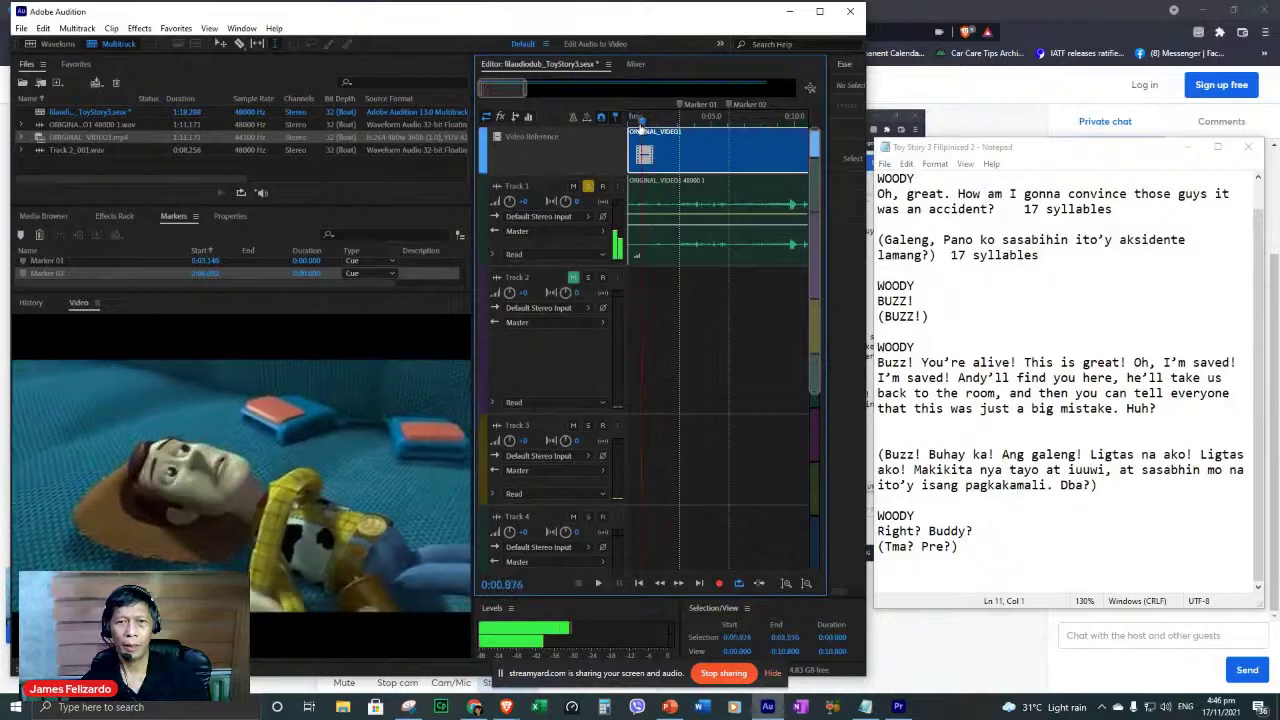
{"action": "key", "text": "space"}
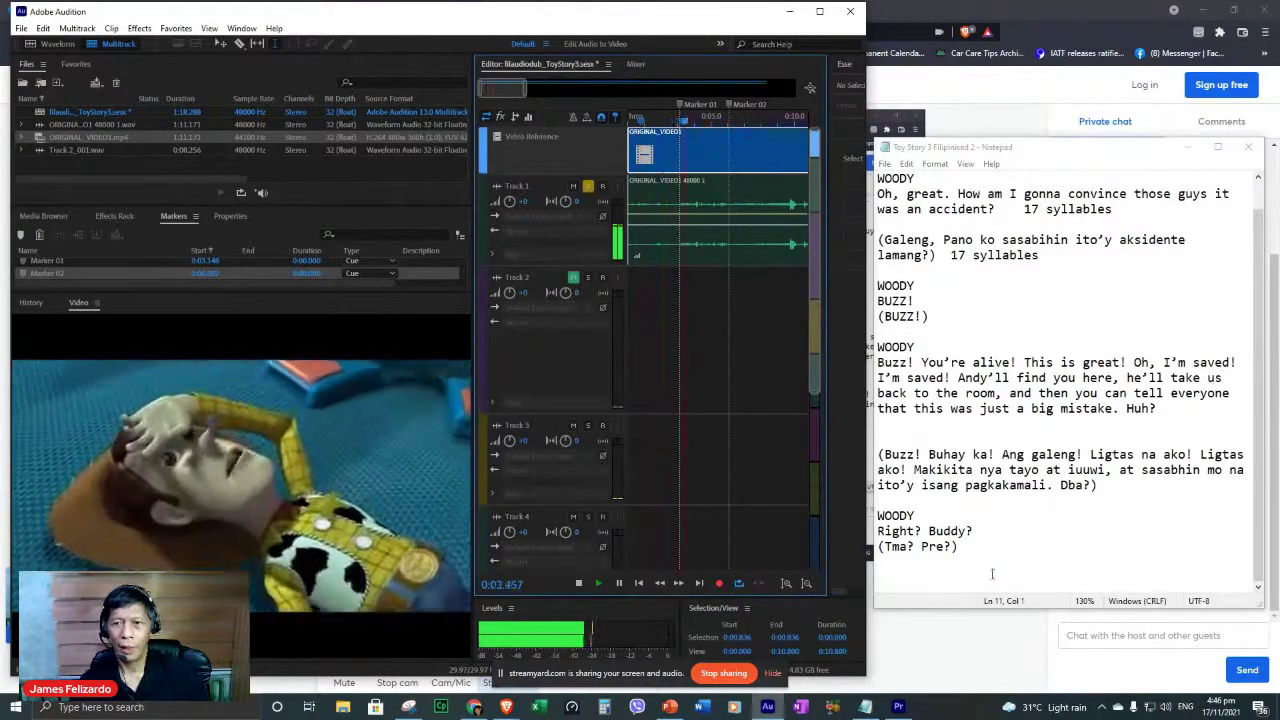
{"action": "key", "text": "space"}
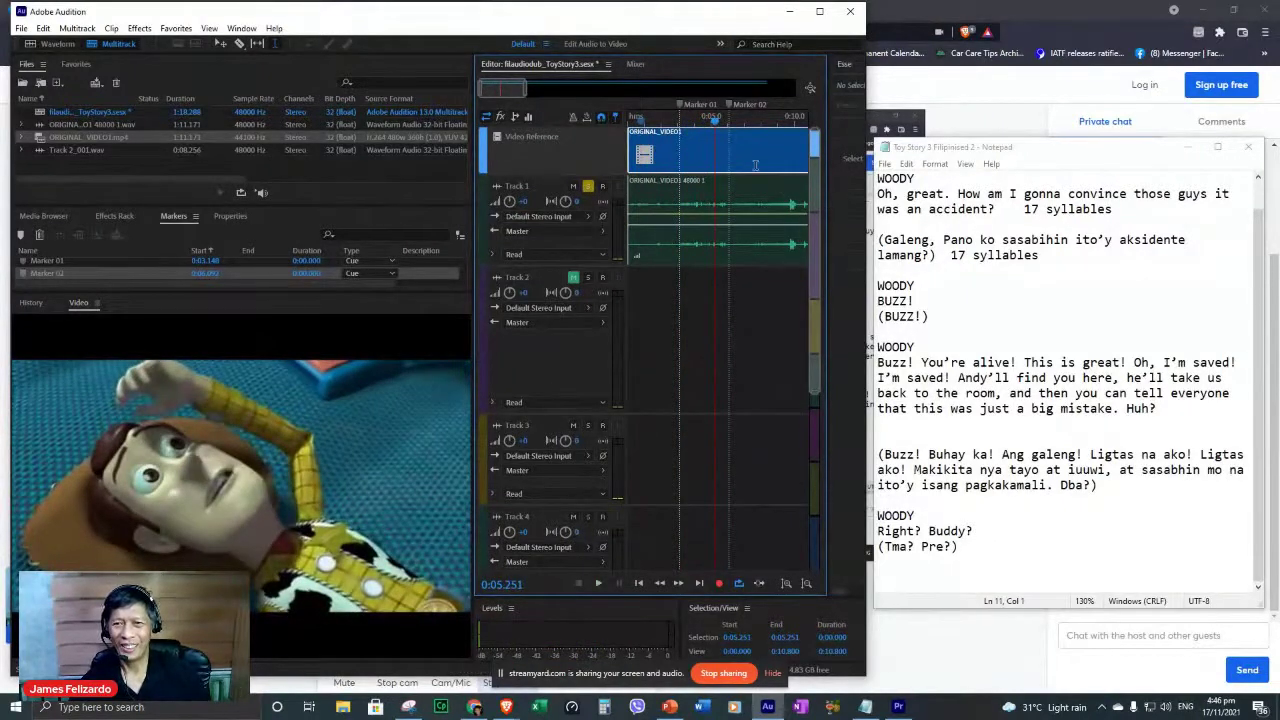
Move Marker 01 earlier to about 0:01.35 and replay Woody's line past Marker 02, starting from about 0:00.8 and 0:02.8.
{"action": "left_click_drag", "start_coordinate": [678, 106], "coordinate": [651, 113]}
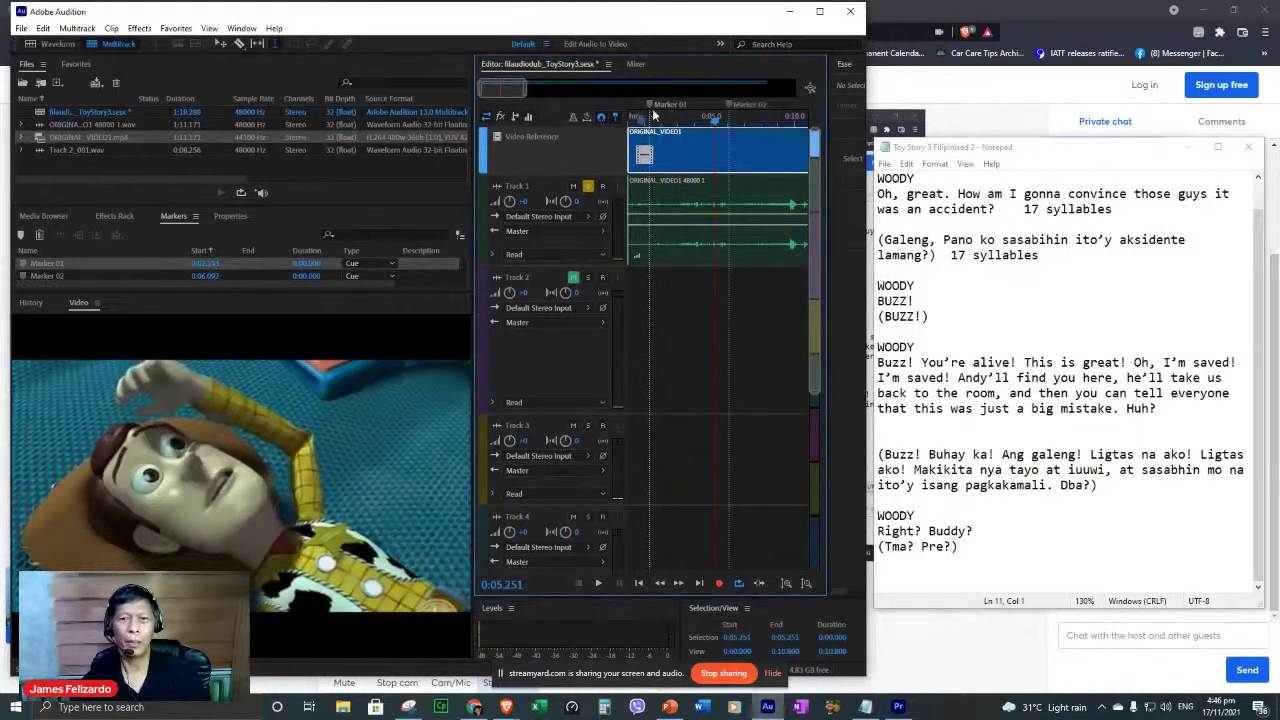
{"action": "key", "text": "space"}
{"action": "key", "text": "space"}
{"action": "left_click", "coordinate": [640, 124]}
{"action": "key", "text": "space"}
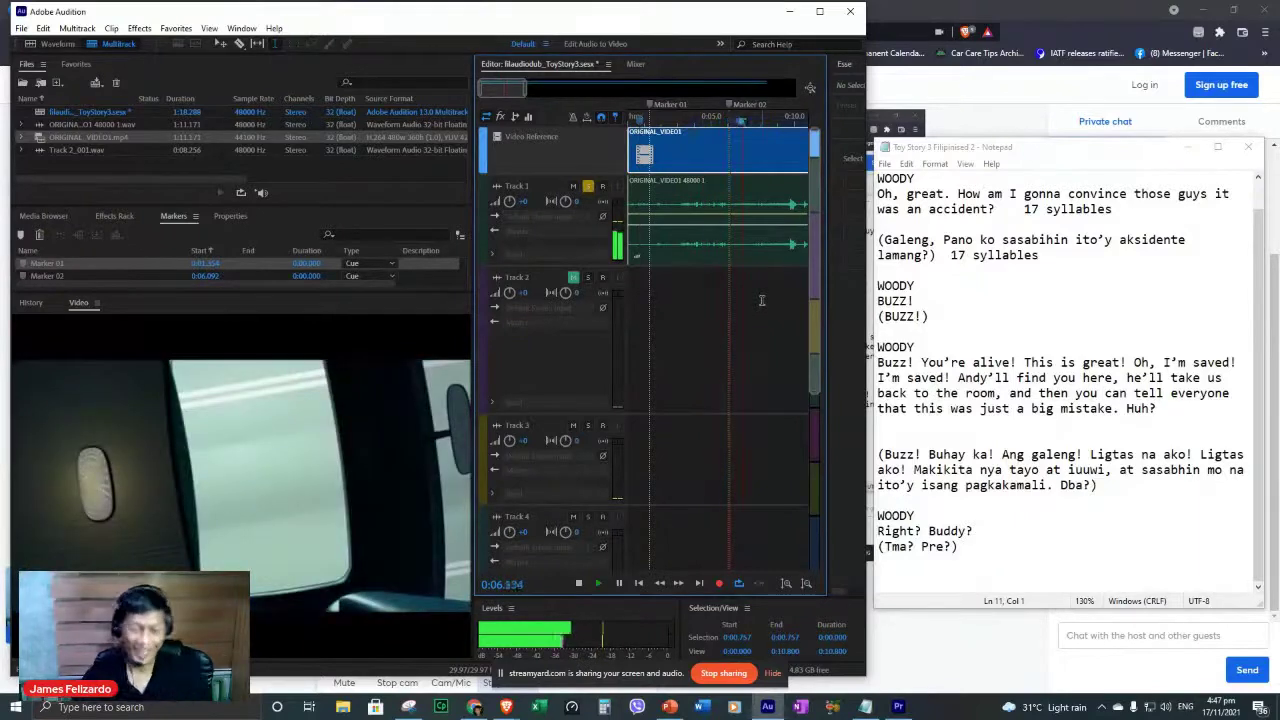
{"action": "key", "text": "space"}
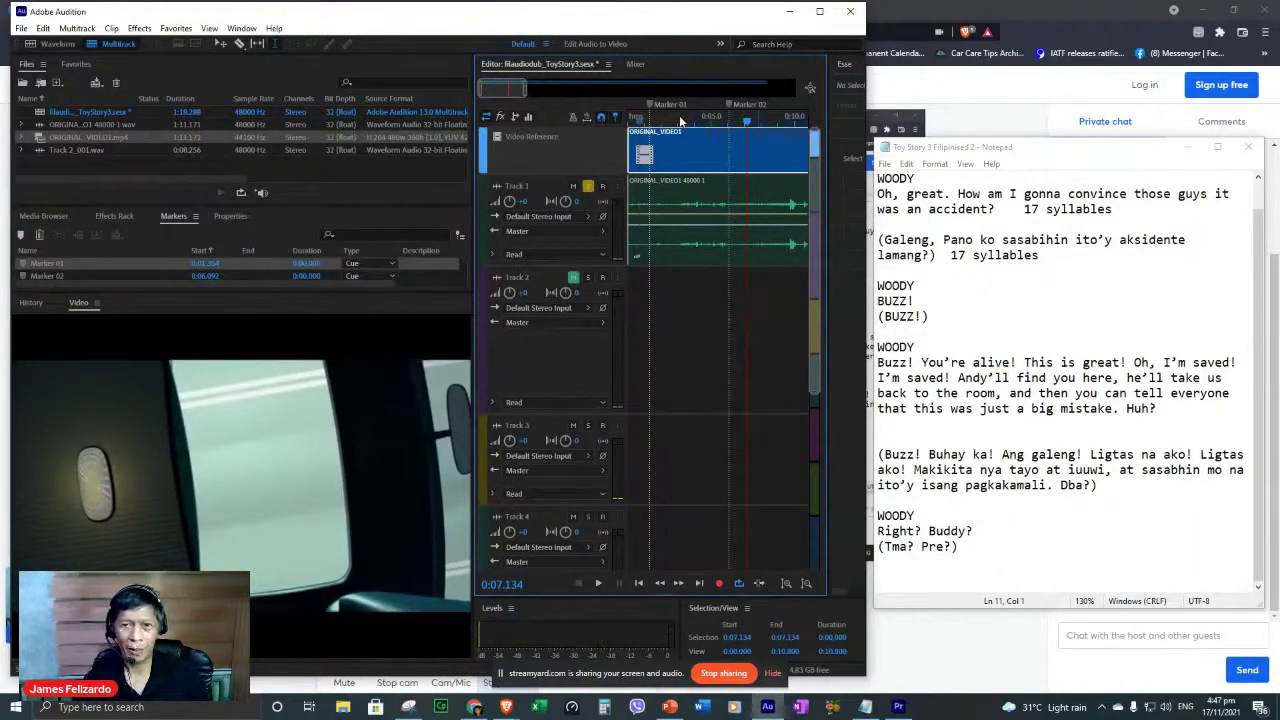
{"action": "left_click", "coordinate": [680, 120]}
{"action": "key", "text": "space"}
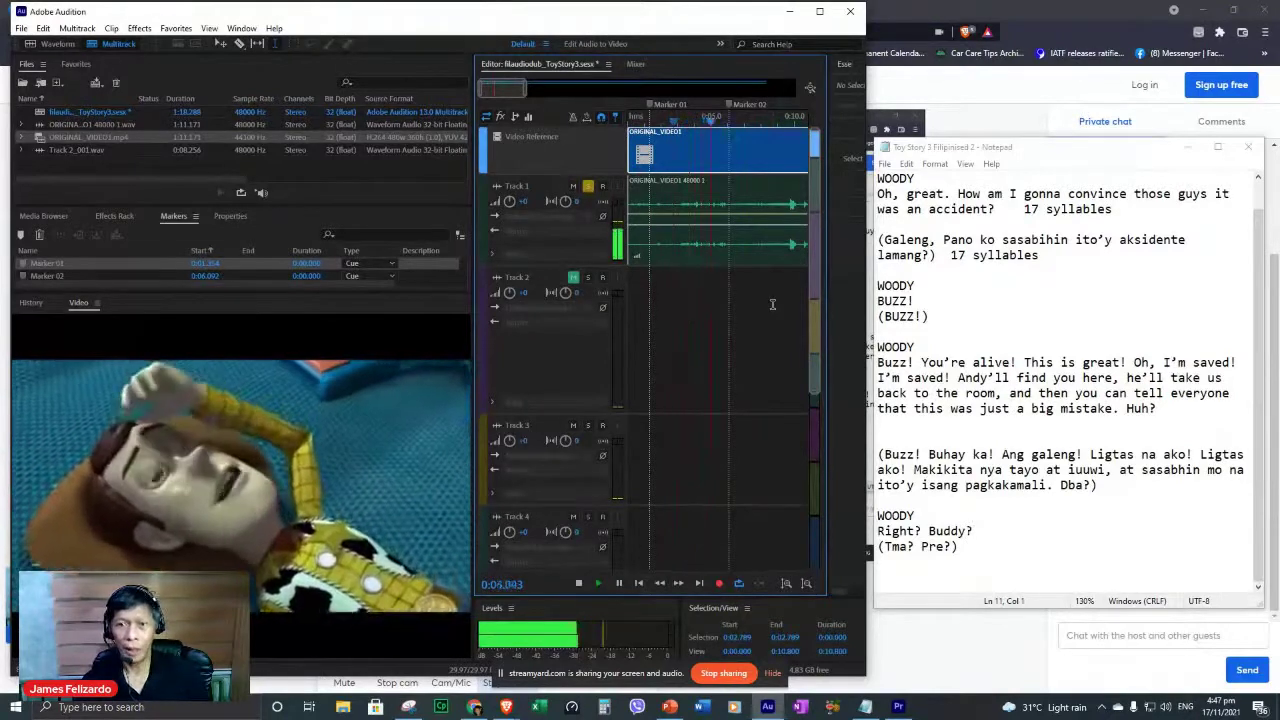
{"action": "key", "text": "space"}
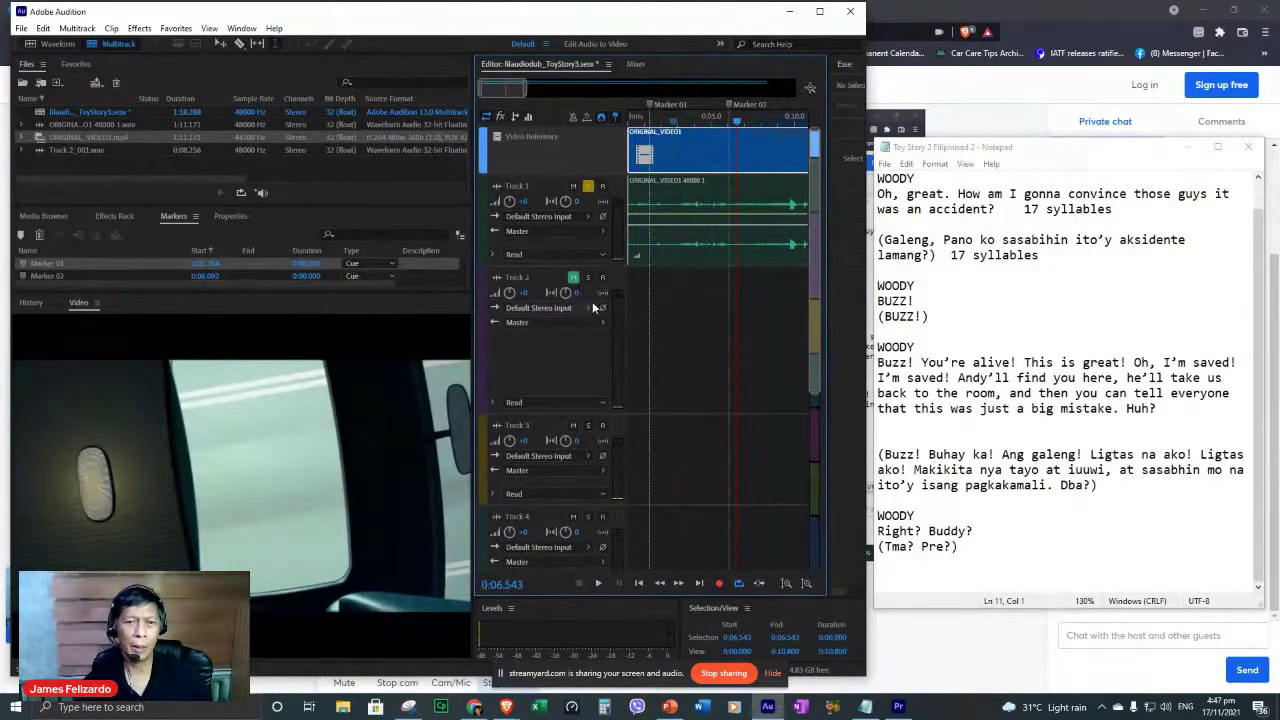
Check the audio hardware settings for Track 2's input, keeping Headset Microphone (Jabra UC VOICE 550 MS USB) as the default input.
{"action": "left_click", "coordinate": [604, 356]}
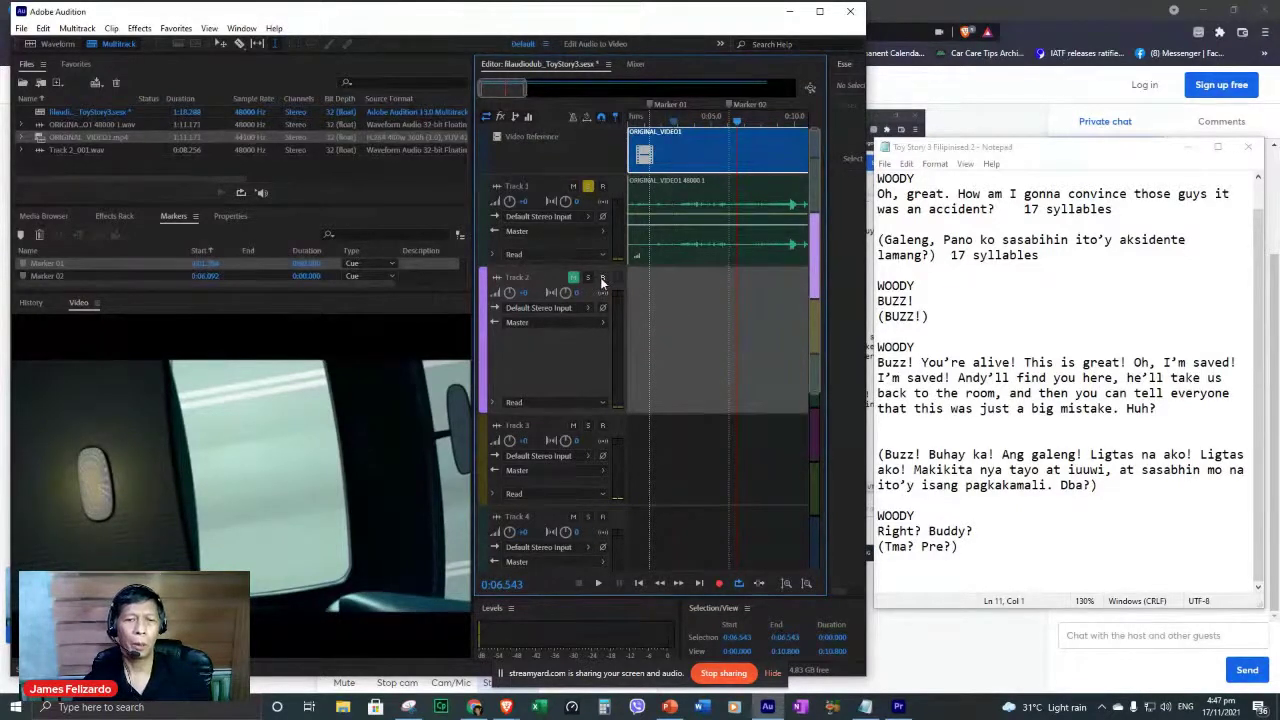
{"action": "left_click", "coordinate": [589, 309]}
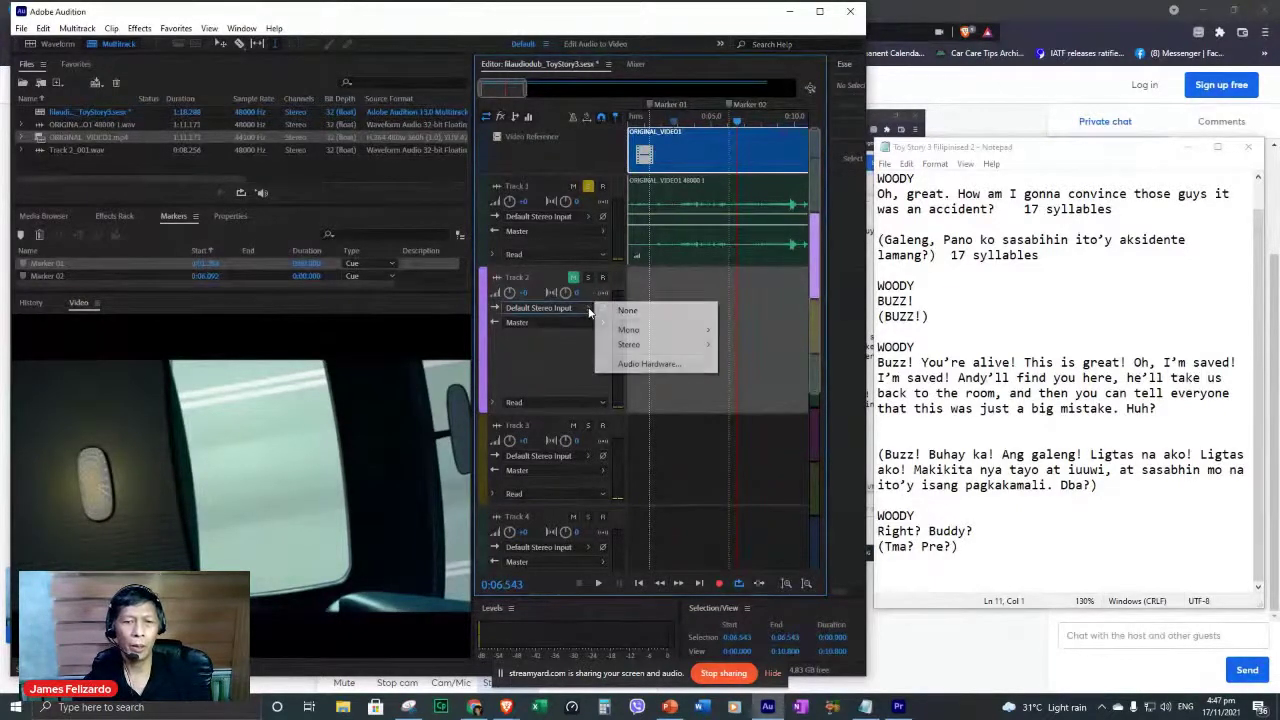
{"action": "left_click", "coordinate": [661, 366]}
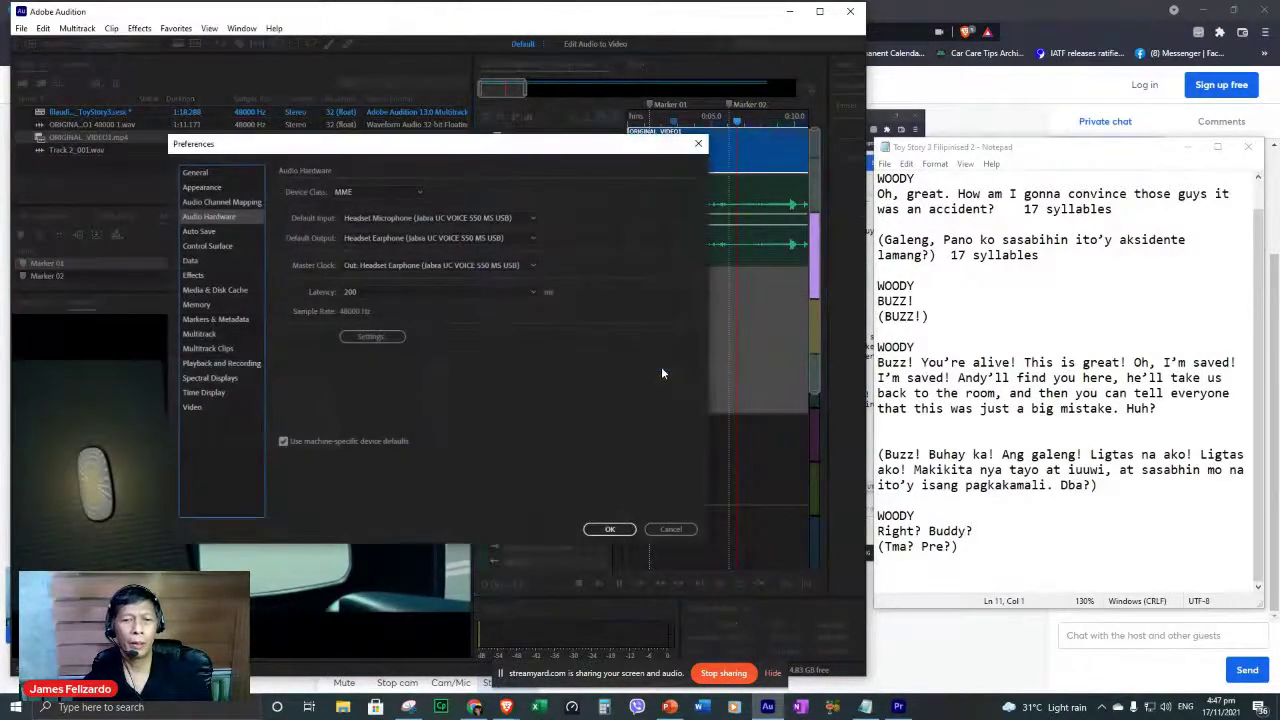
{"action": "left_click", "coordinate": [532, 222]}
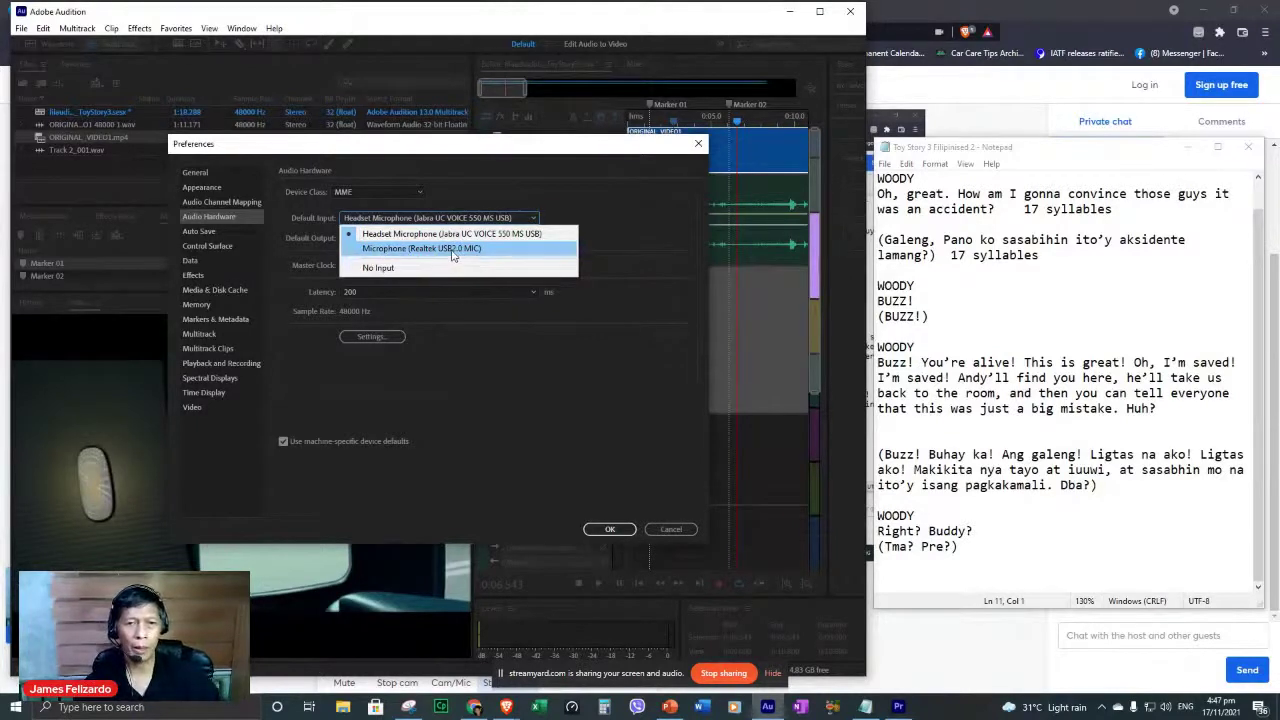
{"action": "left_click", "coordinate": [637, 238]}
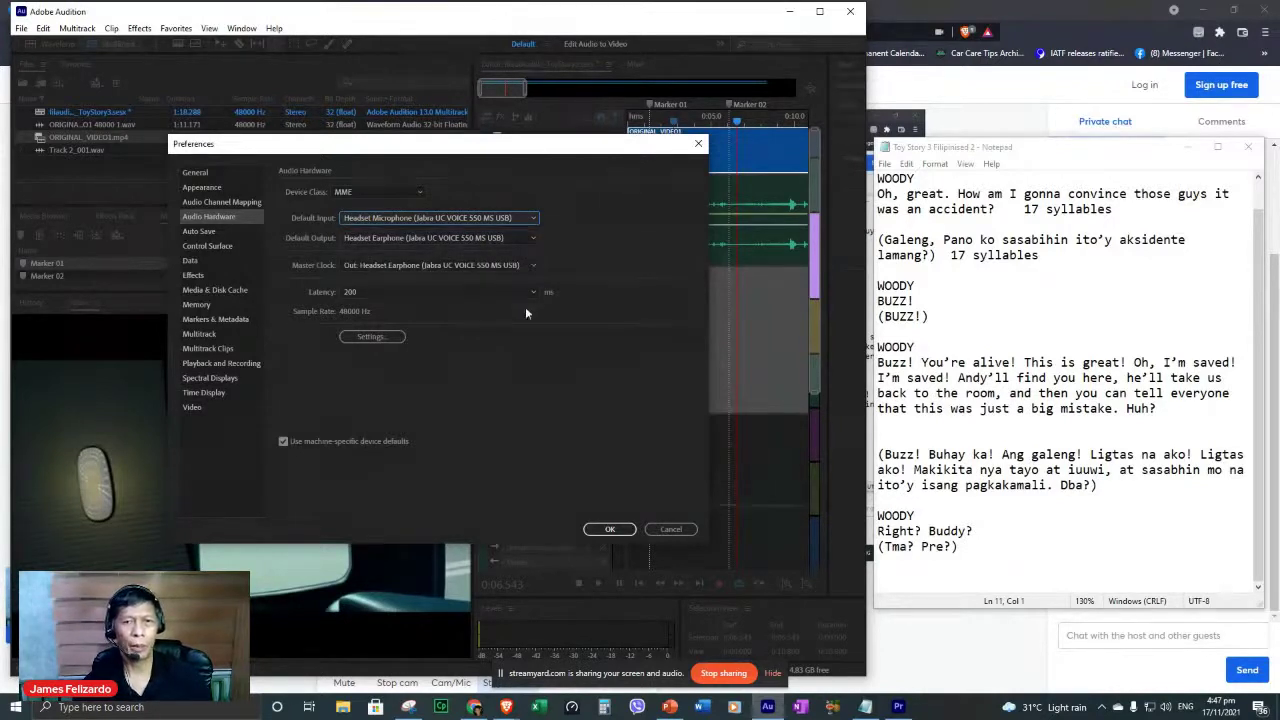
{"action": "left_click", "coordinate": [618, 530]}
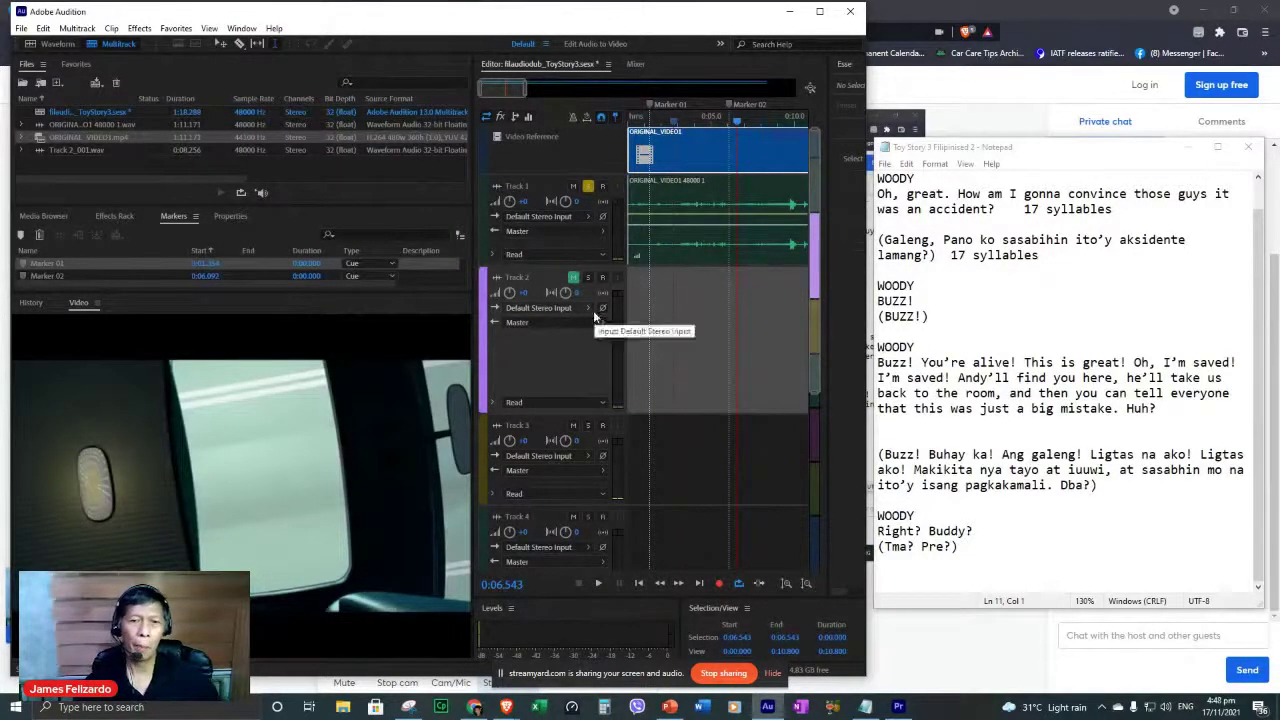
Arm Track 2 for recording.
{"action": "left_click", "coordinate": [603, 278]}
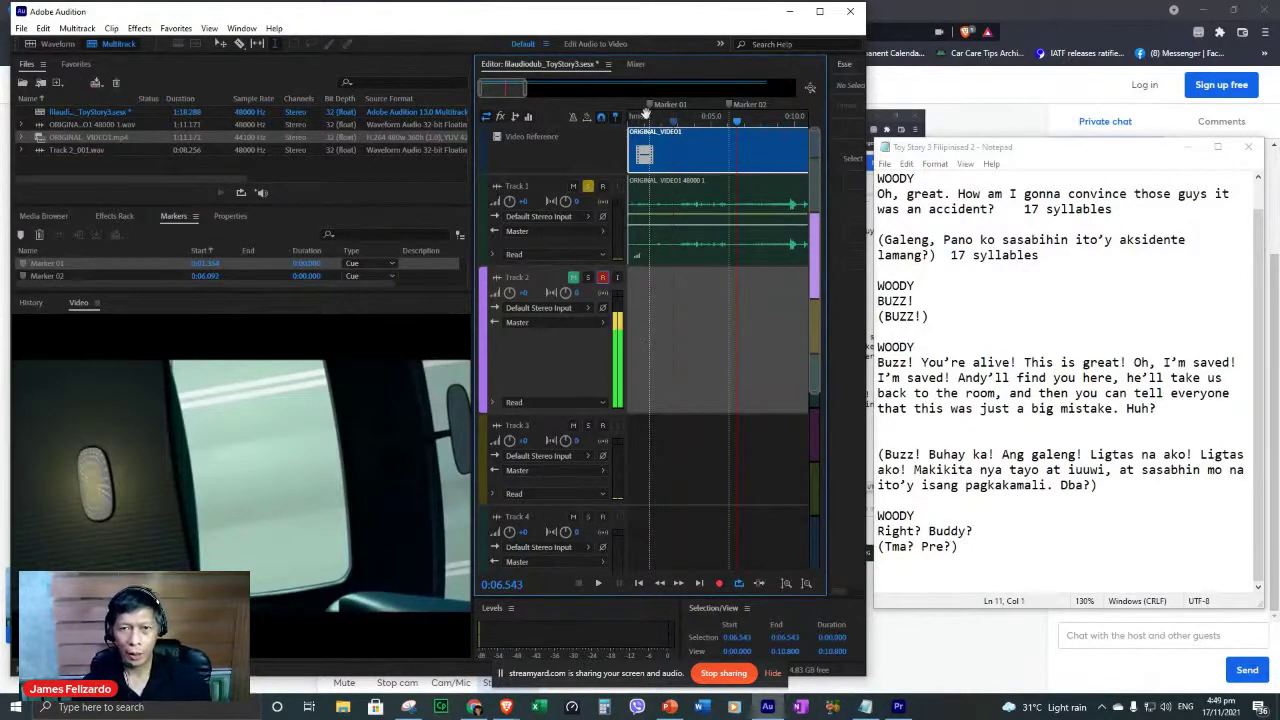
{"action": "left_click", "coordinate": [602, 278]}
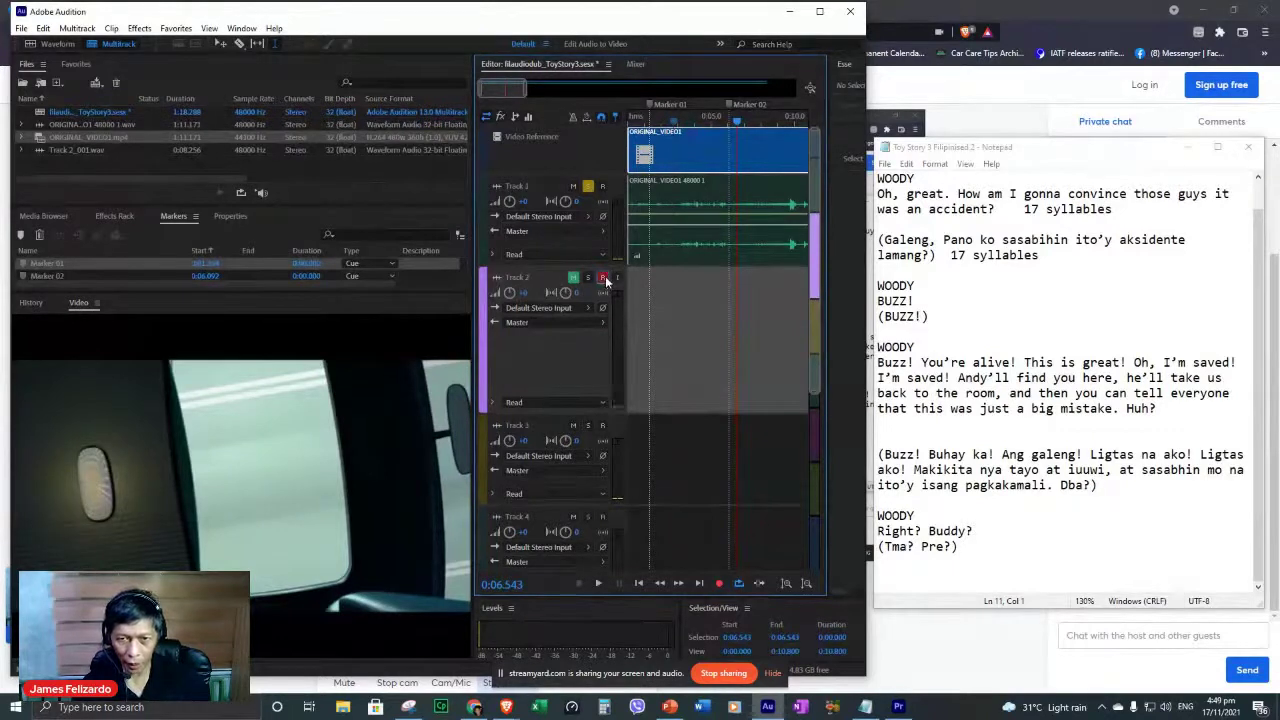
{"action": "left_click", "coordinate": [602, 278]}
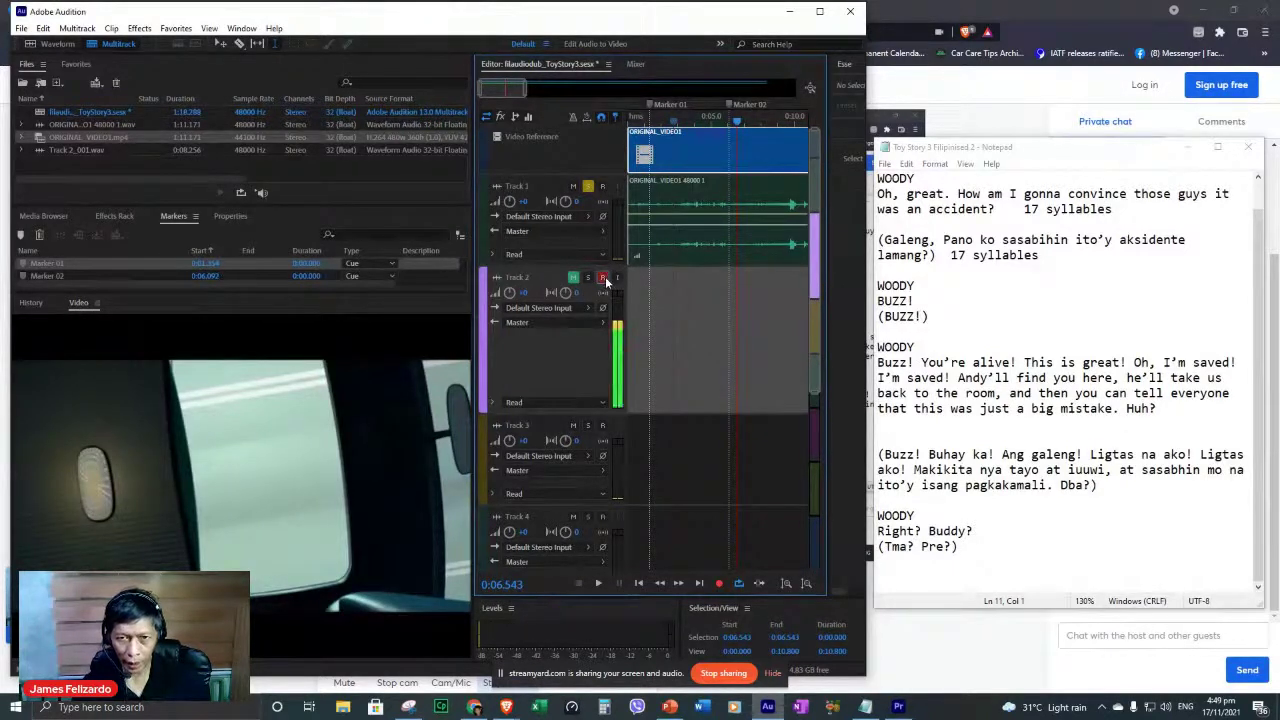
Record a short test clip on Track 2 from 0:06.543 and delete the clip.
{"action": "left_click", "coordinate": [720, 584]}
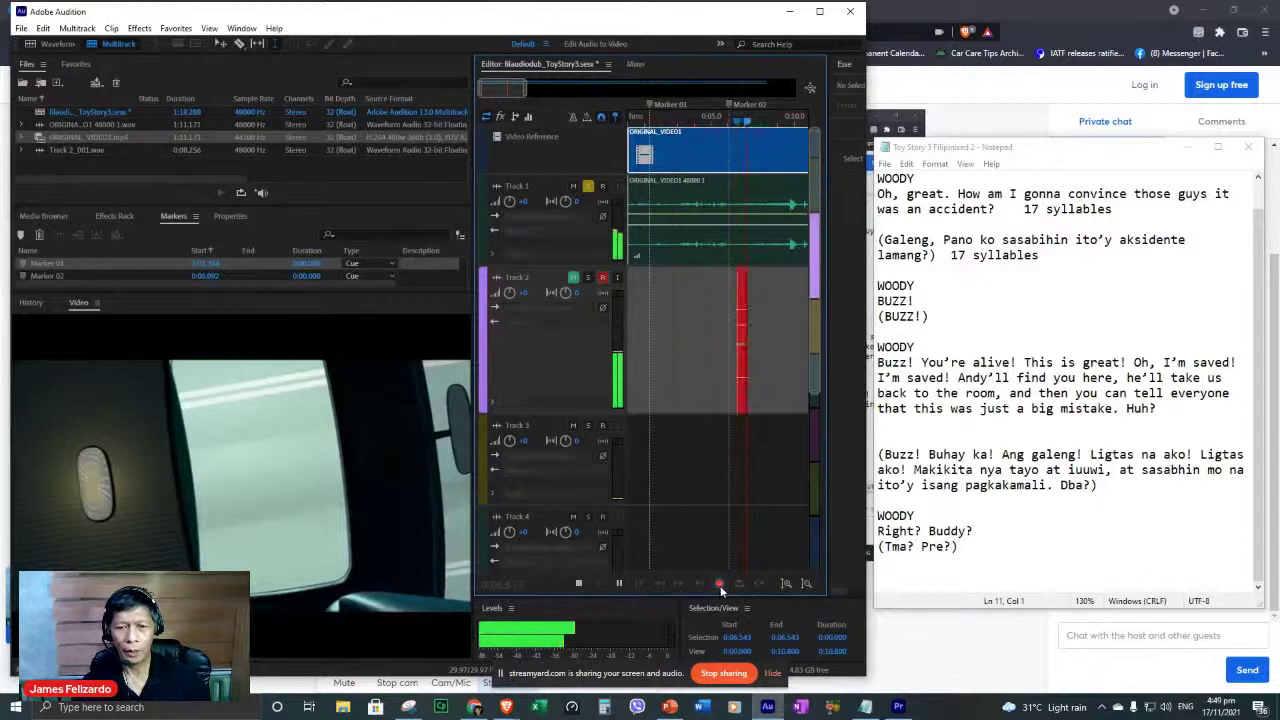
{"action": "left_click", "coordinate": [720, 584]}
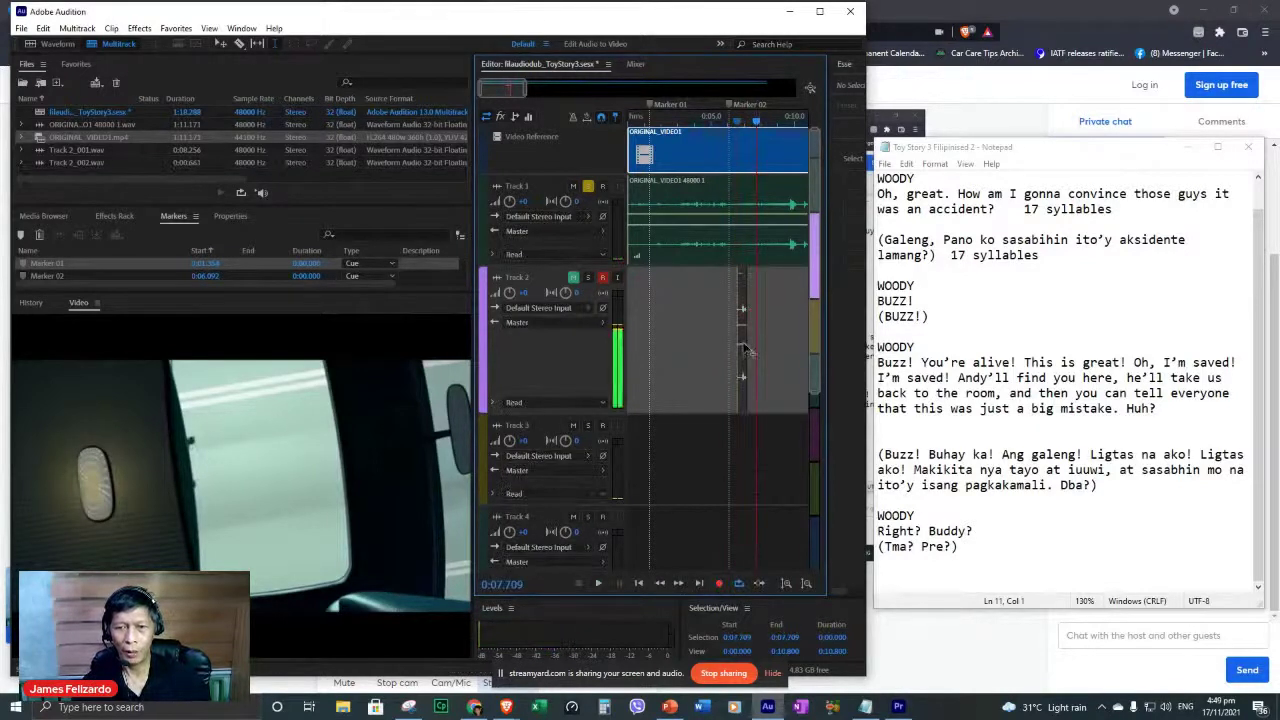
{"action": "left_click", "coordinate": [745, 350]}
{"action": "key", "text": "Delete"}
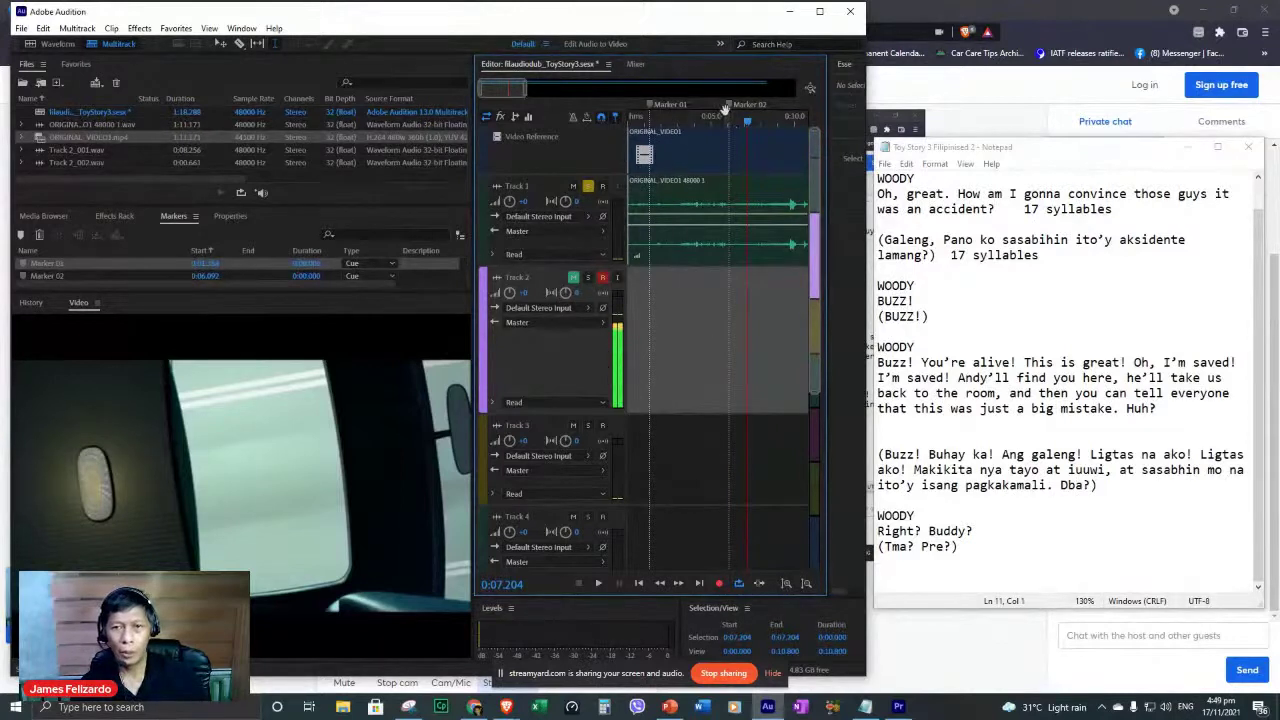
Widen the Audition window slightly and rehearse Woody's line by playing from 0:00.637 to about 0:06.
{"action": "left_click", "coordinate": [639, 125]}
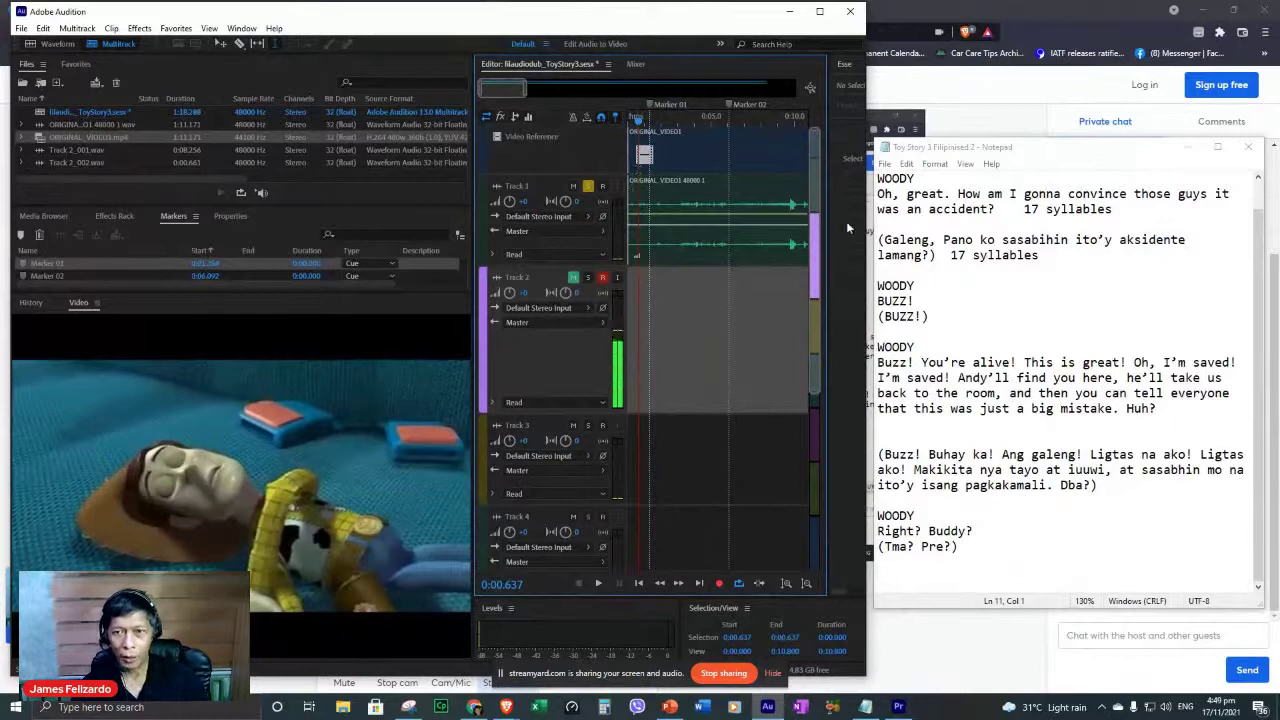
{"action": "left_click_drag", "start_coordinate": [868, 232], "coordinate": [891, 232]}
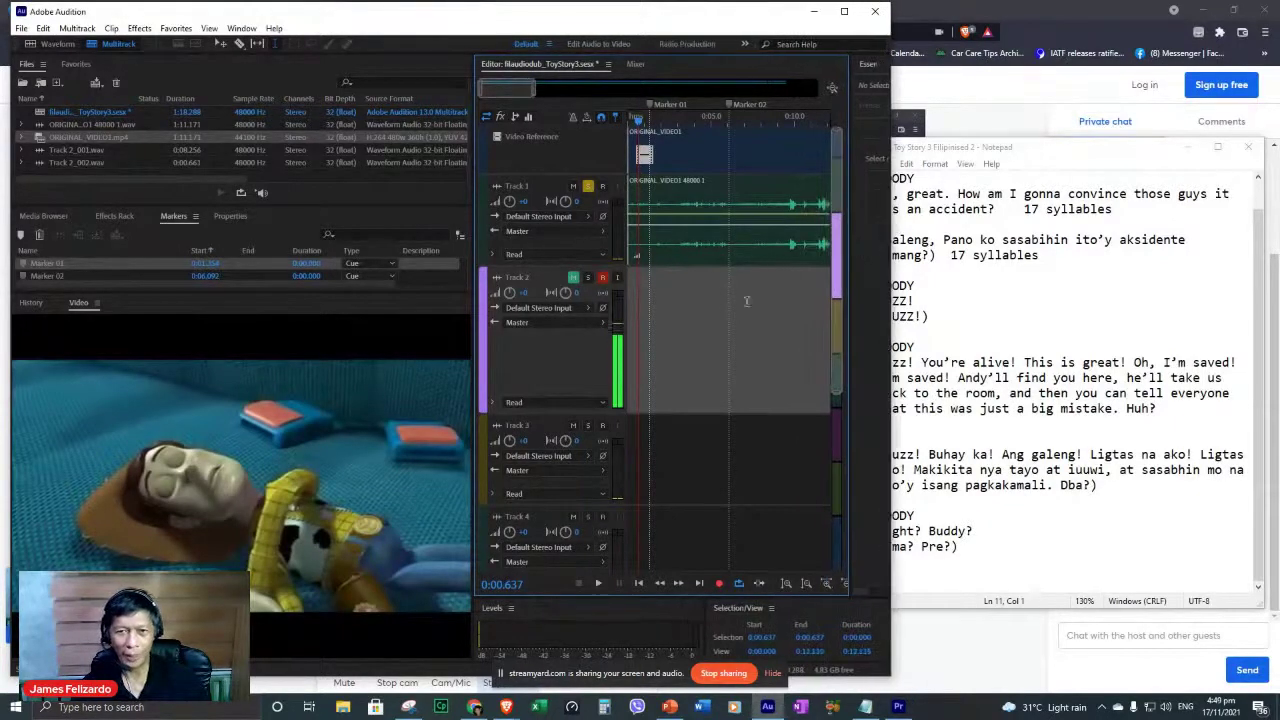
{"action": "key", "text": "space"}
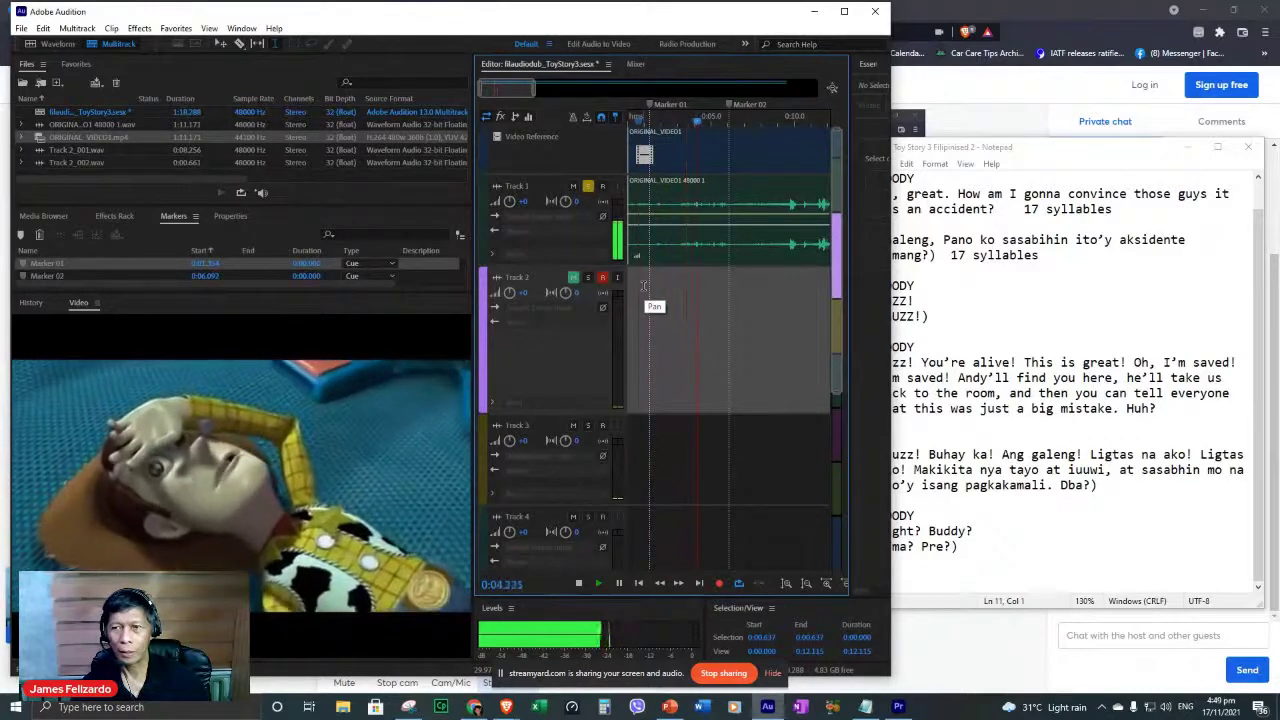
{"action": "key", "text": "space"}
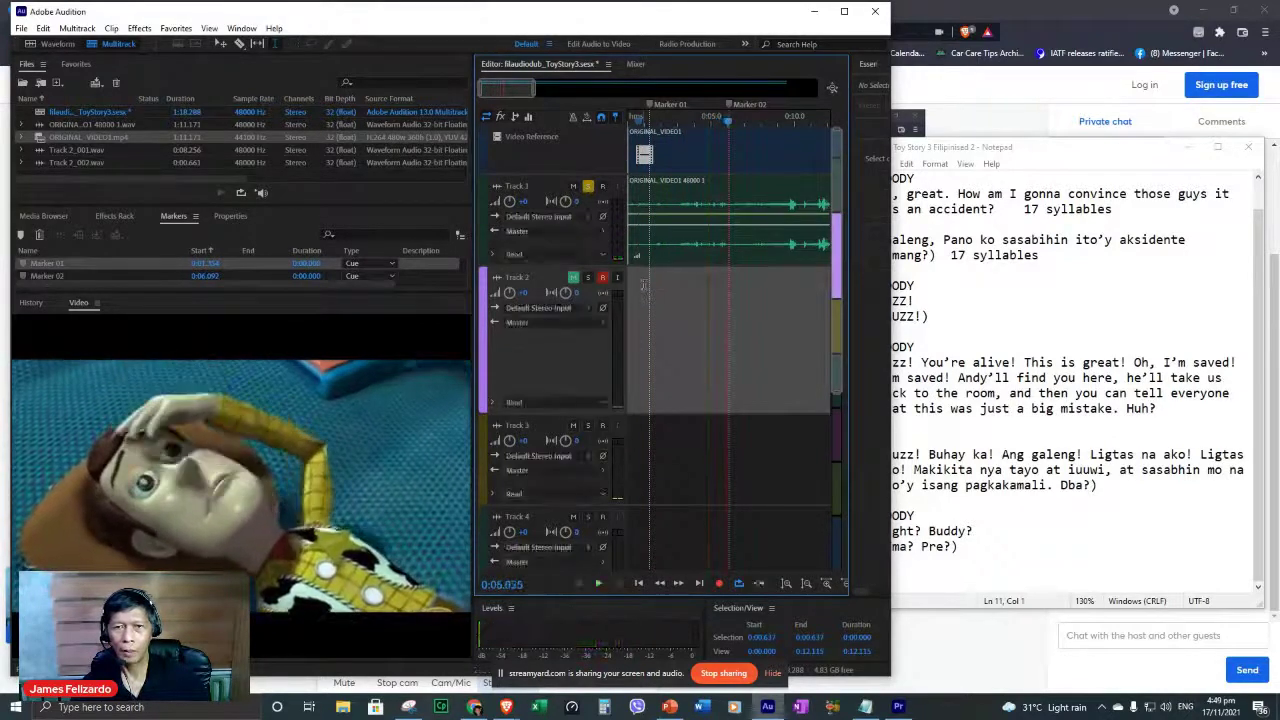
Record the Filipino version of Woody's first line on Track 2, from just after the start to past Marker 02.
{"action": "left_click", "coordinate": [641, 233]}
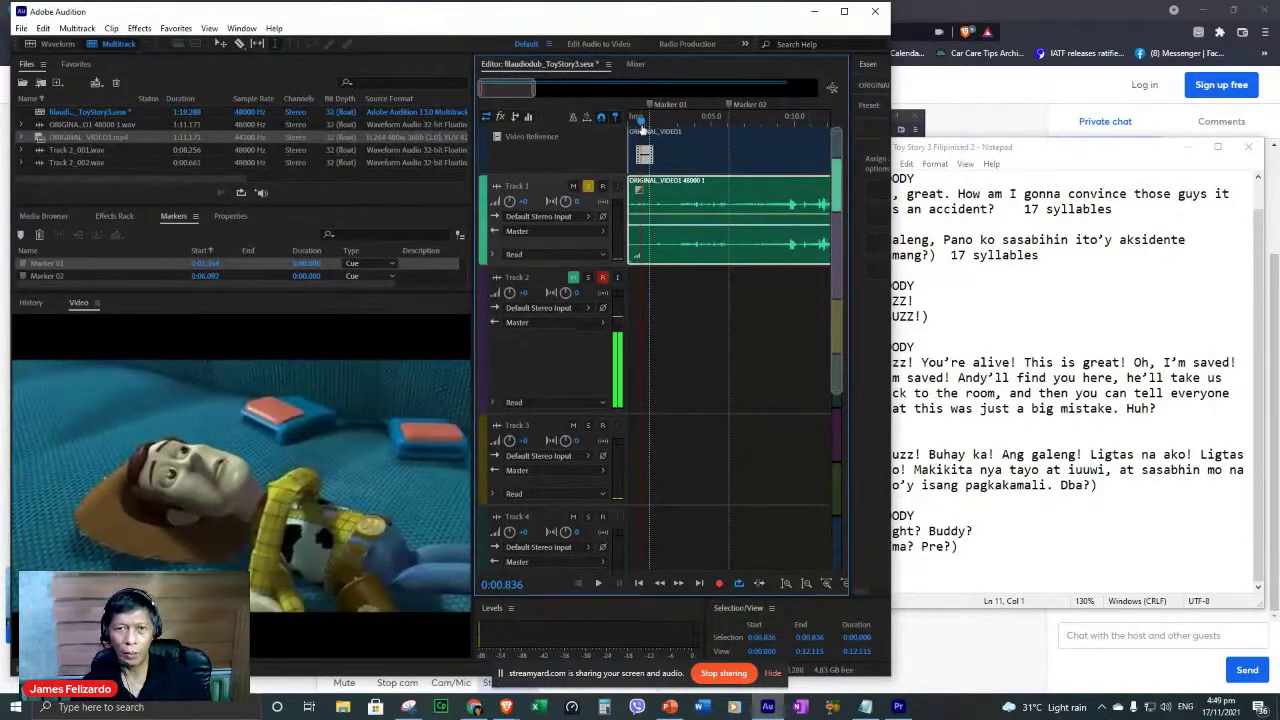
{"action": "left_click", "coordinate": [636, 118]}
{"action": "left_click", "coordinate": [719, 584]}
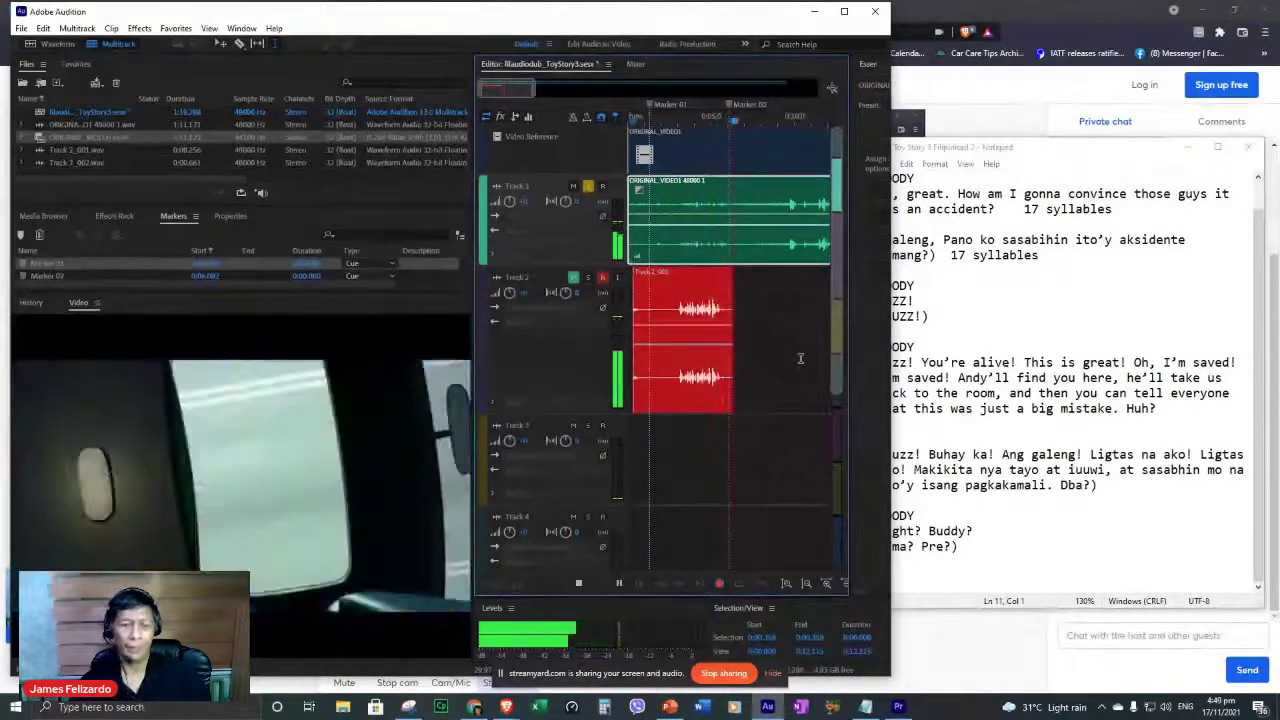
{"action": "key", "text": "space"}
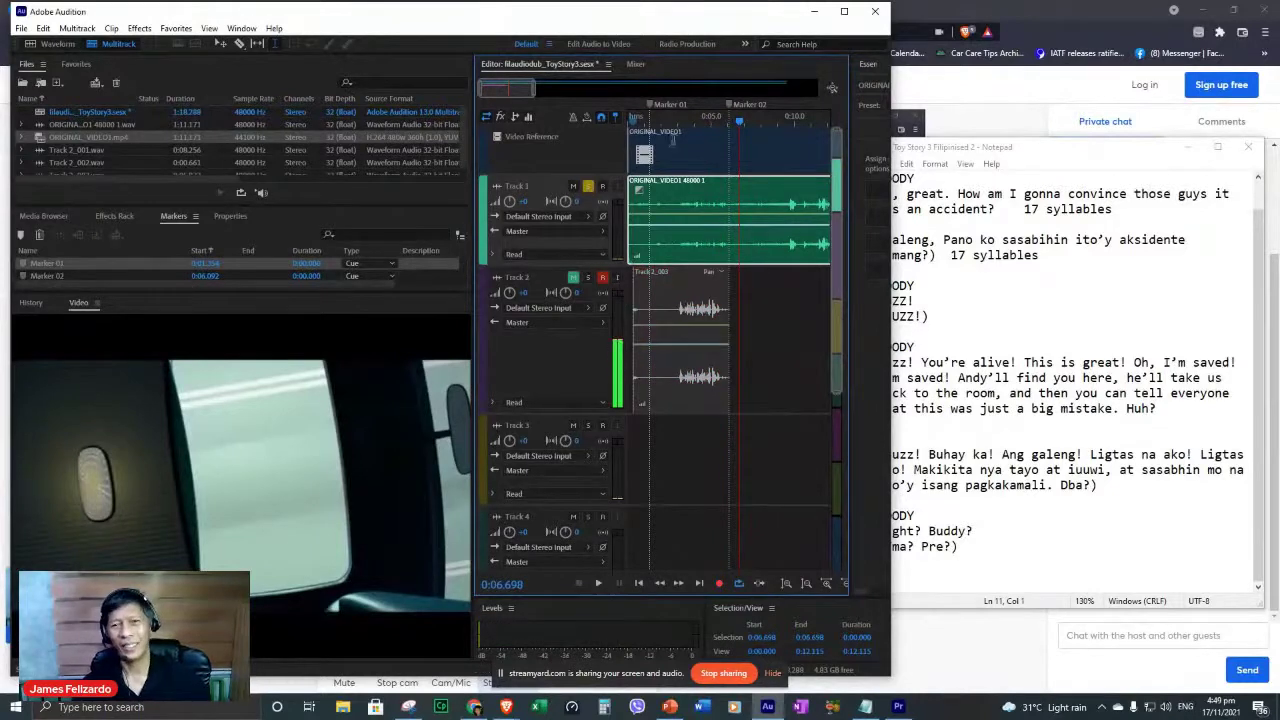
Unmute and solo Track 2, then play the recorded take together with the original audio from 0:00.597.
{"action": "left_click", "coordinate": [676, 136]}
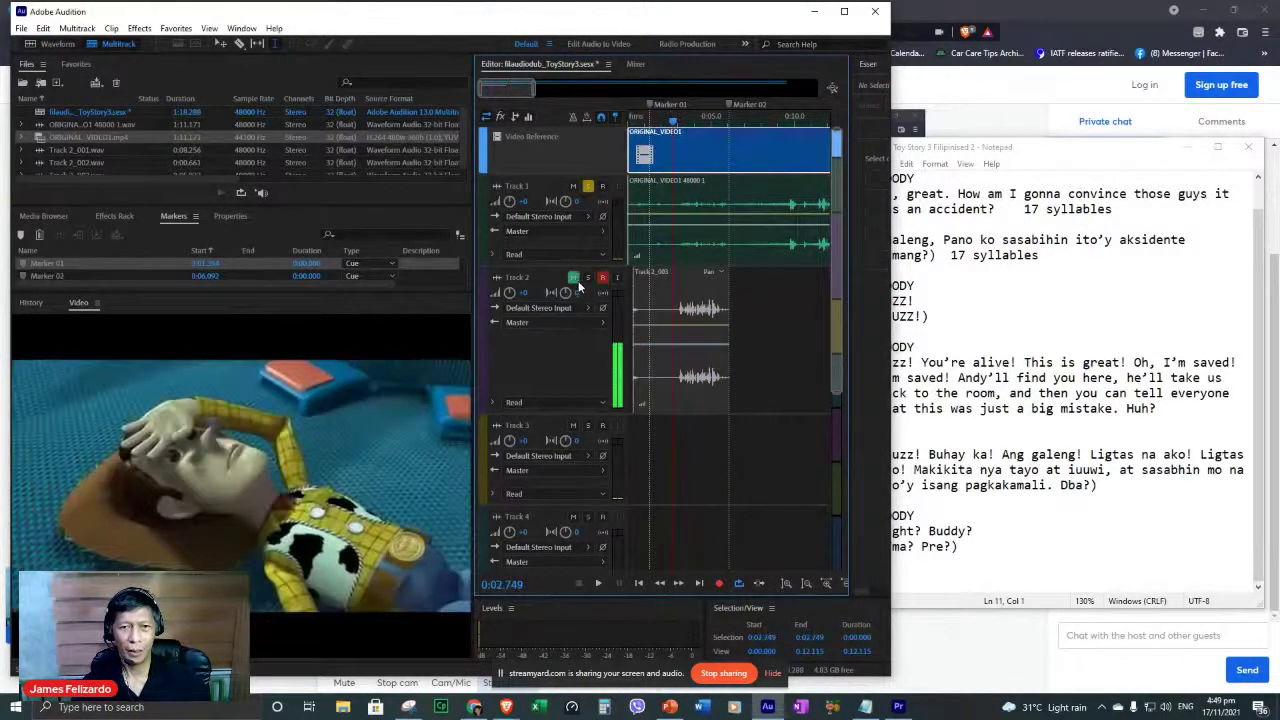
{"action": "left_click", "coordinate": [578, 279]}
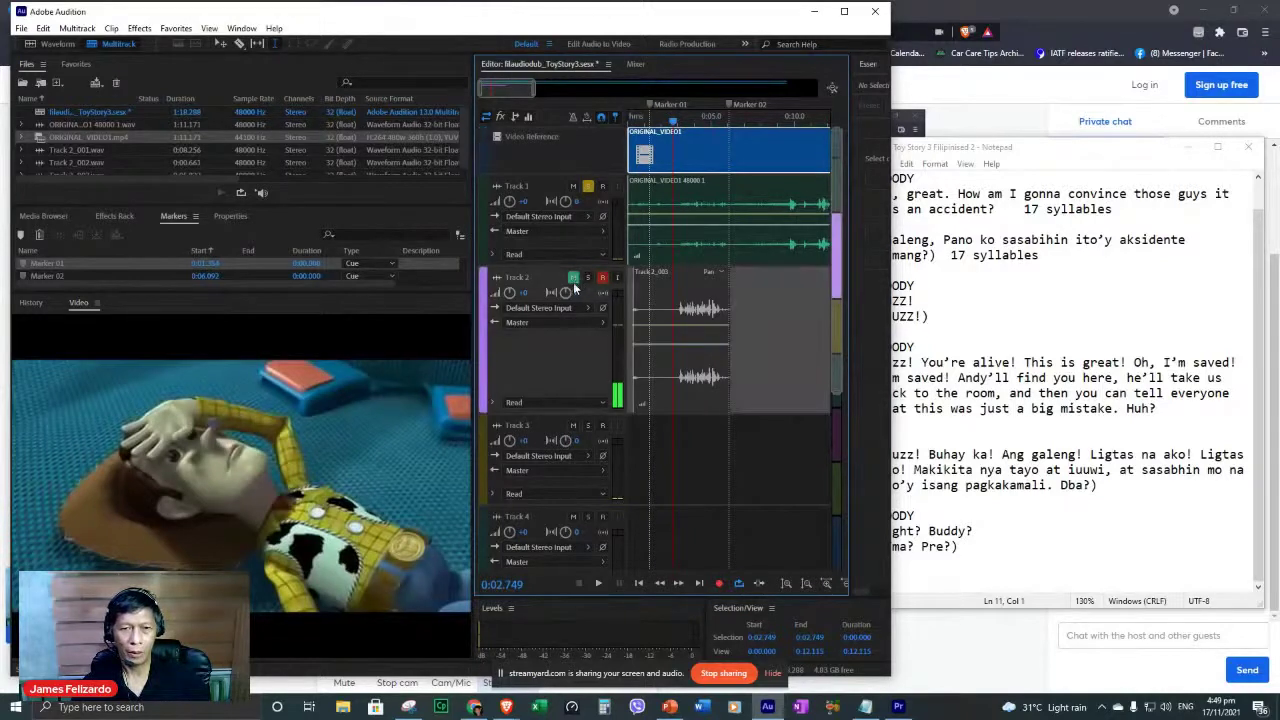
{"action": "key", "text": "space"}
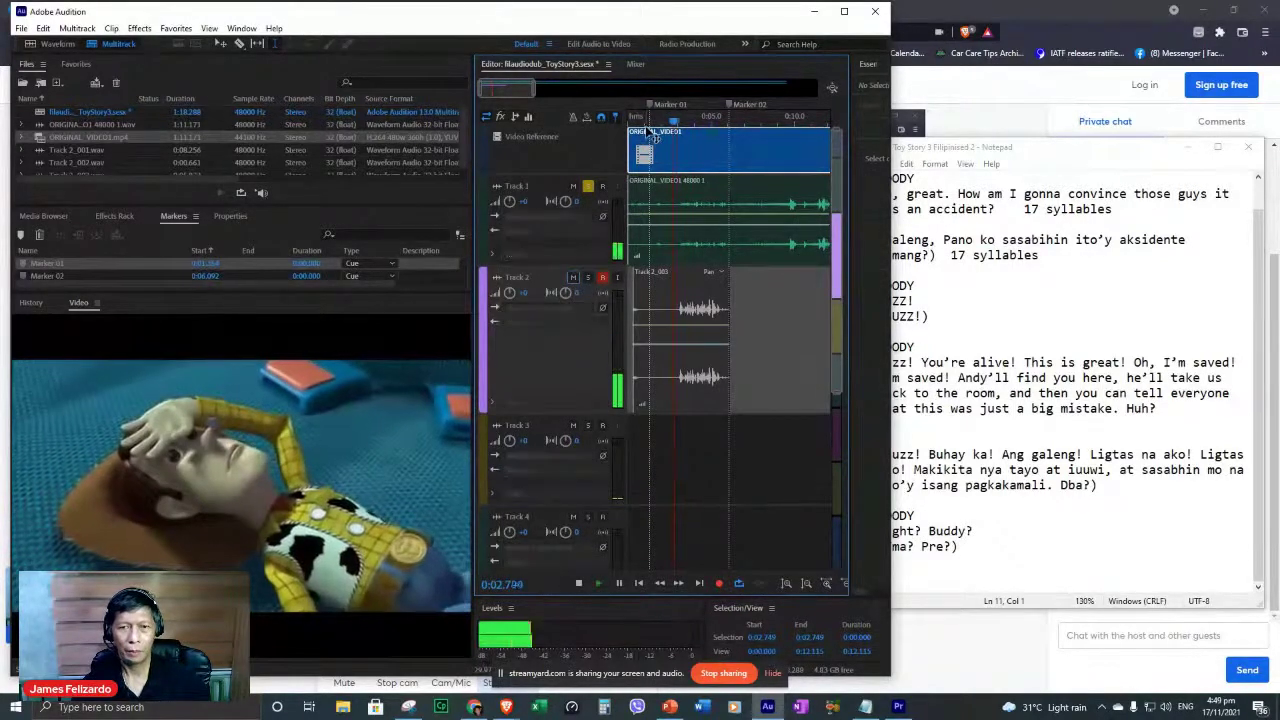
{"action": "key", "text": "space"}
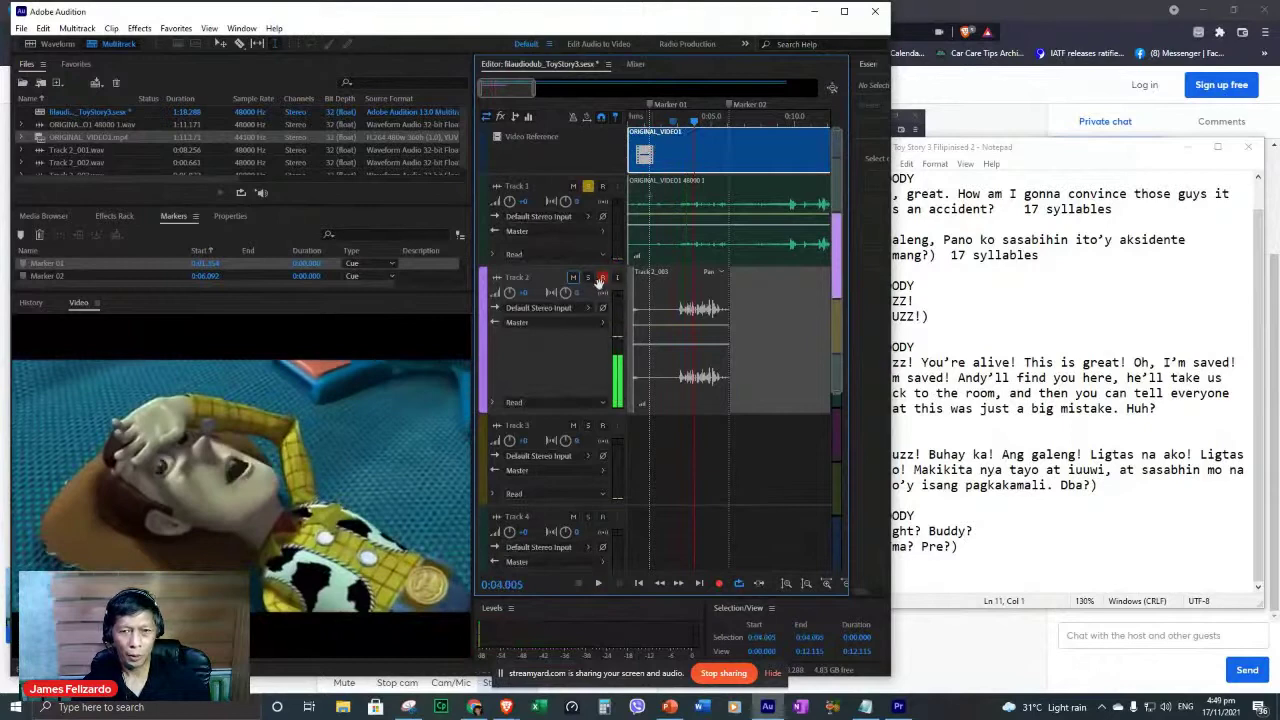
{"action": "left_click", "coordinate": [588, 279]}
{"action": "left_click", "coordinate": [638, 128]}
{"action": "key", "text": "space"}
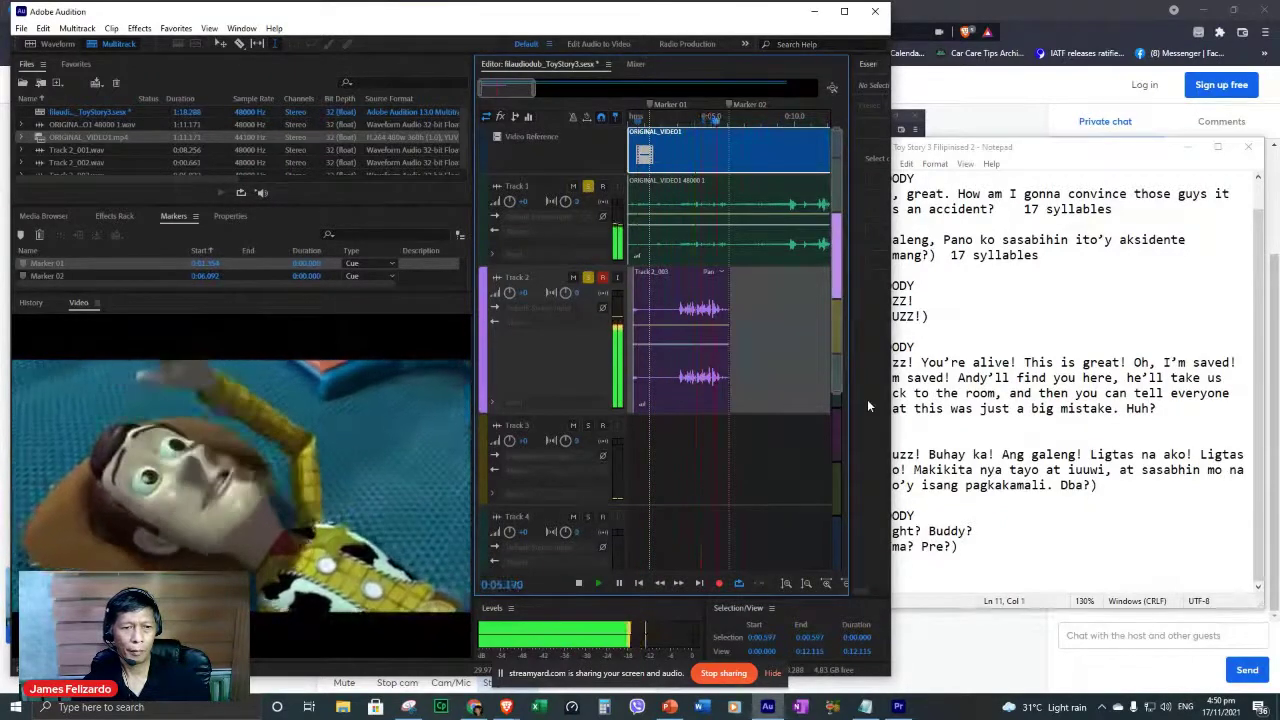
Stop playback and zoom in around 0:03.188 to compare where the recorded line and the original line start speaking.
{"action": "key", "text": "space"}
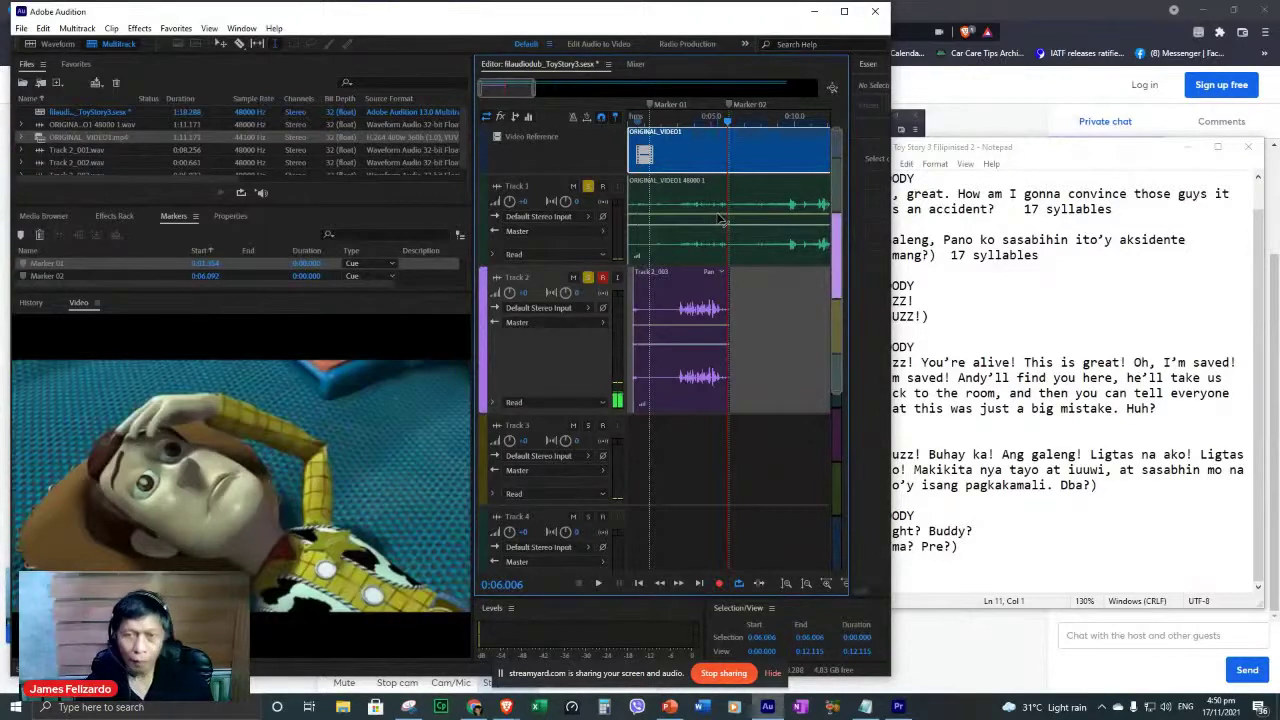
{"action": "left_click", "coordinate": [729, 162]}
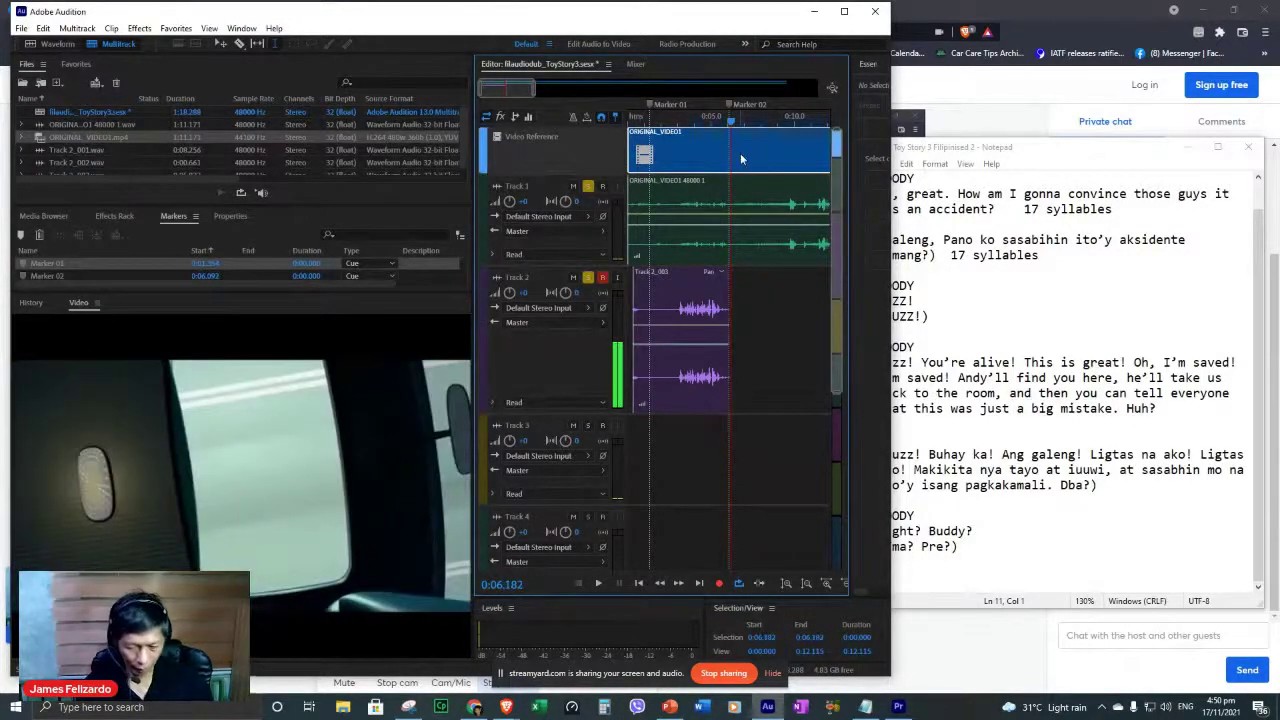
{"action": "left_click", "coordinate": [680, 153]}
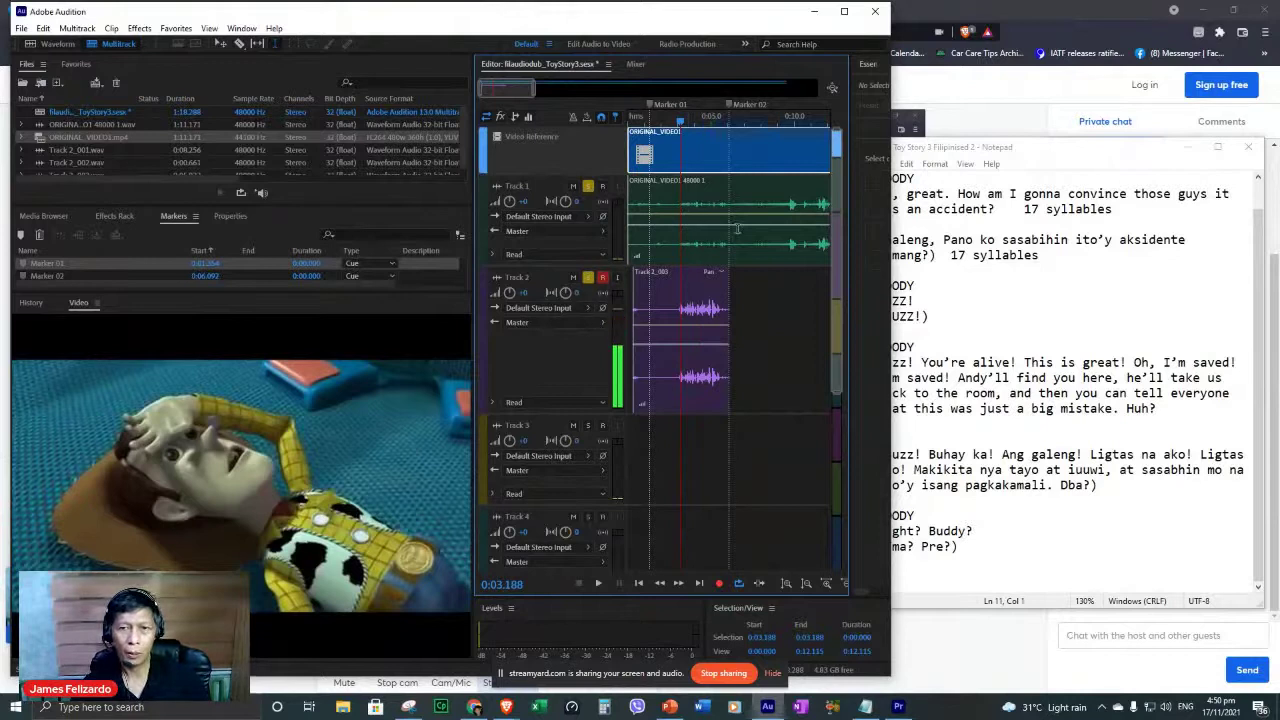
{"action": "scroll", "coordinate": [745, 240], "scroll_direction": "up", "scroll_amount": 3}
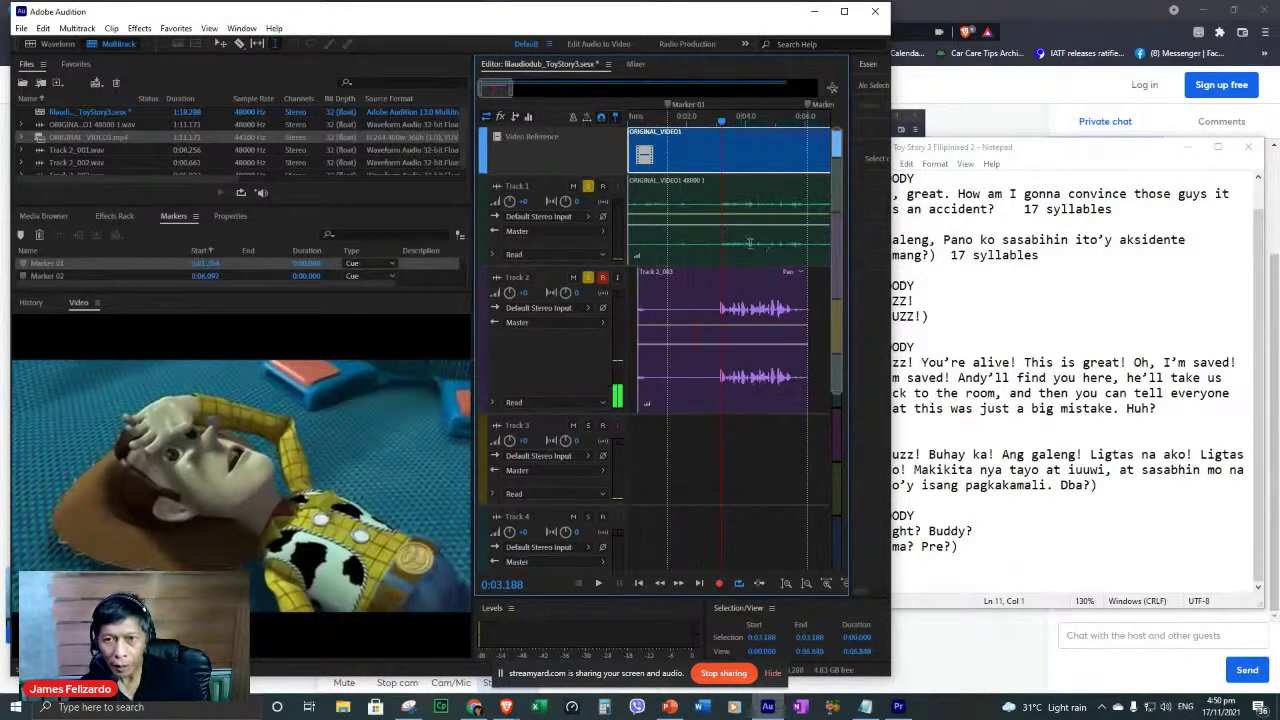
{"action": "left_click", "coordinate": [727, 138]}
Record a second take of Woody's line on Track 2, from 0:00.225 to past Marker 02.
{"action": "left_click", "coordinate": [636, 138]}
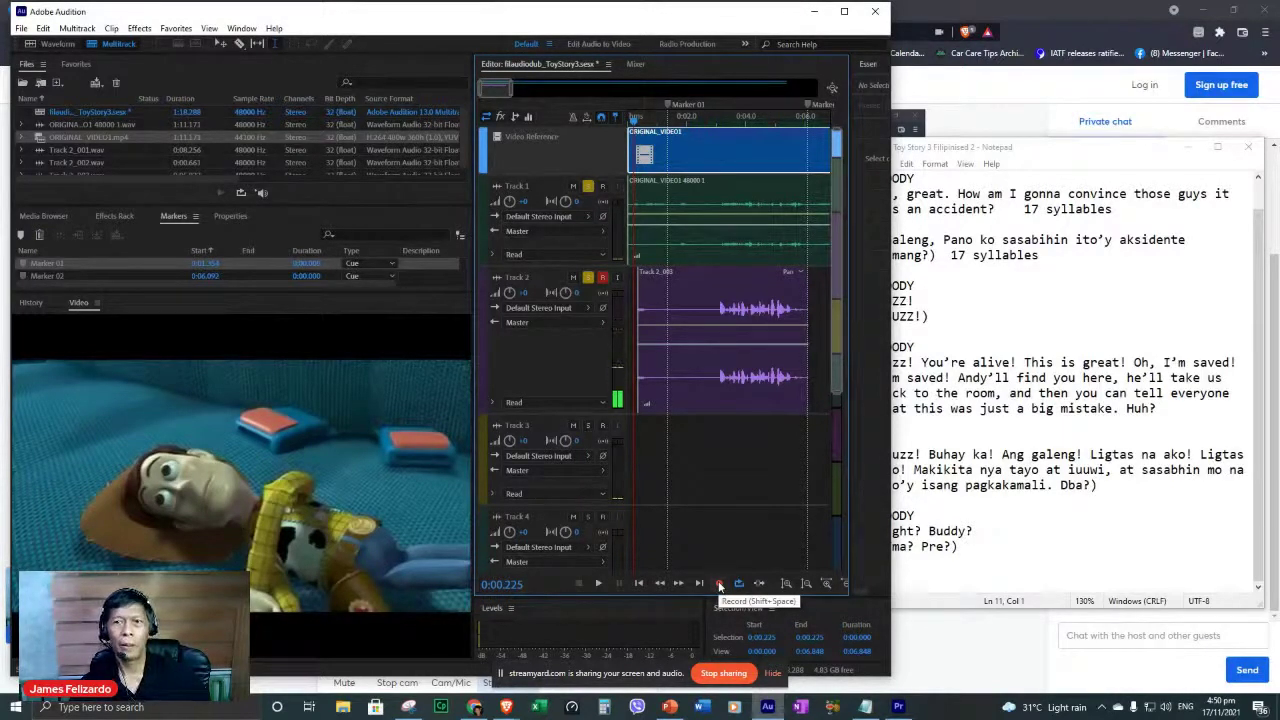
{"action": "left_click", "coordinate": [719, 586]}
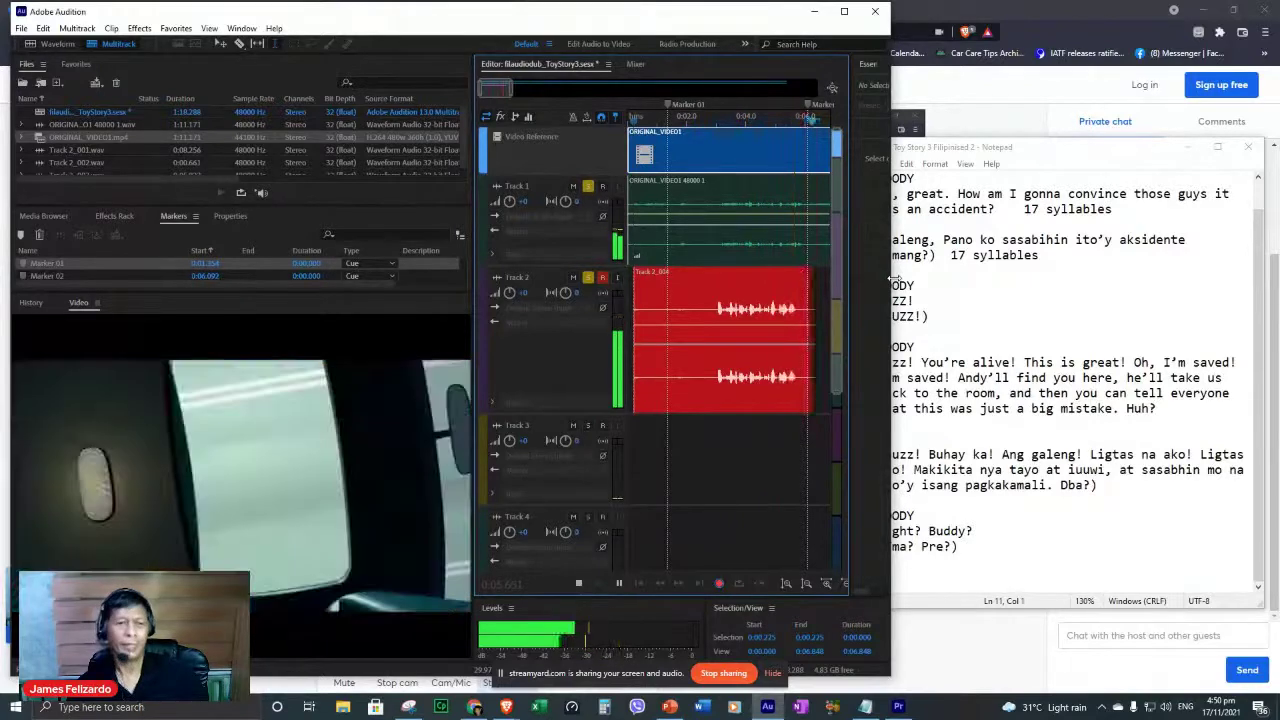
{"action": "key", "text": "space"}
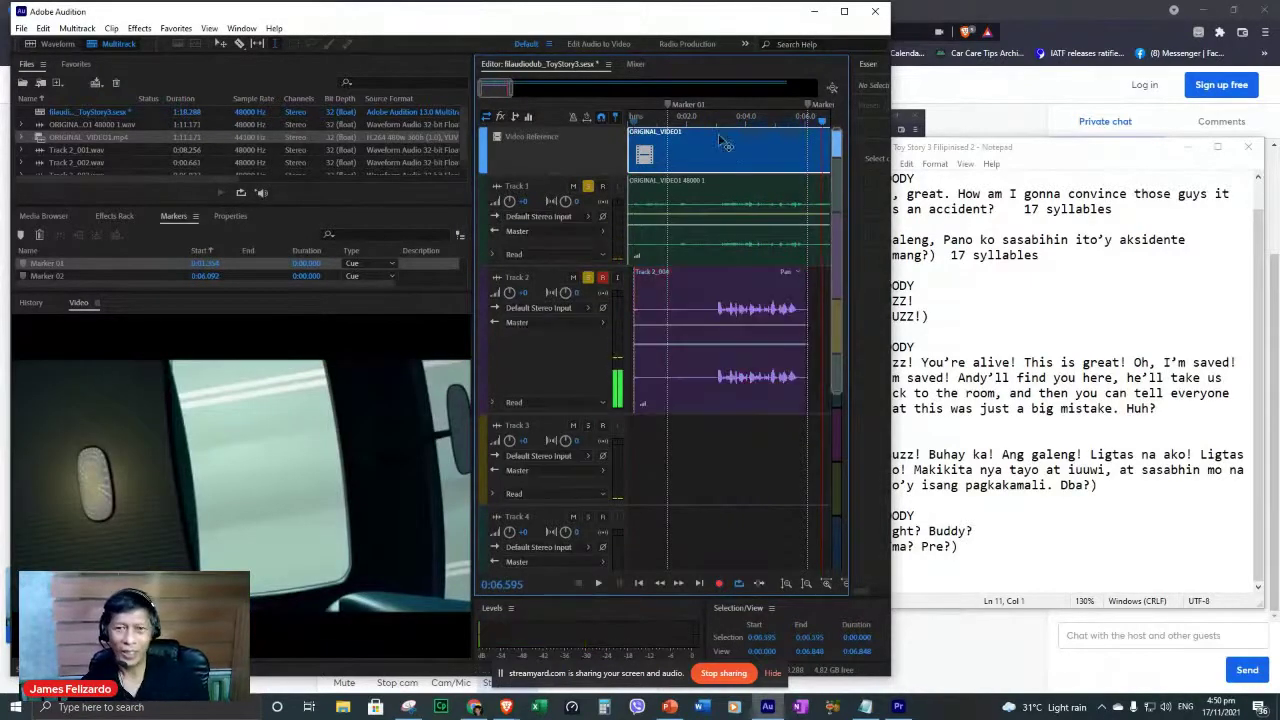
Mute and unsolo Track 1, and play the new Track 2 take alone against the video from 0:00.360.
{"action": "left_click", "coordinate": [636, 124]}
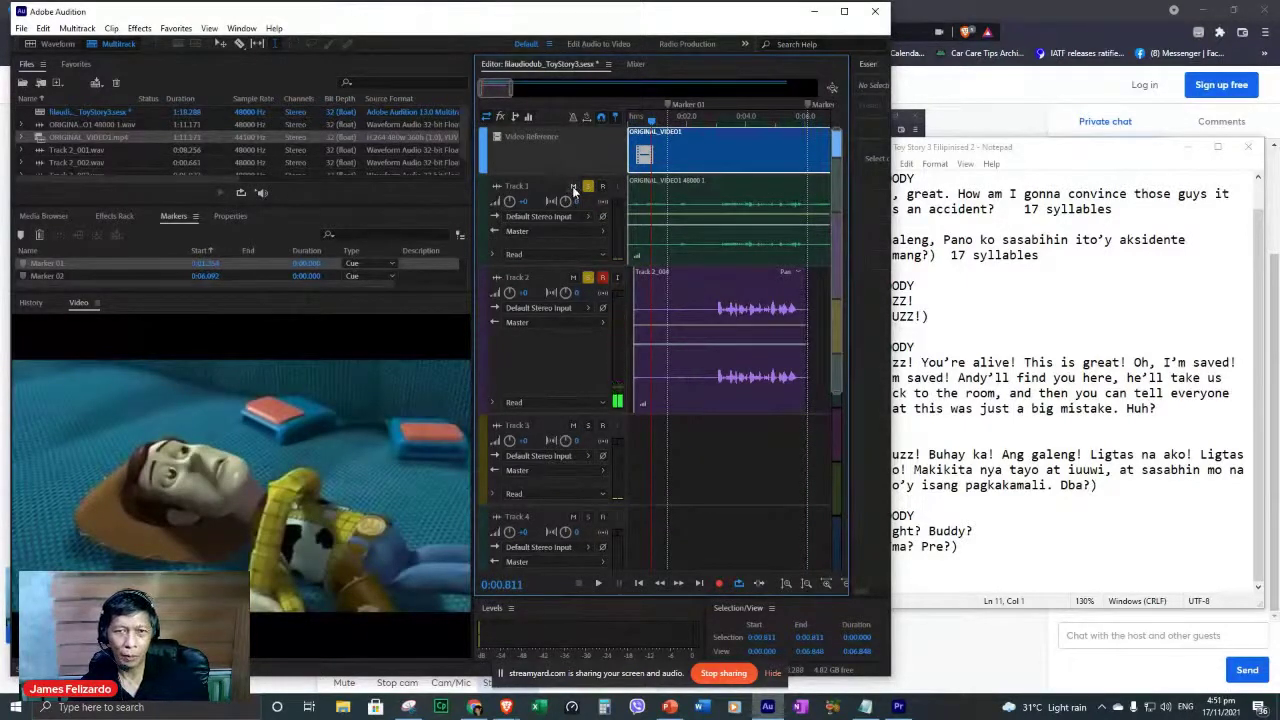
{"action": "left_click", "coordinate": [574, 188]}
{"action": "left_click", "coordinate": [588, 187]}
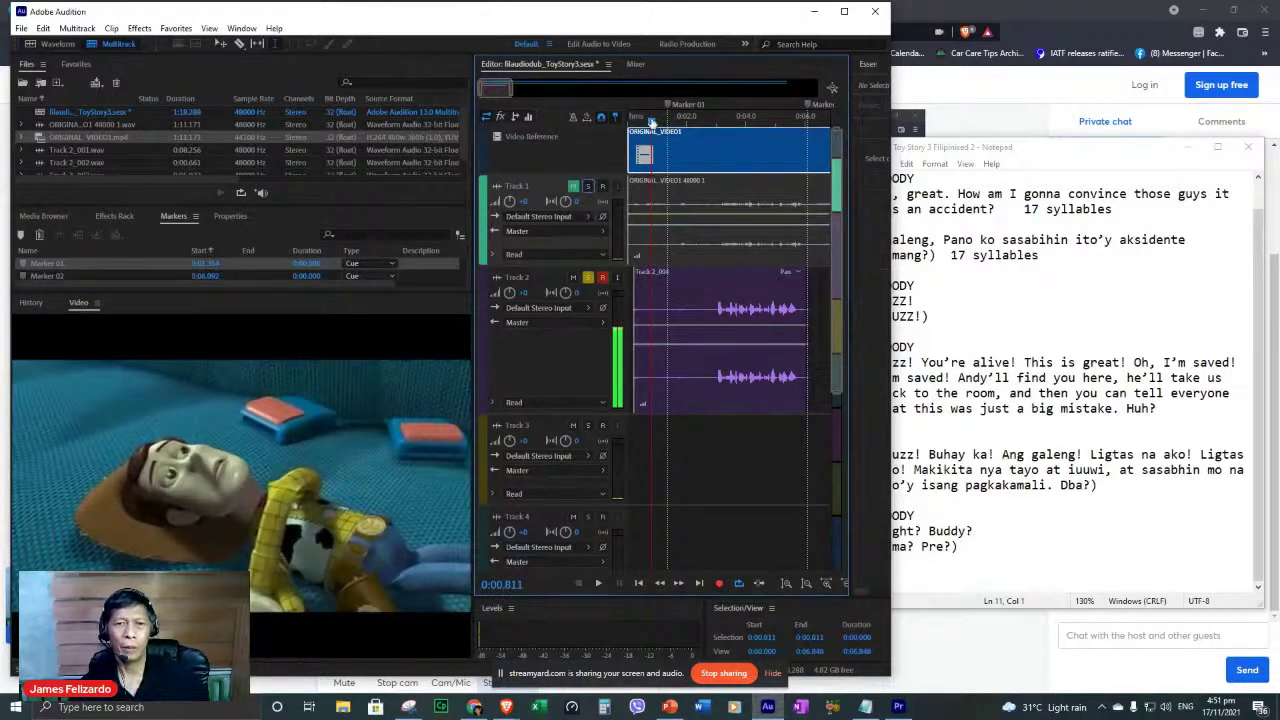
{"action": "left_click", "coordinate": [641, 117]}
{"action": "key", "text": "space"}
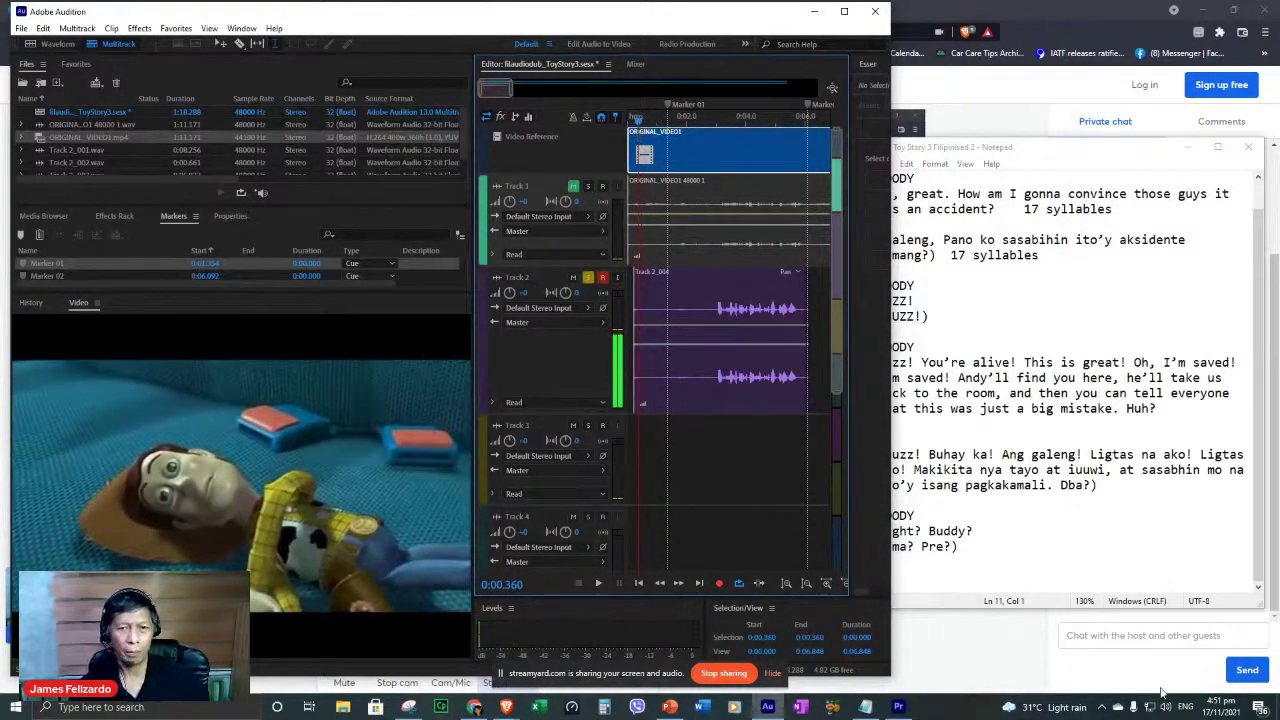
{"action": "key", "text": "space"}
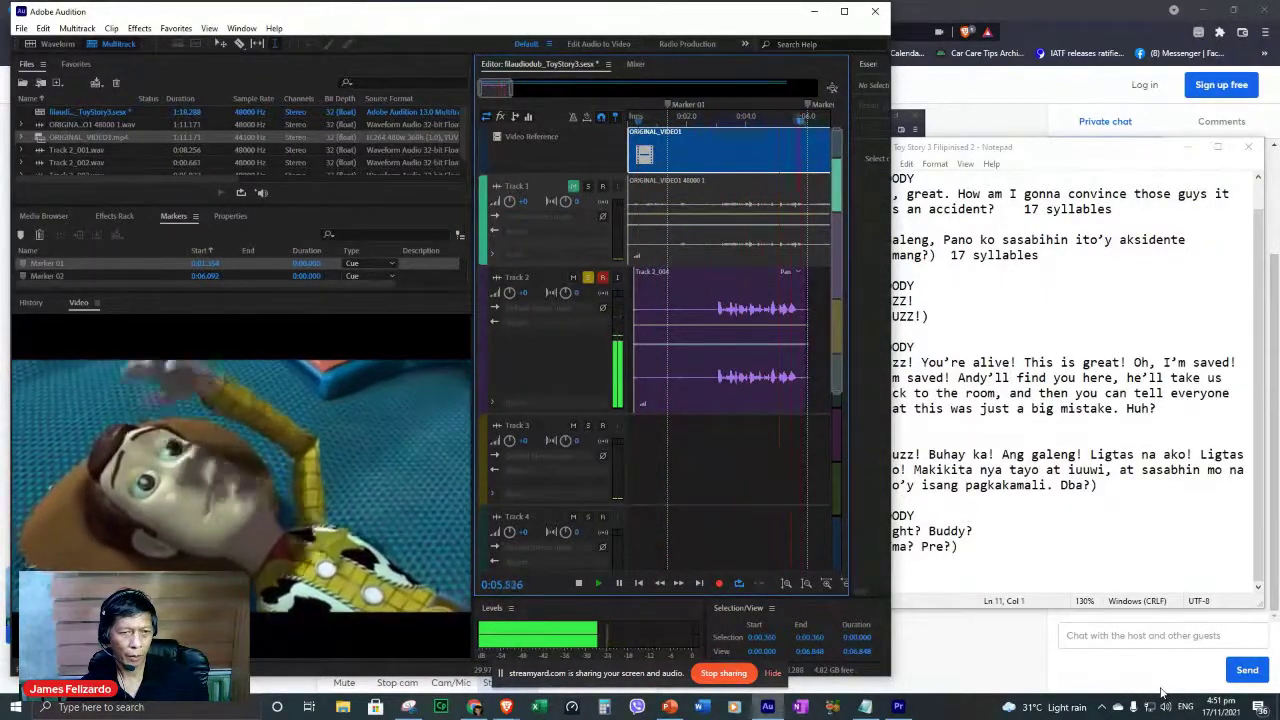
{"action": "key", "text": "space"}
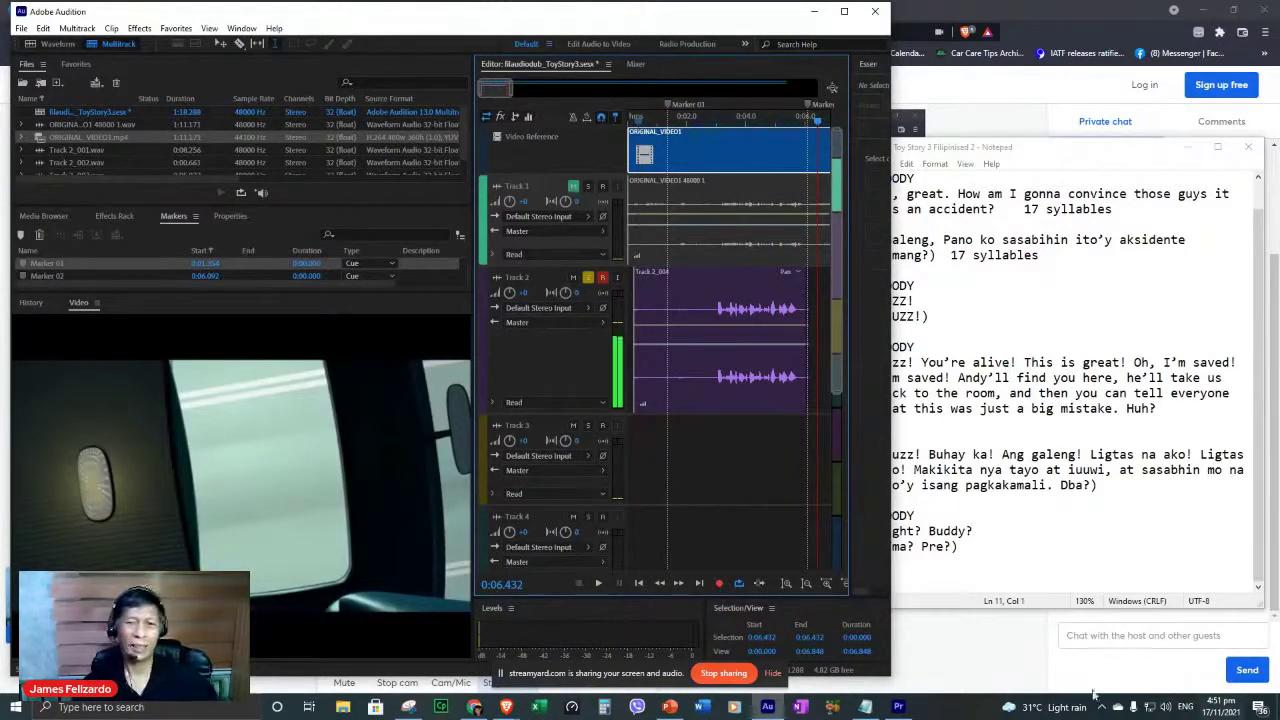
Undo the second take on Track 2 to bring back the previous take, and redo it.
{"action": "left_click", "coordinate": [702, 291]}
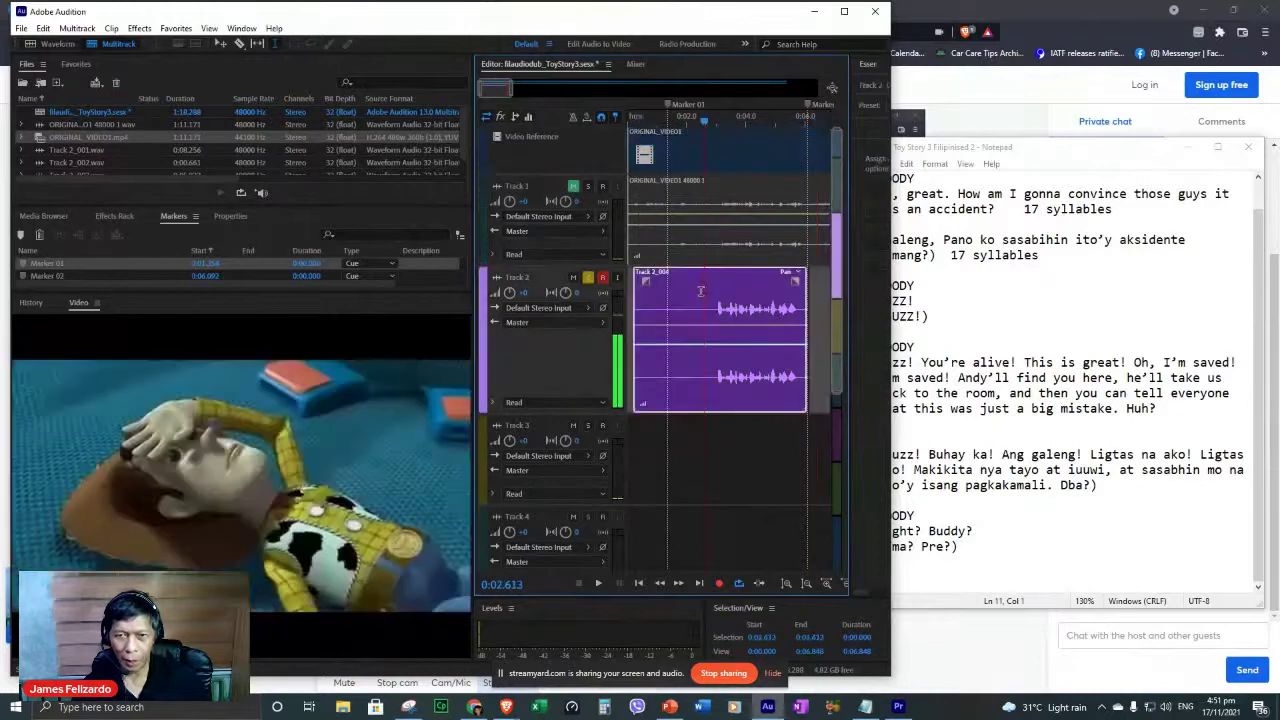
{"action": "key", "text": "ctrl+z"}
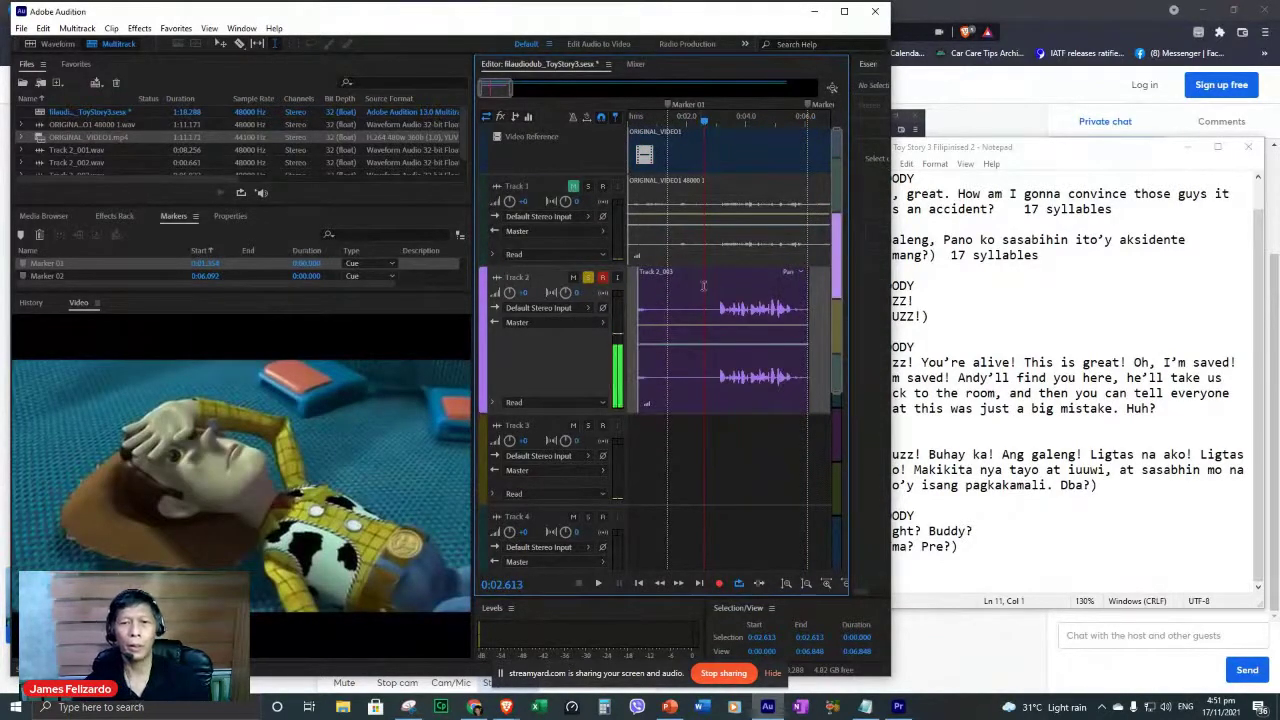
{"action": "left_click", "coordinate": [704, 286]}
{"action": "key", "text": "ctrl+shift+z"}
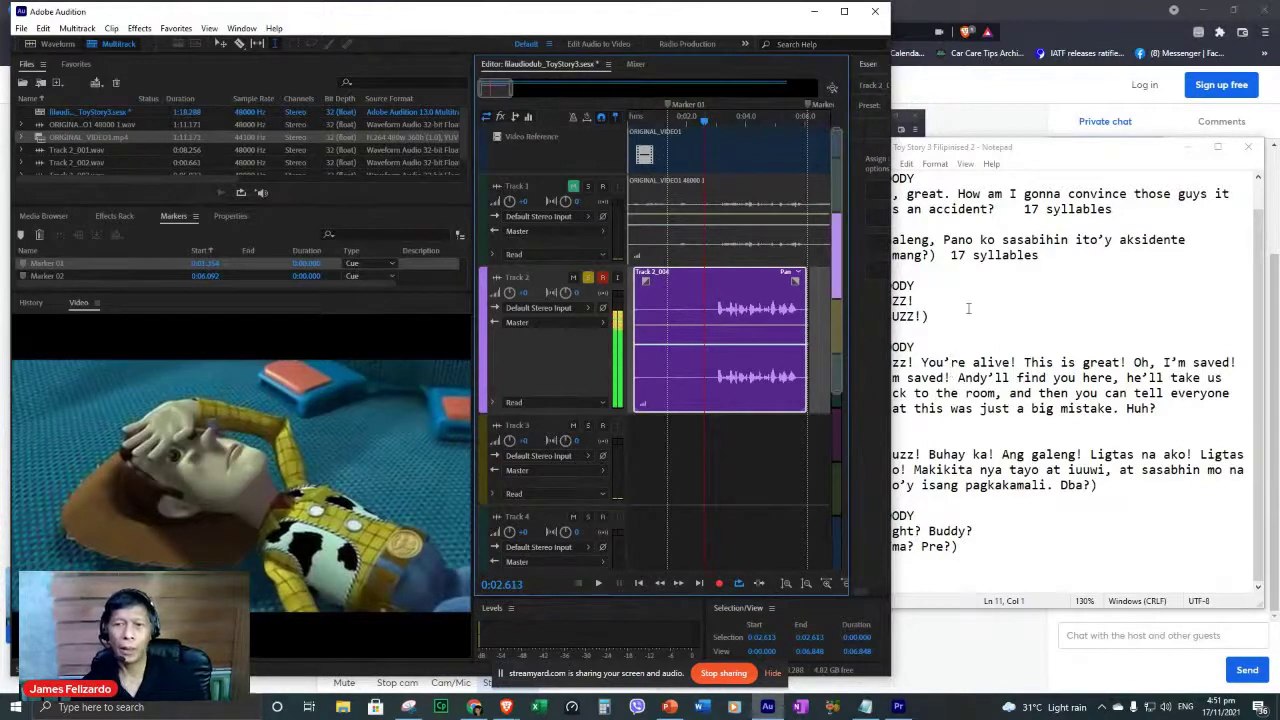
Highlight the "17 syllables" note after the Filipino version of Woody's first line in the Notepad script.
{"action": "left_click_drag", "start_coordinate": [1045, 256], "coordinate": [1015, 258]}
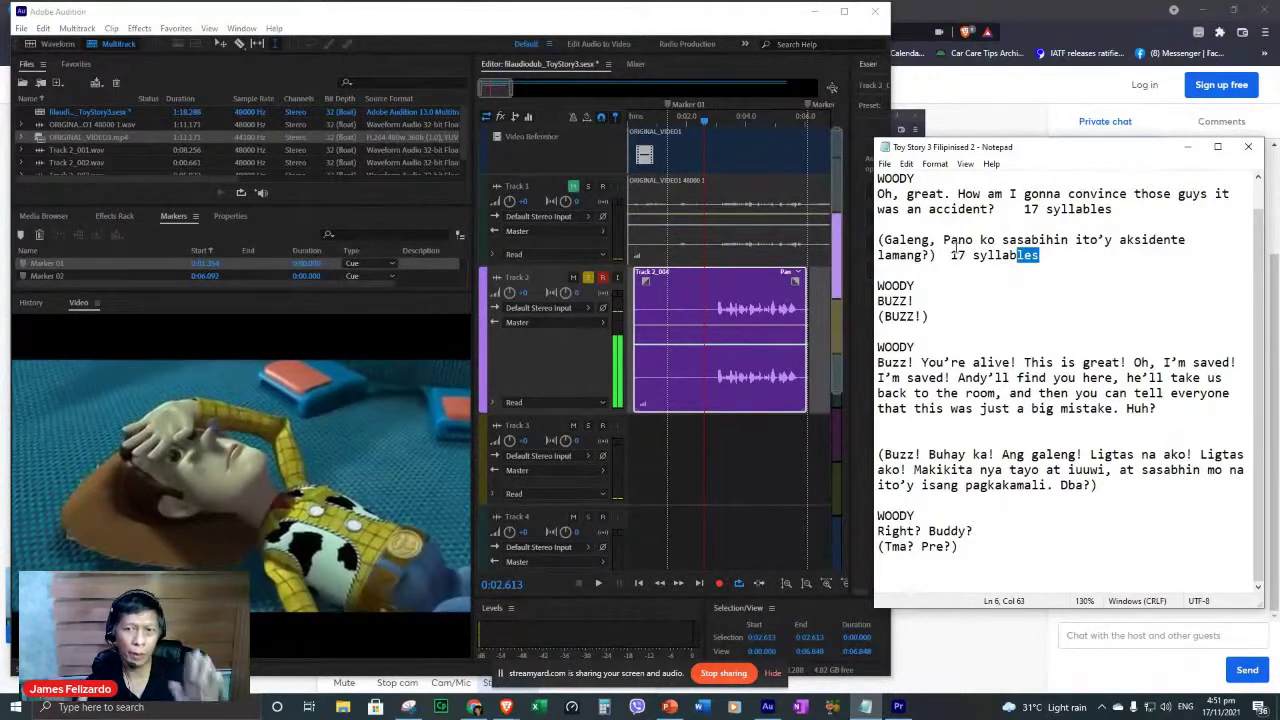
{"action": "left_click", "coordinate": [1055, 271]}
{"action": "left_click_drag", "start_coordinate": [1042, 255], "coordinate": [950, 255]}
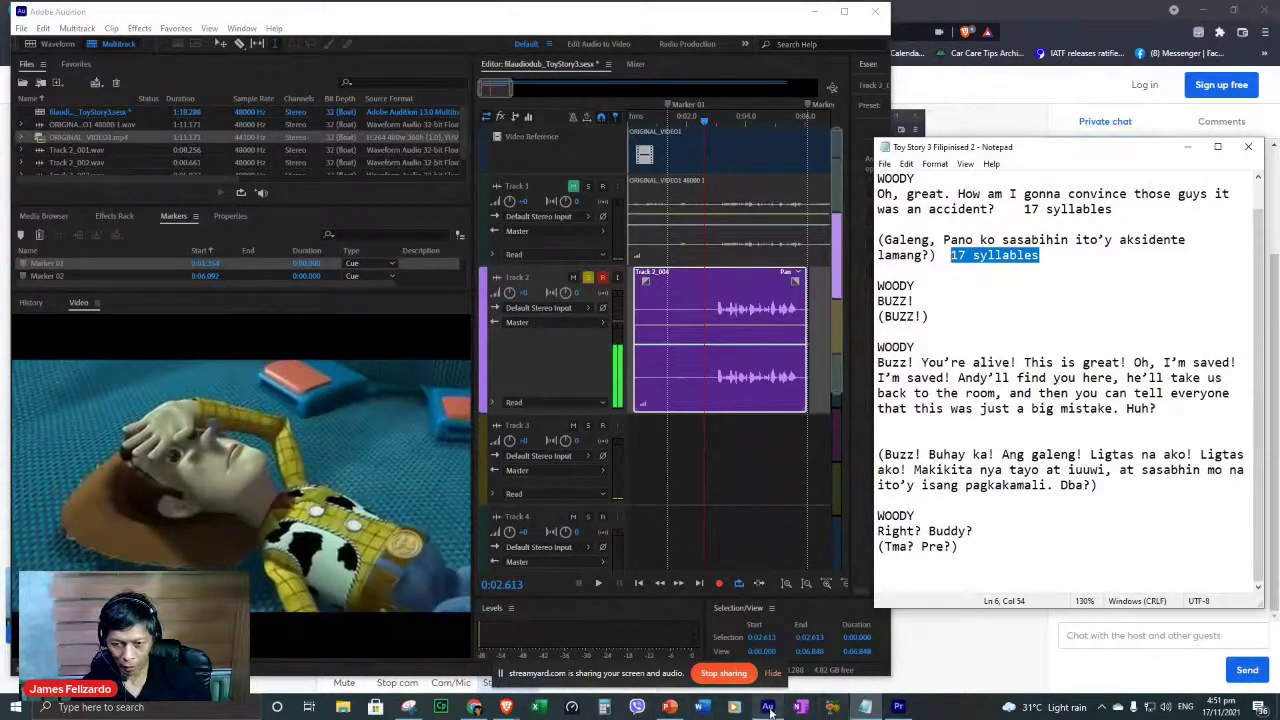
Switch to PowerPoint and show slide 9, "Using Automatic Speech Alignment in Audition".
{"action": "left_click", "coordinate": [670, 707]}
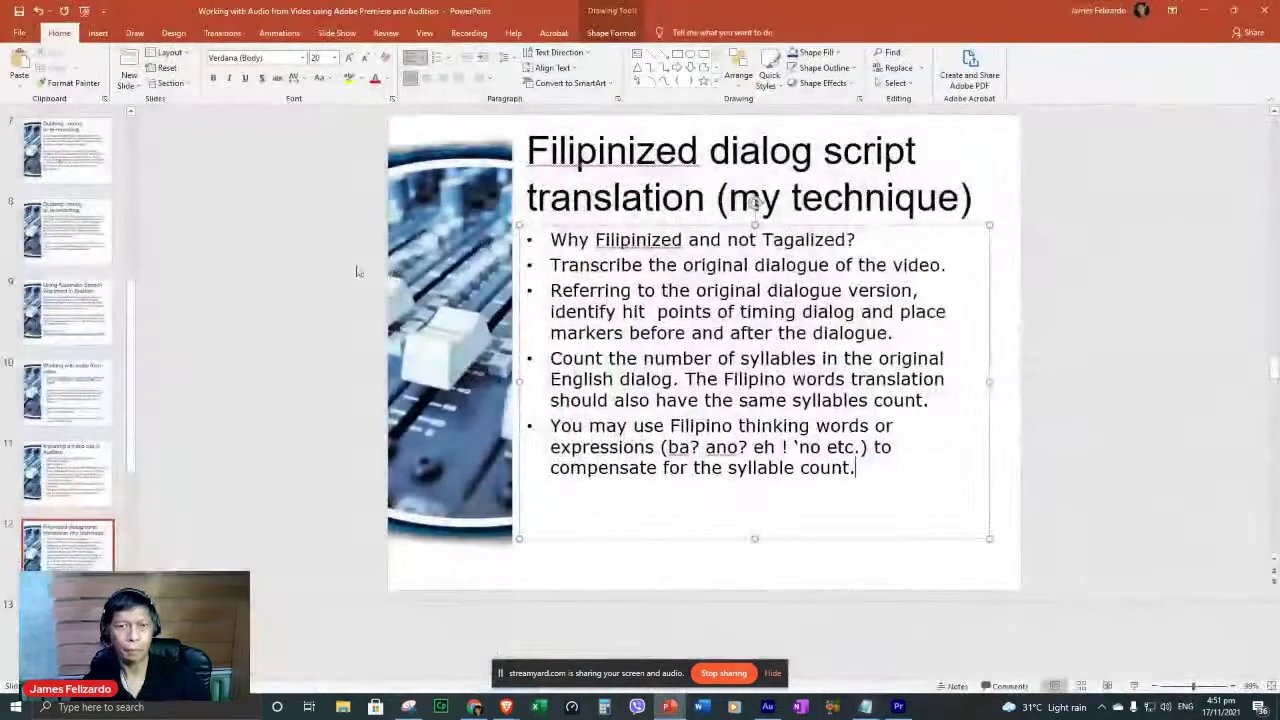
{"action": "left_click", "coordinate": [78, 450]}
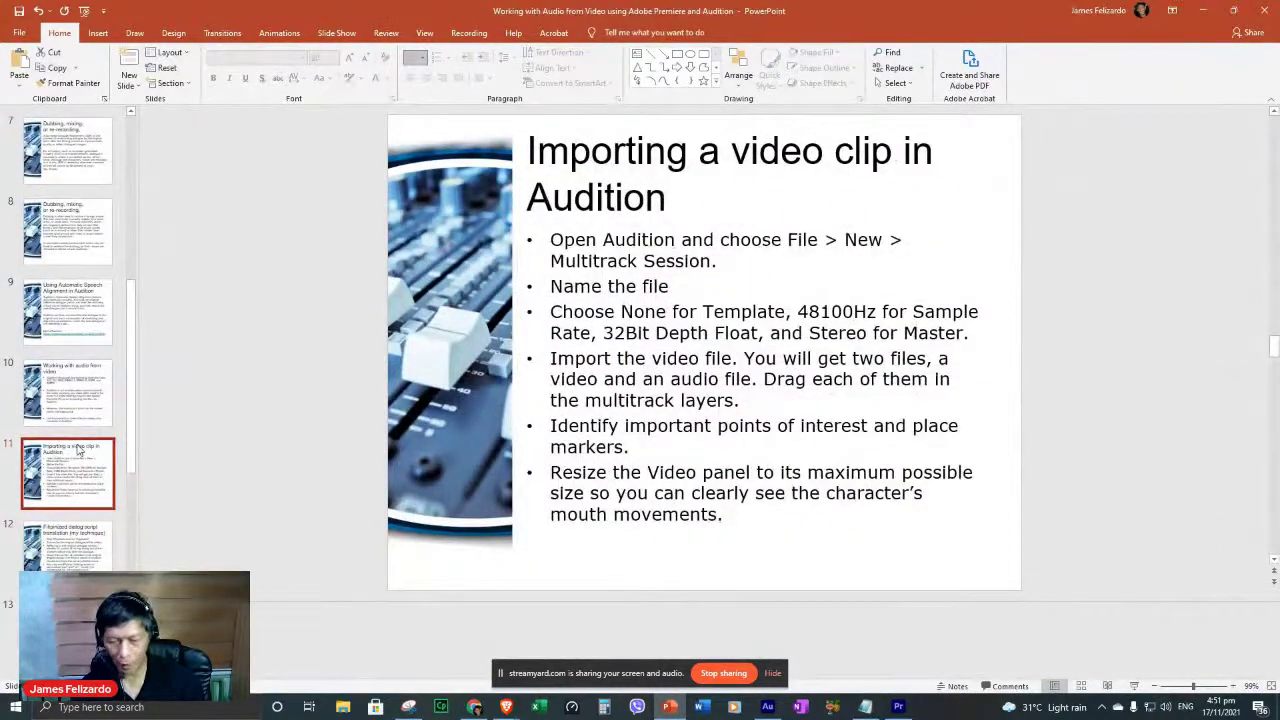
{"action": "key", "text": "Up"}
{"action": "key", "text": "Up"}
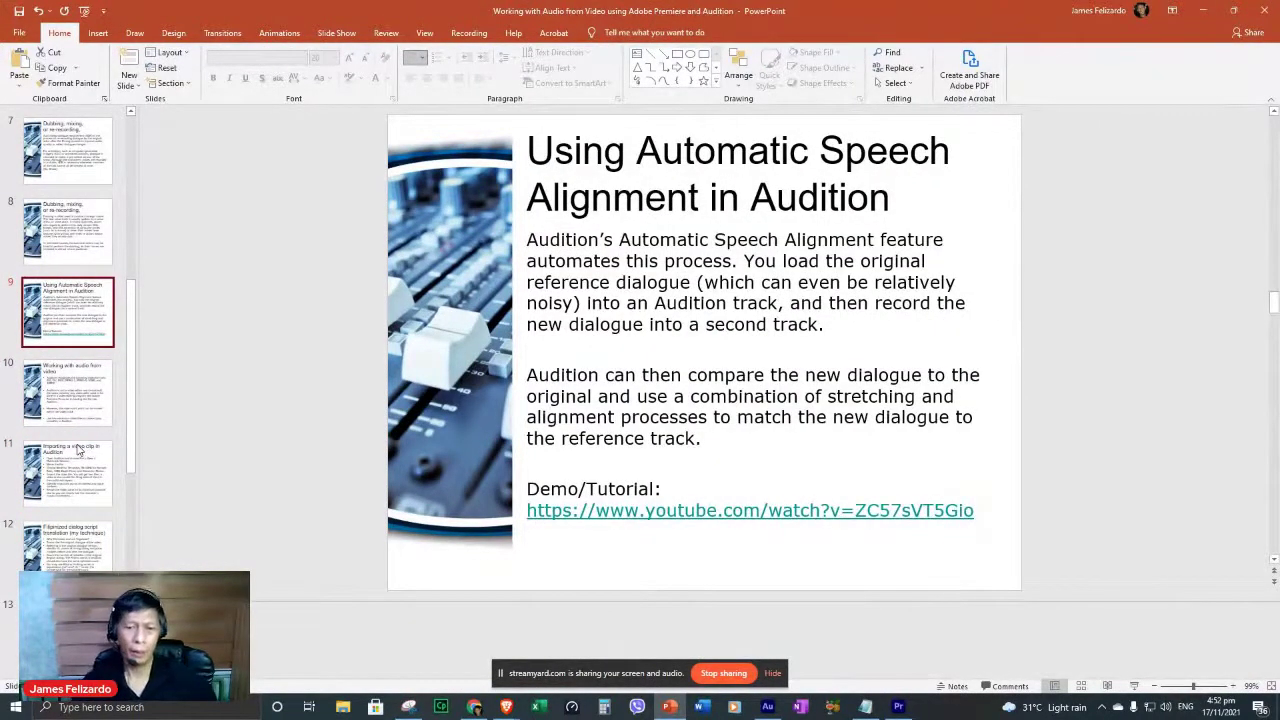
Open the Demo/Tutorial link on the slide and play the Automatic Speech Alignment video on YouTube.
{"action": "left_click", "coordinate": [720, 517], "text": "ctrl"}
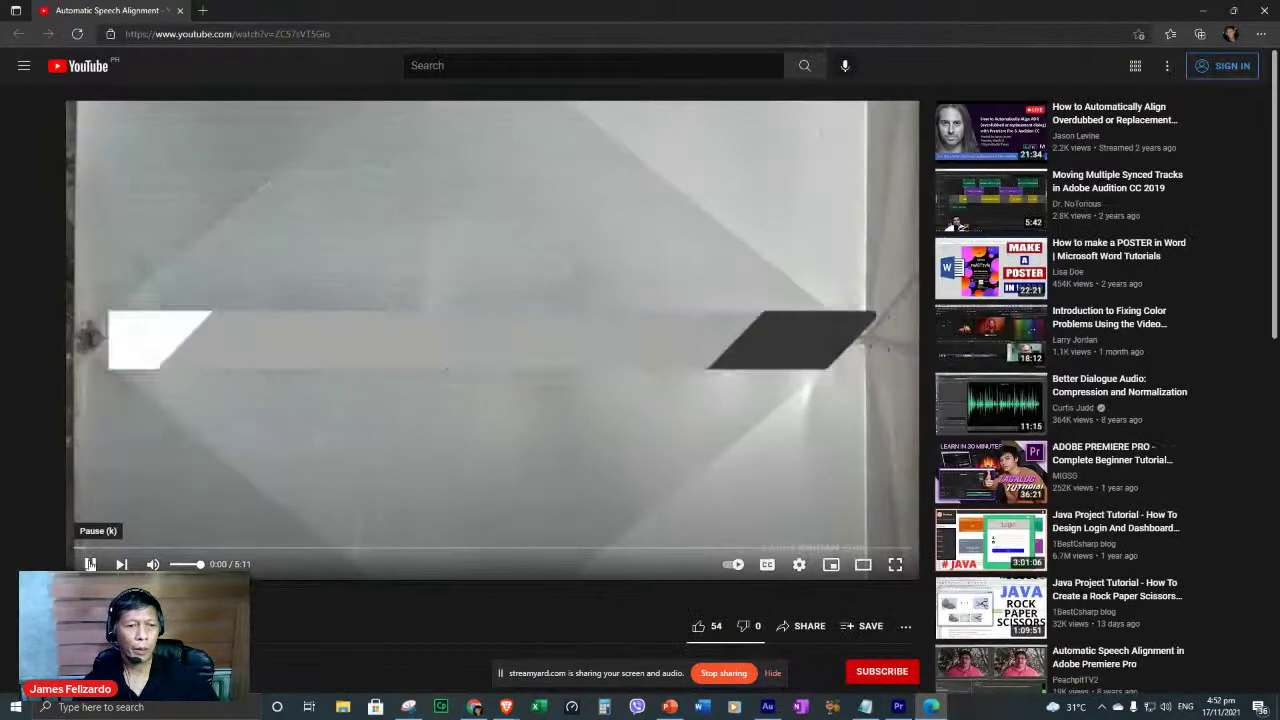
{"action": "left_click", "coordinate": [89, 564]}
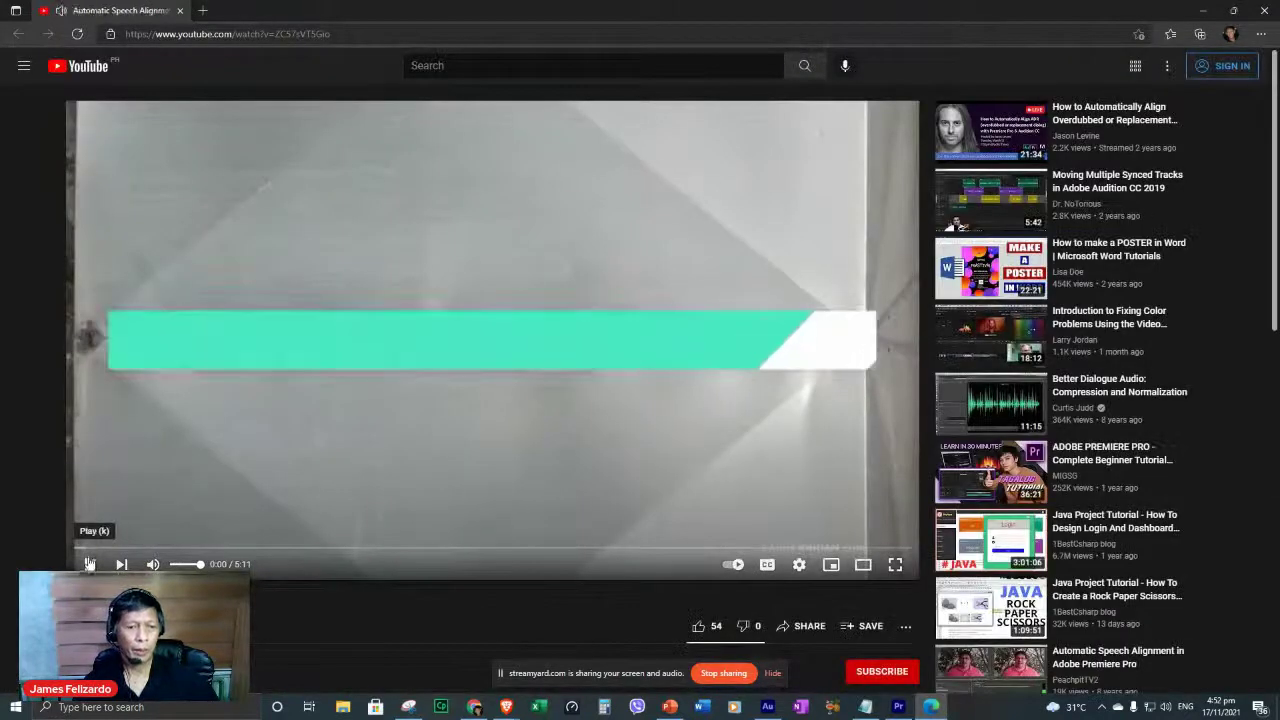
{"action": "left_click", "coordinate": [89, 564]}
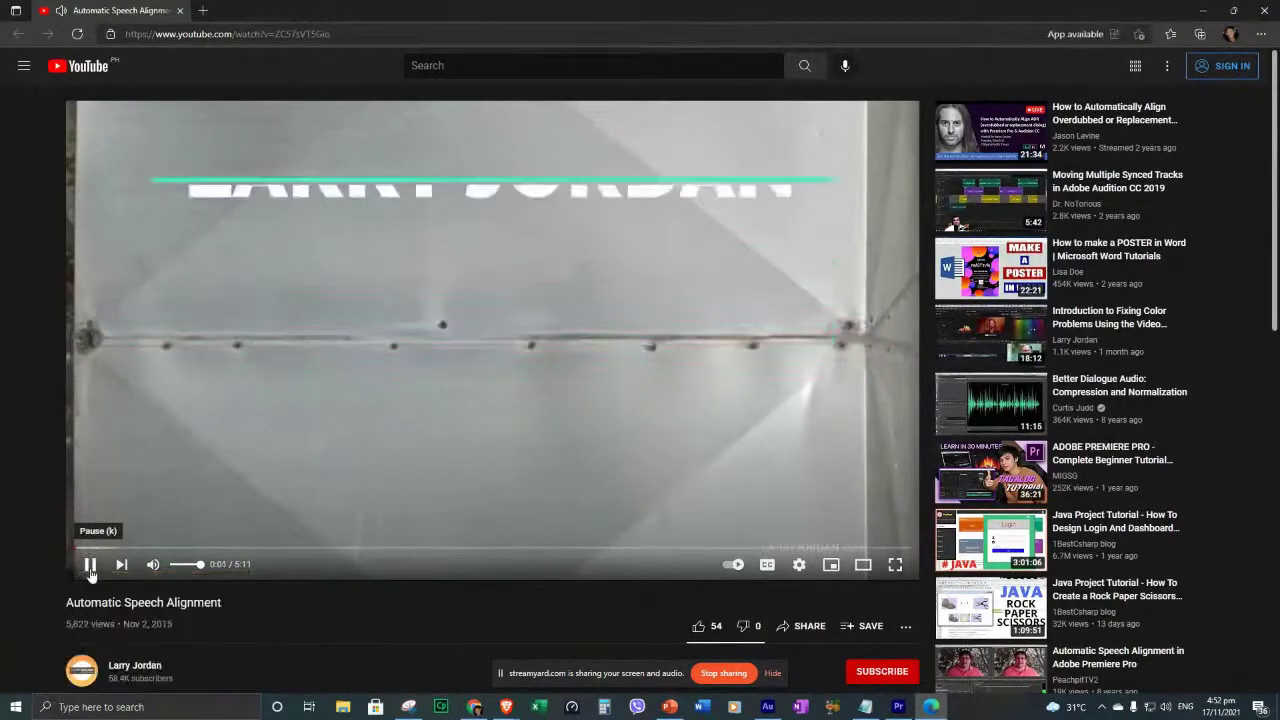
{"action": "left_click", "coordinate": [1233, 10]}
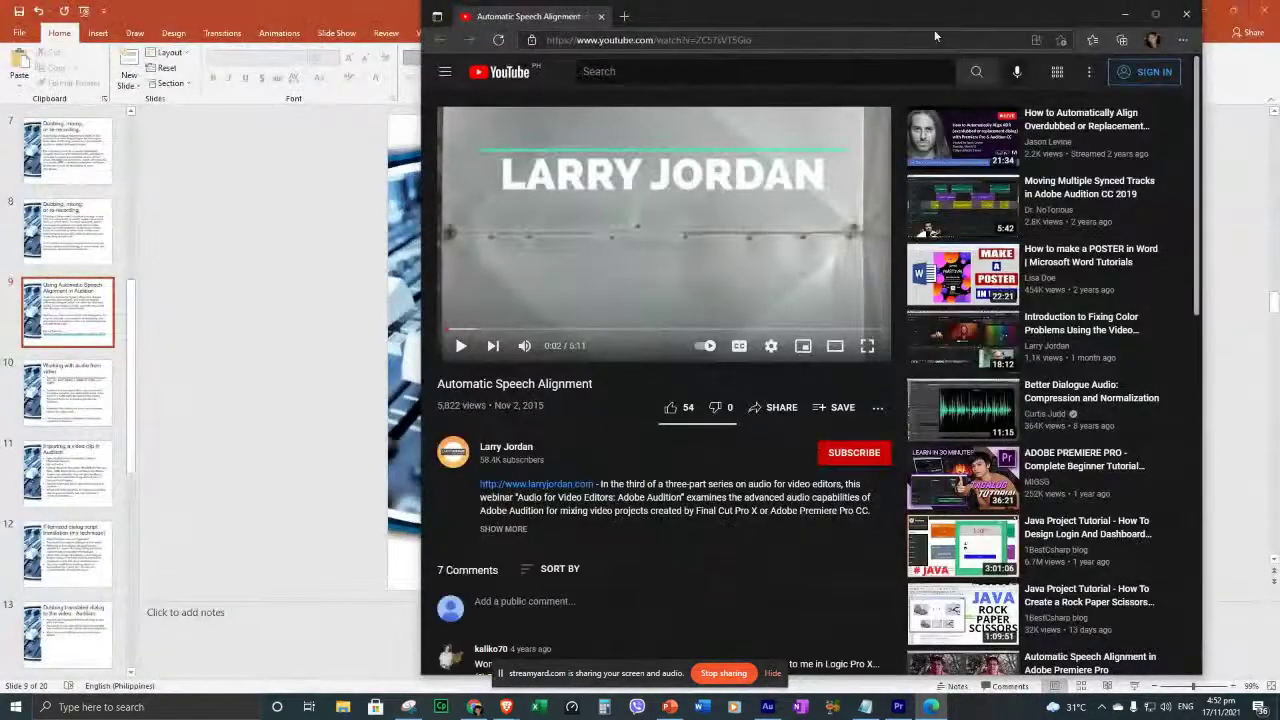
{"action": "left_click_drag", "start_coordinate": [934, 18], "coordinate": [624, 18]}
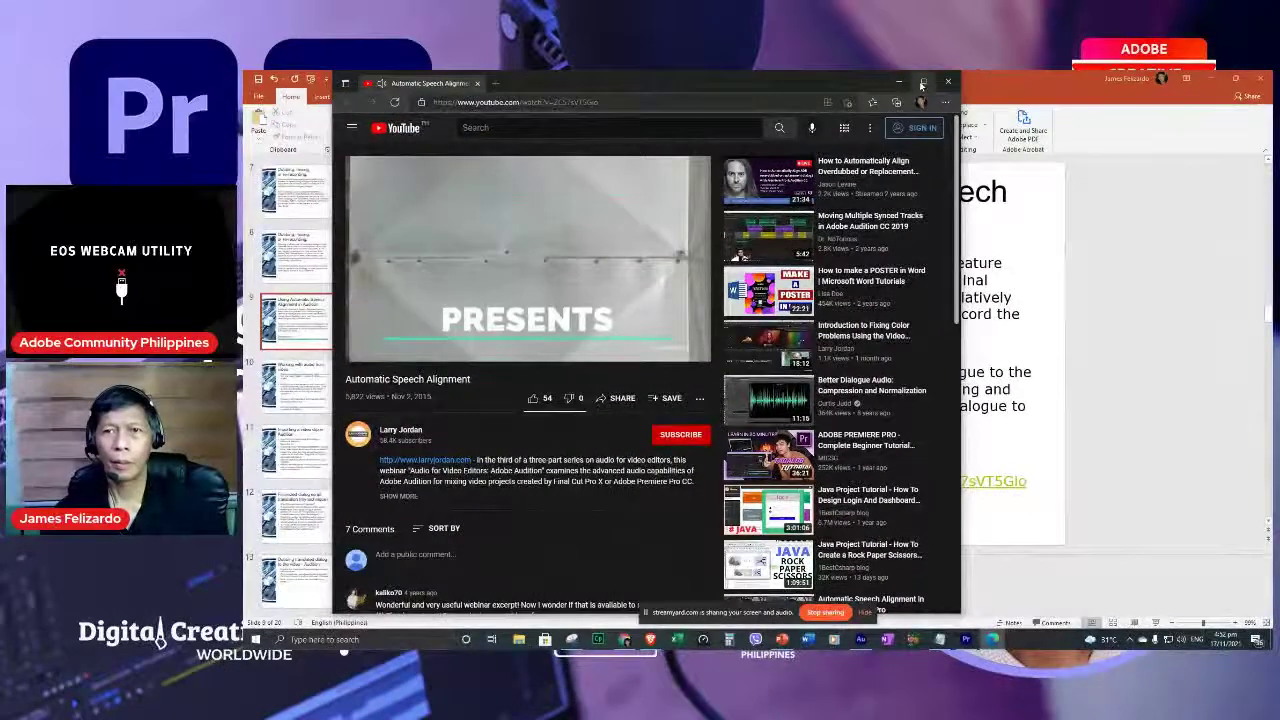
{"action": "left_click", "coordinate": [922, 82]}
Pause the Automatic Speech Alignment video, switch it to full screen and resume playing it.
{"action": "key", "text": "space"}
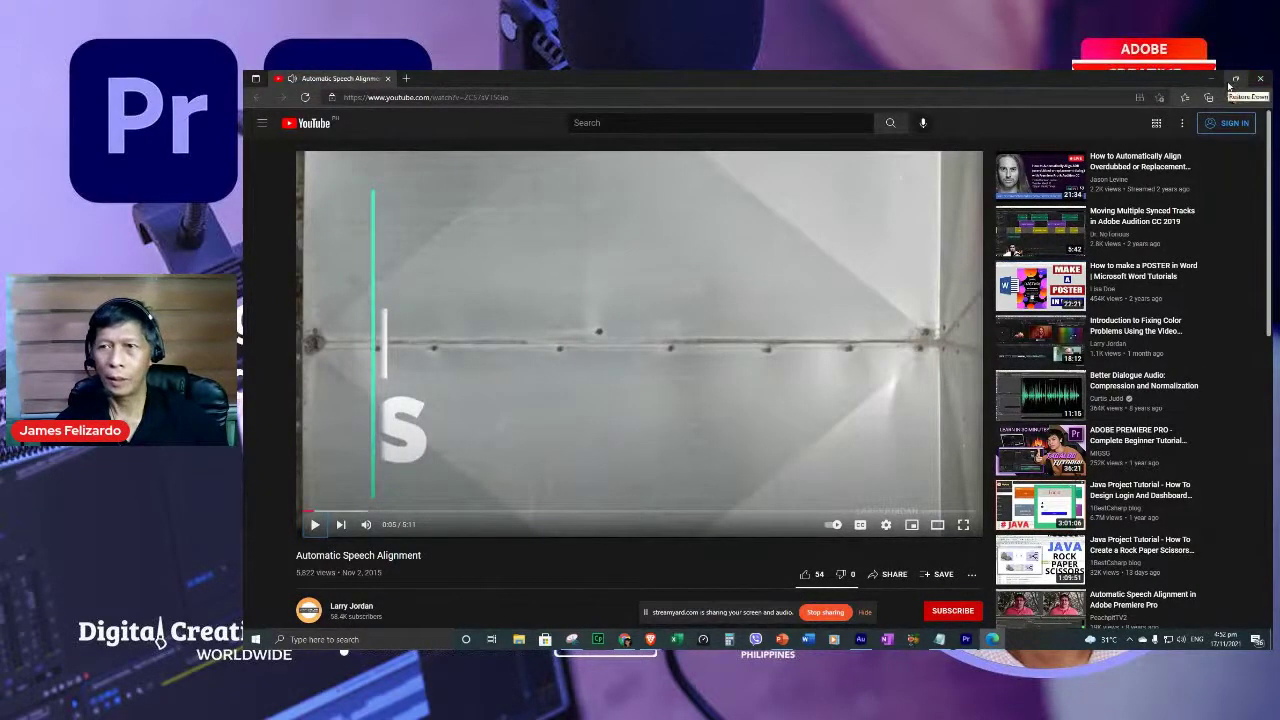
{"action": "key", "text": "f"}
{"action": "key", "text": "space"}
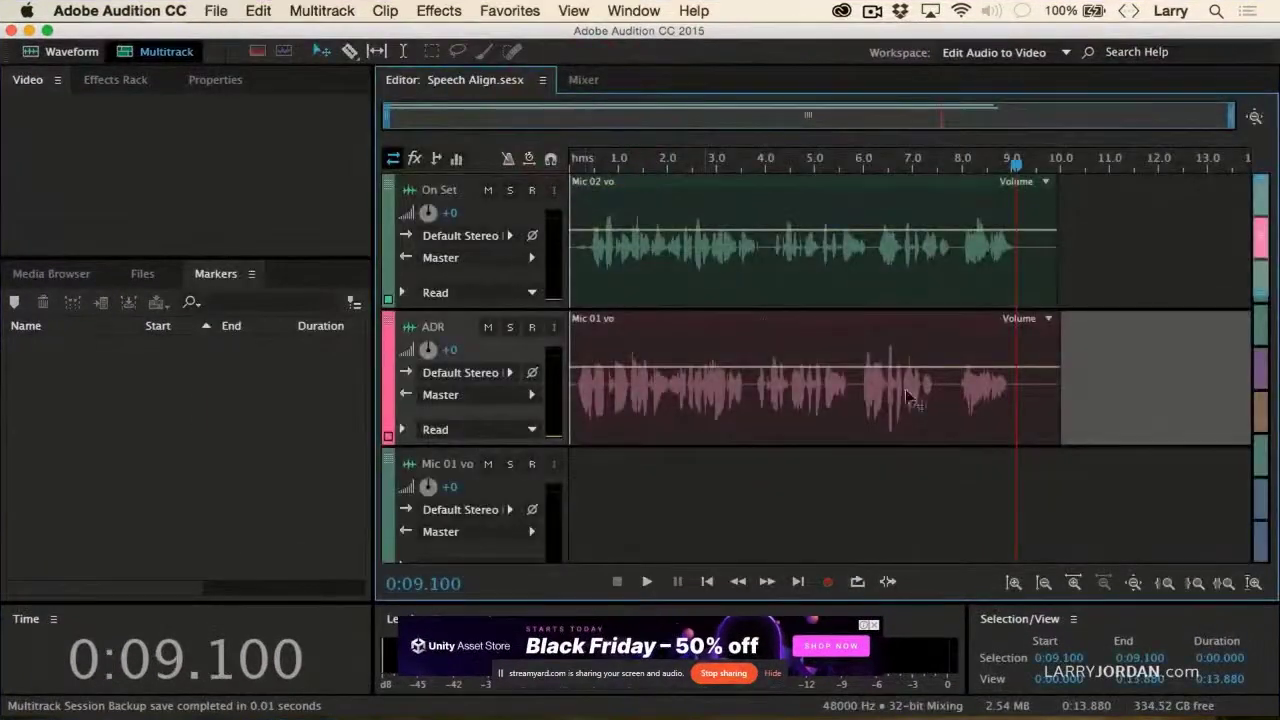
Solo the On Set track, play it from 0:00.391, and turn its solo off after stopping.
{"action": "left_click", "coordinate": [510, 190]}
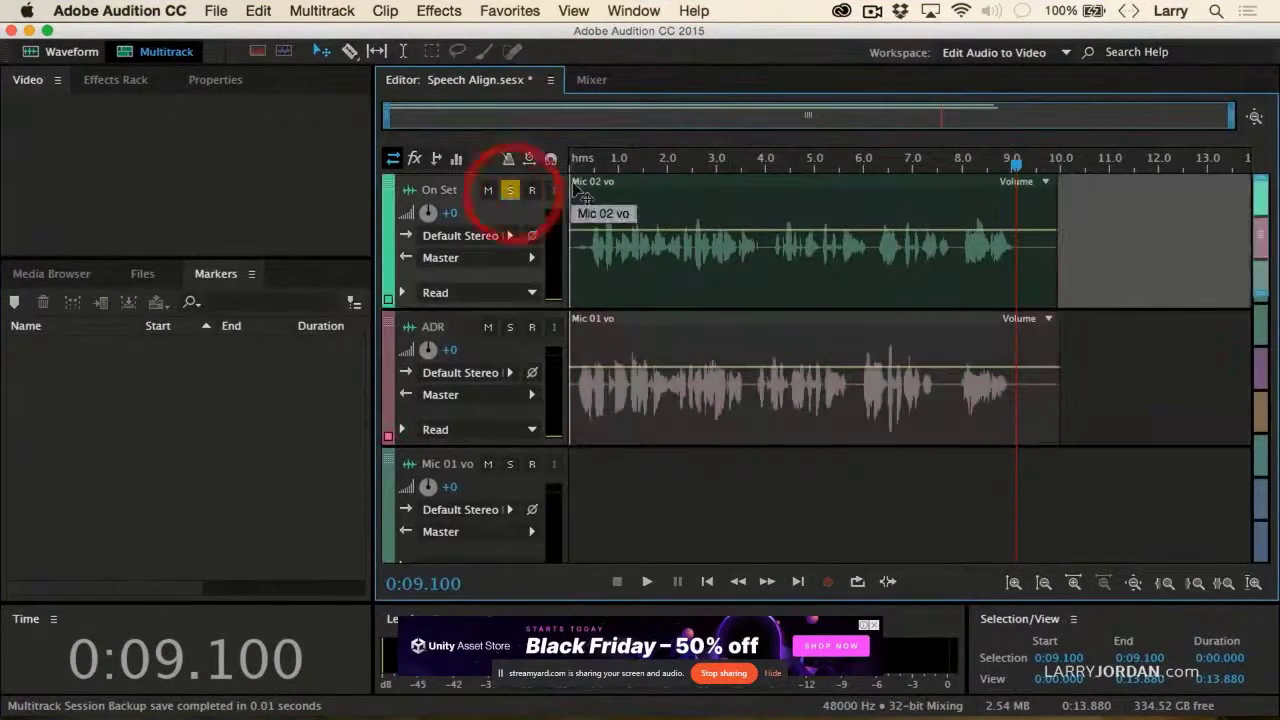
{"action": "left_click", "coordinate": [588, 160]}
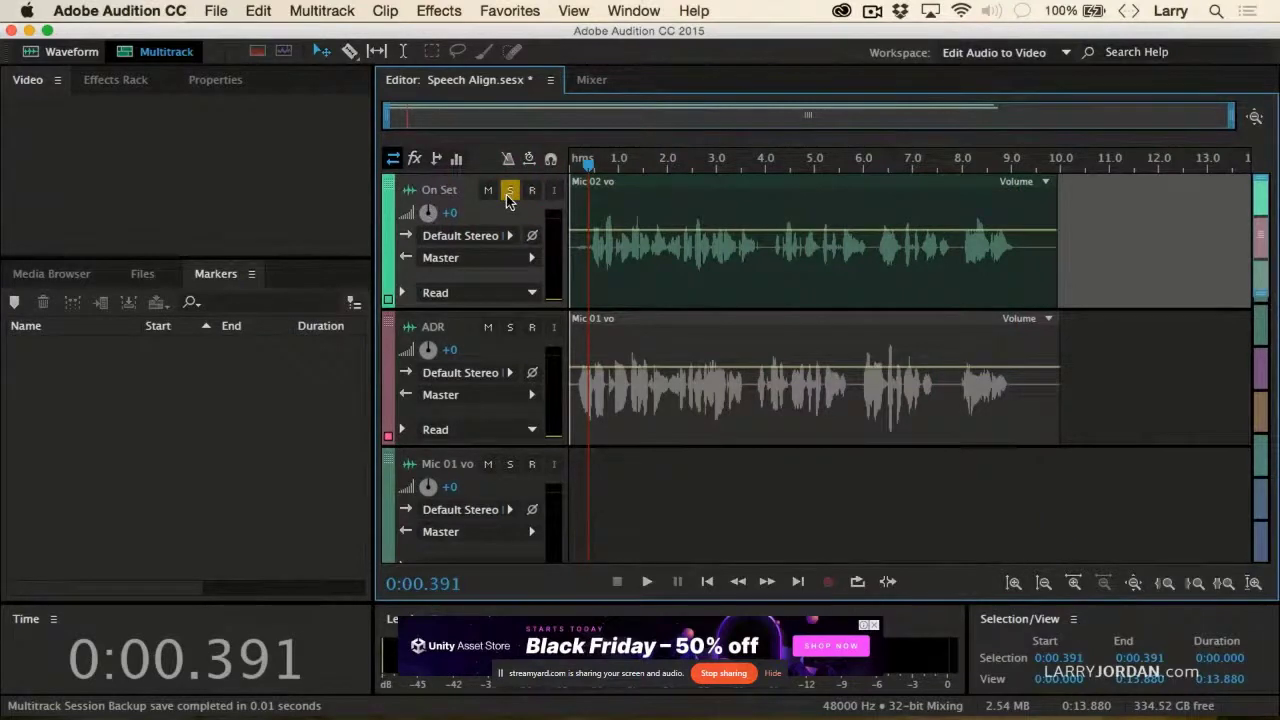
{"action": "key", "text": "space"}
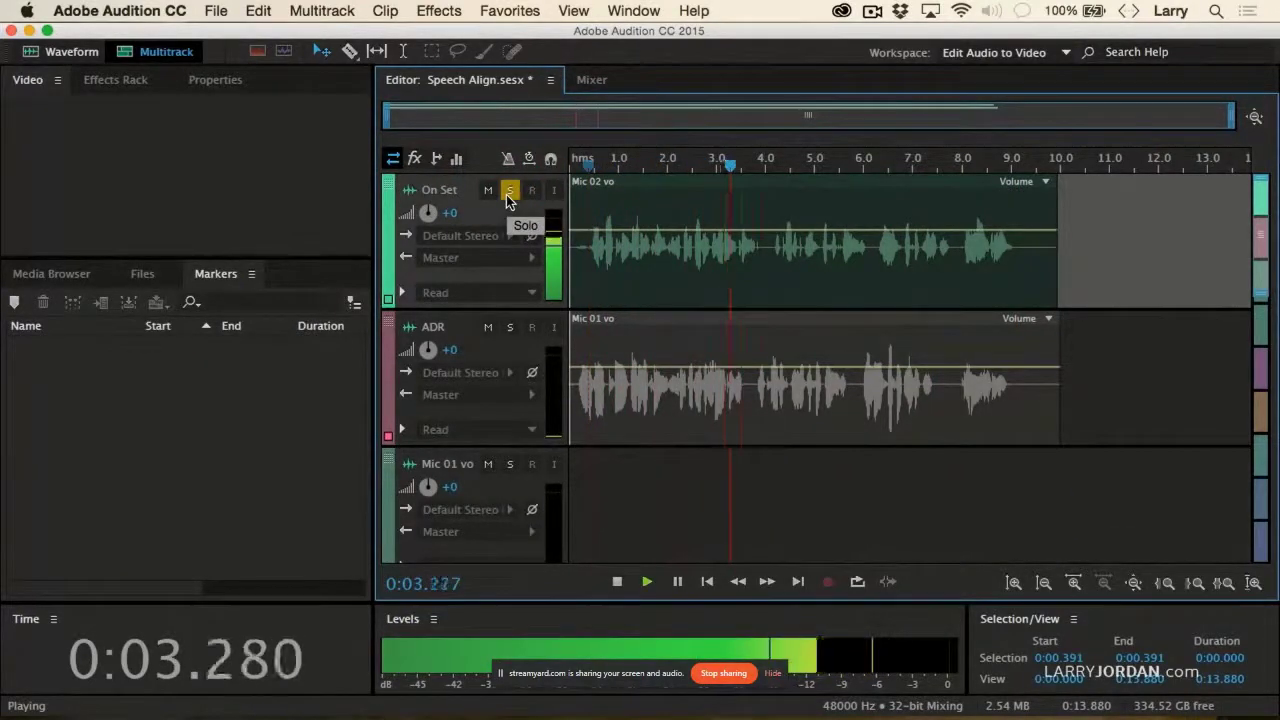
{"action": "key", "text": "space"}
{"action": "left_click", "coordinate": [509, 192]}
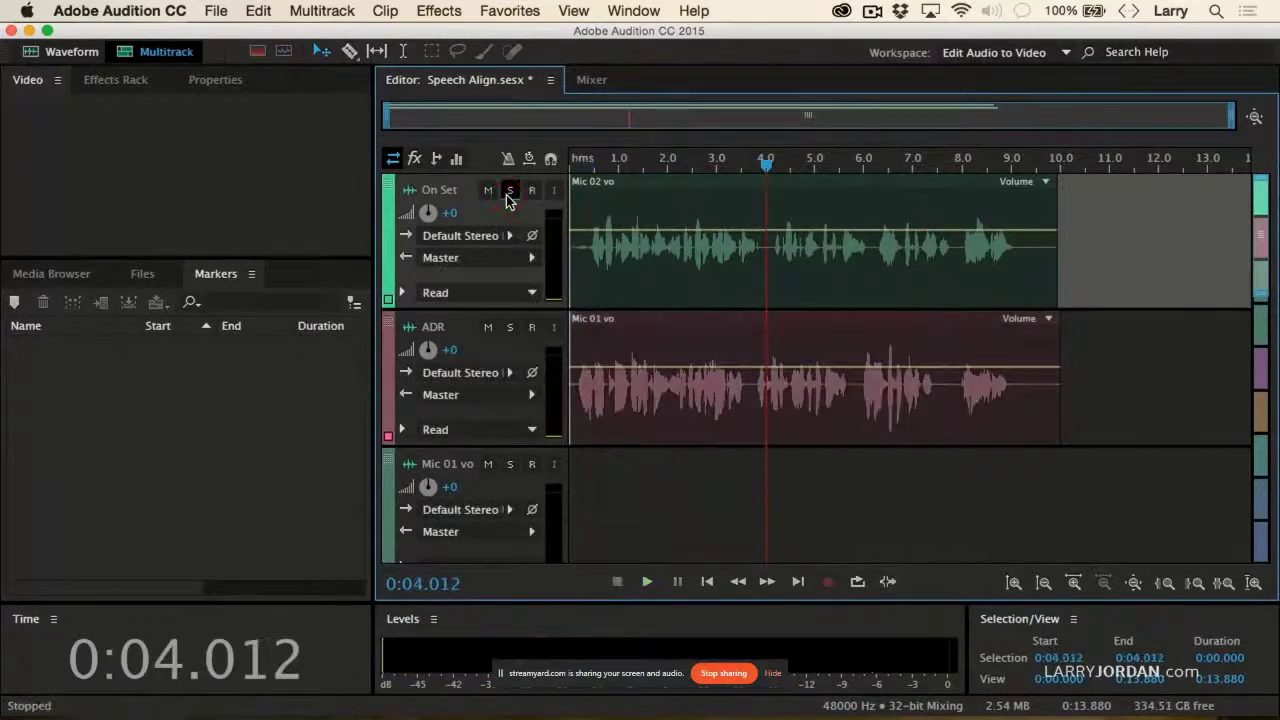
Solo the ADR track and play it from the beginning of the session.
{"action": "left_click", "coordinate": [509, 329]}
{"action": "key", "text": "Home"}
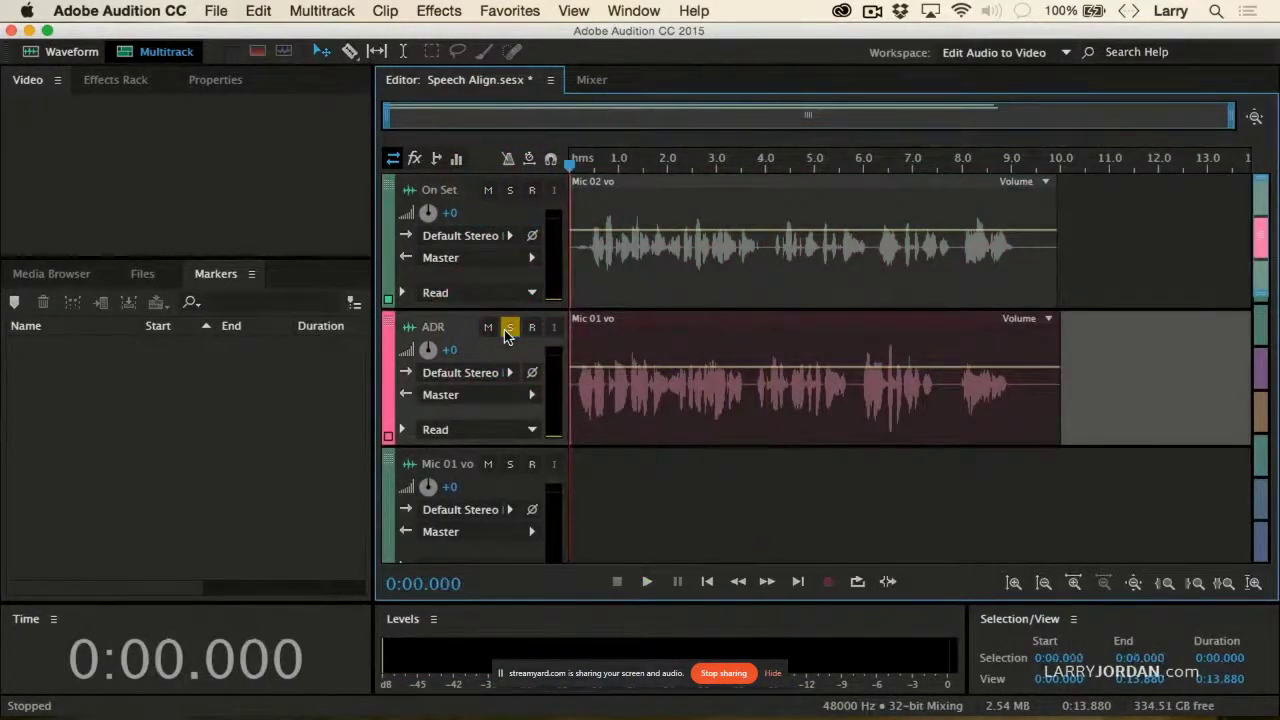
{"action": "key", "text": "space"}
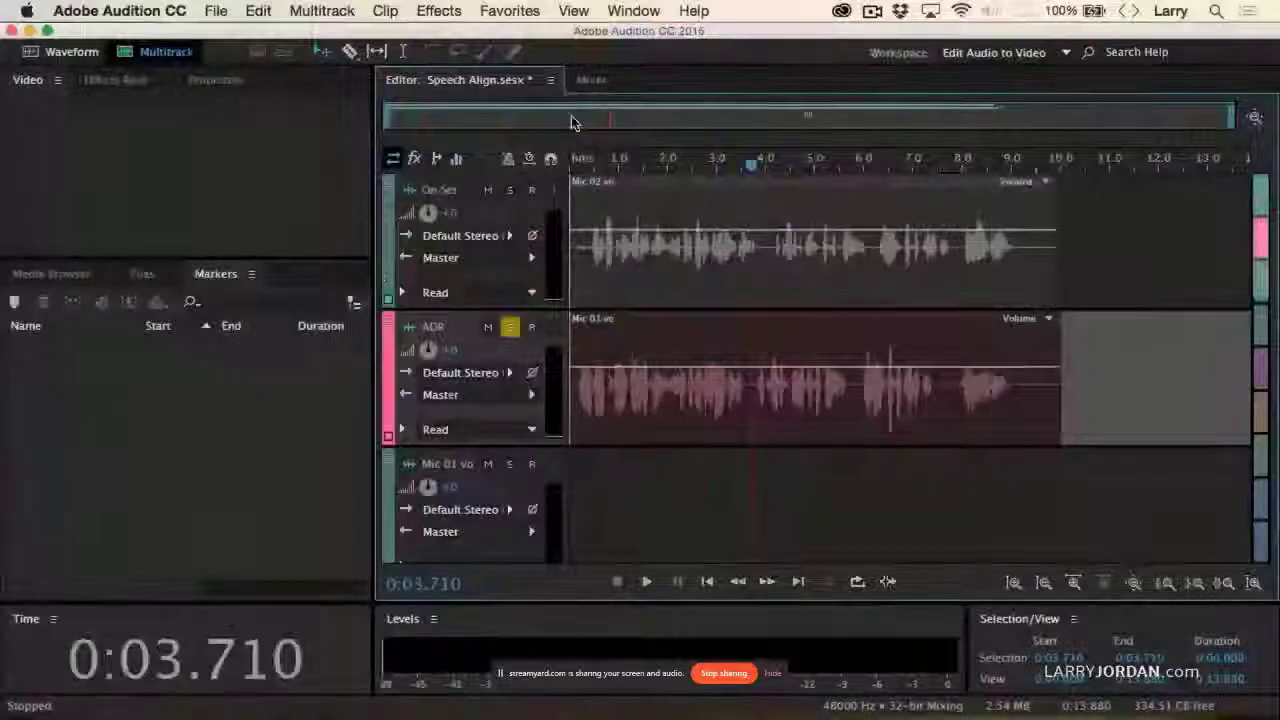
Turn off the ADR track's solo and play the On Set and ADR tracks together from 0:00.035.
{"action": "left_click", "coordinate": [510, 330]}
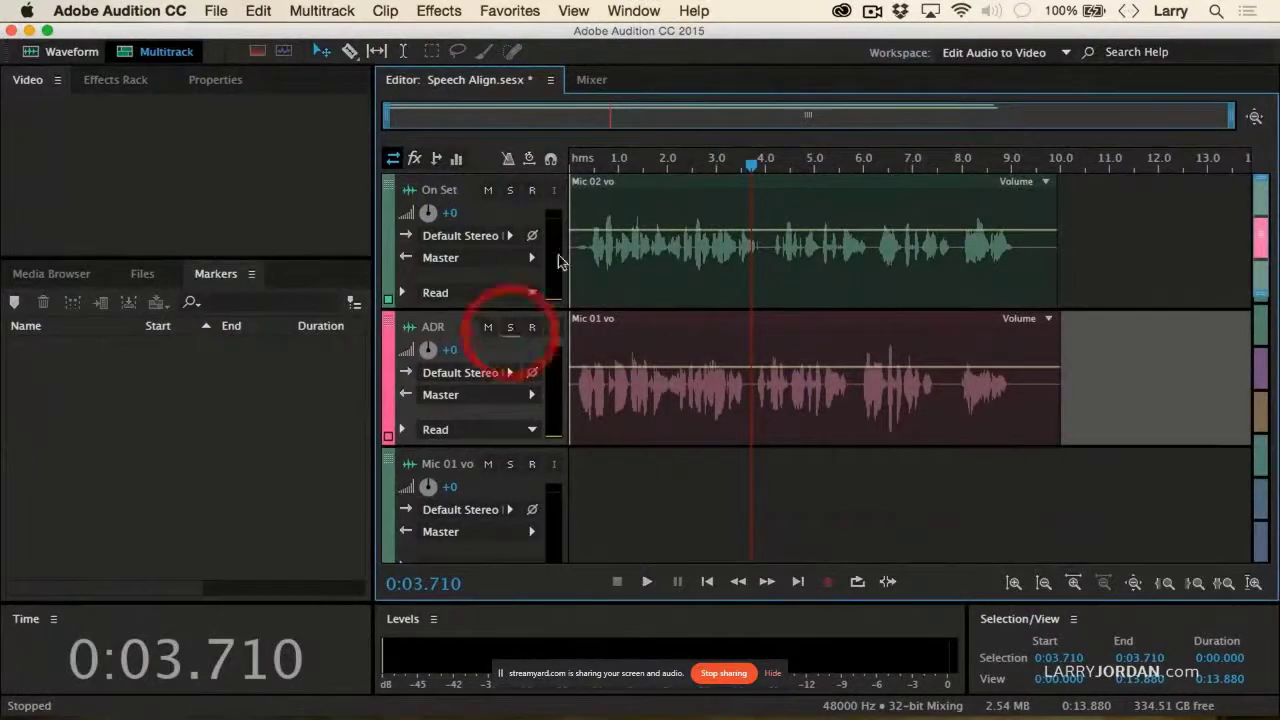
{"action": "left_click", "coordinate": [573, 165]}
{"action": "key", "text": "space"}
{"action": "left_click", "coordinate": [572, 166]}
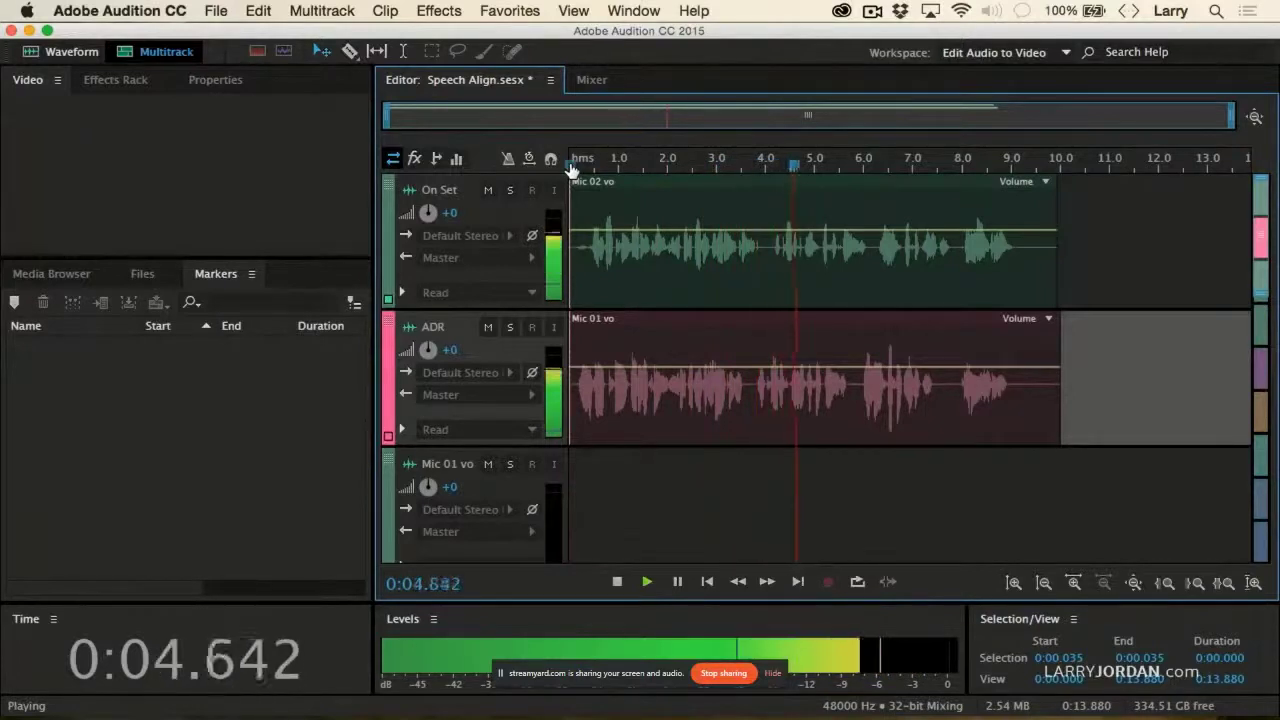
Stop playback and run Automatic Speech Alignment on the On Set and ADR clips with Mic 02 vo as reference, Tightest alignment, and a new track.
{"action": "key", "text": "space"}
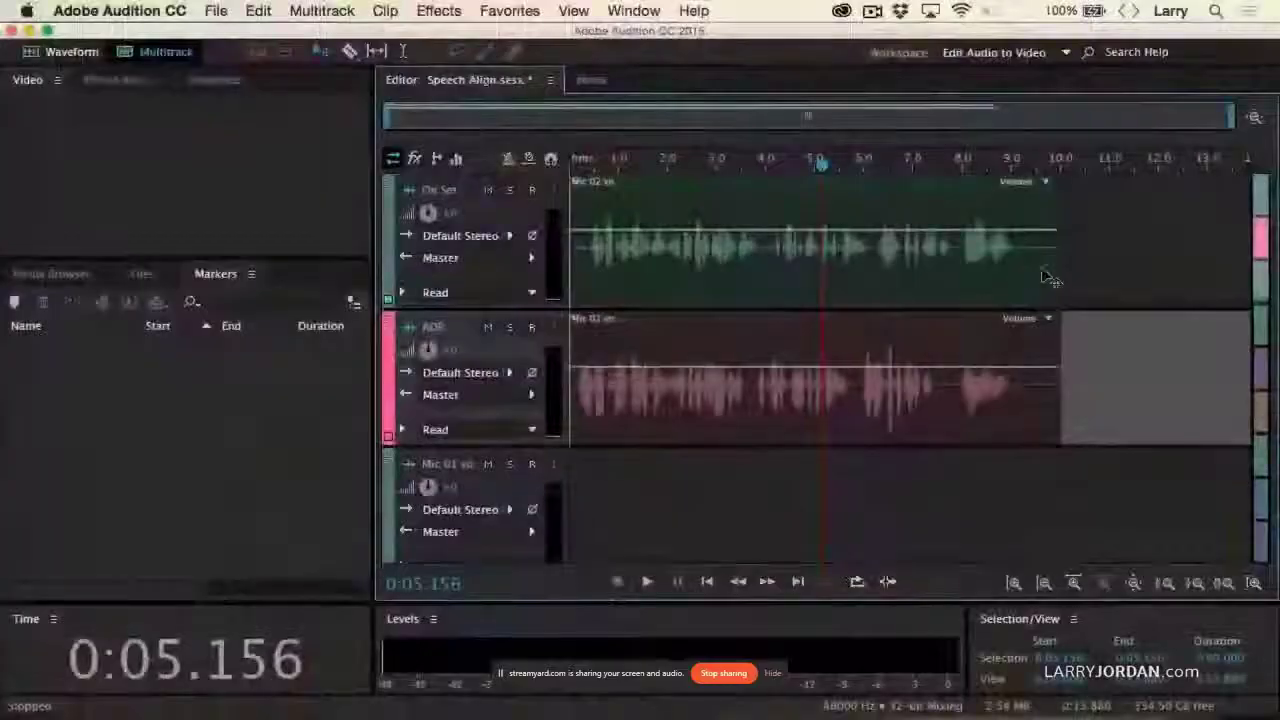
{"action": "left_click_drag", "start_coordinate": [1083, 214], "coordinate": [953, 382]}
{"action": "left_click", "coordinate": [382, 10]}
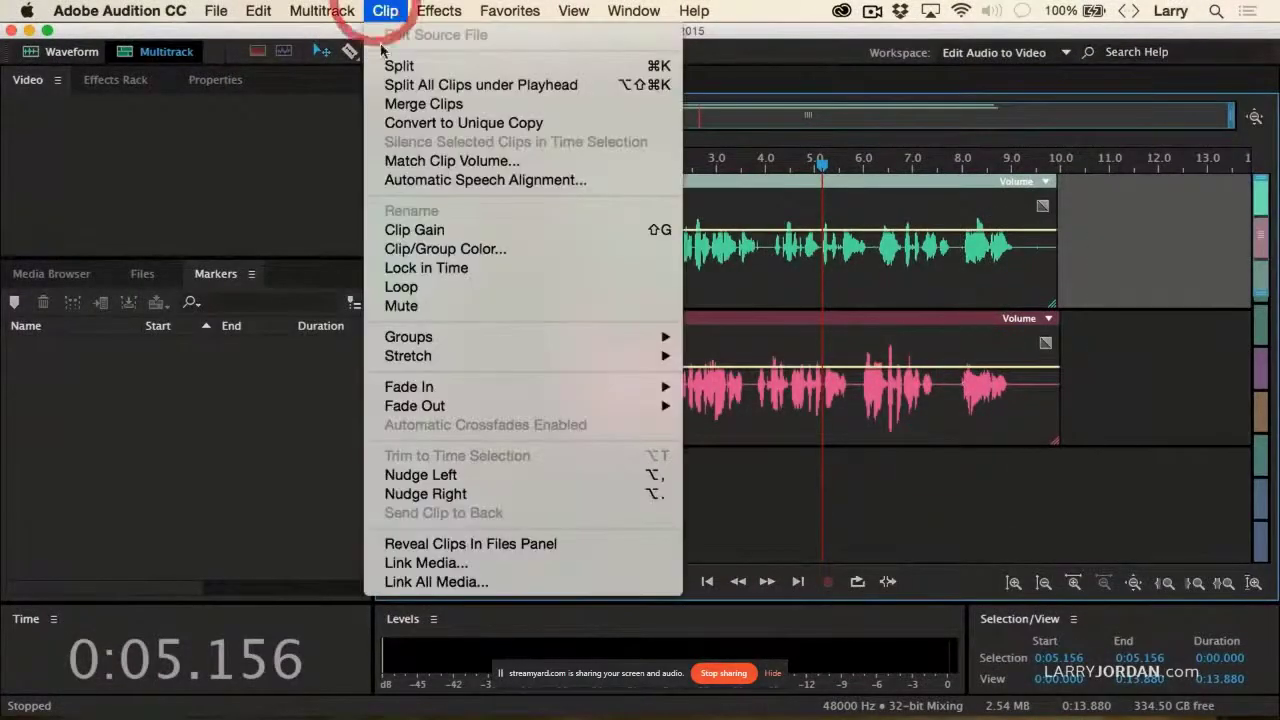
{"action": "left_click", "coordinate": [405, 183]}
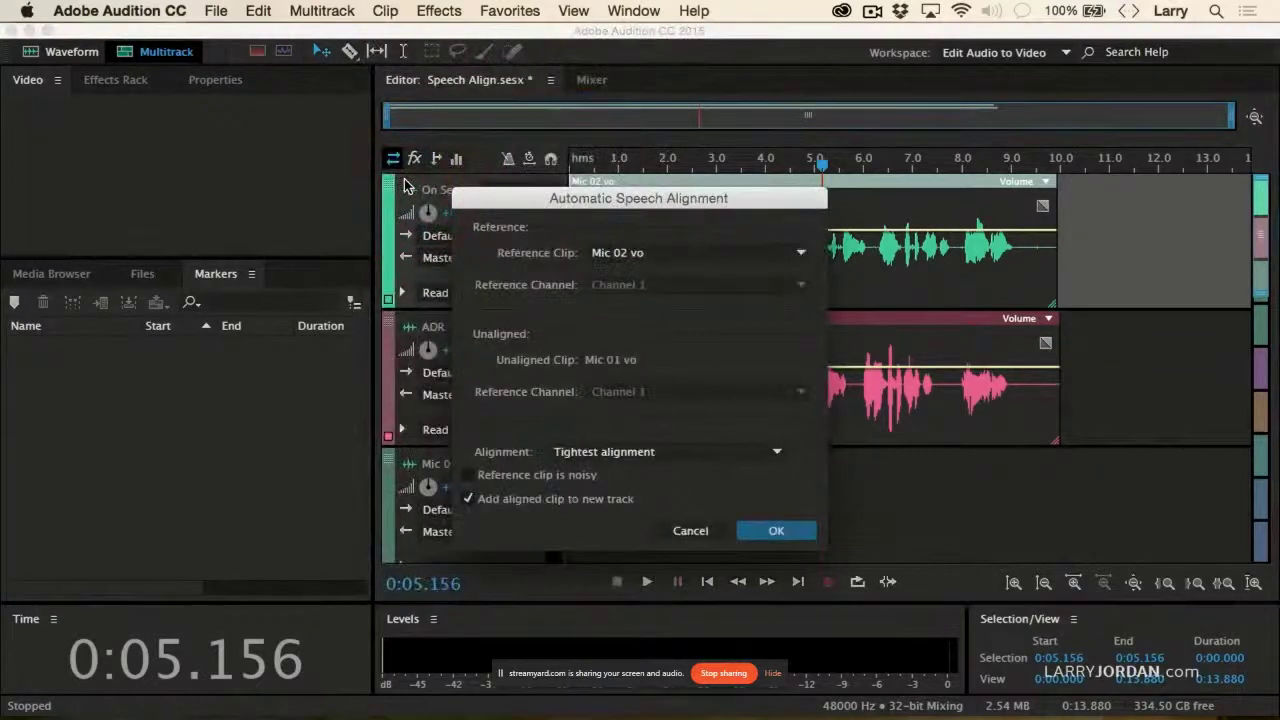
{"action": "left_click_drag", "start_coordinate": [662, 212], "coordinate": [249, 156]}
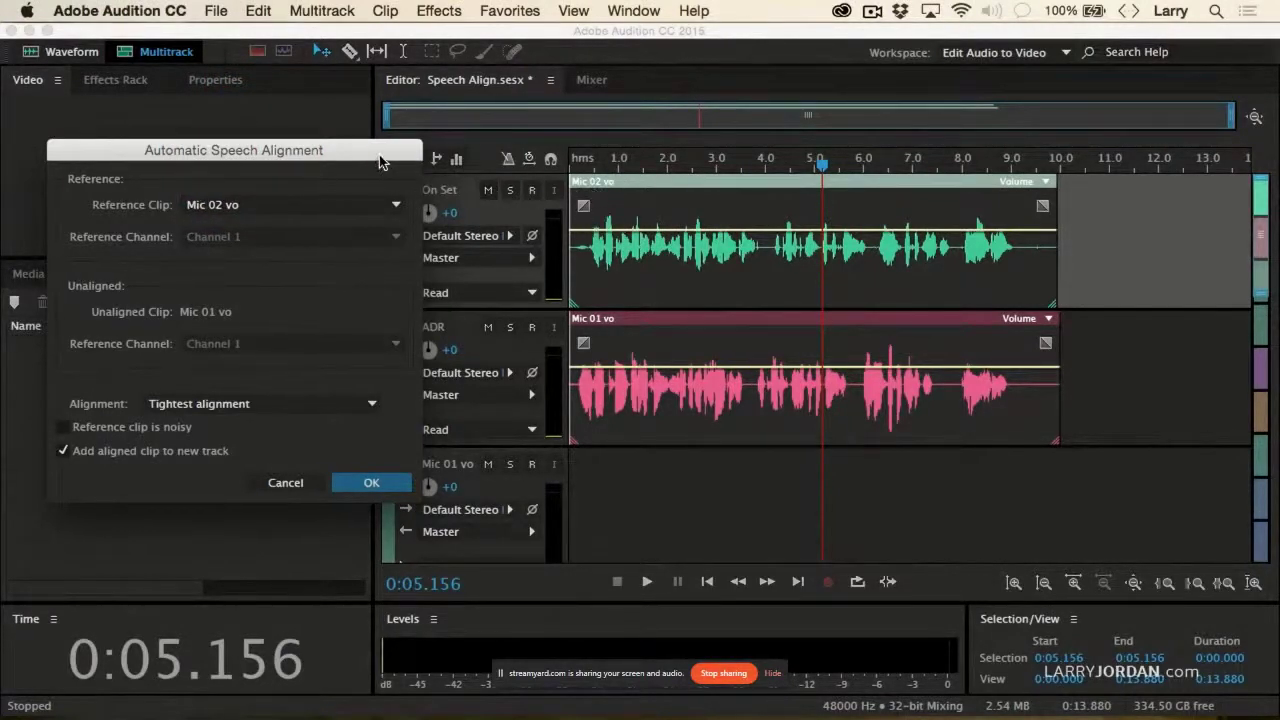
{"action": "left_click_drag", "start_coordinate": [381, 162], "coordinate": [369, 160]}
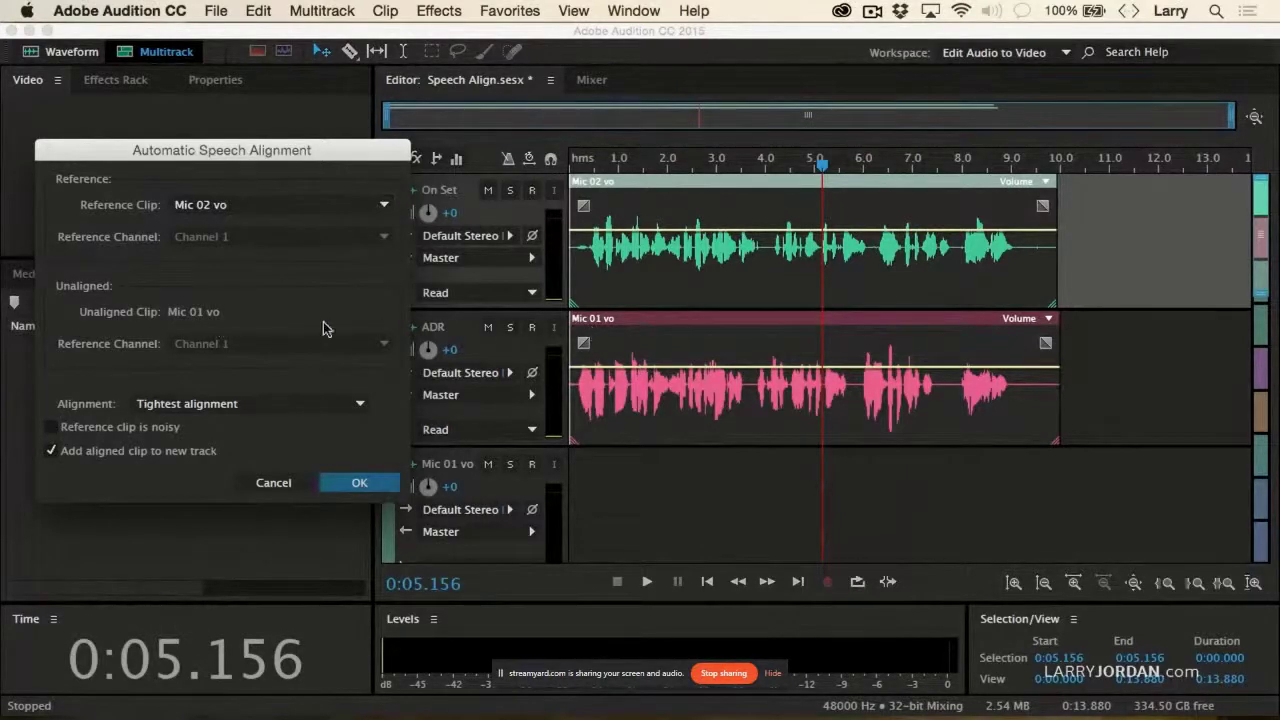
{"action": "left_click", "coordinate": [250, 405]}
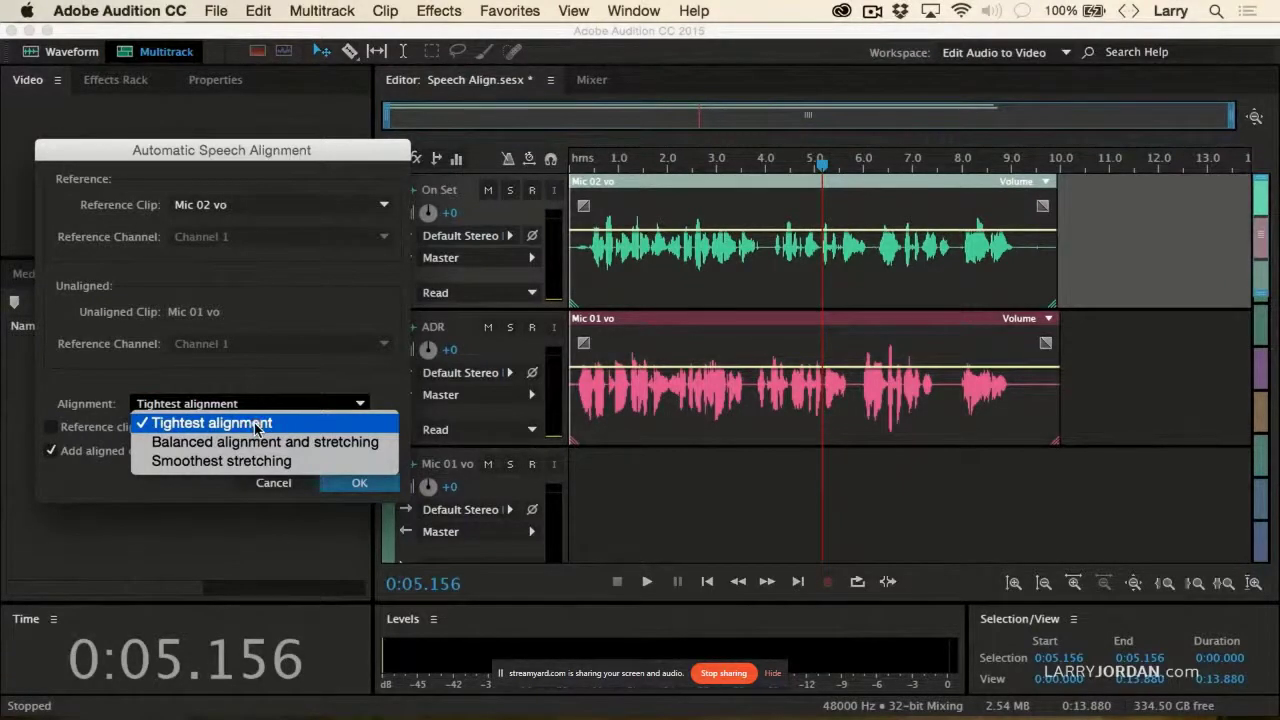
{"action": "left_click", "coordinate": [256, 424]}
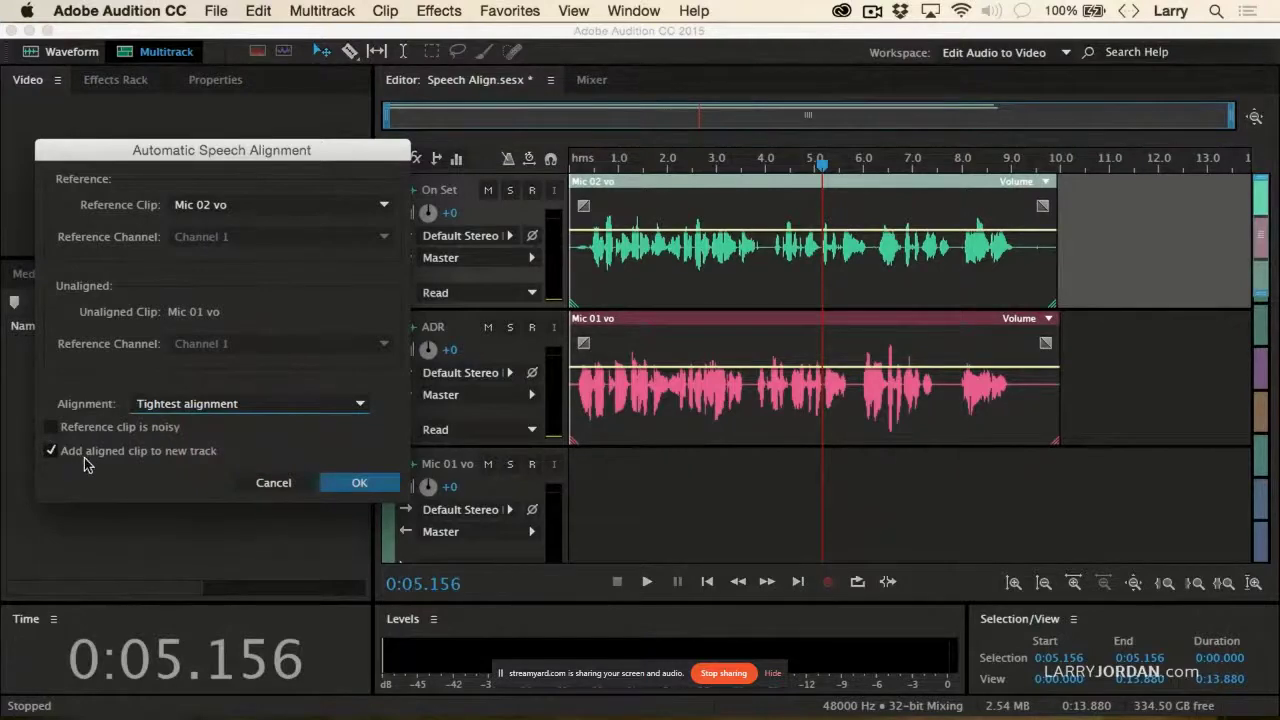
{"action": "left_click", "coordinate": [343, 490]}
{"action": "left_click", "coordinate": [345, 488]}
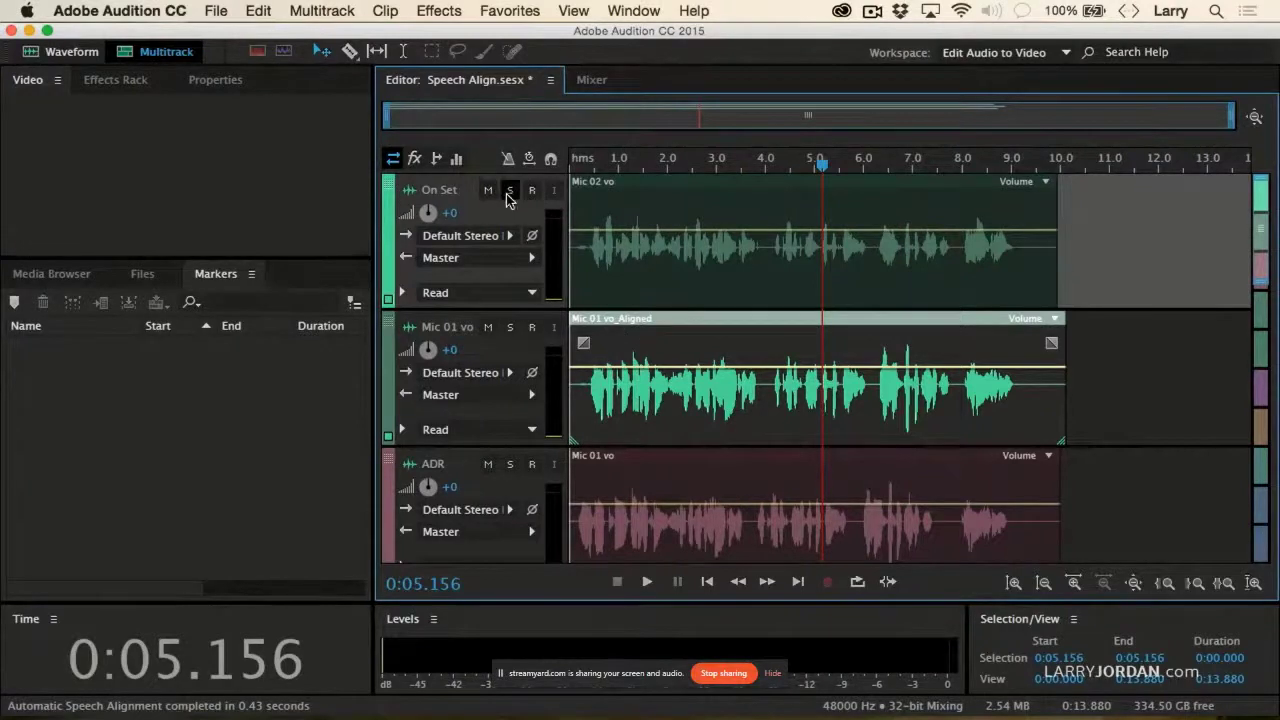
Mute the ADR track and play the On Set and aligned Mic 01 vo tracks together from 0:00.325.
{"action": "left_click", "coordinate": [489, 465]}
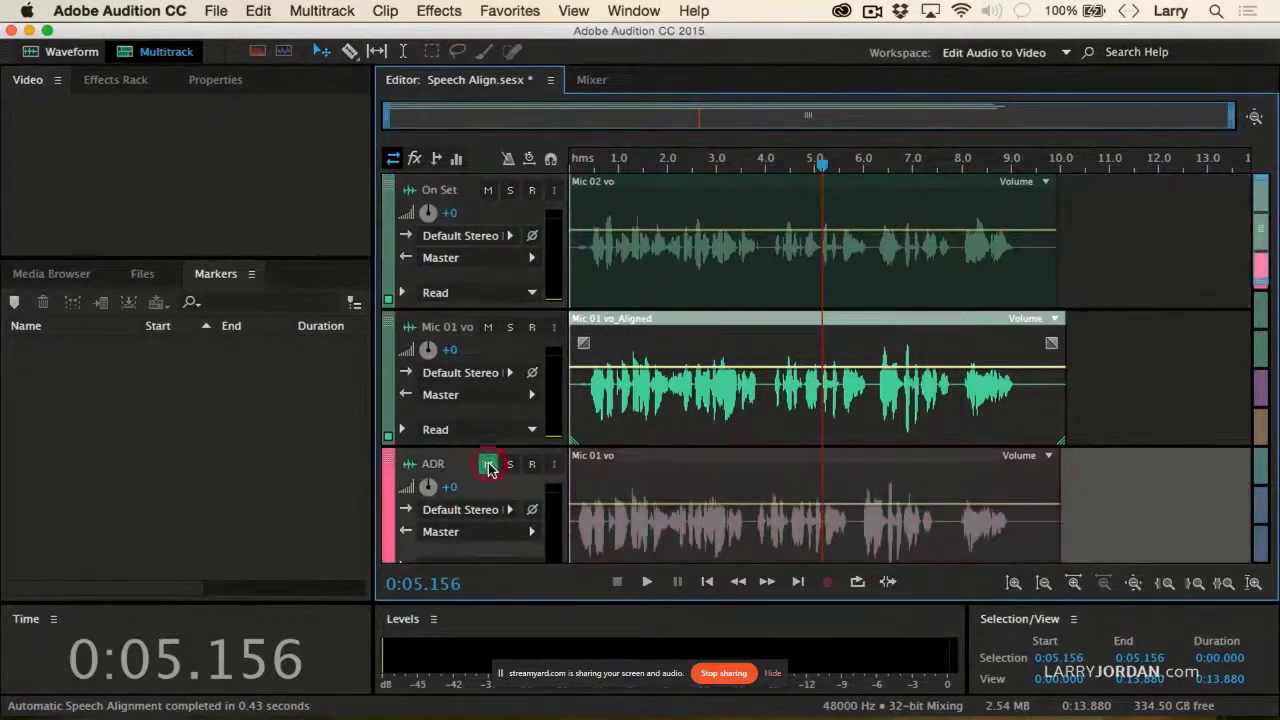
{"action": "left_click", "coordinate": [586, 162]}
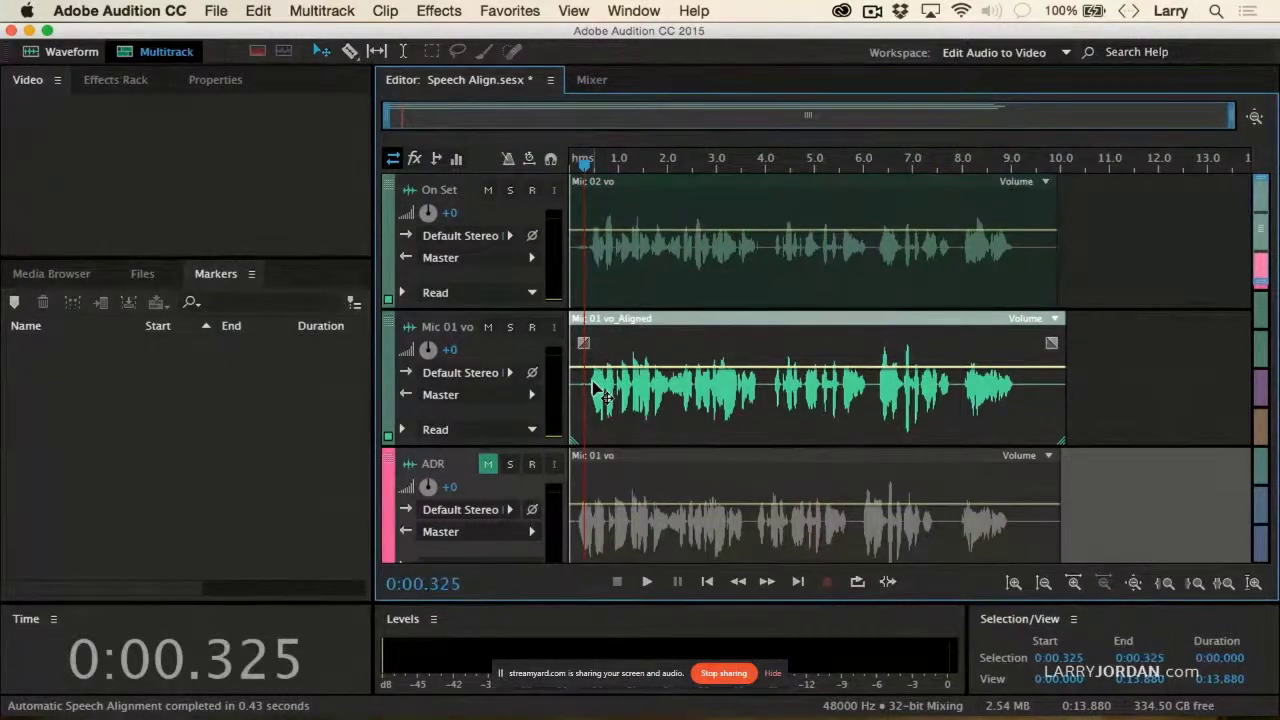
{"action": "key", "text": "space"}
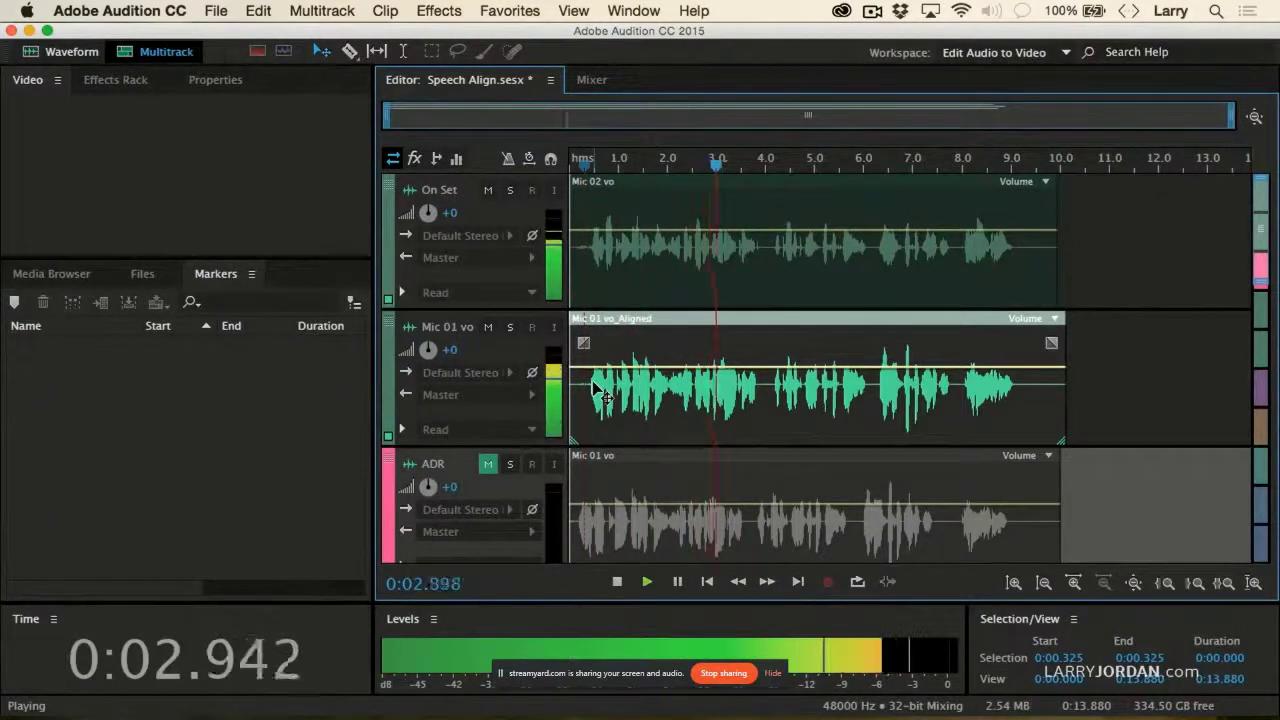
{"action": "key", "text": "space"}
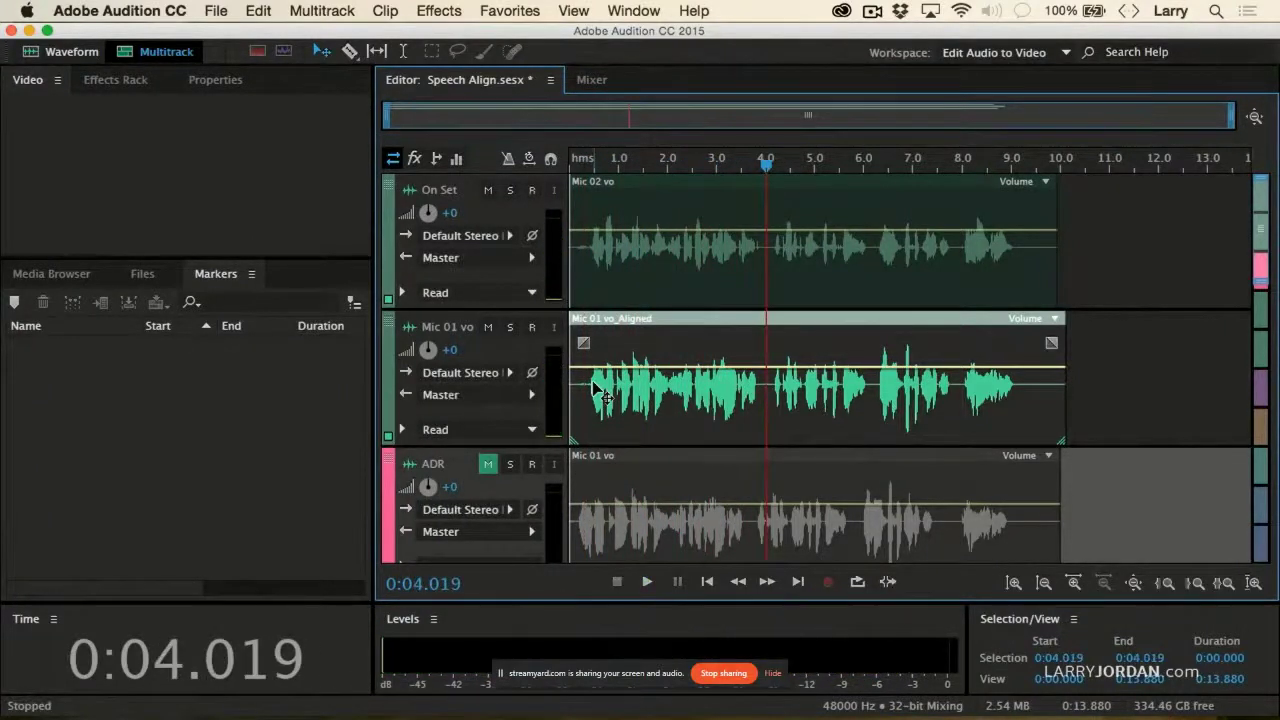
{"action": "key", "text": "space"}
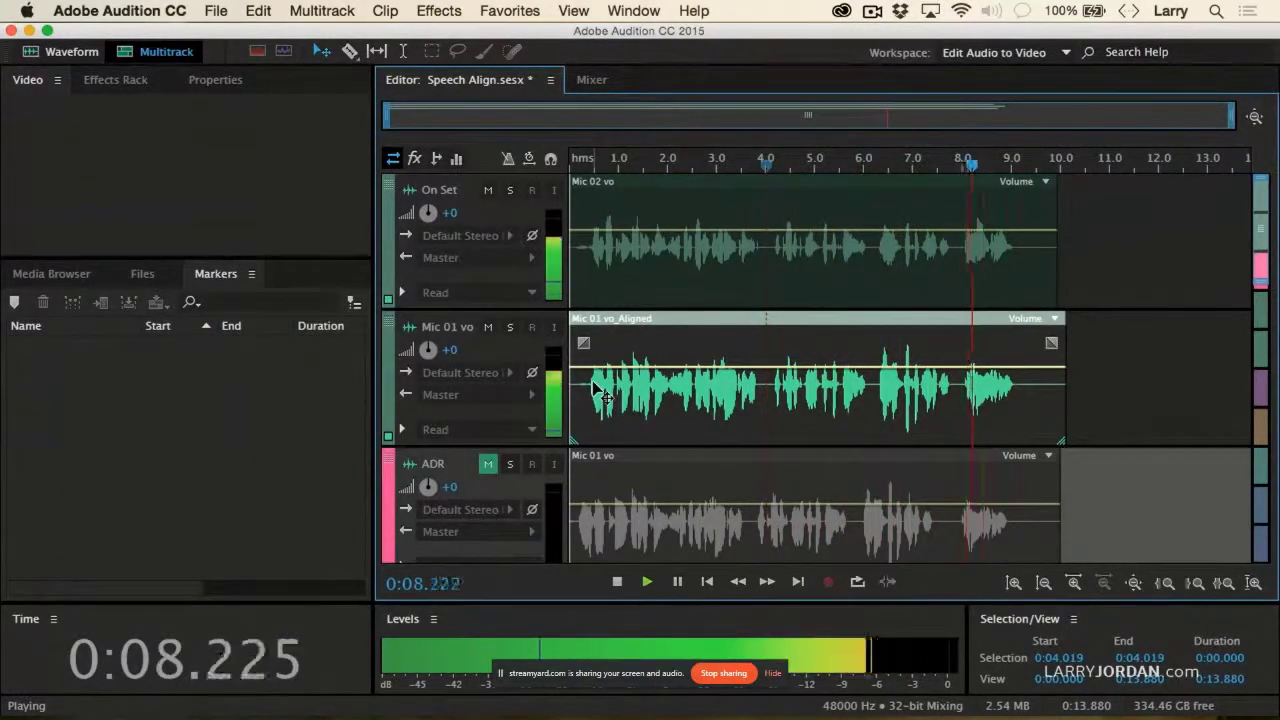
{"action": "key", "text": "space"}
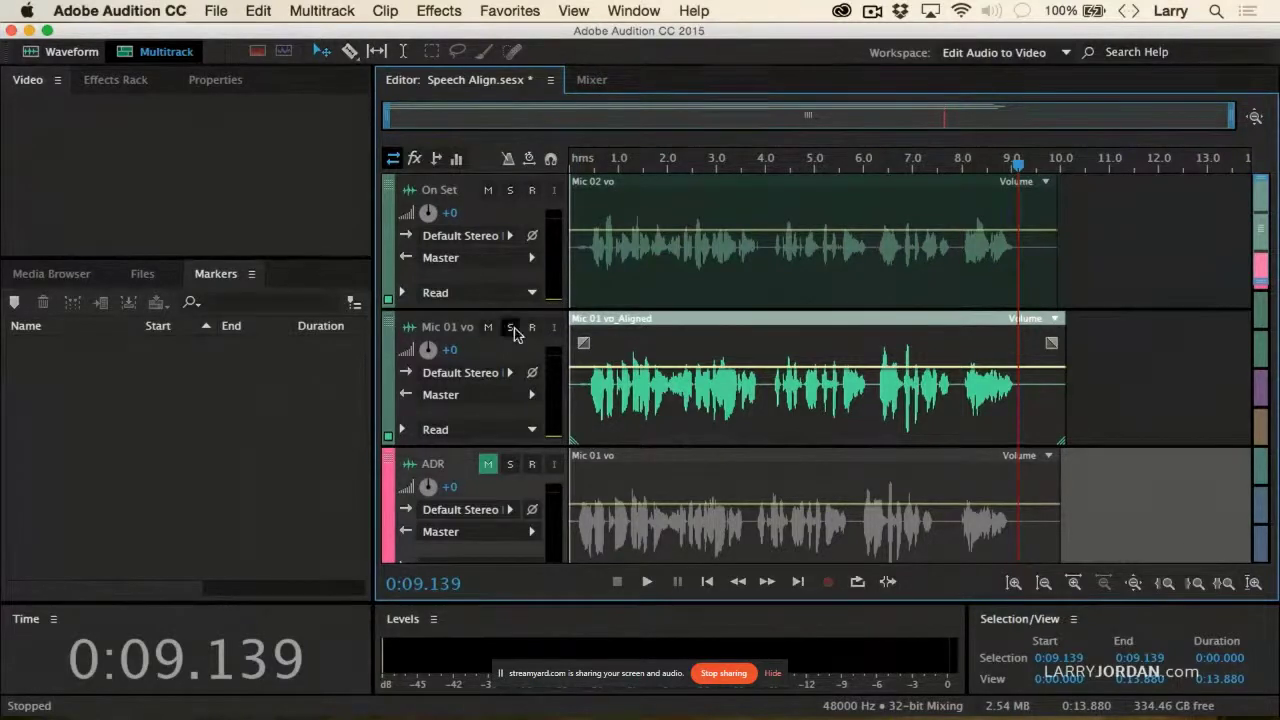
Mute the On Set track and play the aligned Mic 01 vo track alone from 0:00.000.
{"action": "left_click", "coordinate": [488, 190]}
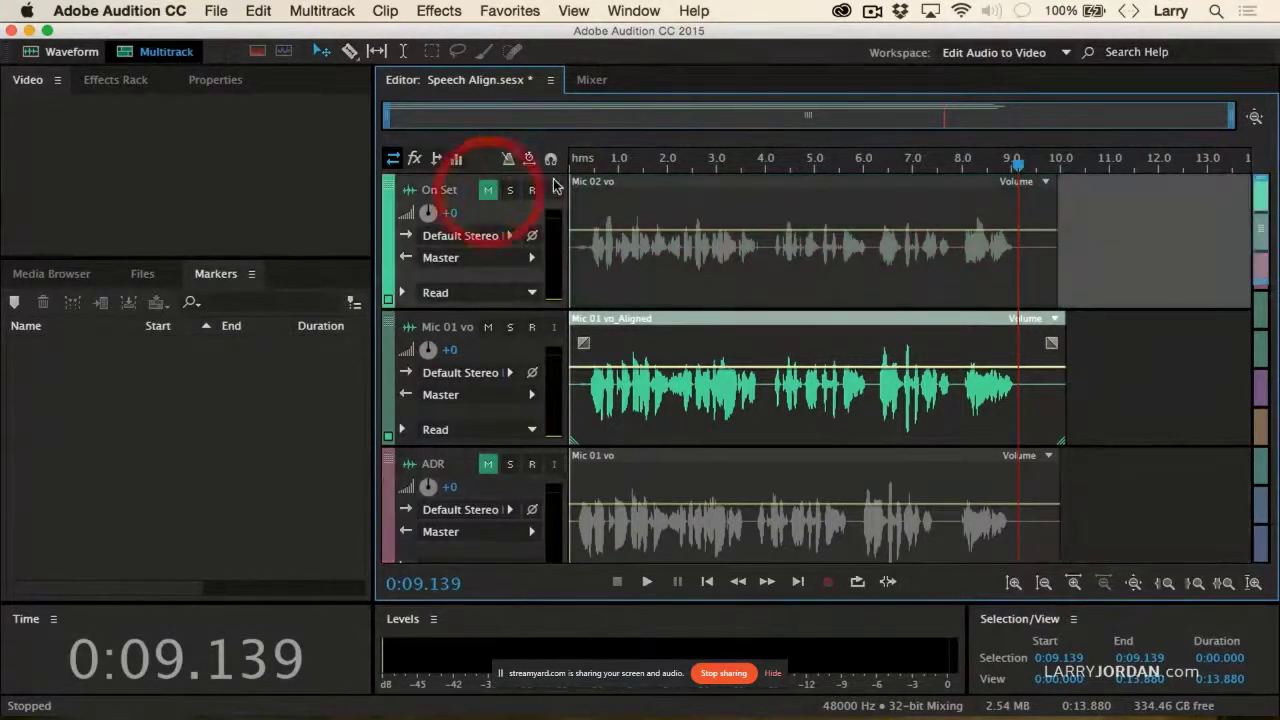
{"action": "left_click", "coordinate": [571, 160]}
{"action": "left_click", "coordinate": [530, 160]}
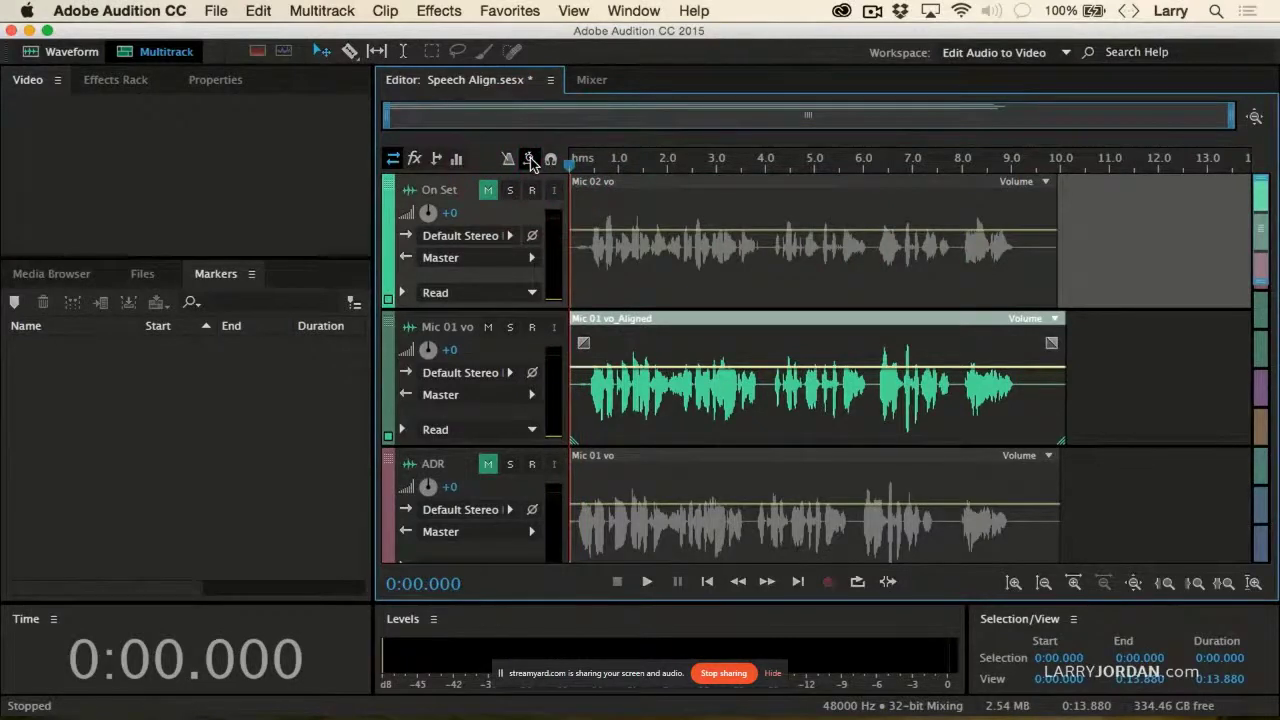
{"action": "key", "text": "space"}
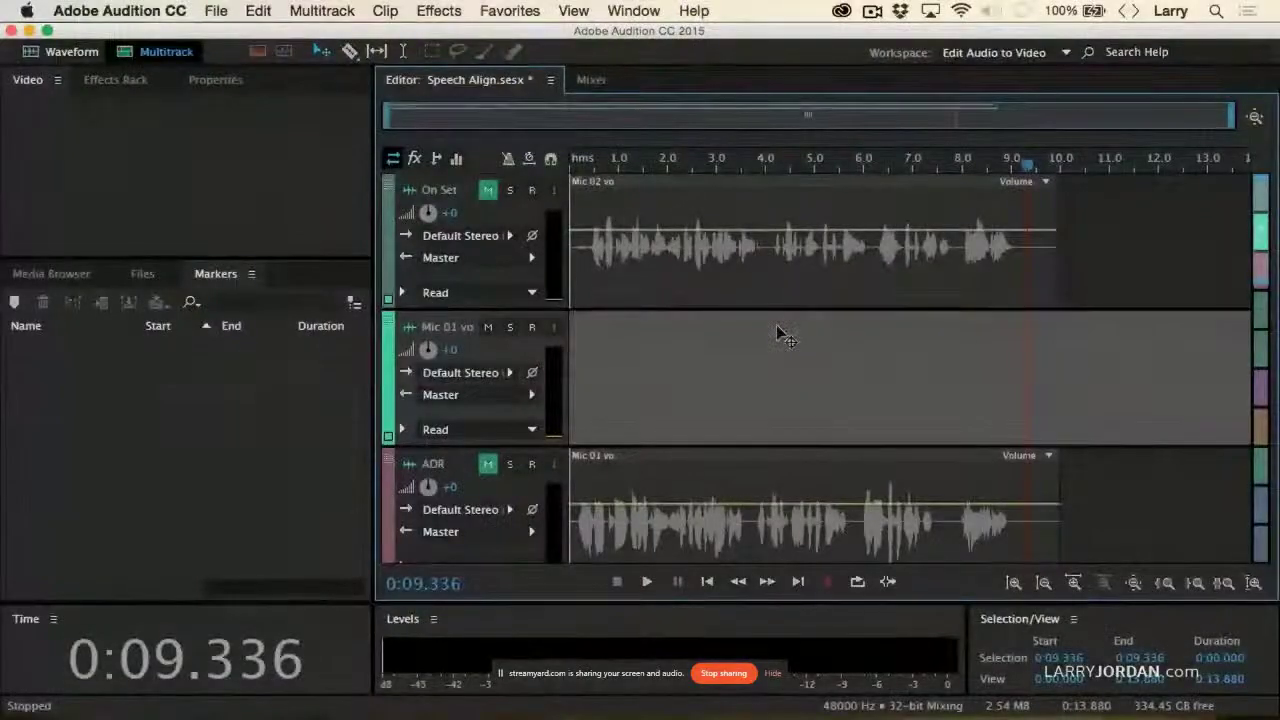
Undo the speech alignment and unmute the ADR and On Set tracks.
{"action": "left_click_drag", "start_coordinate": [777, 470], "coordinate": [777, 337]}
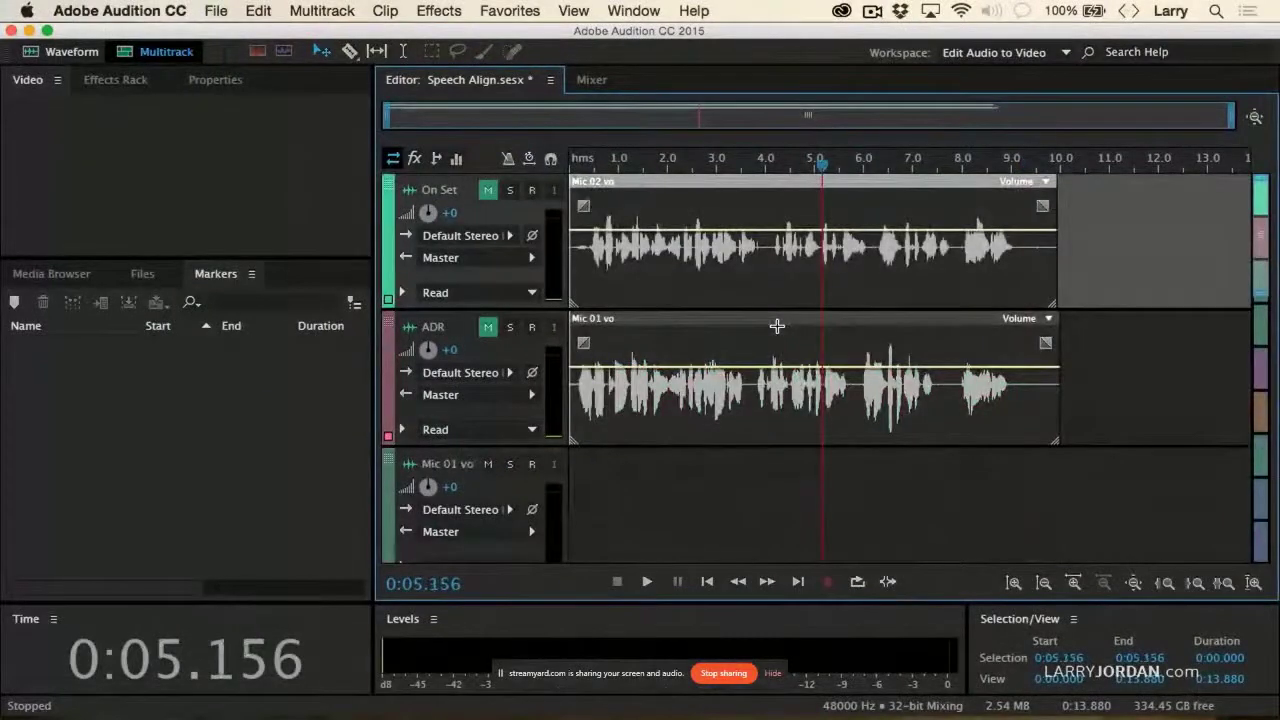
{"action": "left_click", "coordinate": [488, 327]}
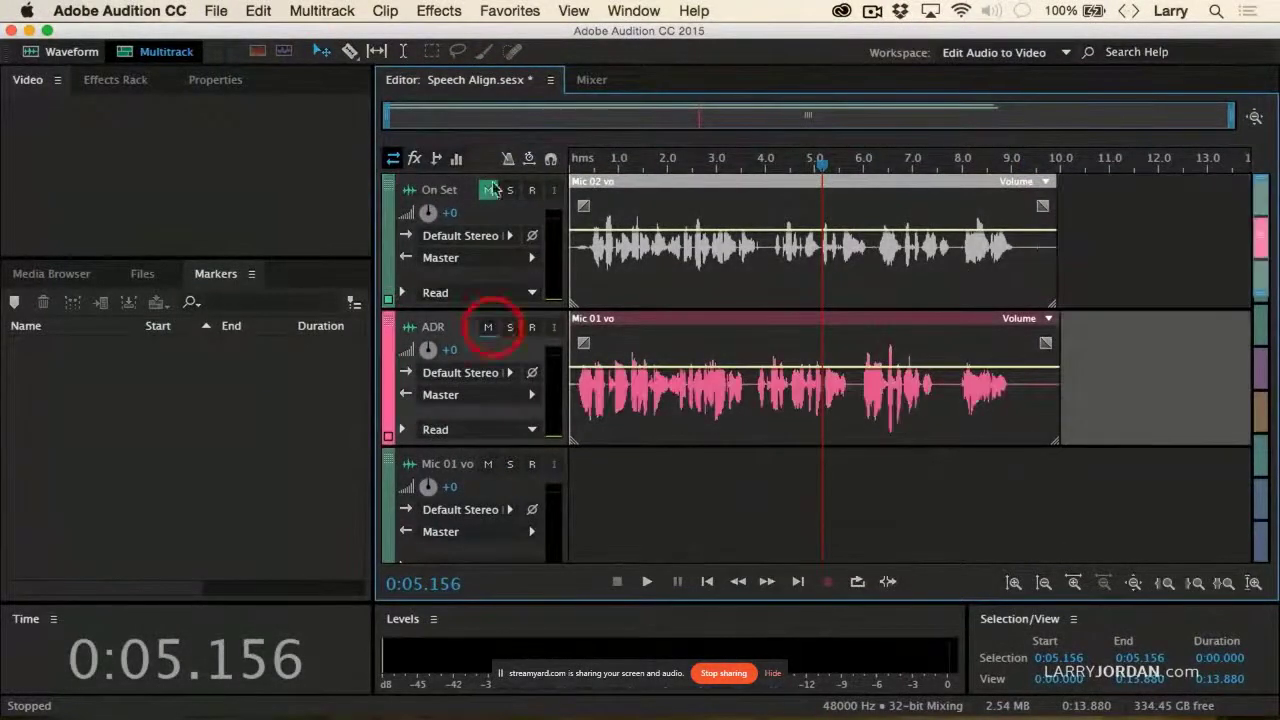
{"action": "left_click", "coordinate": [488, 190]}
Align the ADR clip to the Mic 02 vo reference with Balanced alignment and stretching, adding the aligned clip to a new track.
{"action": "left_click", "coordinate": [929, 407]}
{"action": "left_click", "coordinate": [345, 10]}
{"action": "mouse_move", "coordinate": [385, 10]}
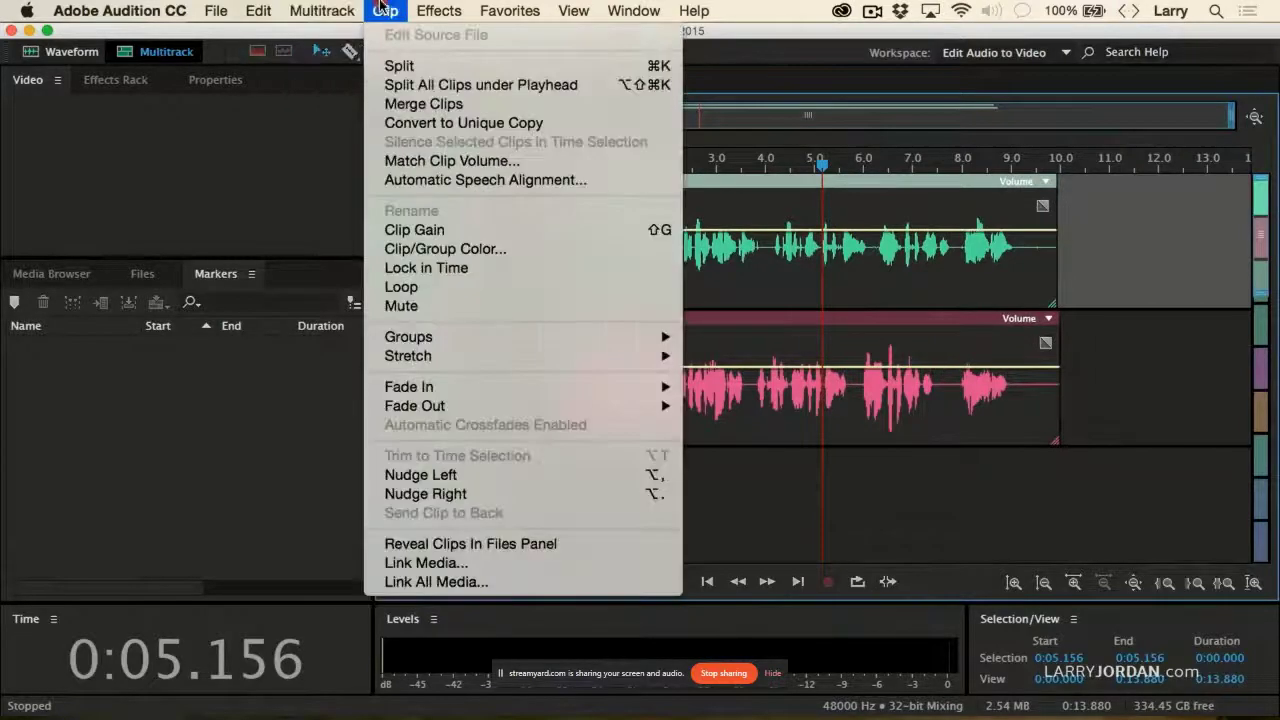
{"action": "left_click", "coordinate": [436, 180]}
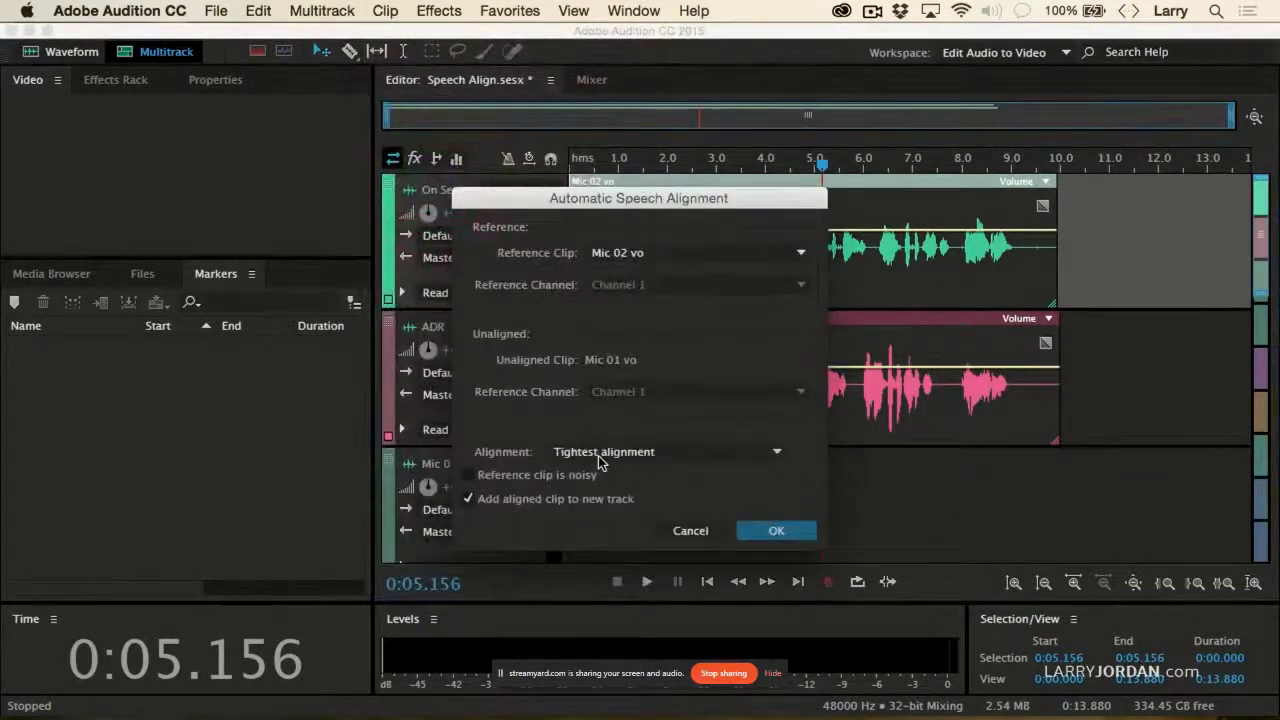
{"action": "left_click", "coordinate": [598, 455]}
{"action": "left_click", "coordinate": [652, 489]}
{"action": "left_click_drag", "start_coordinate": [652, 203], "coordinate": [214, 320]}
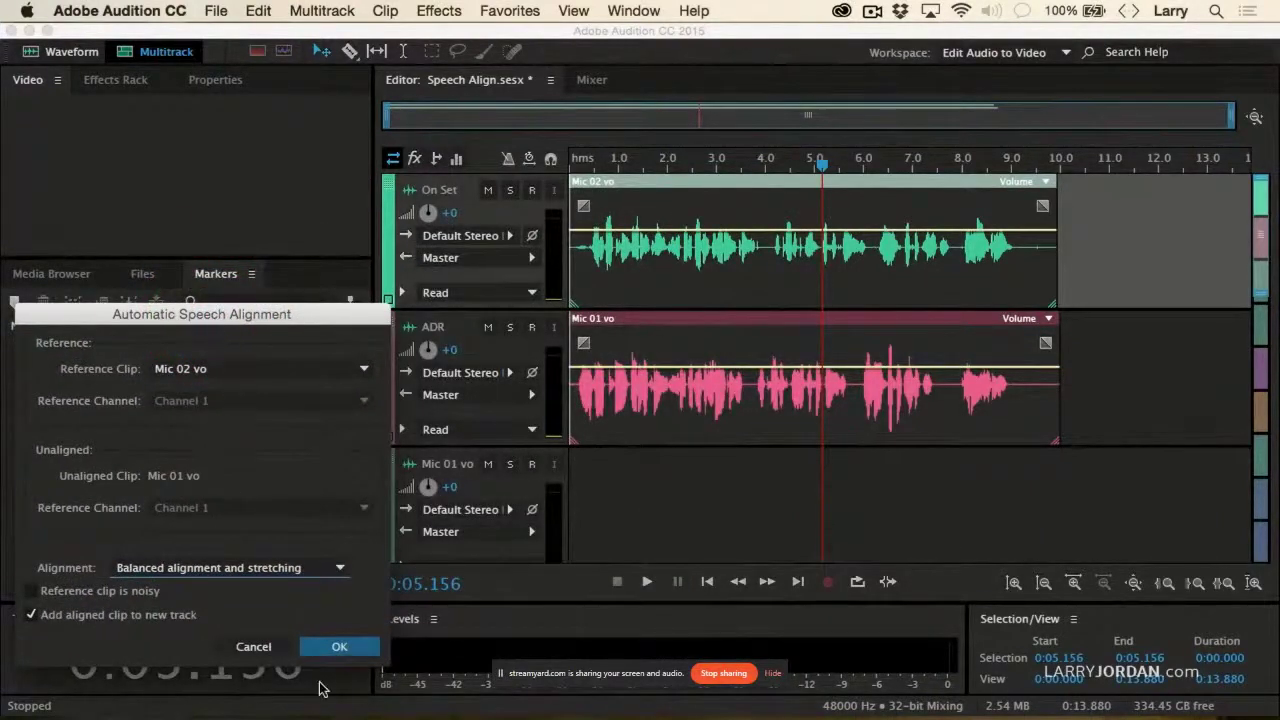
{"action": "left_click", "coordinate": [338, 648]}
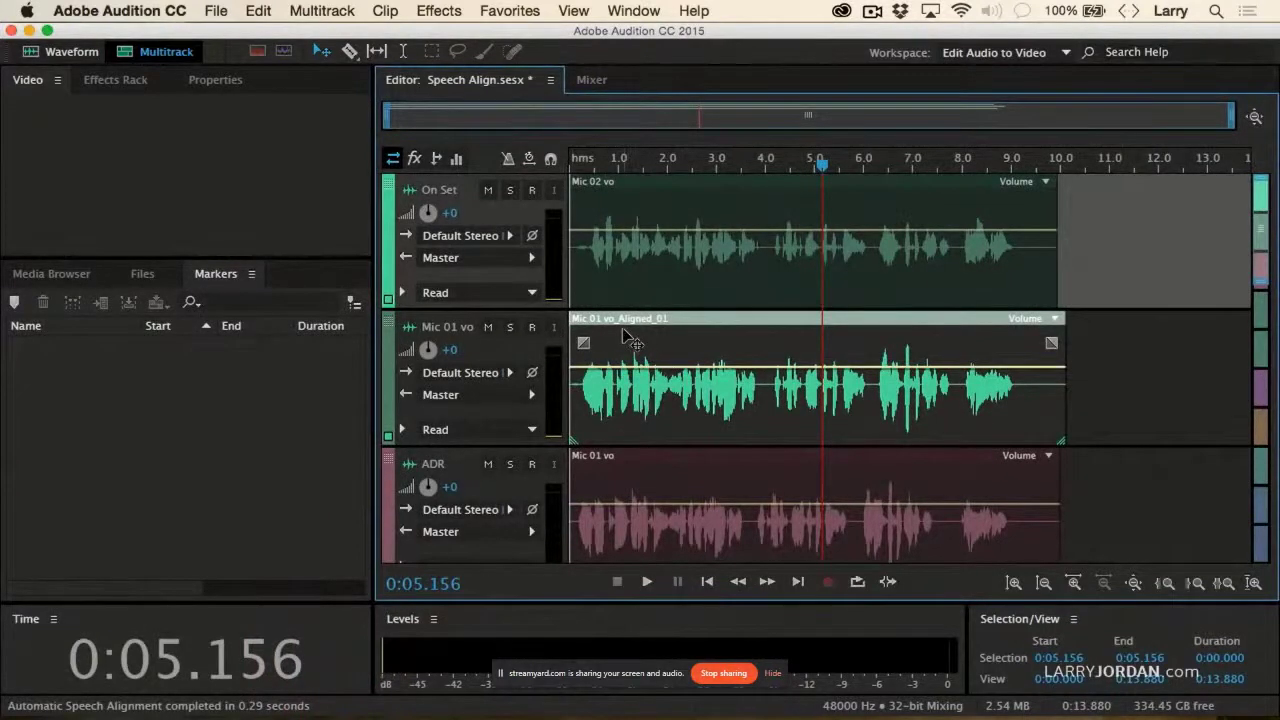
Solo the aligned Mic 01 vo track, play it from near the start, and stop sharing the tutorial video.
{"action": "left_click", "coordinate": [507, 330]}
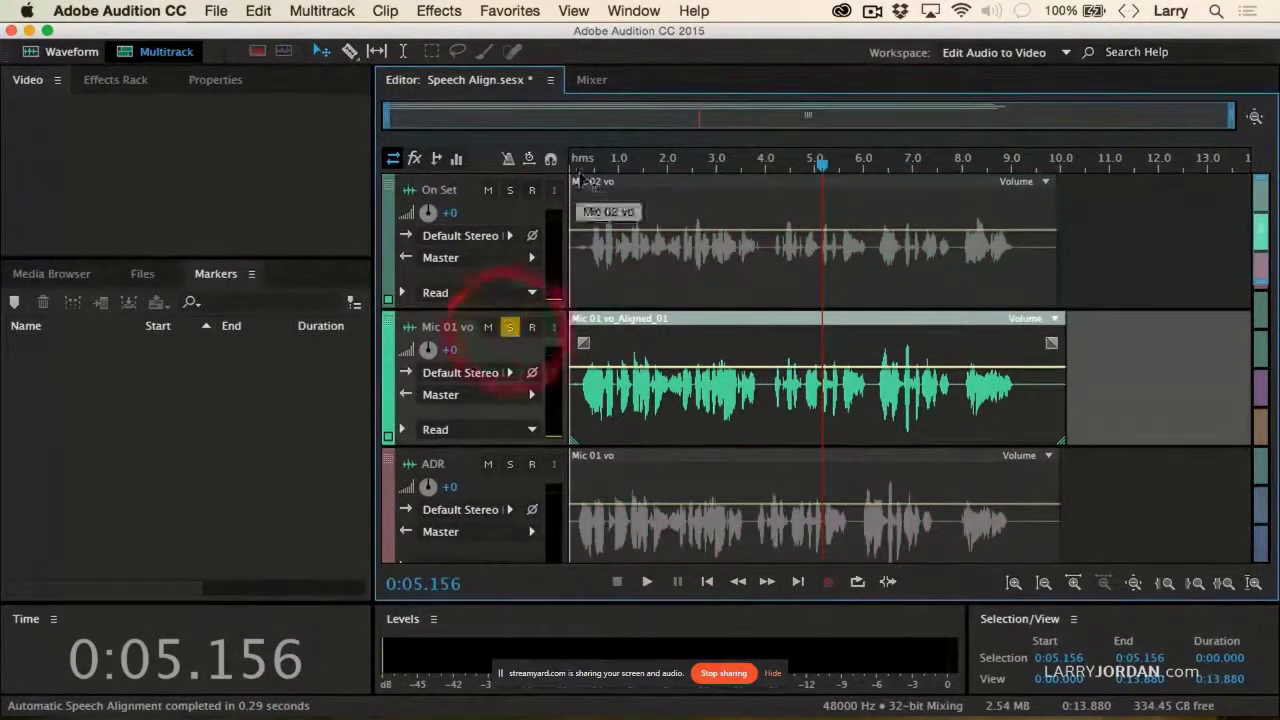
{"action": "left_click", "coordinate": [583, 166]}
{"action": "key", "text": "space"}
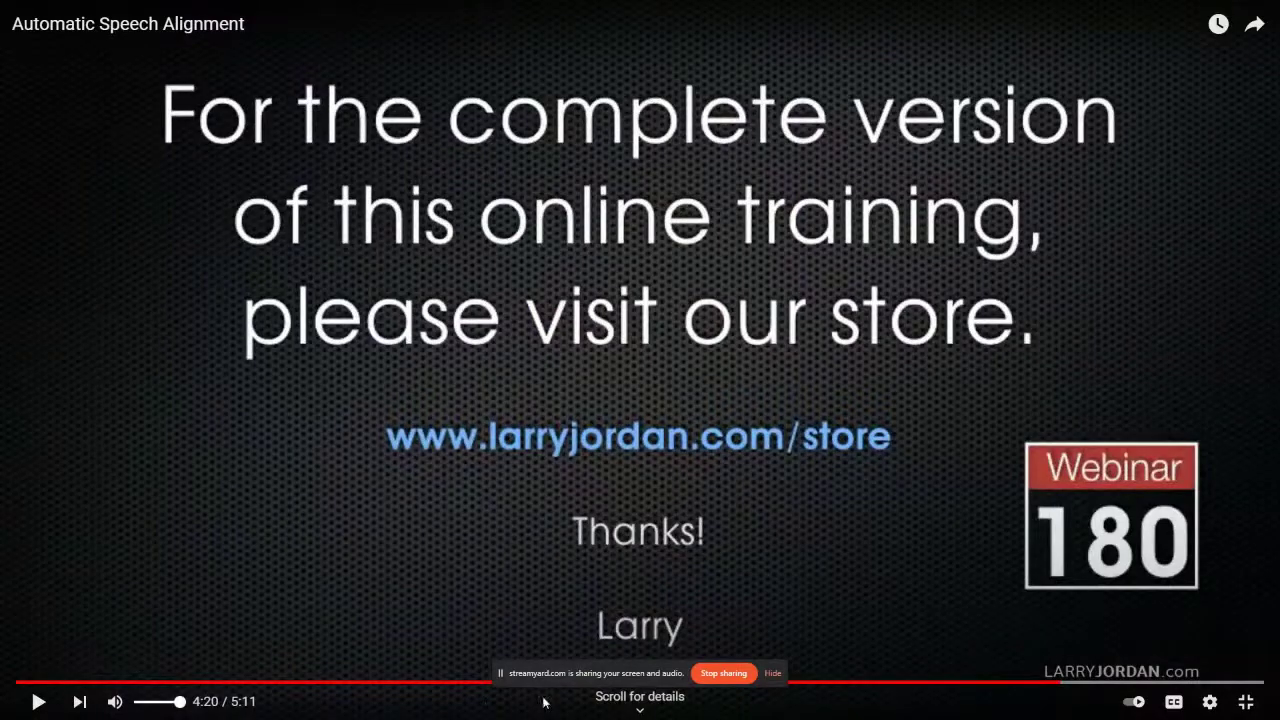
{"action": "left_click", "coordinate": [731, 677]}
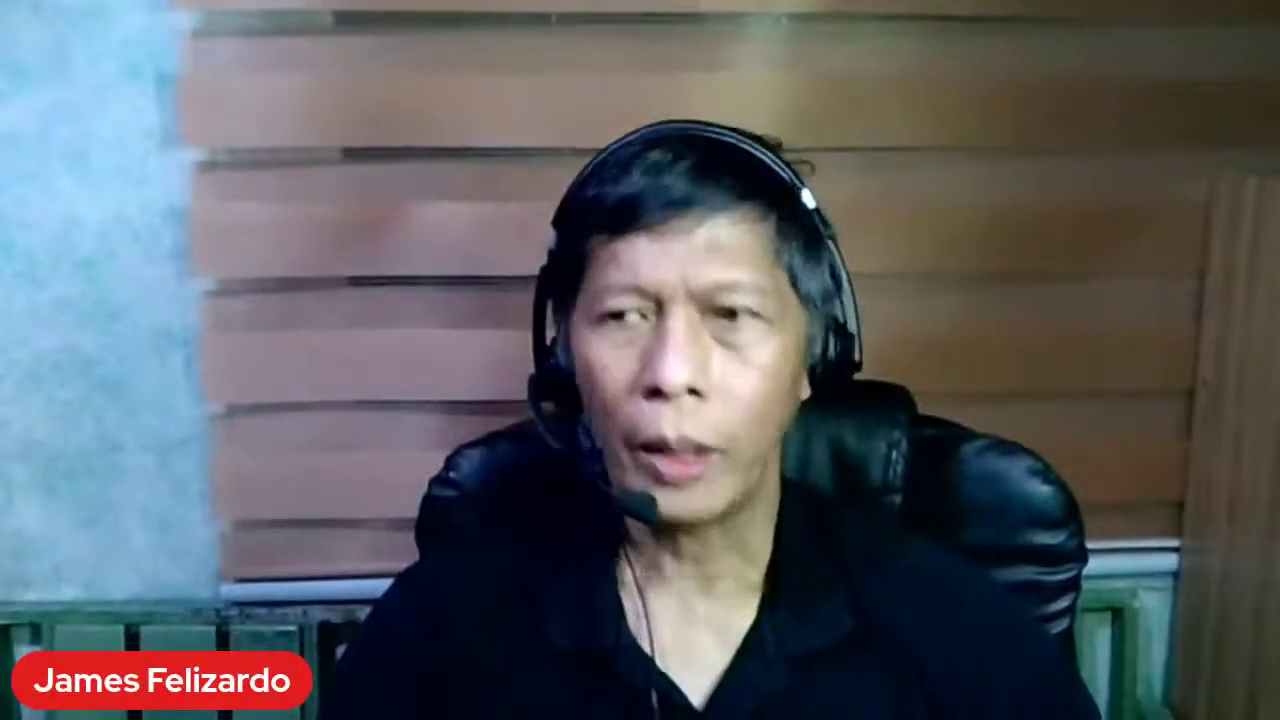
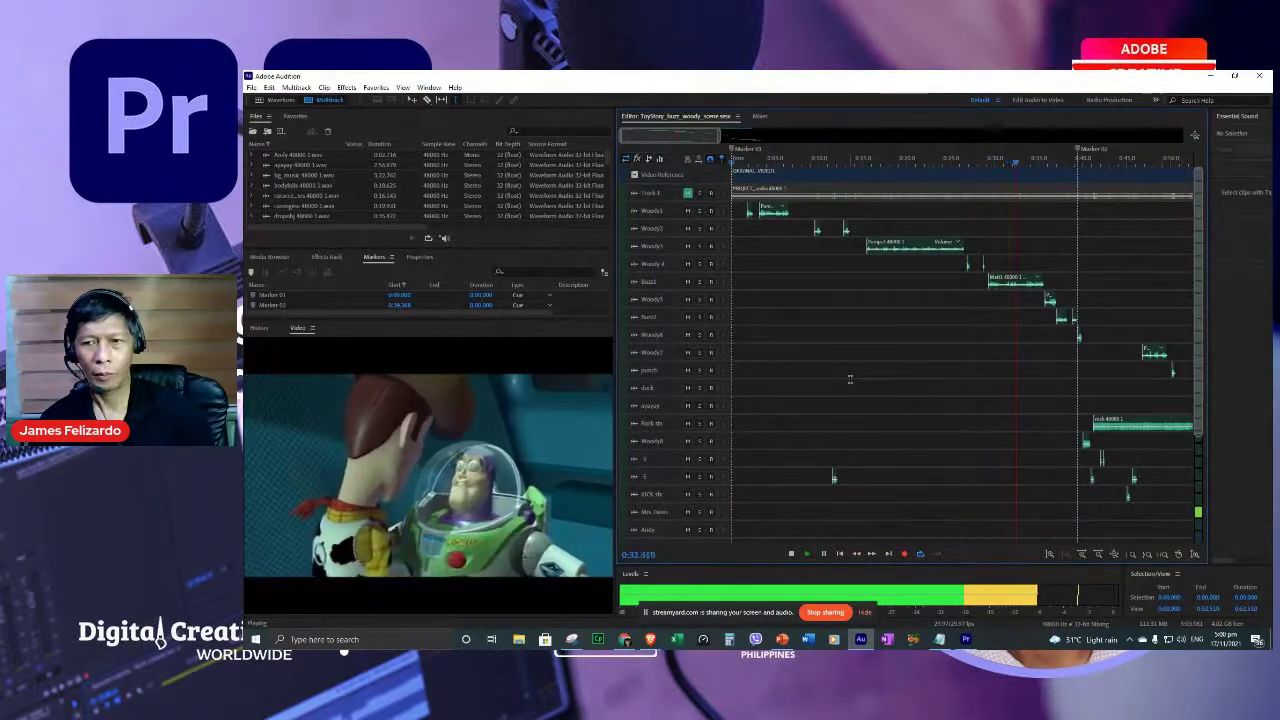
In the Toy Story session in Adobe Audition, play the dubbed scene through to its end and return the playhead to 0:02.008.
{"action": "scroll", "coordinate": [850, 379], "scroll_direction": "down", "scroll_amount": 3}
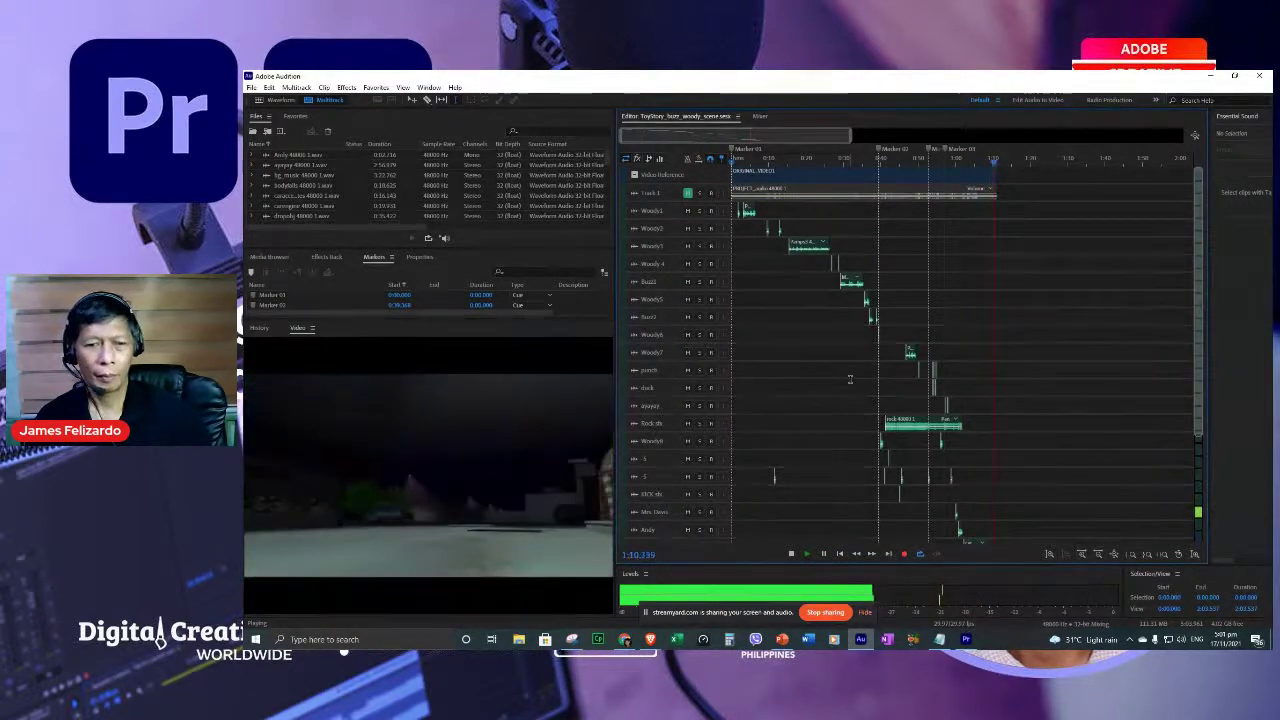
{"action": "key", "text": "space"}
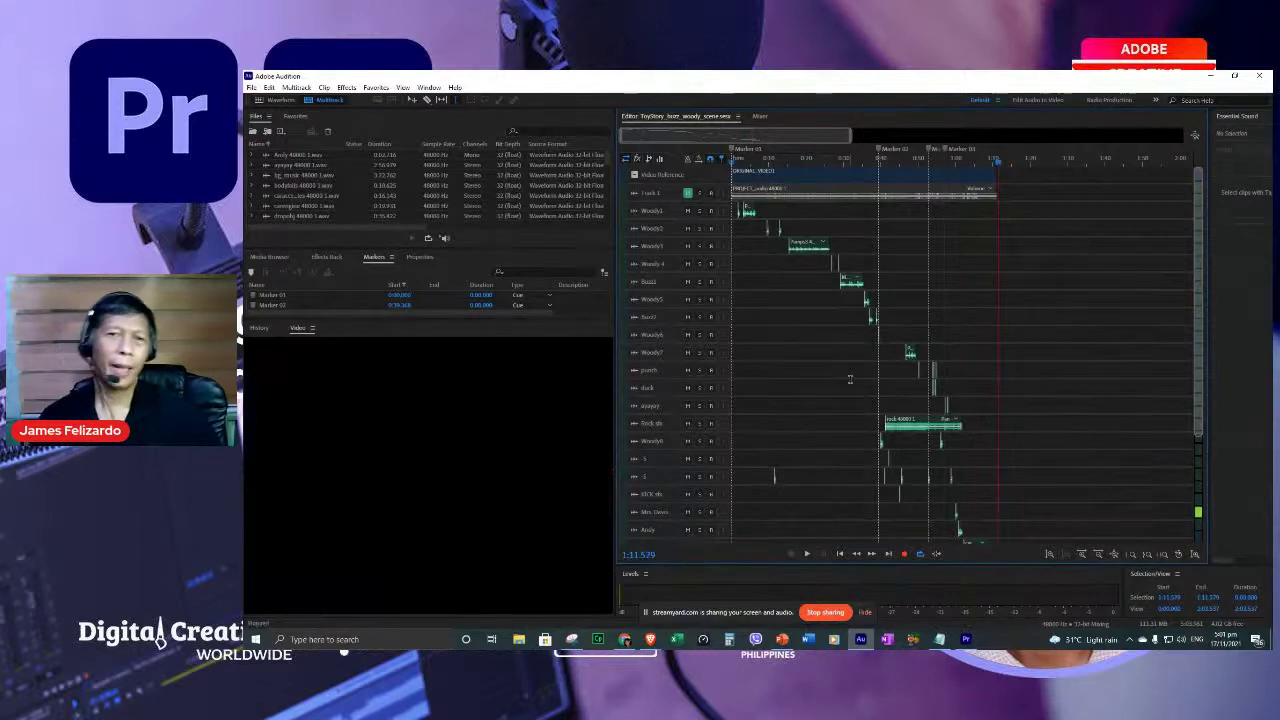
{"action": "left_click", "coordinate": [813, 161]}
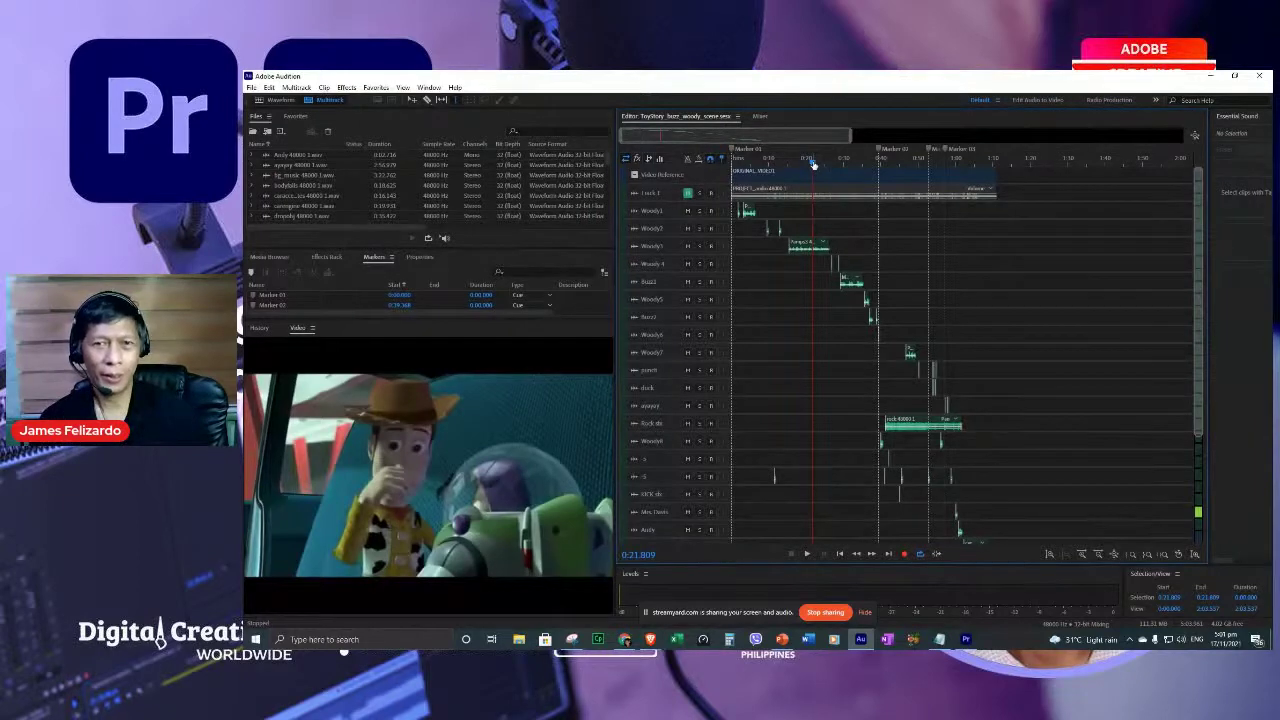
{"action": "left_click", "coordinate": [772, 162]}
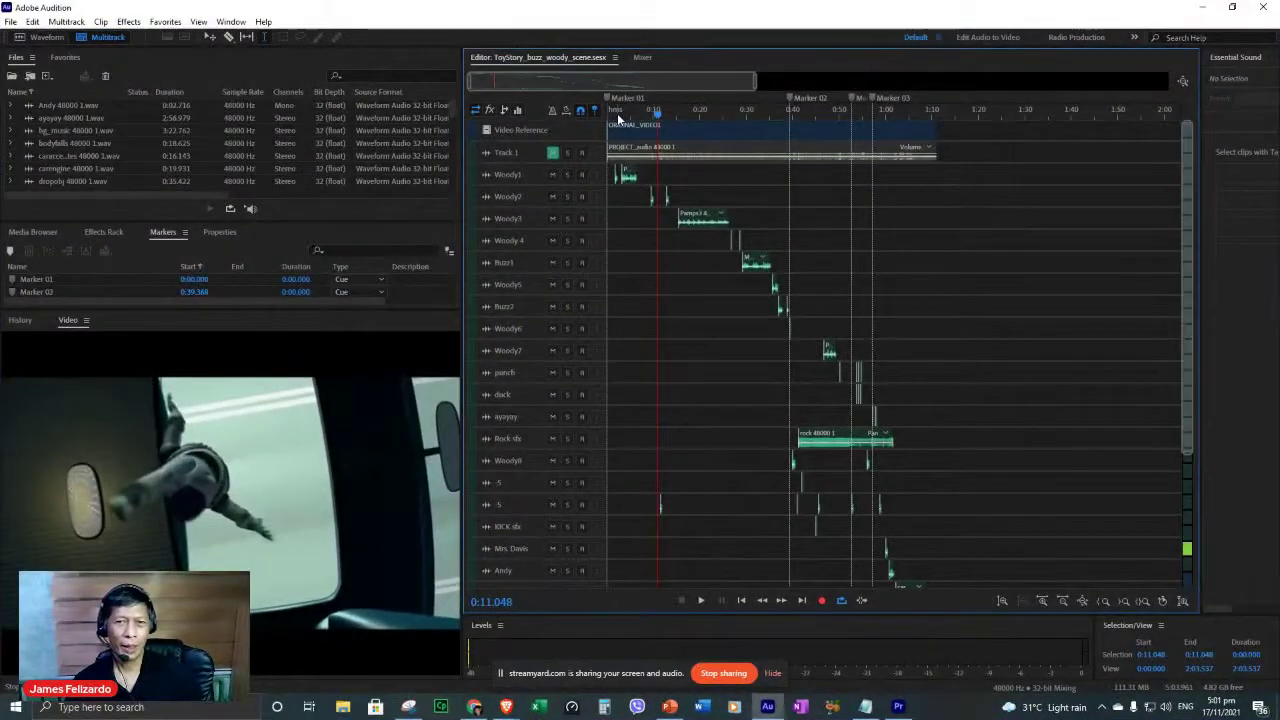
{"action": "left_click", "coordinate": [618, 118]}
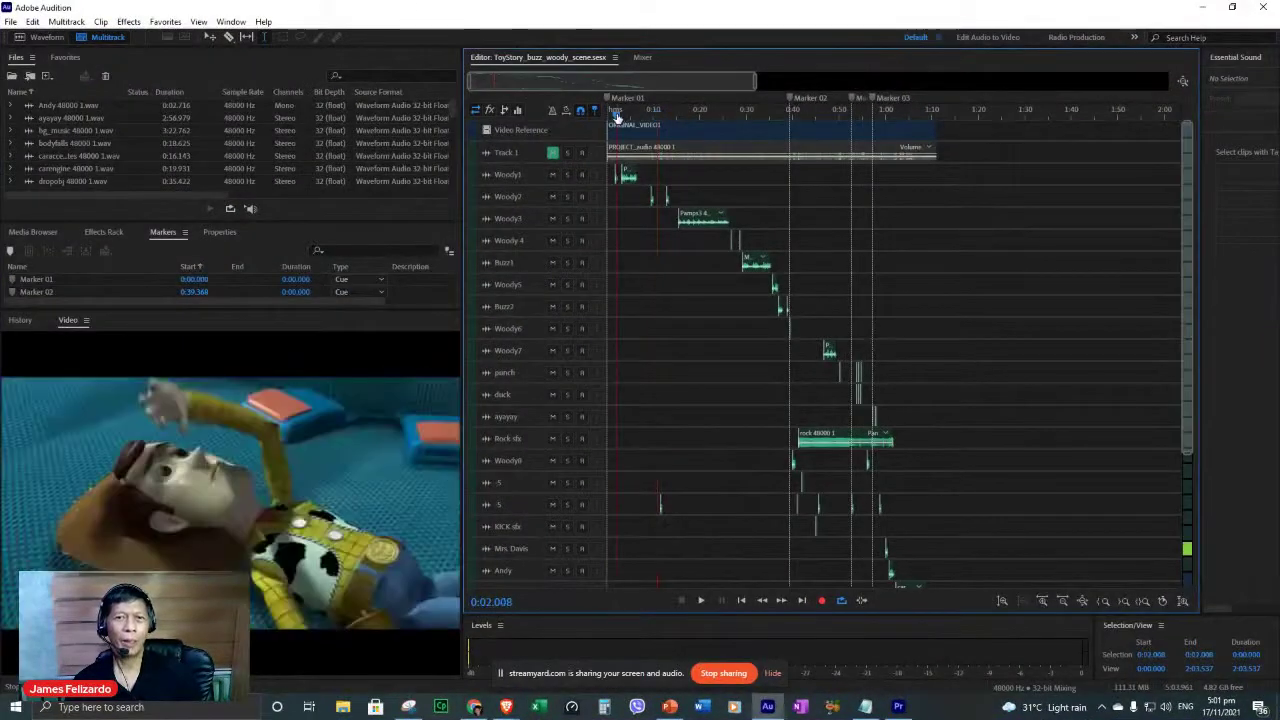
Select the Pamps3 48000 1 clip on the Woody3 track with the playhead at 0:19.333.
{"action": "scroll", "coordinate": [618, 118], "scroll_direction": "up", "scroll_amount": 2}
{"action": "scroll", "coordinate": [618, 118], "scroll_direction": "up", "scroll_amount": 1}
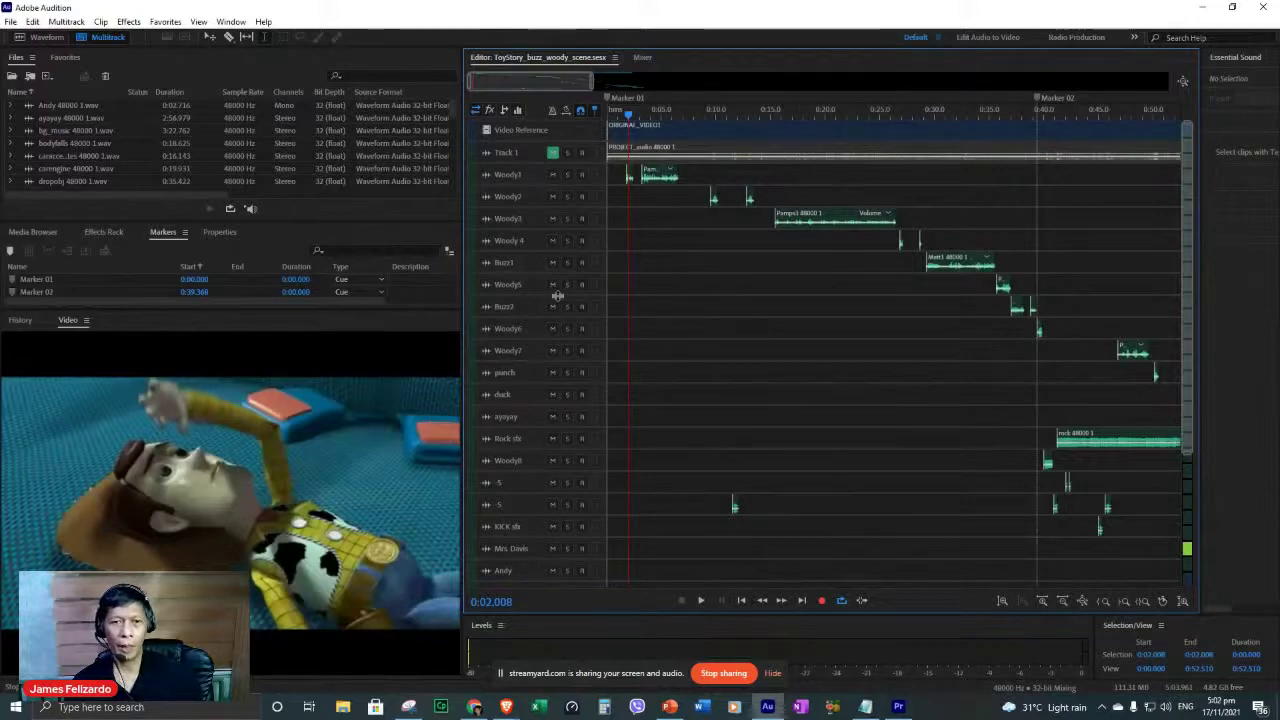
{"action": "mouse_move", "coordinate": [1191, 265]}
{"action": "left_mouse_down"}
{"action": "mouse_move", "coordinate": [1183, 325]}
{"action": "mouse_move", "coordinate": [1197, 250]}
{"action": "mouse_move", "coordinate": [1193, 385]}
{"action": "mouse_move", "coordinate": [1190, 268]}
{"action": "left_mouse_up"}
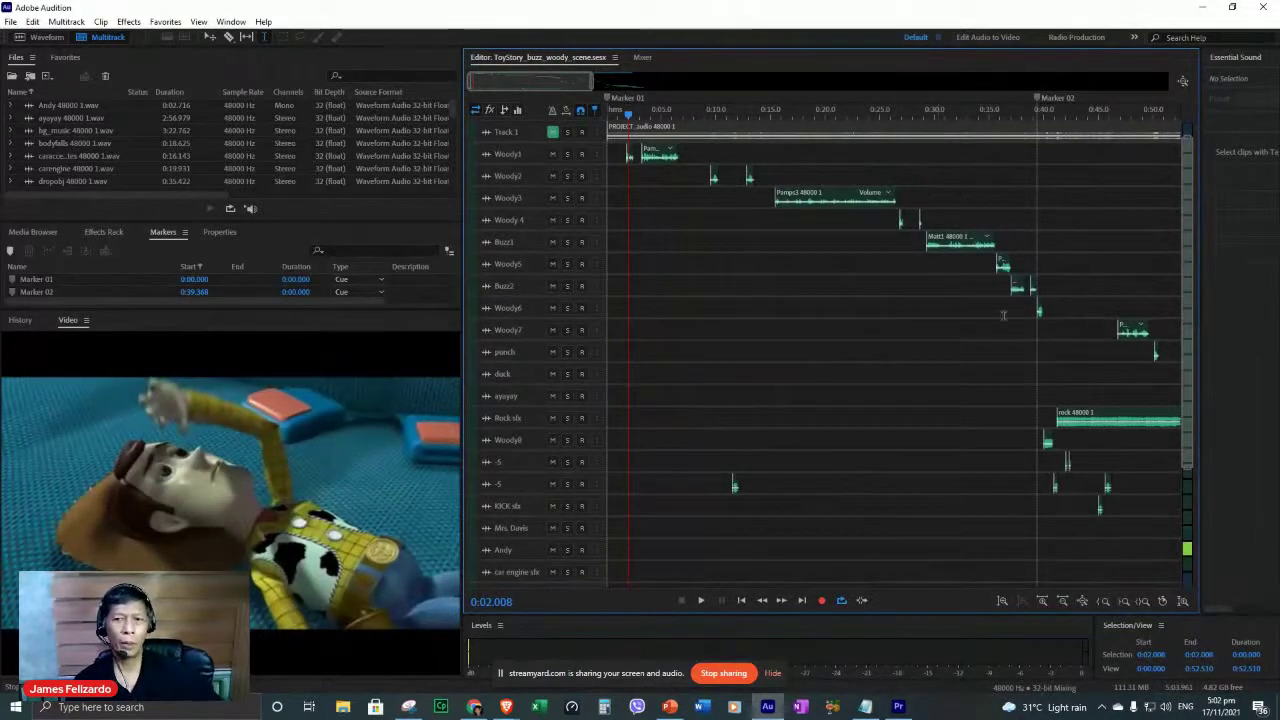
{"action": "left_click", "coordinate": [818, 198]}
{"action": "scroll", "coordinate": [818, 205], "scroll_direction": "up", "scroll_amount": 2}
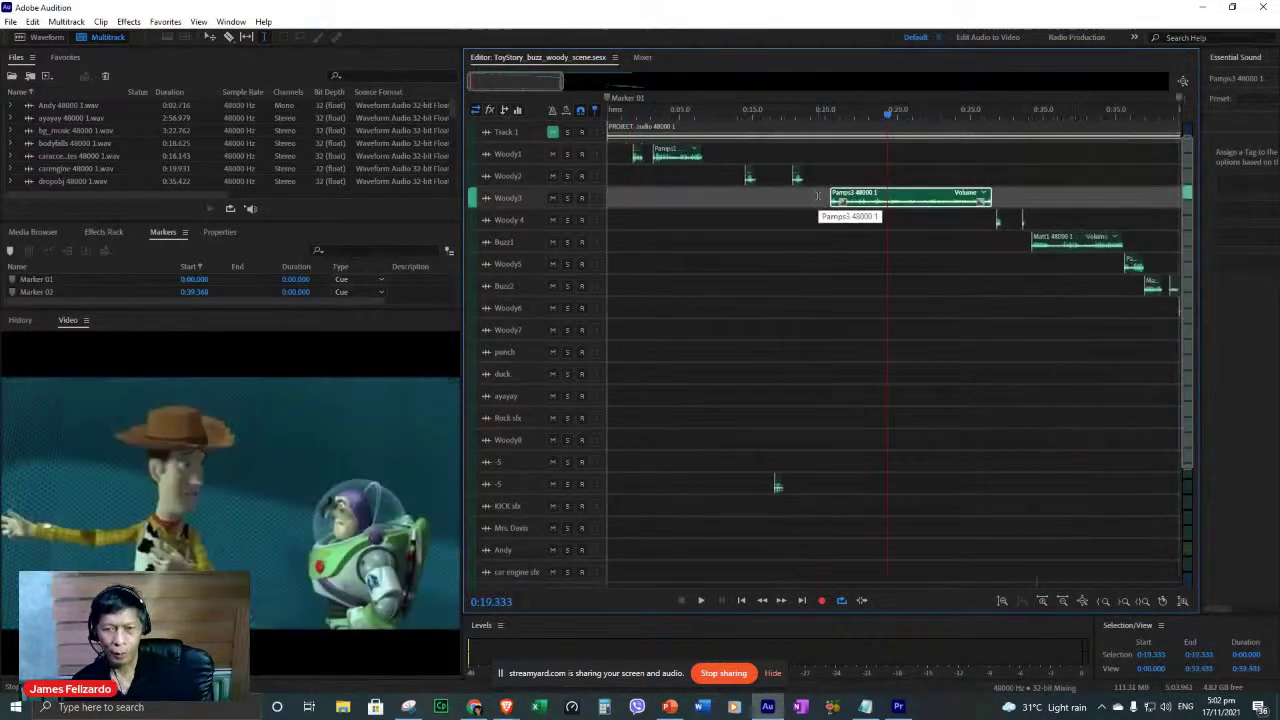
Try shifting the Pamps3 48000 1 clip slightly earlier on the Woody3 track, audition the offset dialogue, and undo the move.
{"action": "scroll", "coordinate": [888, 198], "scroll_direction": "up", "scroll_amount": 2}
{"action": "scroll", "coordinate": [888, 198], "scroll_direction": "down", "scroll_amount": 2}
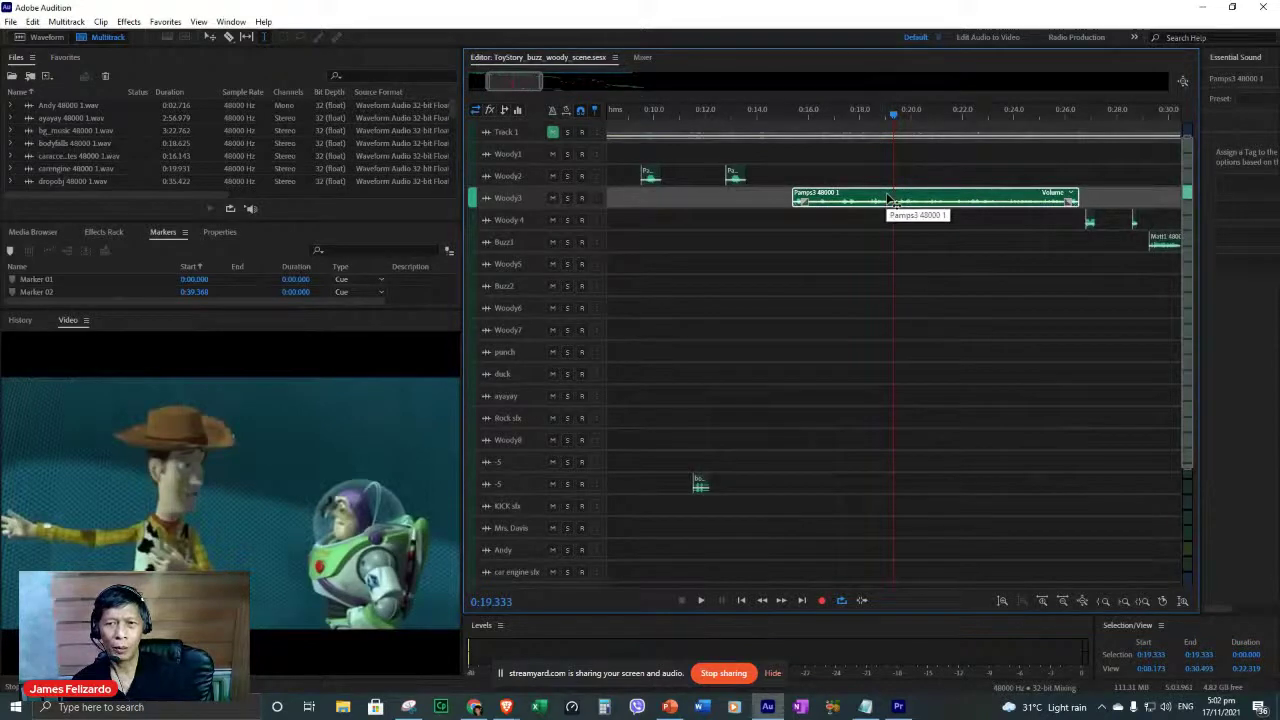
{"action": "left_click_drag", "start_coordinate": [888, 198], "coordinate": [865, 198]}
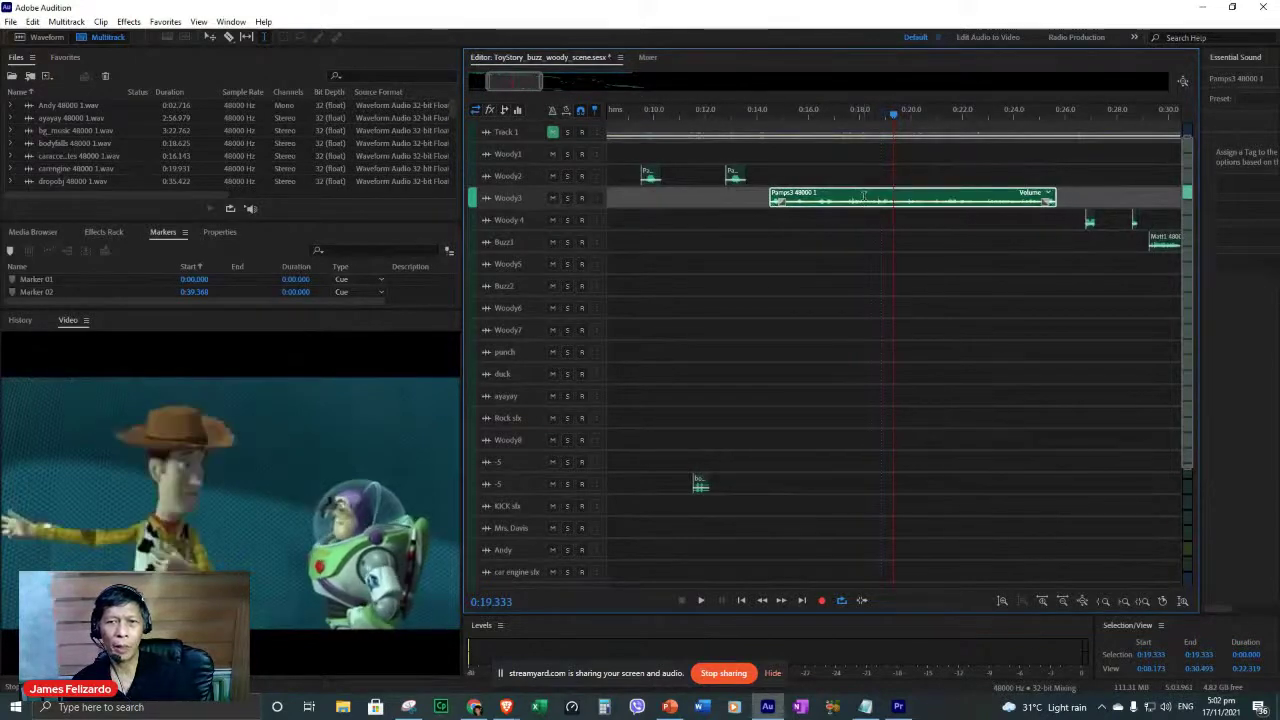
{"action": "left_click", "coordinate": [770, 118]}
{"action": "key", "text": "space"}
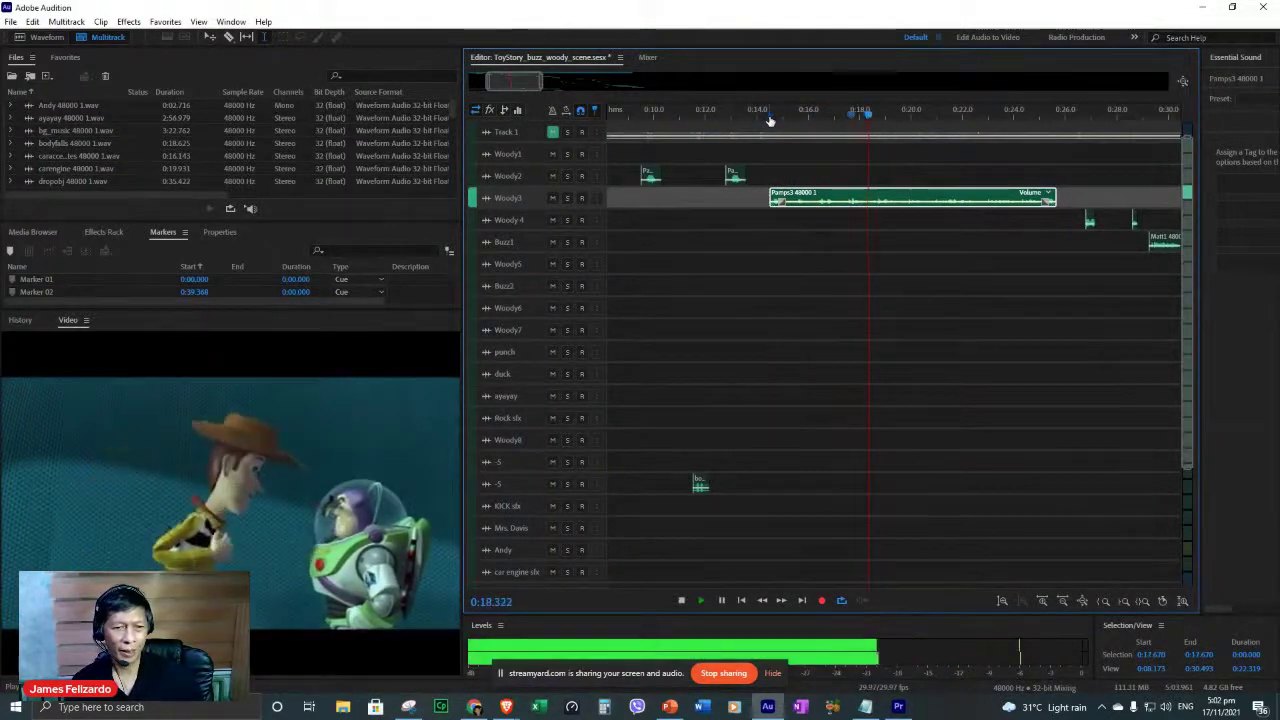
{"action": "key", "text": "space"}
{"action": "key", "text": "alt+period"}
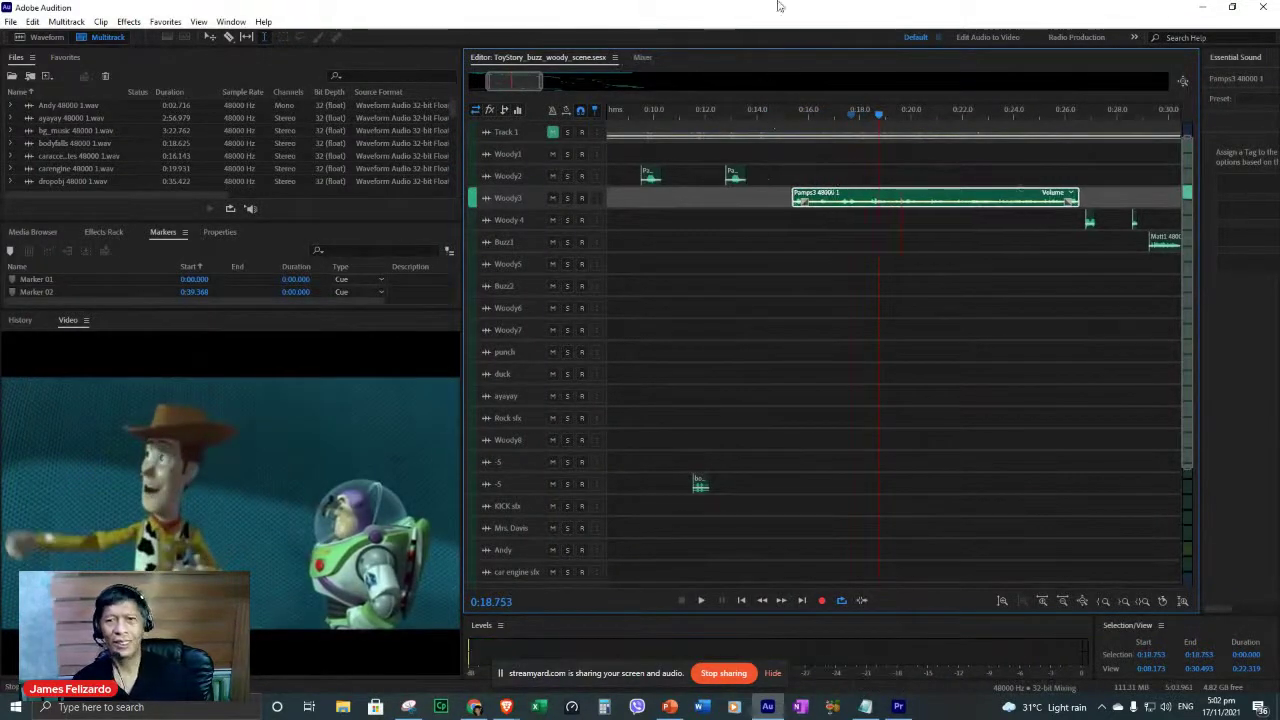
Return the playhead to 0:01.503 and review the clip arrangement across all tracks of the whole scene.
{"action": "left_click", "coordinate": [792, 118]}
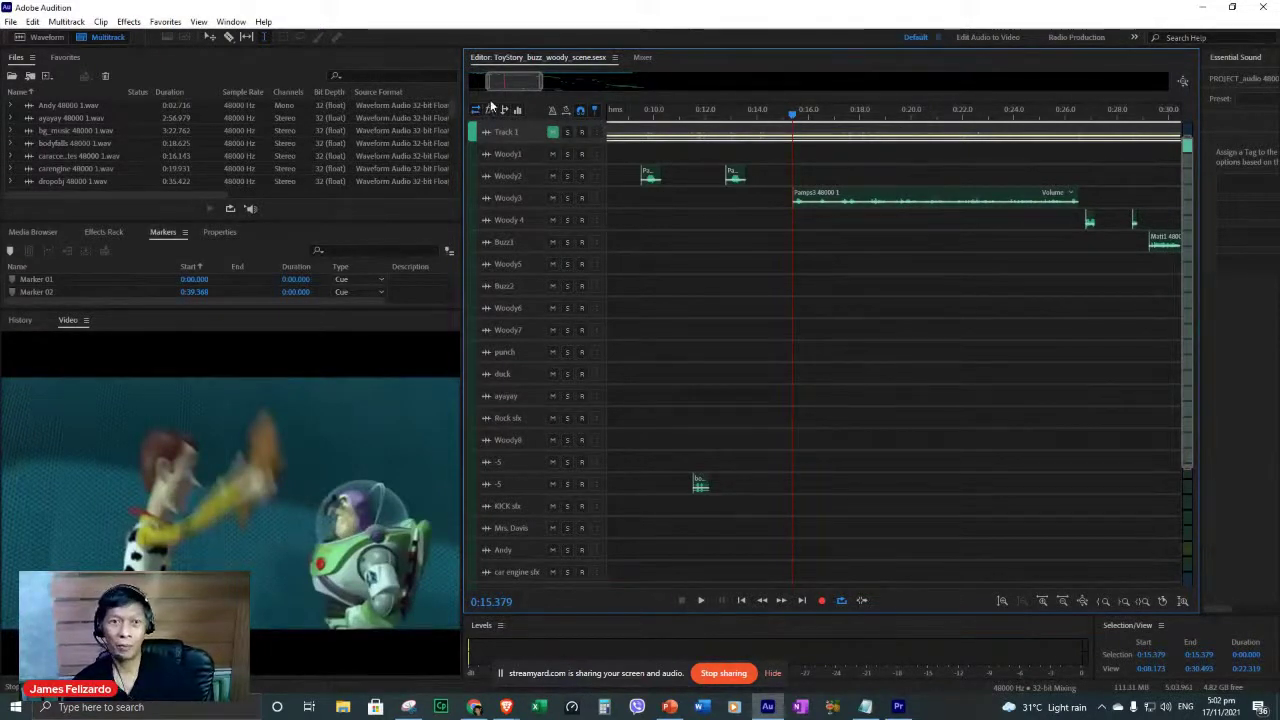
{"action": "left_click_drag", "start_coordinate": [512, 82], "coordinate": [484, 81]}
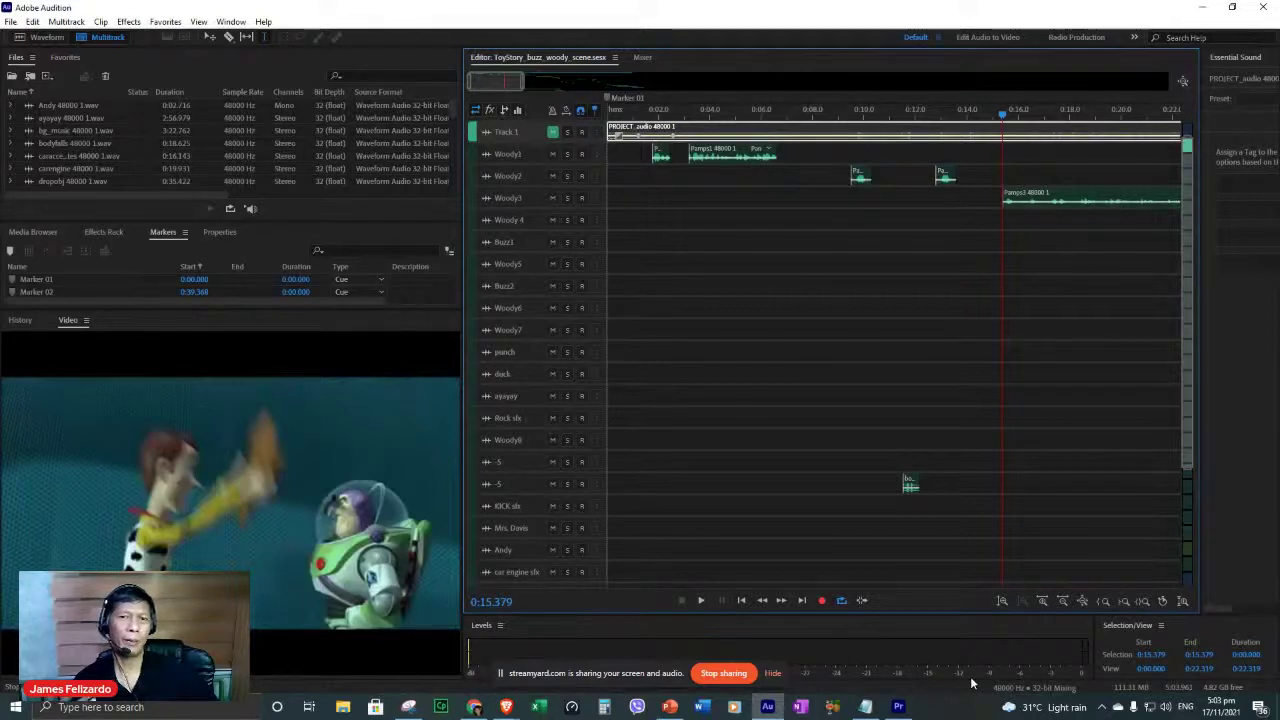
{"action": "left_click", "coordinate": [645, 108]}
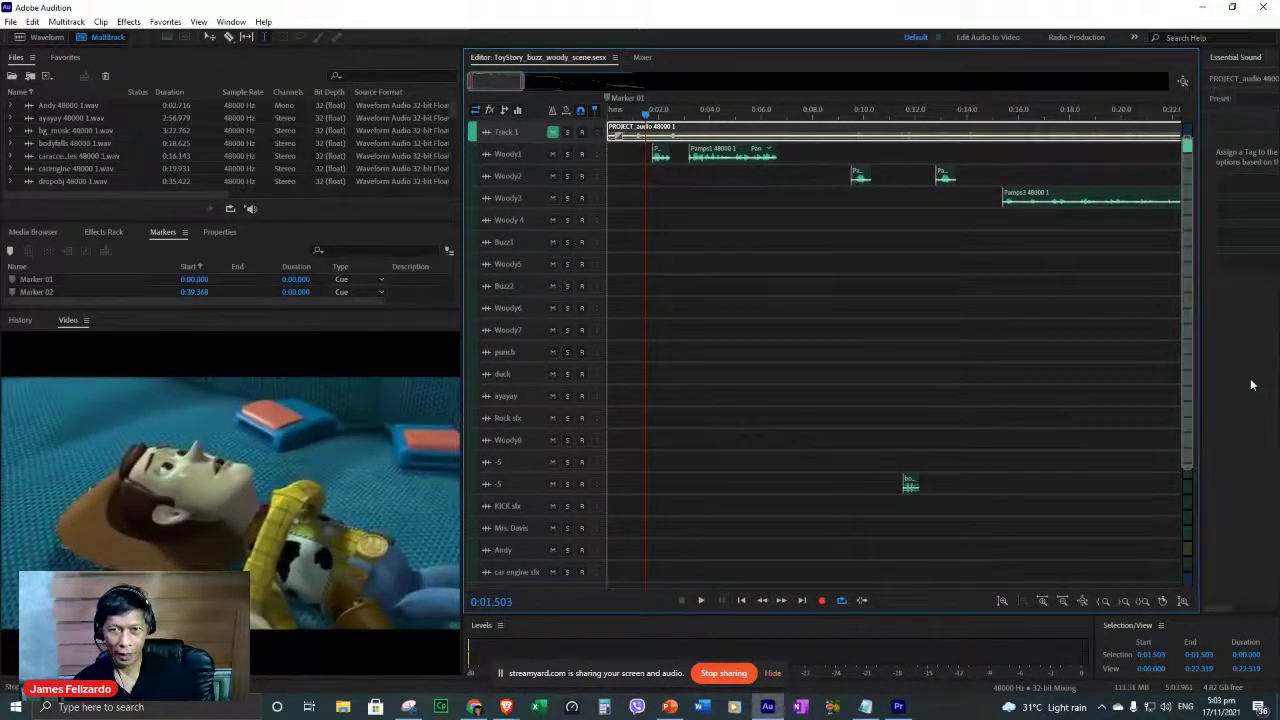
{"action": "scroll", "coordinate": [920, 297], "scroll_direction": "down", "scroll_amount": 5}
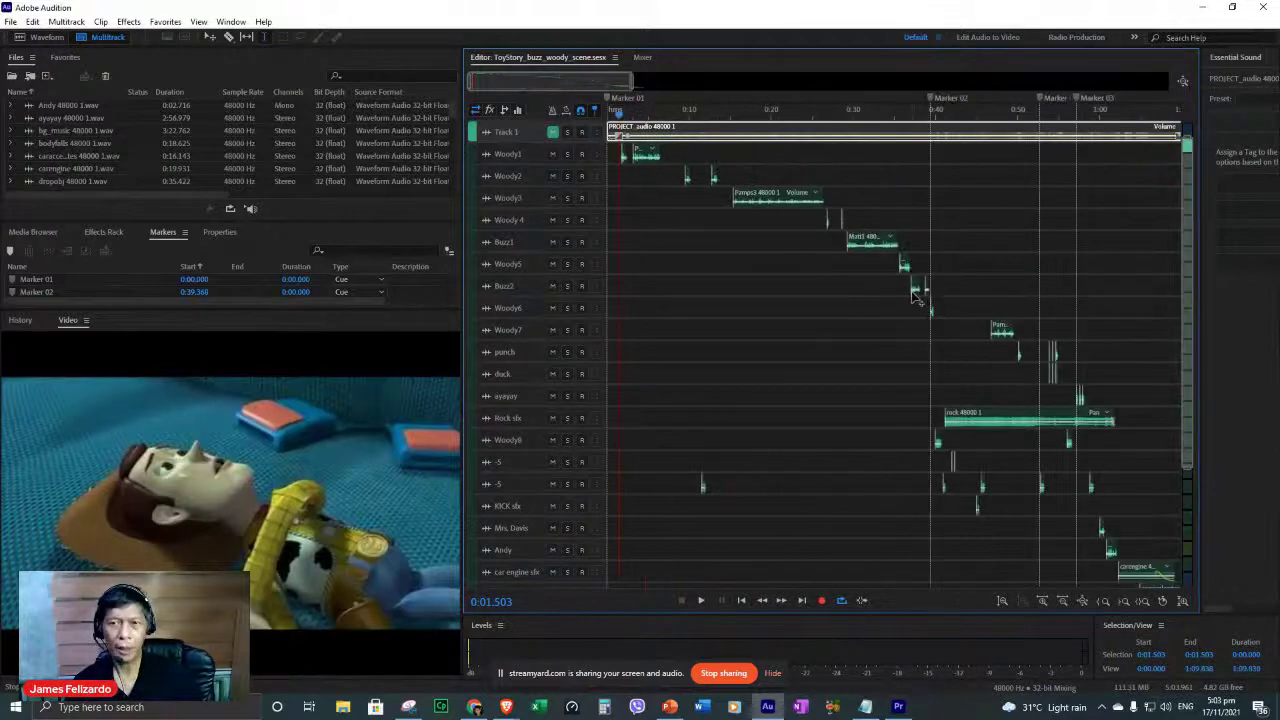
{"action": "scroll", "coordinate": [913, 299], "scroll_direction": "up", "scroll_amount": 1}
{"action": "scroll", "coordinate": [913, 299], "scroll_direction": "down", "scroll_amount": 1}
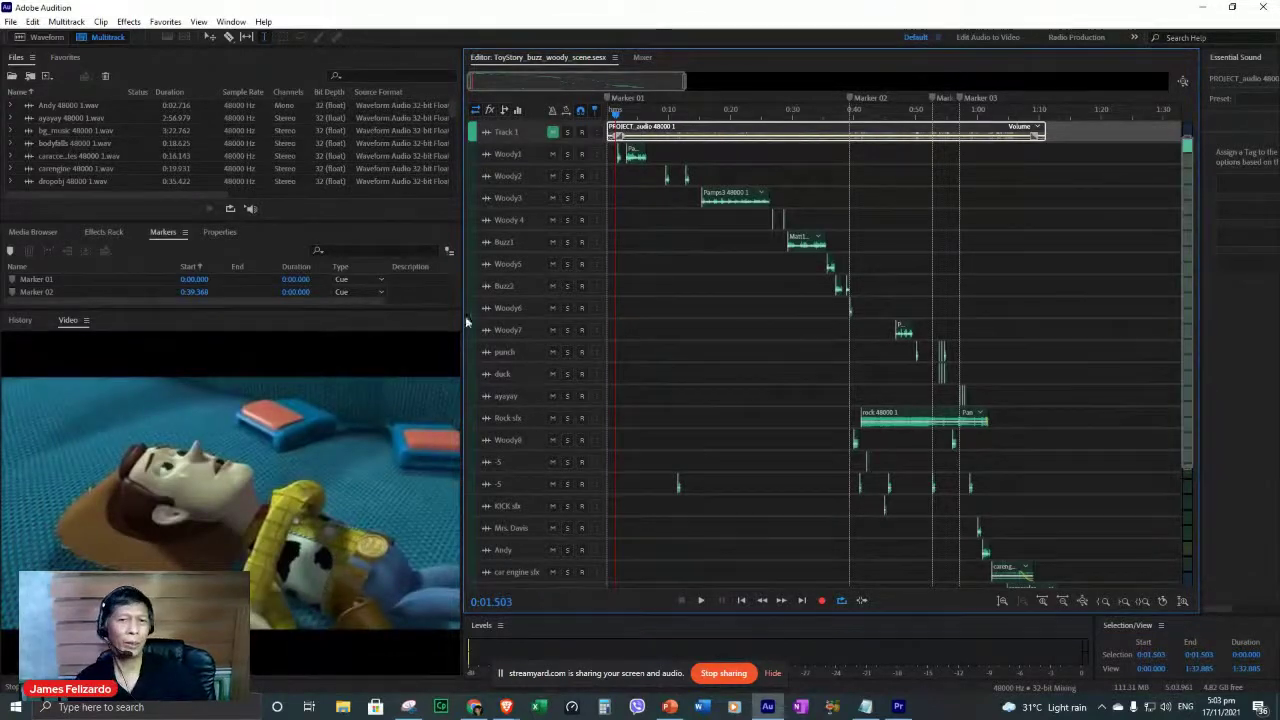
Export a multitrack mixdown of the entire session in MP3 Audio format as ToyStory_buzz_woody_scene_mixdown.mp3.
{"action": "left_click", "coordinate": [11, 22]}
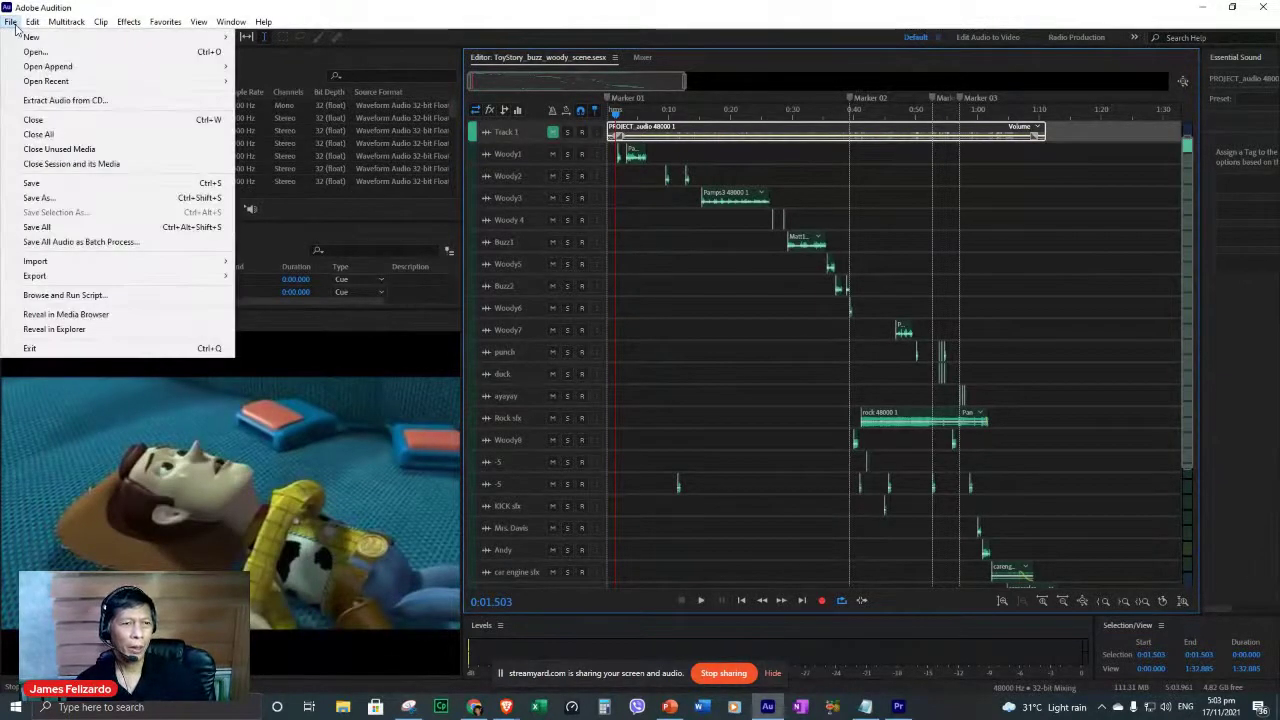
{"action": "mouse_move", "coordinate": [70, 276]}
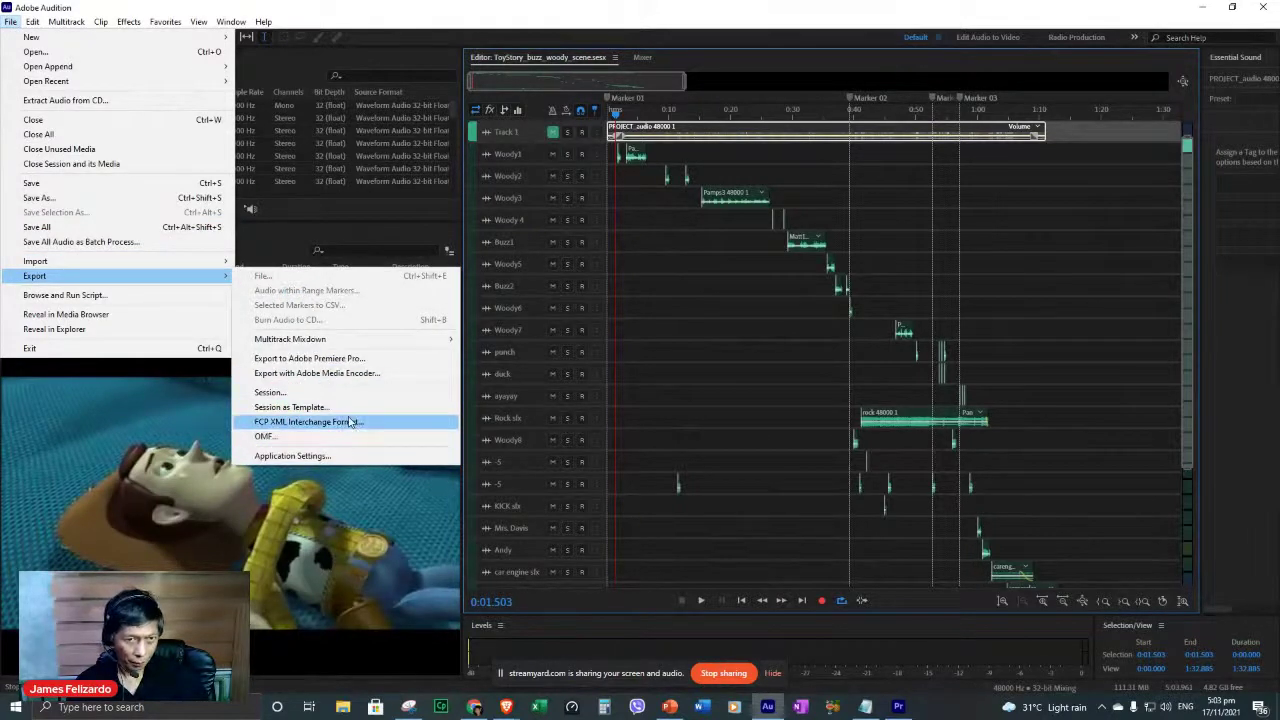
{"action": "mouse_move", "coordinate": [337, 340]}
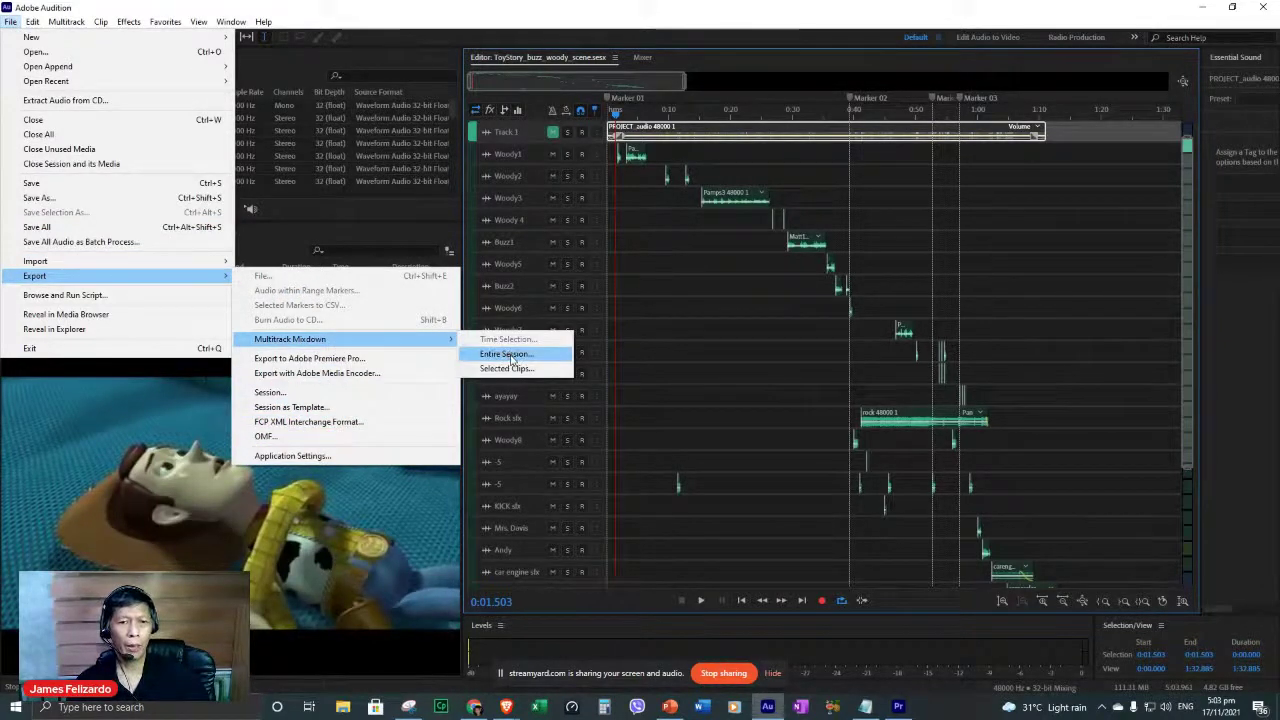
{"action": "left_click", "coordinate": [513, 355]}
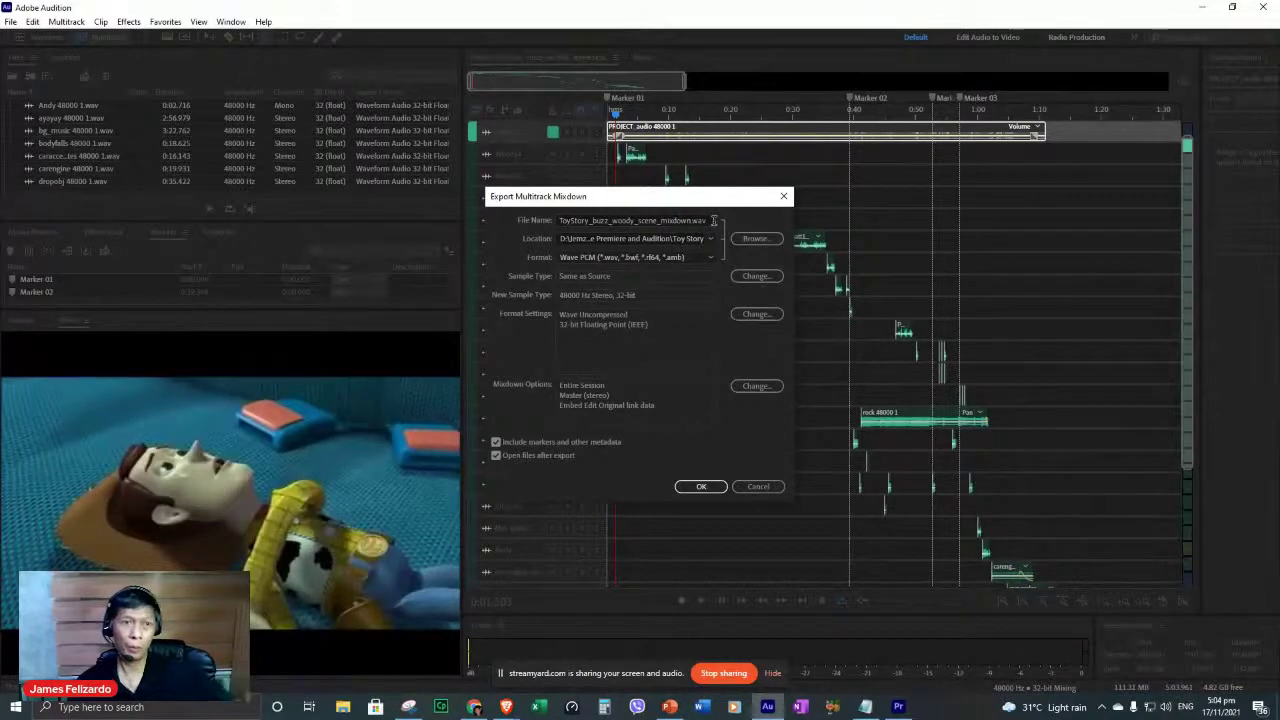
{"action": "left_click", "coordinate": [708, 256]}
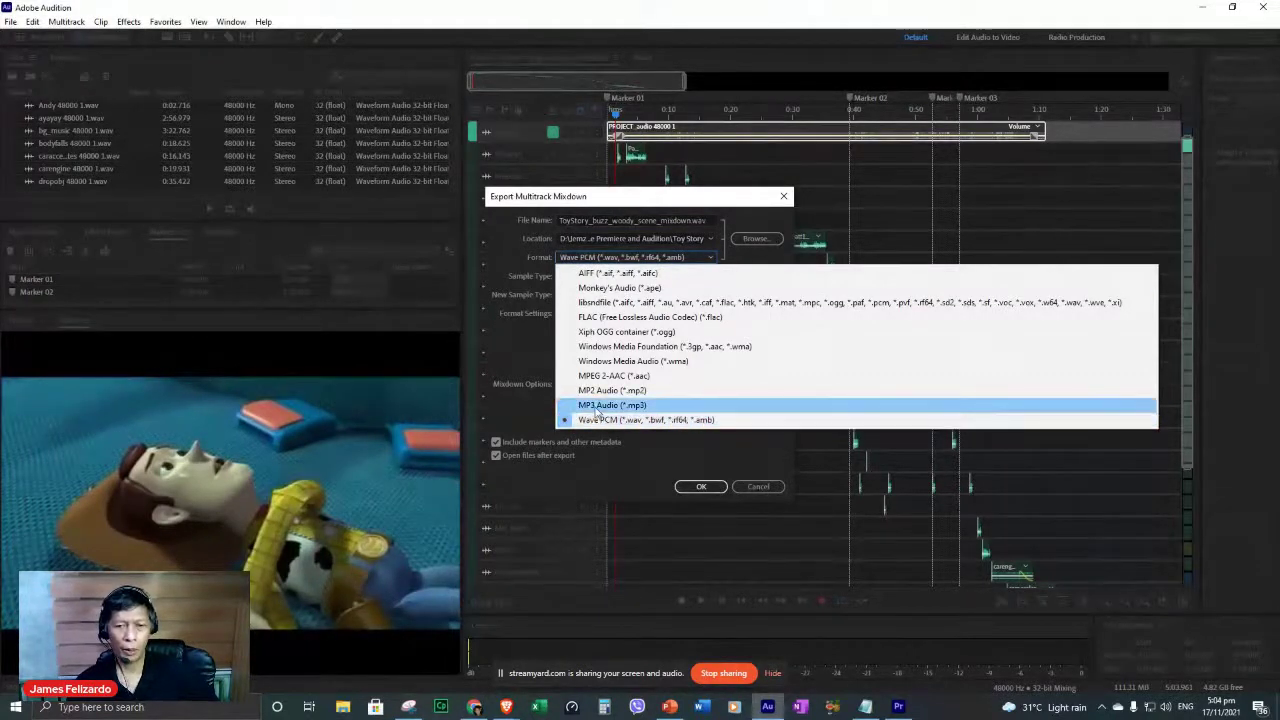
{"action": "left_click", "coordinate": [597, 405]}
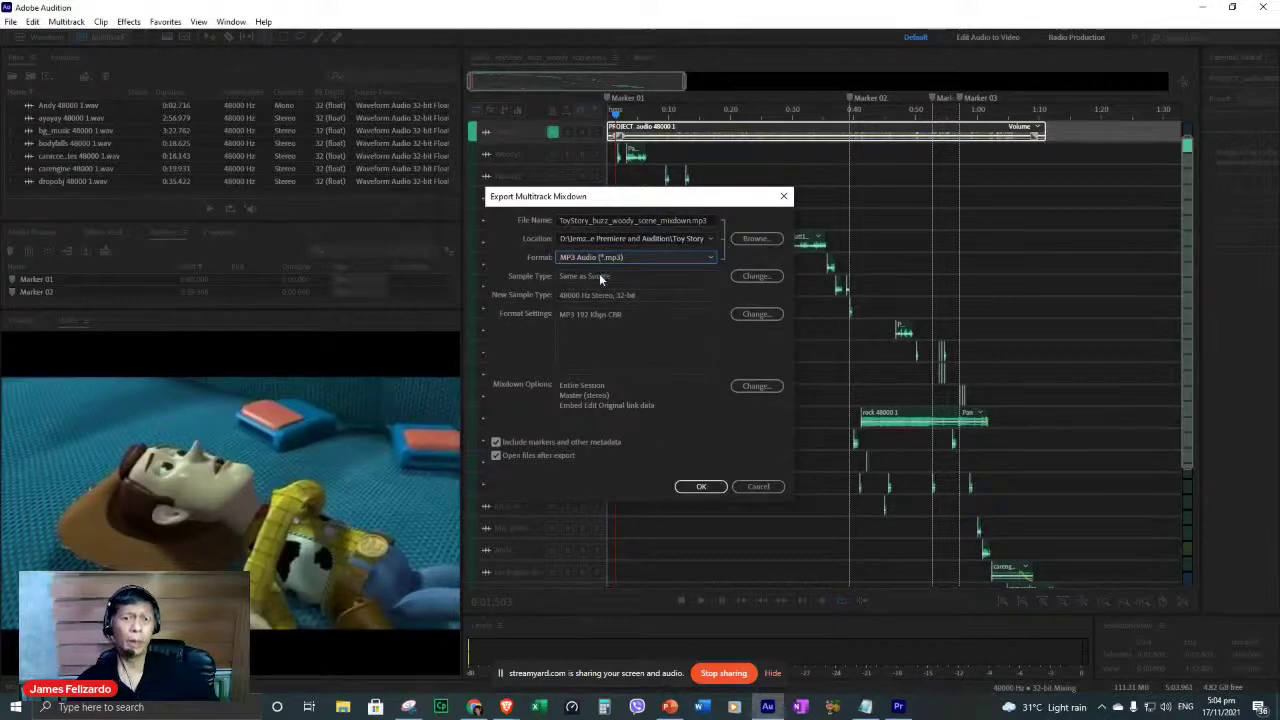
{"action": "left_click", "coordinate": [701, 487]}
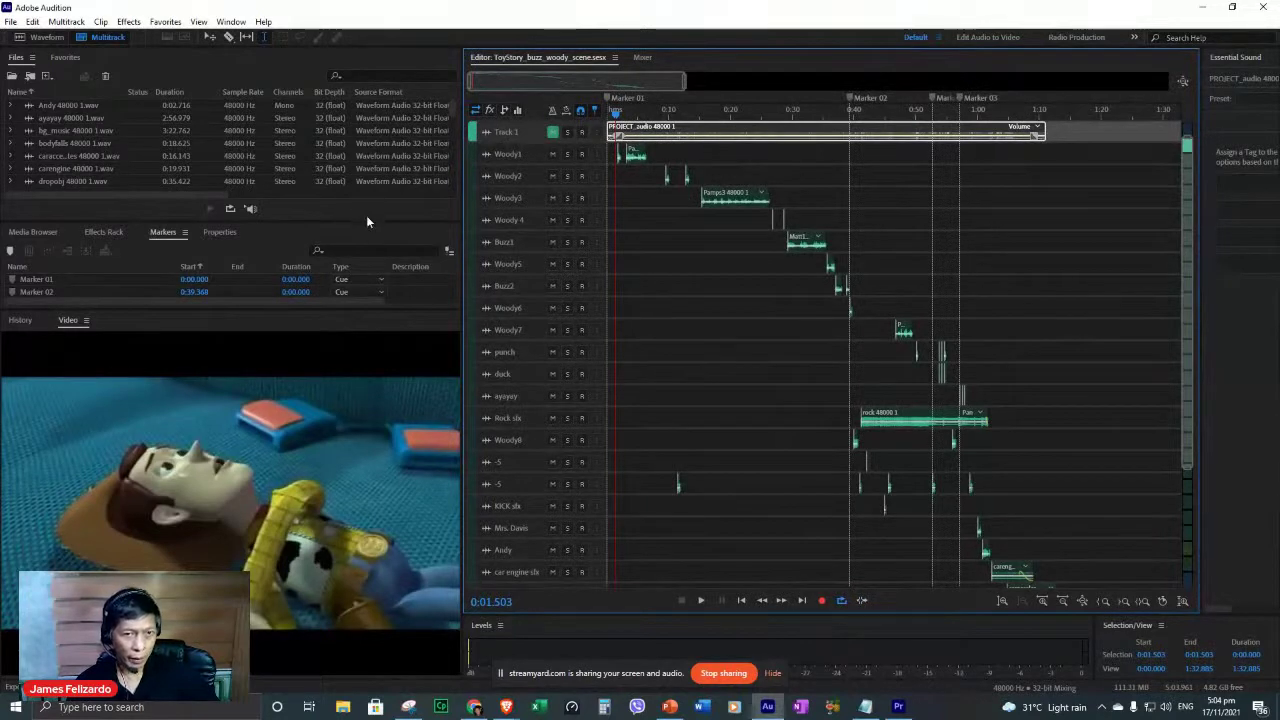
Enlarge the list of session files and look for the exported MP3 mixdown in it.
{"action": "left_click_drag", "start_coordinate": [366, 222], "coordinate": [366, 581]}
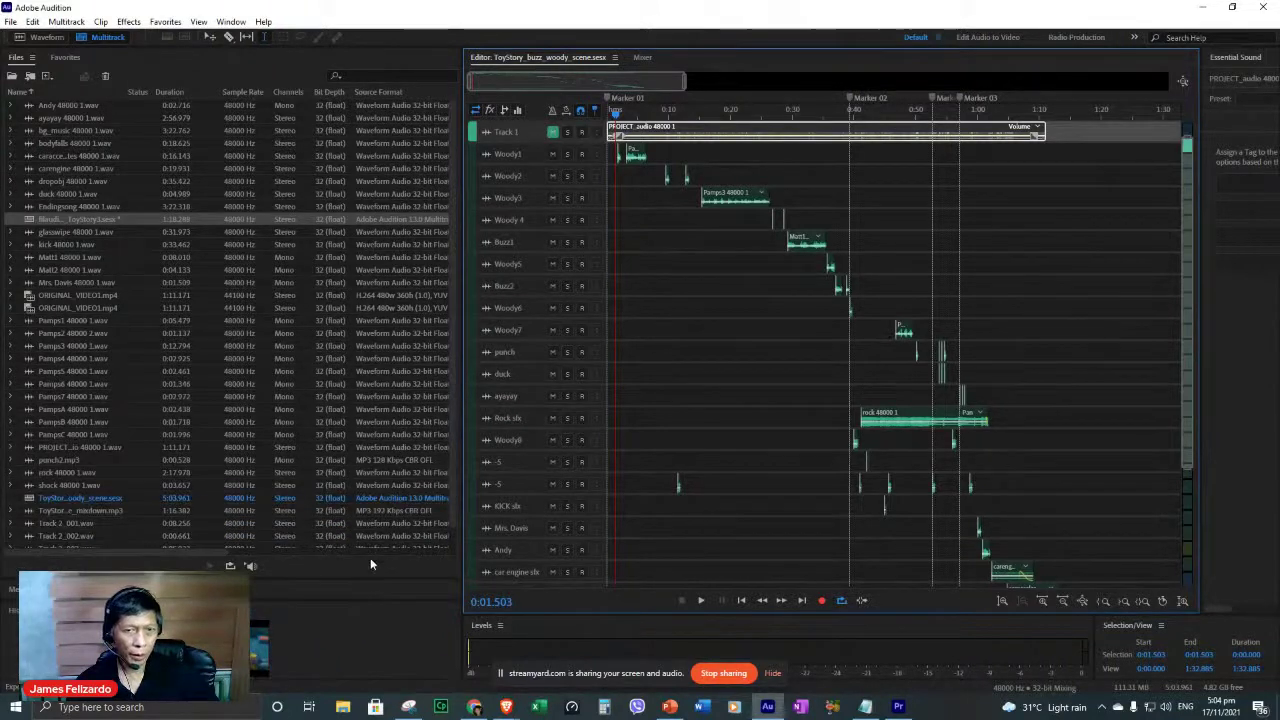
{"action": "left_click_drag", "start_coordinate": [452, 314], "coordinate": [448, 386]}
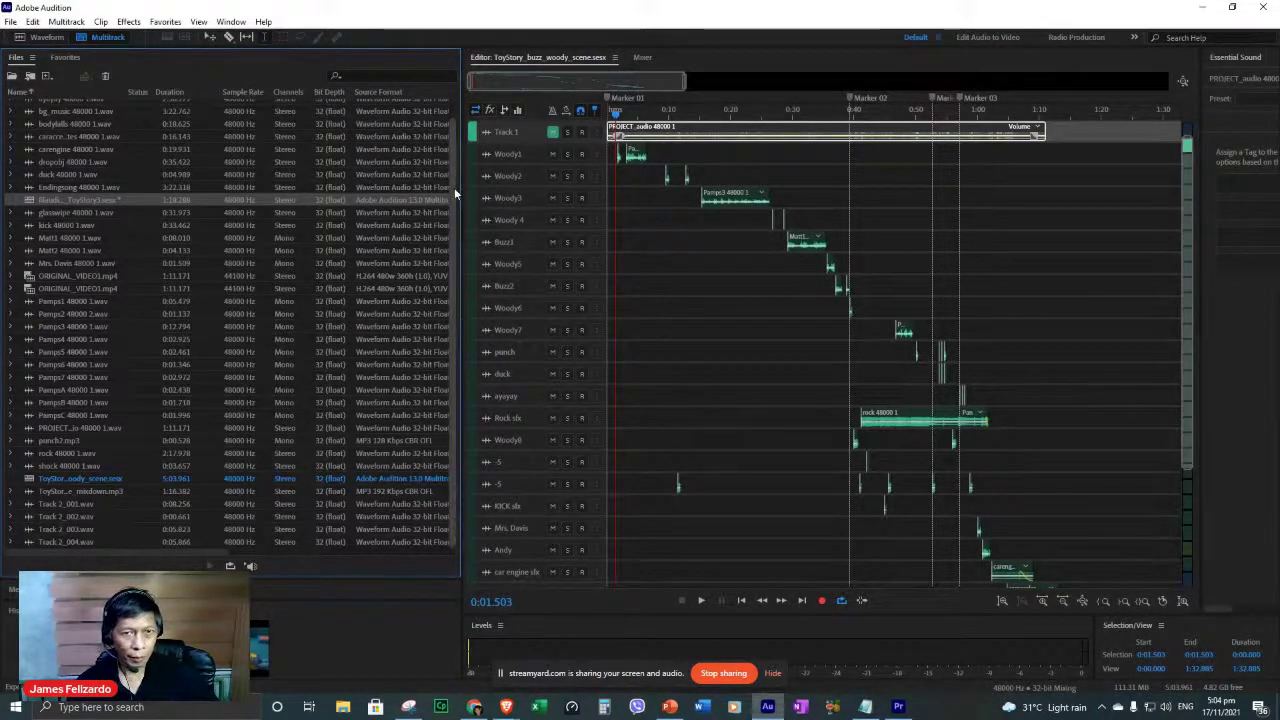
{"action": "scroll", "coordinate": [449, 160], "scroll_direction": "up", "scroll_amount": 1}
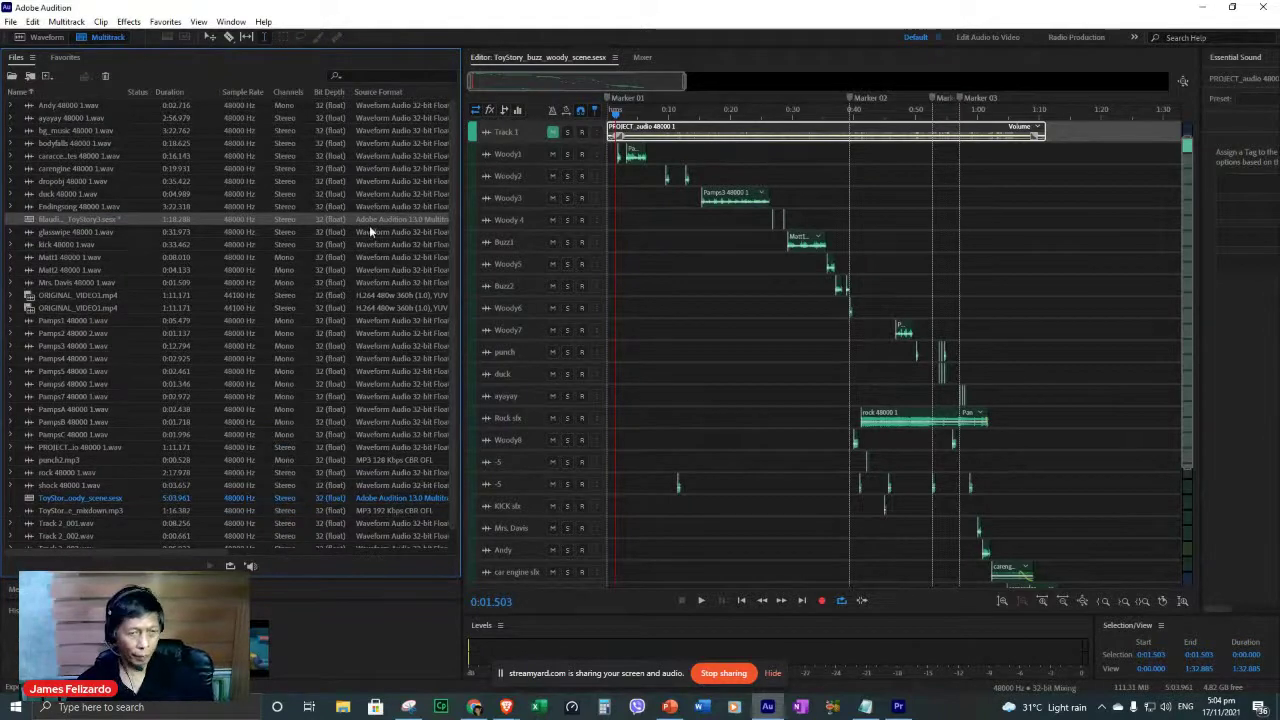
{"action": "scroll", "coordinate": [449, 467], "scroll_direction": "down", "scroll_amount": 2}
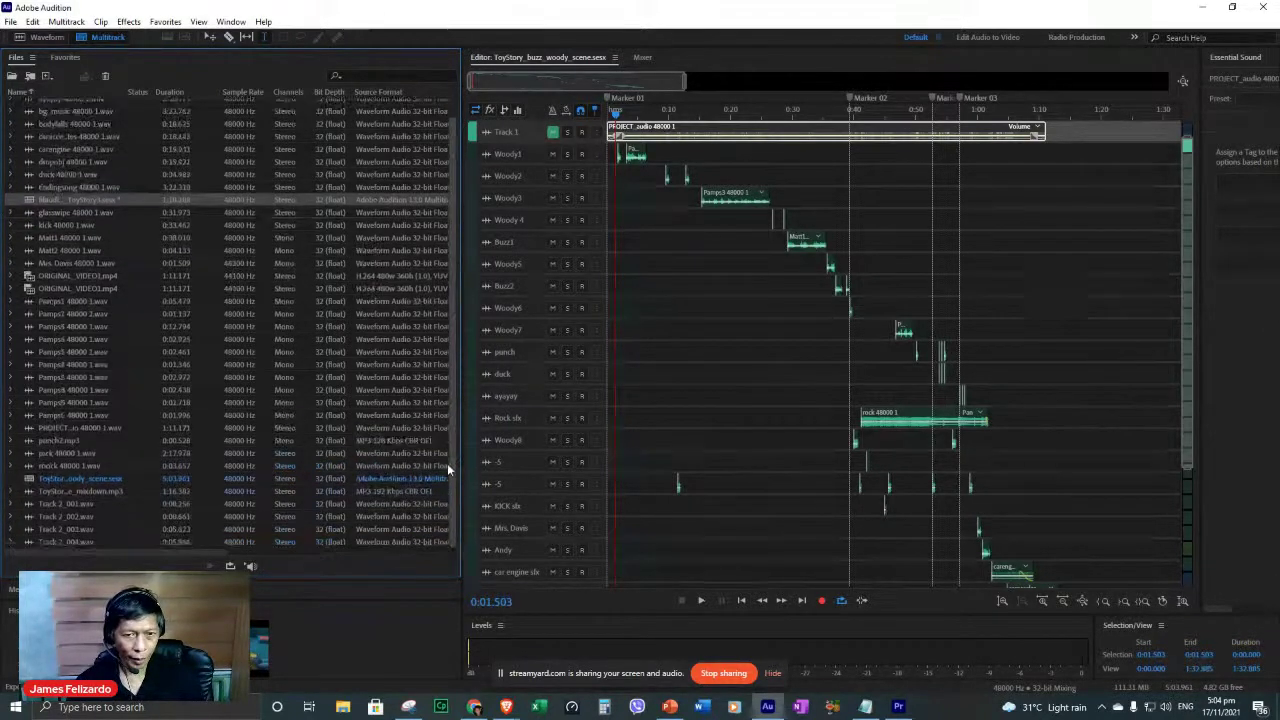
Export the entire session again as an MP3 mixdown named ToyStory_buzz_woody_scene_MIXDOWNmp3.
{"action": "left_click", "coordinate": [11, 21]}
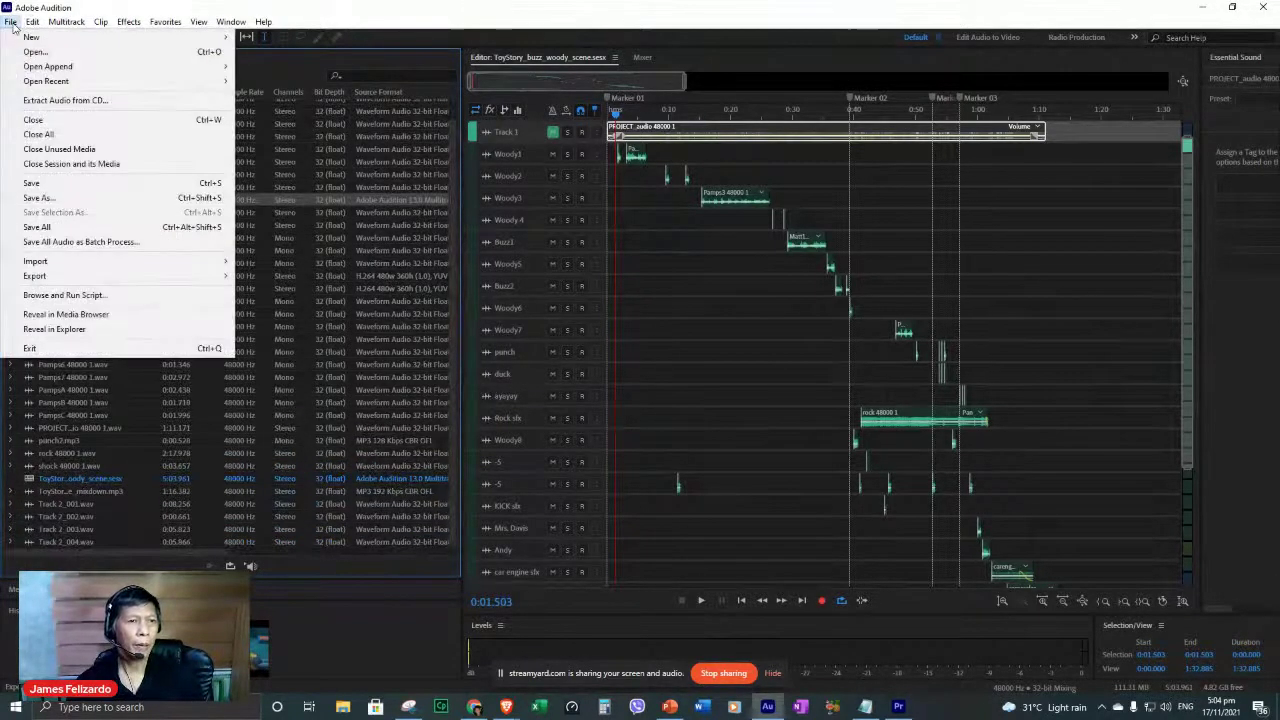
{"action": "mouse_move", "coordinate": [123, 276]}
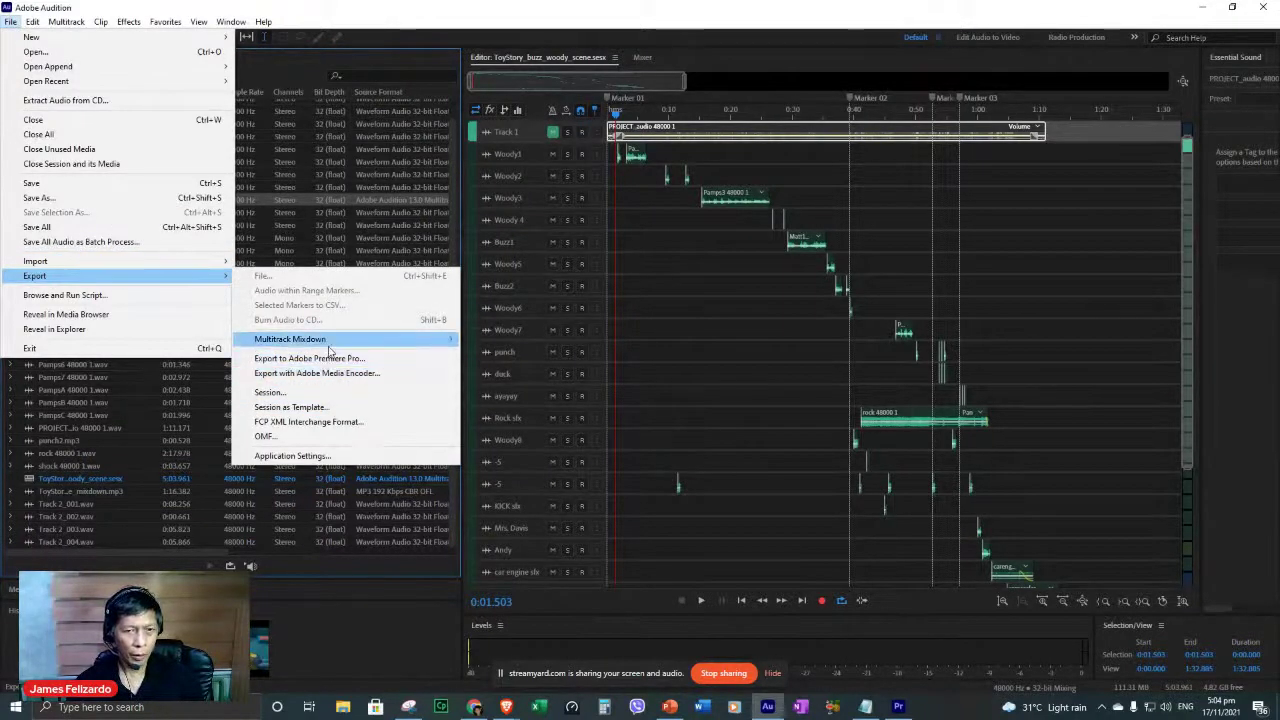
{"action": "mouse_move", "coordinate": [350, 341]}
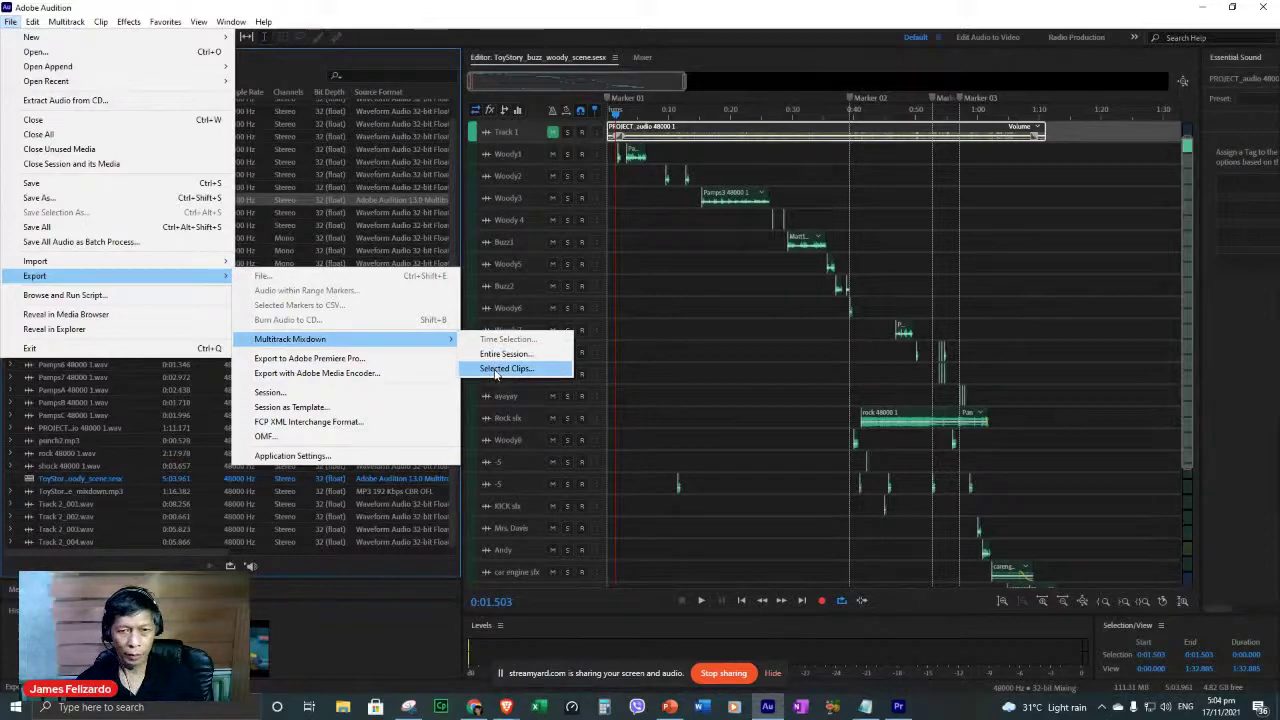
{"action": "left_click", "coordinate": [500, 354]}
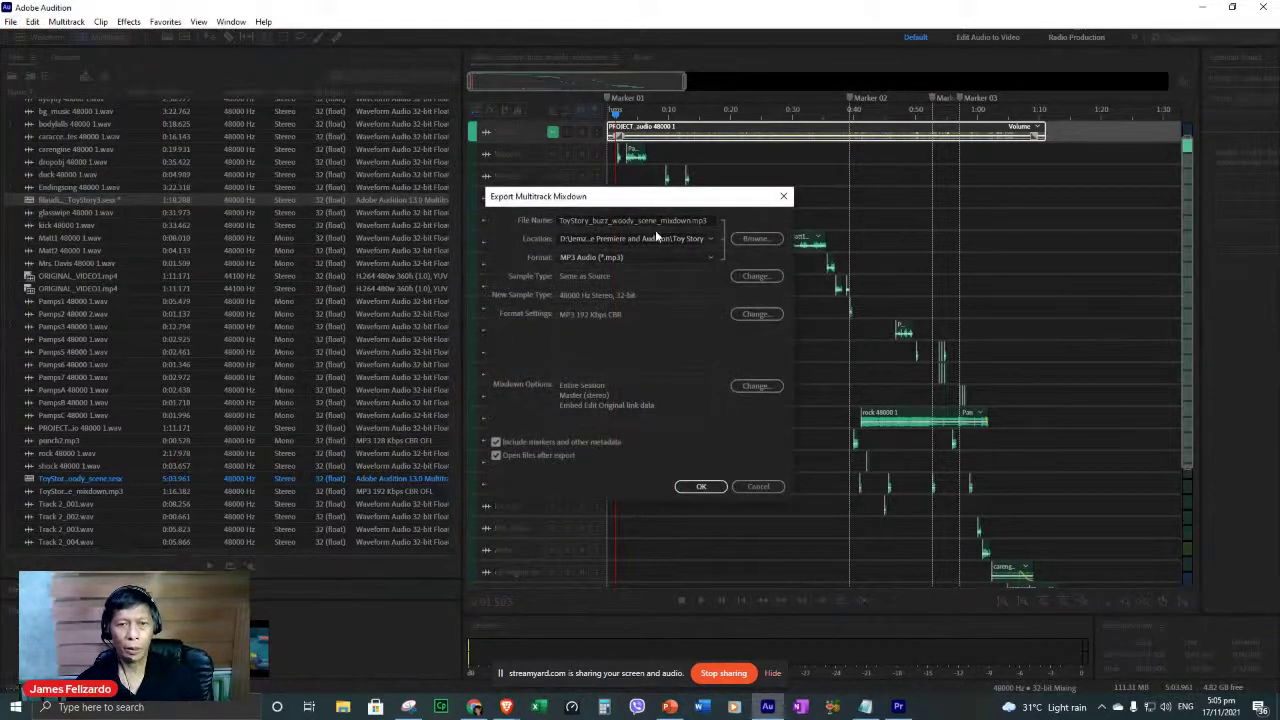
{"action": "left_click", "coordinate": [681, 220]}
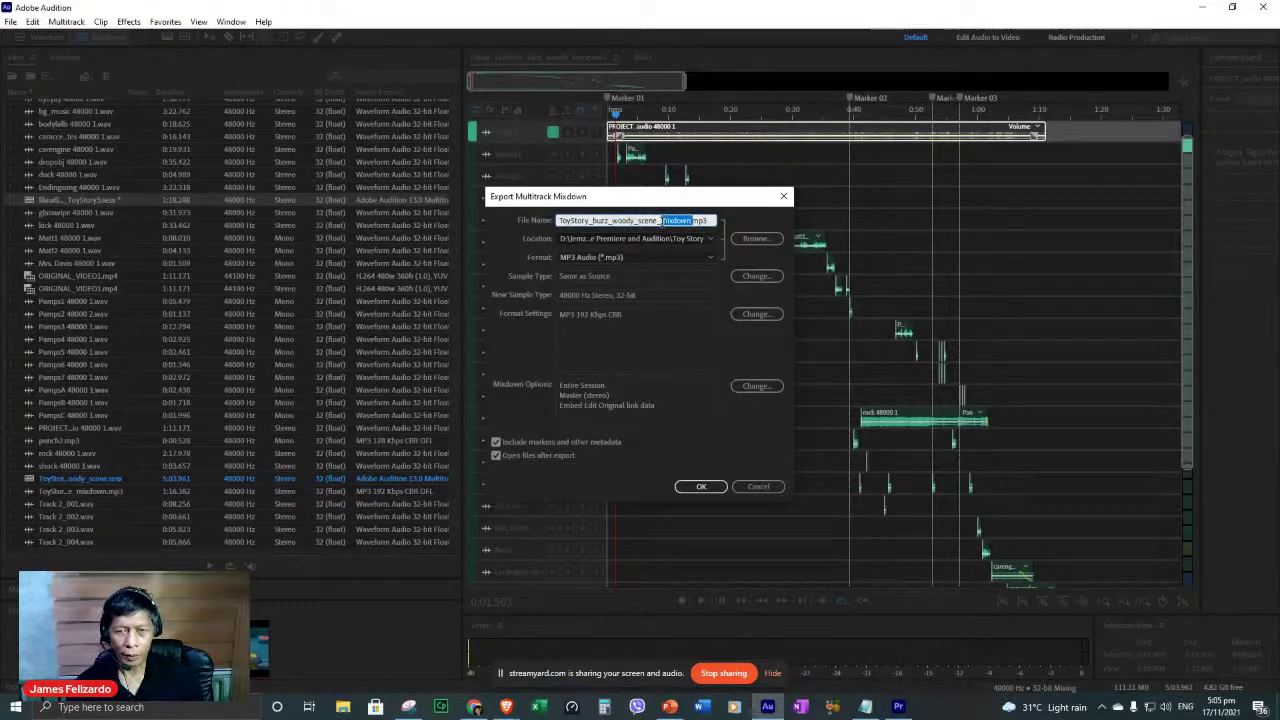
{"action": "key", "text": "BackSpace"}
{"action": "type", "text": "MIXDOWN"}
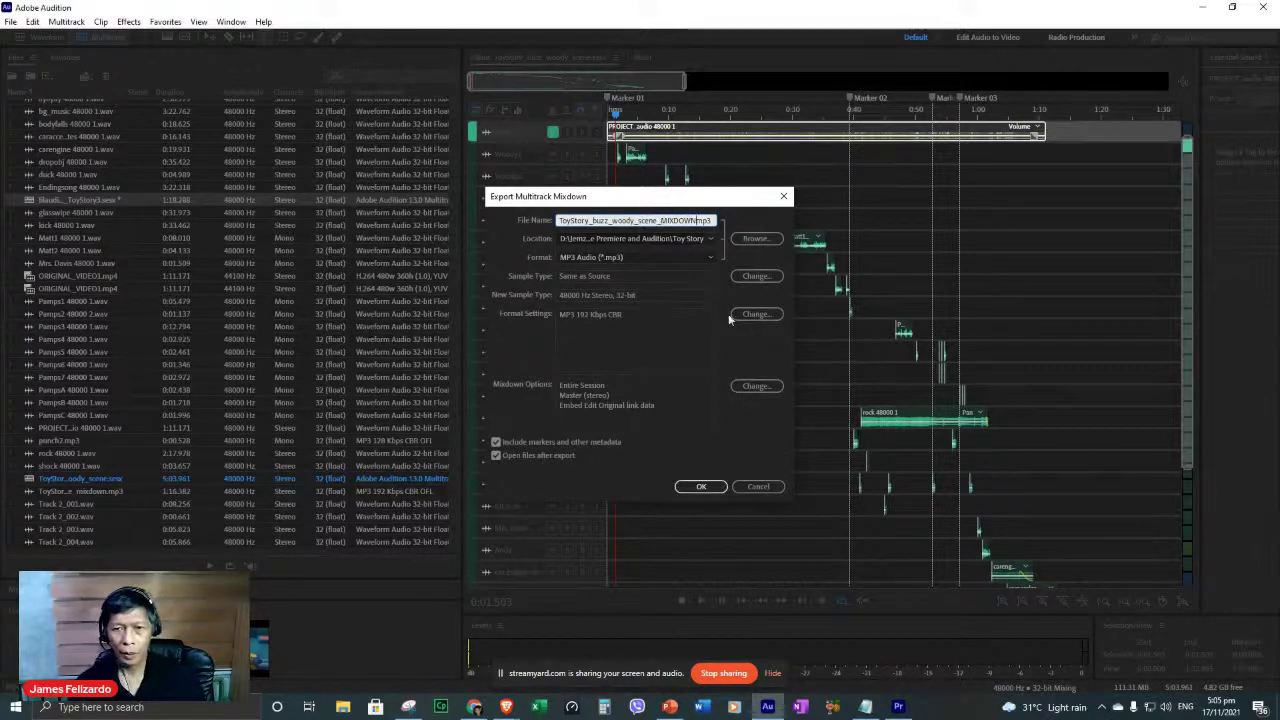
{"action": "left_click", "coordinate": [703, 486]}
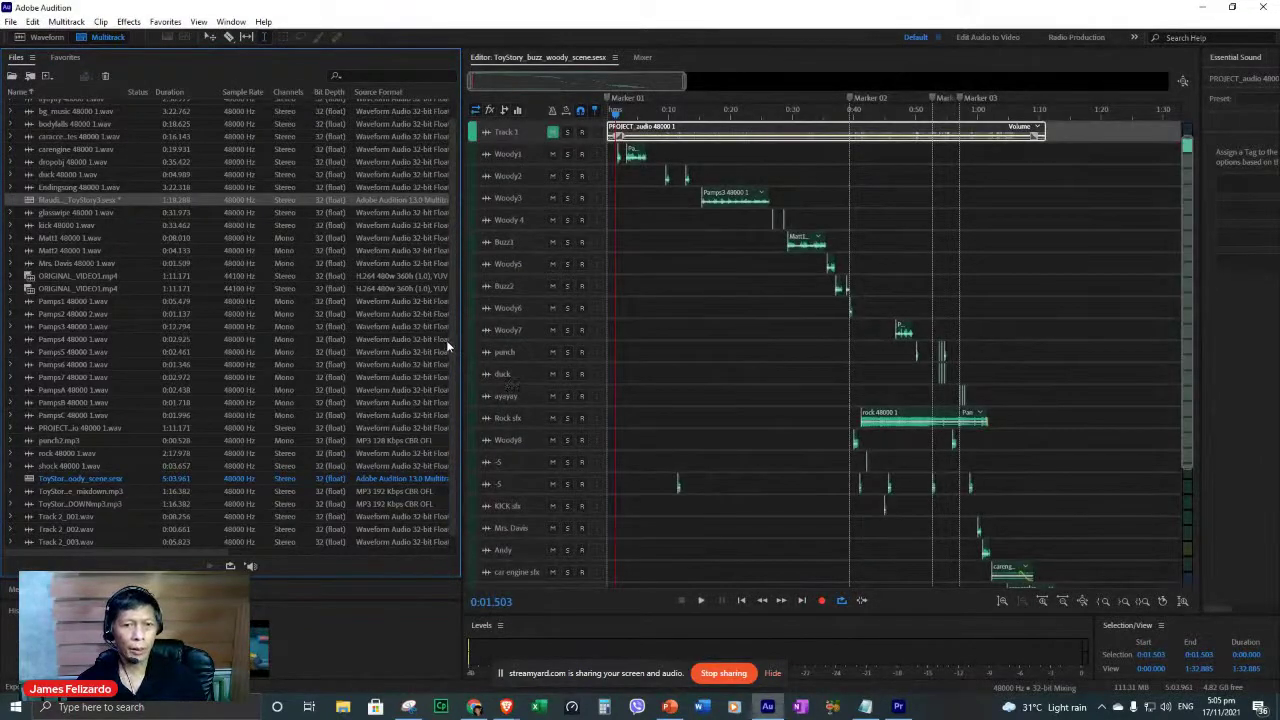
Open the newly exported MIXDOWN MP3 in the waveform editor and play its first few seconds.
{"action": "left_click_drag", "start_coordinate": [454, 354], "coordinate": [450, 420]}
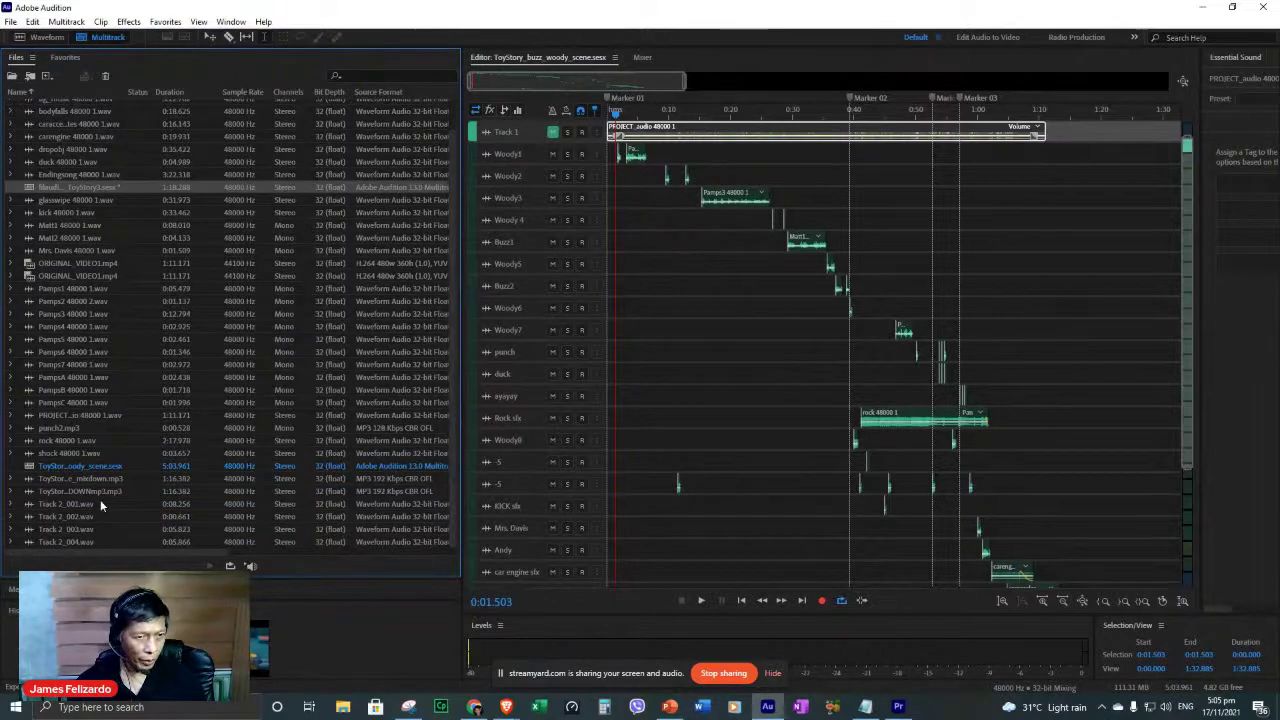
{"action": "left_click", "coordinate": [99, 491]}
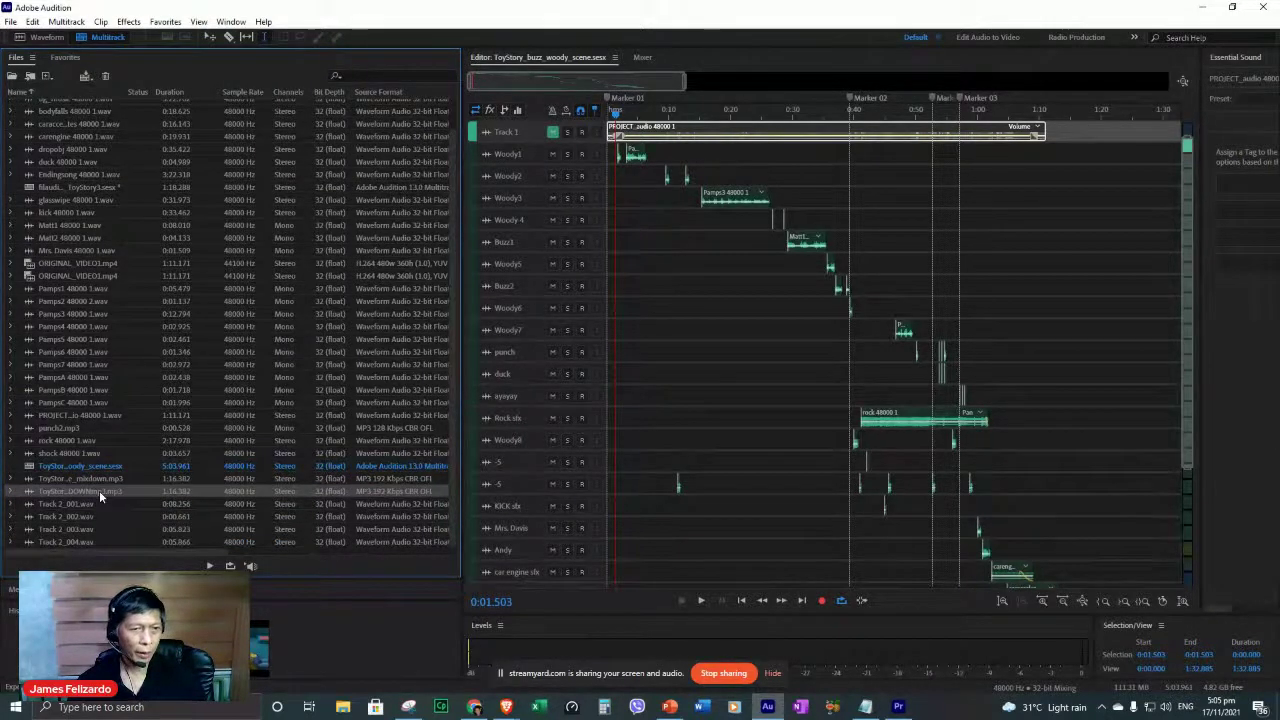
{"action": "double_click", "coordinate": [99, 490]}
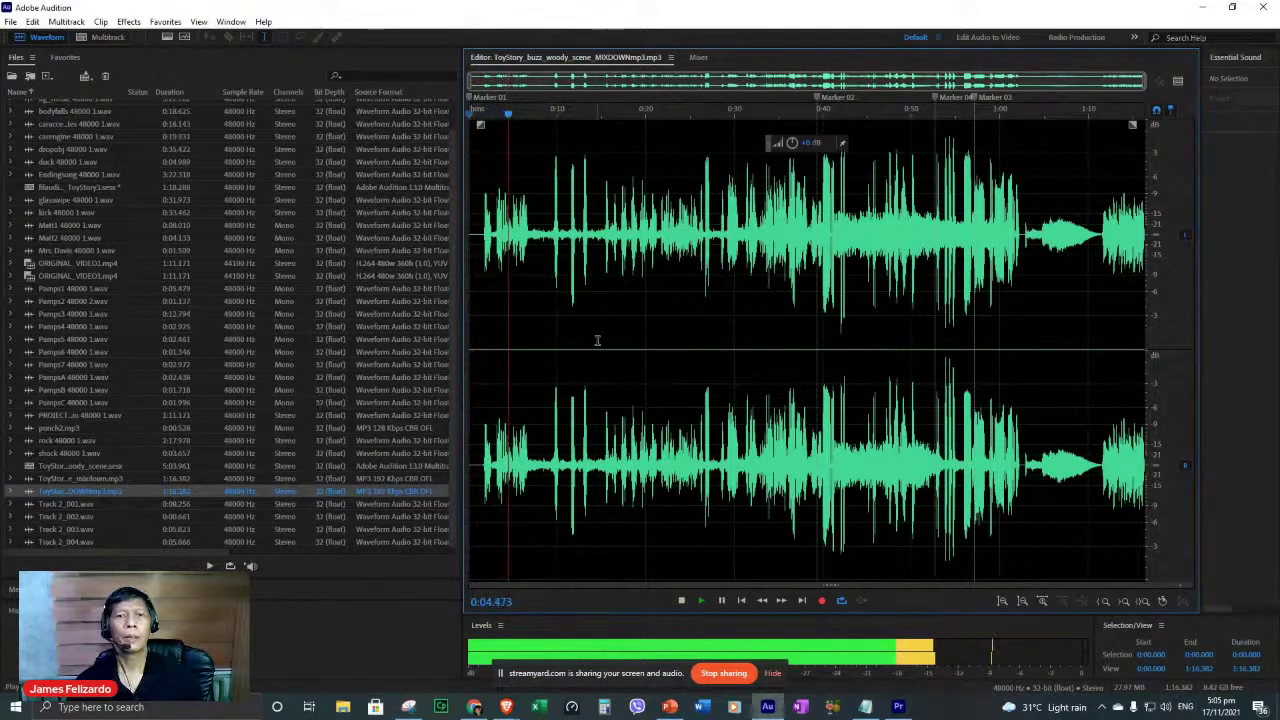
{"action": "key", "text": "space"}
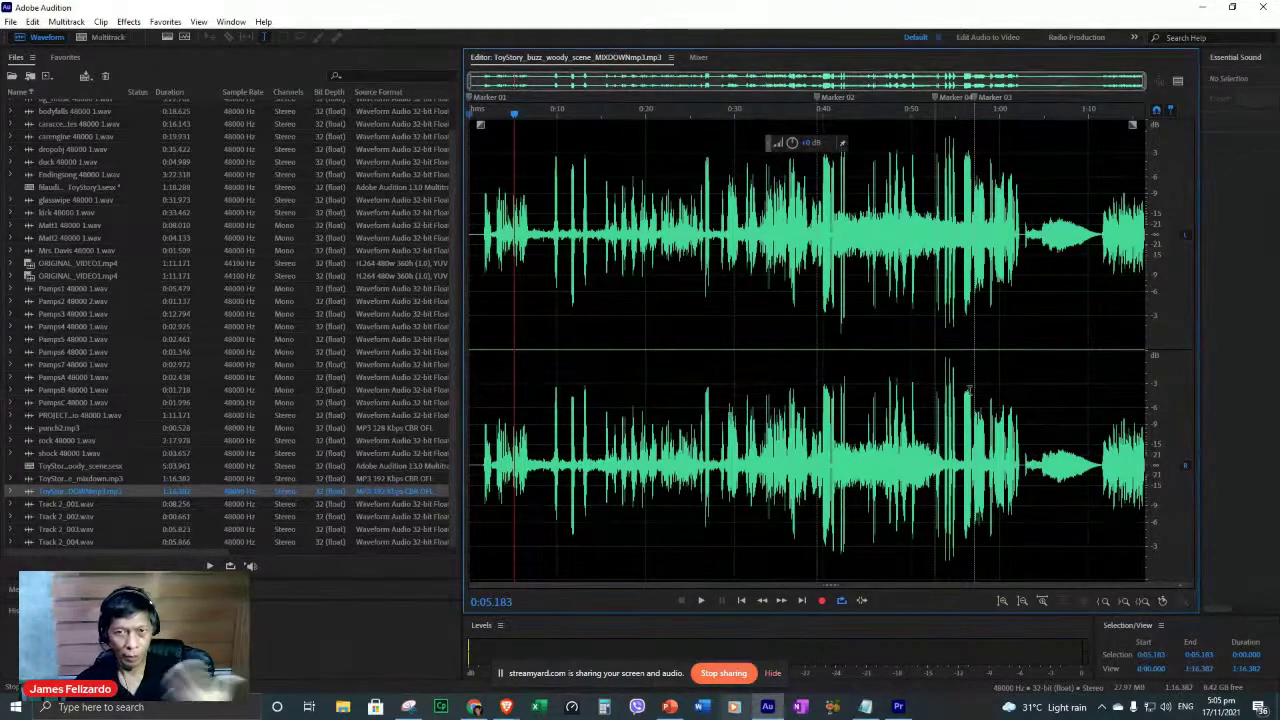
Switch to Premiere Pro and import the ORIGINAL_VIDEO1 file from the Toy Story folder into the project.
{"action": "left_click", "coordinate": [900, 640]}
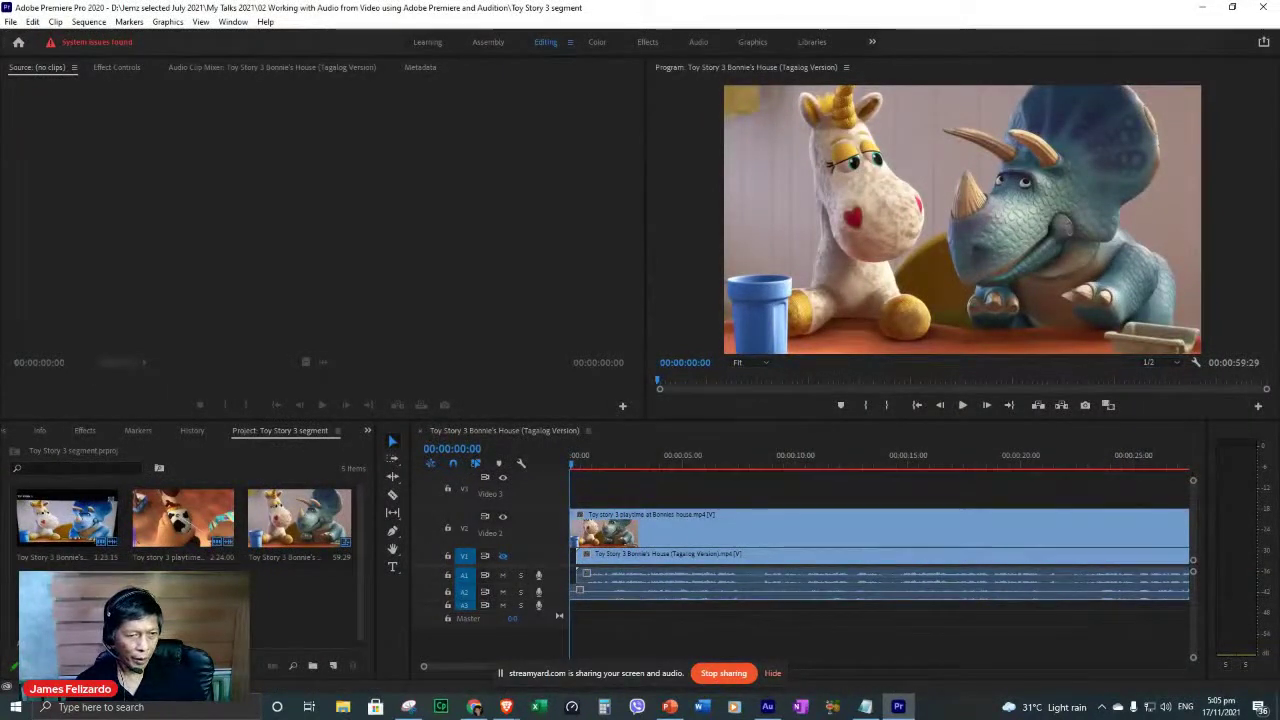
{"action": "left_click", "coordinate": [313, 597]}
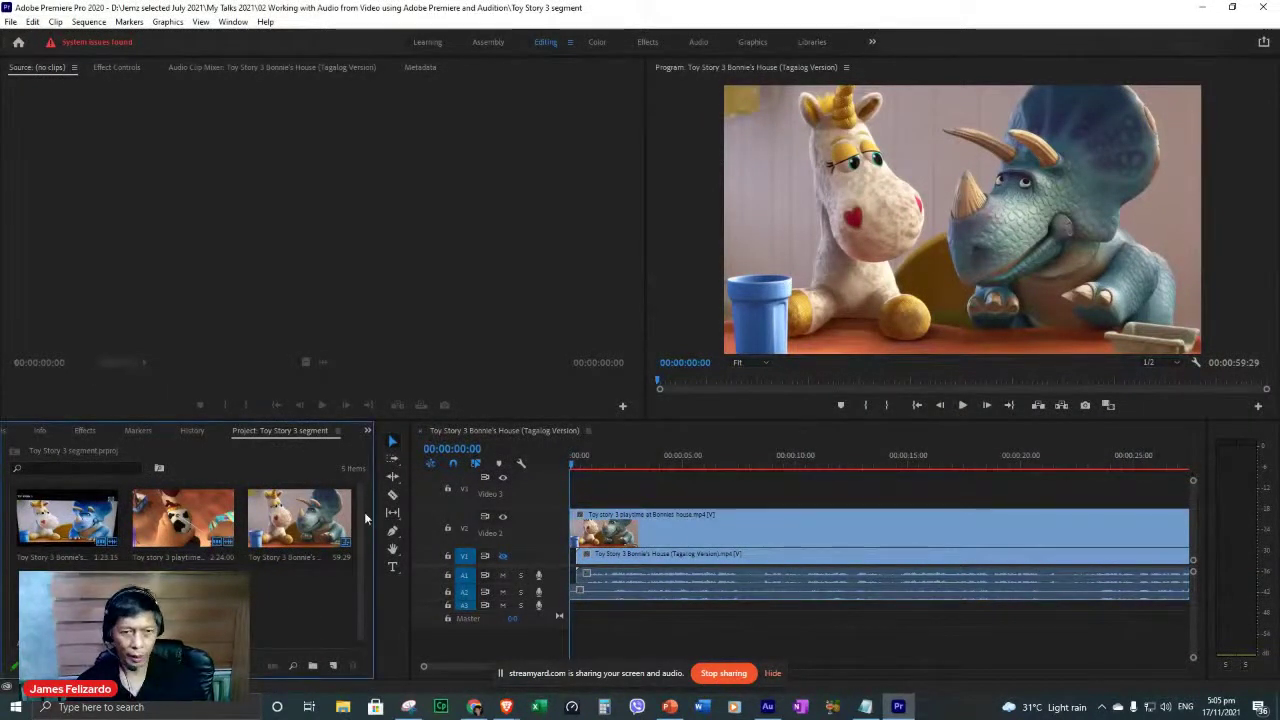
{"action": "double_click", "coordinate": [304, 595]}
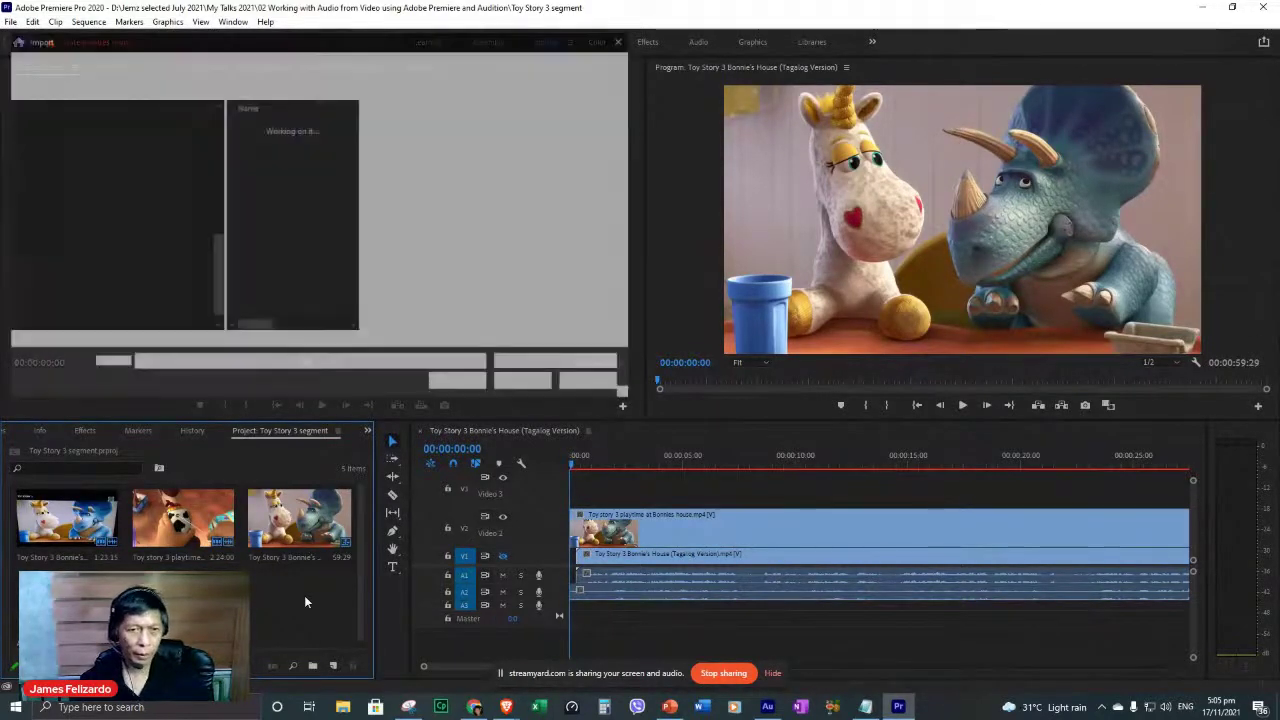
{"action": "left_click", "coordinate": [280, 210]}
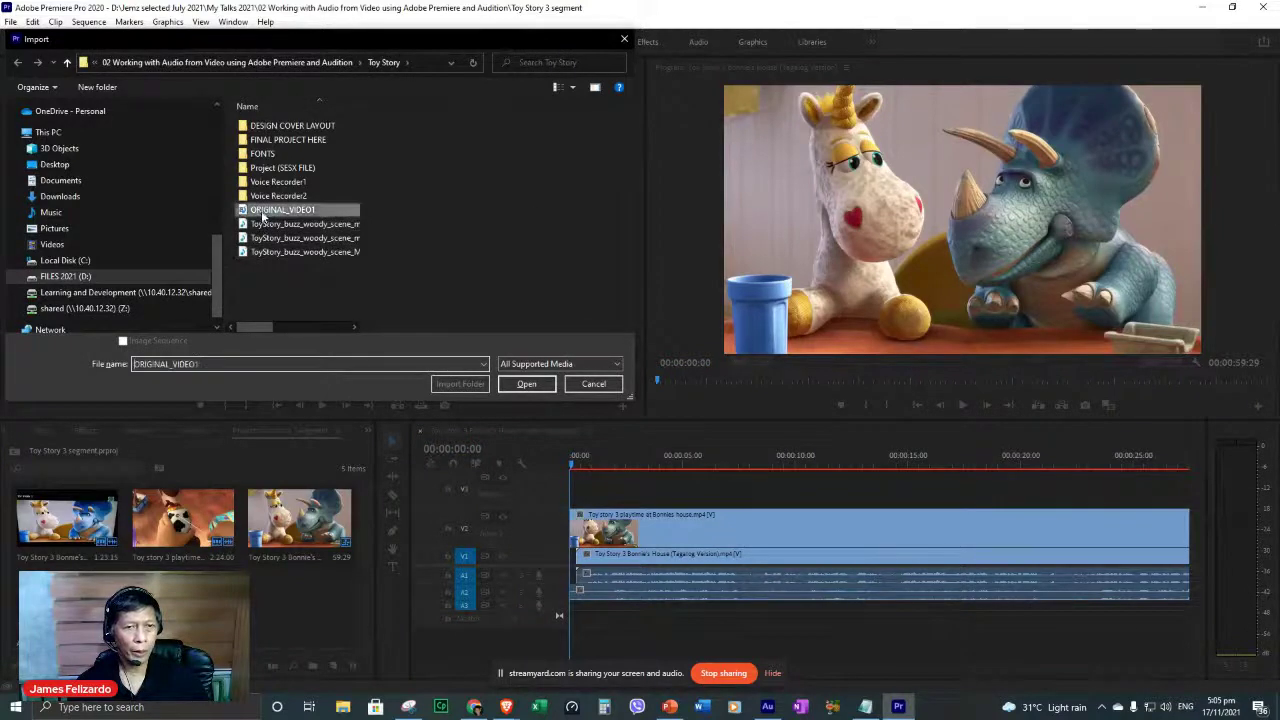
{"action": "left_click", "coordinate": [524, 385]}
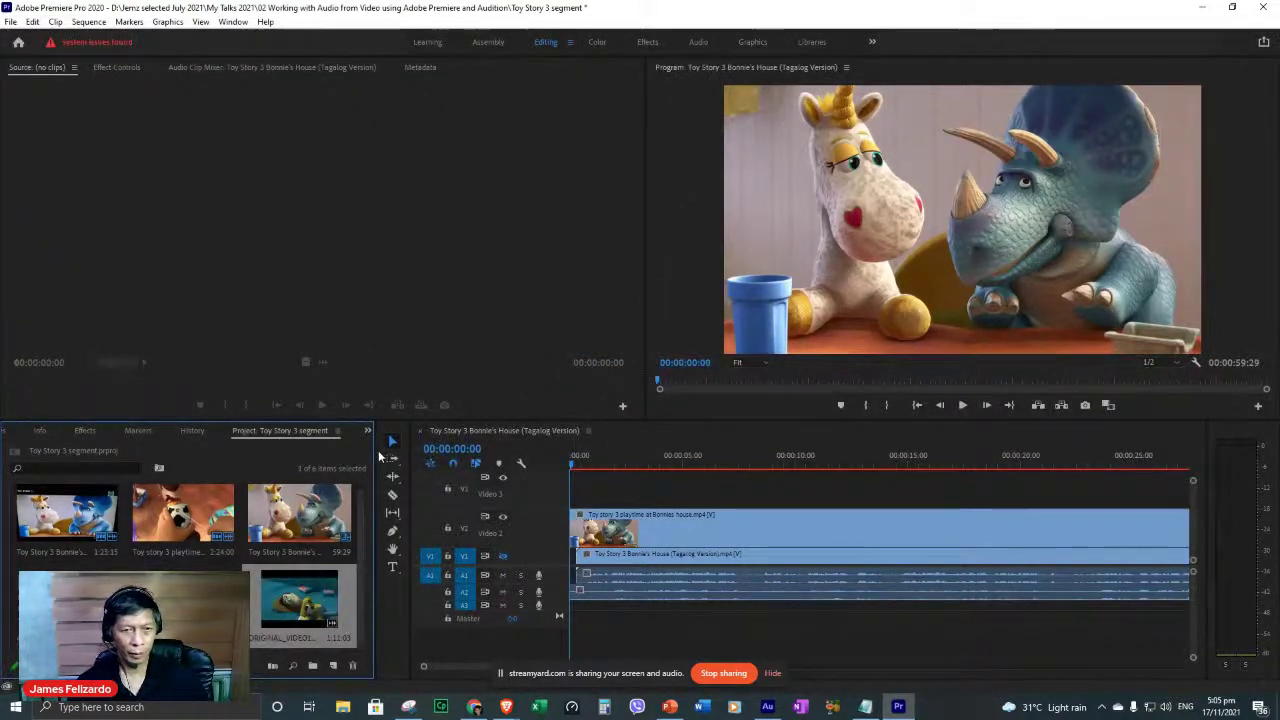
Create a new sequence from the imported ORIGINAL_VIDEO1 clip and play short parts of its opening seconds.
{"action": "right_click", "coordinate": [299, 600]}
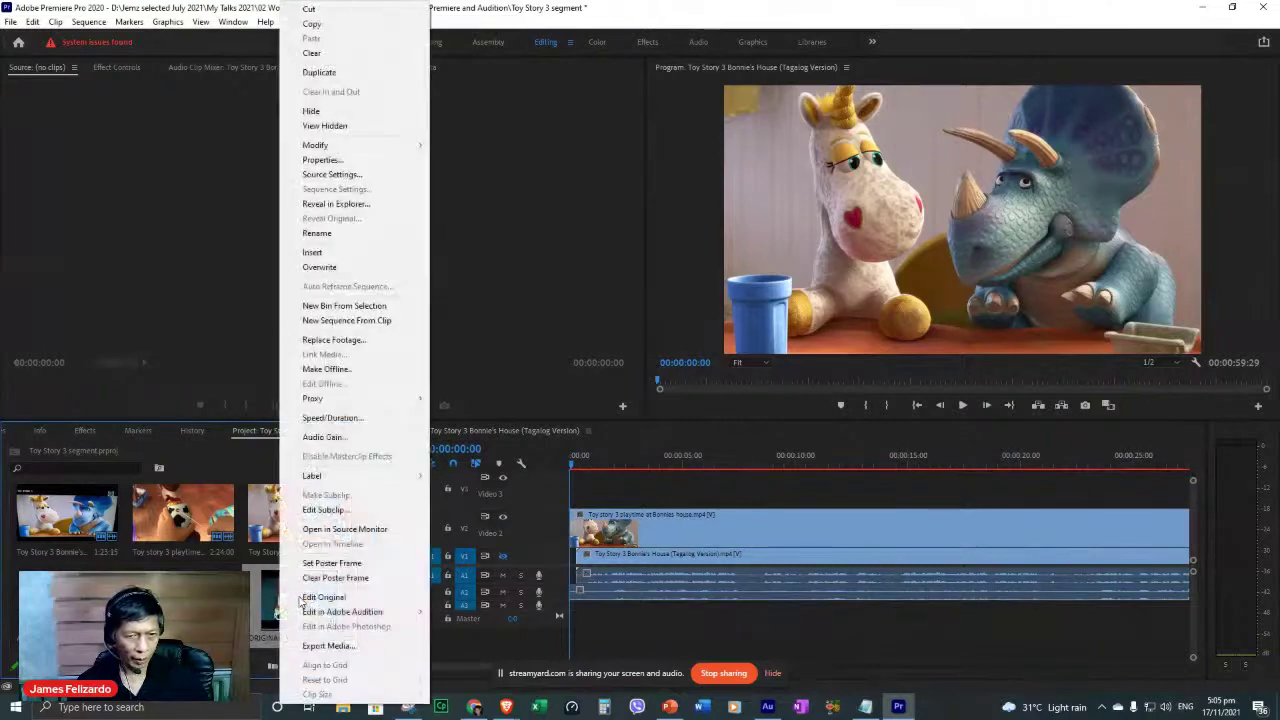
{"action": "left_click", "coordinate": [355, 321]}
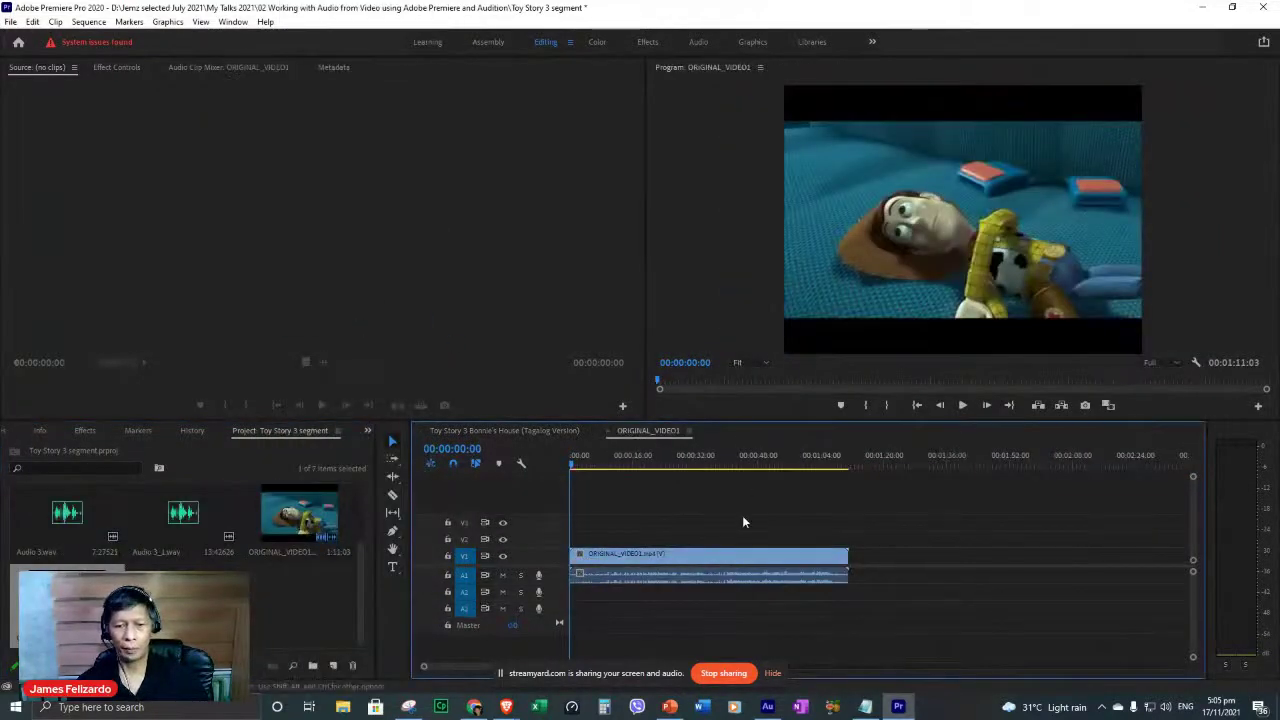
{"action": "key", "text": "space"}
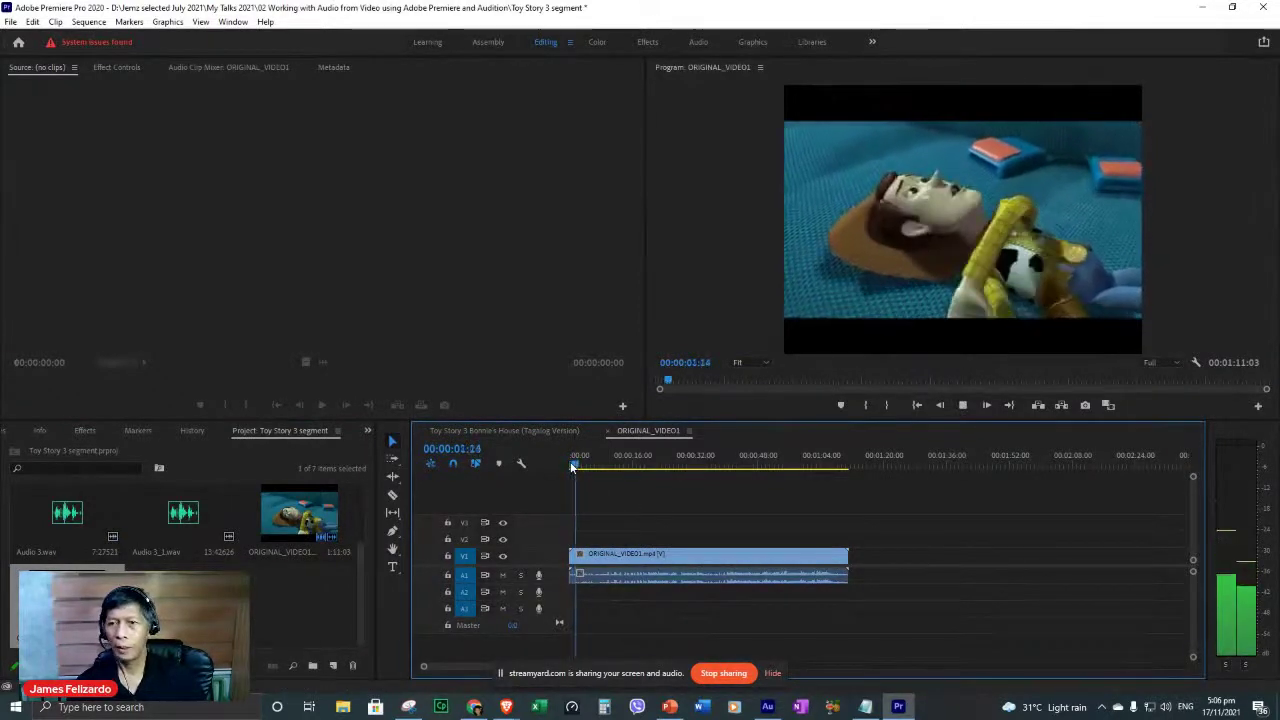
{"action": "left_click_drag", "start_coordinate": [577, 466], "coordinate": [606, 466]}
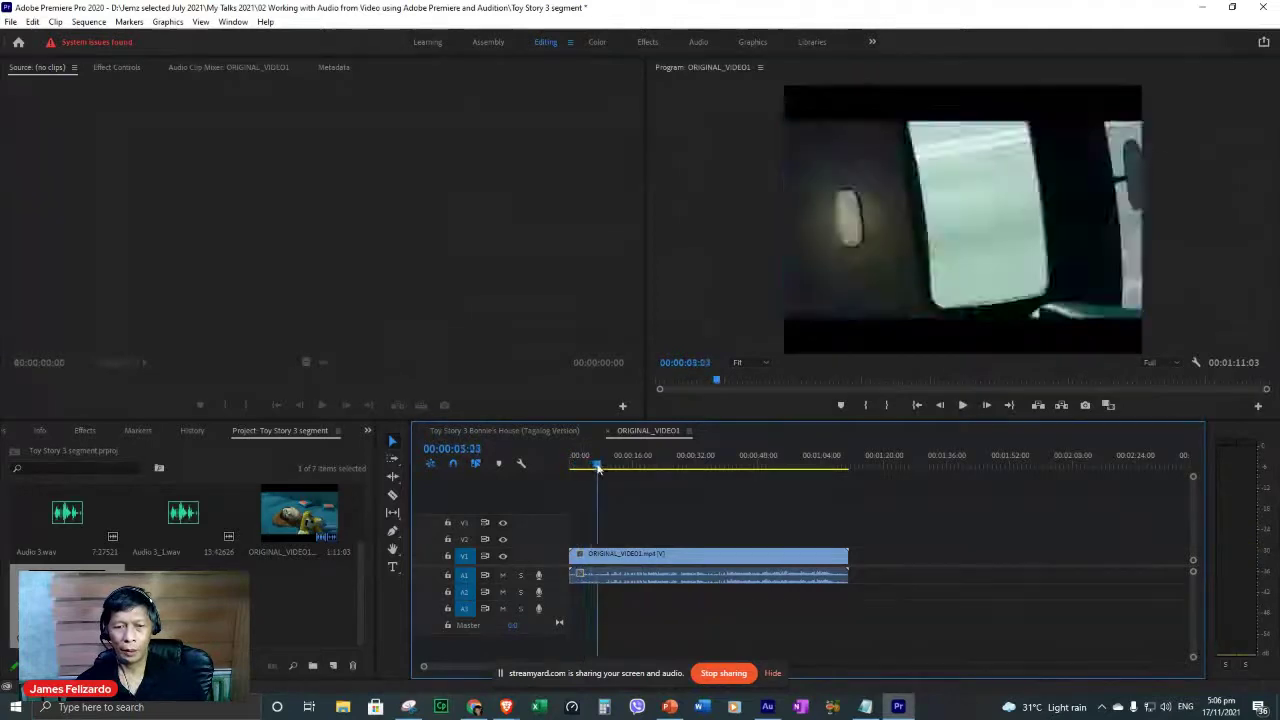
{"action": "key", "text": "space"}
{"action": "left_click", "coordinate": [610, 466]}
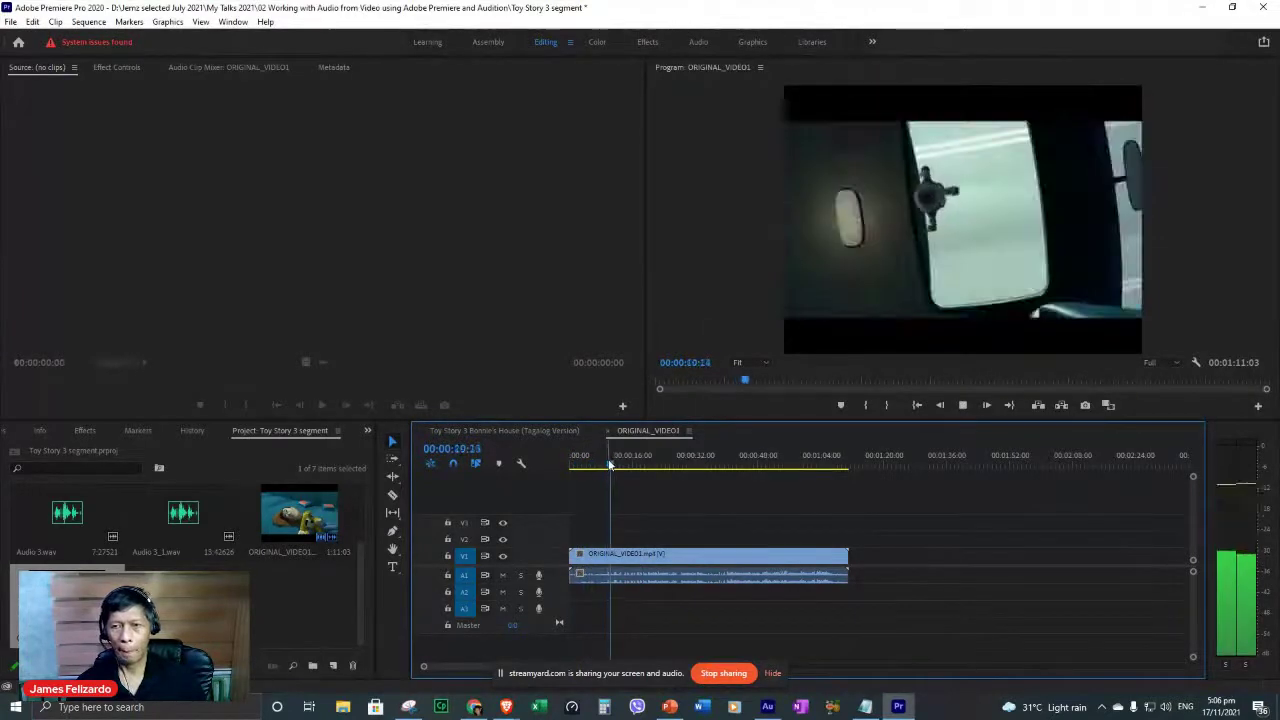
{"action": "key", "text": "space"}
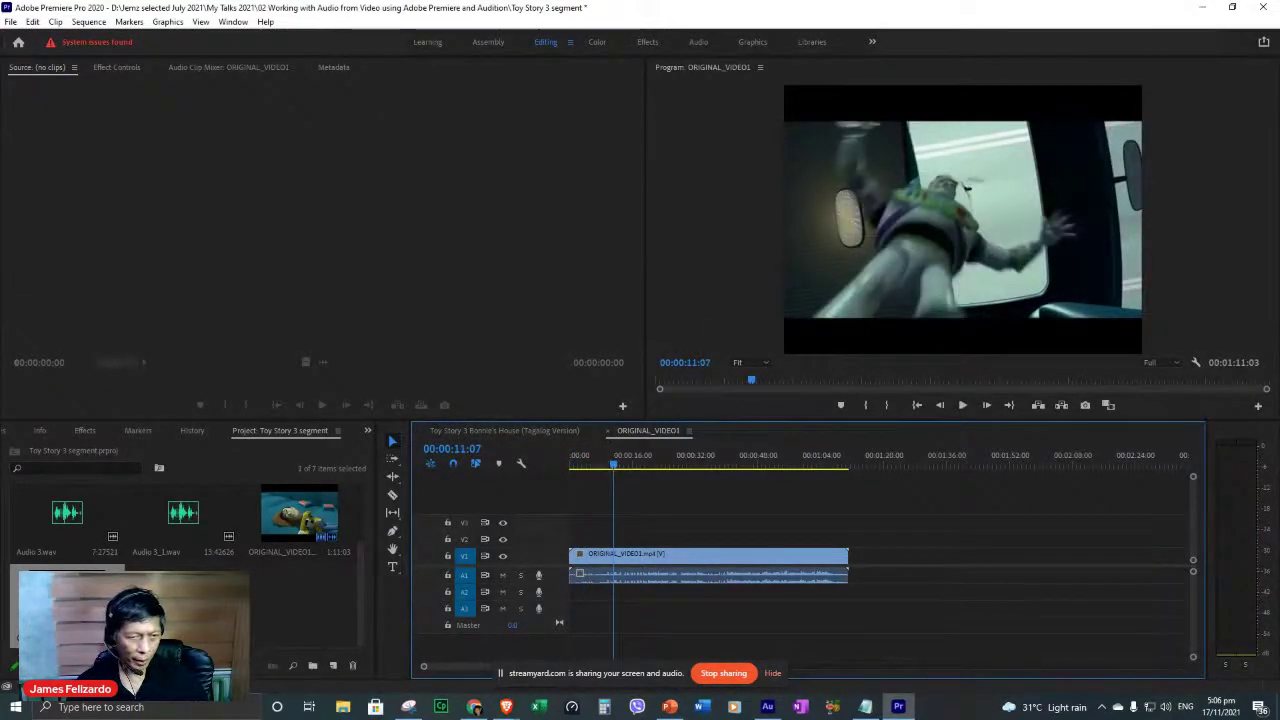
Import the ToyStory_buzz_woody_scene_MIXDOWNmp3 audio file and place it on audio track A2 at the start of the sequence.
{"action": "left_click", "coordinate": [291, 594]}
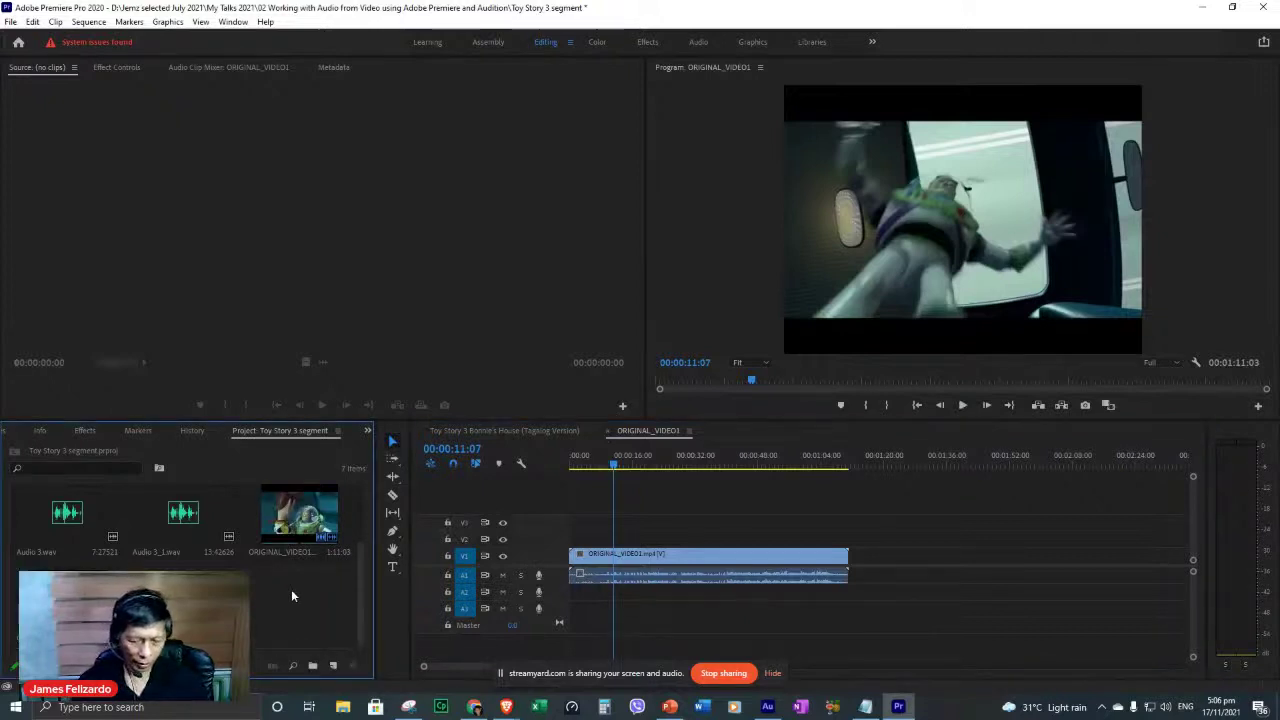
{"action": "double_click", "coordinate": [292, 596]}
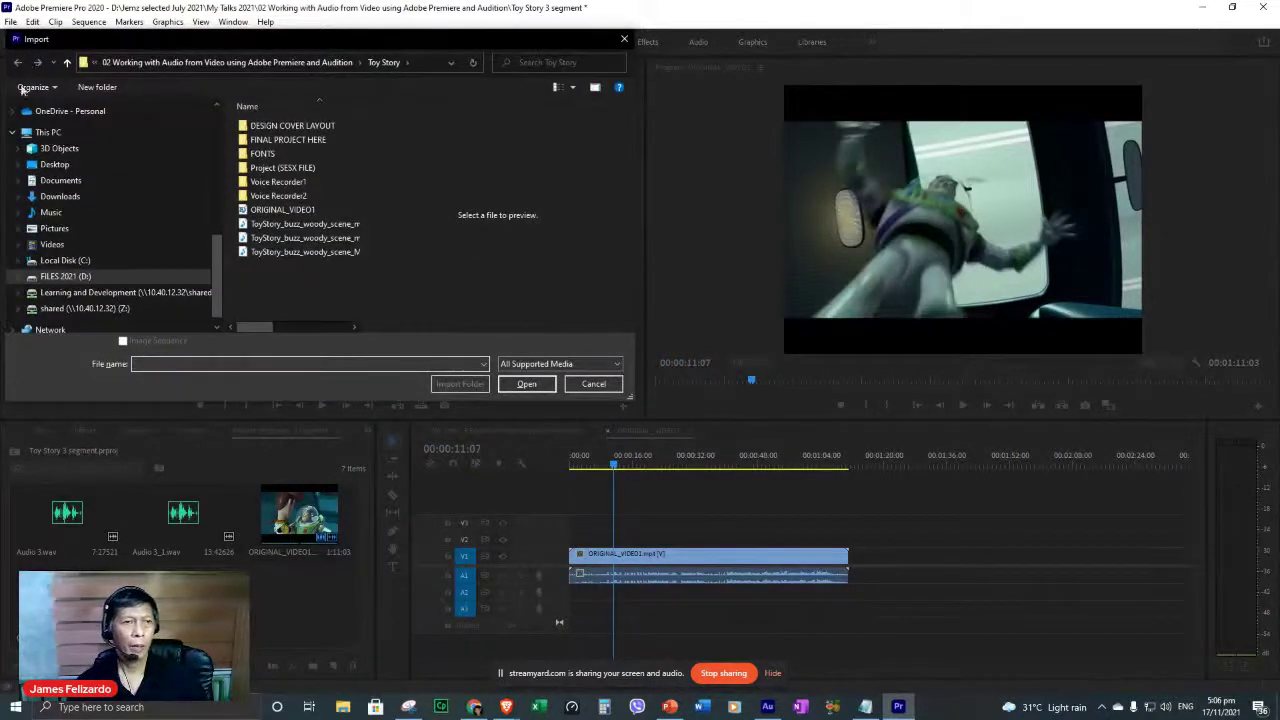
{"action": "left_click_drag", "start_coordinate": [361, 269], "coordinate": [406, 269]}
{"action": "left_click", "coordinate": [343, 254]}
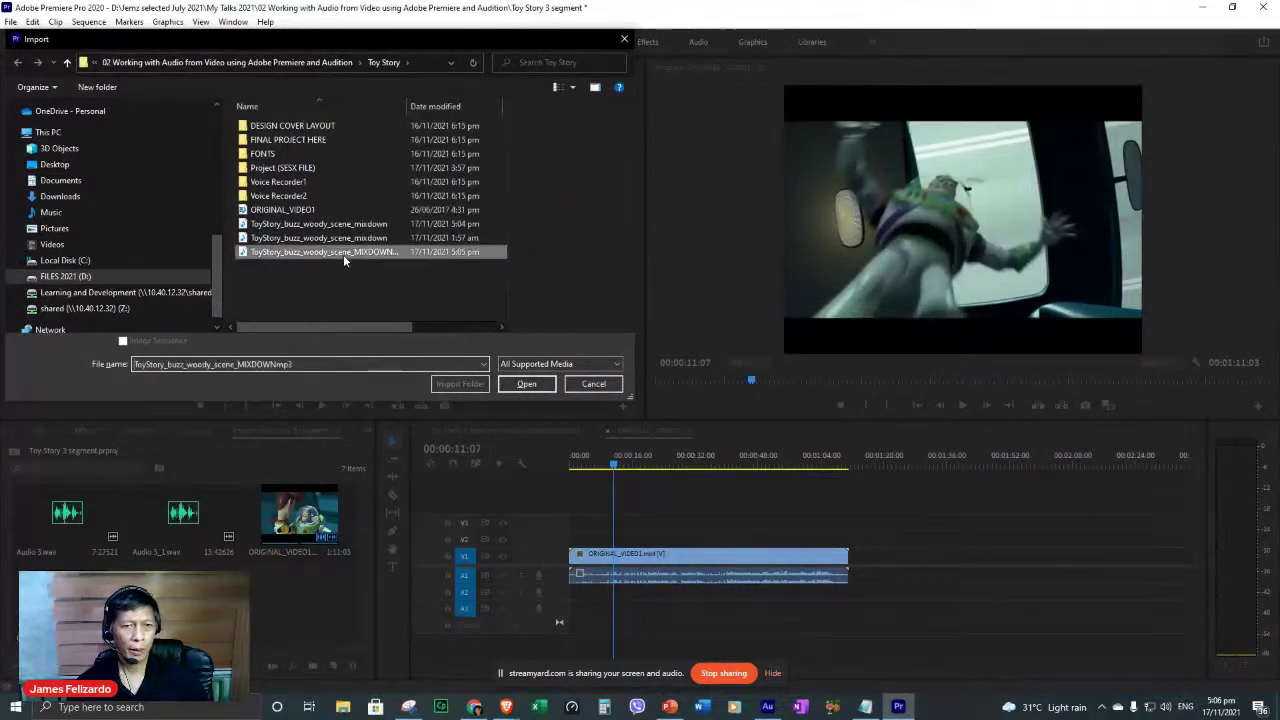
{"action": "left_click", "coordinate": [525, 384]}
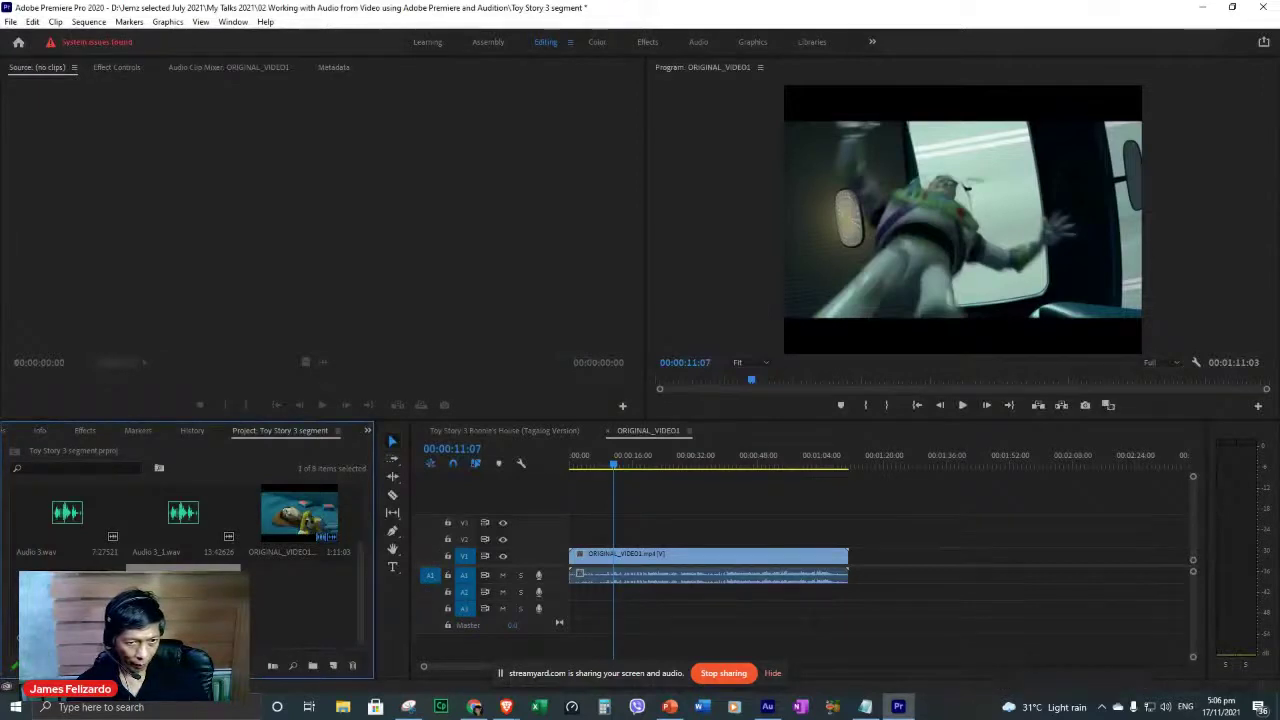
{"action": "mouse_move", "coordinate": [585, 615]}
{"action": "left_mouse_down"}
{"action": "mouse_move", "coordinate": [582, 600]}
{"action": "mouse_move", "coordinate": [562, 604]}
{"action": "left_mouse_up"}
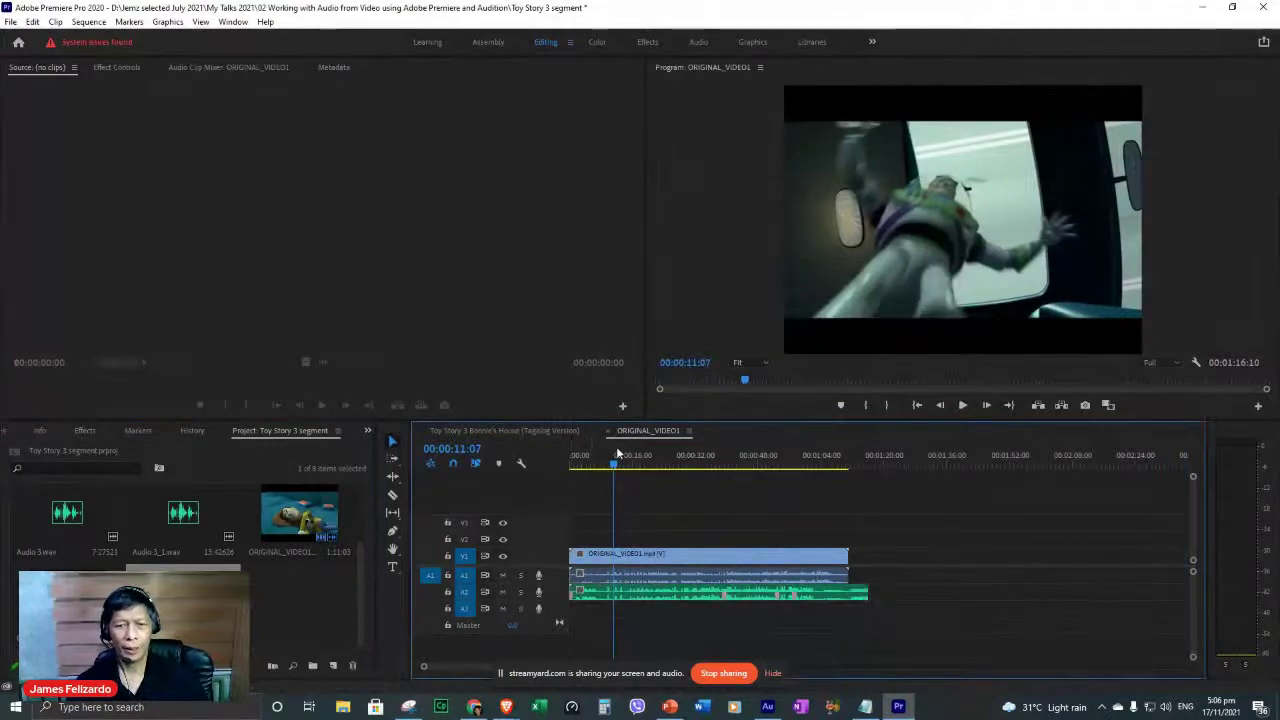
Mute the original audio on track A1 and play the sequence from the start with the Program monitor maximized.
{"action": "left_click_drag", "start_coordinate": [614, 466], "coordinate": [579, 471]}
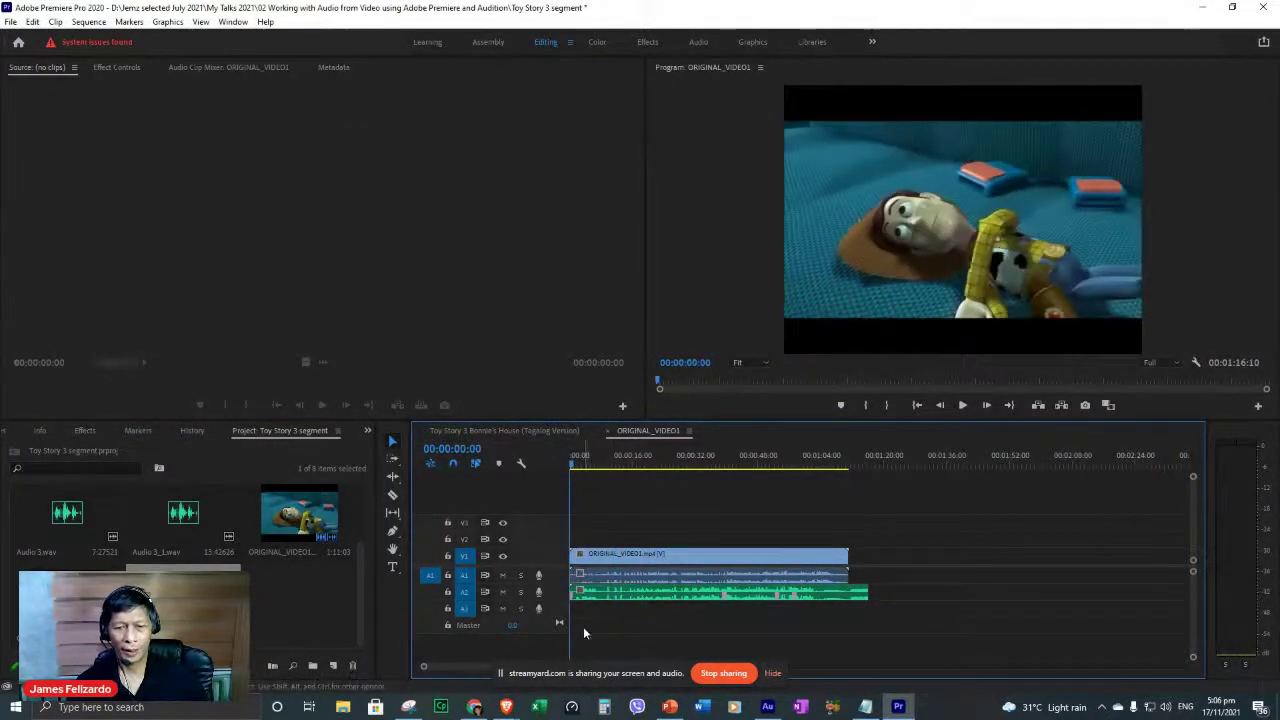
{"action": "left_click", "coordinate": [503, 577]}
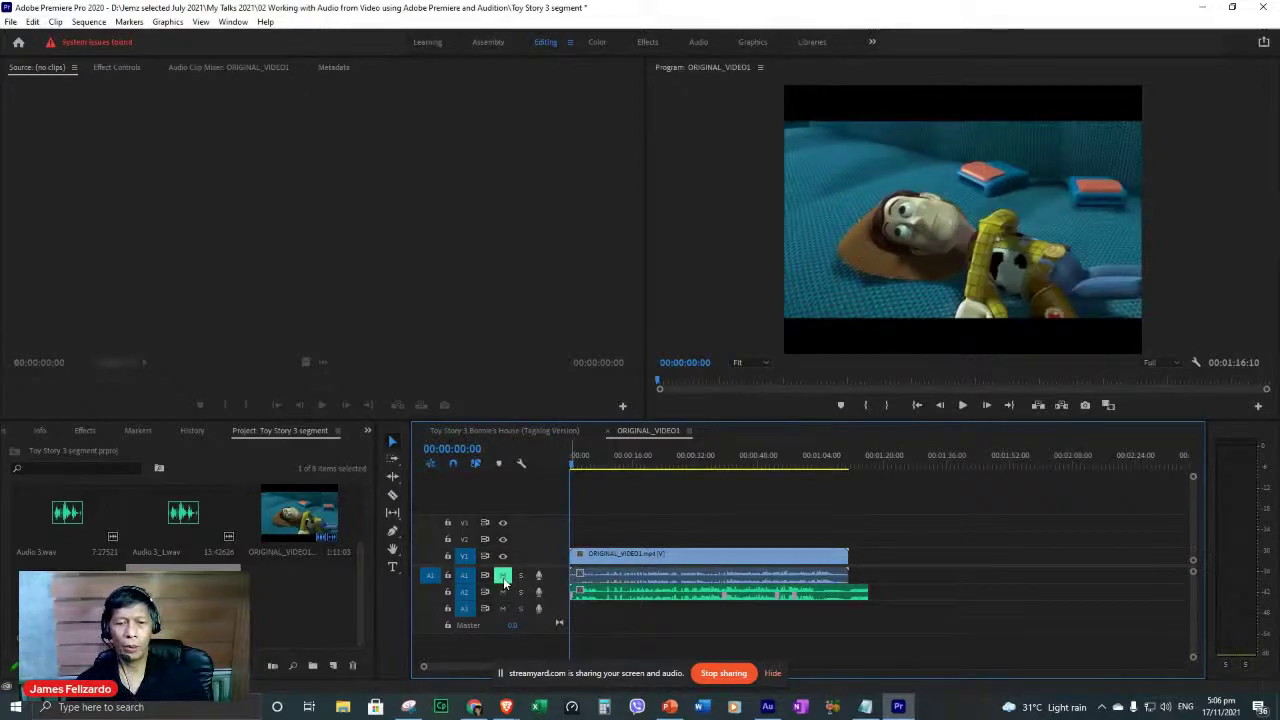
{"action": "left_click", "coordinate": [875, 245]}
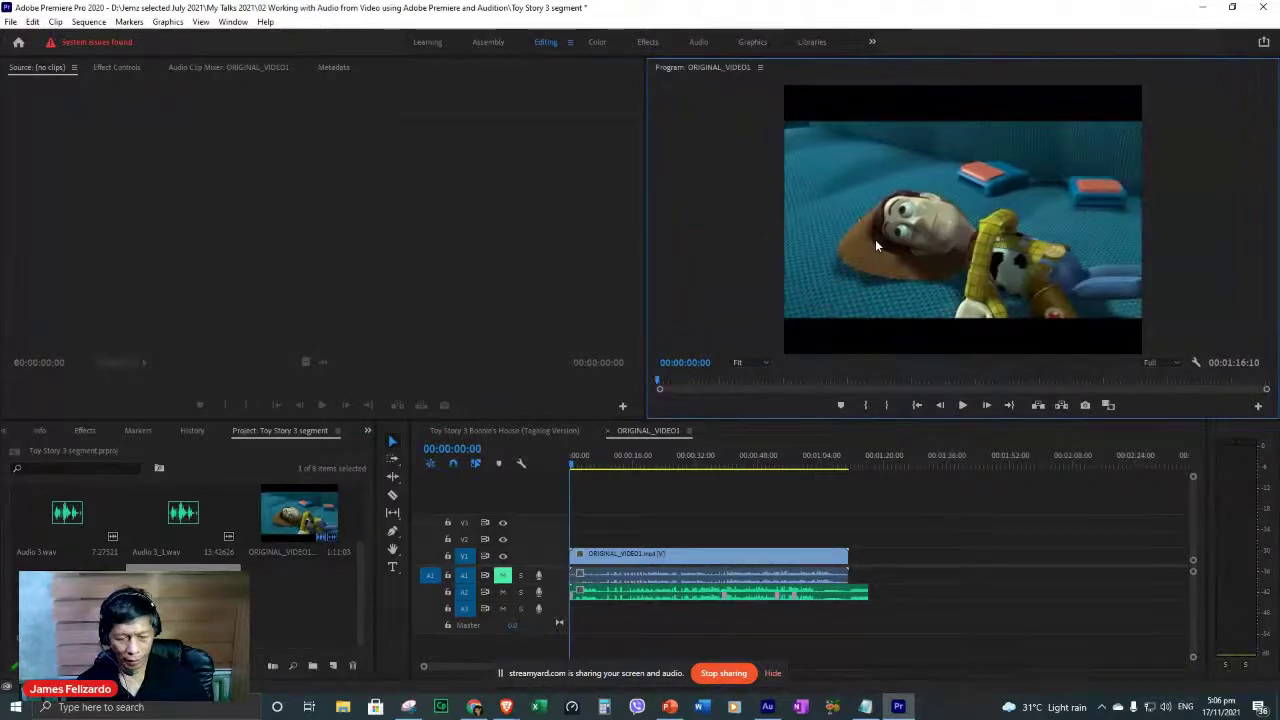
{"action": "key", "text": "grave"}
{"action": "key", "text": "space"}
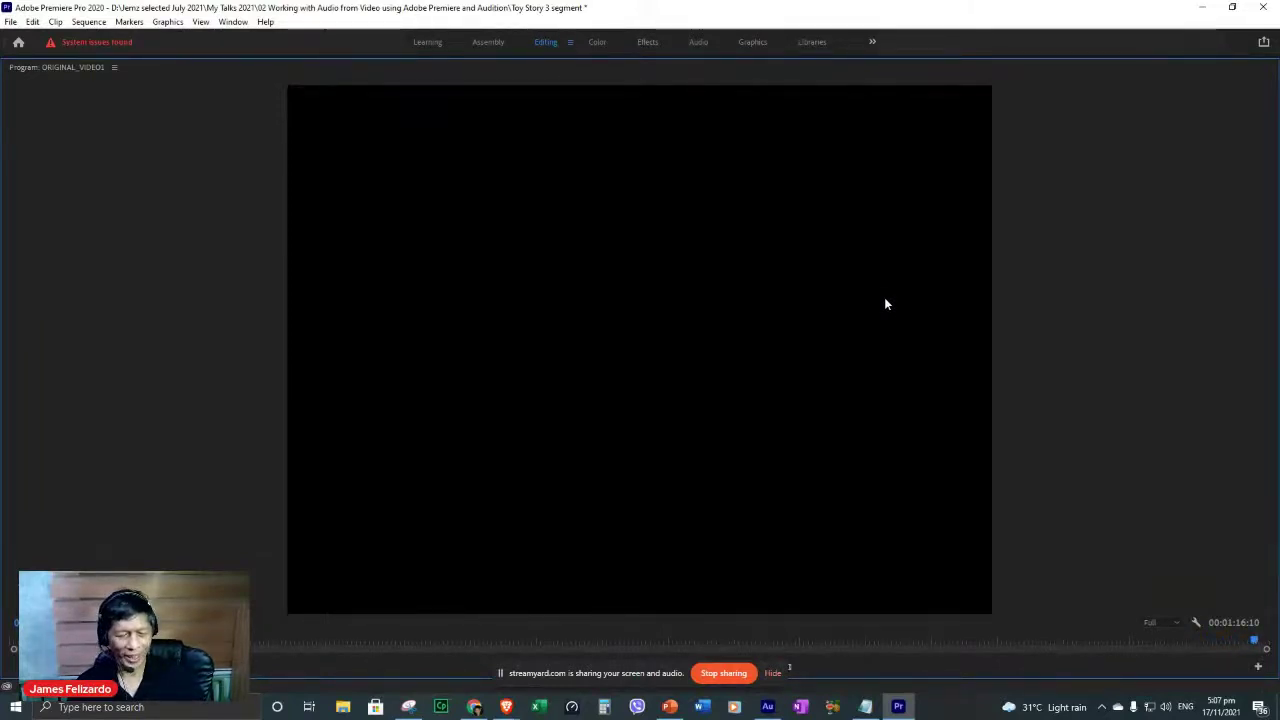
{"action": "key", "text": "grave"}
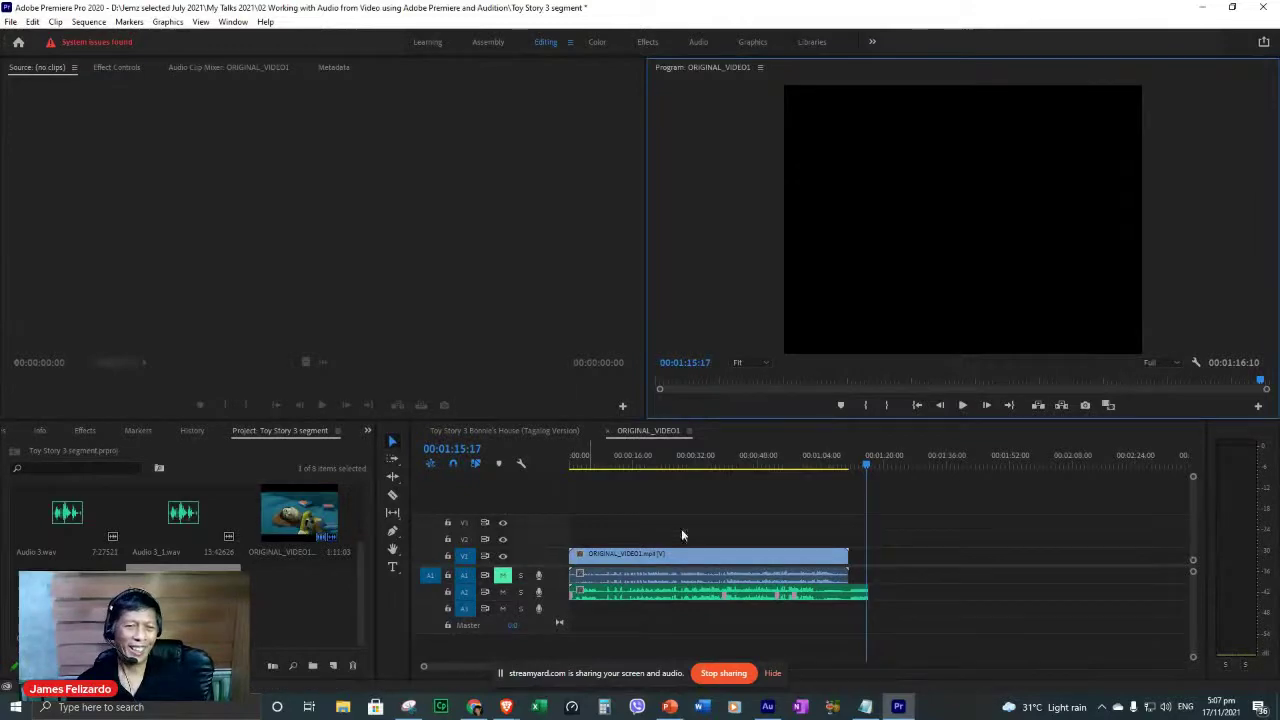
Minimize the Premiere Pro and Audition windows.
{"action": "left_click", "coordinate": [1207, 10]}
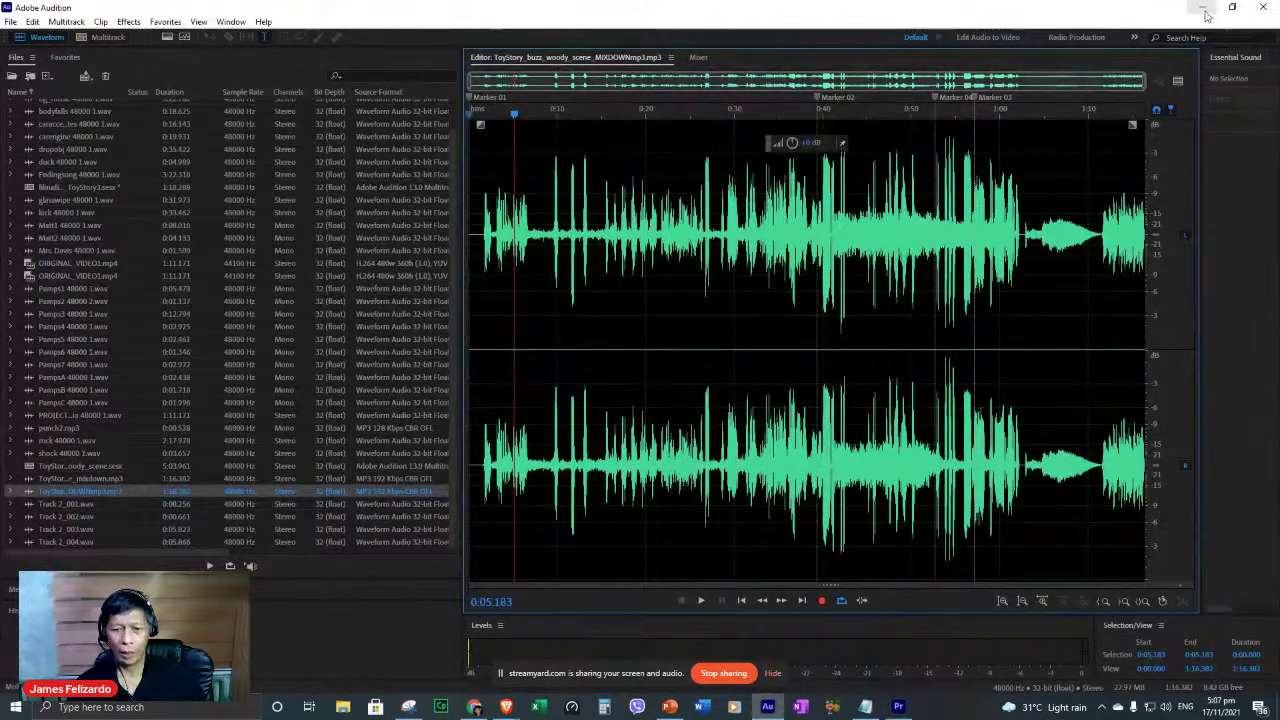
{"action": "left_click", "coordinate": [1204, 12]}
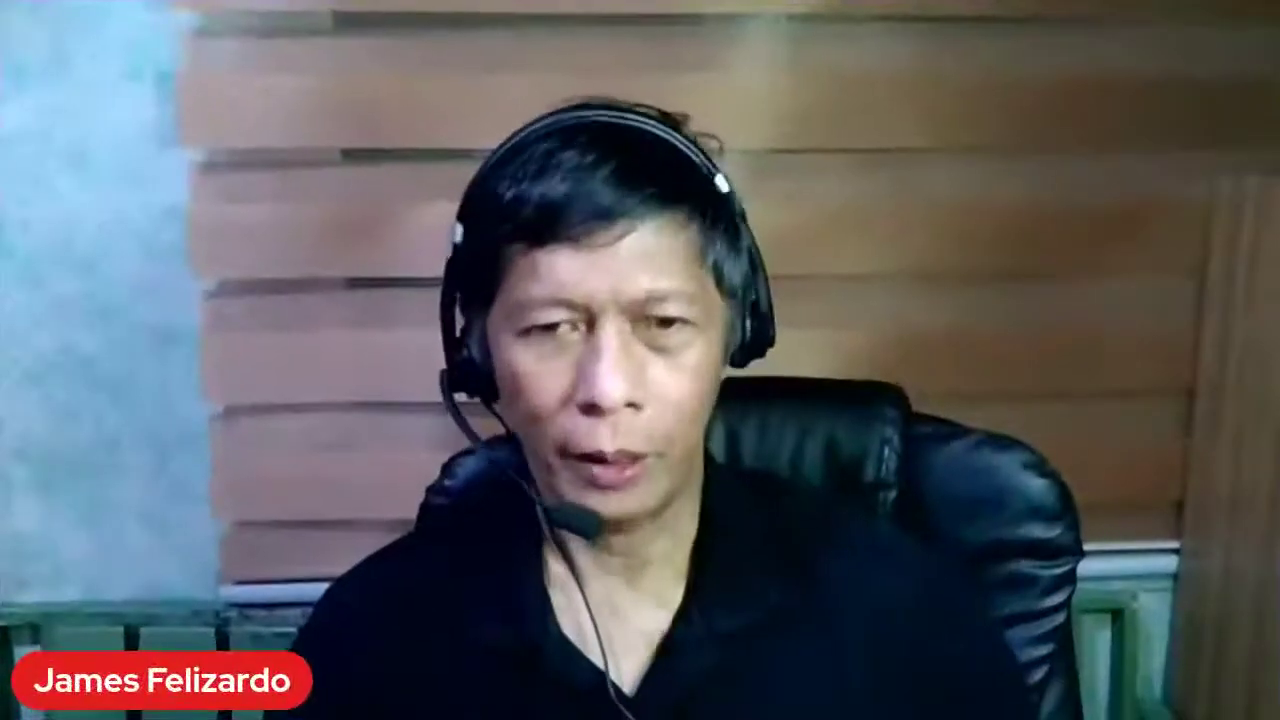
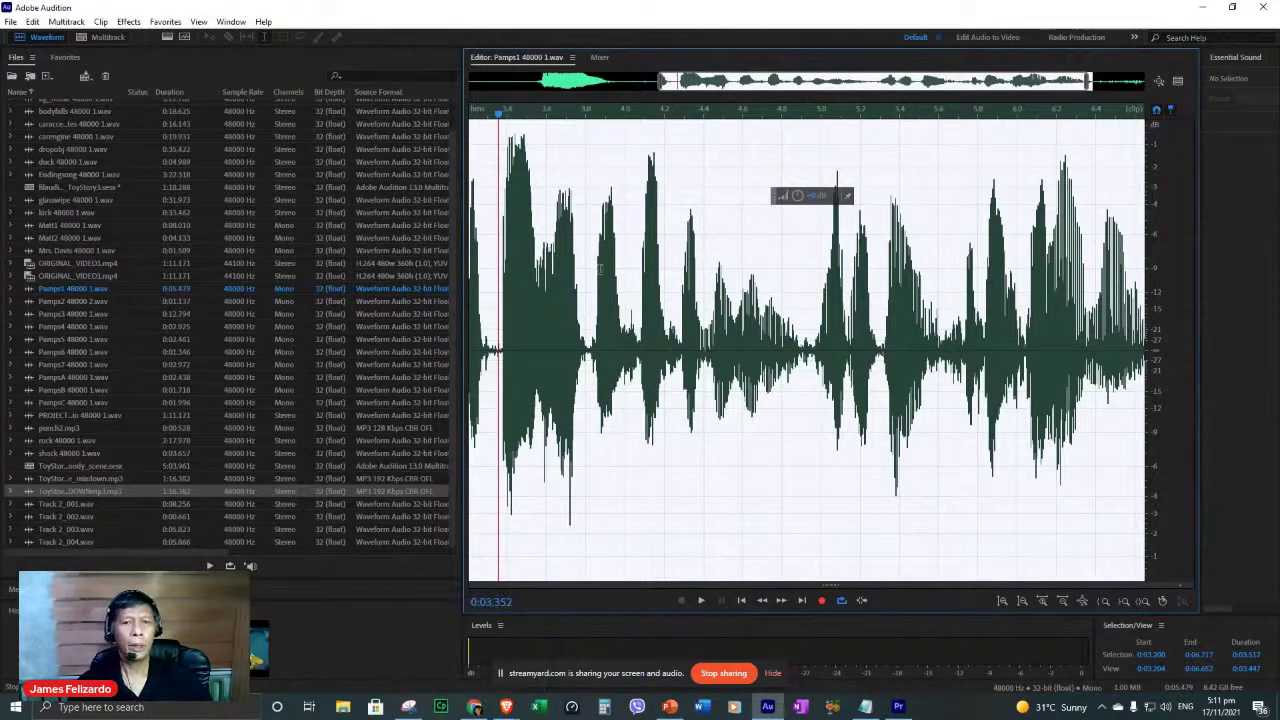
Play the selected part of the Pamps1 48000 1.wav recording in Audition's waveform editor.
{"action": "key", "text": "space"}
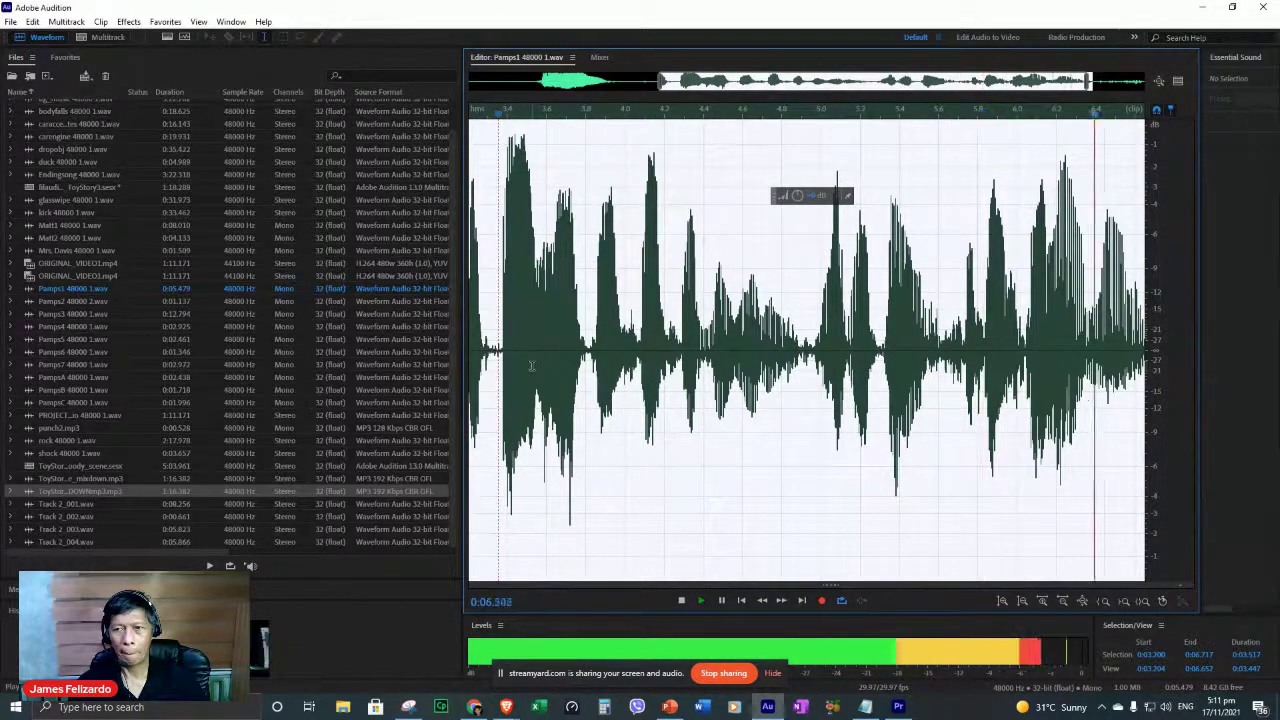
{"action": "key", "text": "space"}
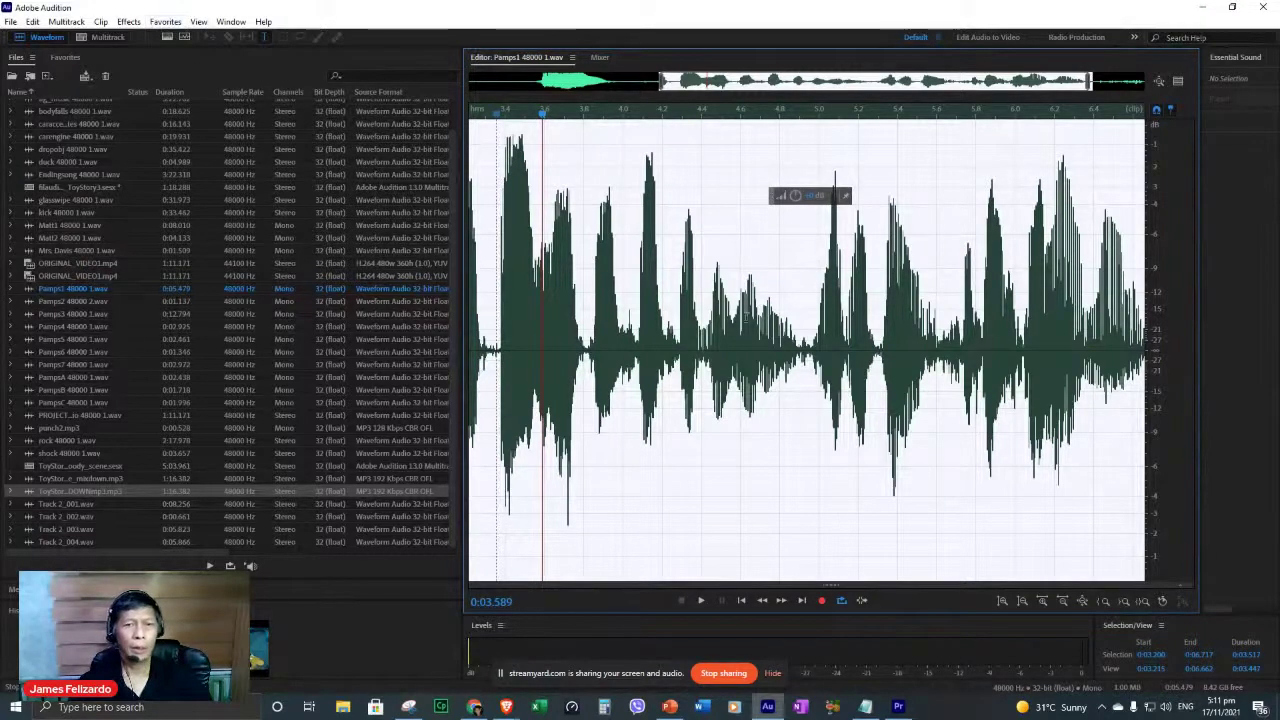
{"action": "right_click", "coordinate": [660, 288]}
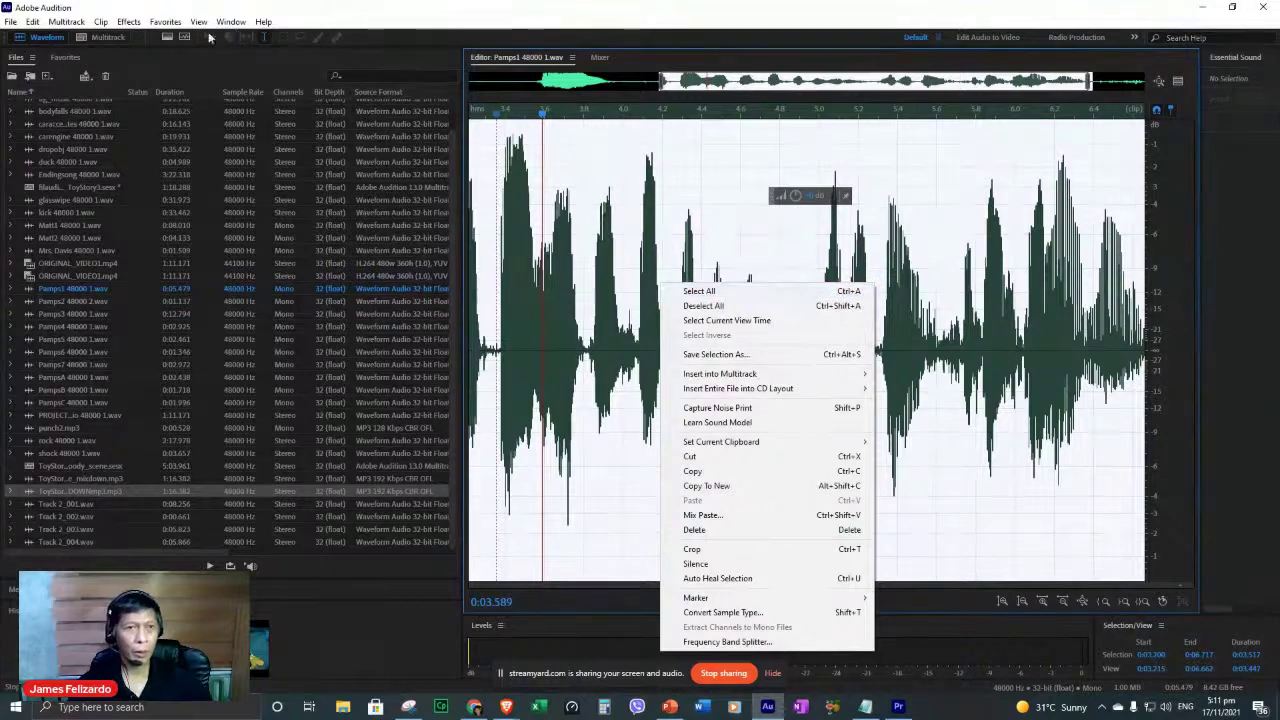
{"action": "left_click", "coordinate": [127, 22]}
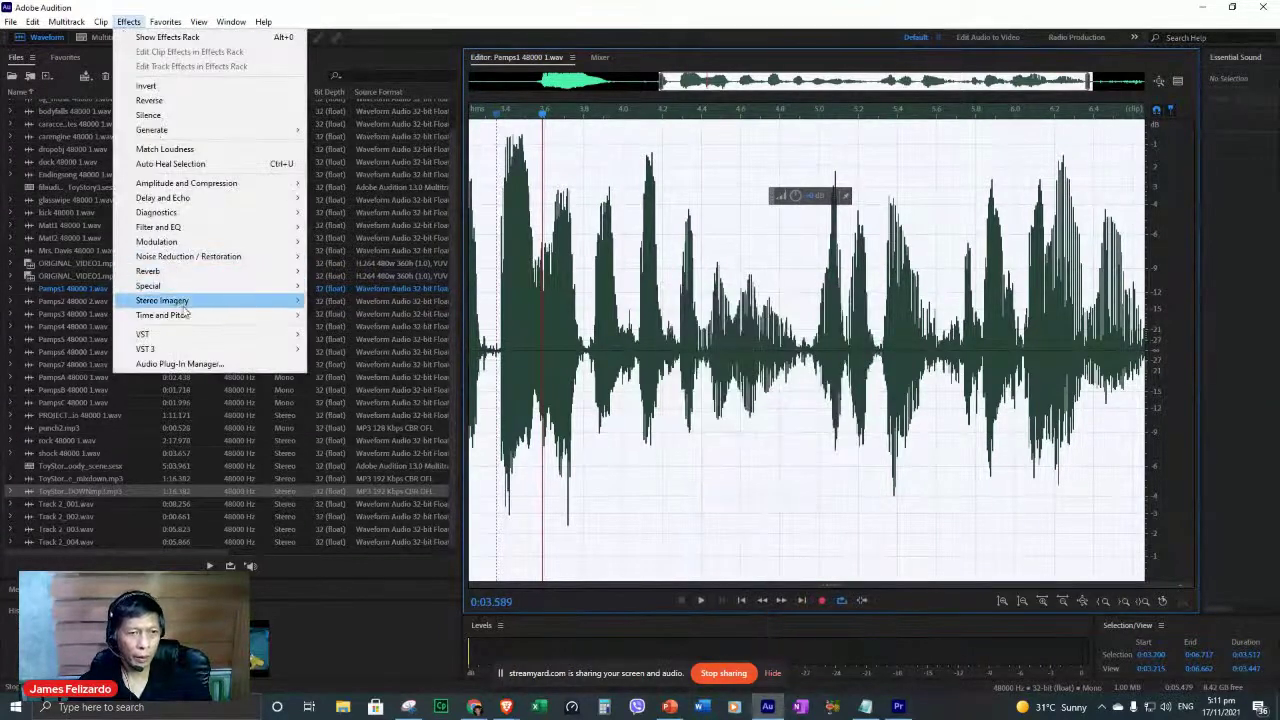
{"action": "mouse_move", "coordinate": [184, 316]}
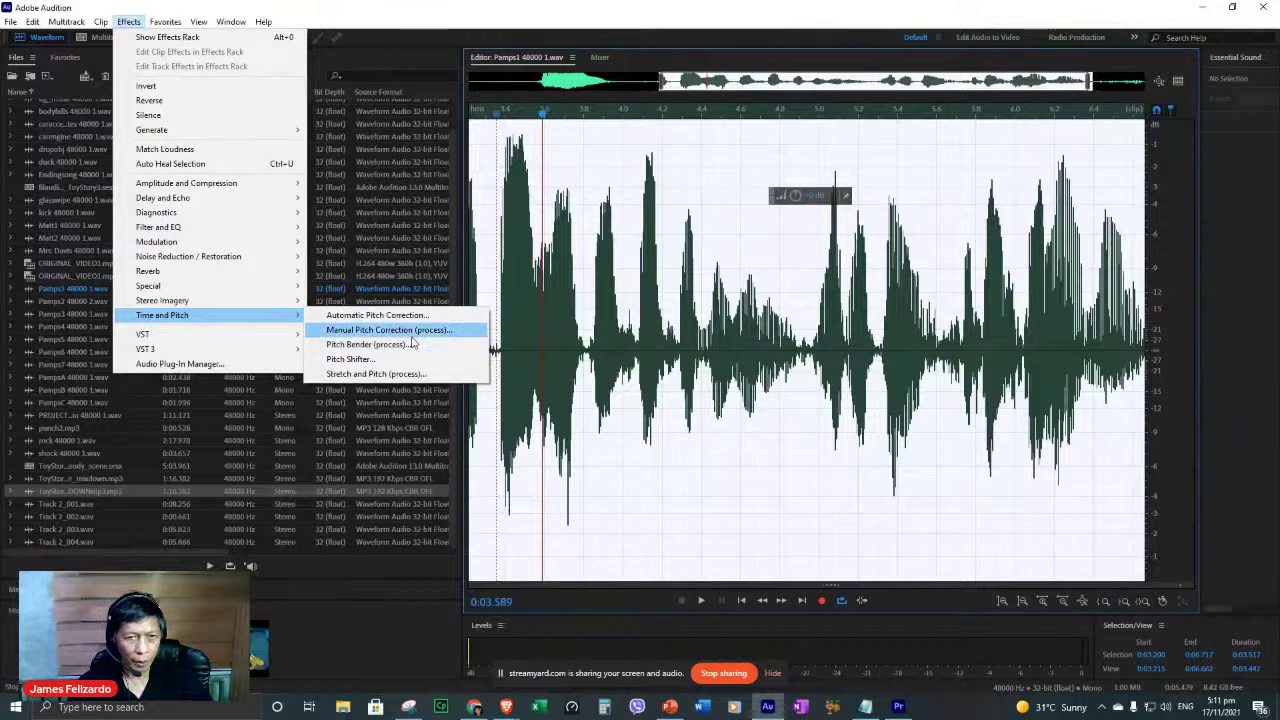
{"action": "left_click", "coordinate": [411, 334]}
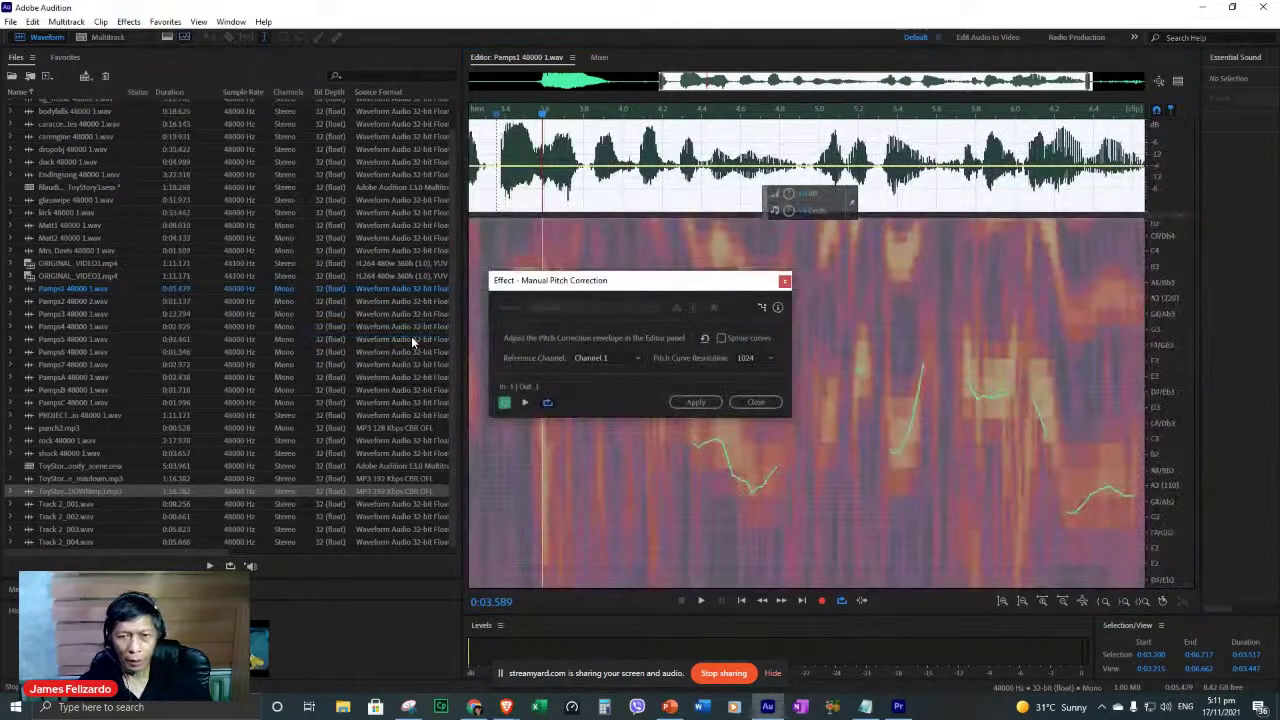
{"action": "left_click", "coordinate": [755, 402]}
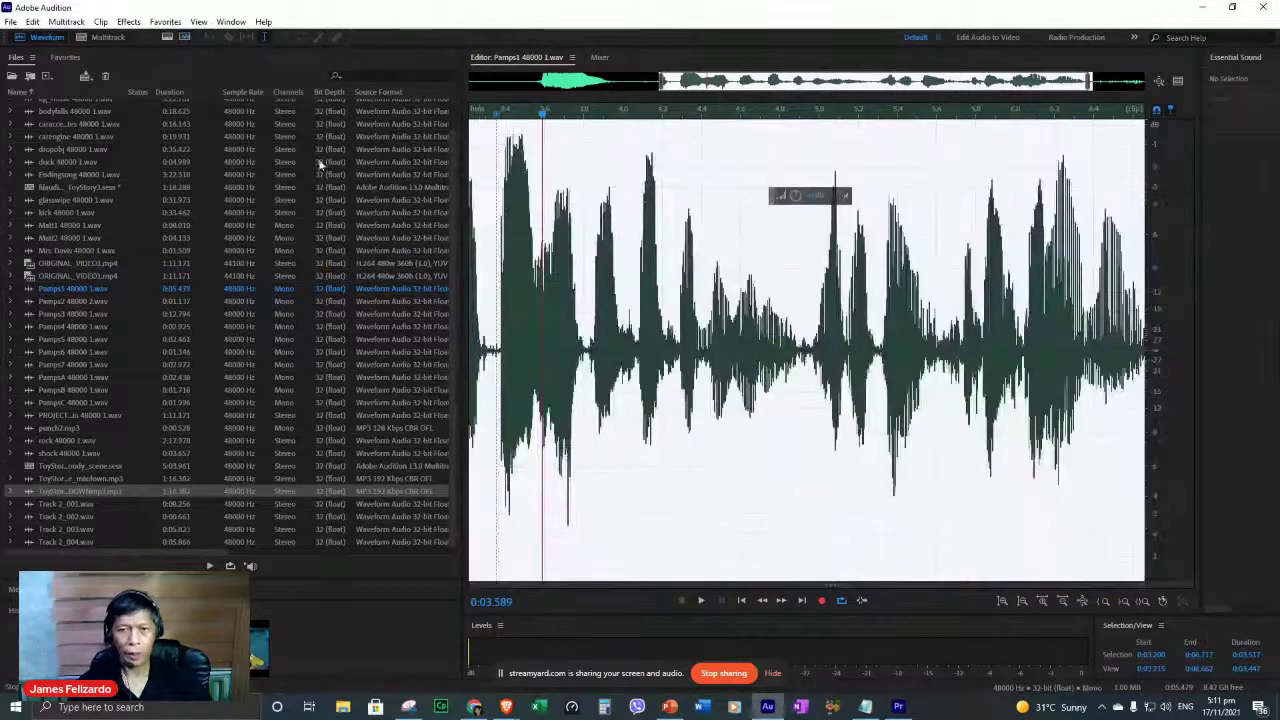
Bring up the Stretch and Pitch effect for the selected part of the recording, review its settings and close it unapplied.
{"action": "left_click", "coordinate": [130, 22]}
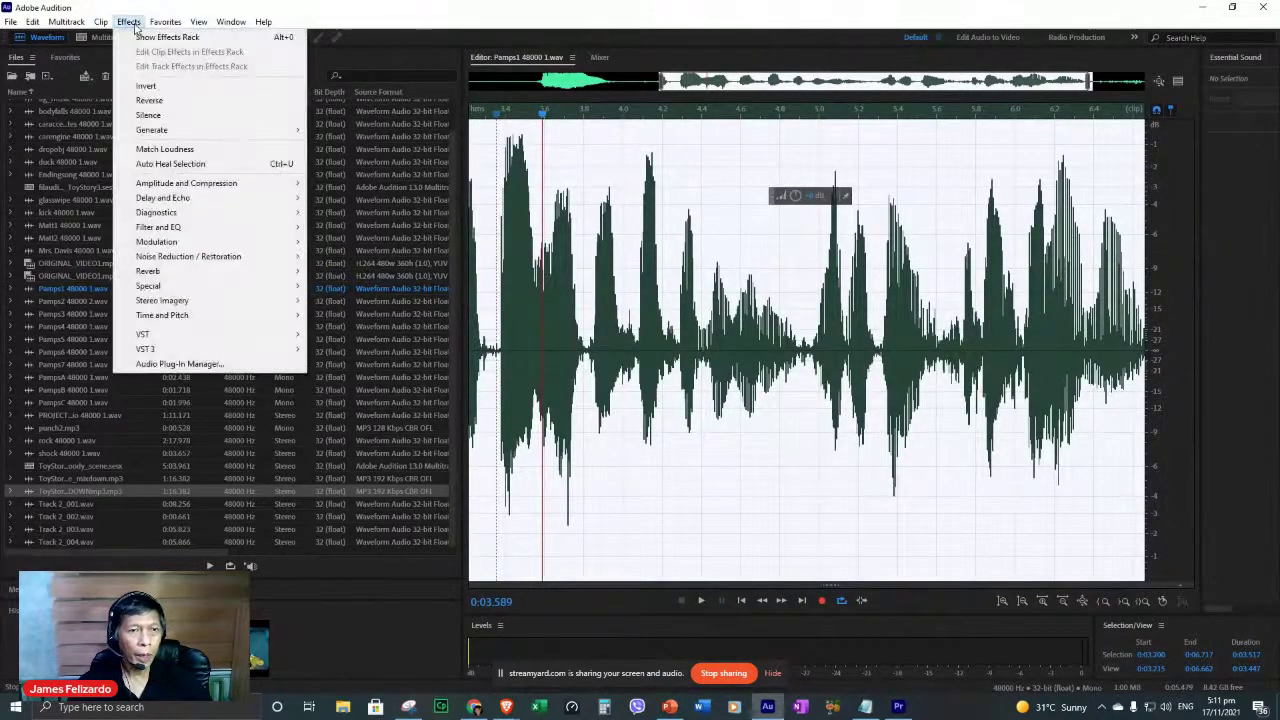
{"action": "mouse_move", "coordinate": [207, 274]}
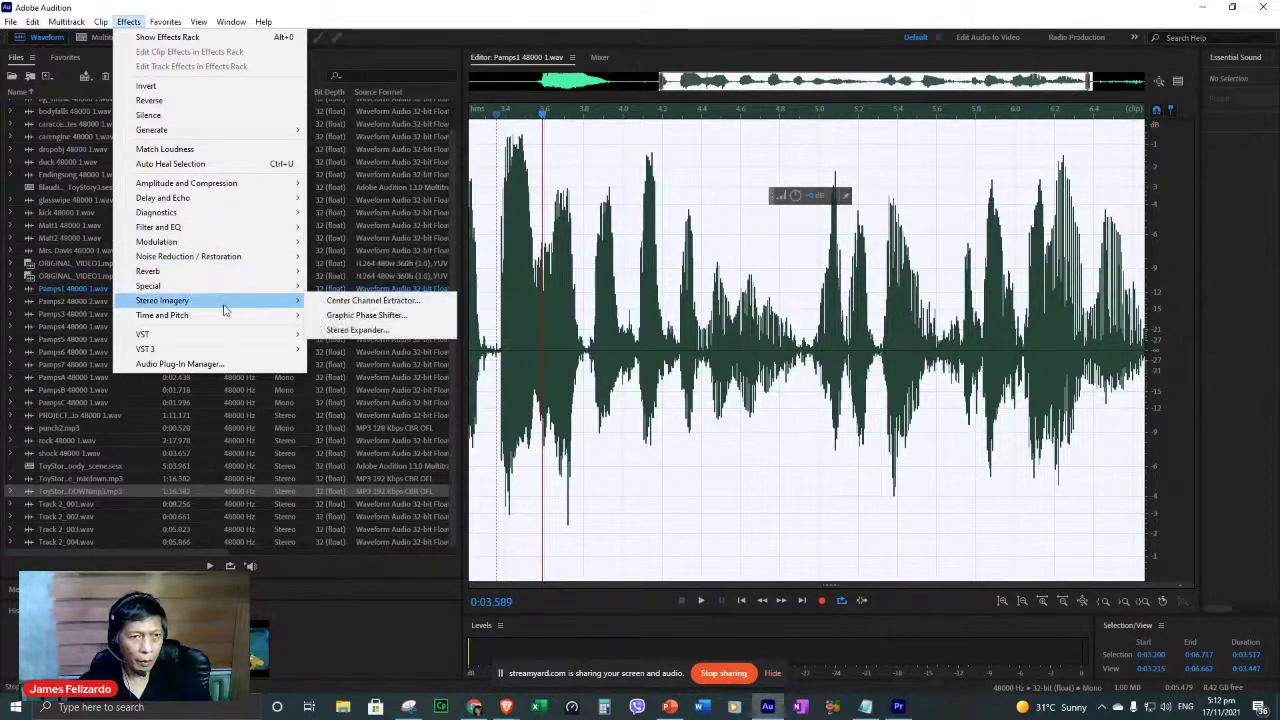
{"action": "mouse_move", "coordinate": [230, 321]}
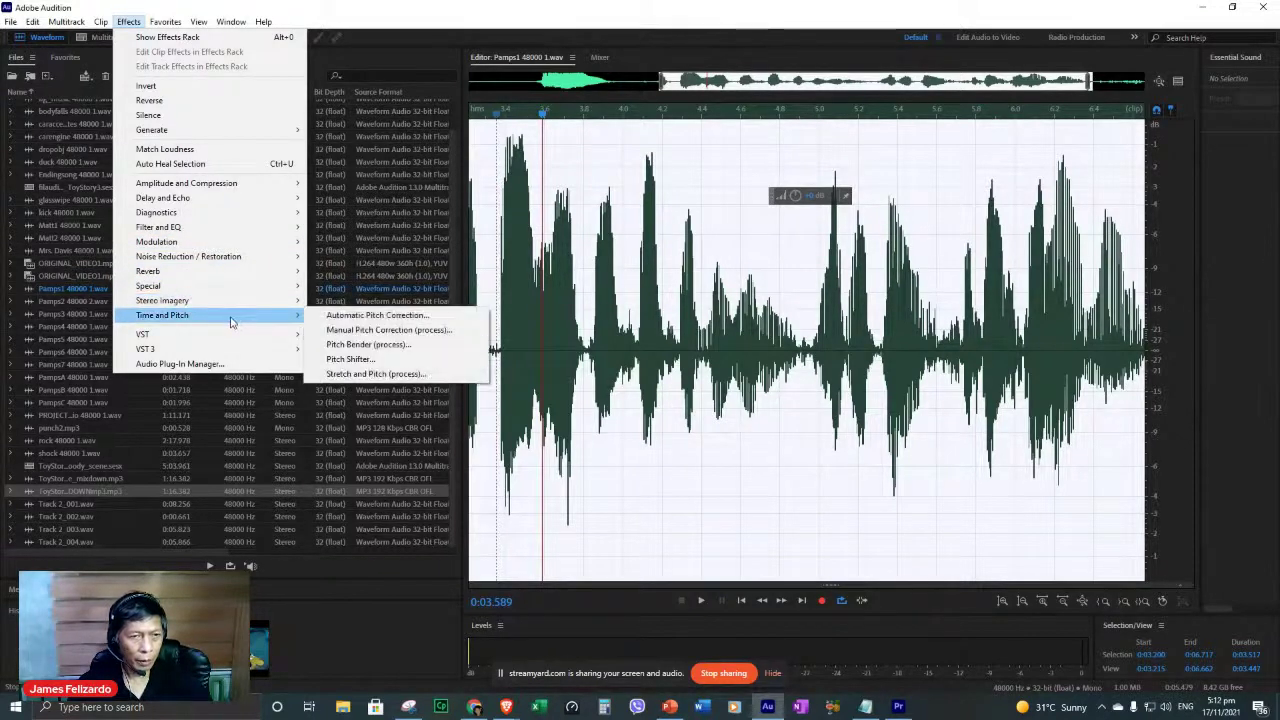
{"action": "left_click", "coordinate": [340, 375]}
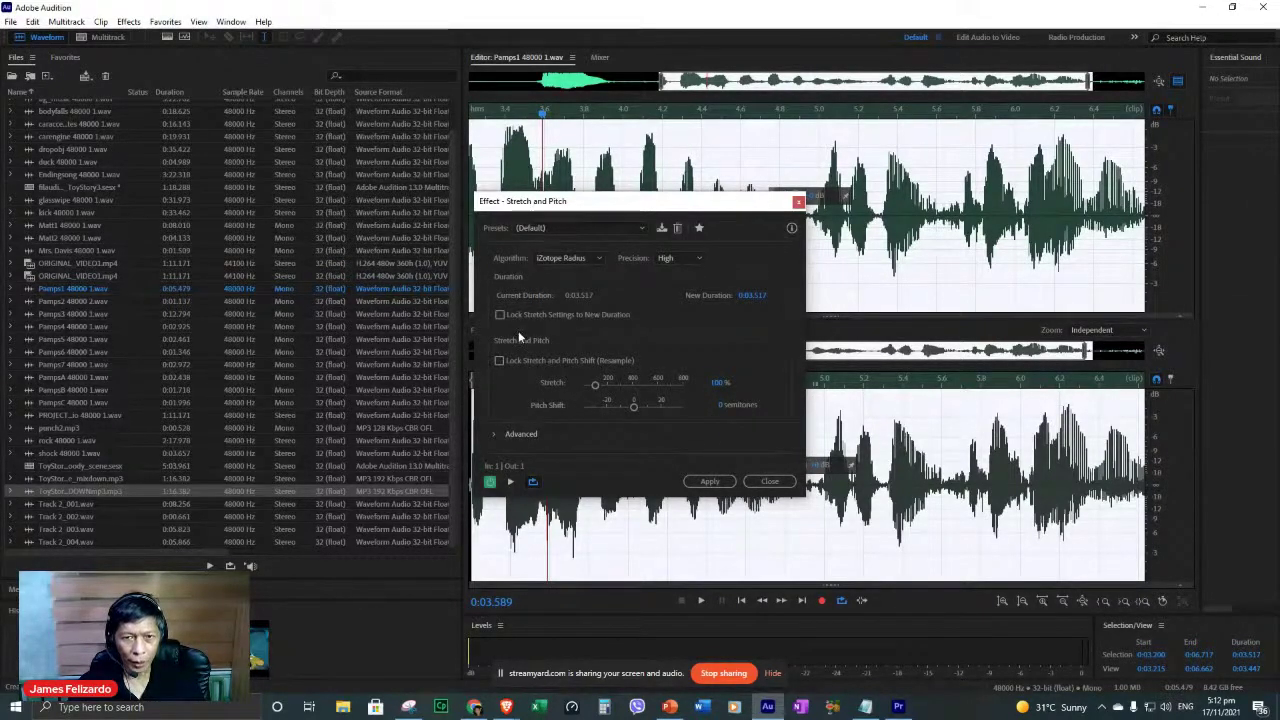
{"action": "left_click", "coordinate": [798, 202]}
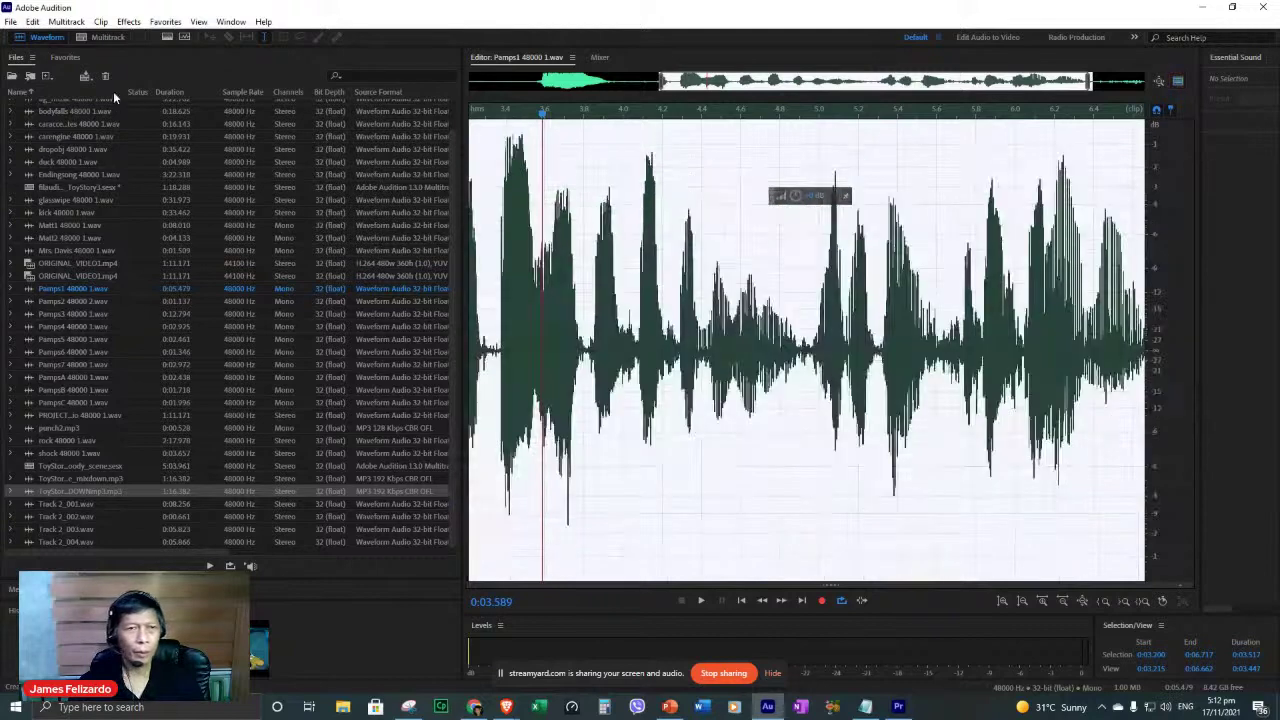
Bring up the Pitch Shifter effect, examine its transpose and precision settings, and close it without applying.
{"action": "left_click", "coordinate": [128, 21]}
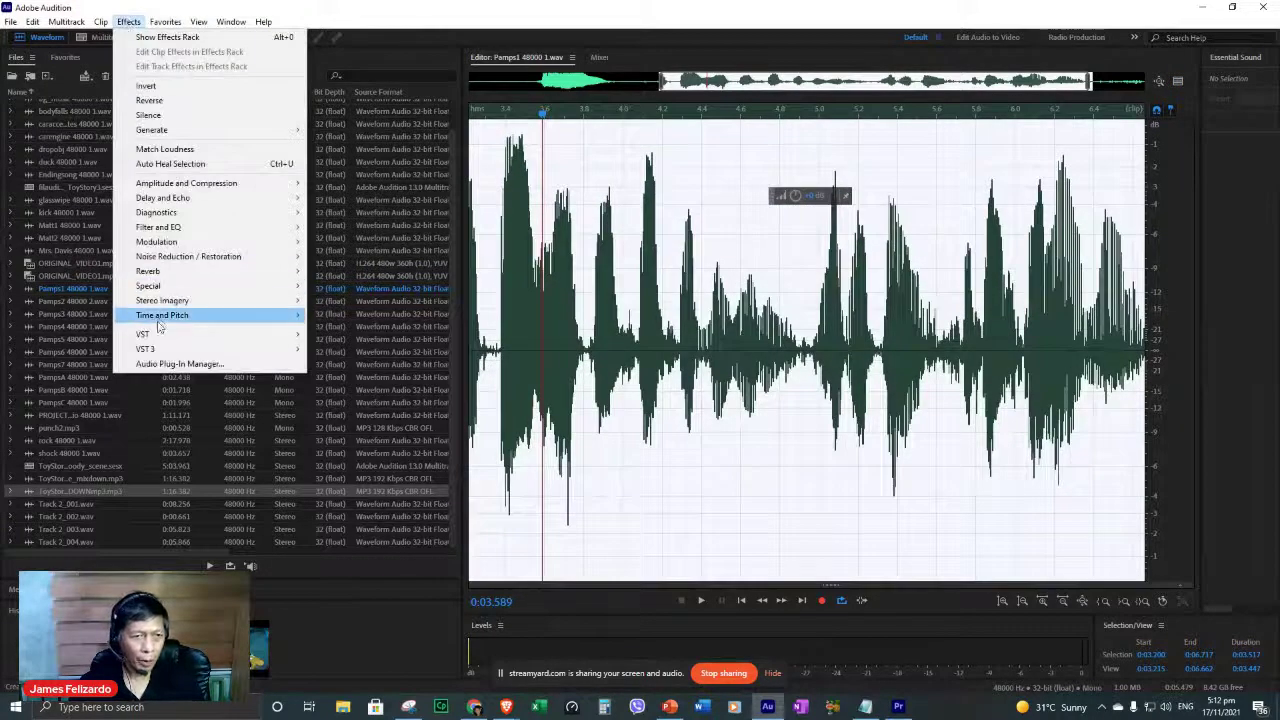
{"action": "mouse_move", "coordinate": [160, 318]}
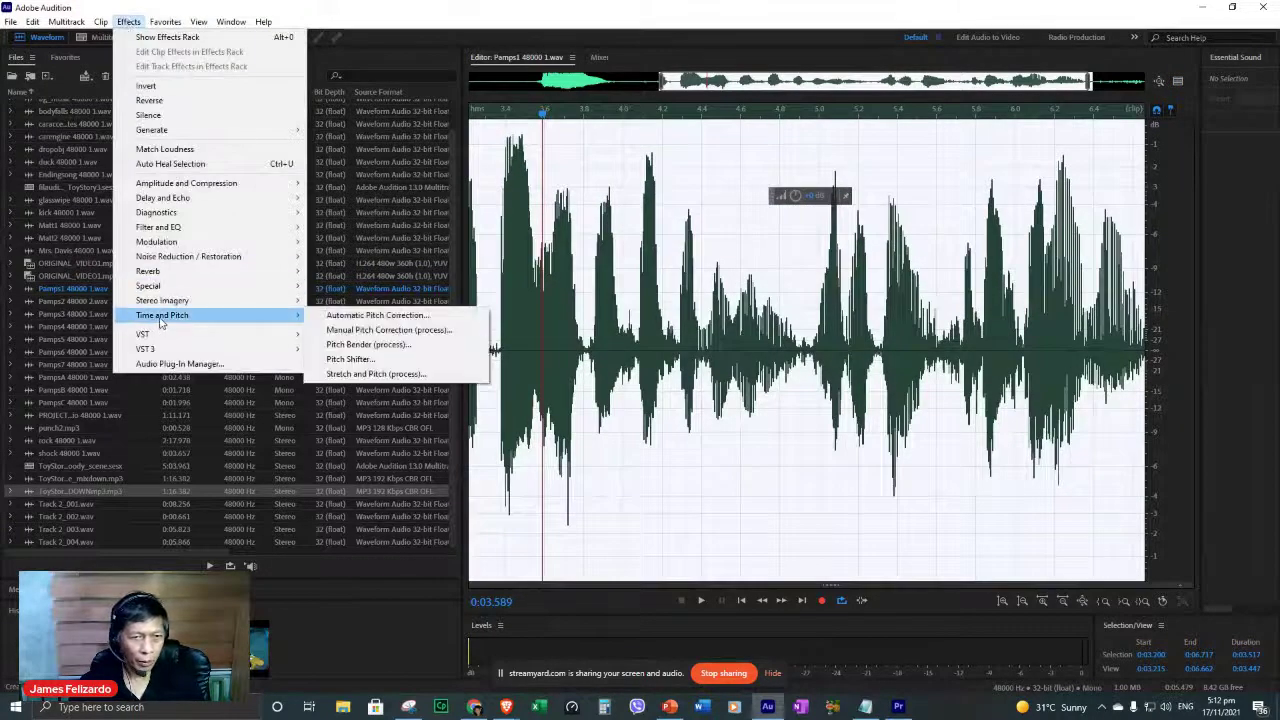
{"action": "left_click", "coordinate": [349, 360]}
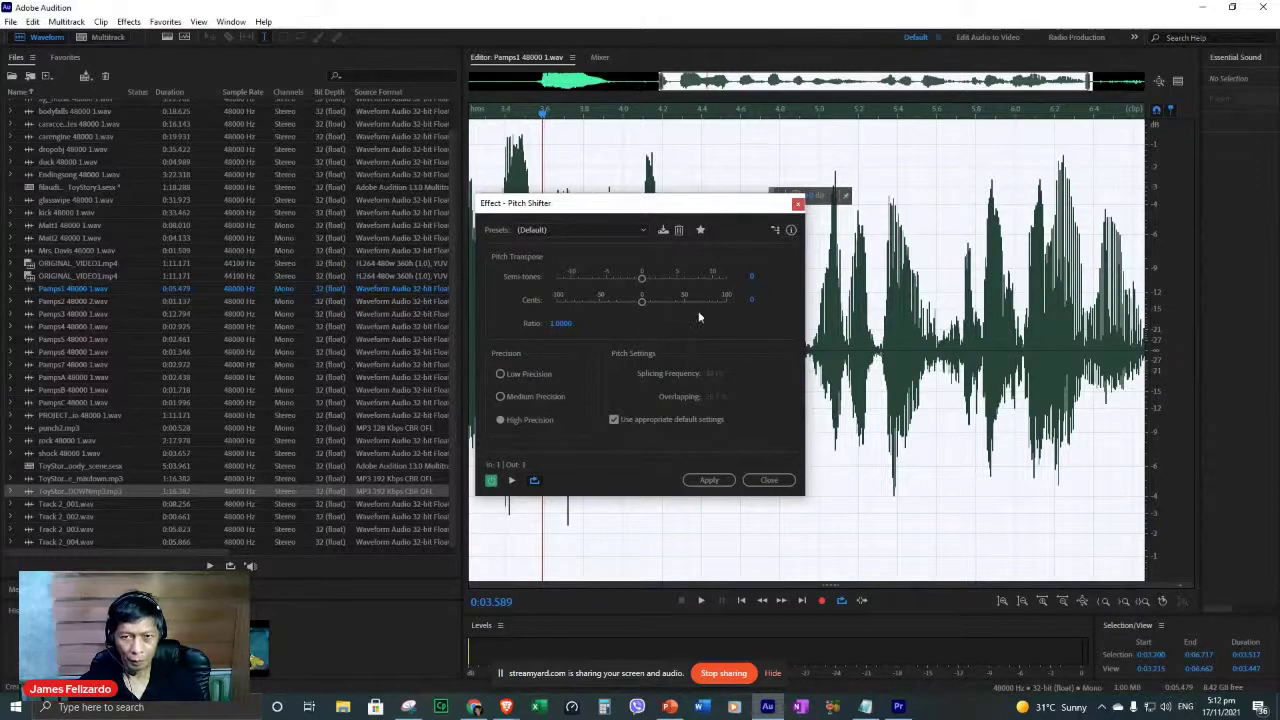
{"action": "left_click", "coordinate": [768, 481]}
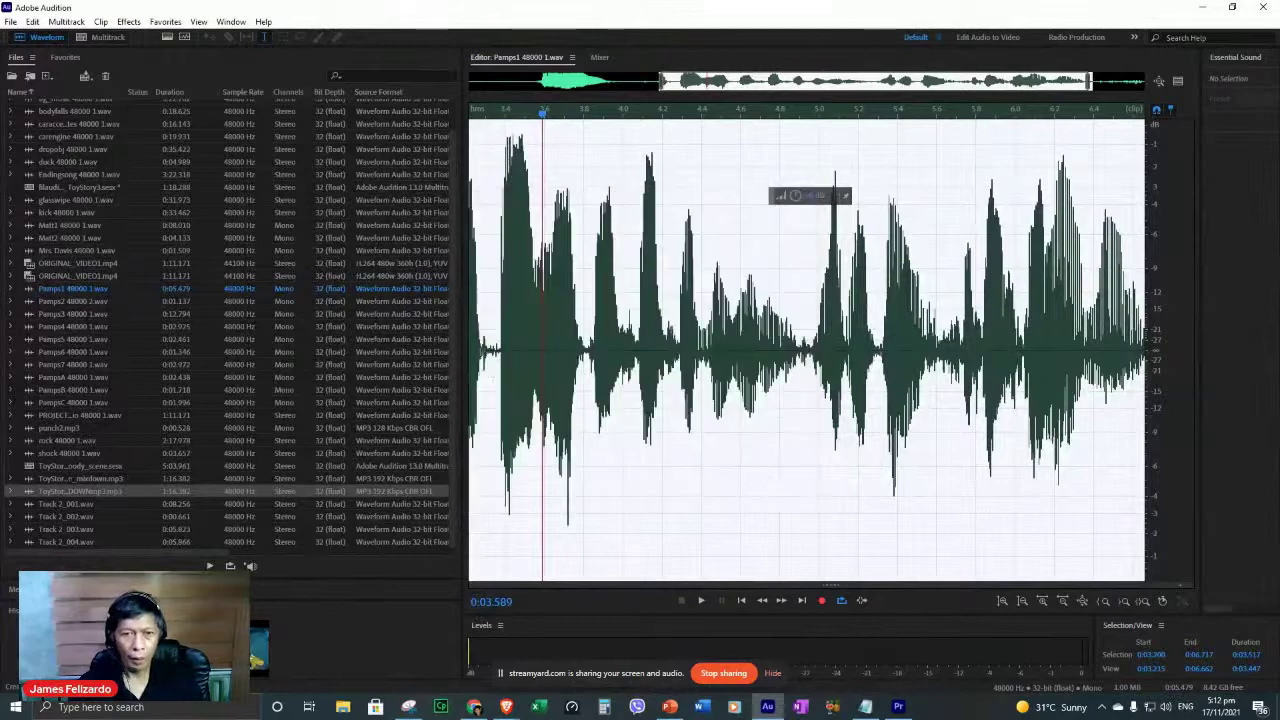
In Premiere Pro, turn on Maintain Audio Pitch in the Speed/Duration settings of the A2 dub clip, and cancel the change.
{"action": "left_click", "coordinate": [898, 707]}
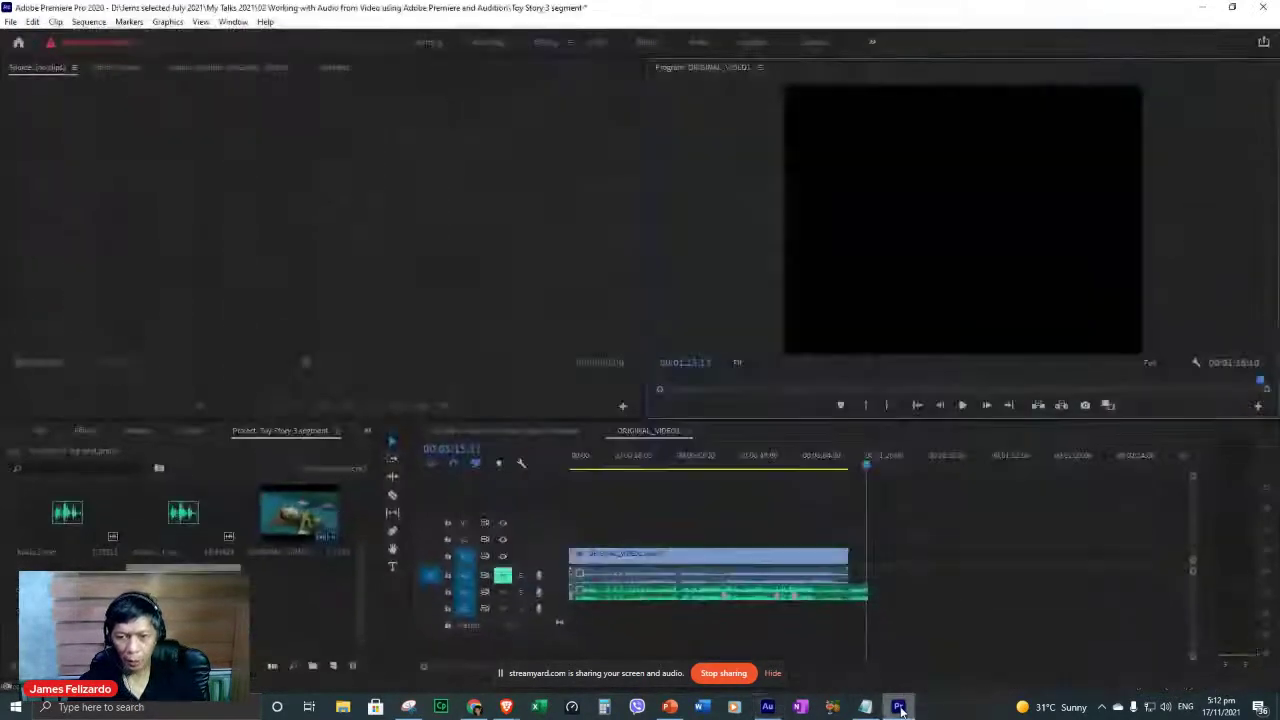
{"action": "left_click", "coordinate": [587, 600]}
{"action": "left_click", "coordinate": [591, 468]}
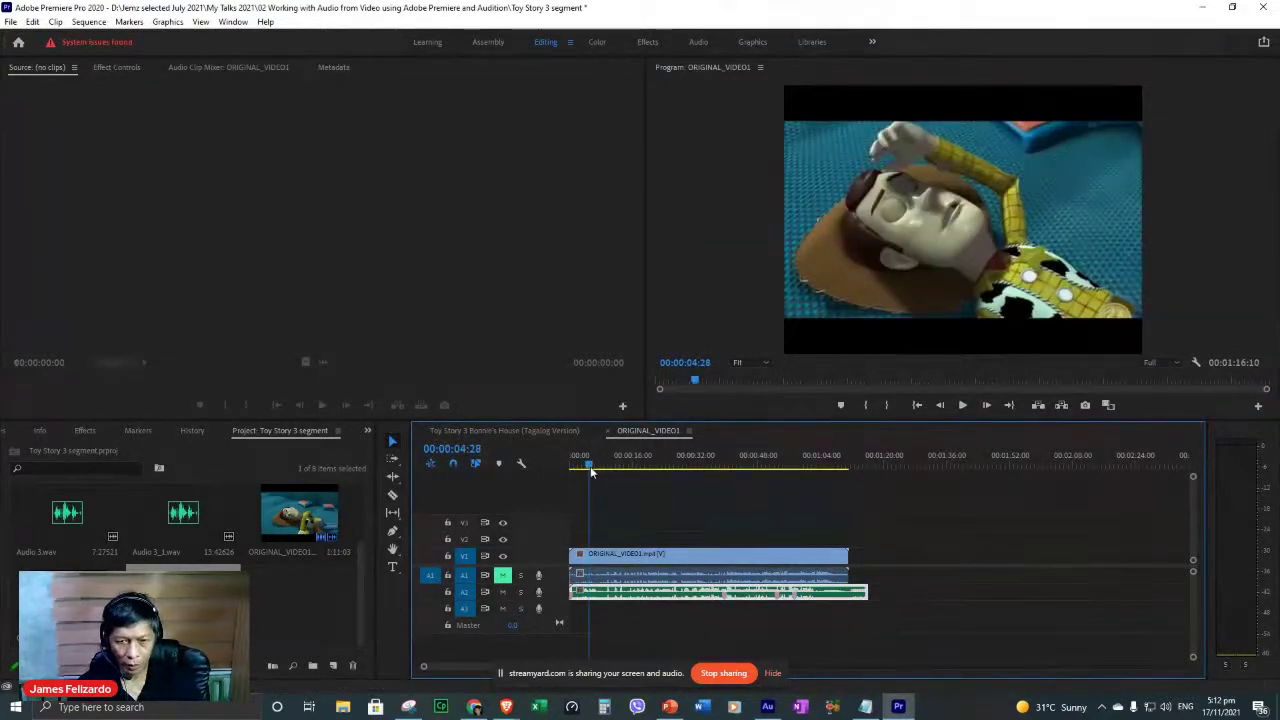
{"action": "key", "text": "equal"}
{"action": "key", "text": "equal"}
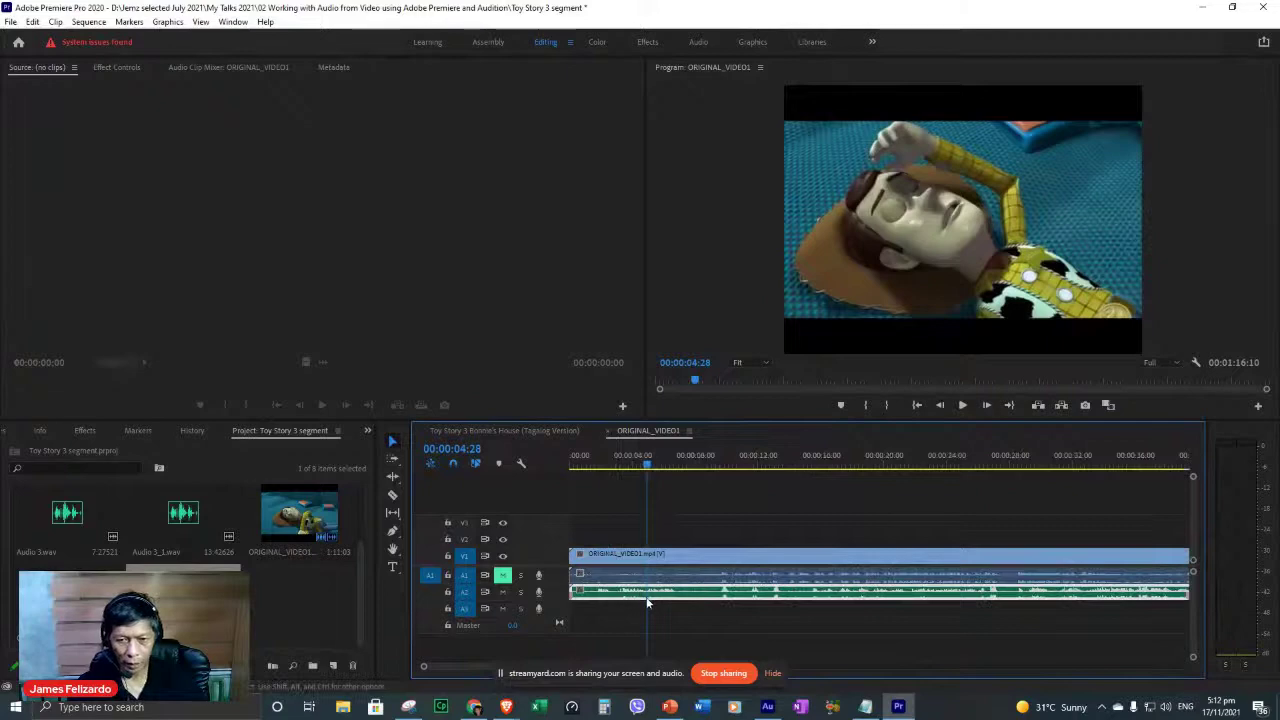
{"action": "right_click", "coordinate": [647, 600]}
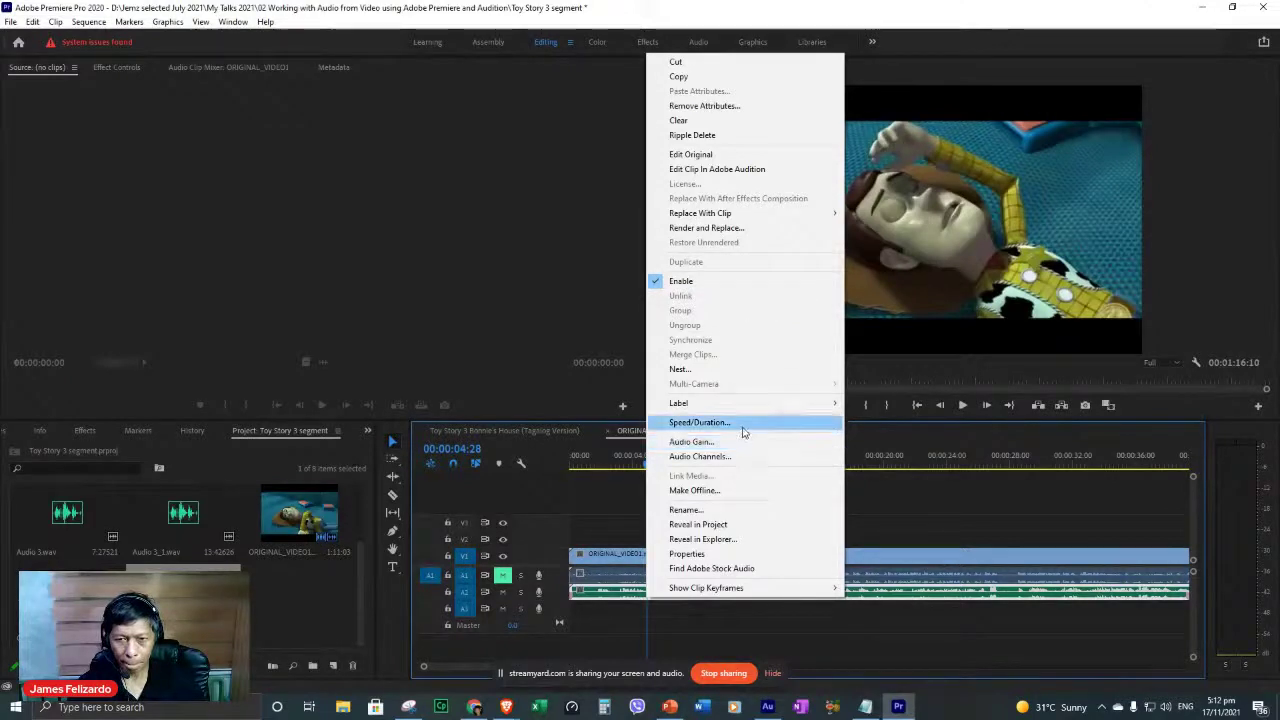
{"action": "left_click", "coordinate": [700, 422]}
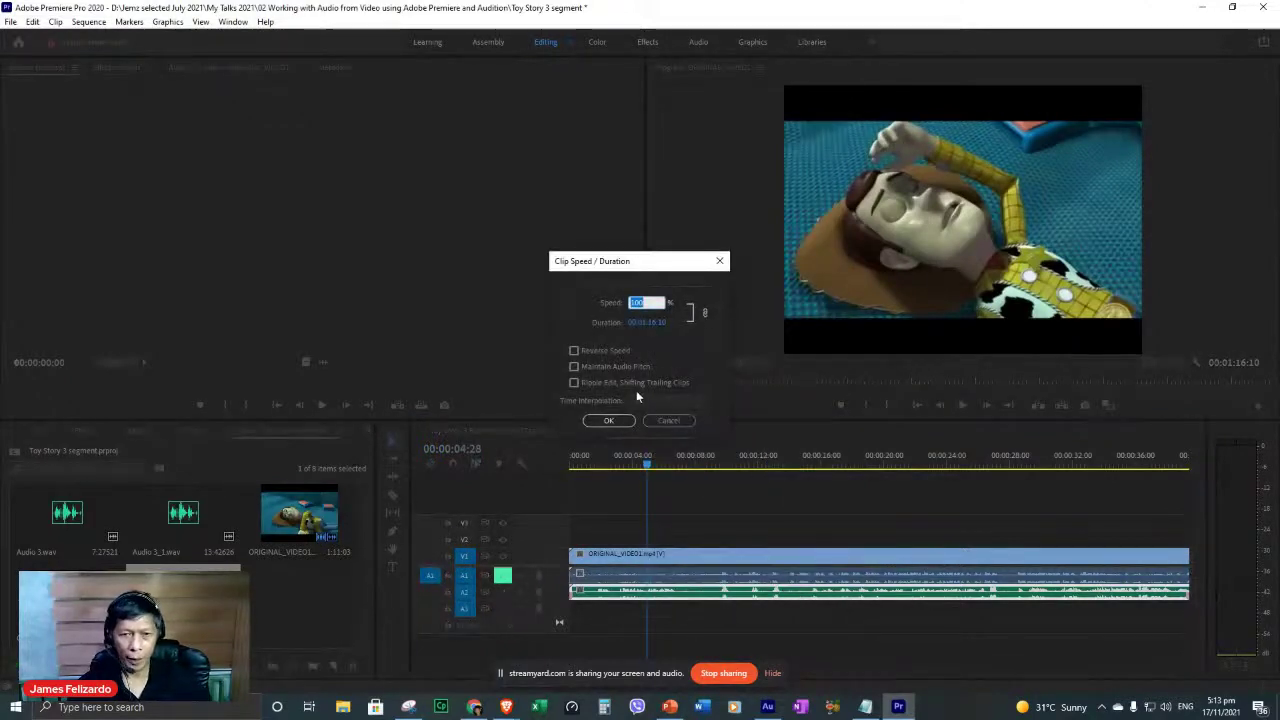
{"action": "left_click", "coordinate": [573, 367]}
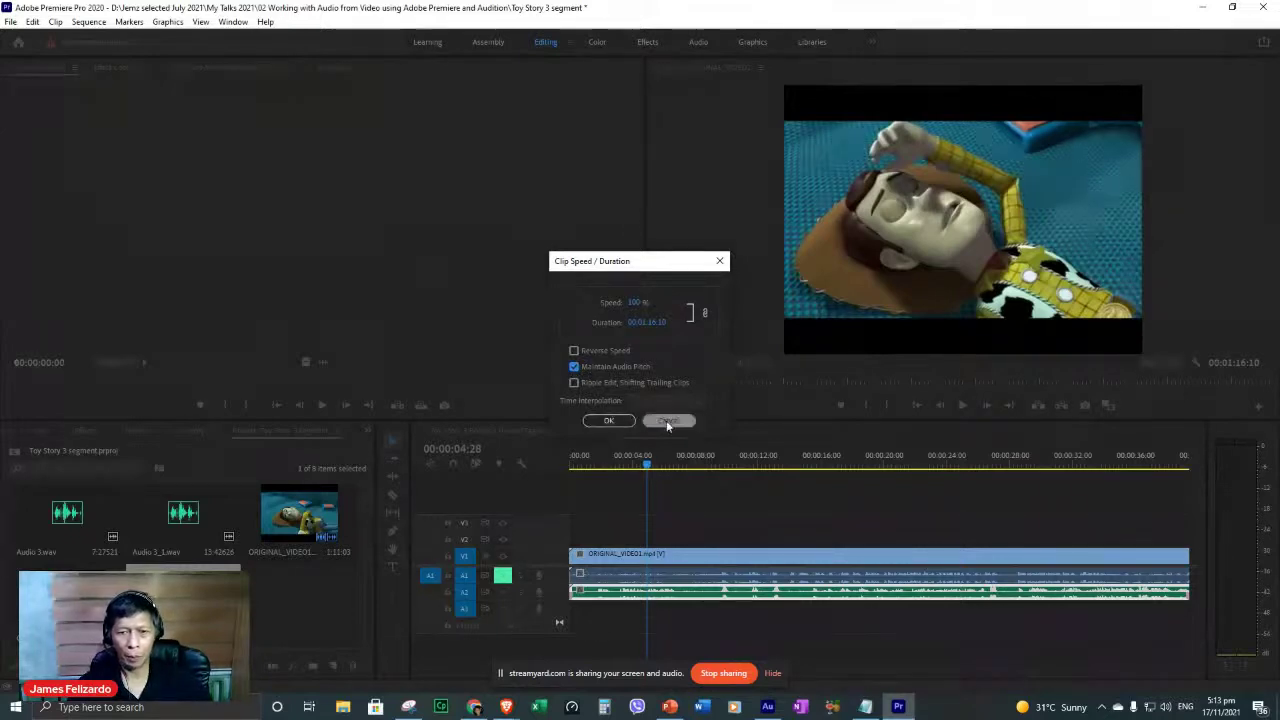
{"action": "left_click", "coordinate": [668, 421]}
Switch to Audition and examine the Automatic Pitch Correction effect's settings and its available presets.
{"action": "left_click", "coordinate": [767, 707]}
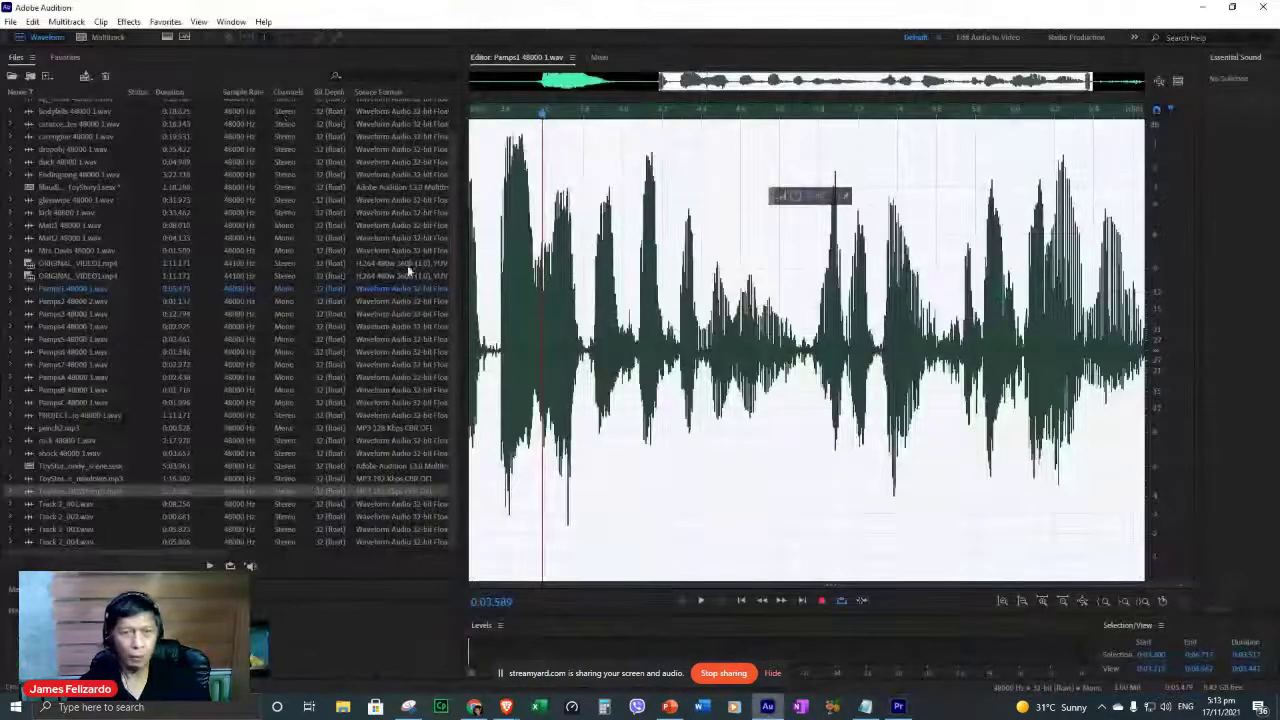
{"action": "left_click", "coordinate": [129, 24]}
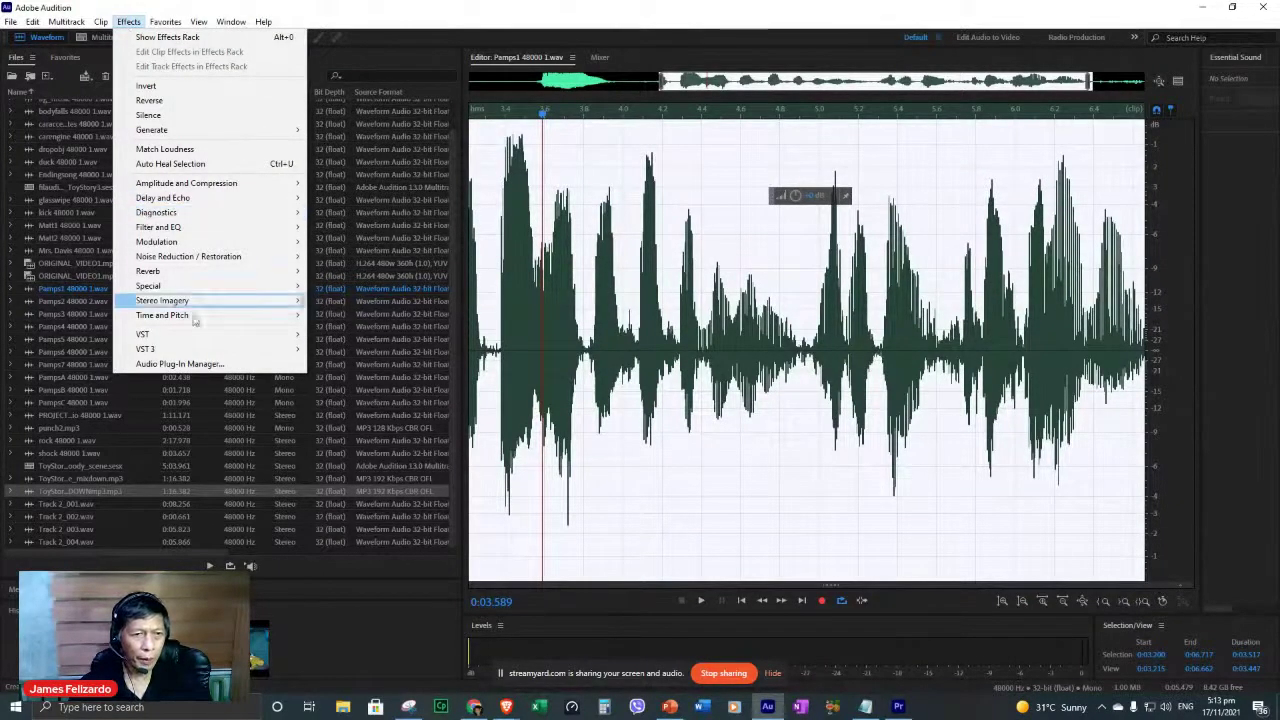
{"action": "mouse_move", "coordinate": [214, 316]}
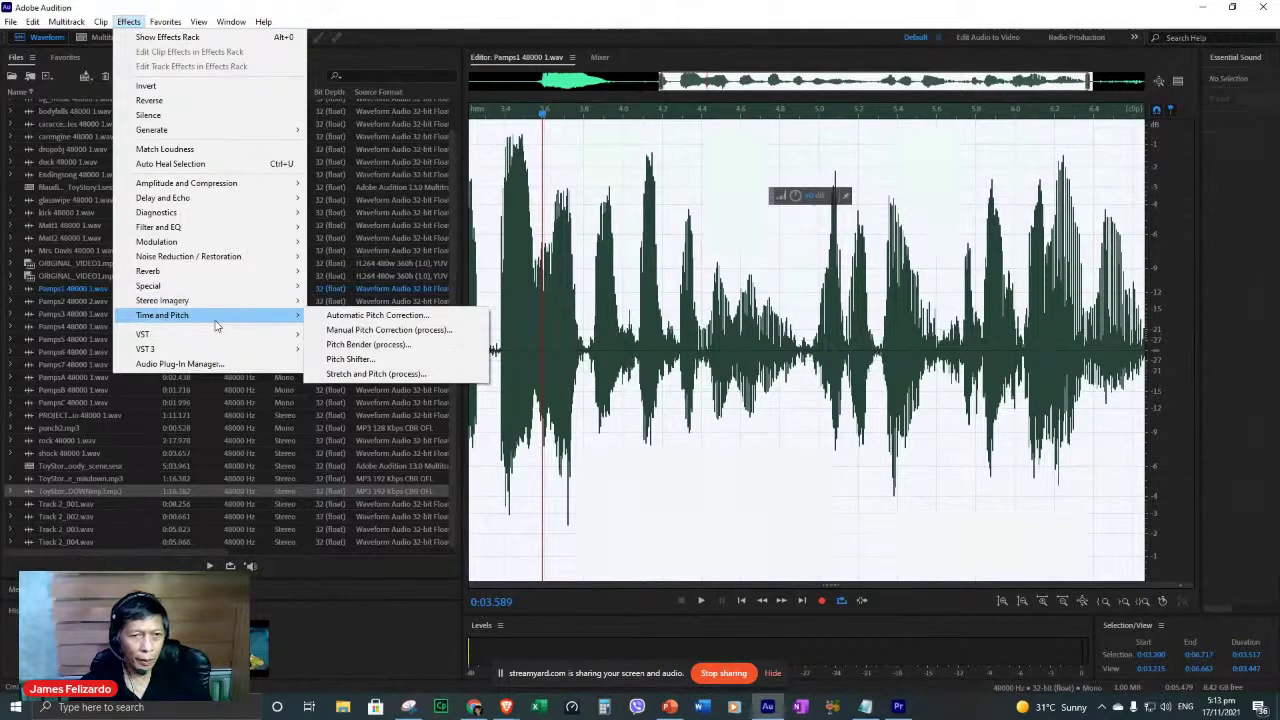
{"action": "left_click", "coordinate": [354, 316]}
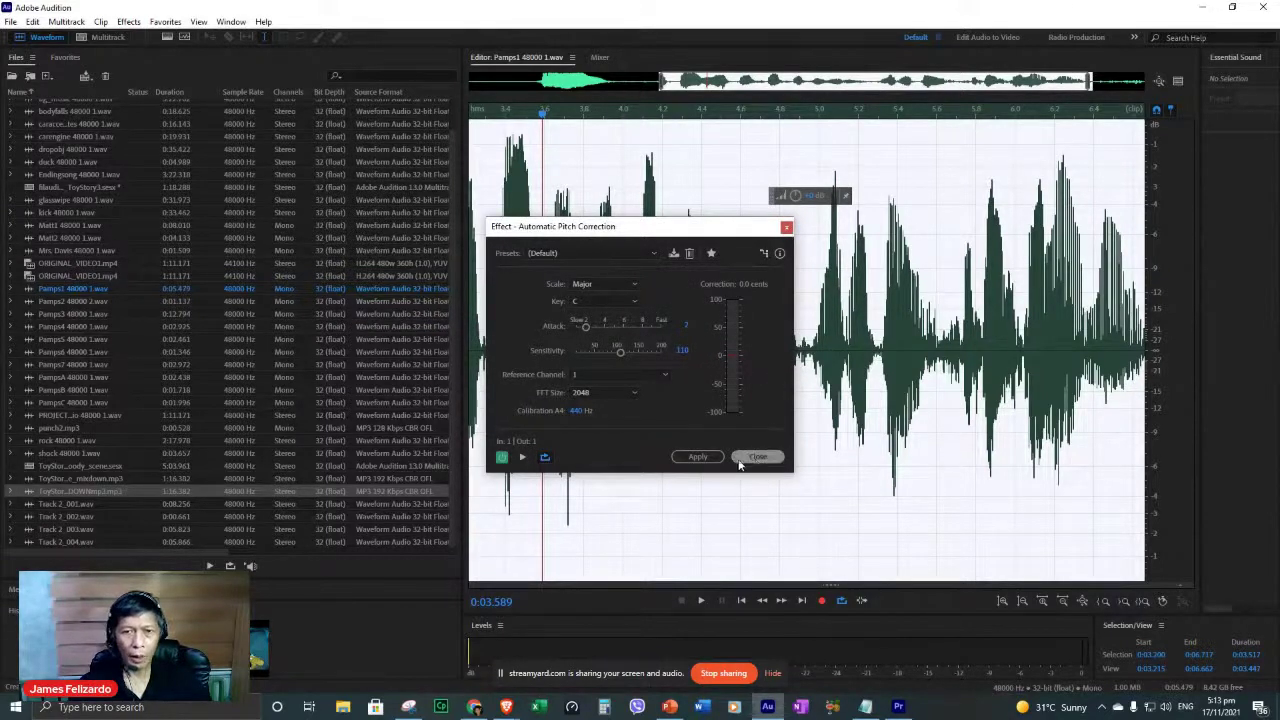
{"action": "left_click", "coordinate": [654, 254]}
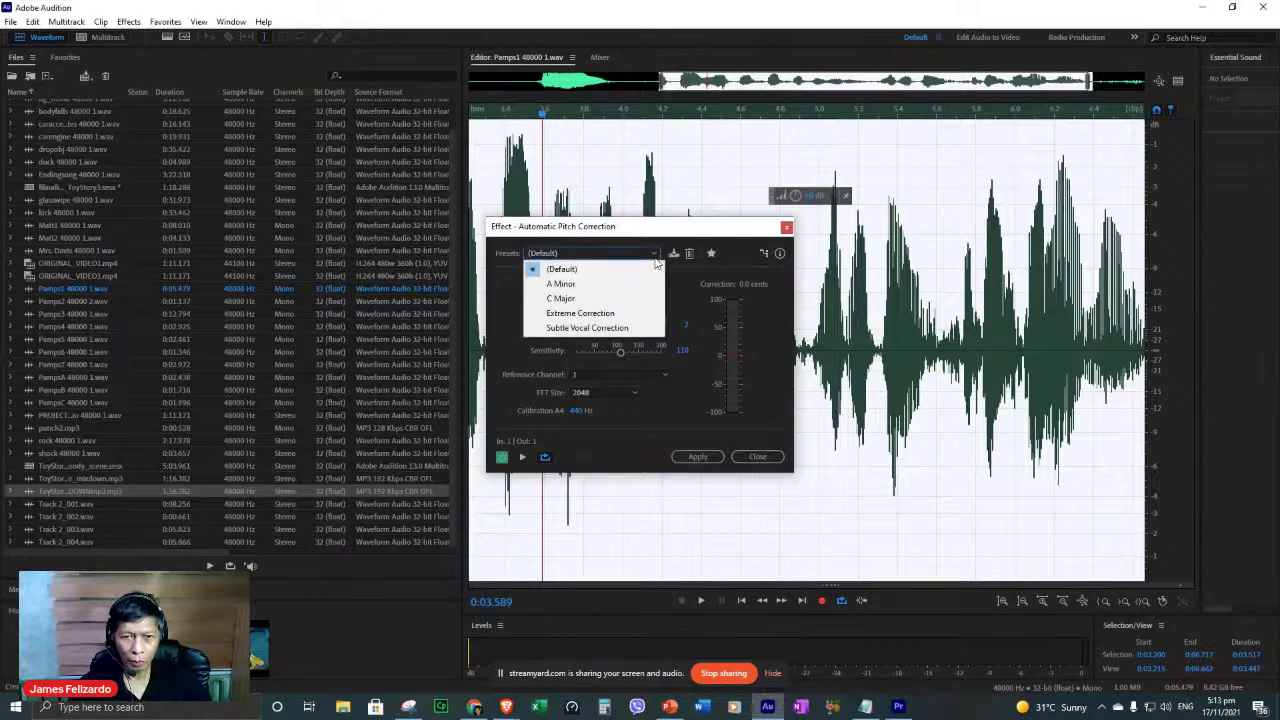
{"action": "left_click", "coordinate": [655, 256]}
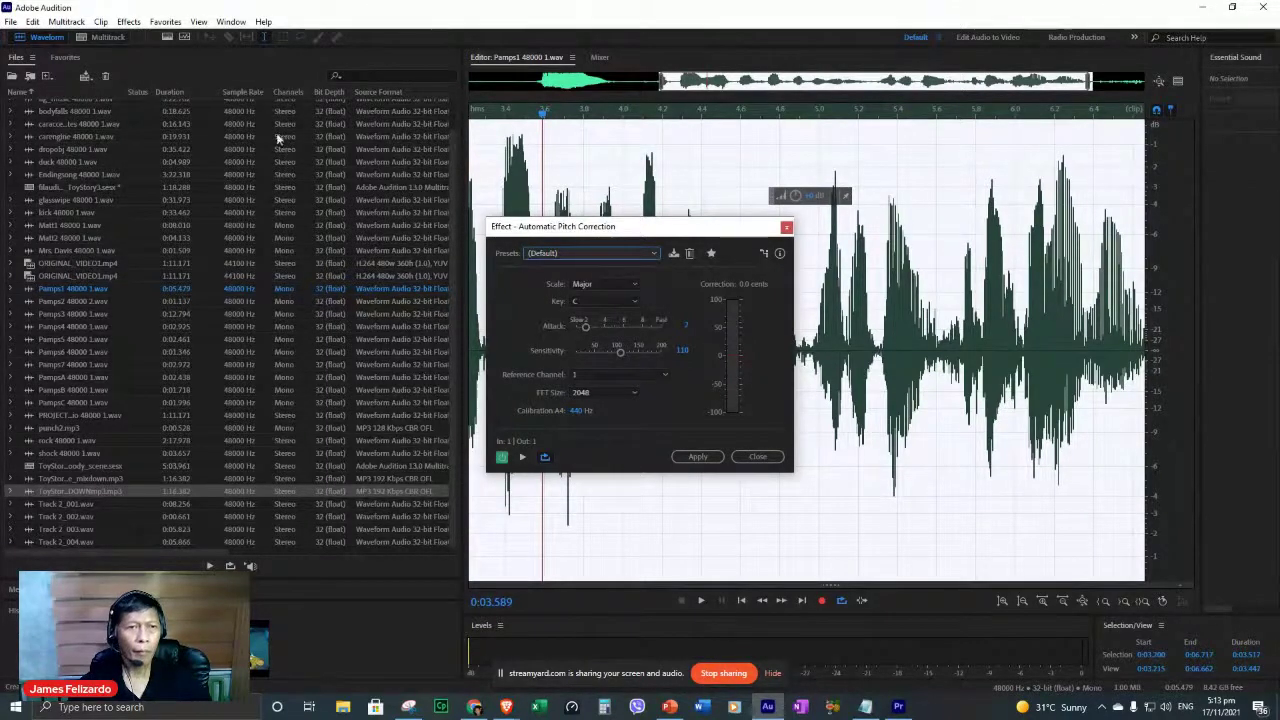
Bring up the Manual Pitch Correction effect, review its settings and pitch envelope, and close it without applying.
{"action": "left_click", "coordinate": [130, 24]}
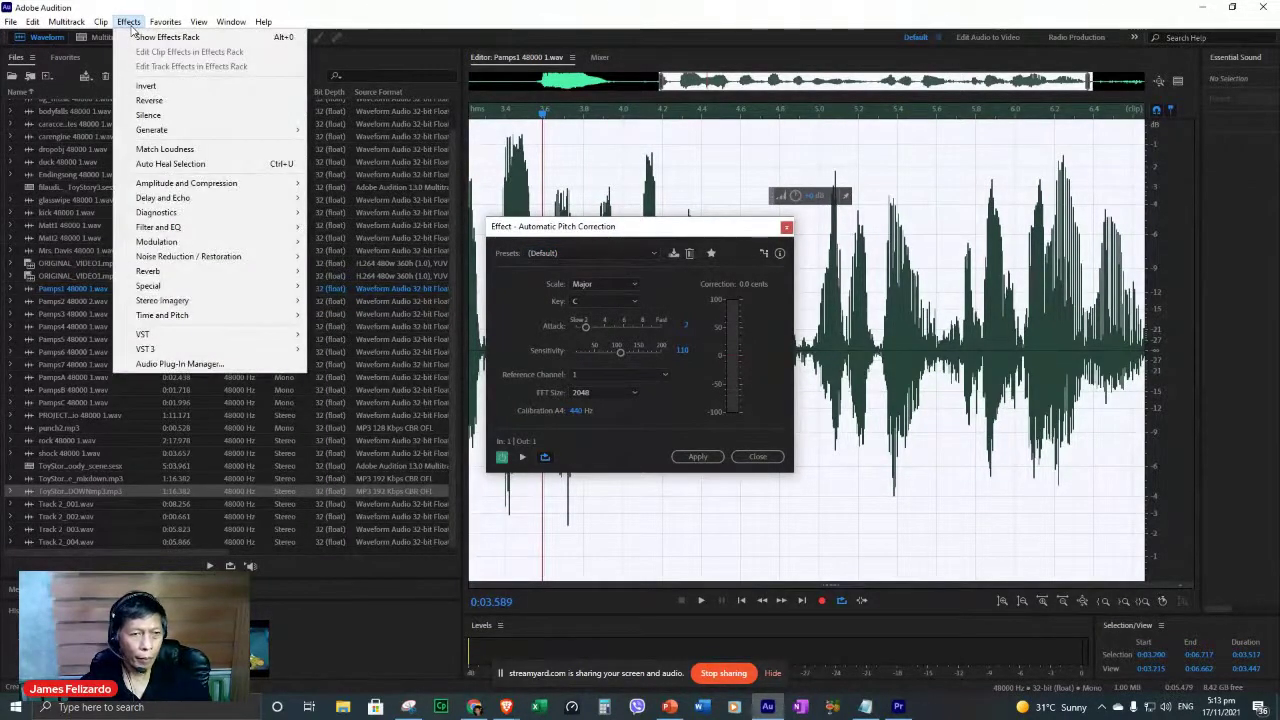
{"action": "mouse_move", "coordinate": [208, 318]}
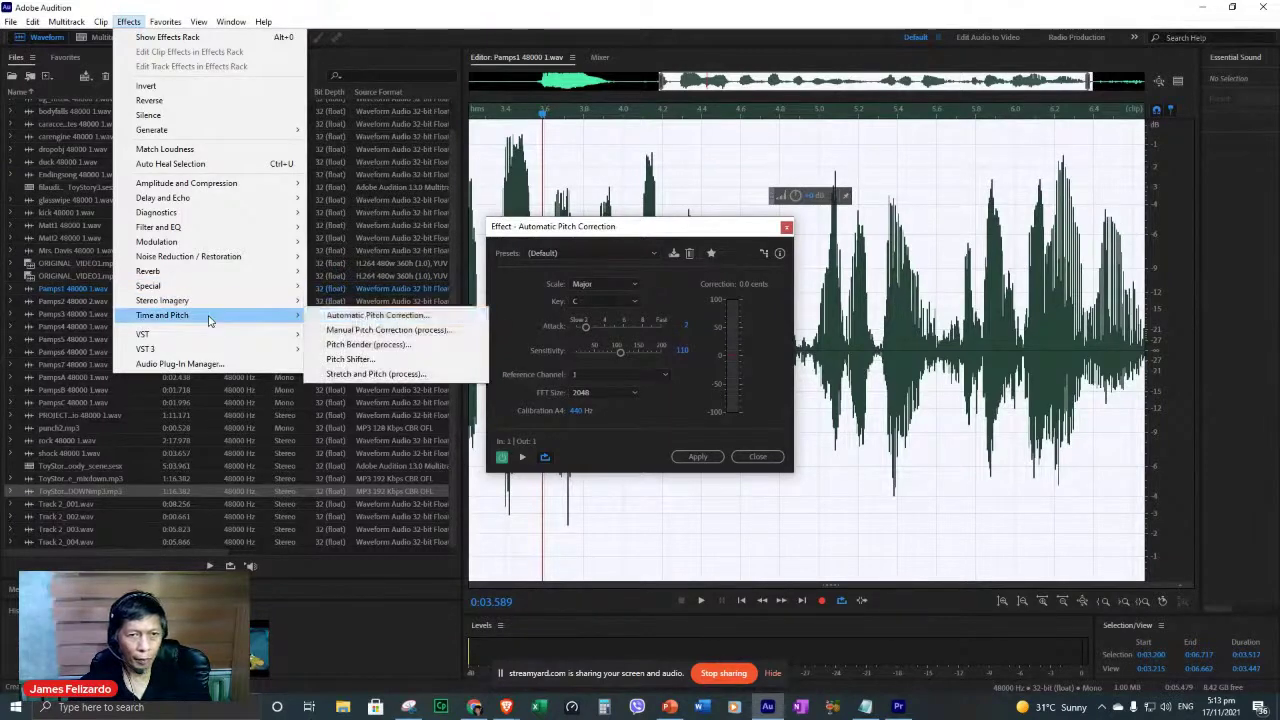
{"action": "left_click", "coordinate": [368, 330]}
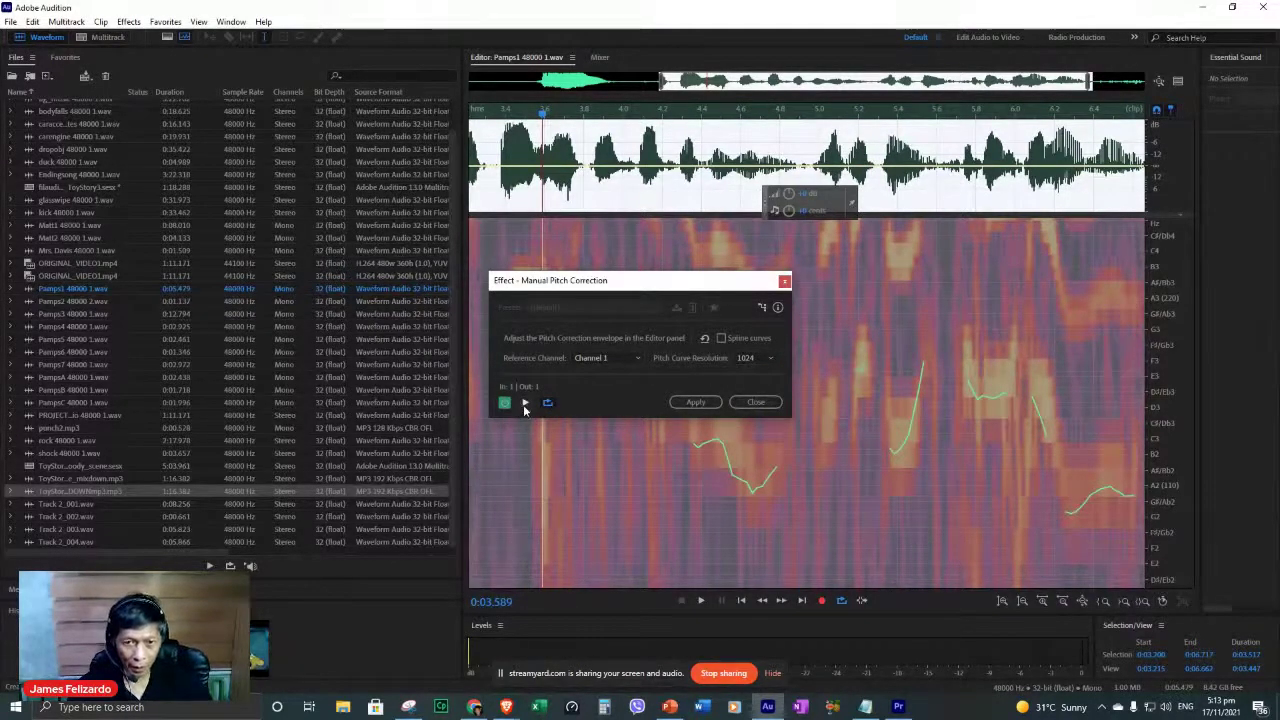
{"action": "left_click", "coordinate": [757, 402]}
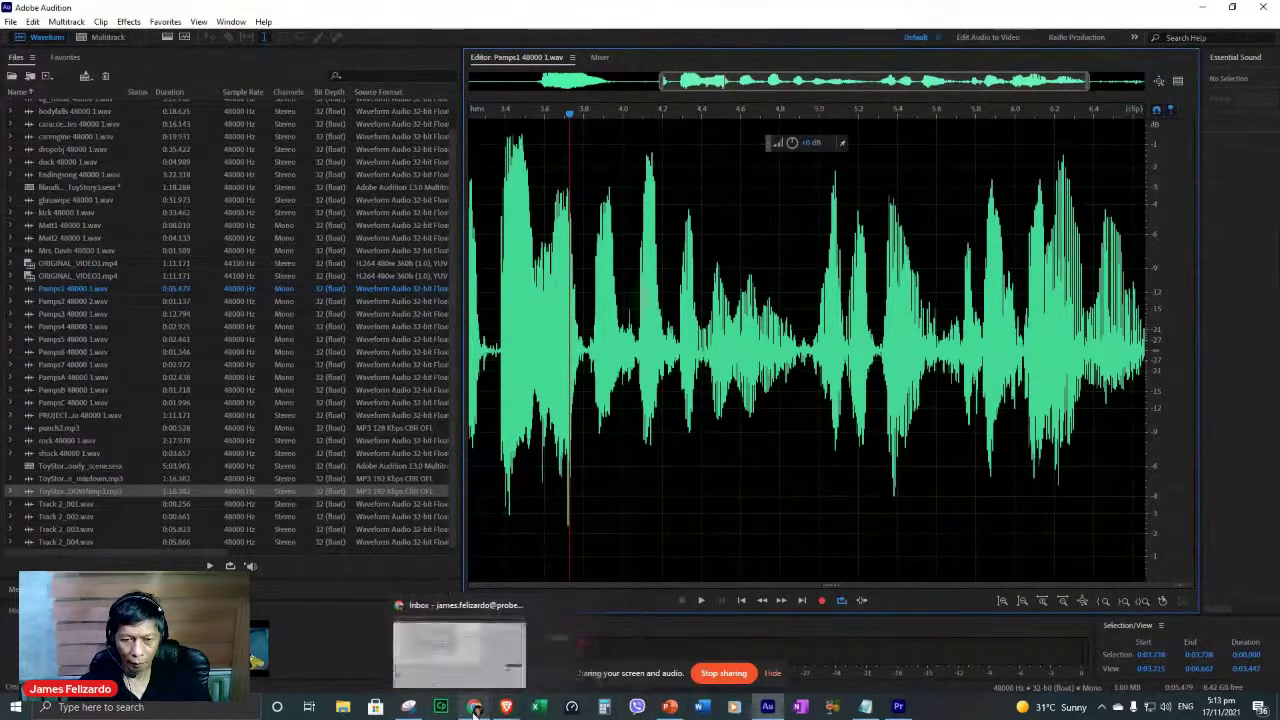
{"action": "left_click", "coordinate": [476, 709]}
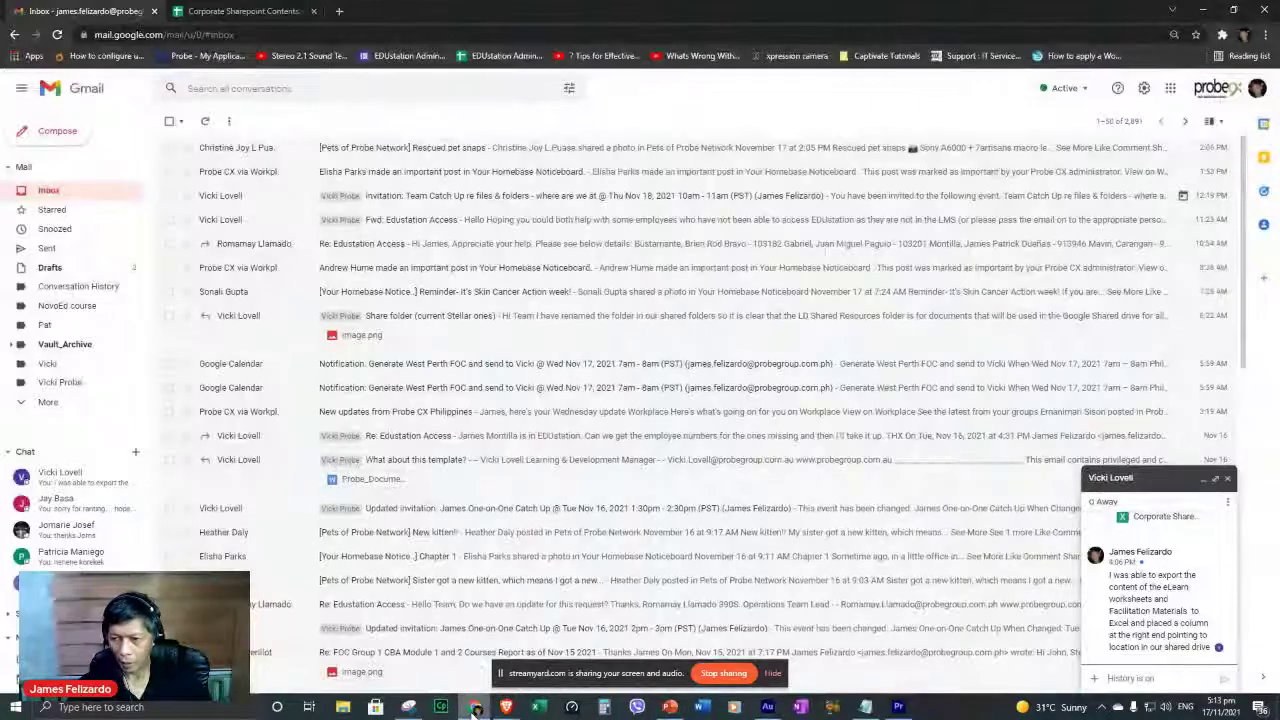
{"action": "left_click", "coordinate": [476, 709]}
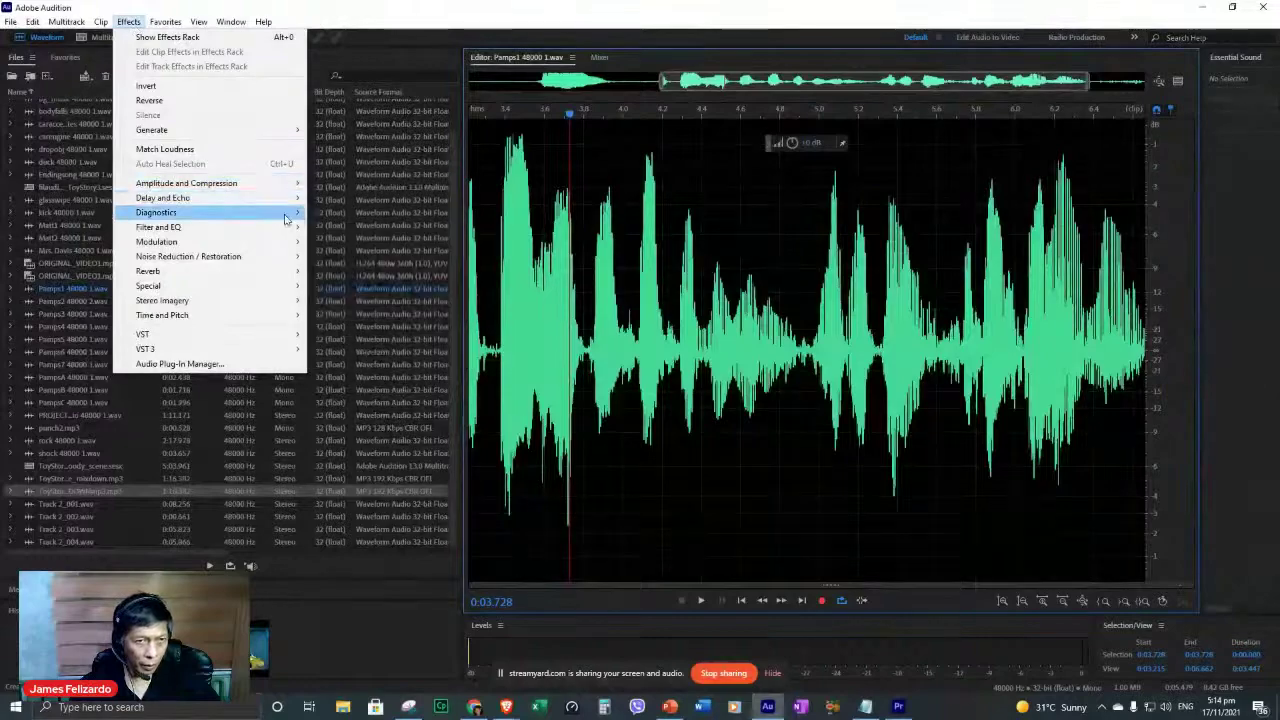
Bring up the Guitar Suite effect from the special effects, look through its filter choices and close it unapplied.
{"action": "mouse_move", "coordinate": [290, 286]}
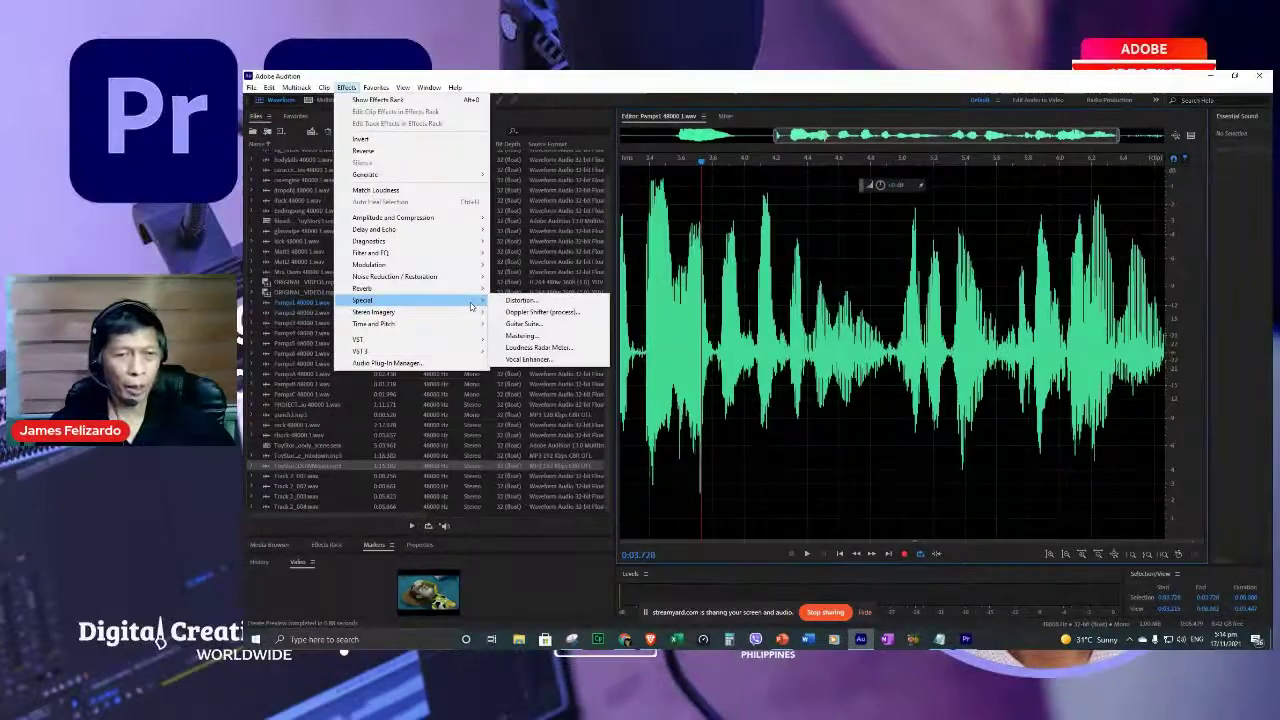
{"action": "left_click", "coordinate": [518, 324]}
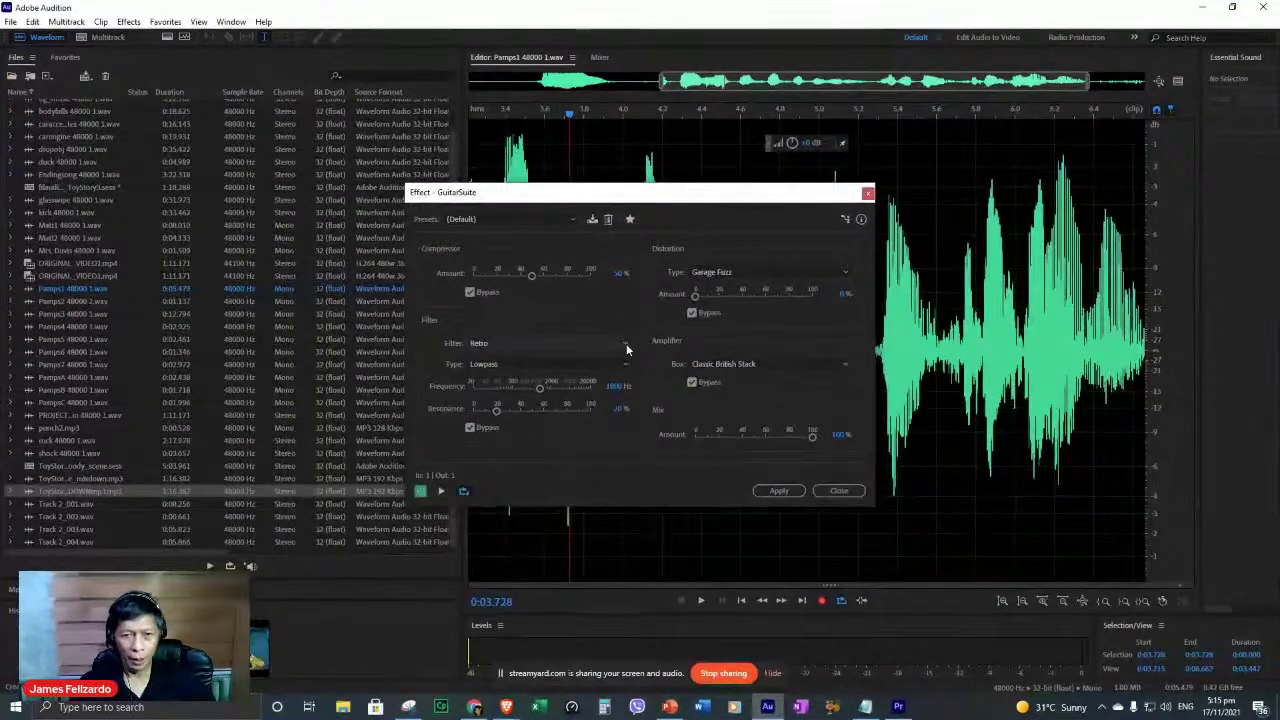
{"action": "left_click", "coordinate": [626, 343]}
{"action": "left_click", "coordinate": [626, 346]}
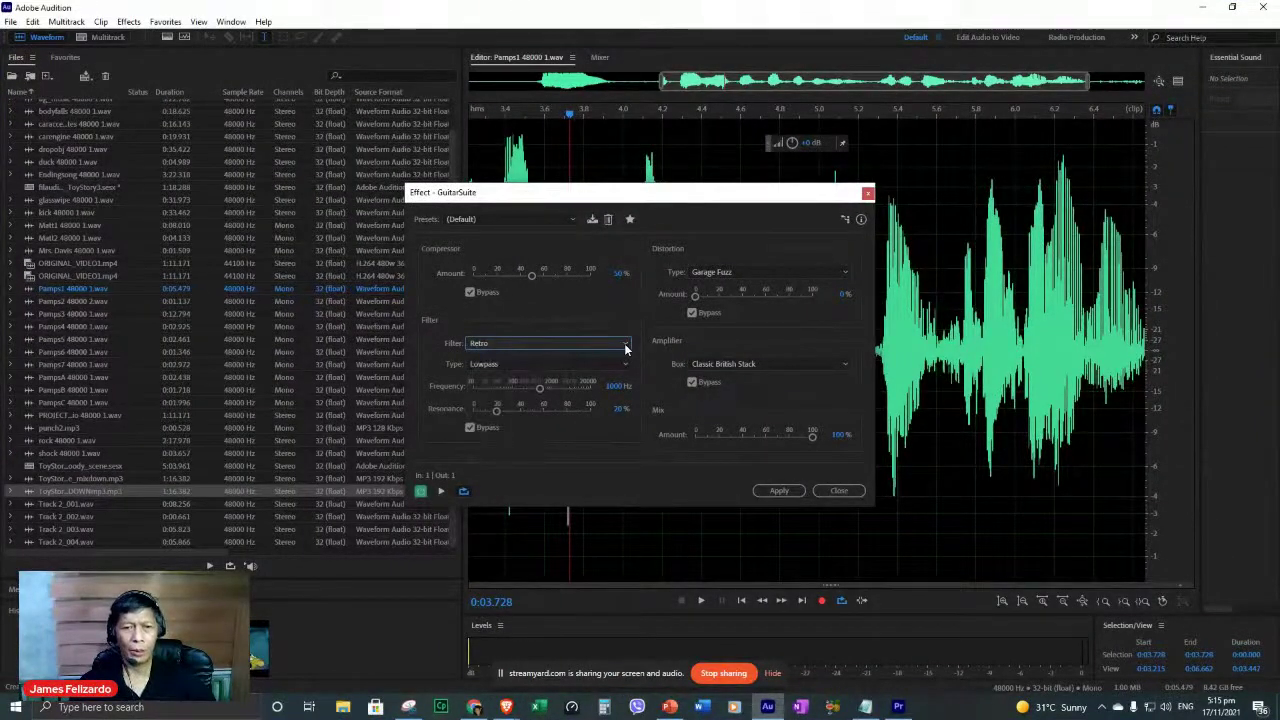
{"action": "left_click", "coordinate": [625, 346]}
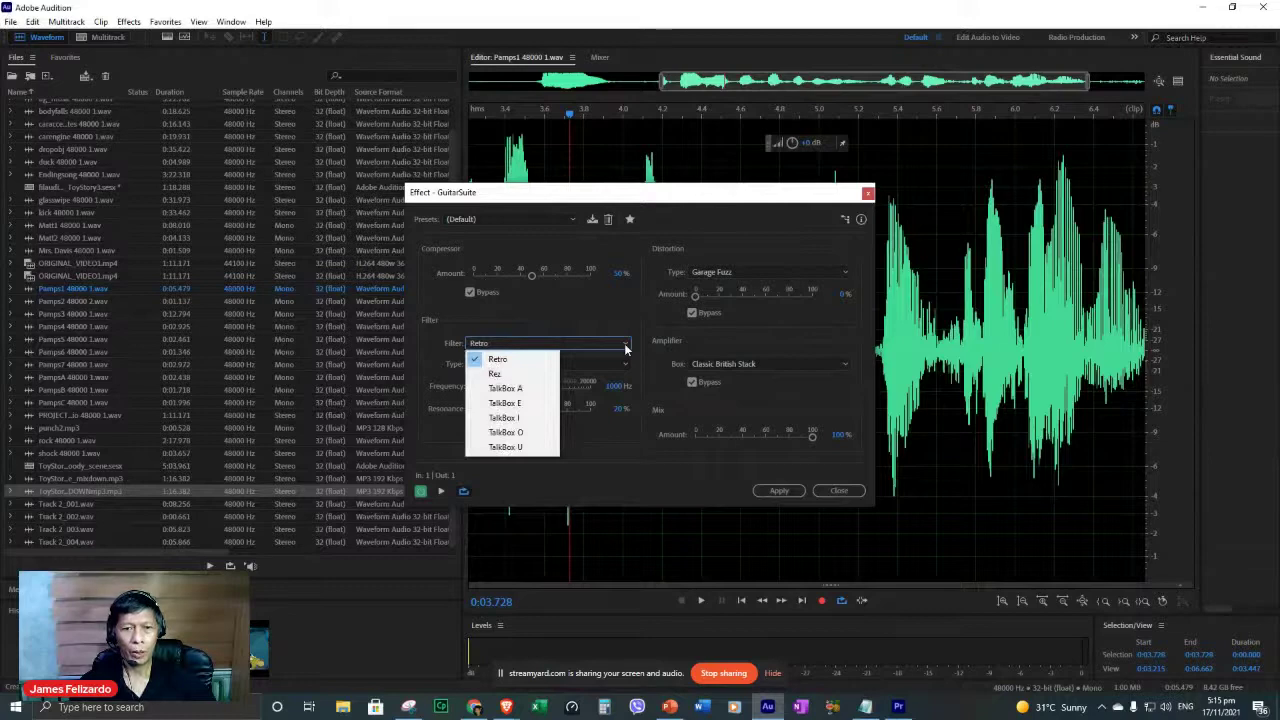
{"action": "left_click", "coordinate": [625, 346]}
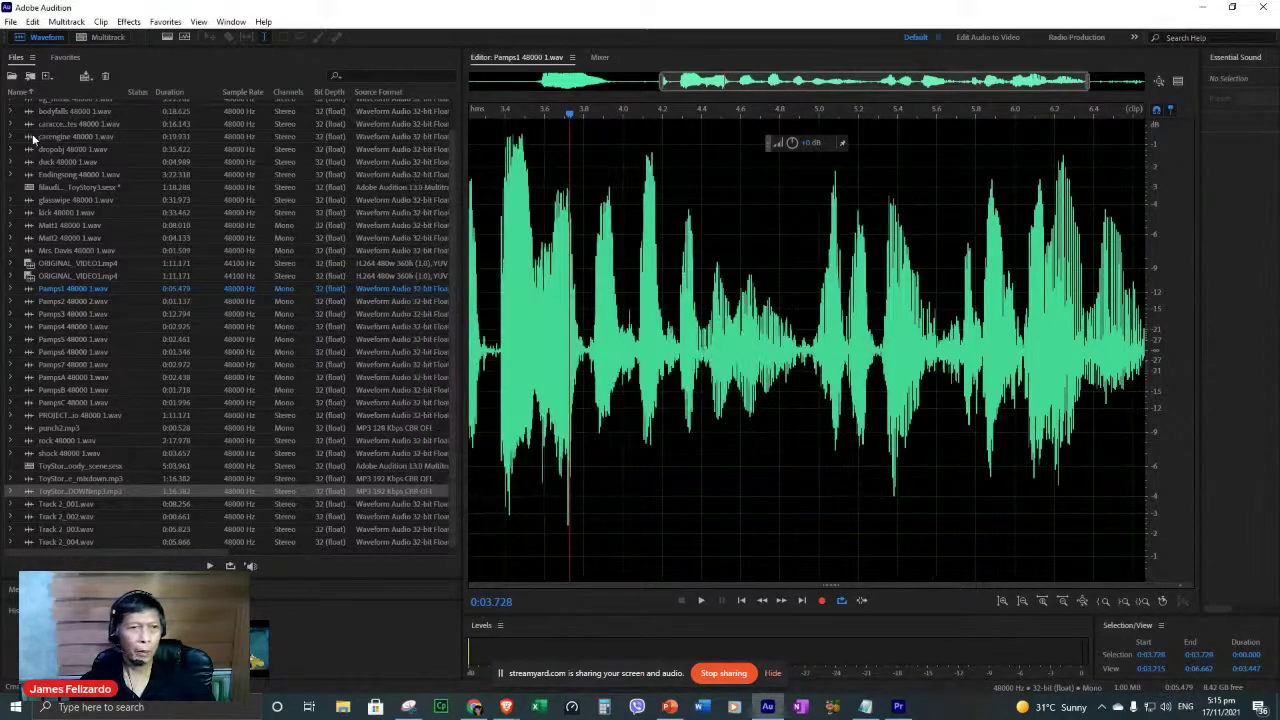
Show the available file commands in Audition.
{"action": "left_click", "coordinate": [11, 22]}
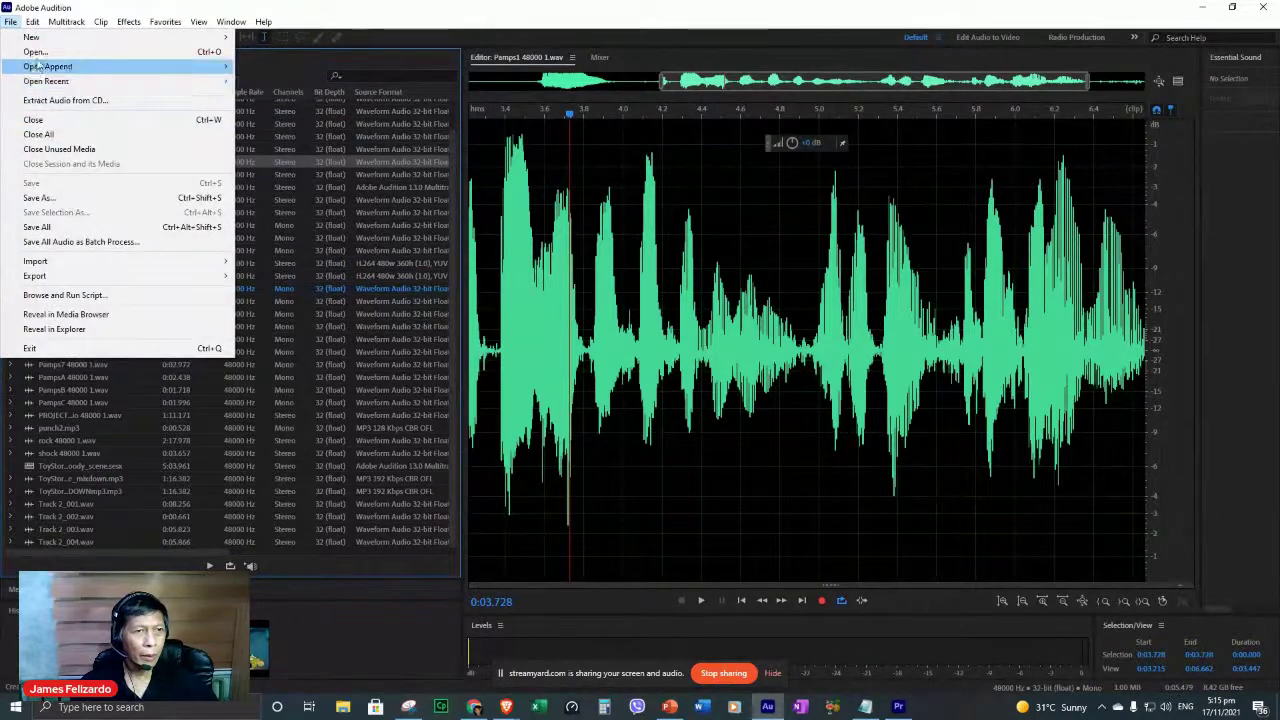
Start a file import and browse drive D to the SIPHRA 2020 and 2021 folder.
{"action": "left_click", "coordinate": [140, 6]}
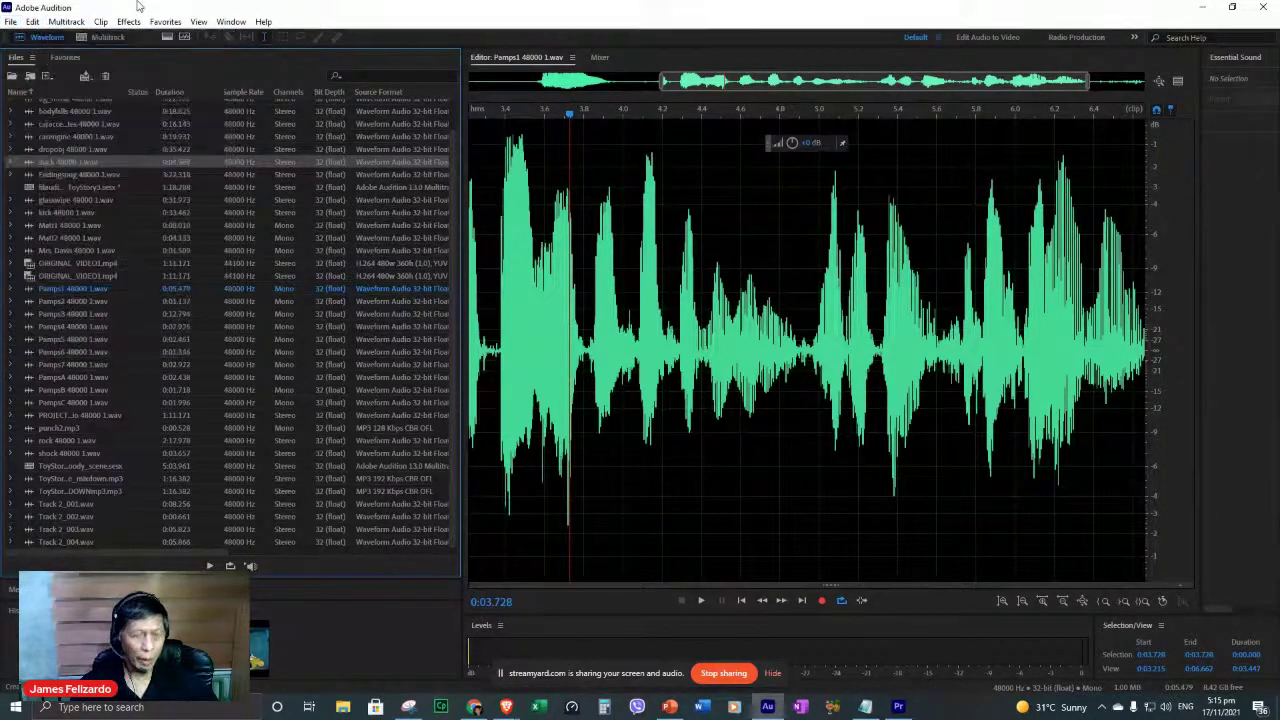
{"action": "key", "text": "ctrl+i"}
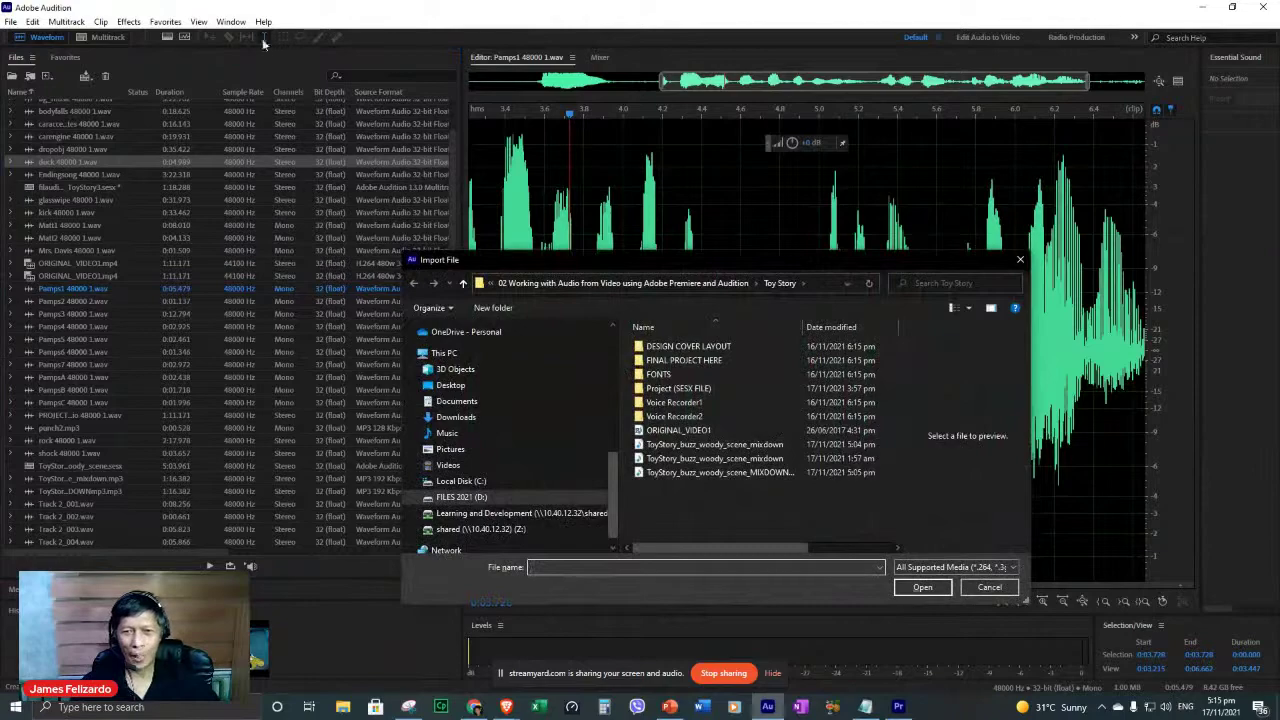
{"action": "left_click", "coordinate": [846, 286]}
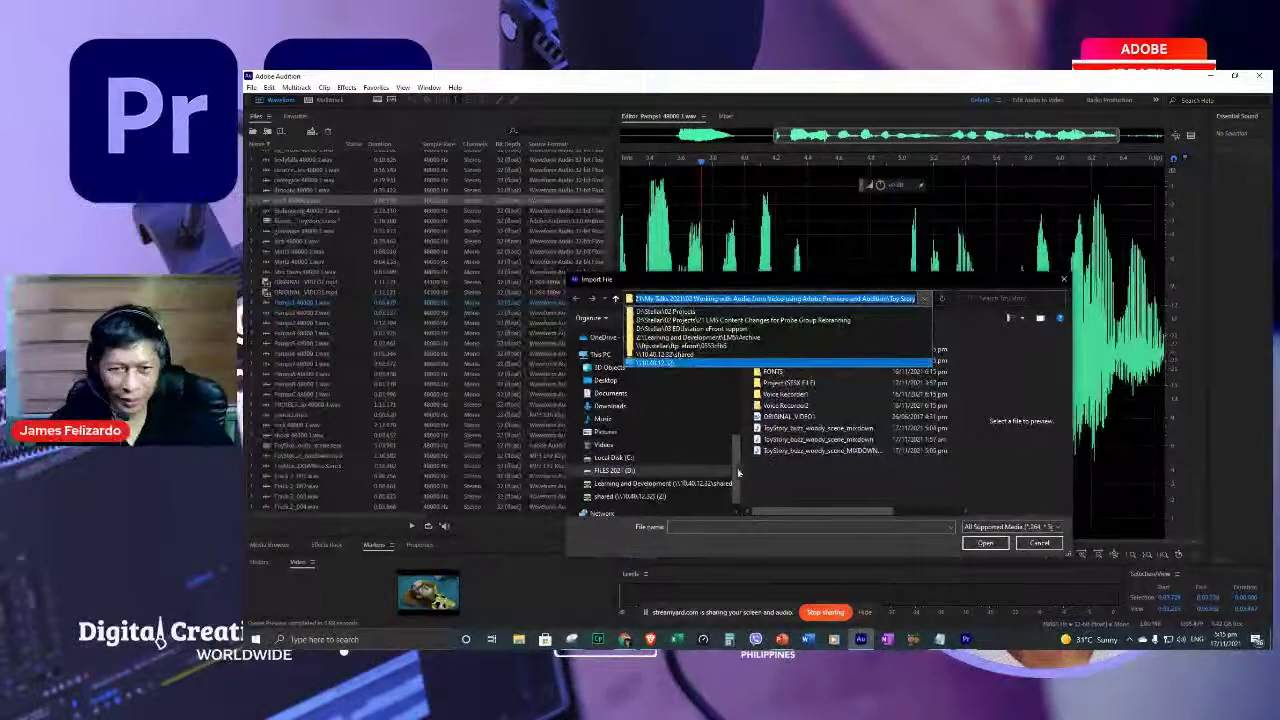
{"action": "left_click", "coordinate": [615, 470]}
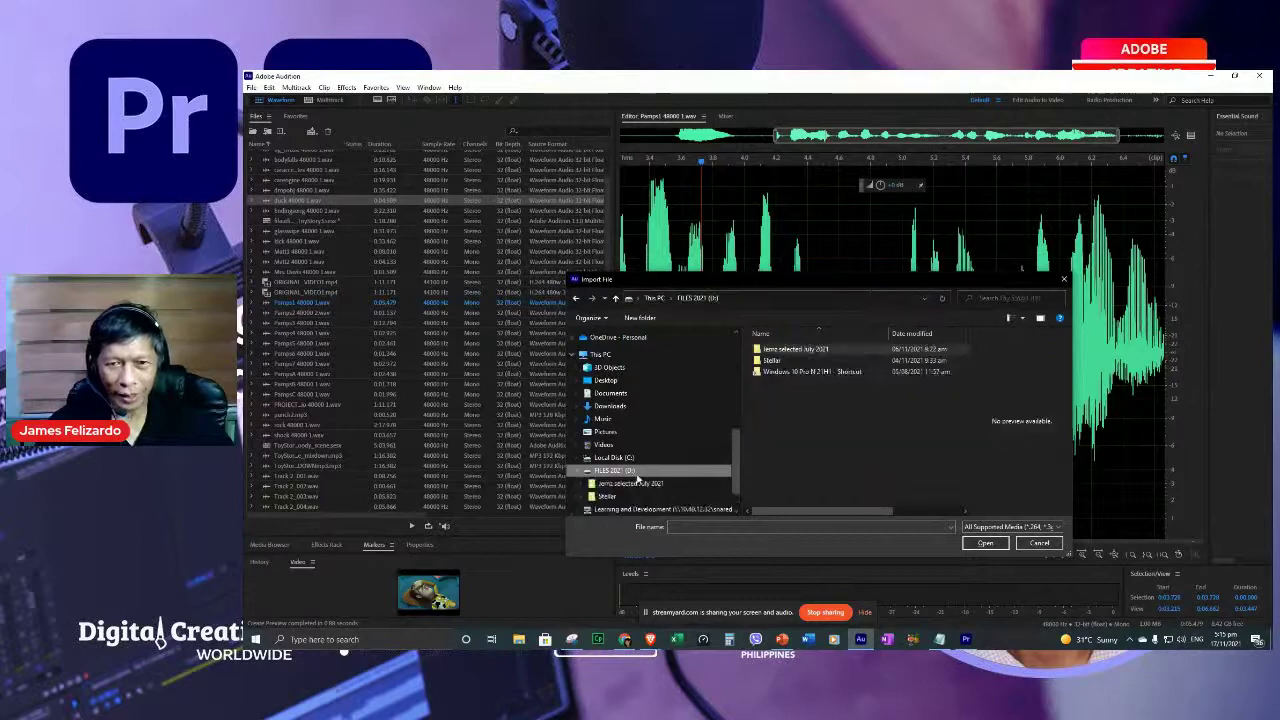
{"action": "double_click", "coordinate": [795, 349]}
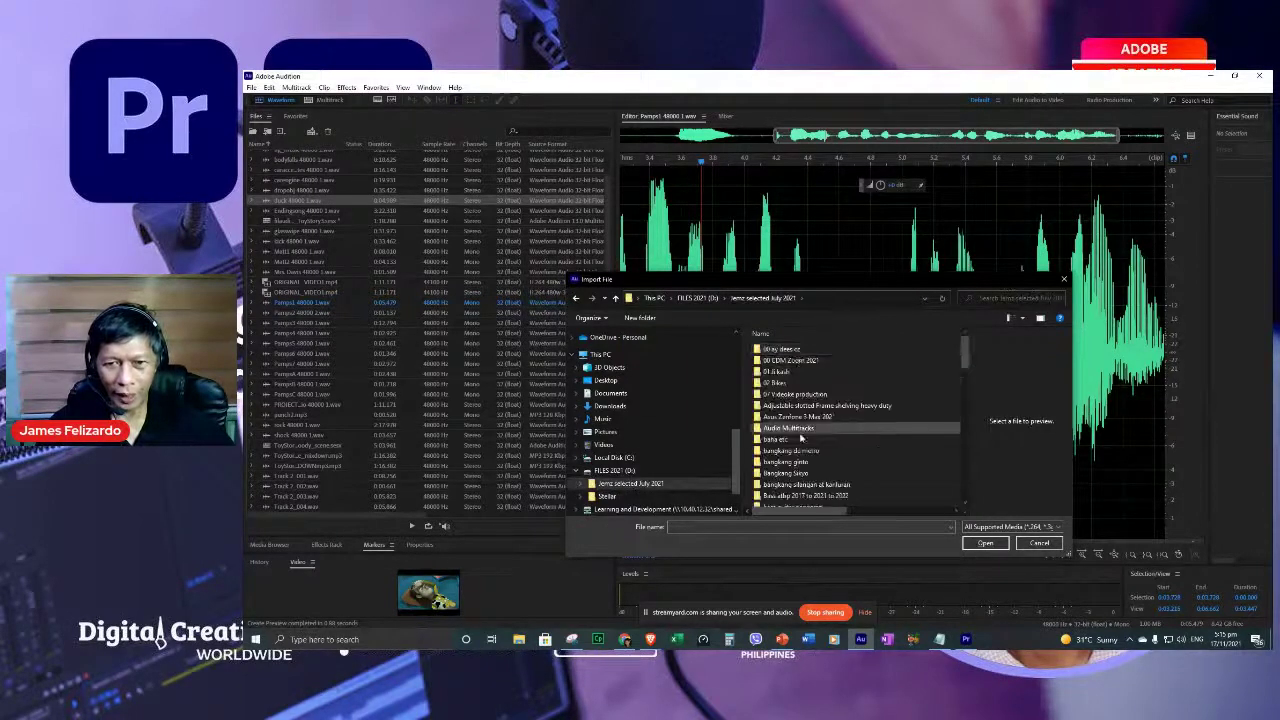
{"action": "scroll", "coordinate": [808, 428], "scroll_direction": "down", "scroll_amount": 10}
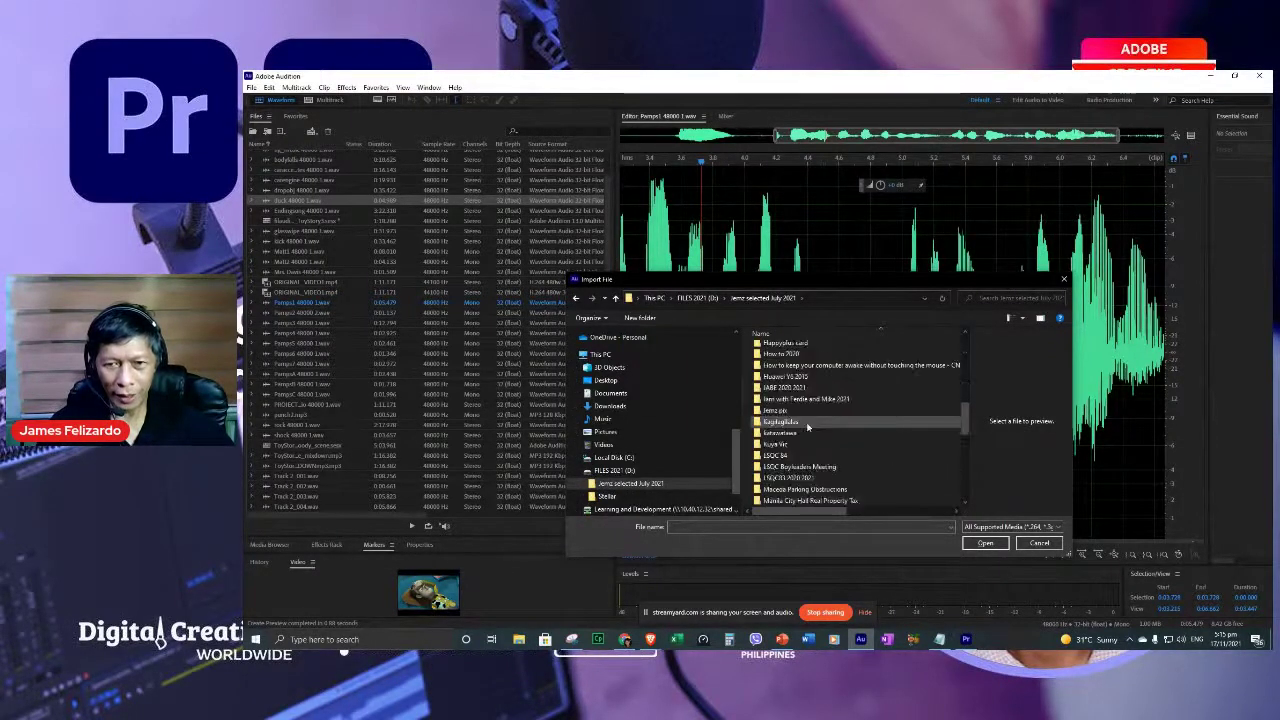
{"action": "scroll", "coordinate": [808, 428], "scroll_direction": "down", "scroll_amount": 8}
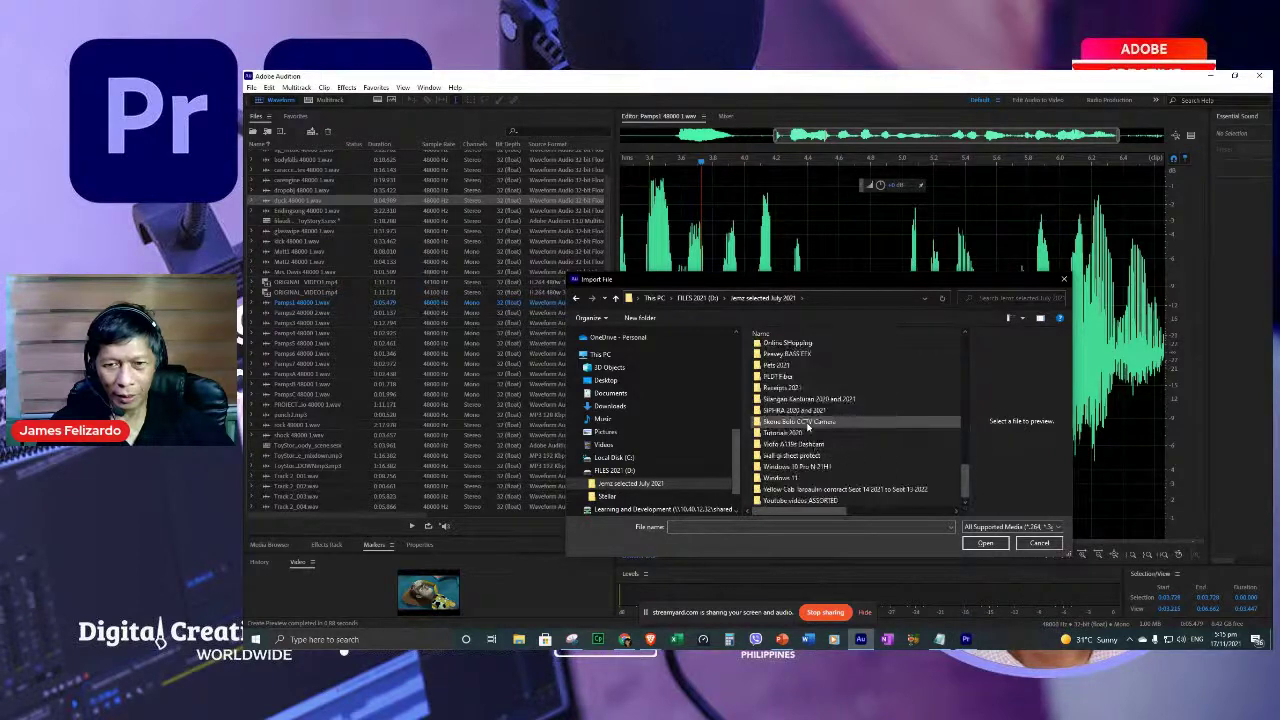
{"action": "left_click", "coordinate": [790, 411]}
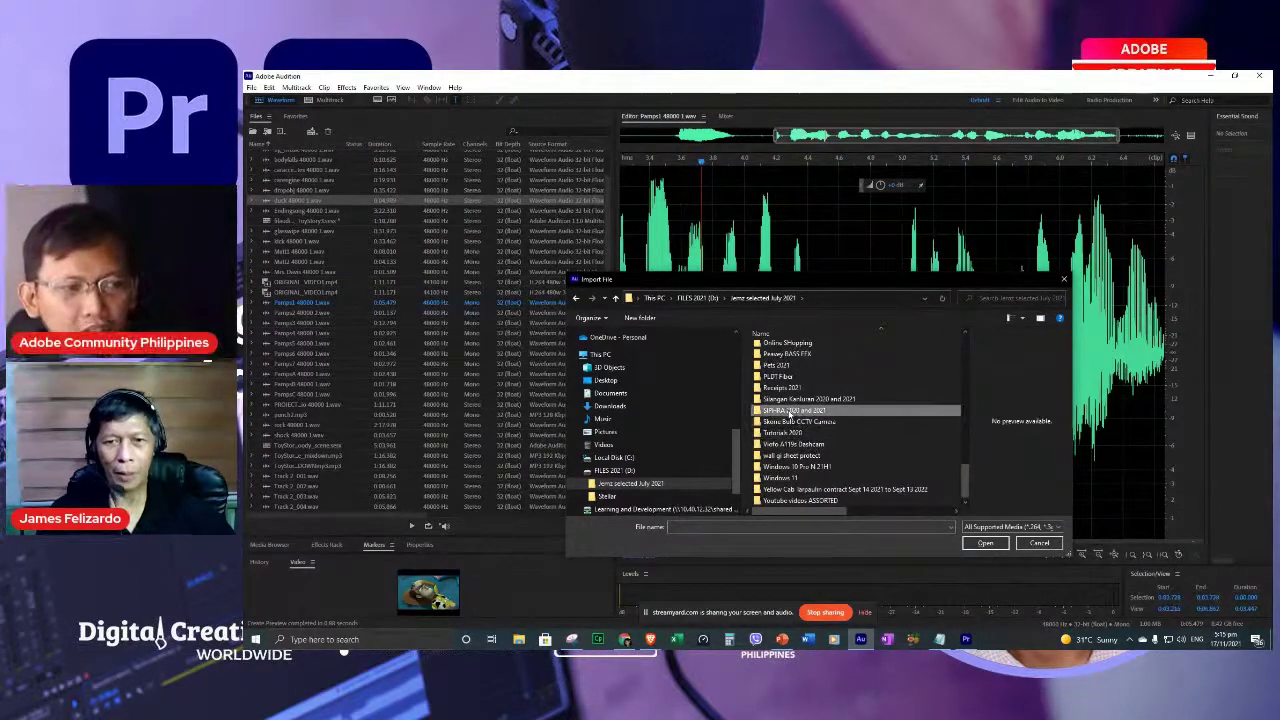
{"action": "double_click", "coordinate": [790, 411]}
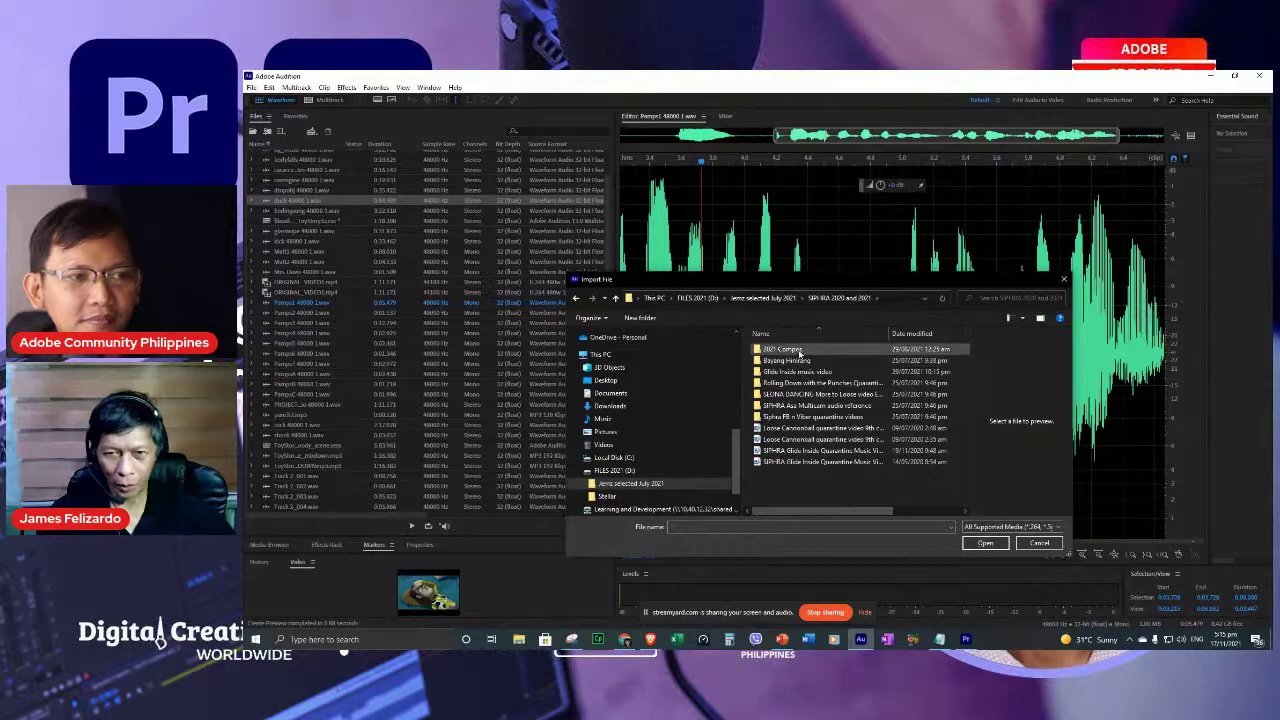
Open the Rolling with the Punches RAW VIDEOS folder inside the Rolling Down with the Punches Quarantine Video folder.
{"action": "double_click", "coordinate": [799, 352]}
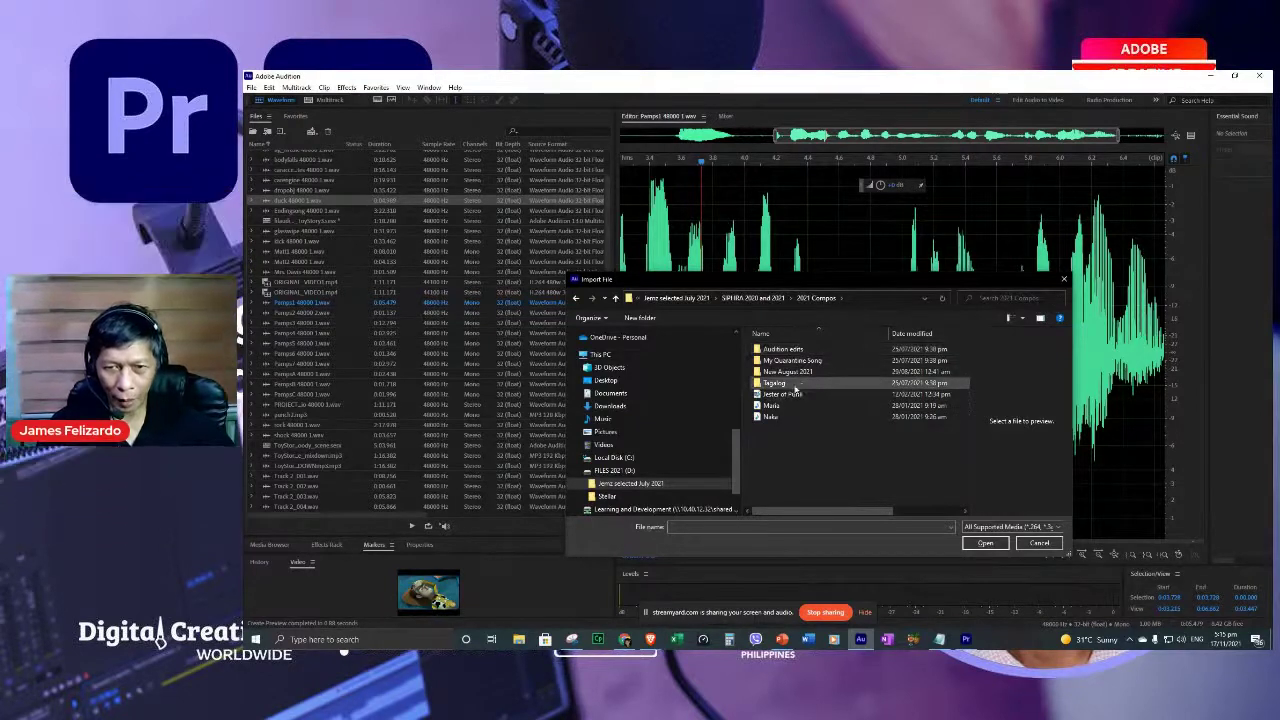
{"action": "key", "text": "alt+Up"}
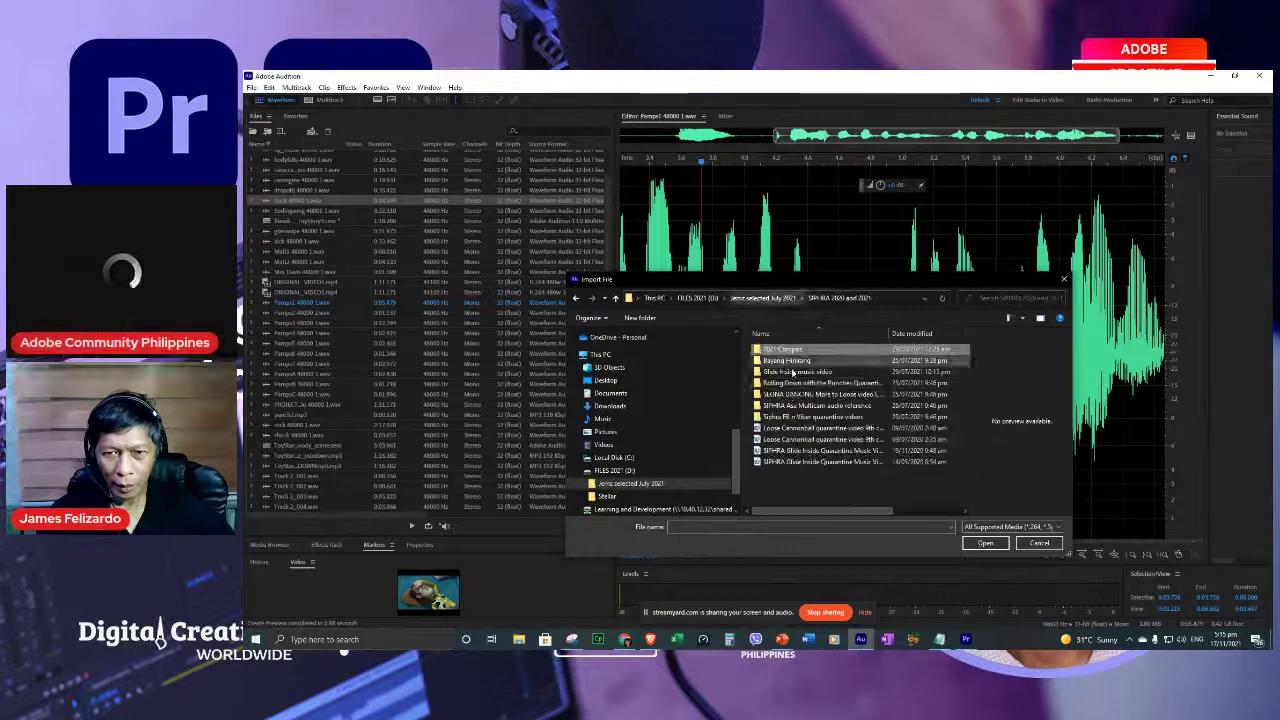
{"action": "double_click", "coordinate": [810, 383]}
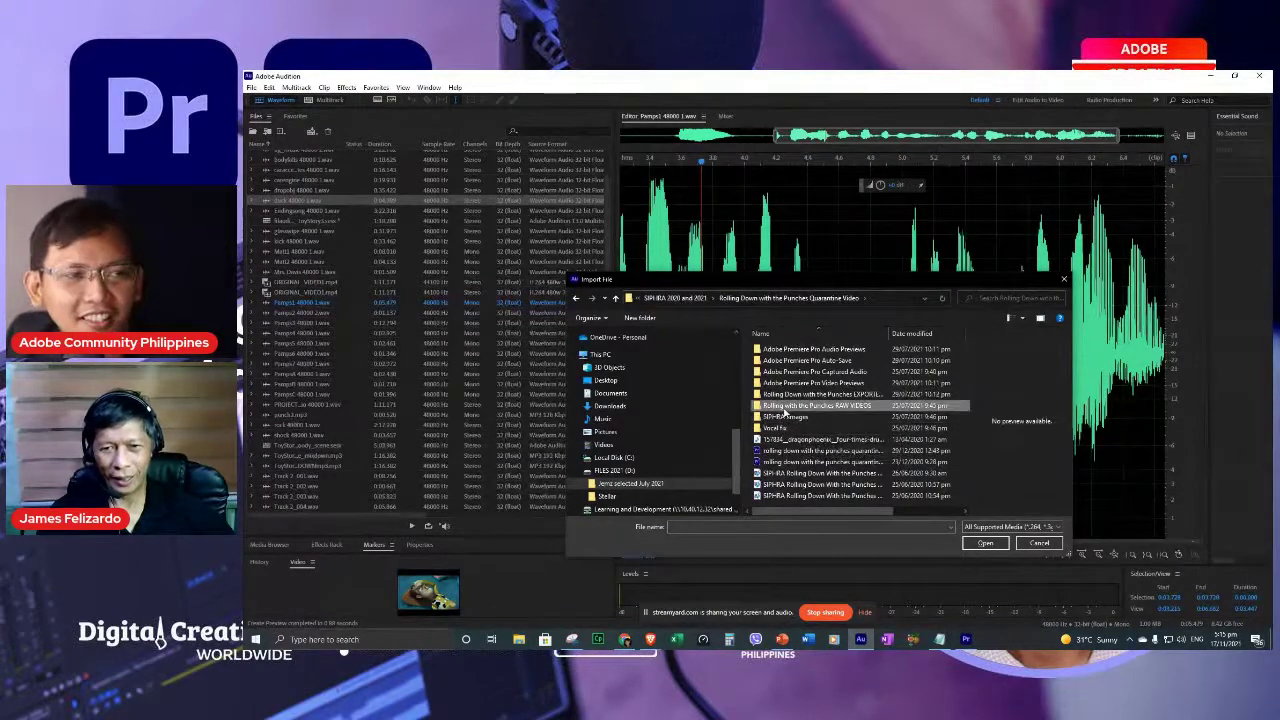
{"action": "double_click", "coordinate": [785, 410]}
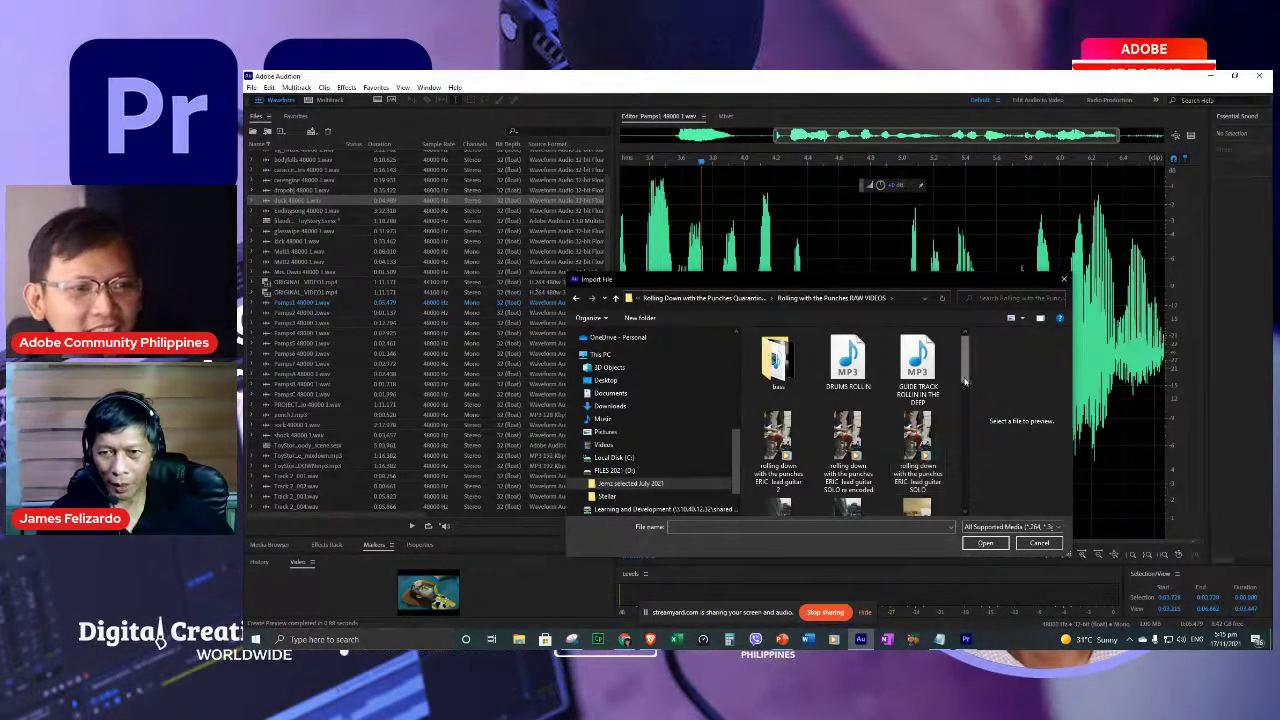
Import the "rolling down with the punches" second lead guitar TAKE 2 kaskas lang video.
{"action": "left_click_drag", "start_coordinate": [966, 385], "coordinate": [968, 440]}
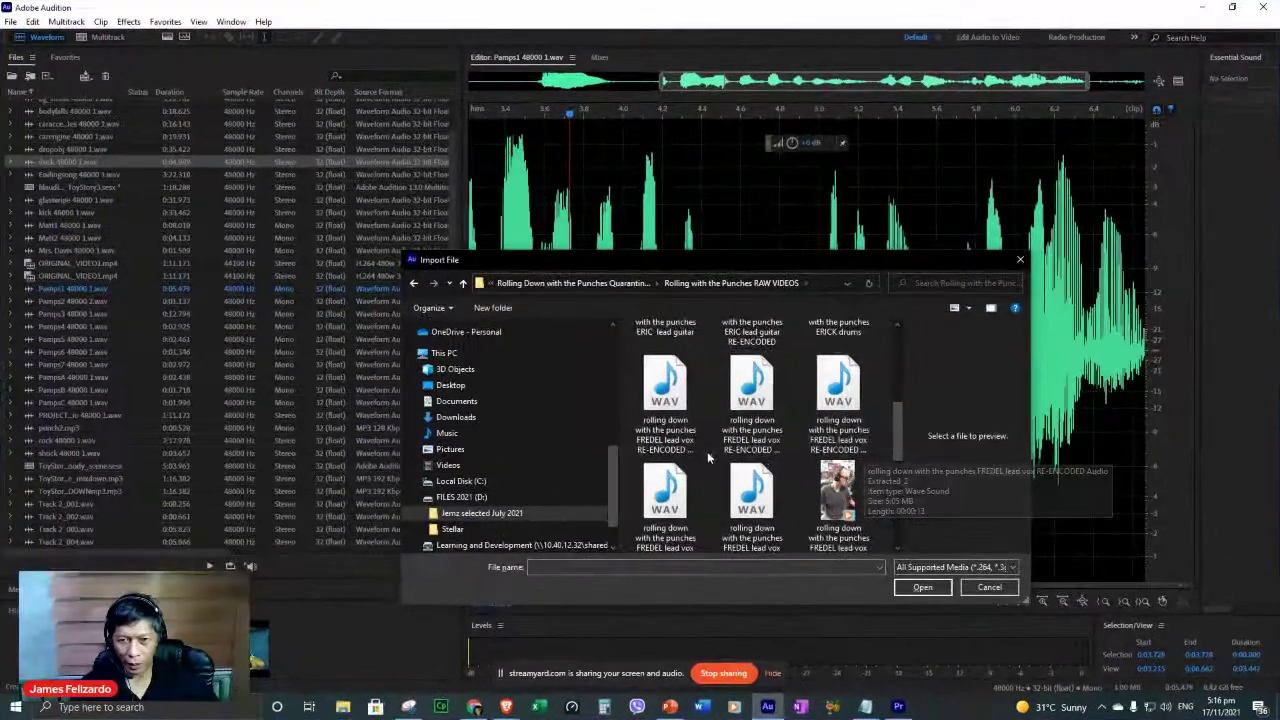
{"action": "scroll", "coordinate": [897, 450], "scroll_direction": "down", "scroll_amount": 1}
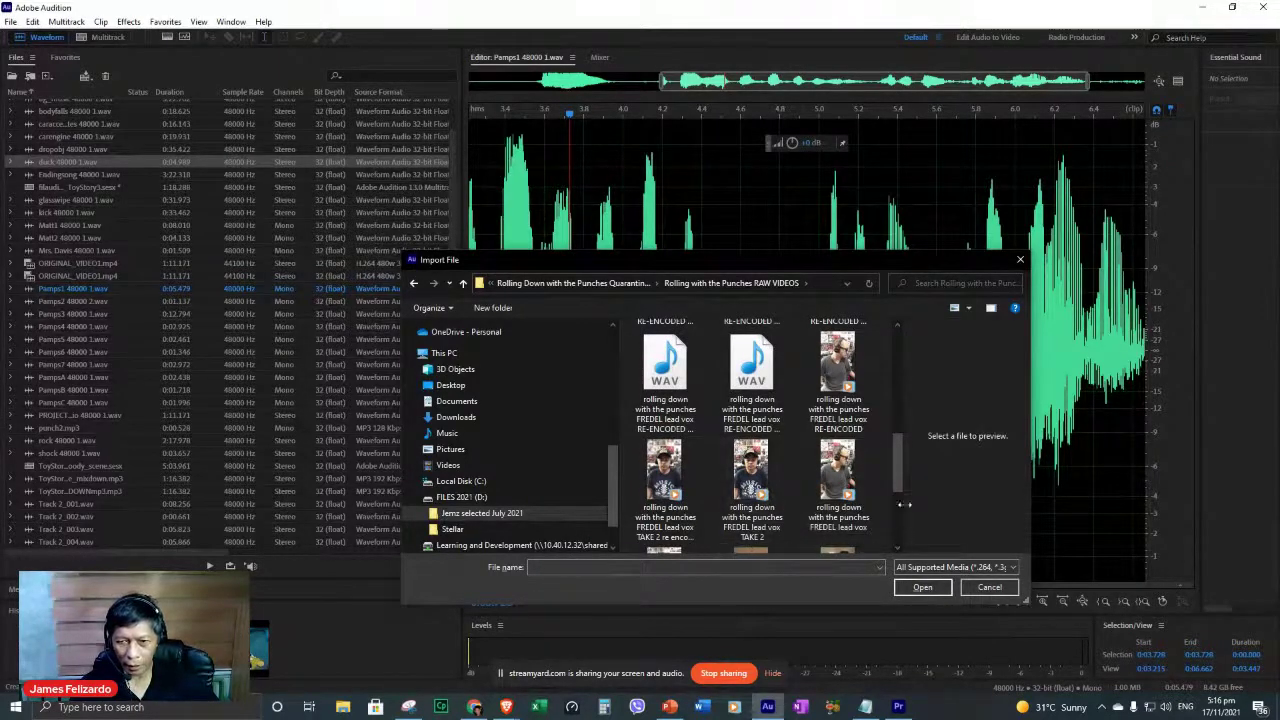
{"action": "scroll", "coordinate": [830, 485], "scroll_direction": "down", "scroll_amount": 2}
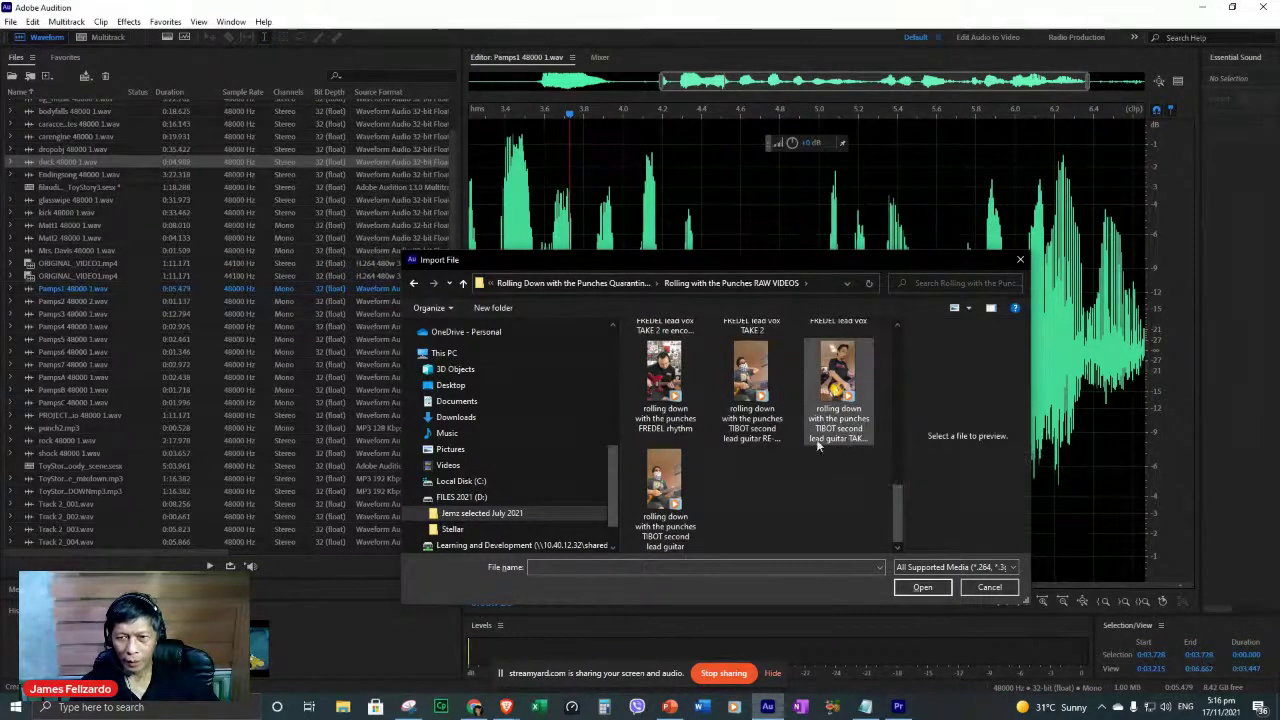
{"action": "left_click", "coordinate": [845, 438]}
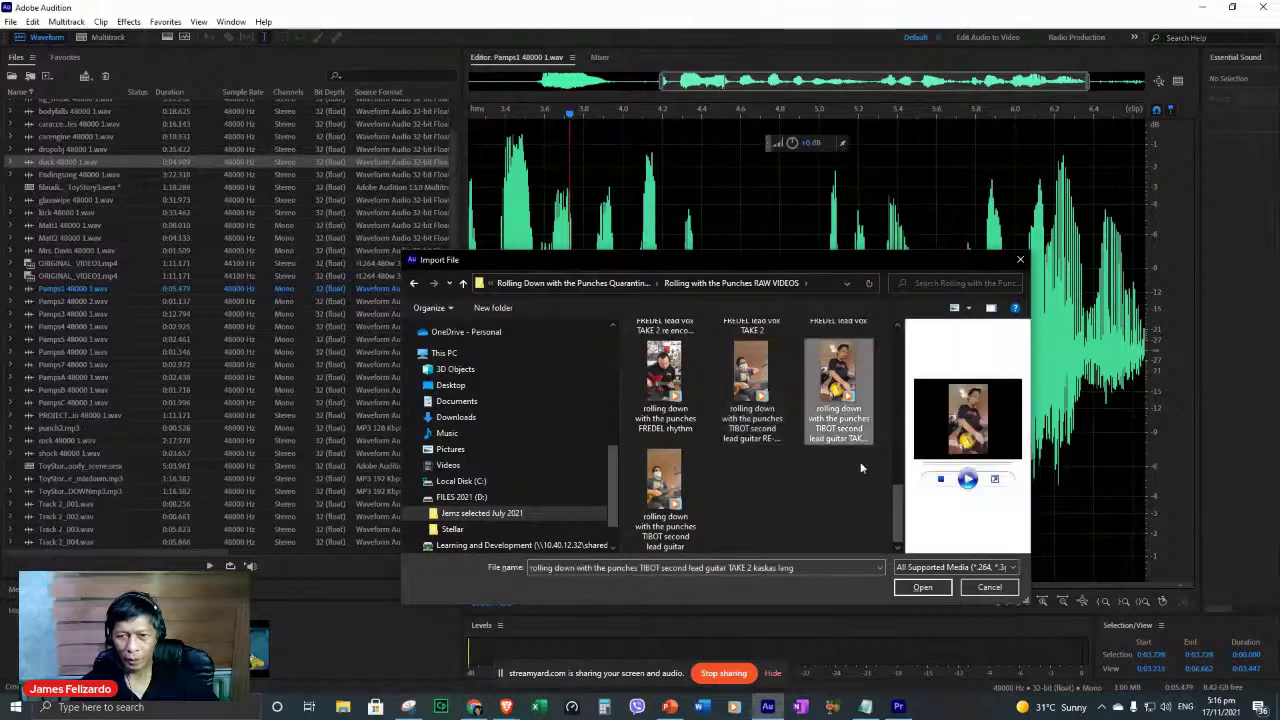
{"action": "left_click", "coordinate": [922, 587]}
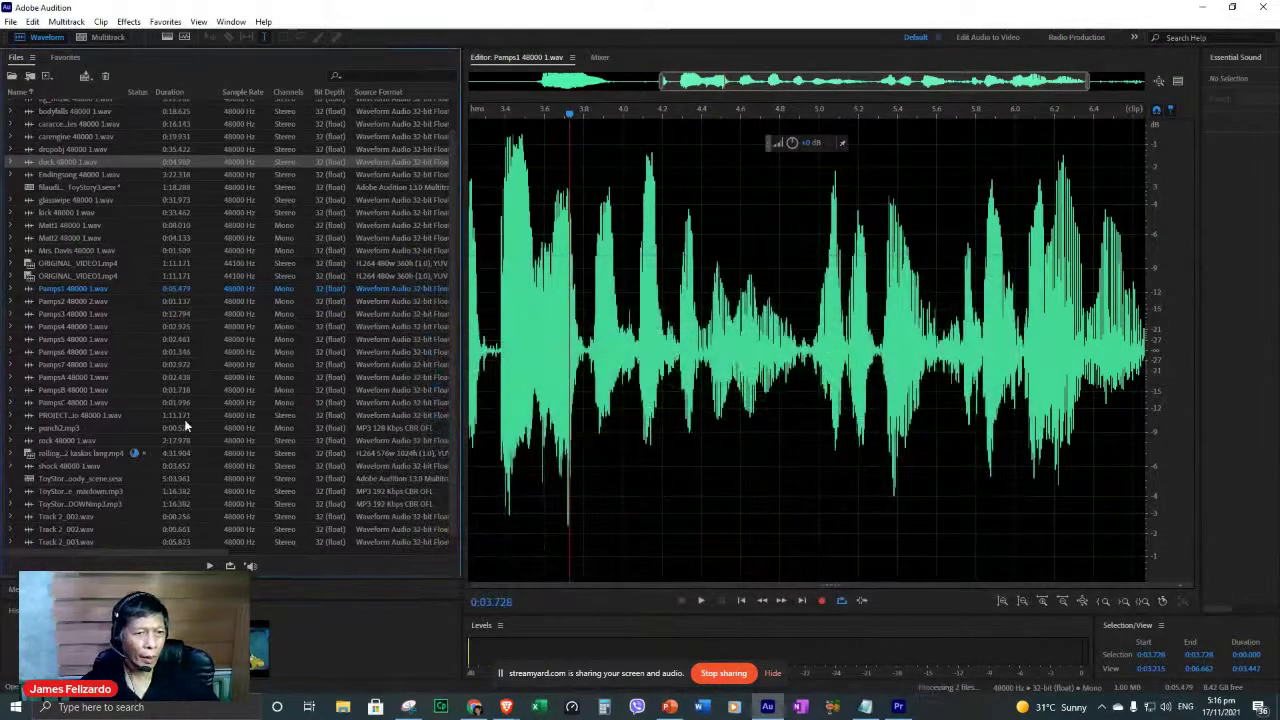
Create a new multitrack session named Untitled Session 1 with the default settings.
{"action": "left_click", "coordinate": [107, 37]}
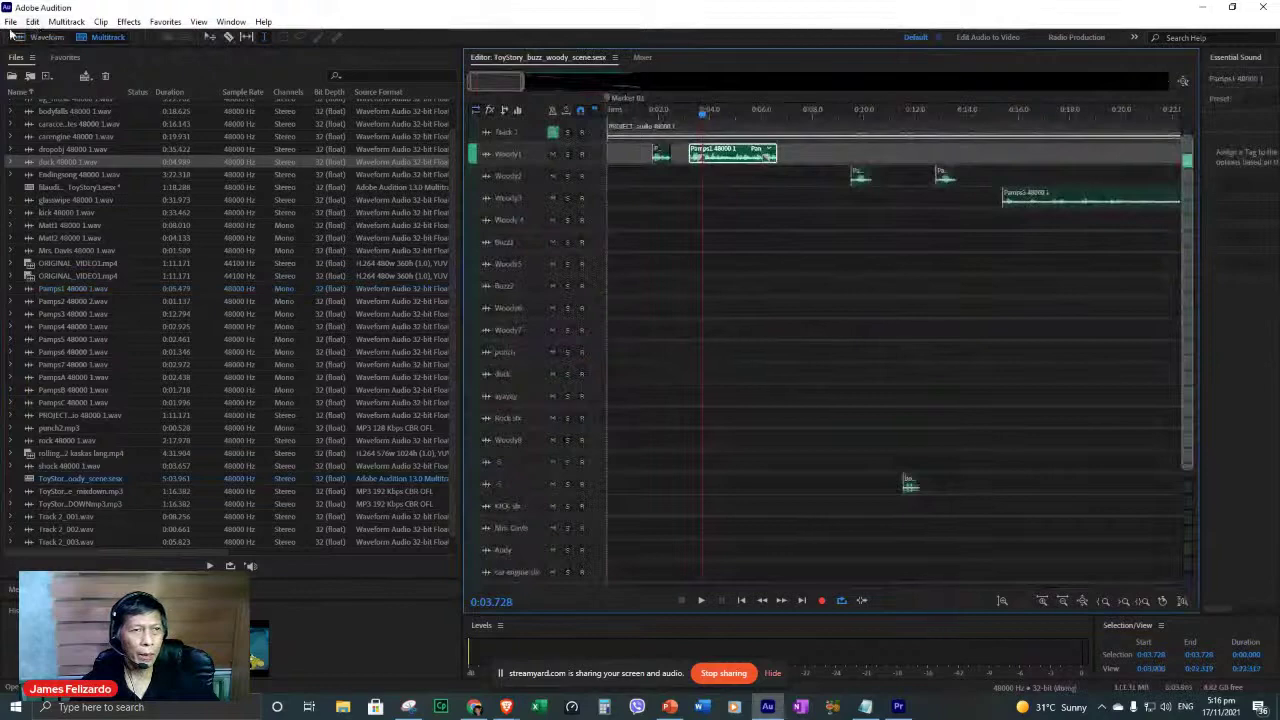
{"action": "left_click", "coordinate": [10, 23]}
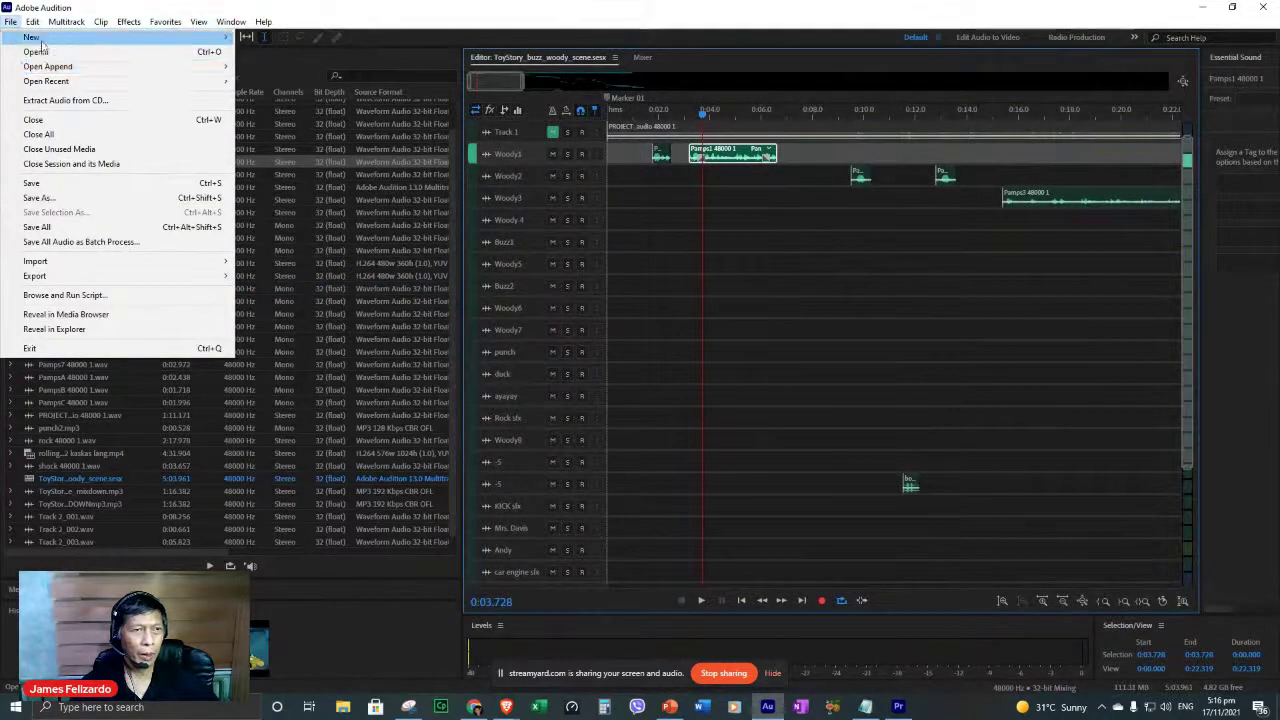
{"action": "mouse_move", "coordinate": [45, 38]}
{"action": "left_click", "coordinate": [286, 42]}
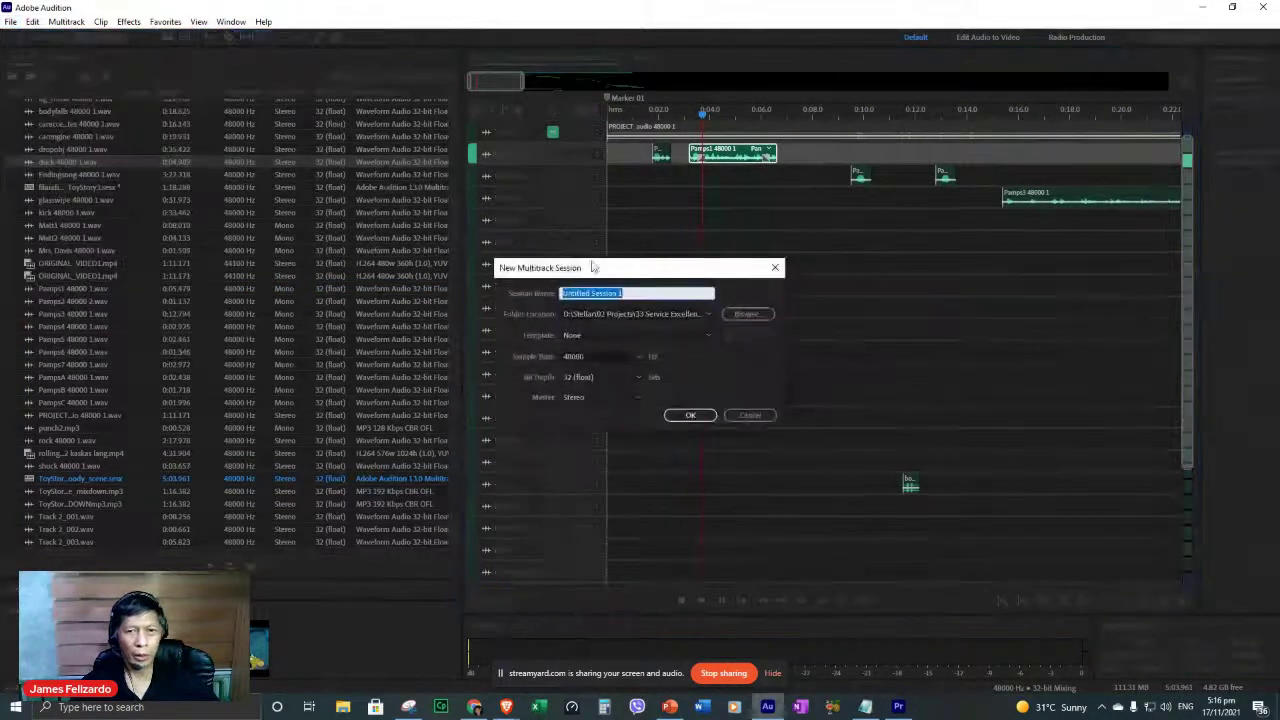
{"action": "left_click", "coordinate": [690, 416]}
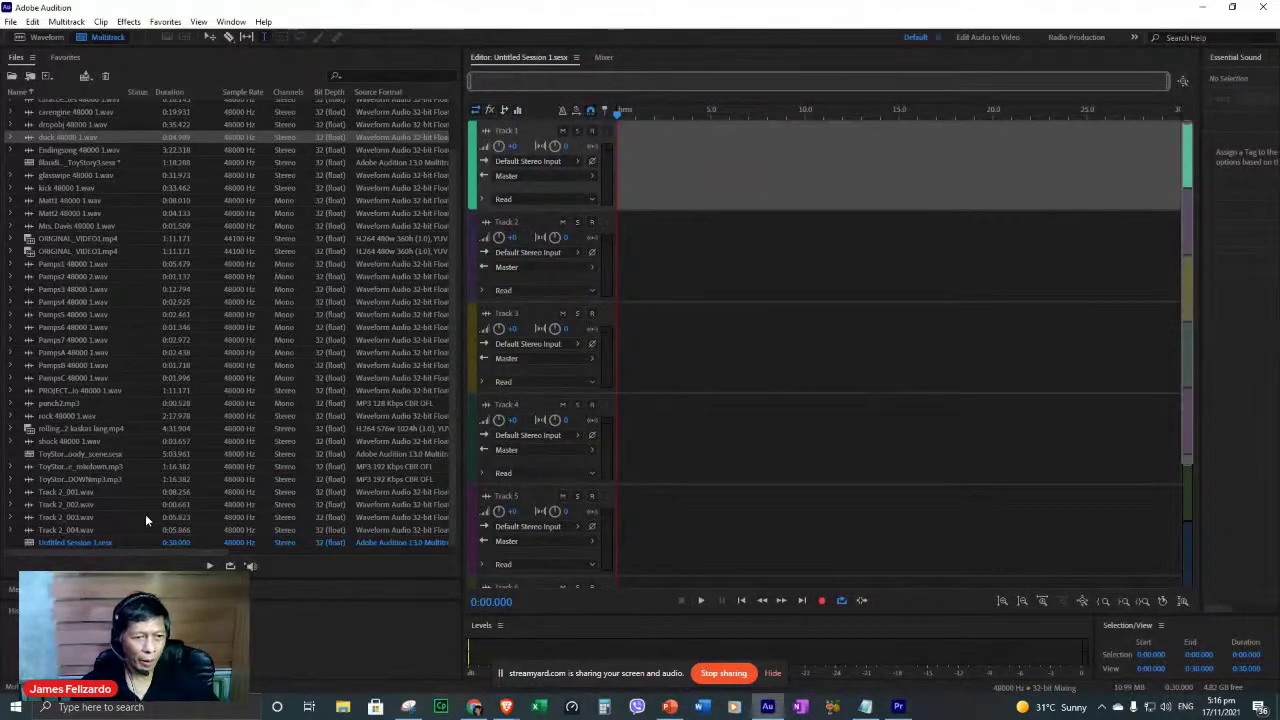
Import the other "rolling down with the punches" second lead guitar video, the one without a TAKE or RE-ENCODED suffix.
{"action": "key", "text": "ctrl+i"}
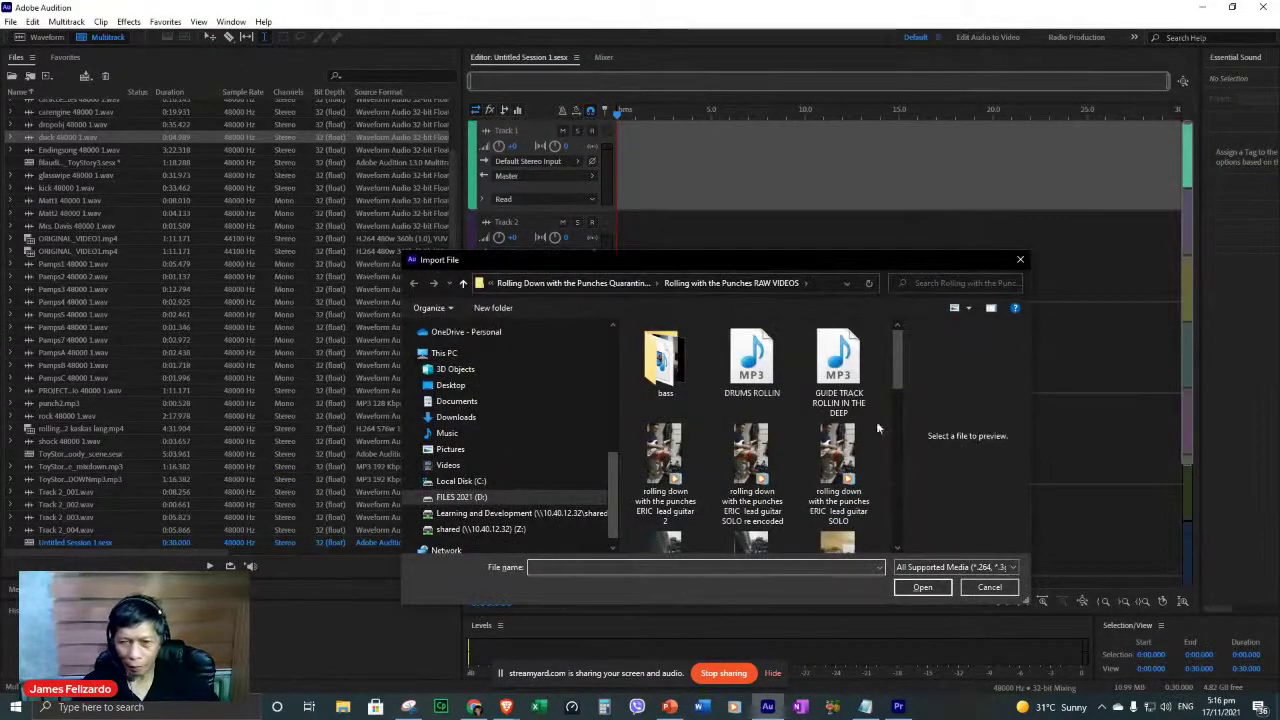
{"action": "left_click_drag", "start_coordinate": [903, 372], "coordinate": [903, 529]}
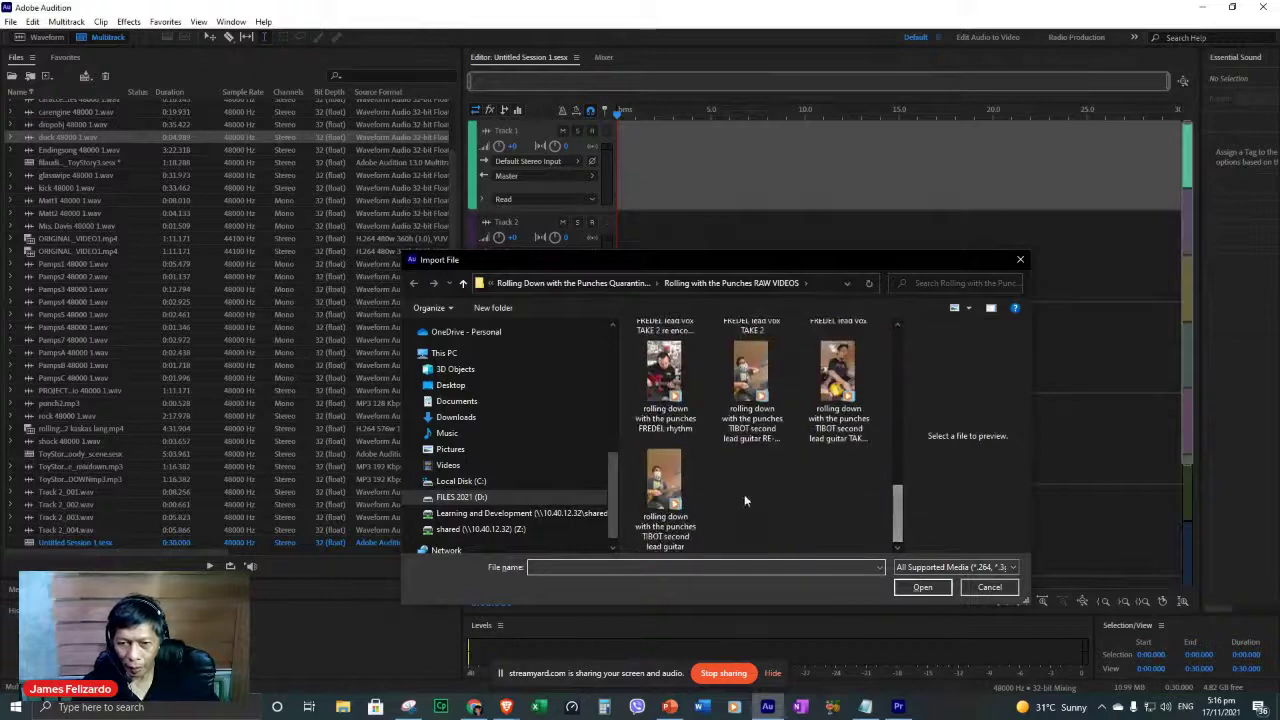
{"action": "left_click", "coordinate": [670, 495]}
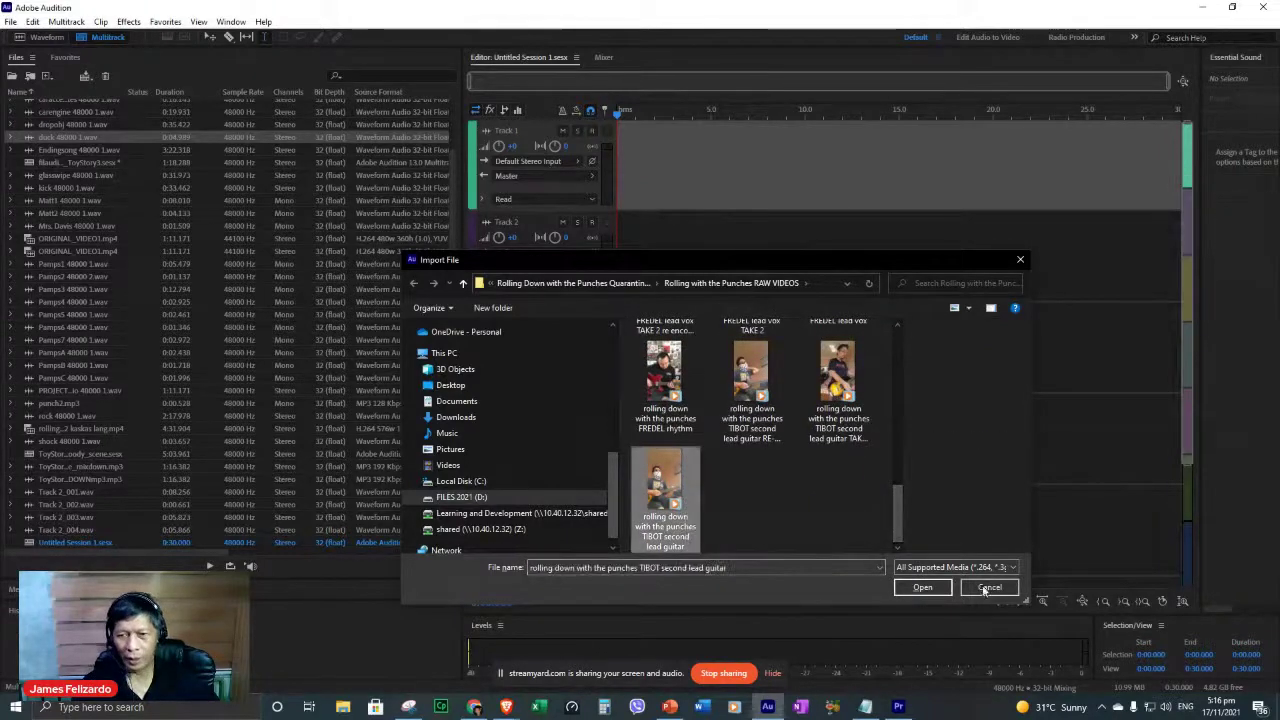
{"action": "left_click", "coordinate": [922, 587]}
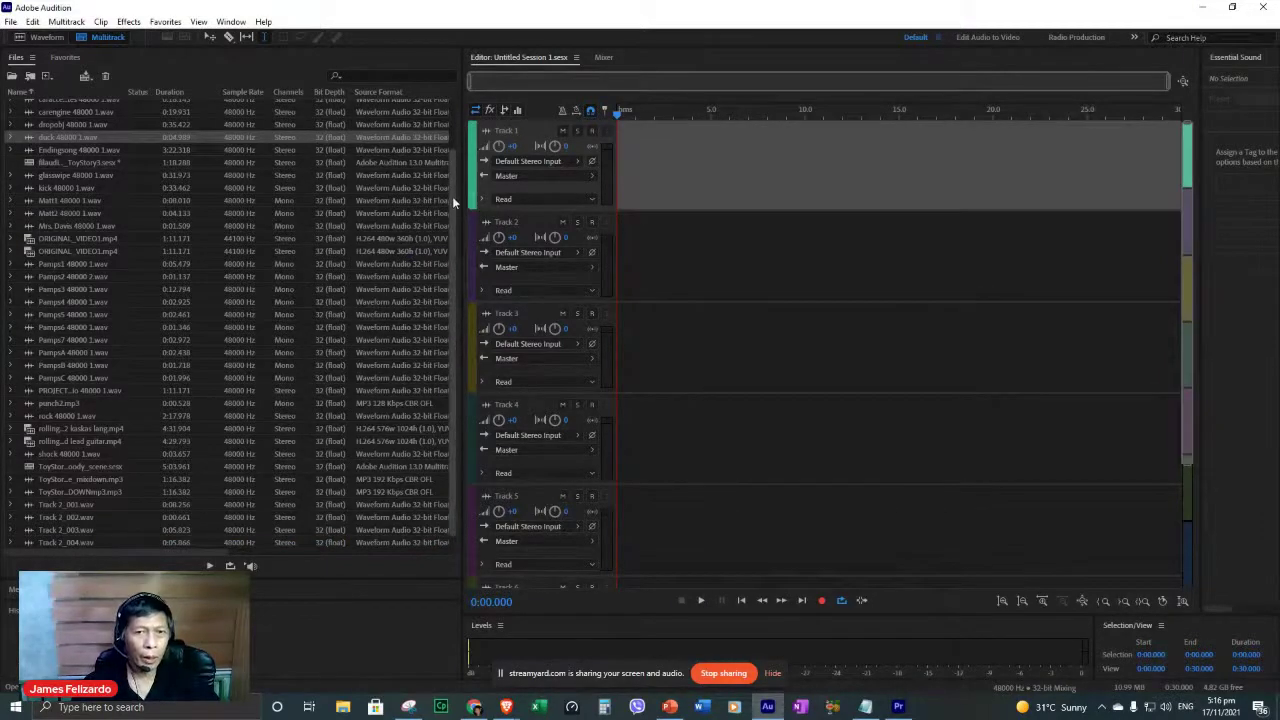
Place the second lead guitar TAKE 2 kaskas lang video at the start of Track 1 in the new session.
{"action": "left_click_drag", "start_coordinate": [454, 215], "coordinate": [449, 332]}
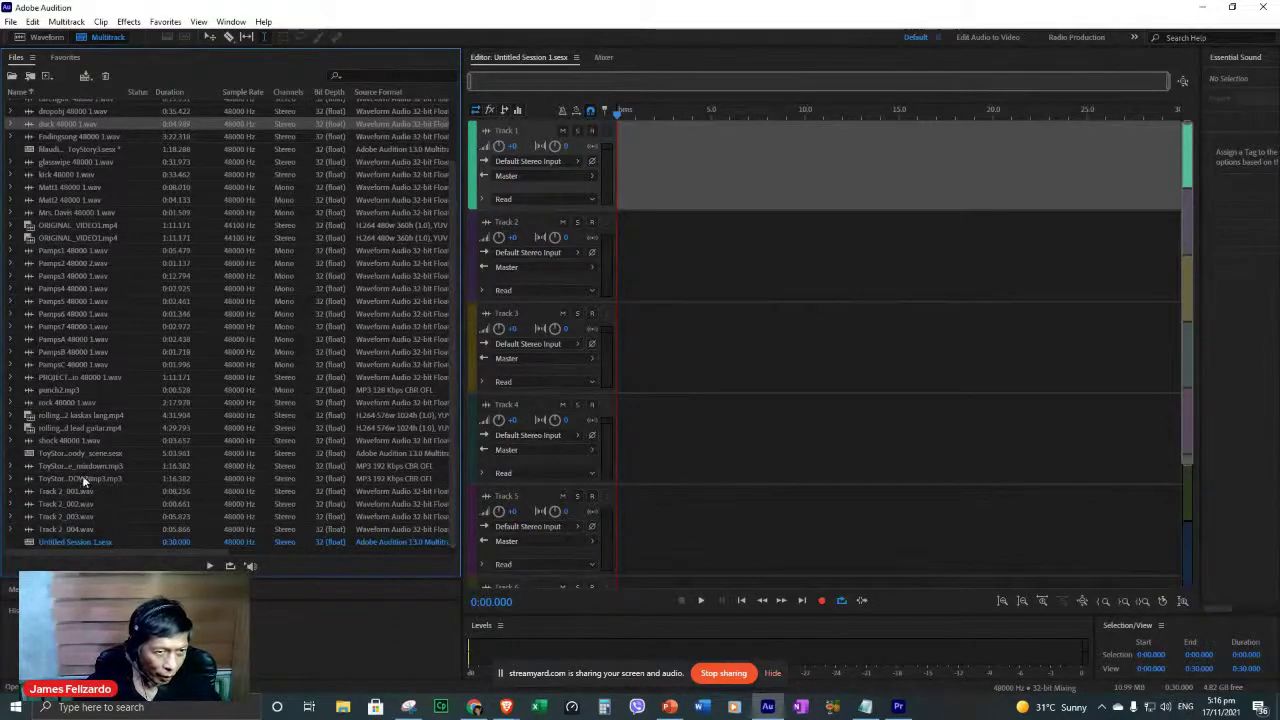
{"action": "scroll", "coordinate": [90, 283], "scroll_direction": "up", "scroll_amount": 2}
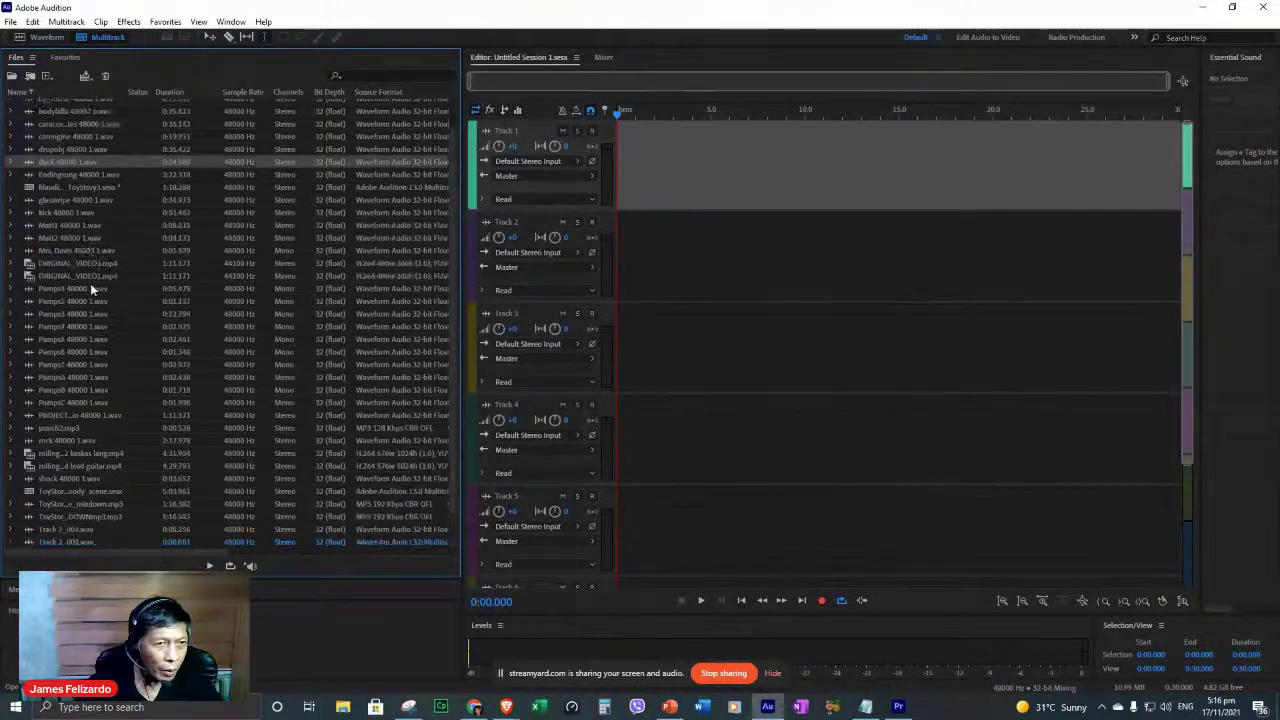
{"action": "scroll", "coordinate": [91, 283], "scroll_direction": "down", "scroll_amount": 2}
{"action": "scroll", "coordinate": [91, 283], "scroll_direction": "up", "scroll_amount": 2}
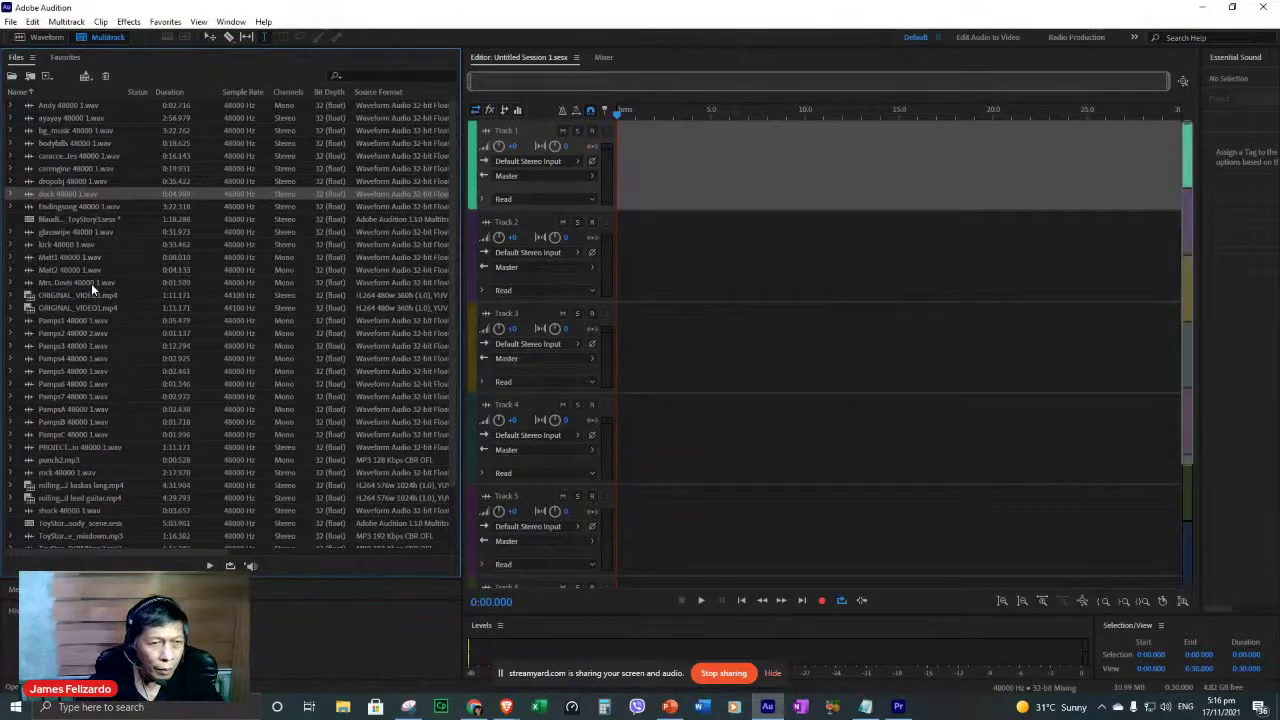
{"action": "left_click", "coordinate": [119, 232]}
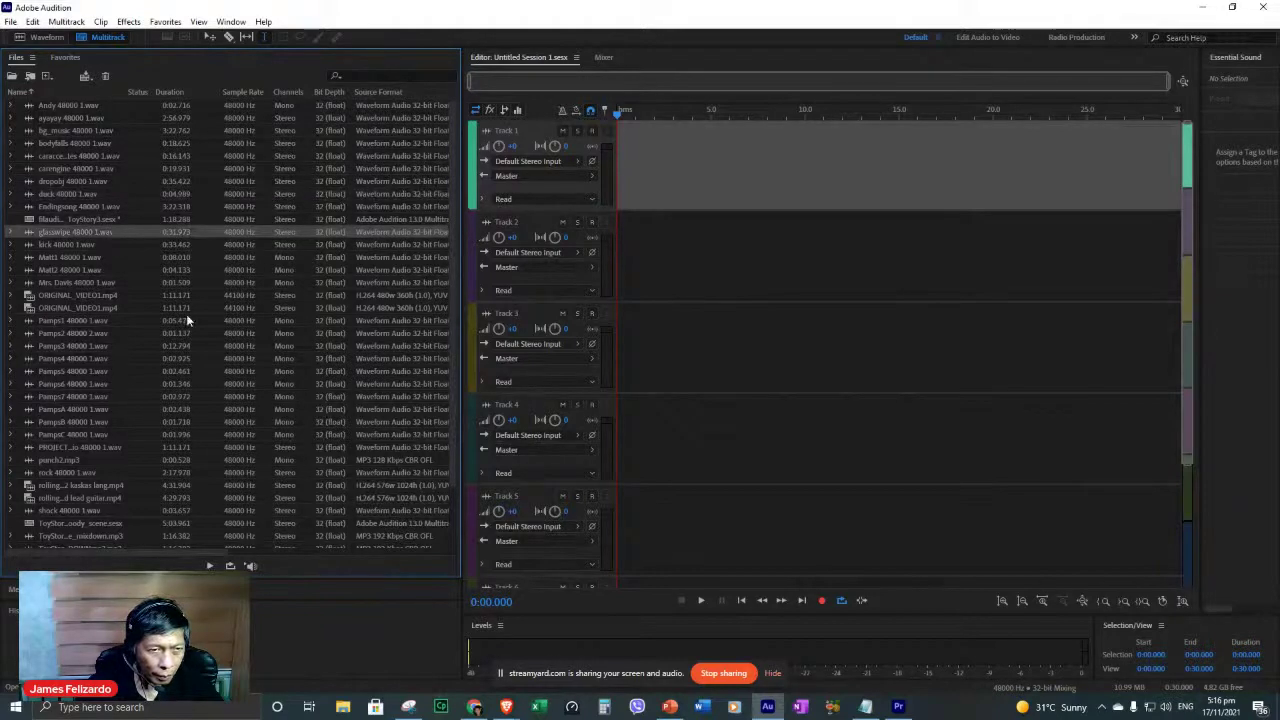
{"action": "scroll", "coordinate": [183, 319], "scroll_direction": "down", "scroll_amount": 1}
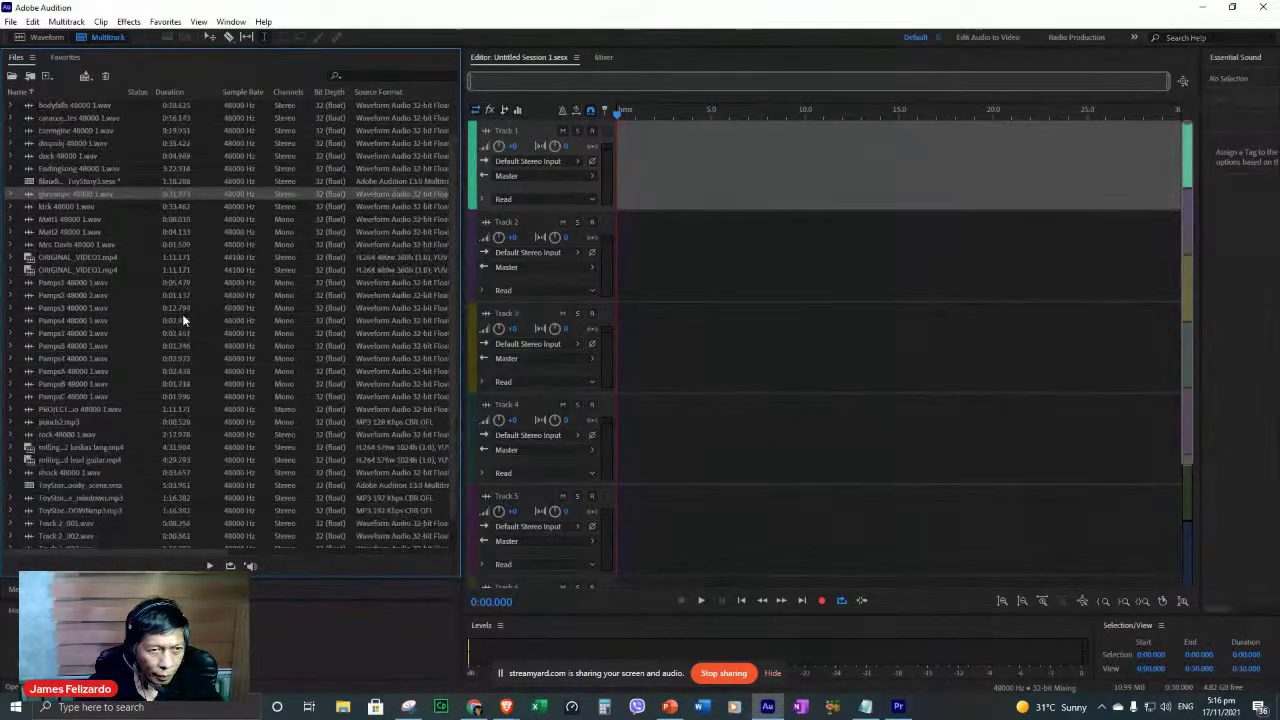
{"action": "left_click", "coordinate": [105, 447]}
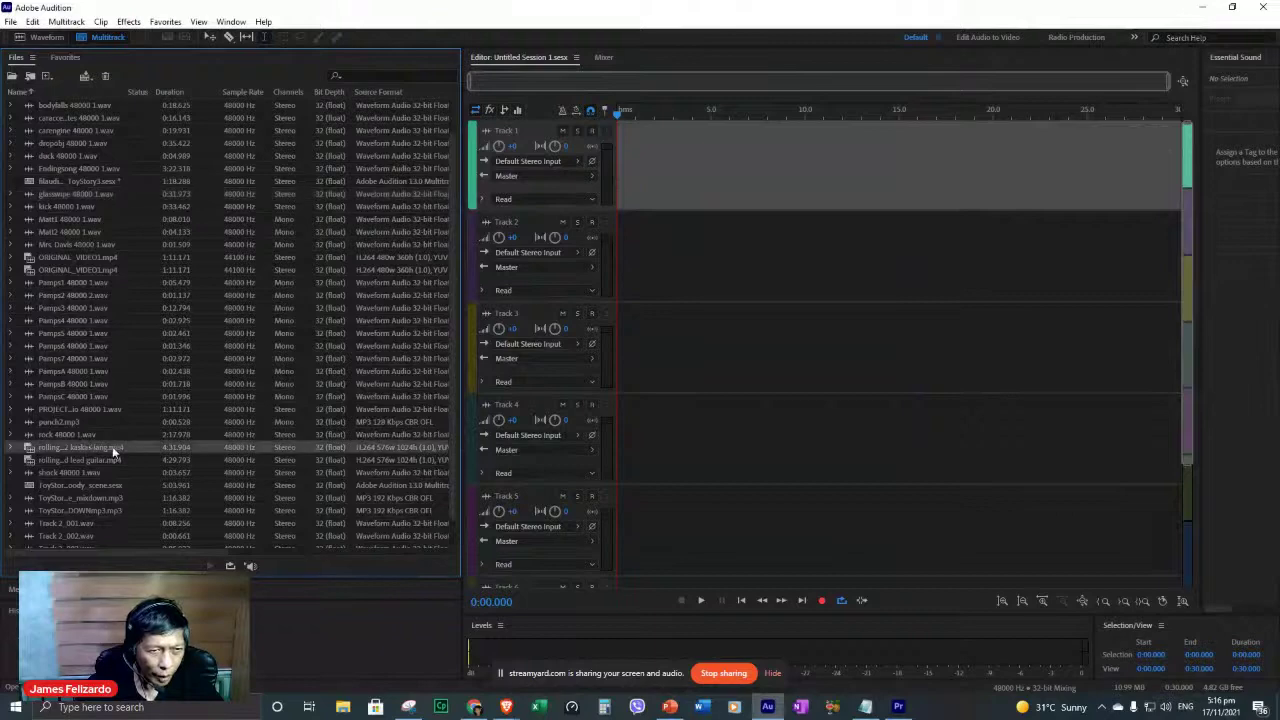
{"action": "left_click_drag", "start_coordinate": [32, 452], "coordinate": [640, 175]}
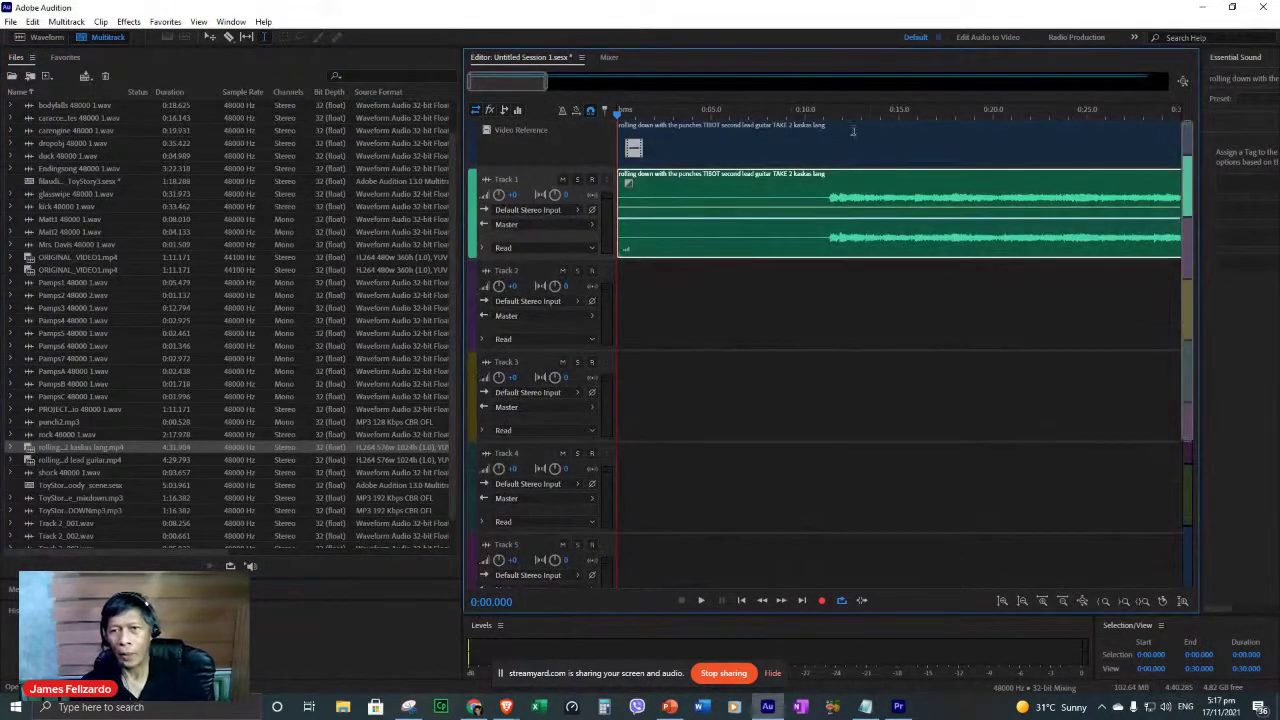
Play a short stretch of the session from about 0:11.3, where the guitar audio begins, and stop playback.
{"action": "left_click", "coordinate": [828, 130]}
{"action": "key", "text": "space"}
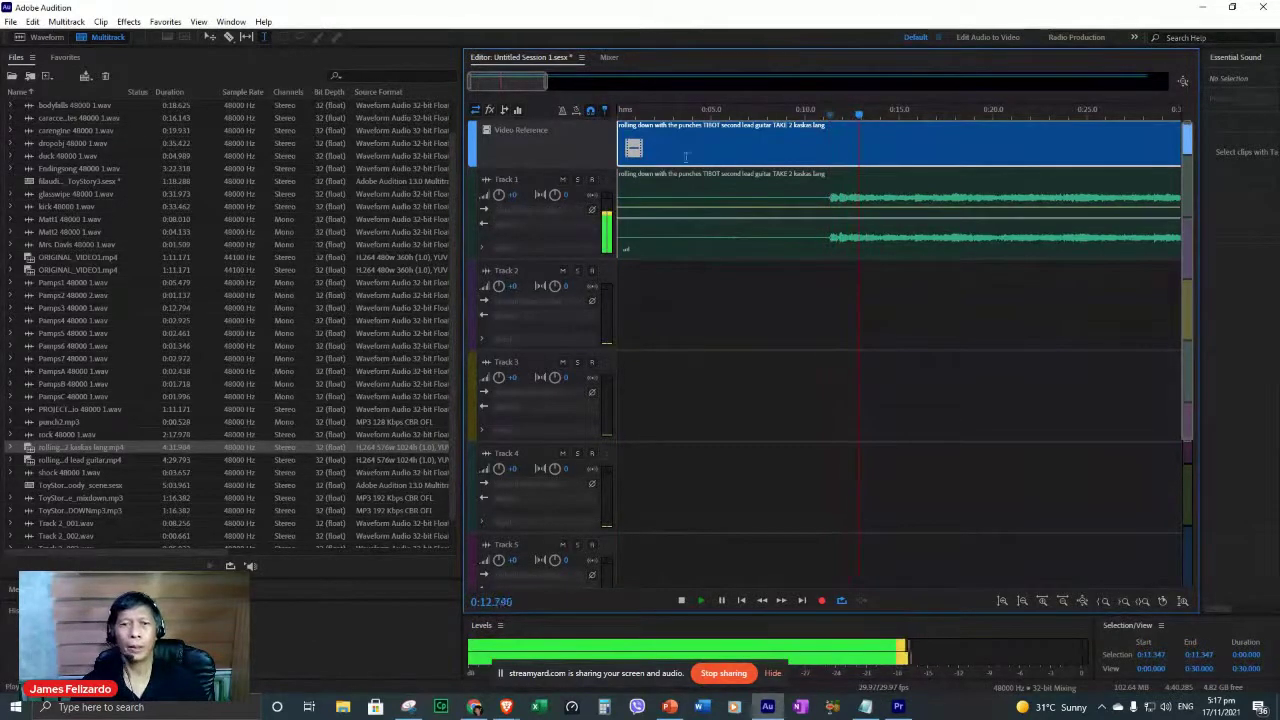
{"action": "key", "text": "space"}
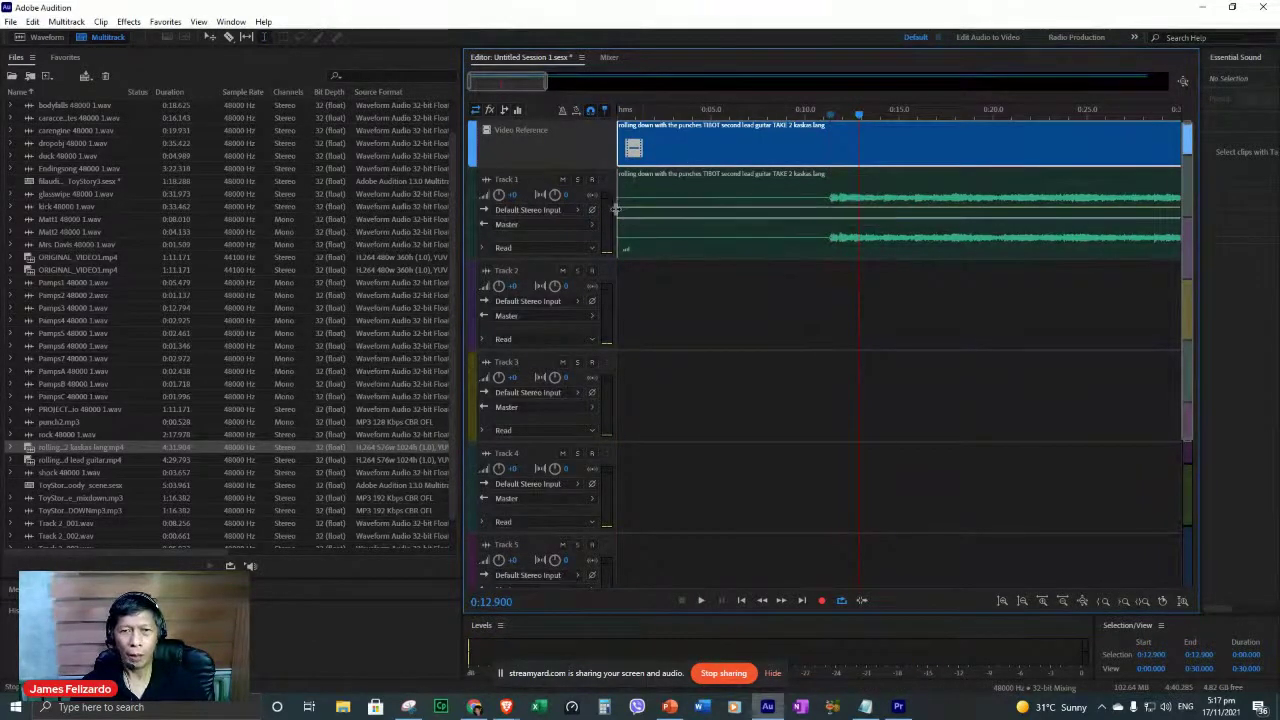
Trim the silent lead-in off the Track 1 guitar clip, up to about 0:11, and shift the clip to the session start.
{"action": "mouse_move", "coordinate": [616, 205]}
{"action": "left_mouse_down"}
{"action": "mouse_move", "coordinate": [738, 208]}
{"action": "mouse_move", "coordinate": [601, 210]}
{"action": "left_mouse_up"}
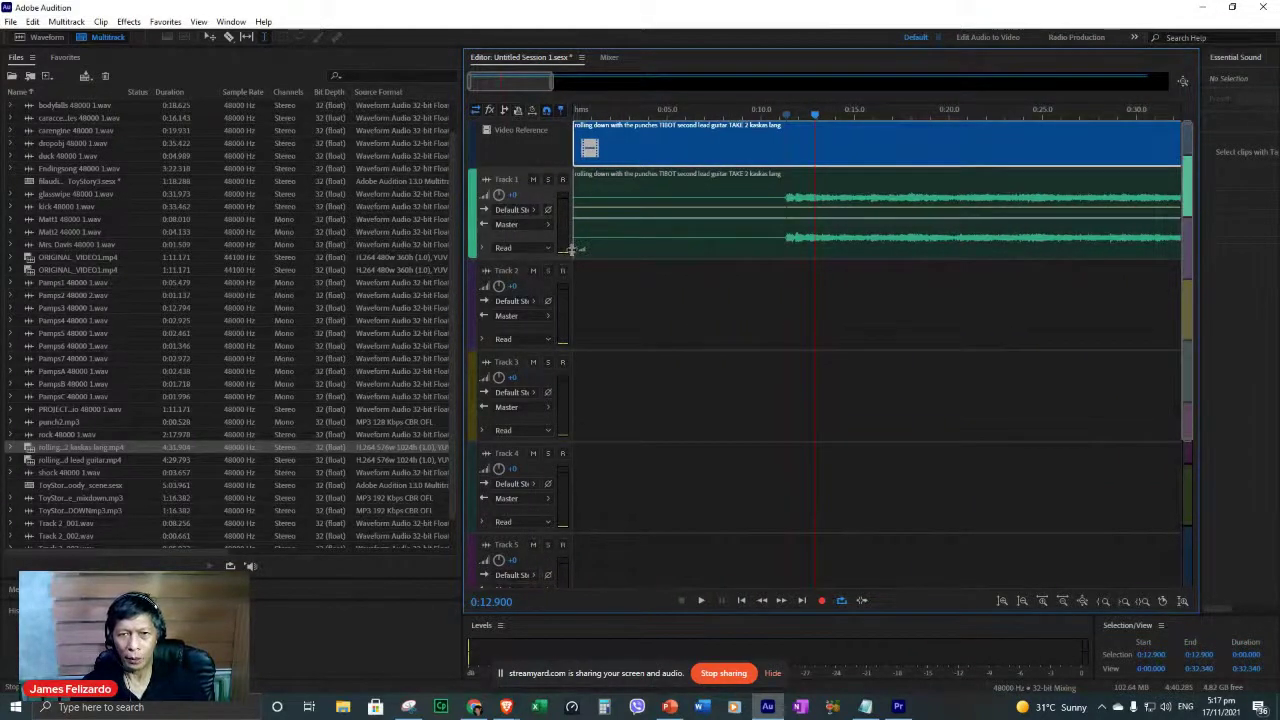
{"action": "left_click_drag", "start_coordinate": [578, 248], "coordinate": [784, 248]}
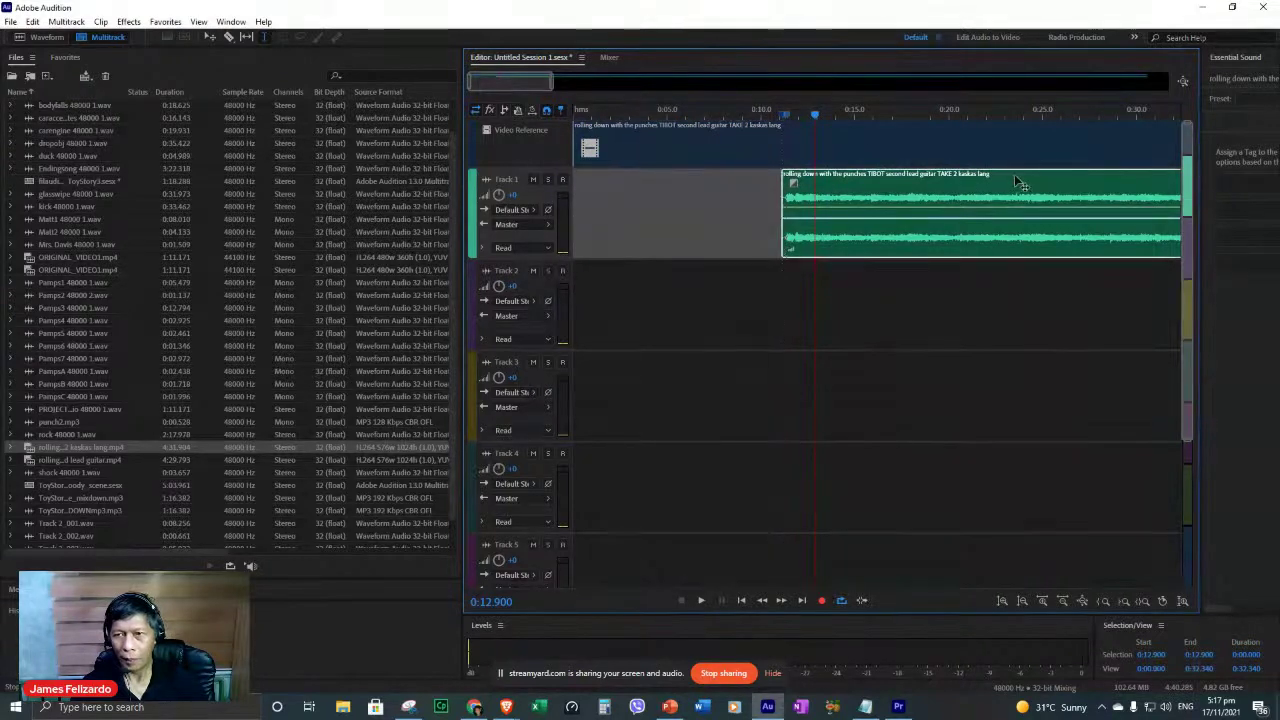
{"action": "key", "text": "ctrl+z"}
Play the first few seconds of the trimmed guitar clip from the session start and stop playback.
{"action": "key", "text": "Home"}
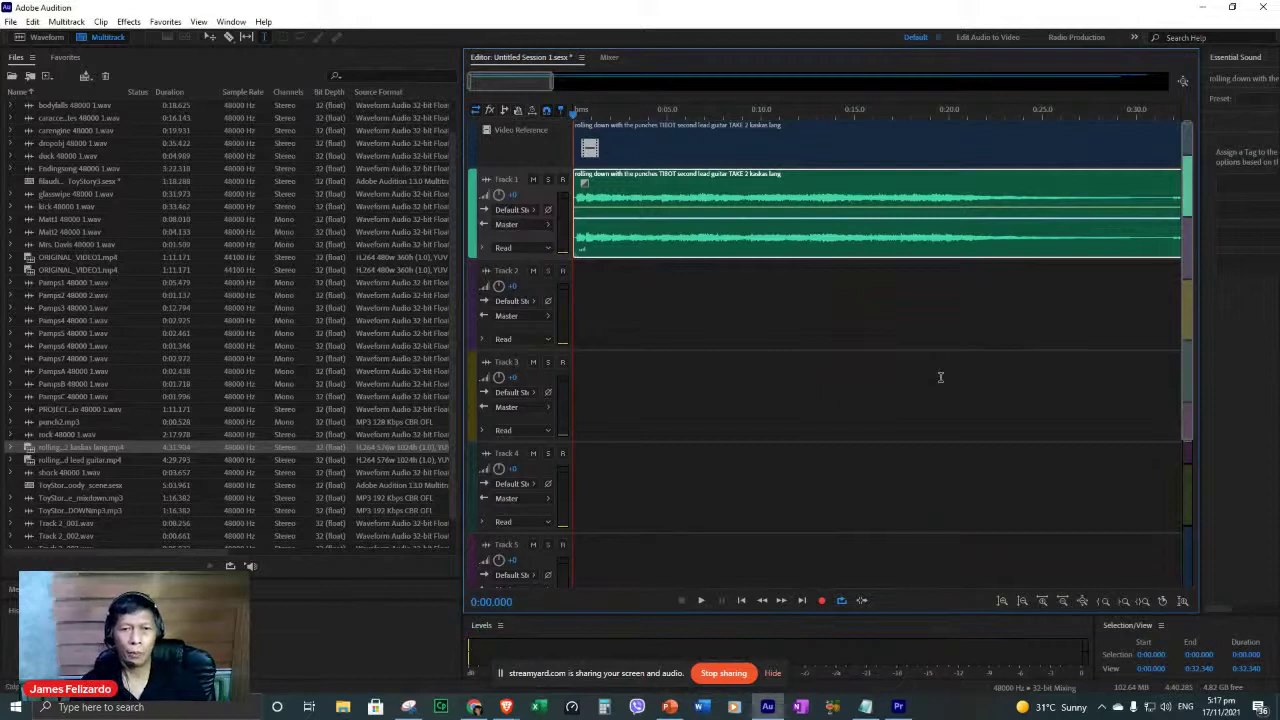
{"action": "key", "text": "space"}
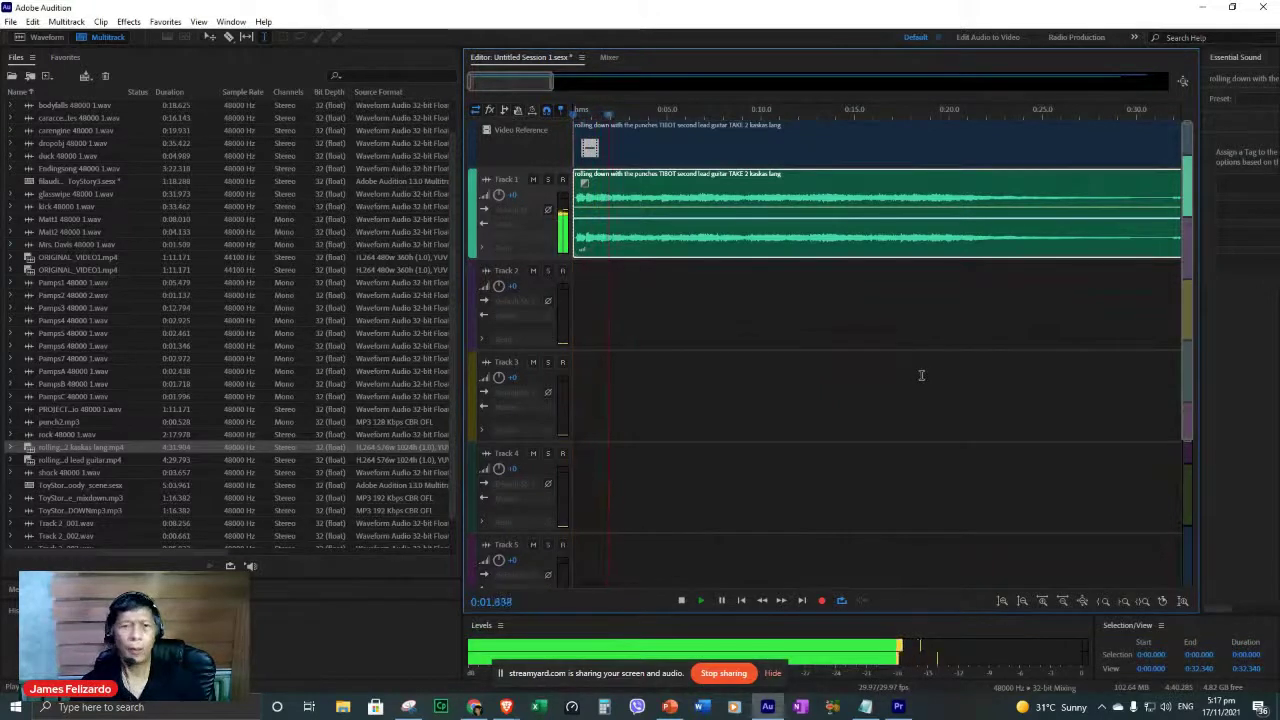
{"action": "key", "text": "space"}
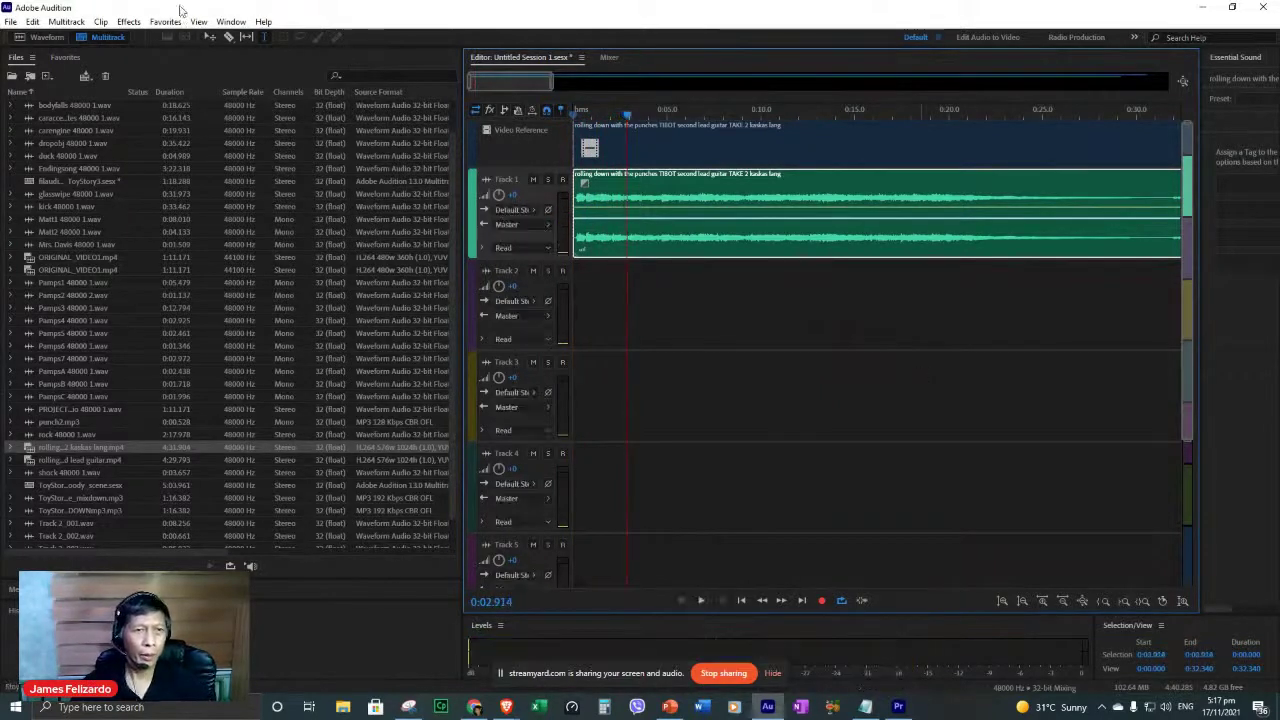
Add the Guitar Suite effect to Track 1.
{"action": "left_click", "coordinate": [128, 21]}
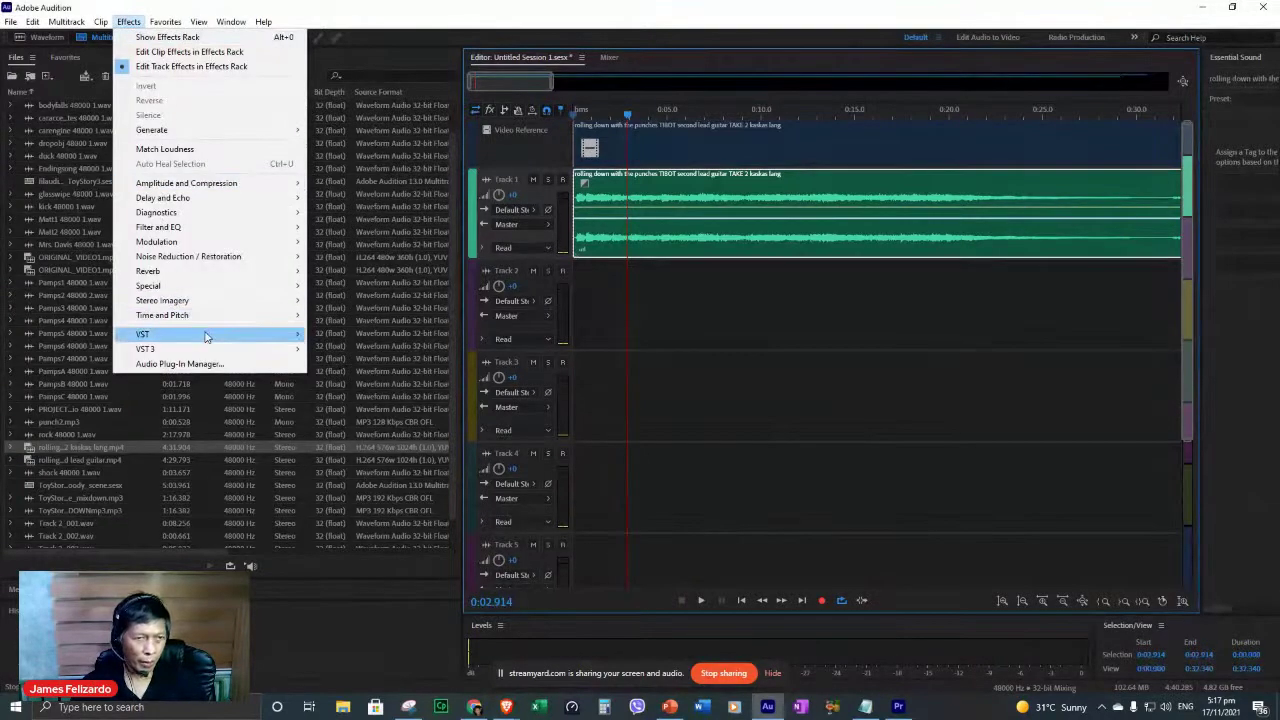
{"action": "mouse_move", "coordinate": [212, 318]}
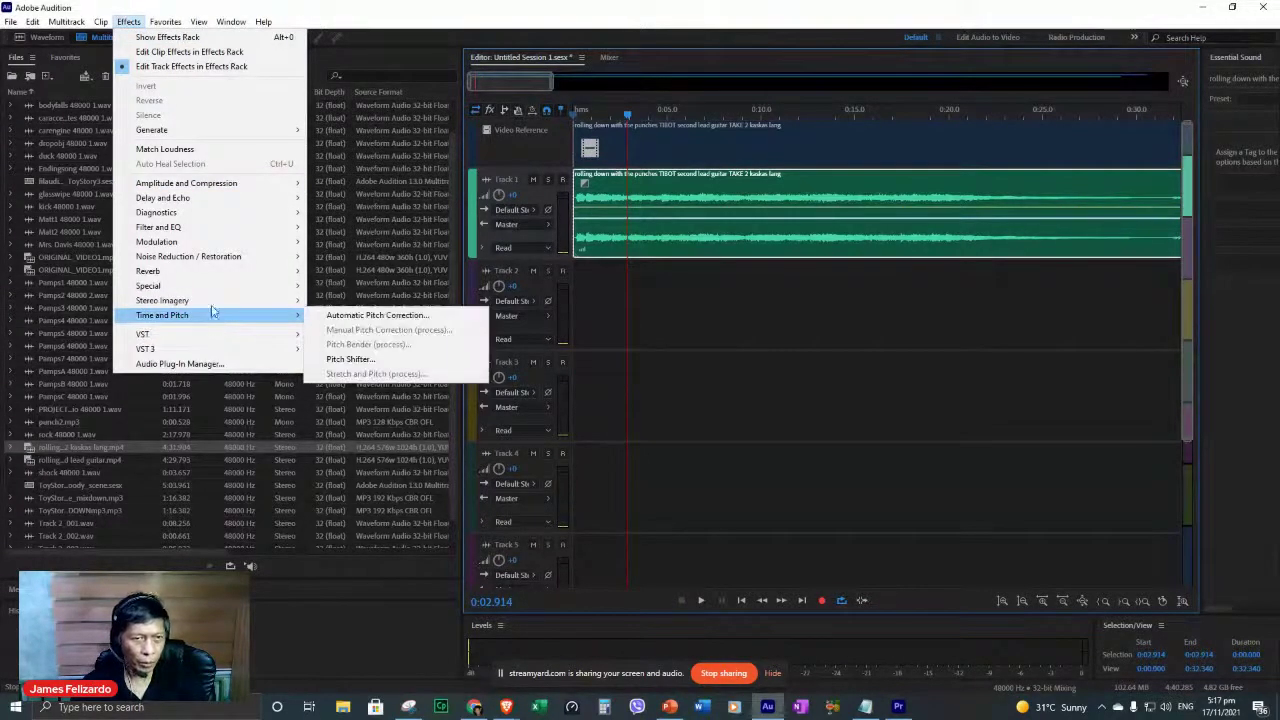
{"action": "mouse_move", "coordinate": [214, 286]}
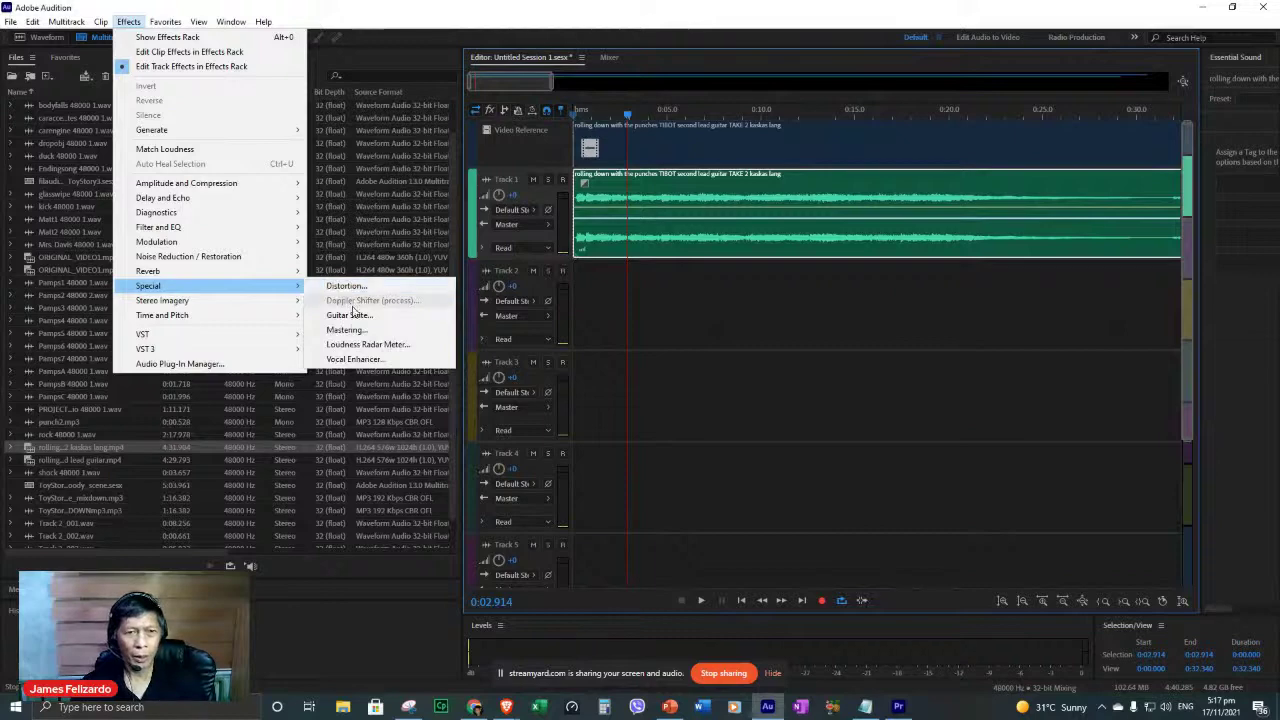
{"action": "left_click", "coordinate": [349, 315]}
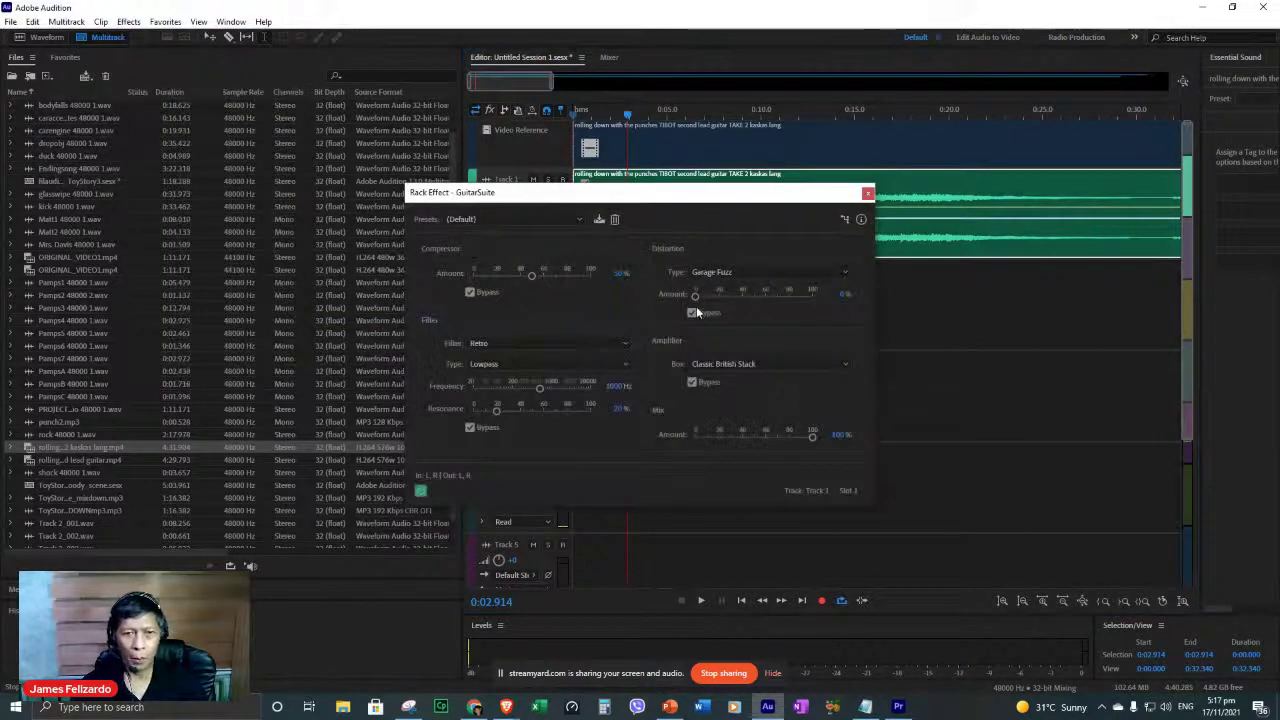
Load the Metal Screamer preset in Guitar Suite and change its distortion type to Garage Fuzz.
{"action": "left_click", "coordinate": [846, 280]}
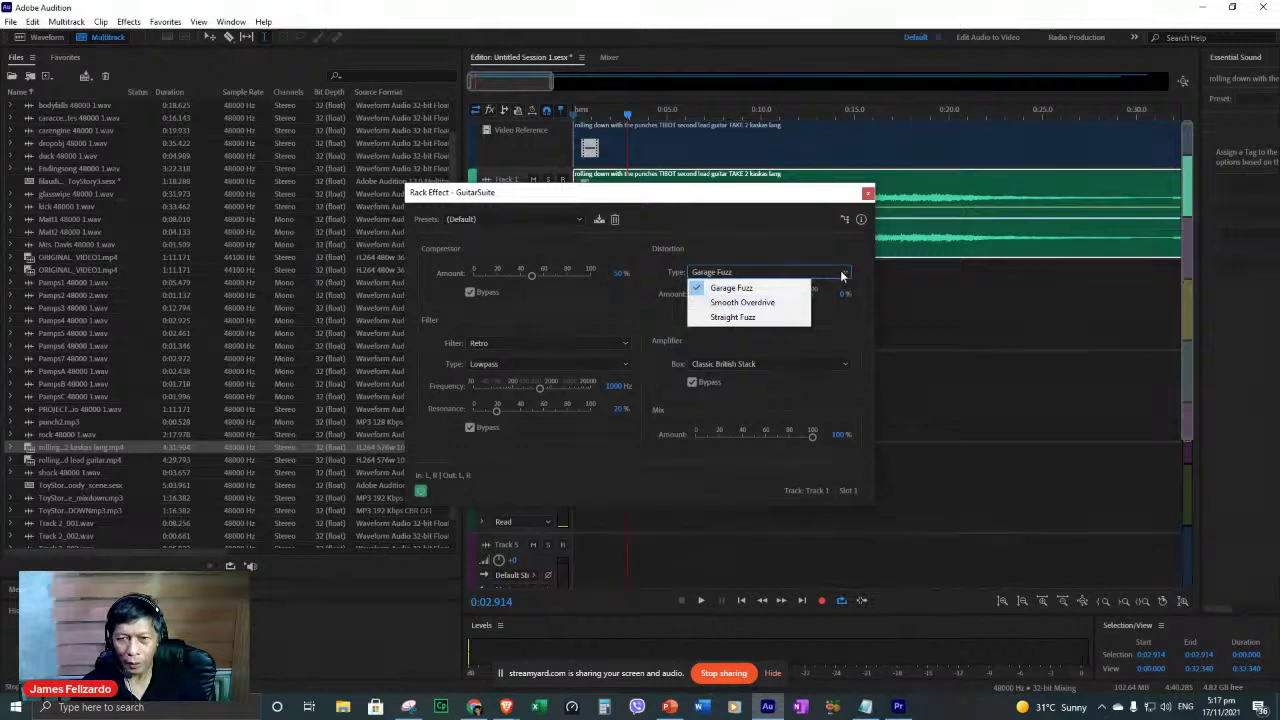
{"action": "left_click", "coordinate": [795, 341]}
{"action": "left_click", "coordinate": [623, 345]}
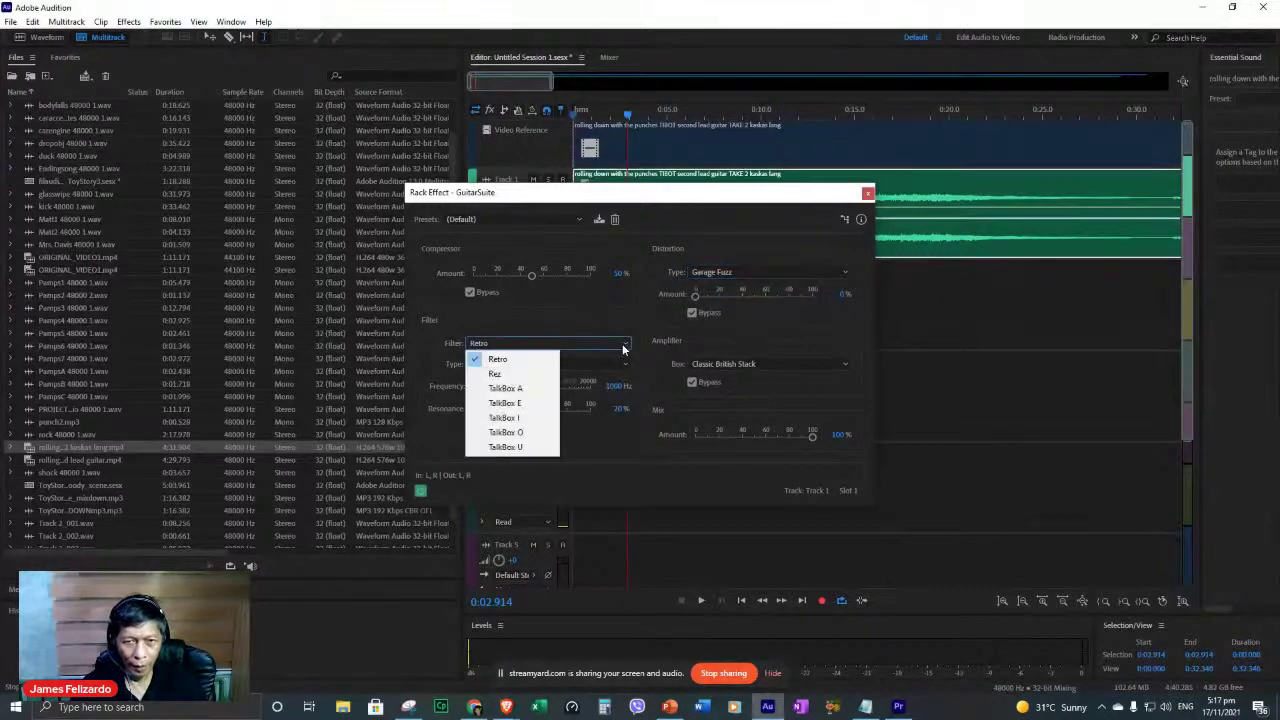
{"action": "left_click", "coordinate": [623, 346]}
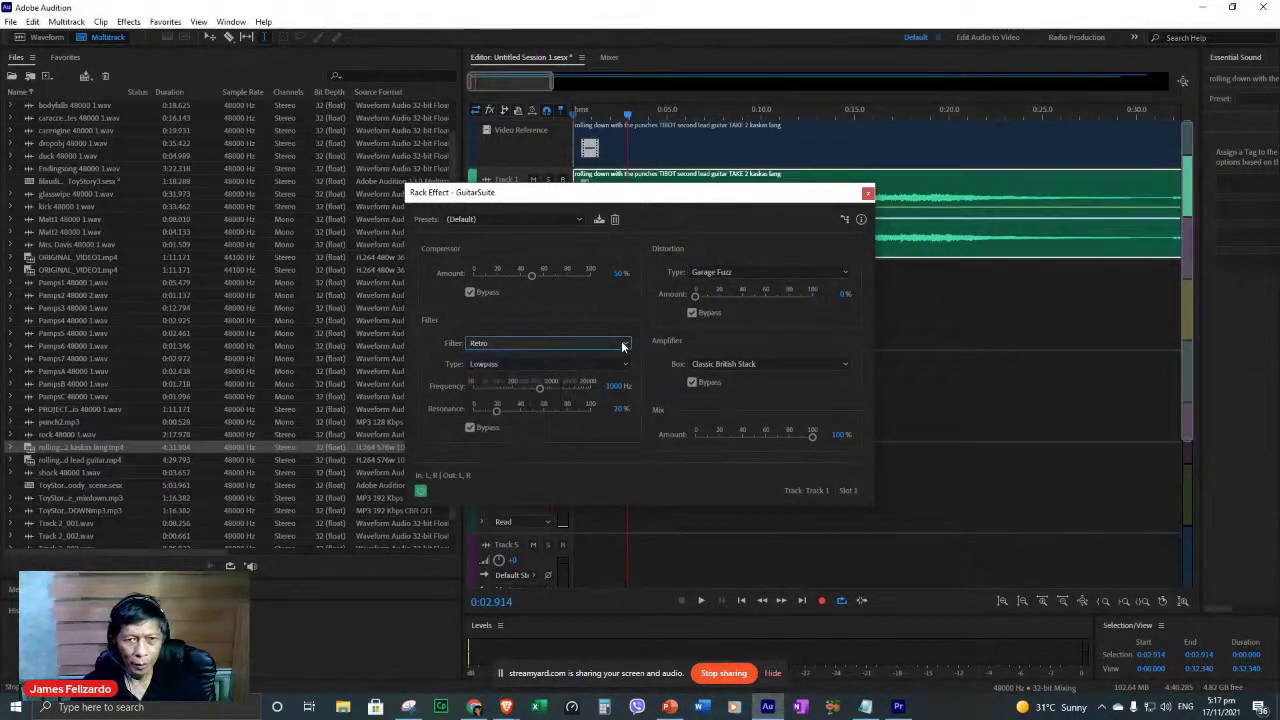
{"action": "left_click", "coordinate": [579, 220]}
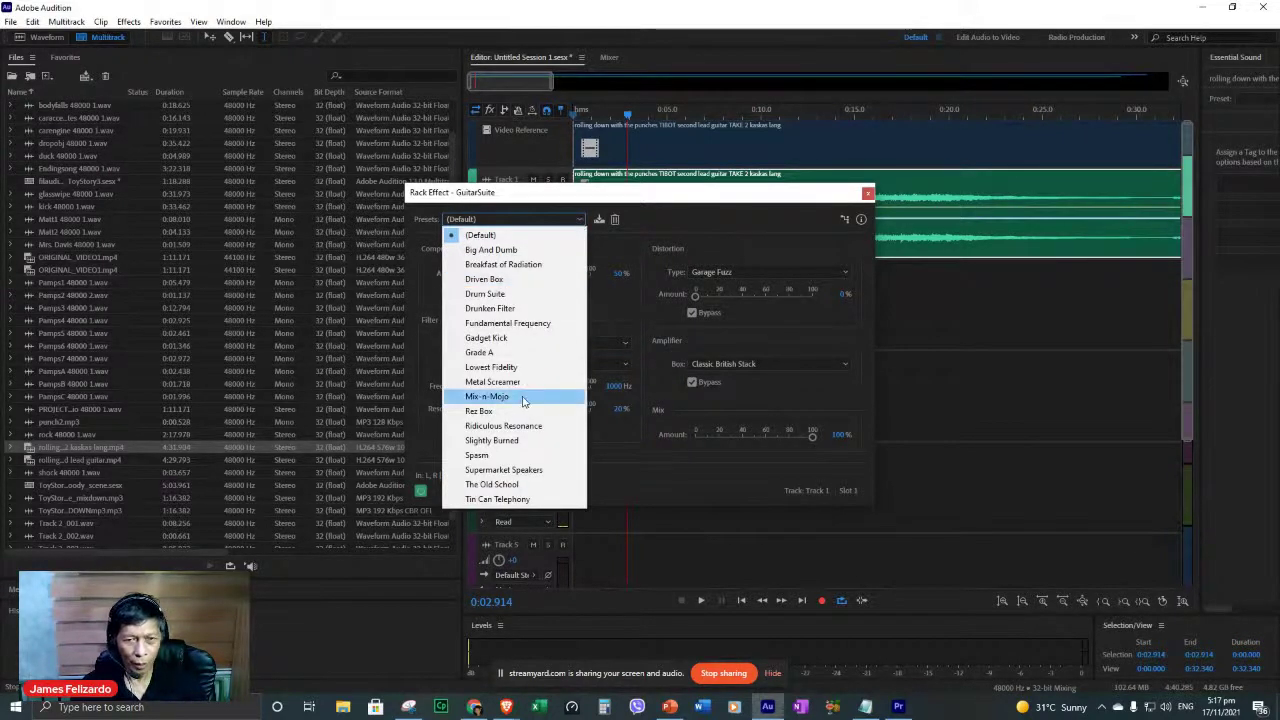
{"action": "left_click", "coordinate": [515, 382]}
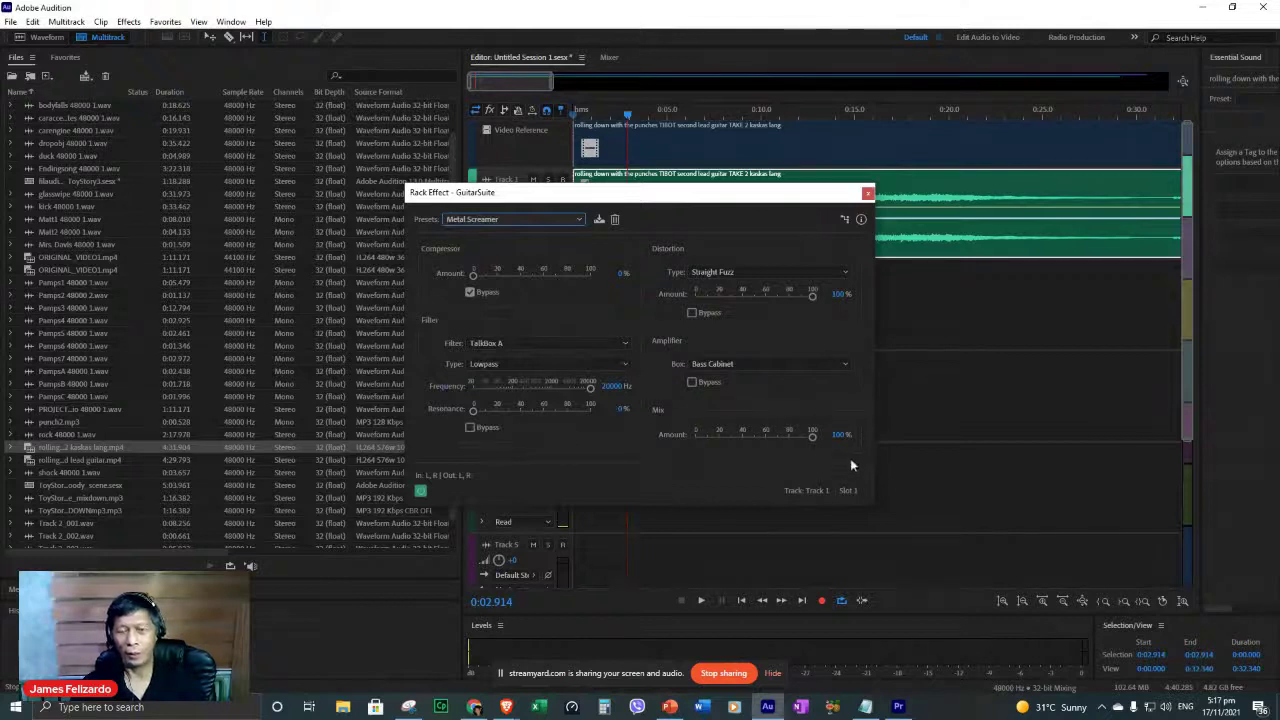
{"action": "left_click", "coordinate": [844, 274]}
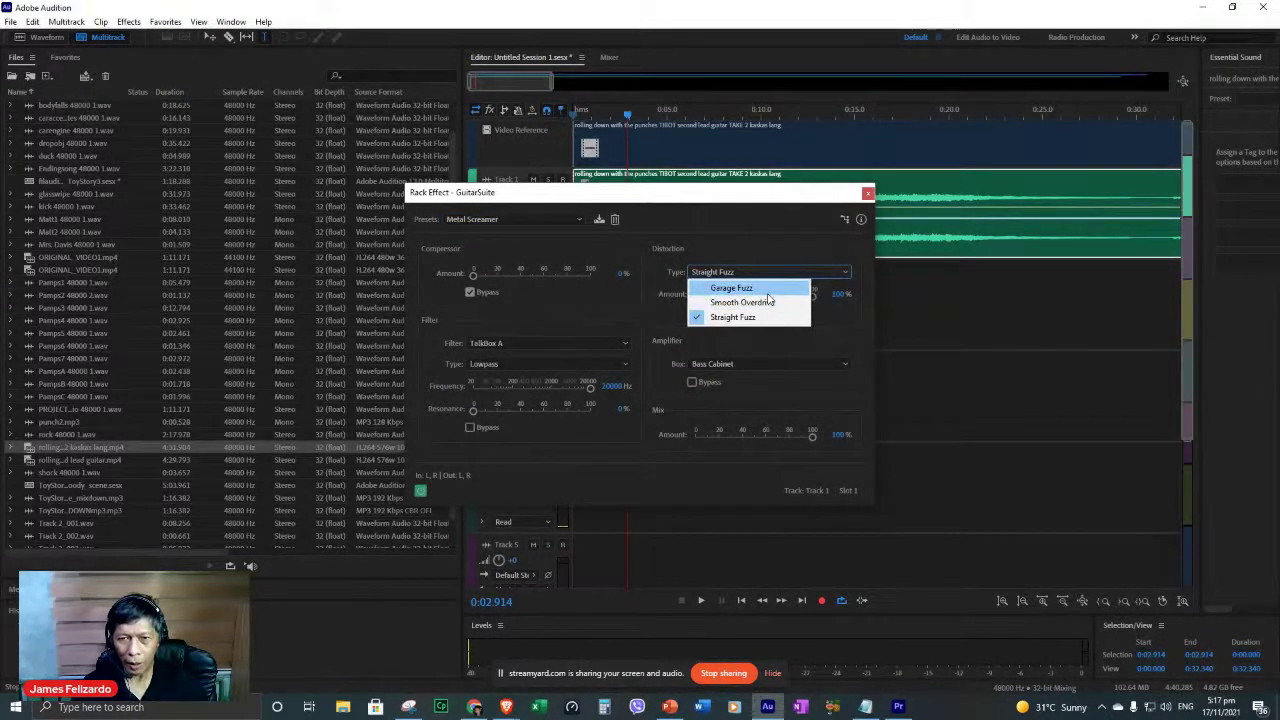
{"action": "left_click", "coordinate": [765, 289]}
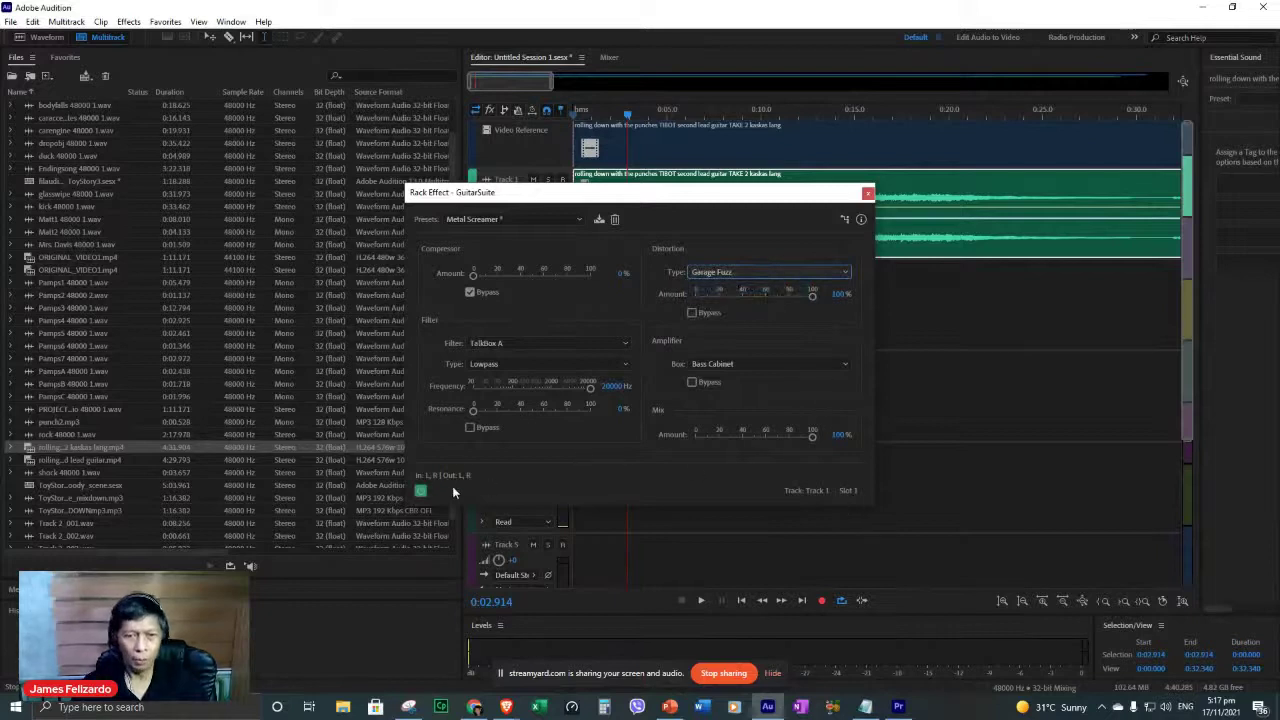
Compare the guitar during playback with the Guitar Suite effect switched off and switched on.
{"action": "left_click", "coordinate": [421, 492]}
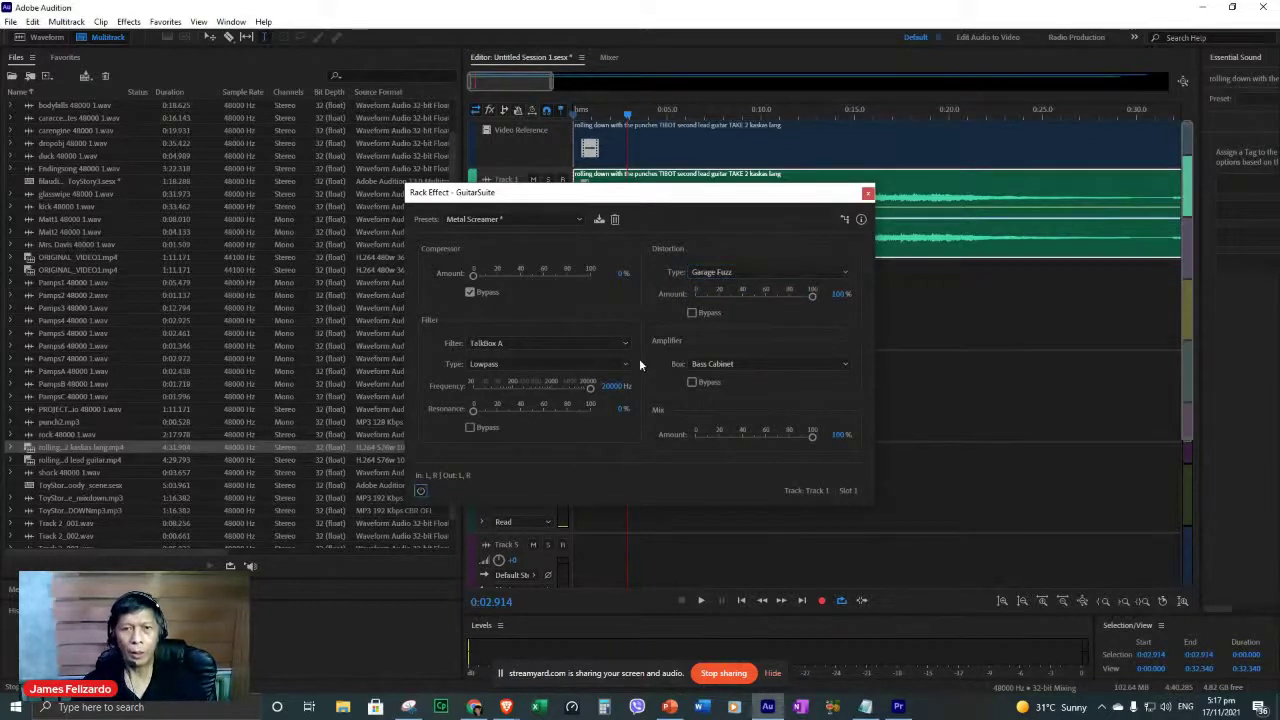
{"action": "key", "text": "space"}
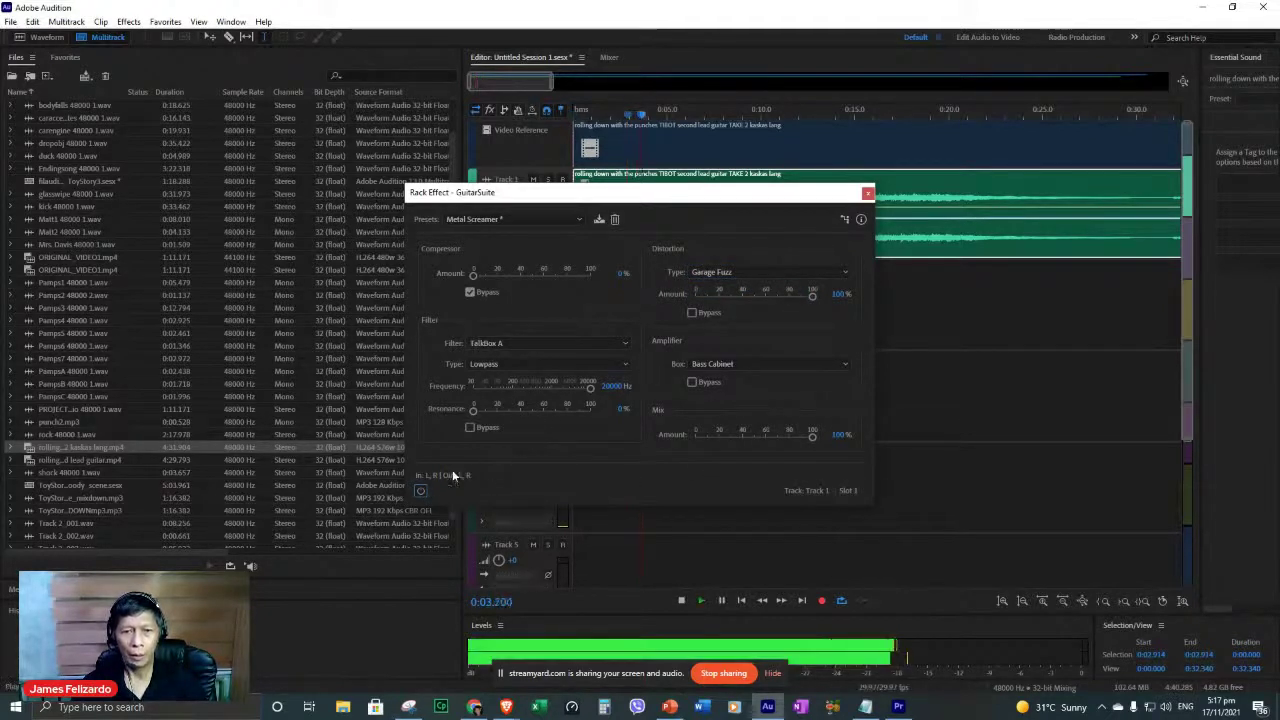
{"action": "key", "text": "space"}
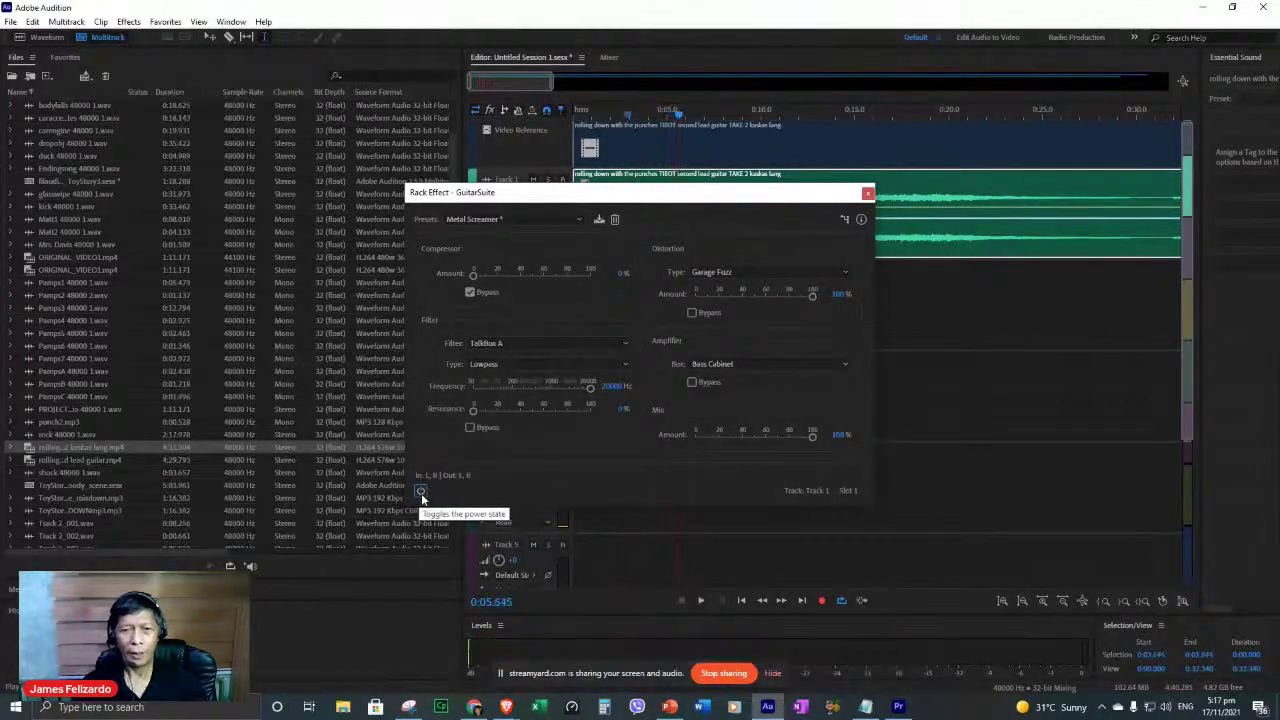
{"action": "key", "text": "space"}
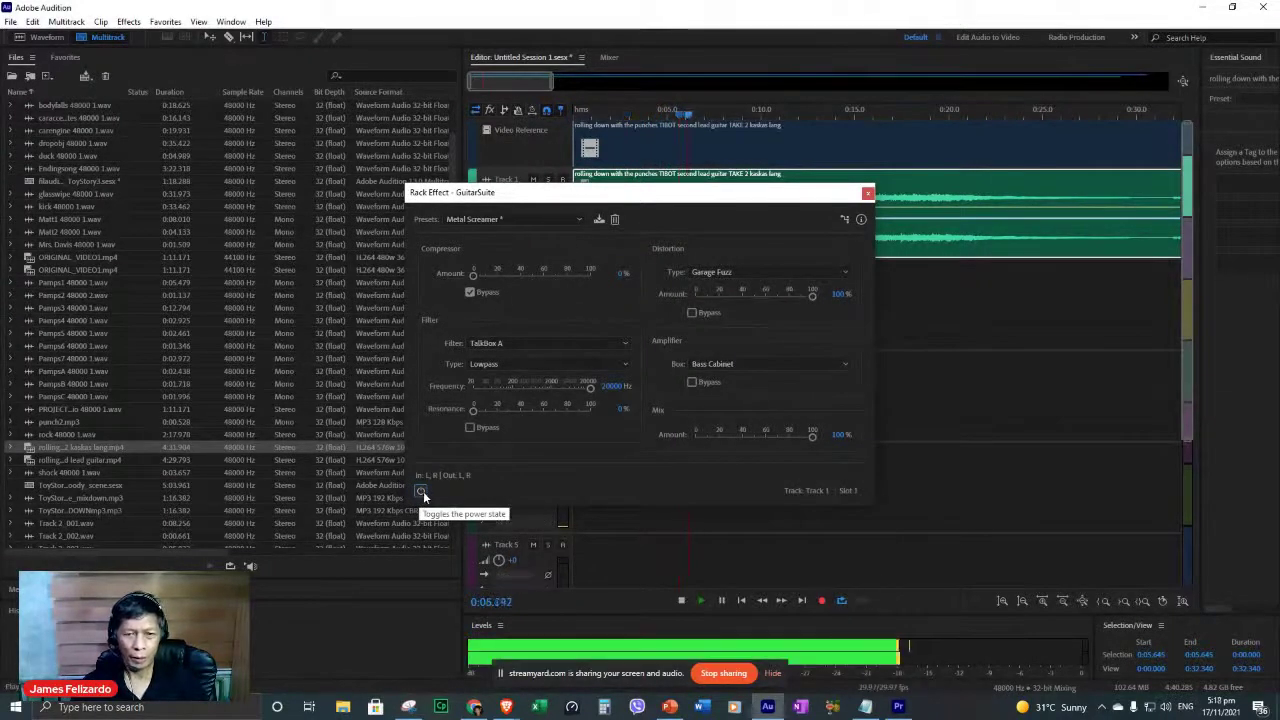
{"action": "left_click", "coordinate": [421, 492]}
{"action": "key", "text": "space"}
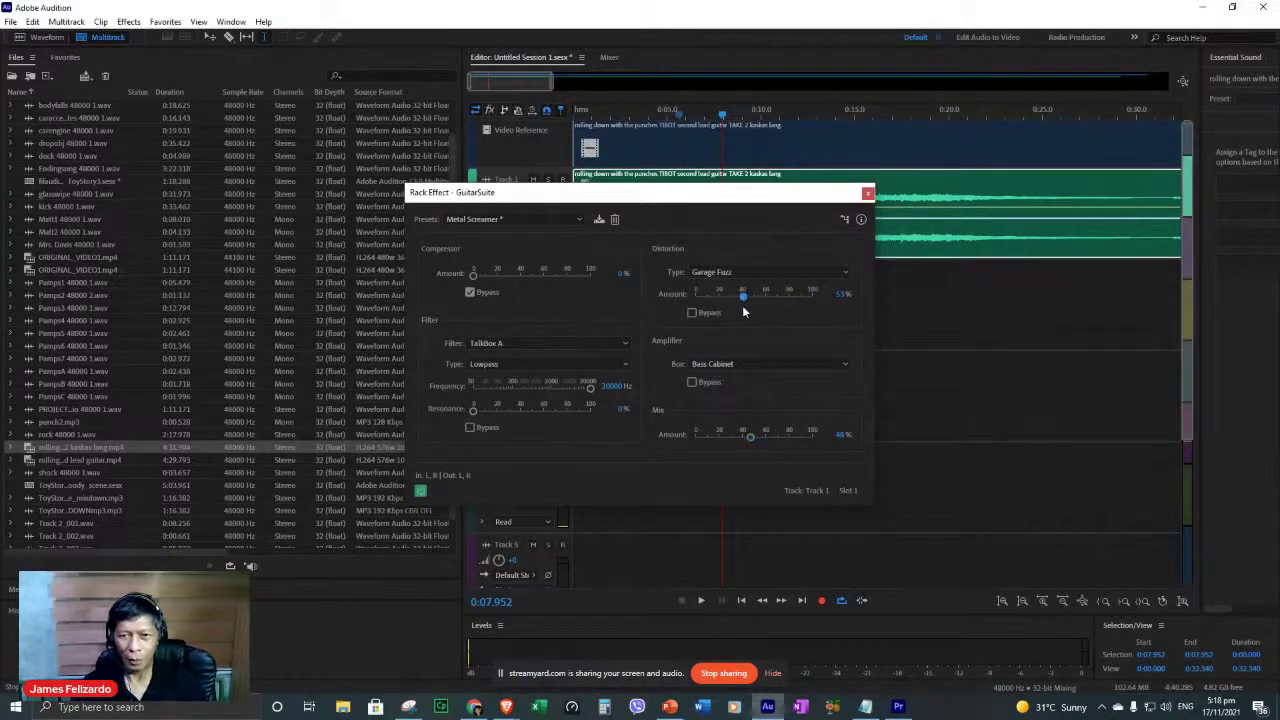
Set the distortion amount to 37% and the mix to 35%, audition the result, and close Guitar Suite with the effect switched off.
{"action": "left_click_drag", "start_coordinate": [752, 438], "coordinate": [740, 438]}
{"action": "key", "text": "space"}
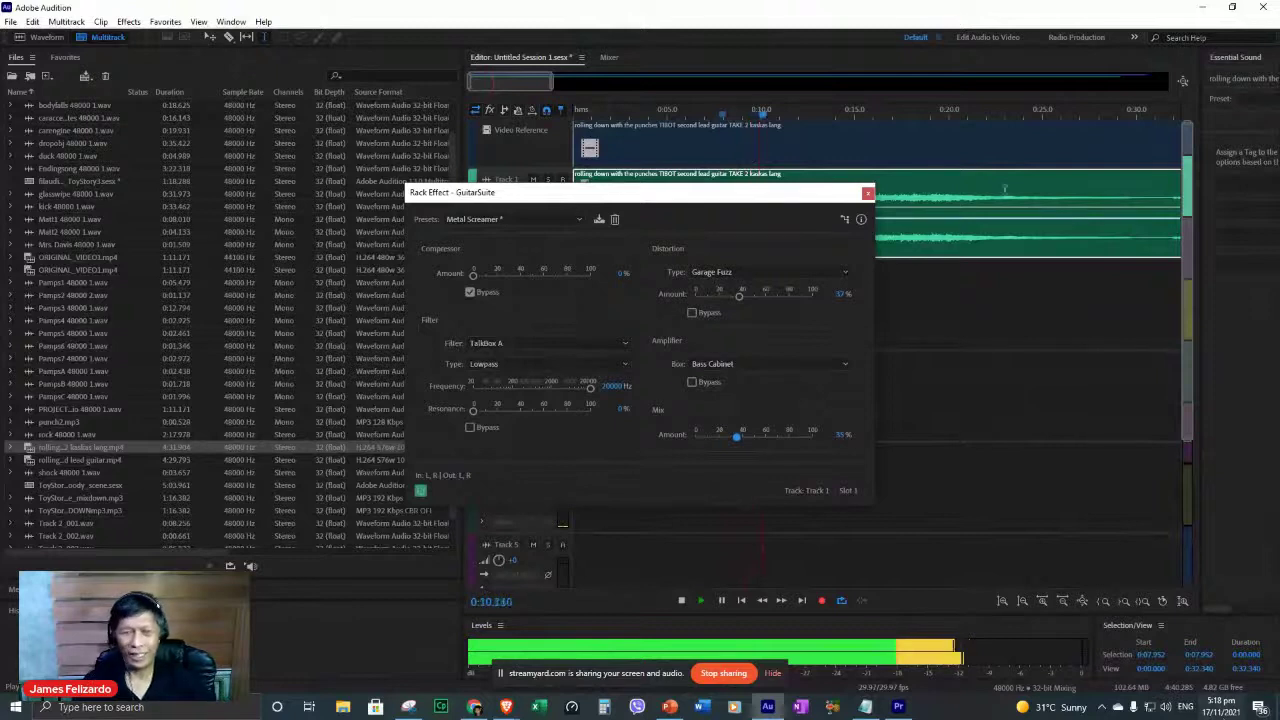
{"action": "left_click", "coordinate": [419, 494]}
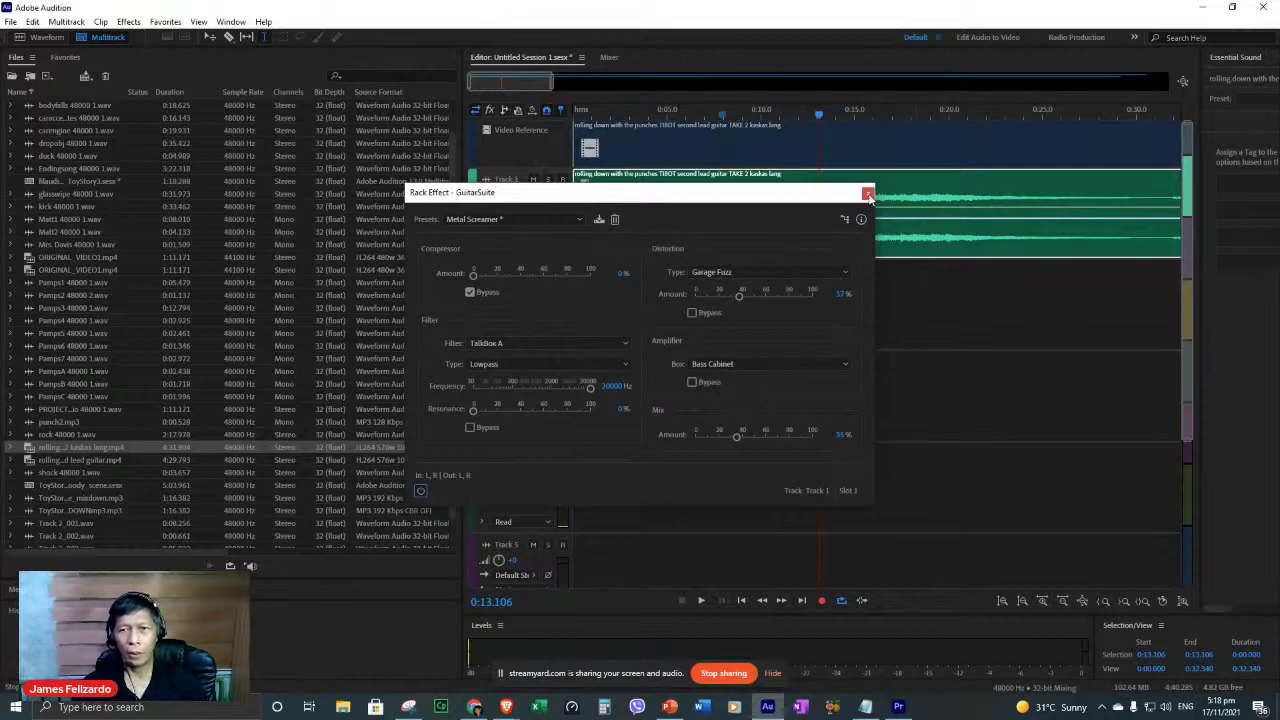
{"action": "left_click", "coordinate": [867, 193]}
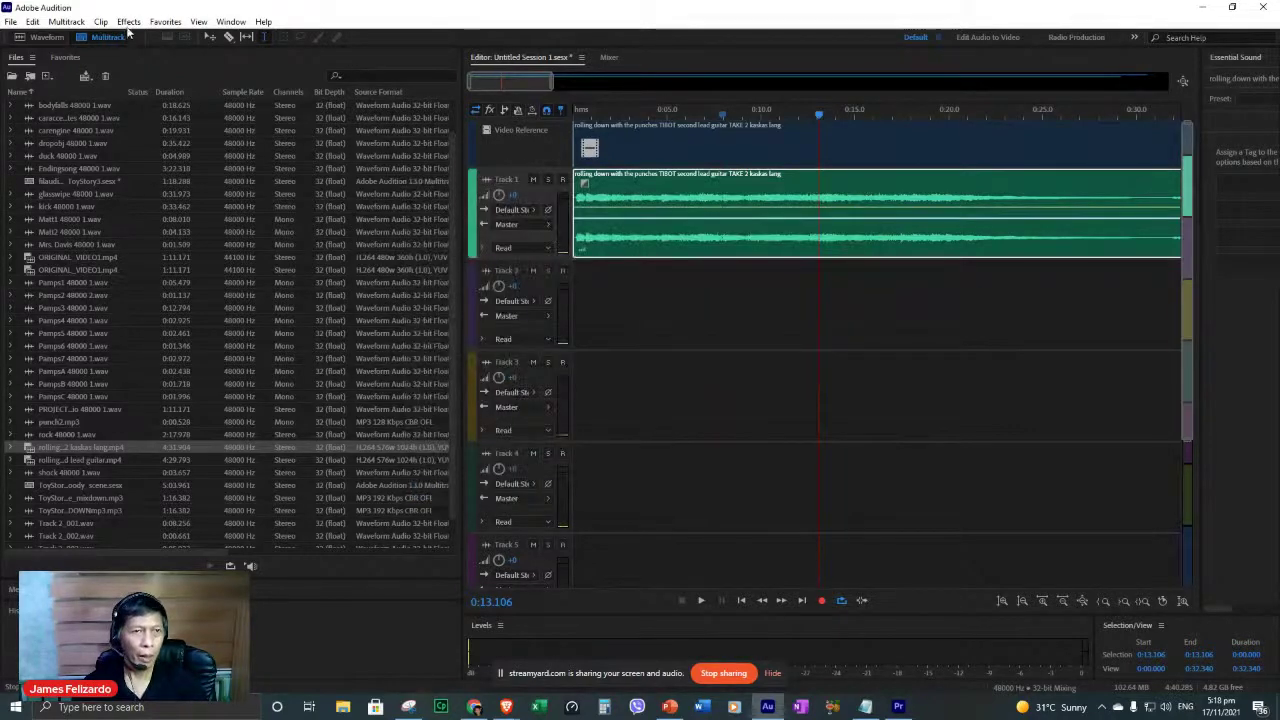
Add a second Guitar Suite effect to Track 1 and load its Rez Box preset.
{"action": "left_click", "coordinate": [128, 22]}
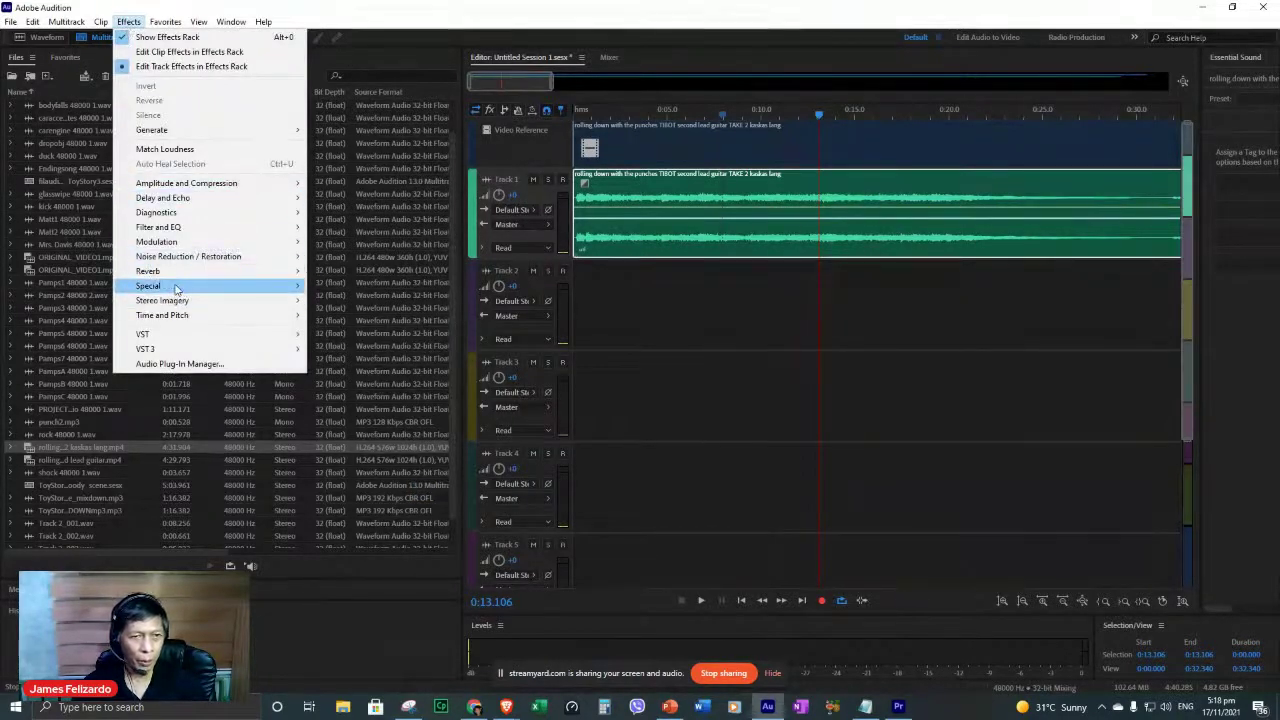
{"action": "mouse_move", "coordinate": [175, 288]}
{"action": "left_click", "coordinate": [344, 314]}
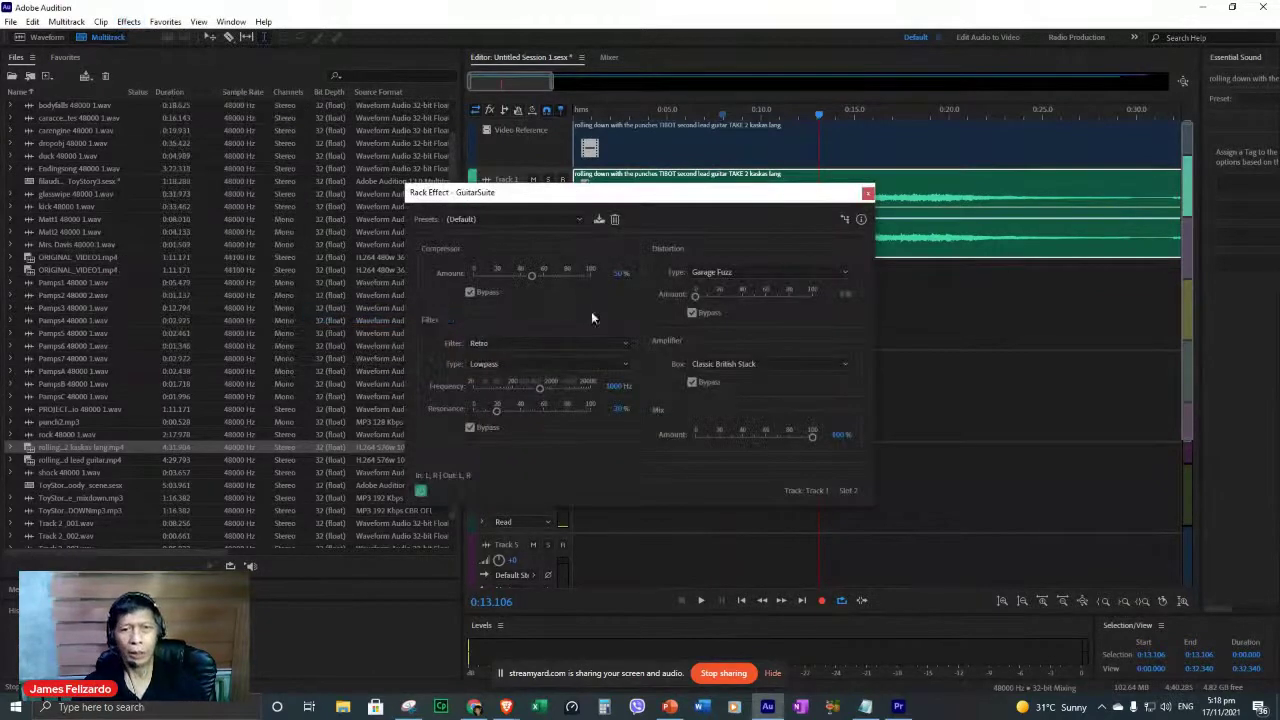
{"action": "left_click", "coordinate": [845, 272]}
{"action": "left_click", "coordinate": [720, 286]}
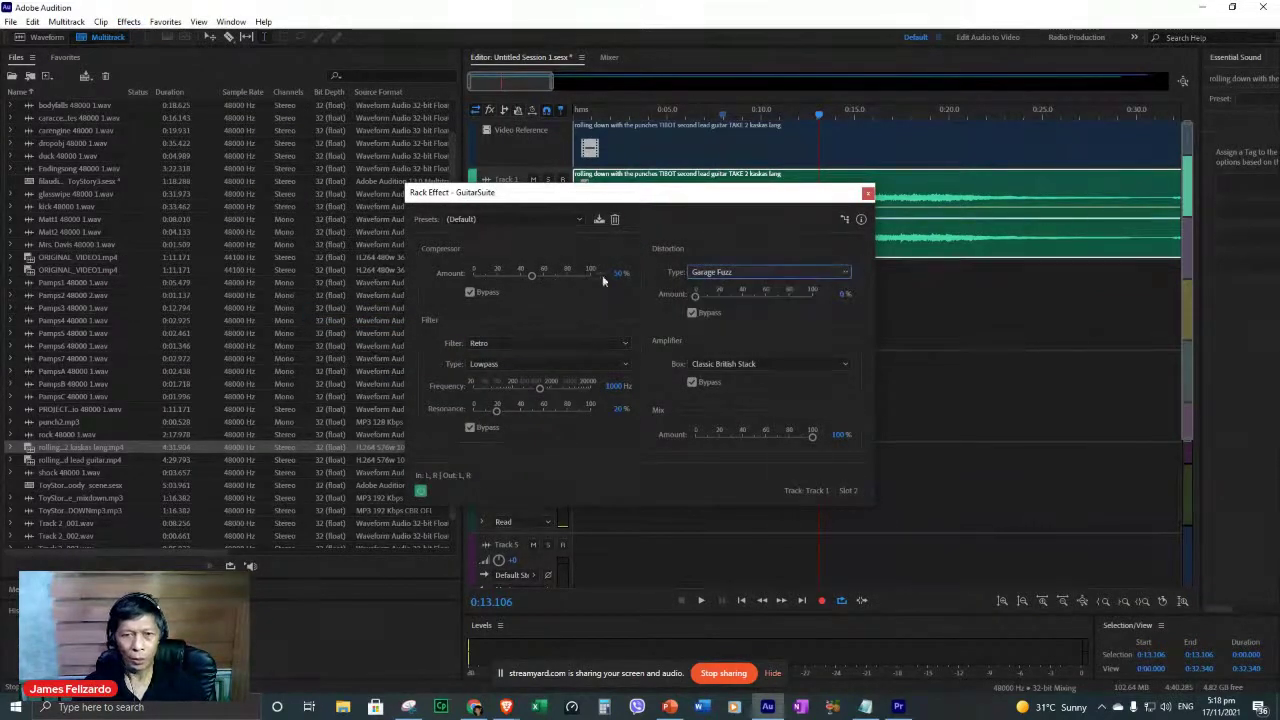
{"action": "left_click", "coordinate": [579, 219]}
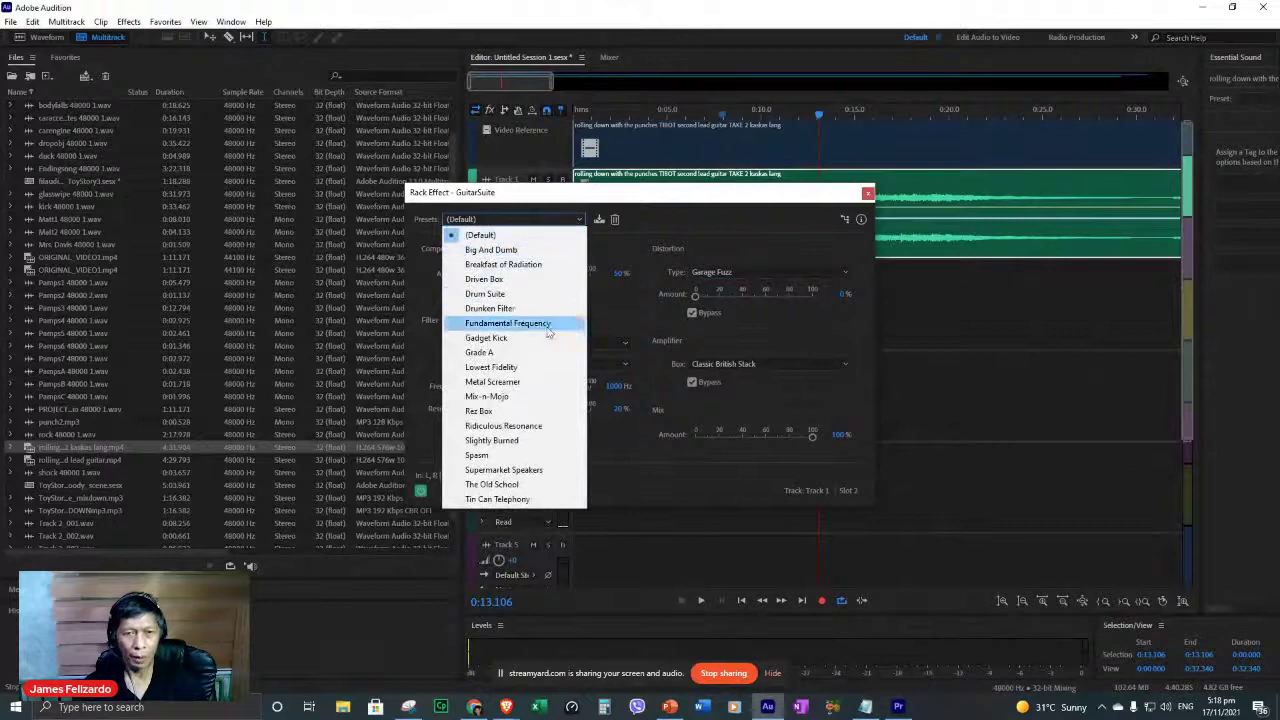
{"action": "left_click", "coordinate": [509, 411]}
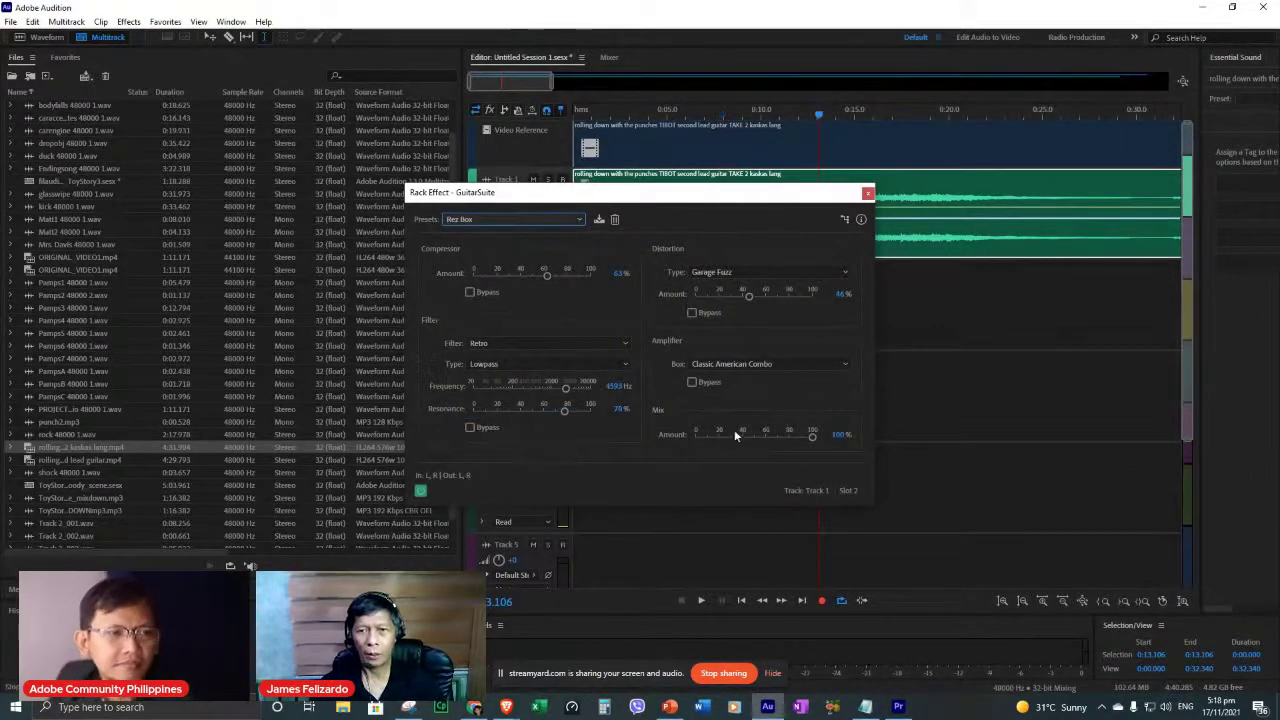
Switch the amplifier box to Non-Amp: Metal Bowl while the session plays, and stop playback.
{"action": "key", "text": "space"}
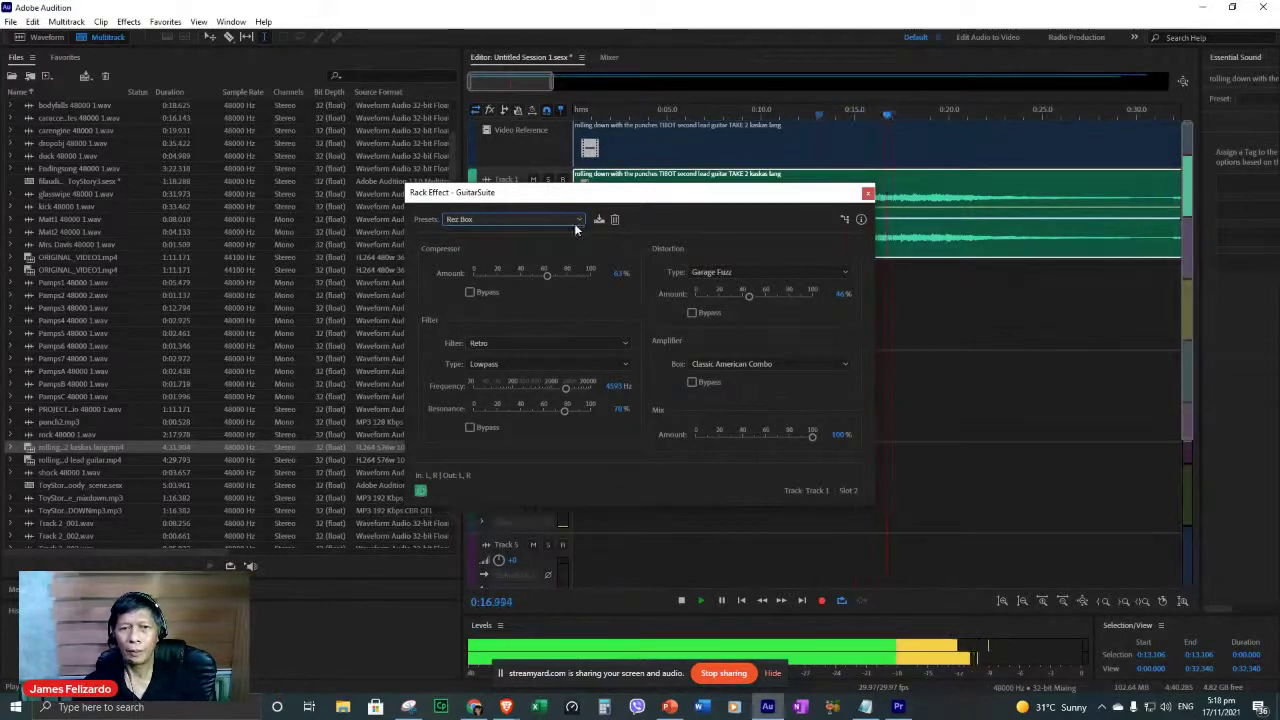
{"action": "left_click", "coordinate": [843, 366]}
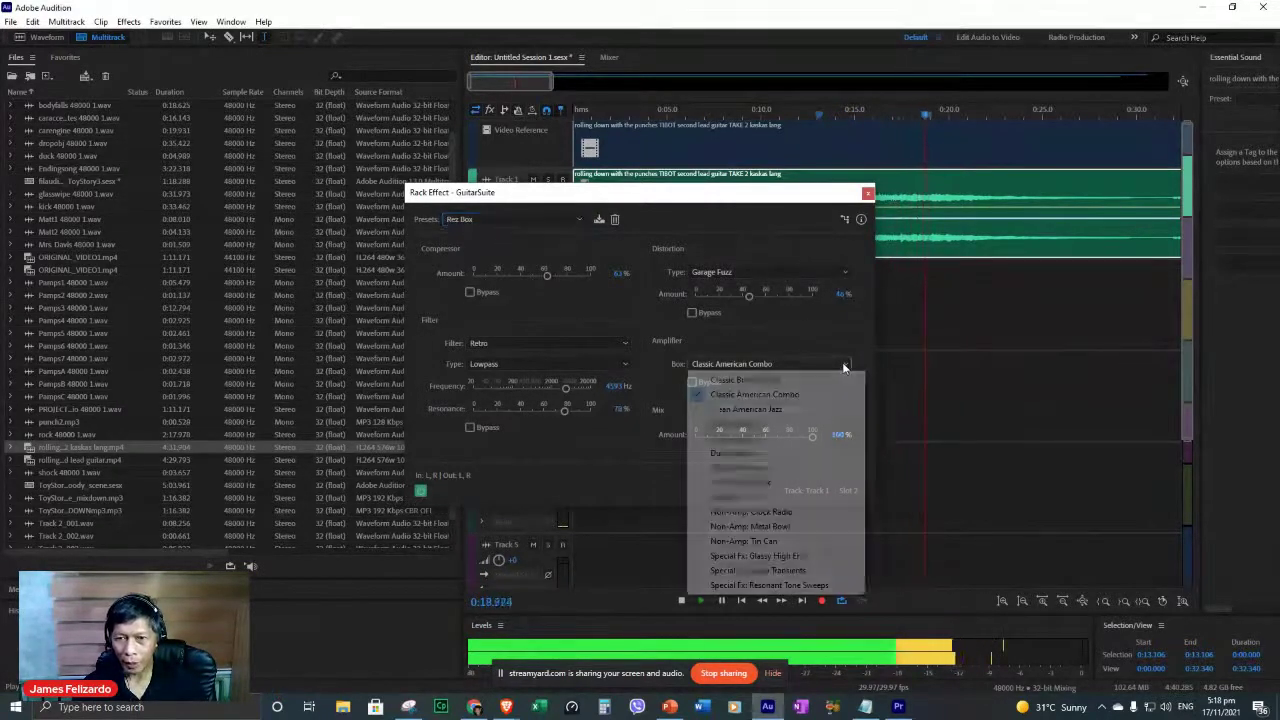
{"action": "left_click", "coordinate": [775, 527]}
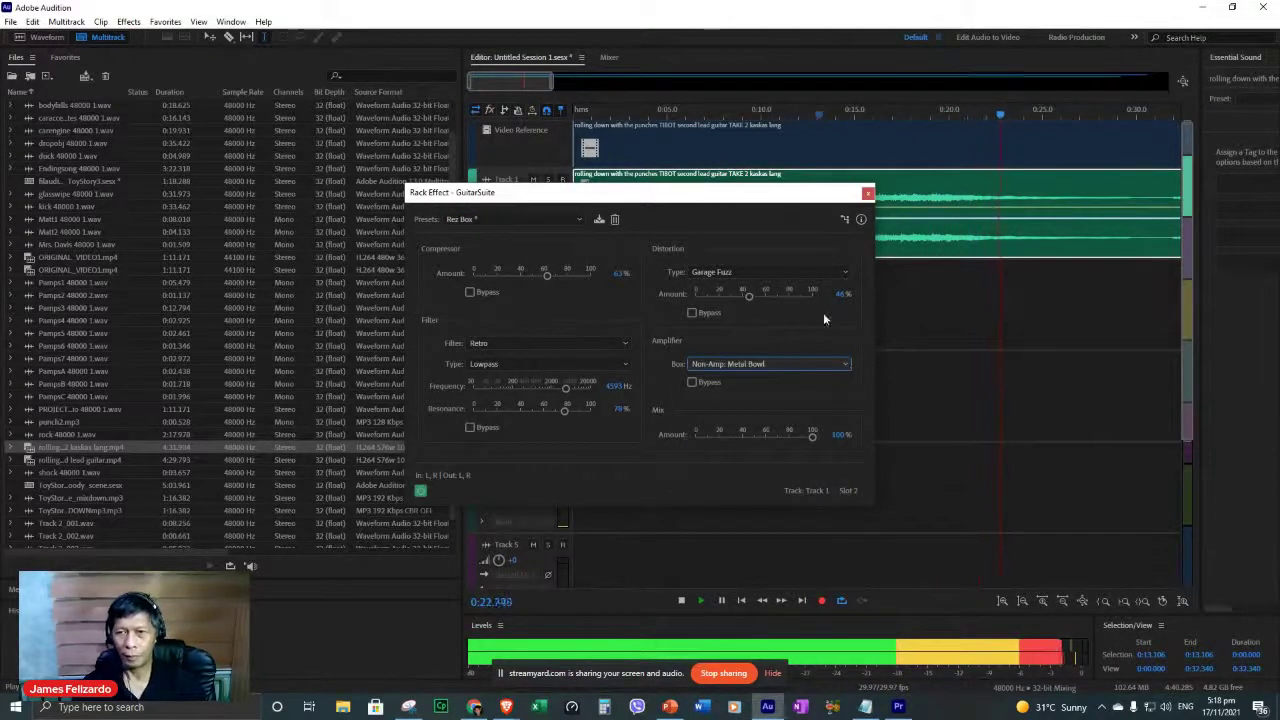
{"action": "key", "text": "space"}
Replay the session from about 0:03.6, switch the amplifier box to 1970's Hard Rock, and close the Guitar Suite effect after stopping playback.
{"action": "left_click", "coordinate": [636, 122]}
{"action": "left_click", "coordinate": [641, 114]}
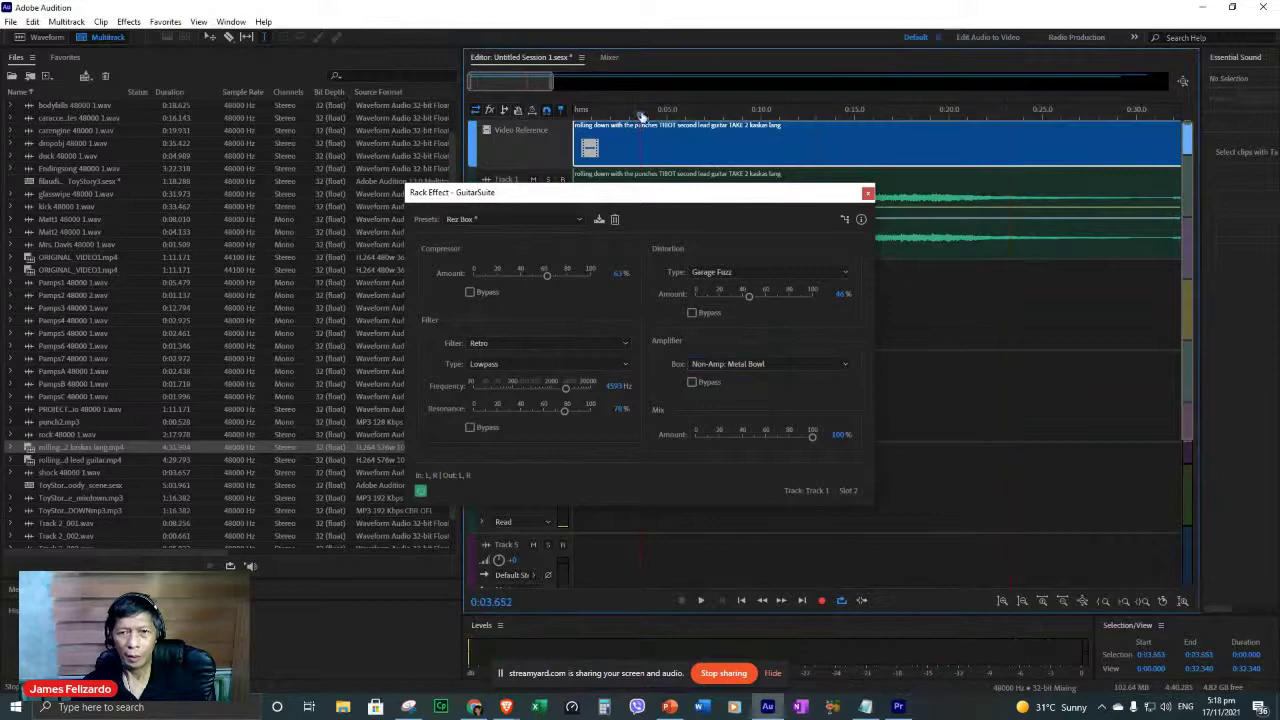
{"action": "key", "text": "space"}
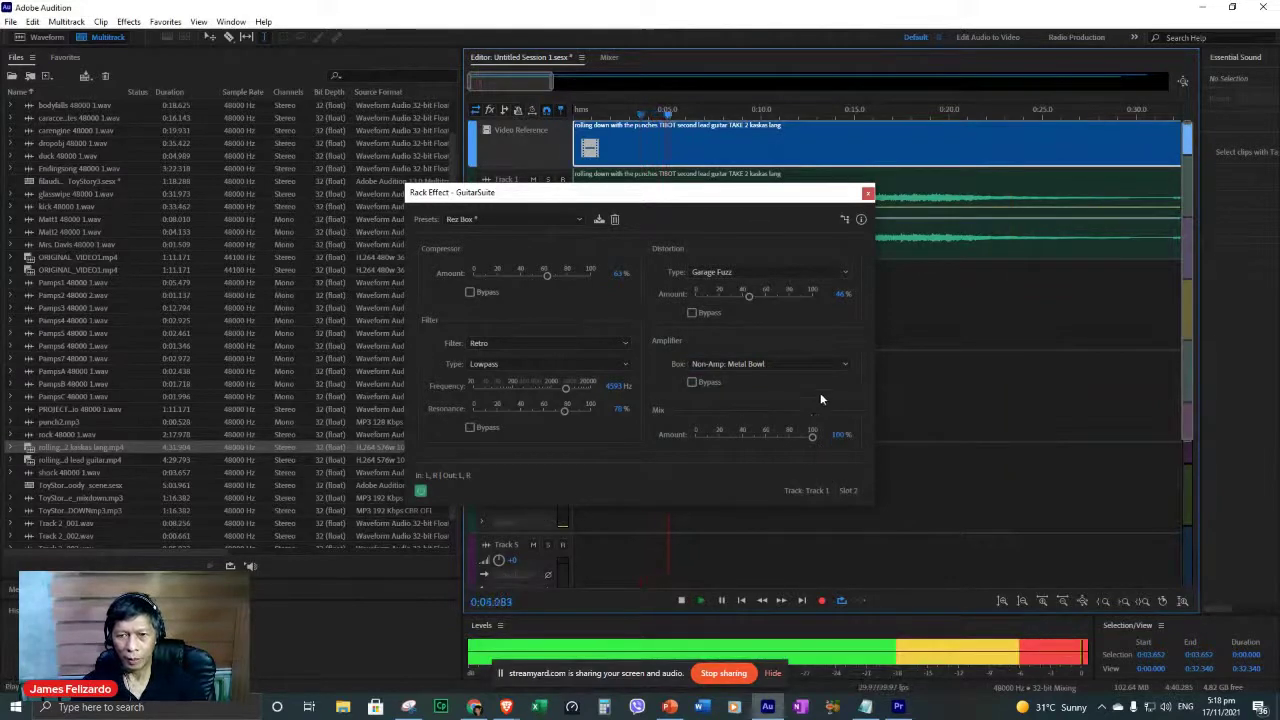
{"action": "left_click", "coordinate": [843, 365]}
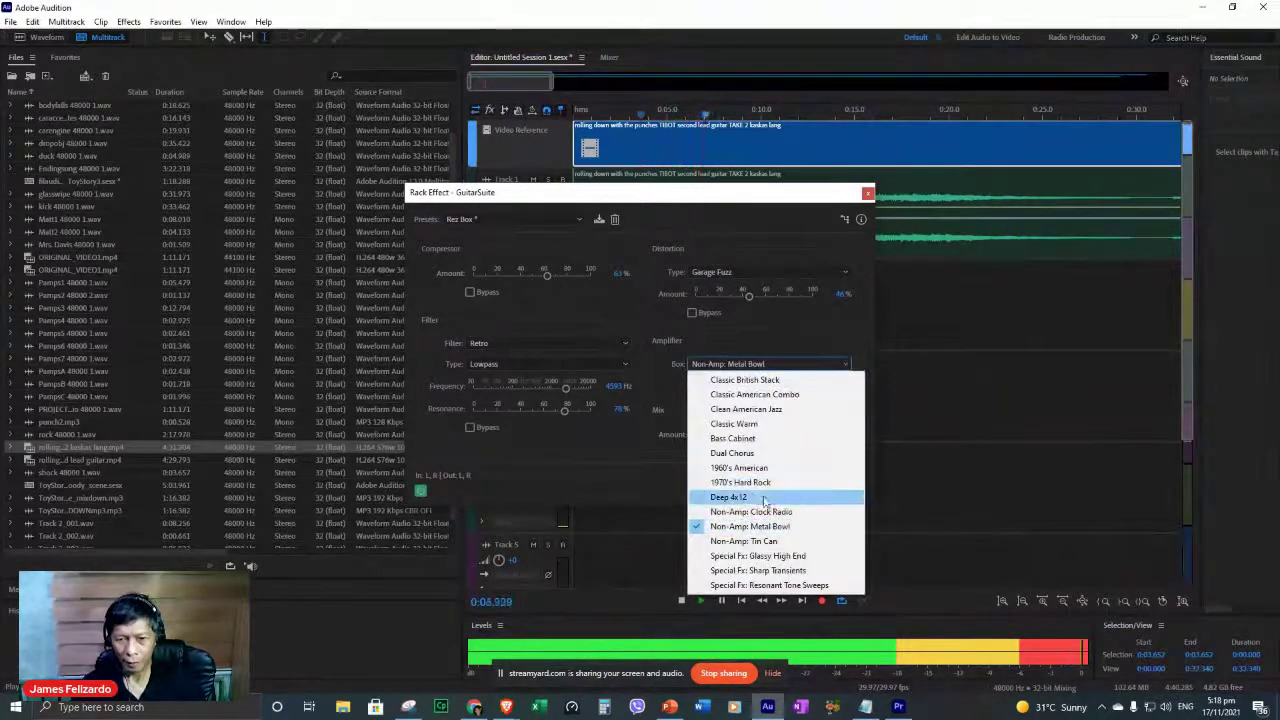
{"action": "left_click", "coordinate": [753, 484]}
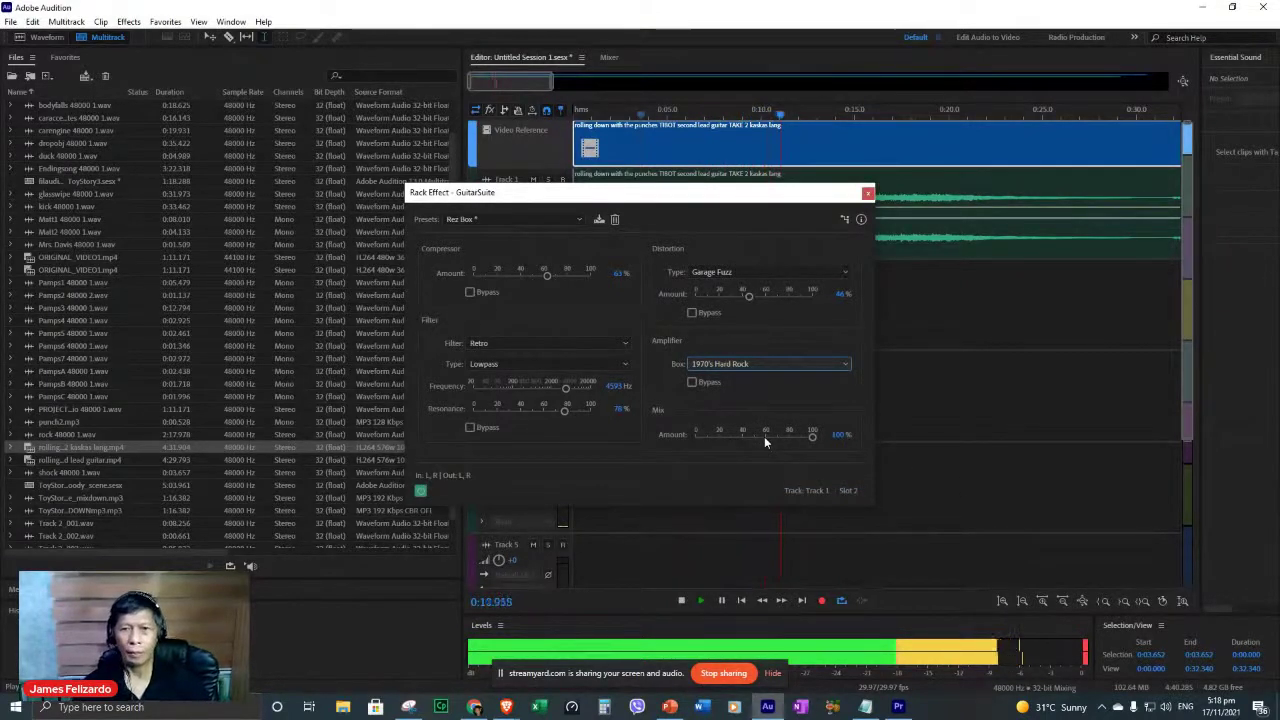
{"action": "key", "text": "space"}
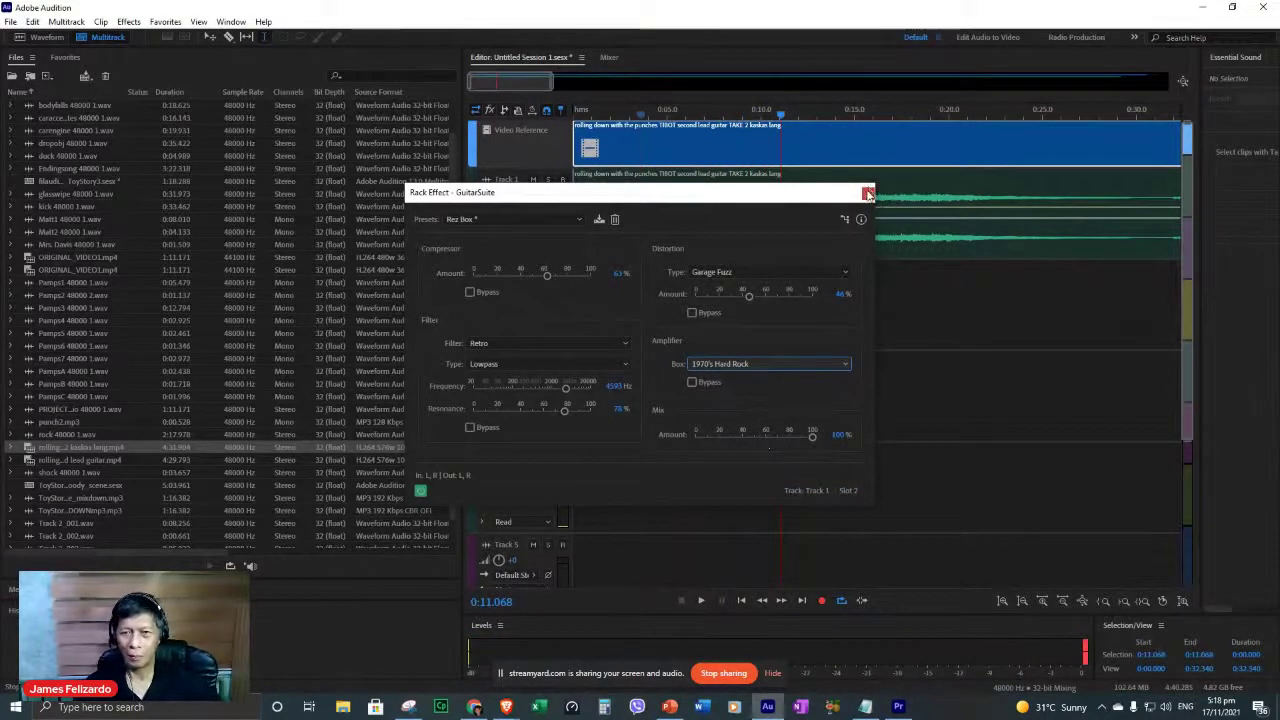
{"action": "left_click", "coordinate": [868, 193]}
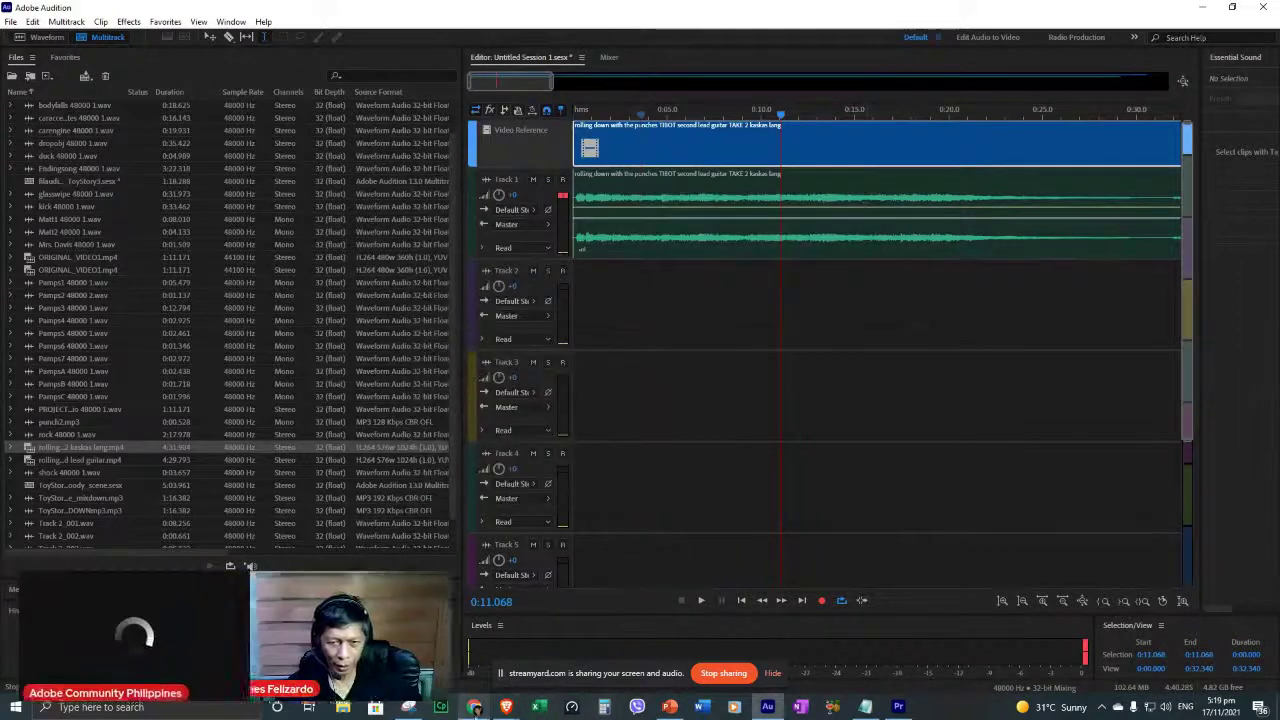
Examine the VST plug-in folders and scan options in the Audio Plug-In Manager, and leave without making changes.
{"action": "mouse_move", "coordinate": [476, 710]}
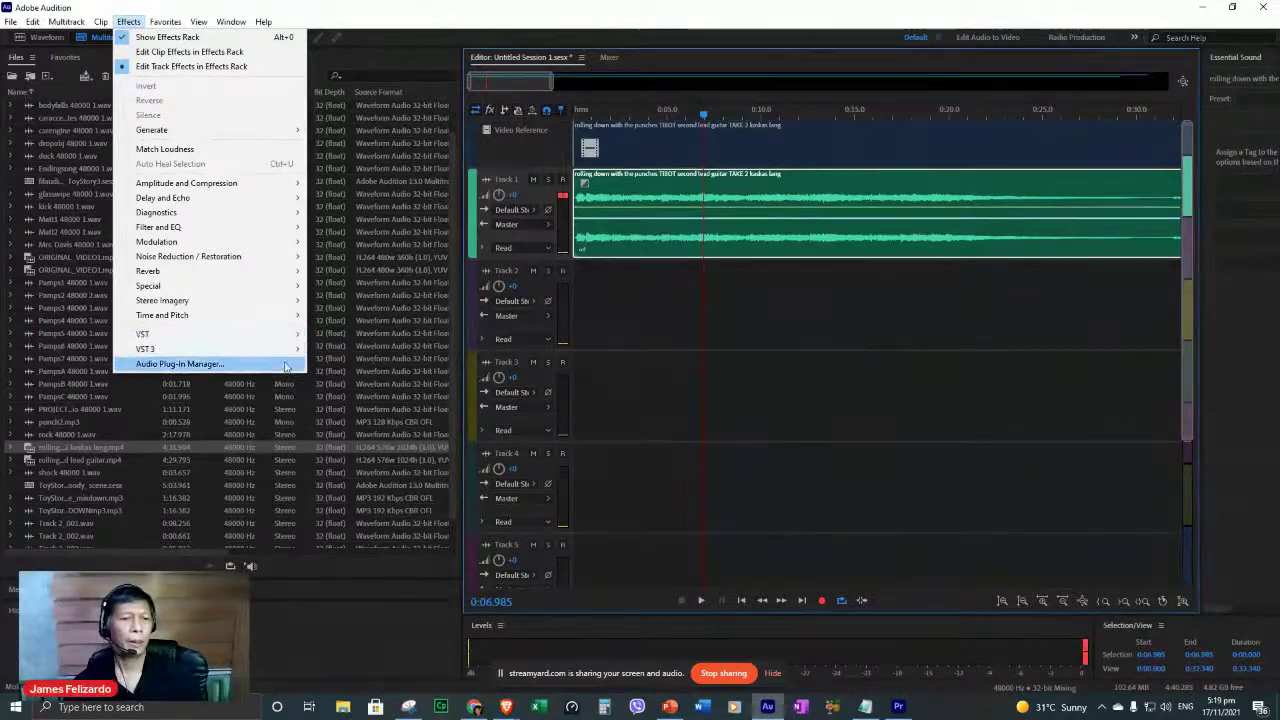
{"action": "left_click", "coordinate": [285, 366]}
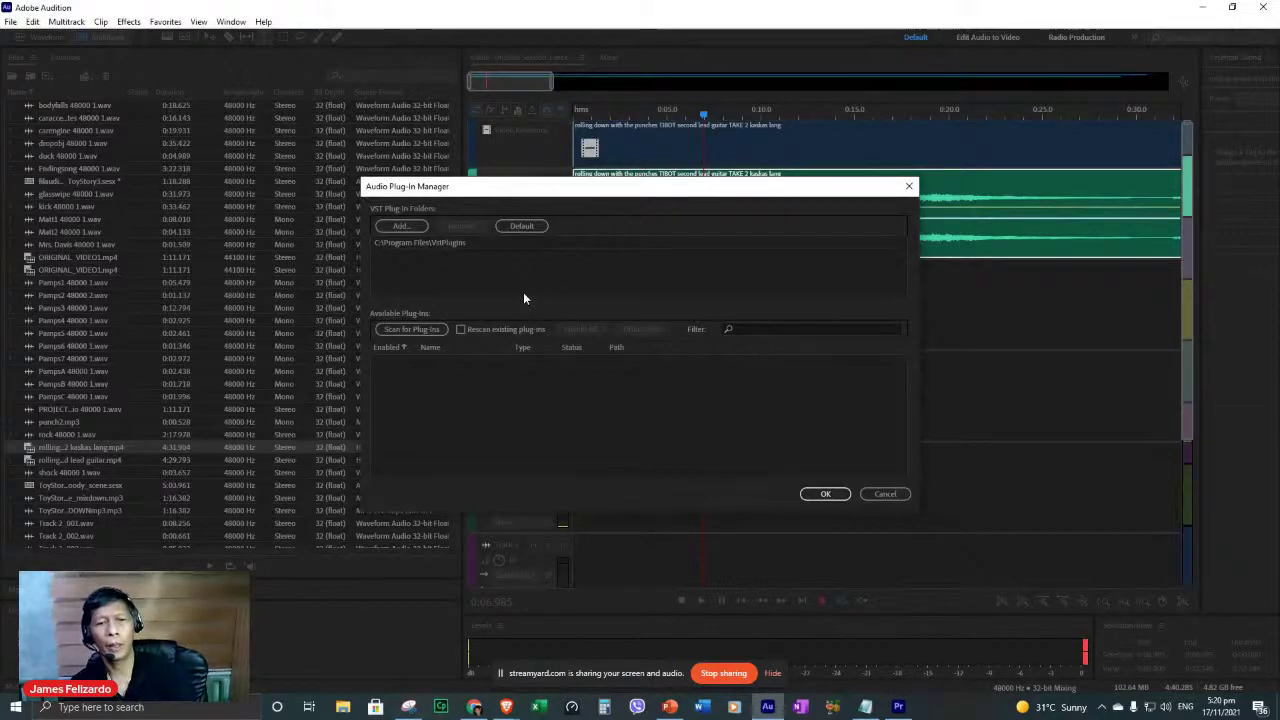
{"action": "left_click", "coordinate": [884, 494]}
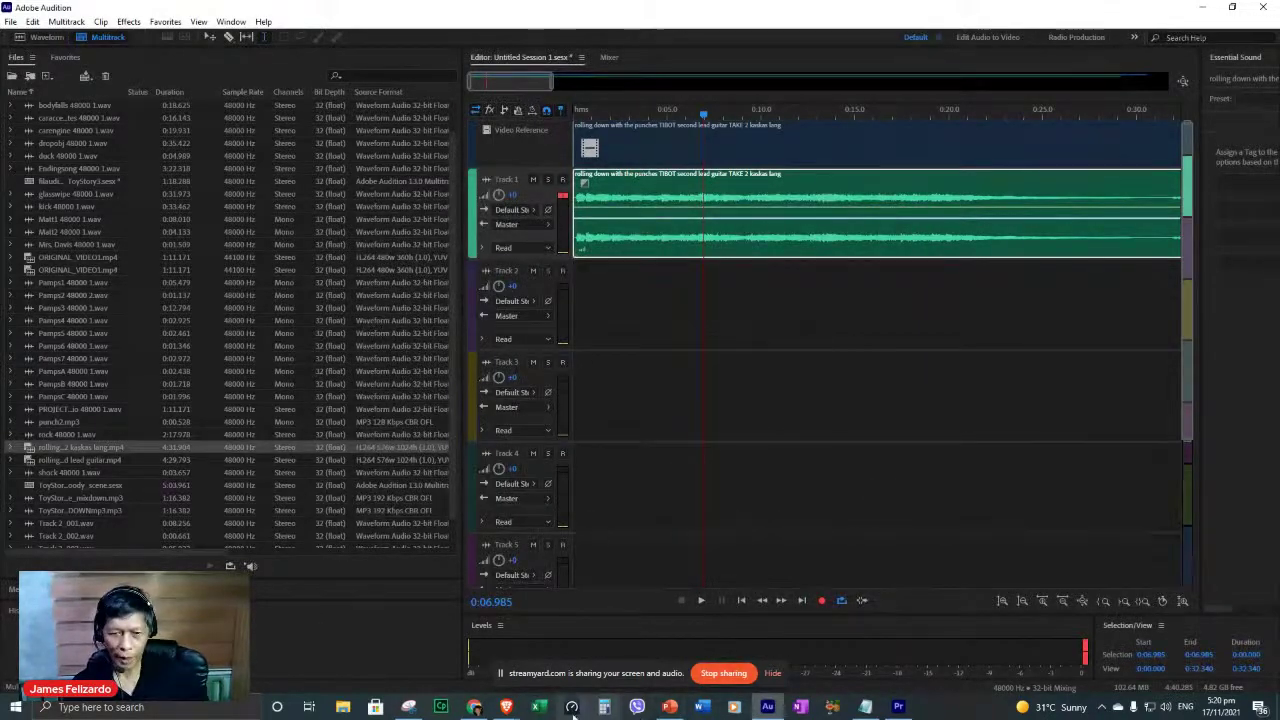
{"action": "mouse_move", "coordinate": [476, 709]}
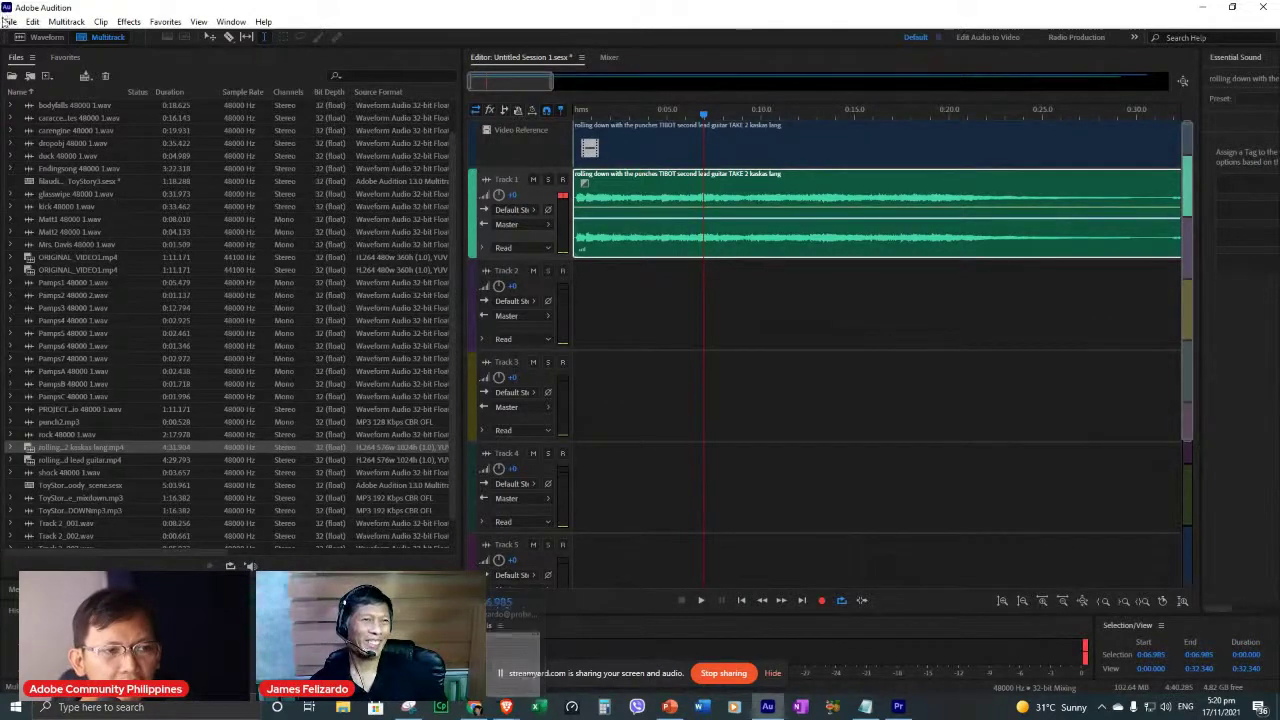
Close all open sessions and files without saving any changes.
{"action": "left_click", "coordinate": [10, 22]}
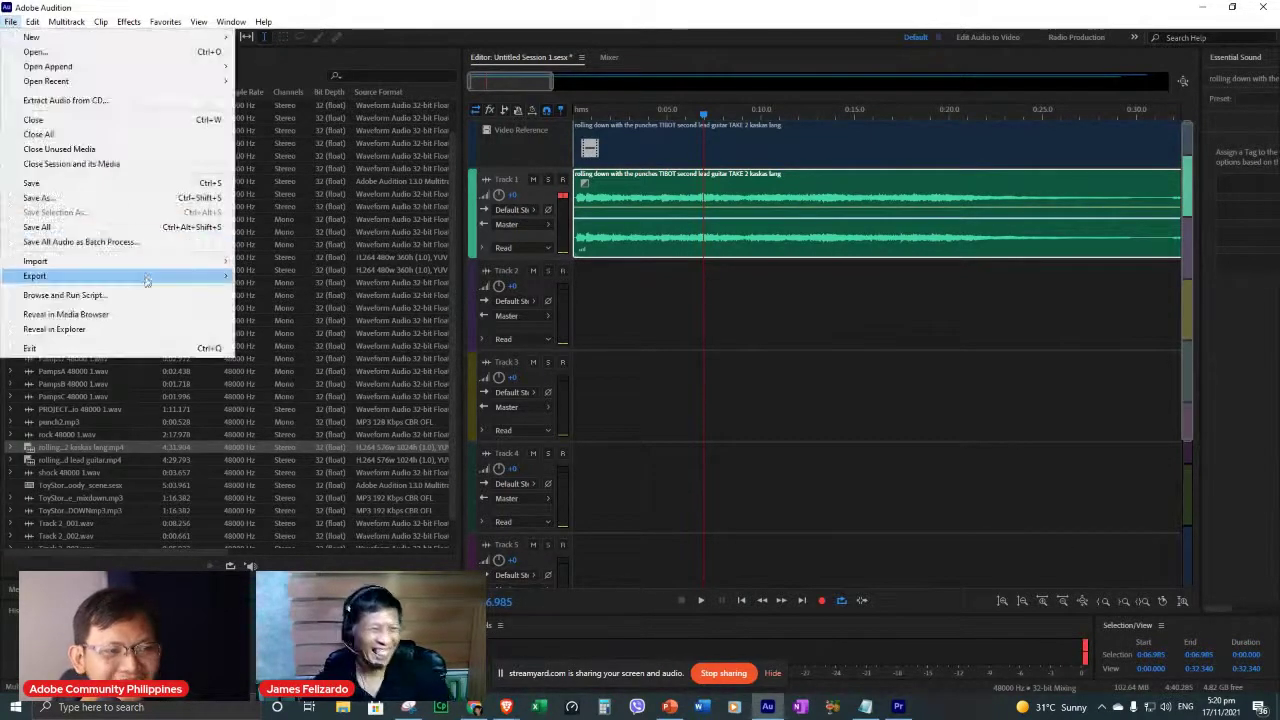
{"action": "left_click", "coordinate": [445, 118]}
{"action": "left_click", "coordinate": [10, 22]}
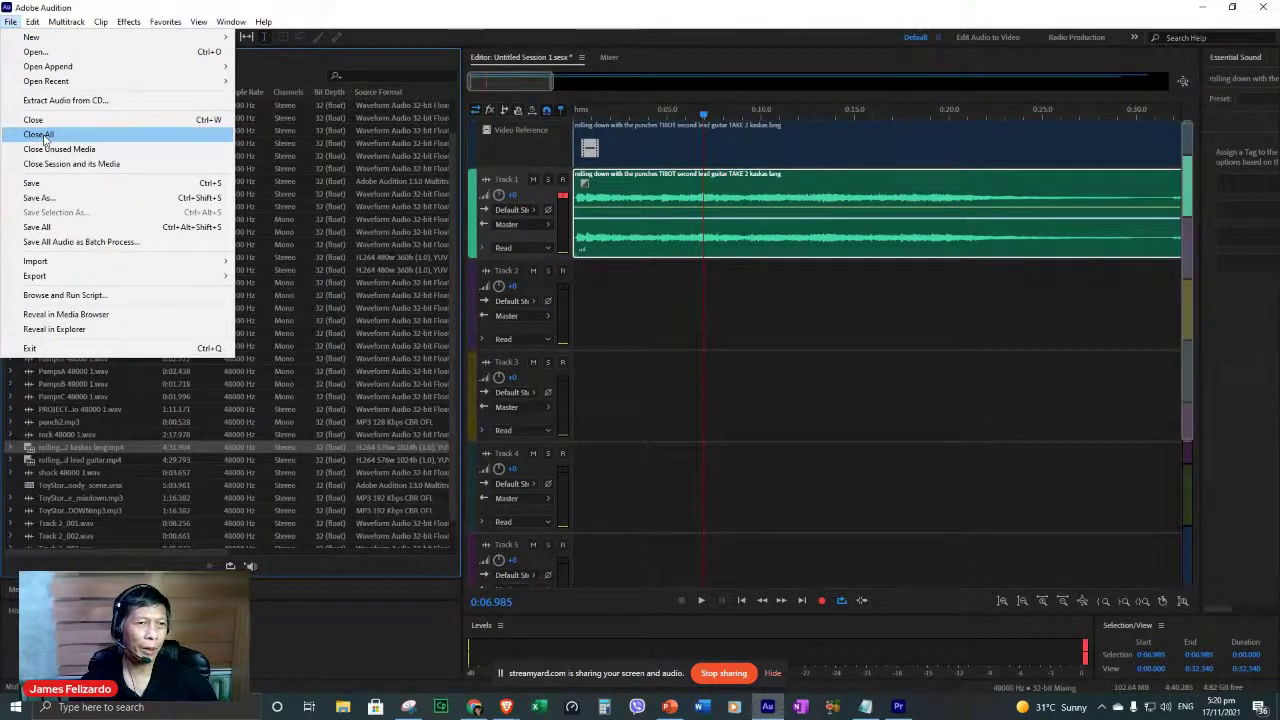
{"action": "left_click", "coordinate": [40, 134]}
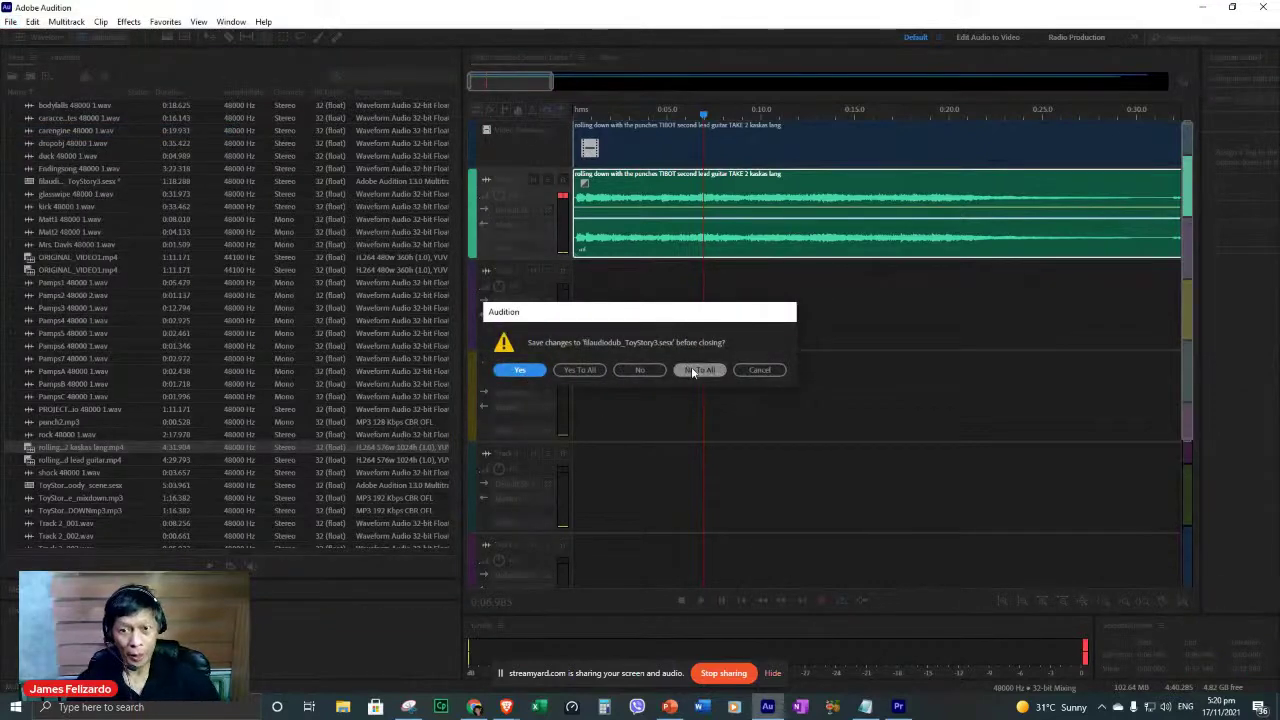
{"action": "left_click", "coordinate": [700, 370]}
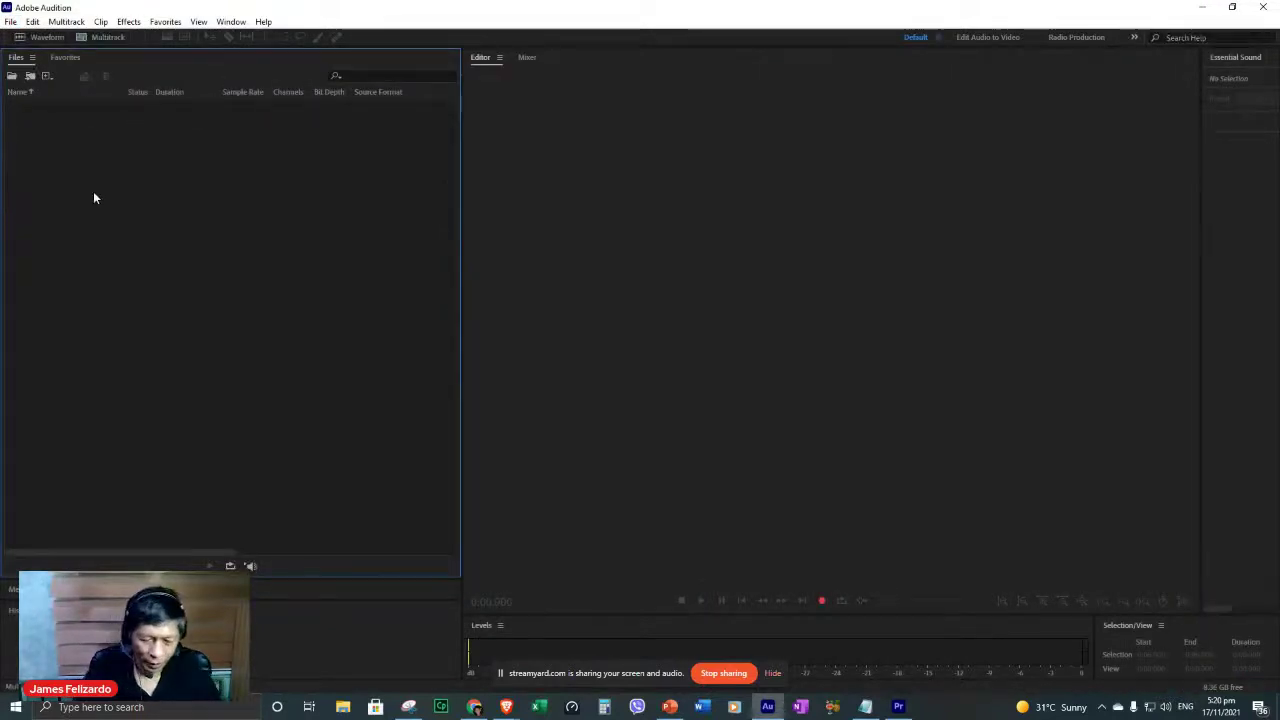
Start a file import and browse to the Glide Inside music video folder within SIPHRA 2020 and 2021.
{"action": "double_click", "coordinate": [94, 195]}
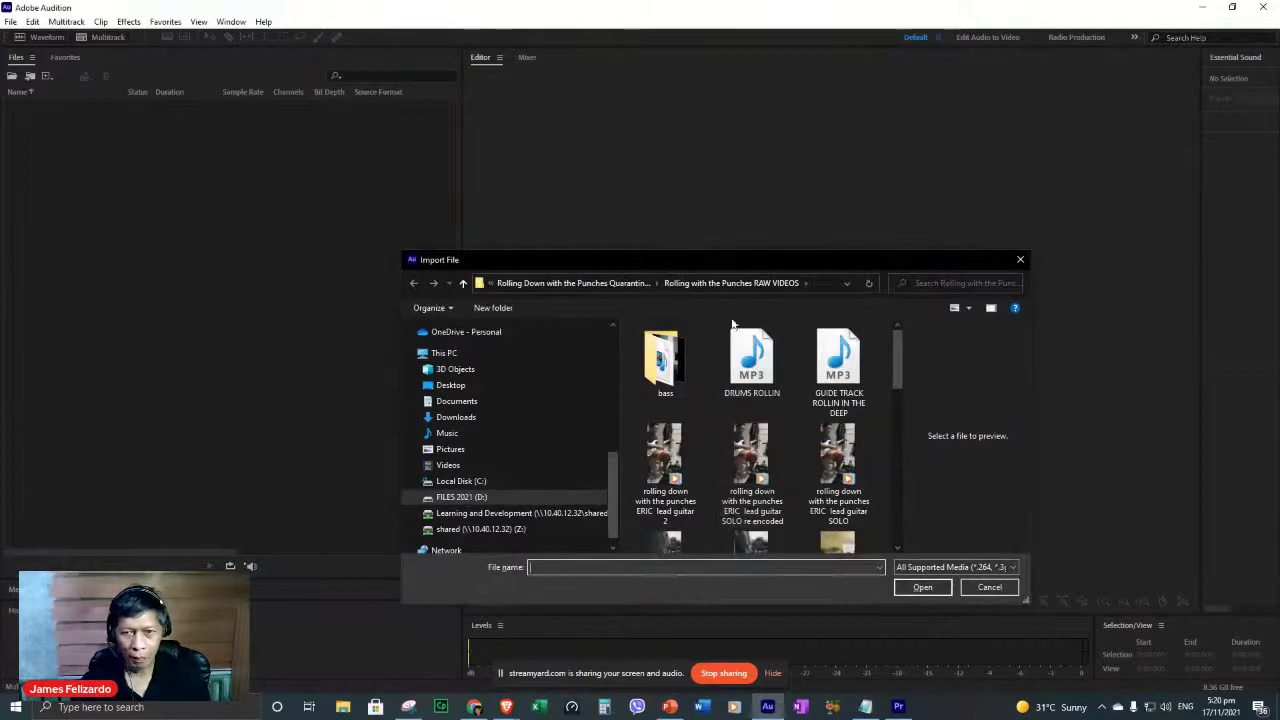
{"action": "left_click", "coordinate": [607, 290]}
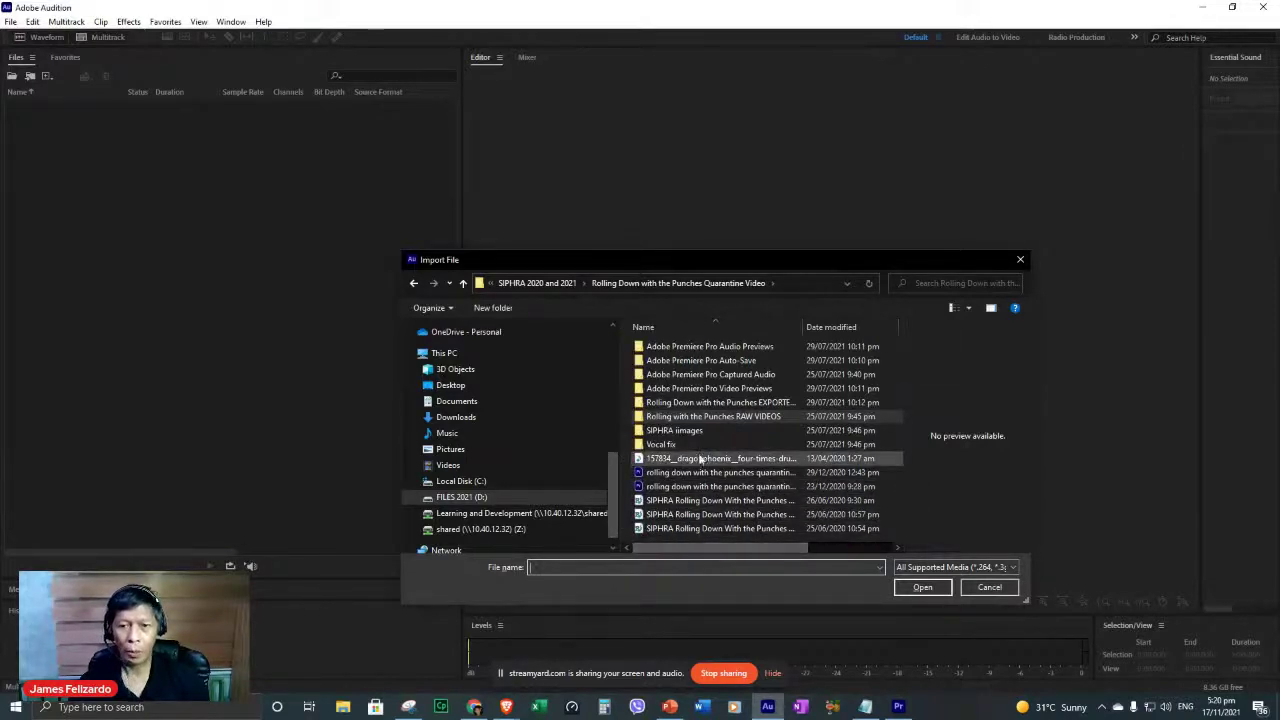
{"action": "left_click", "coordinate": [713, 416]}
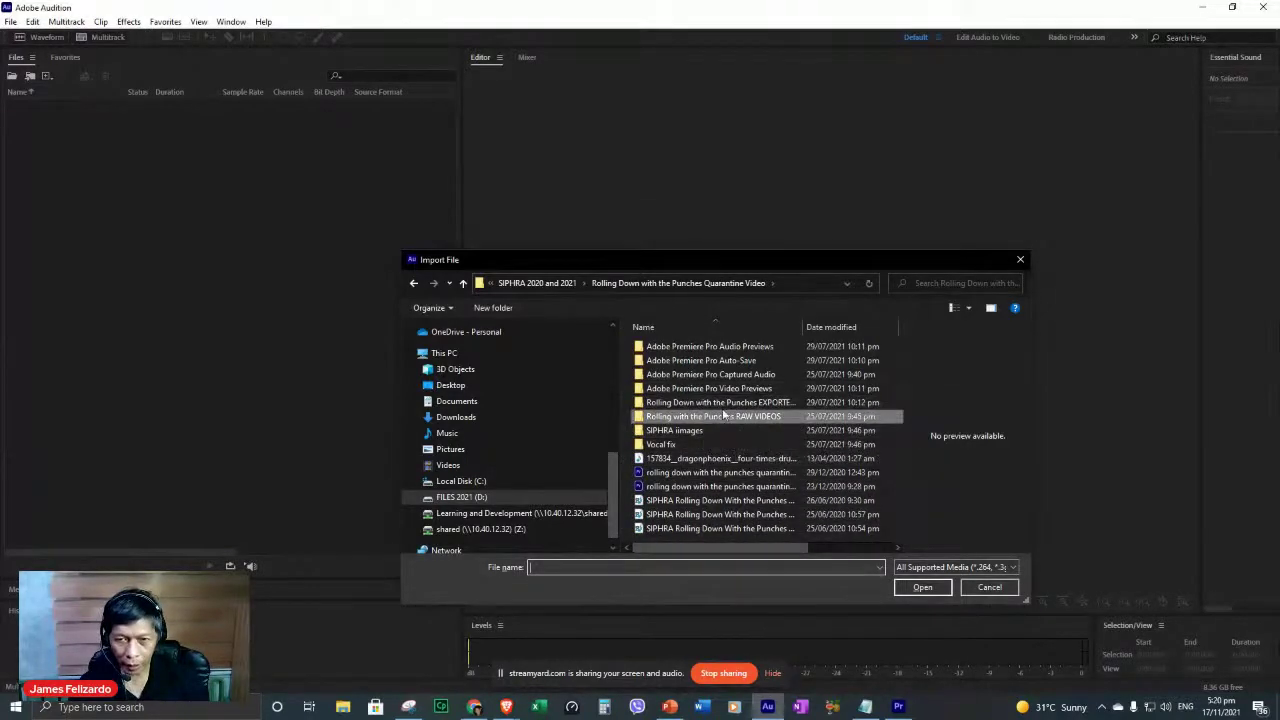
{"action": "left_click", "coordinate": [559, 286]}
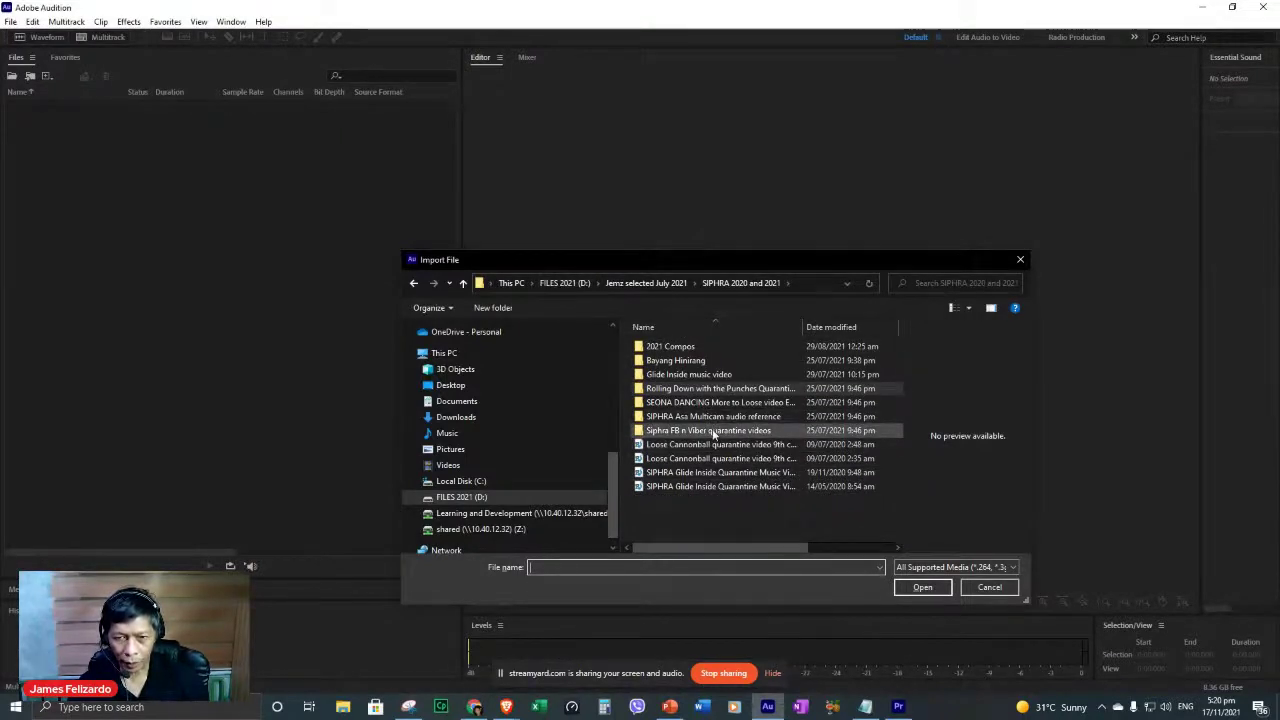
{"action": "double_click", "coordinate": [684, 374]}
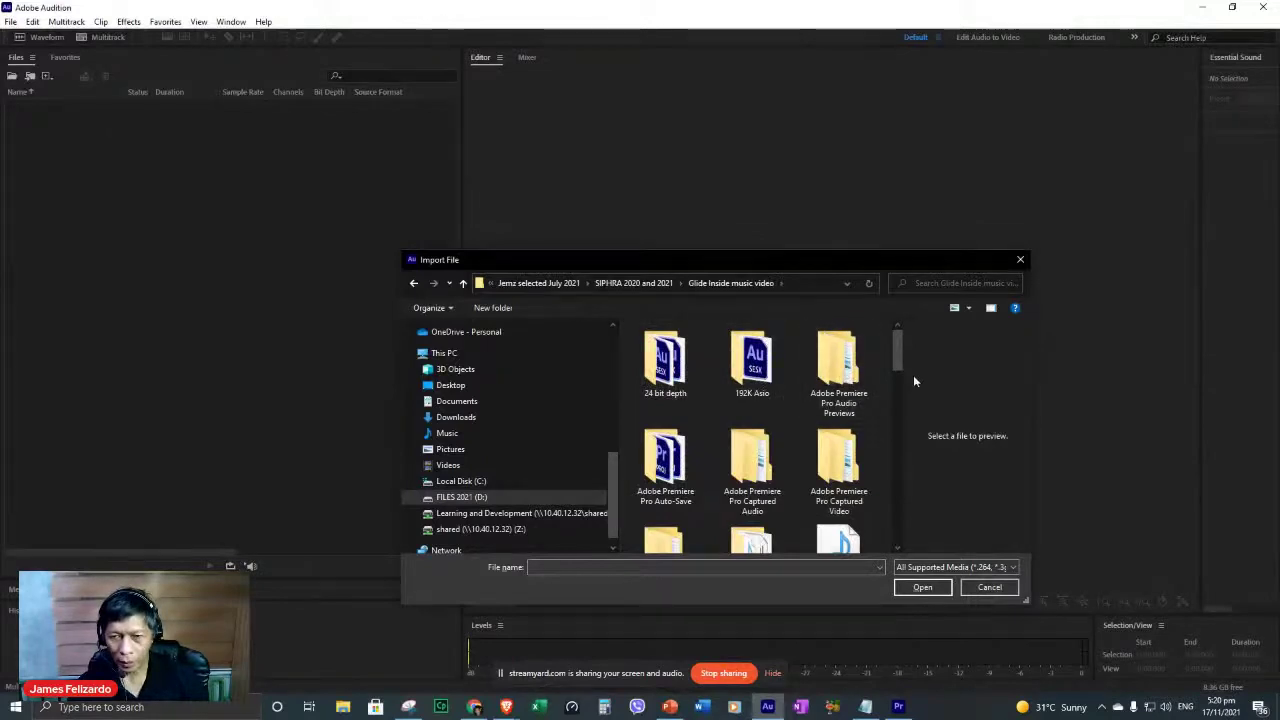
Find the SIPHRA Glide Inside Music Video Premiere project in the folder, open it for import, and cancel the sequence selection.
{"action": "left_click_drag", "start_coordinate": [895, 364], "coordinate": [897, 427]}
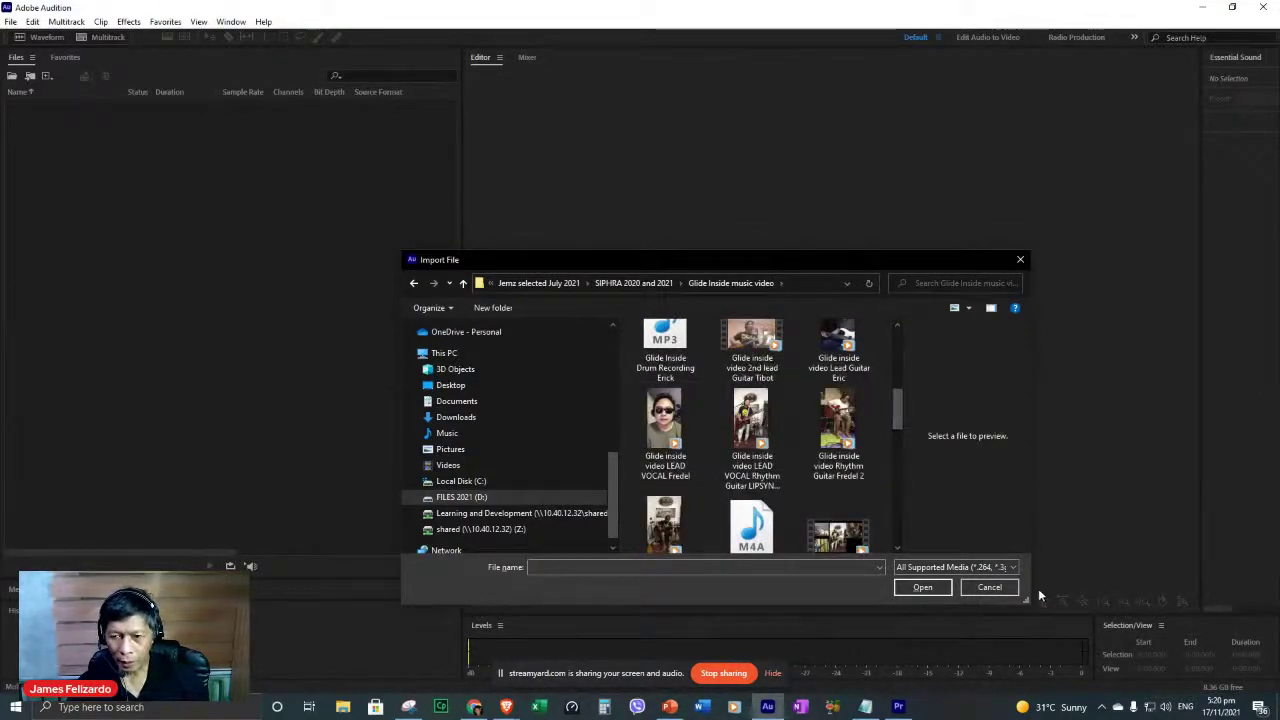
{"action": "left_click_drag", "start_coordinate": [1035, 613], "coordinate": [1177, 613]}
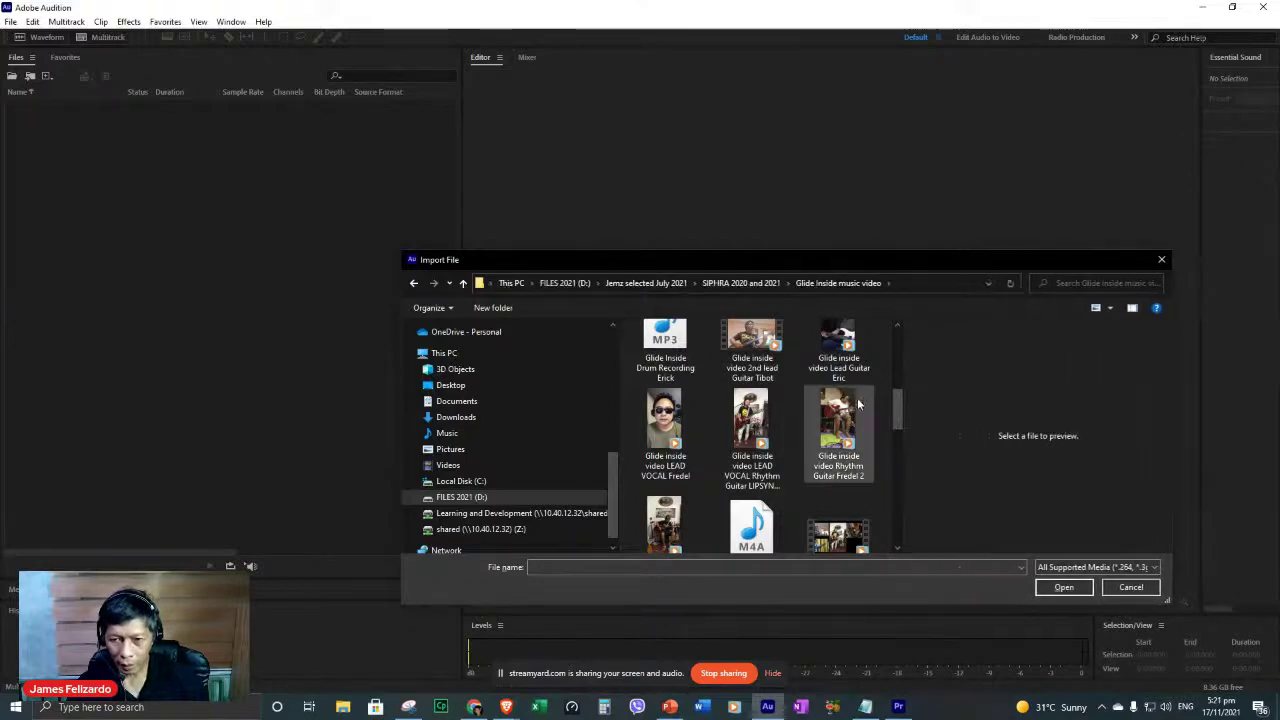
{"action": "scroll", "coordinate": [840, 484], "scroll_direction": "down", "scroll_amount": 3}
{"action": "scroll", "coordinate": [840, 486], "scroll_direction": "down", "scroll_amount": 5}
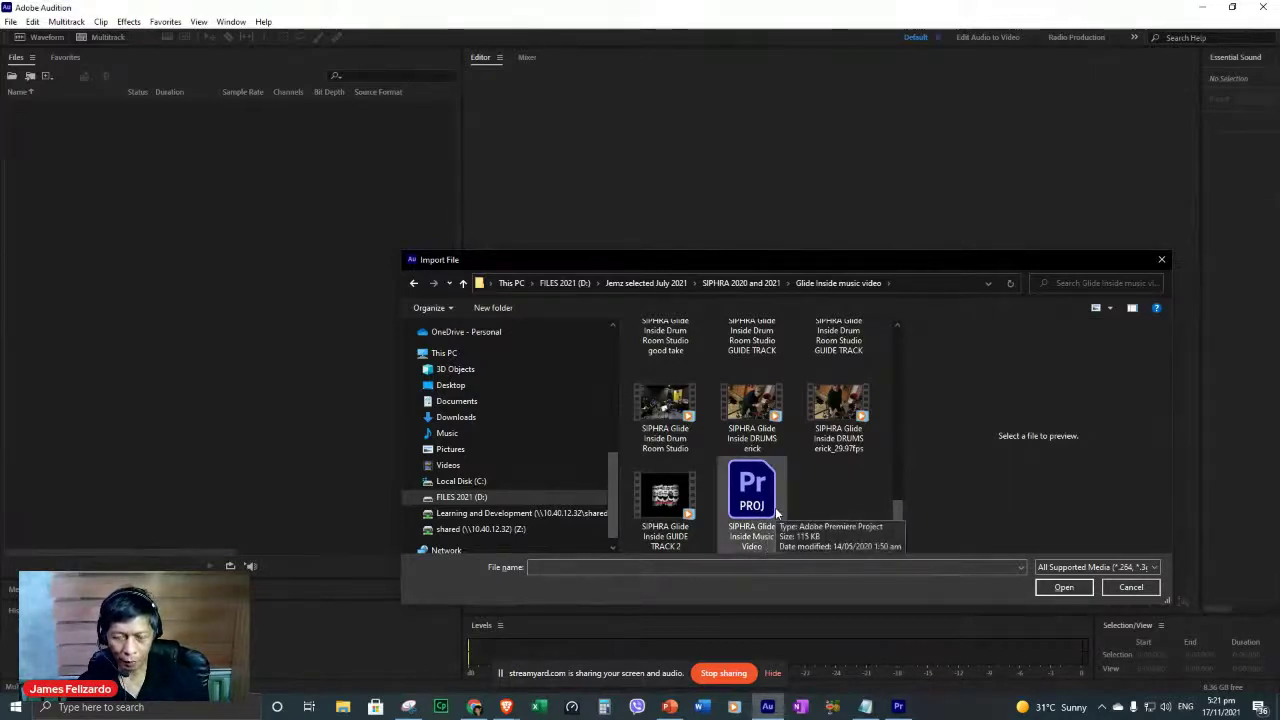
{"action": "scroll", "coordinate": [788, 501], "scroll_direction": "up", "scroll_amount": 5}
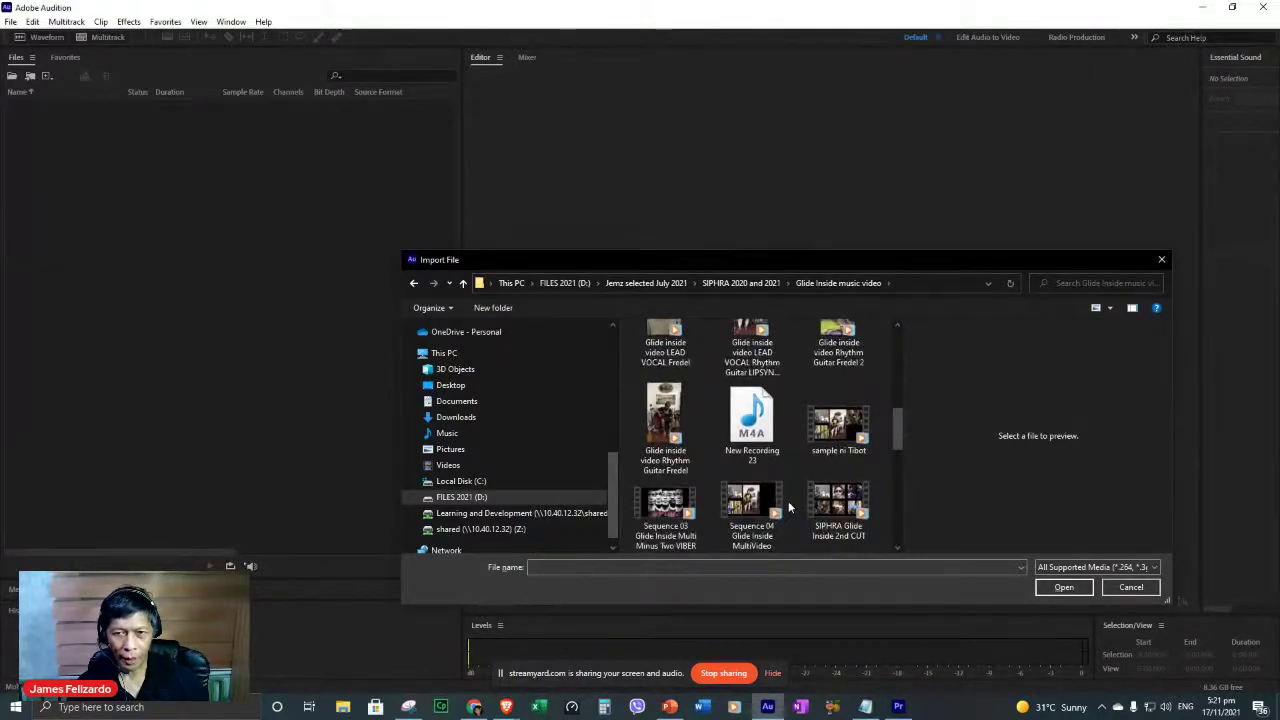
{"action": "scroll", "coordinate": [788, 501], "scroll_direction": "down", "scroll_amount": 3}
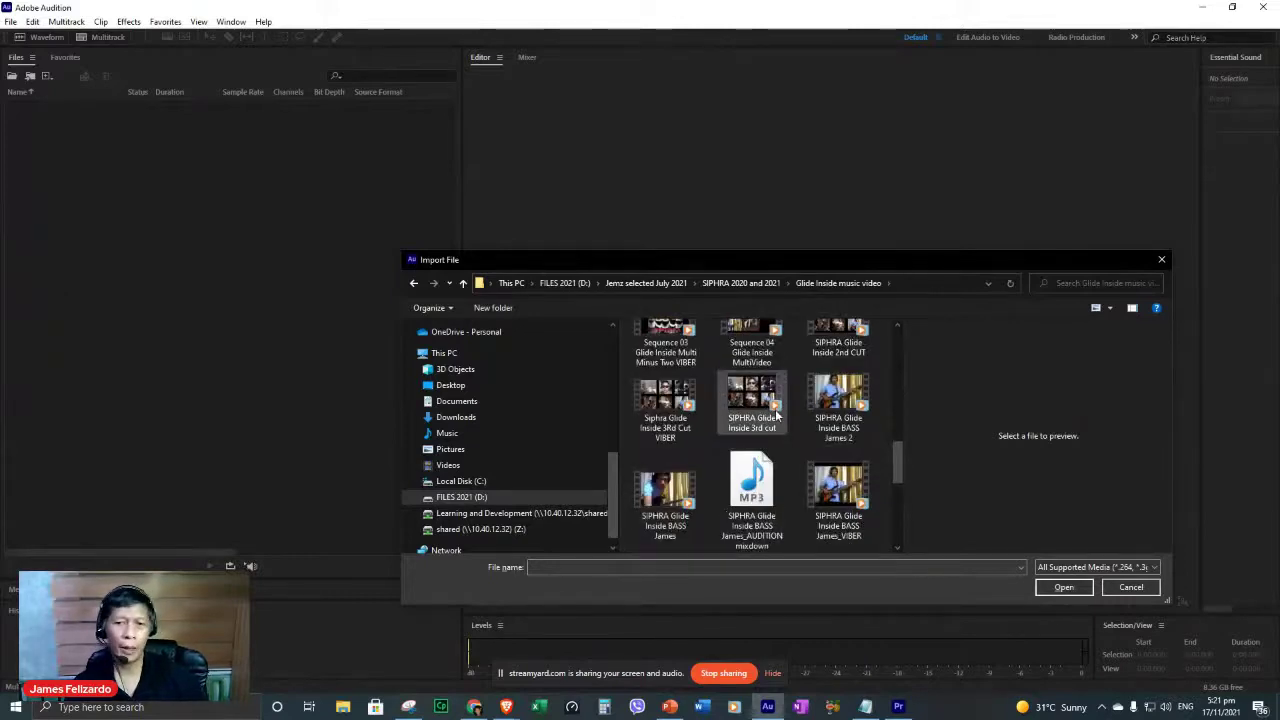
{"action": "scroll", "coordinate": [777, 465], "scroll_direction": "down", "scroll_amount": 3}
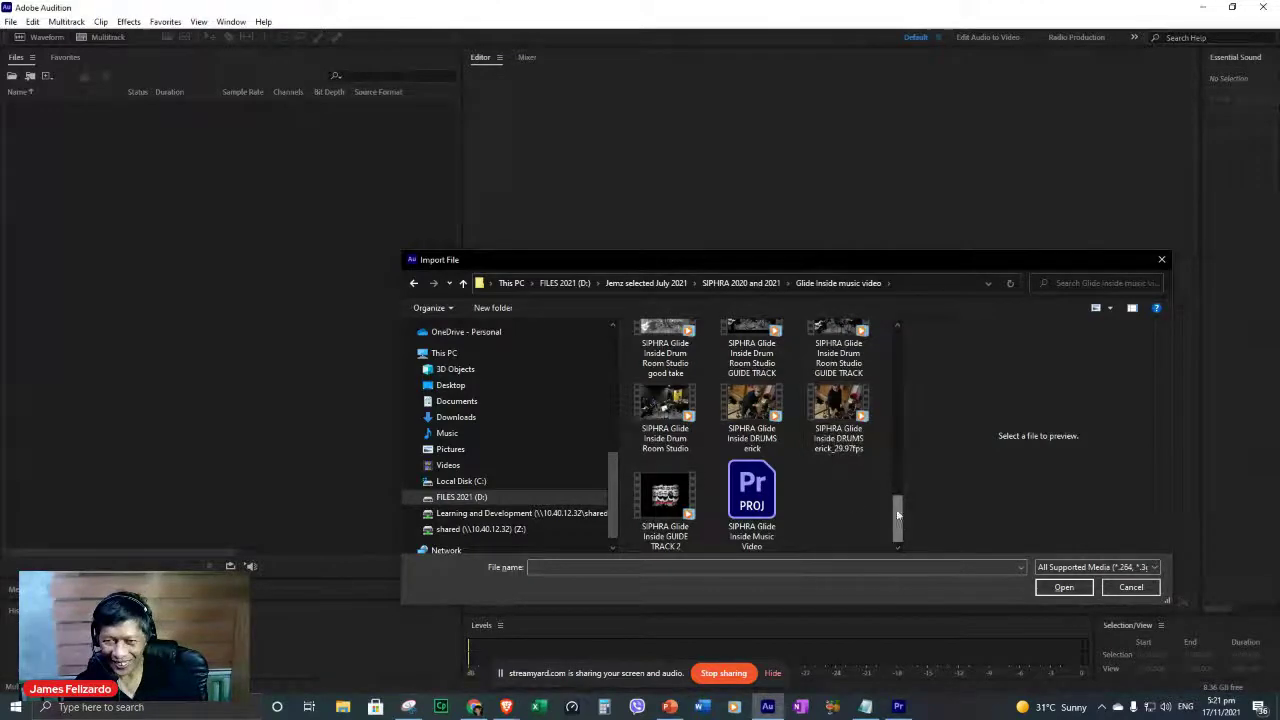
{"action": "mouse_move", "coordinate": [897, 518]}
{"action": "left_mouse_down"}
{"action": "mouse_move", "coordinate": [885, 375]}
{"action": "mouse_move", "coordinate": [898, 523]}
{"action": "left_mouse_up"}
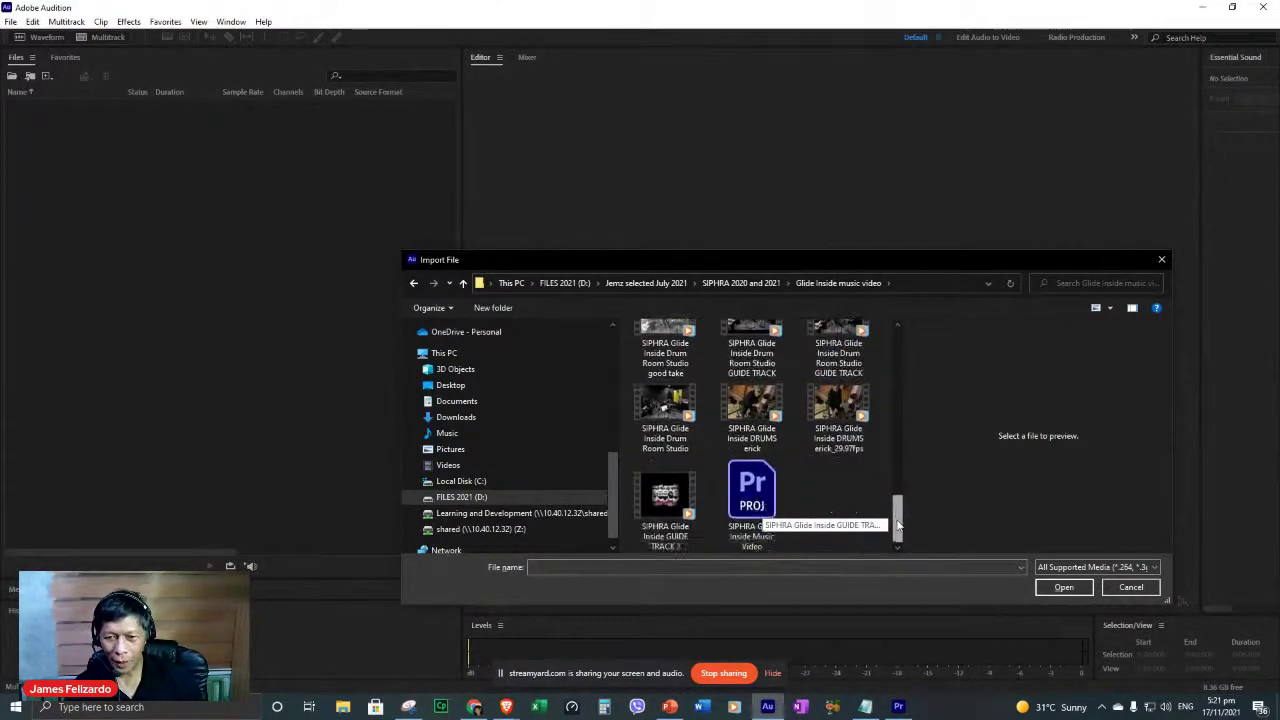
{"action": "left_click", "coordinate": [752, 490]}
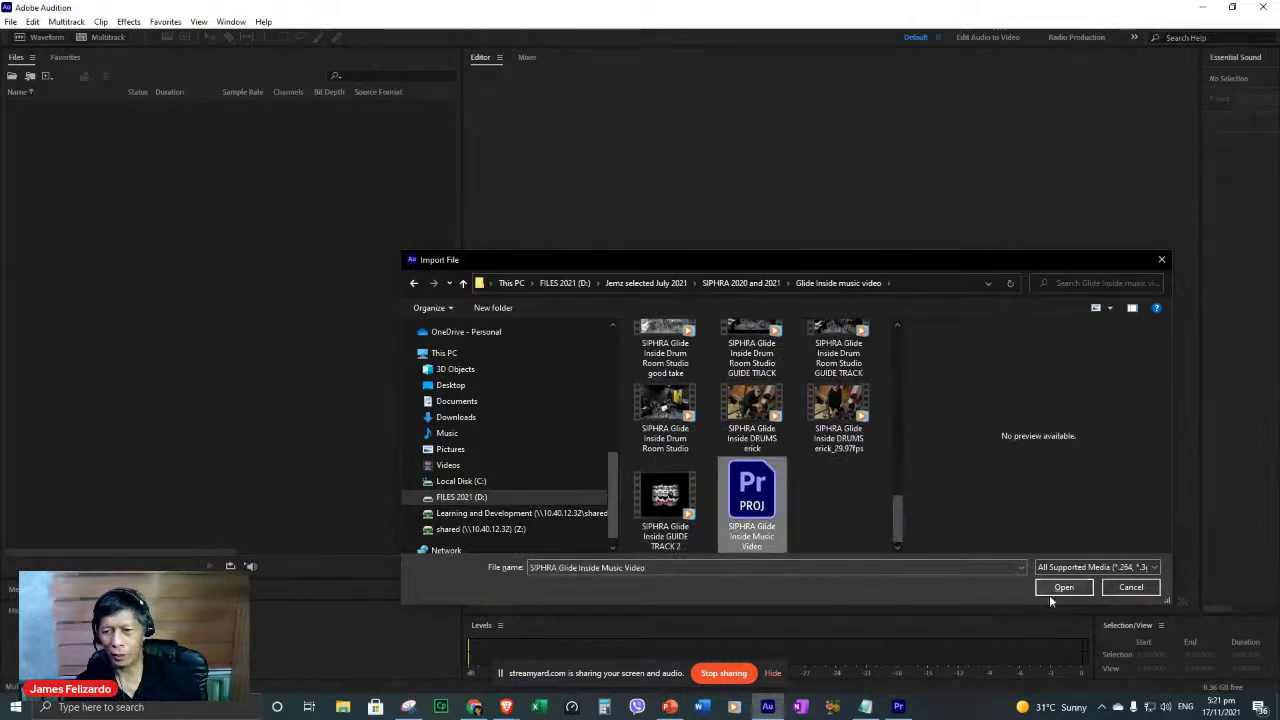
{"action": "left_click", "coordinate": [1049, 589]}
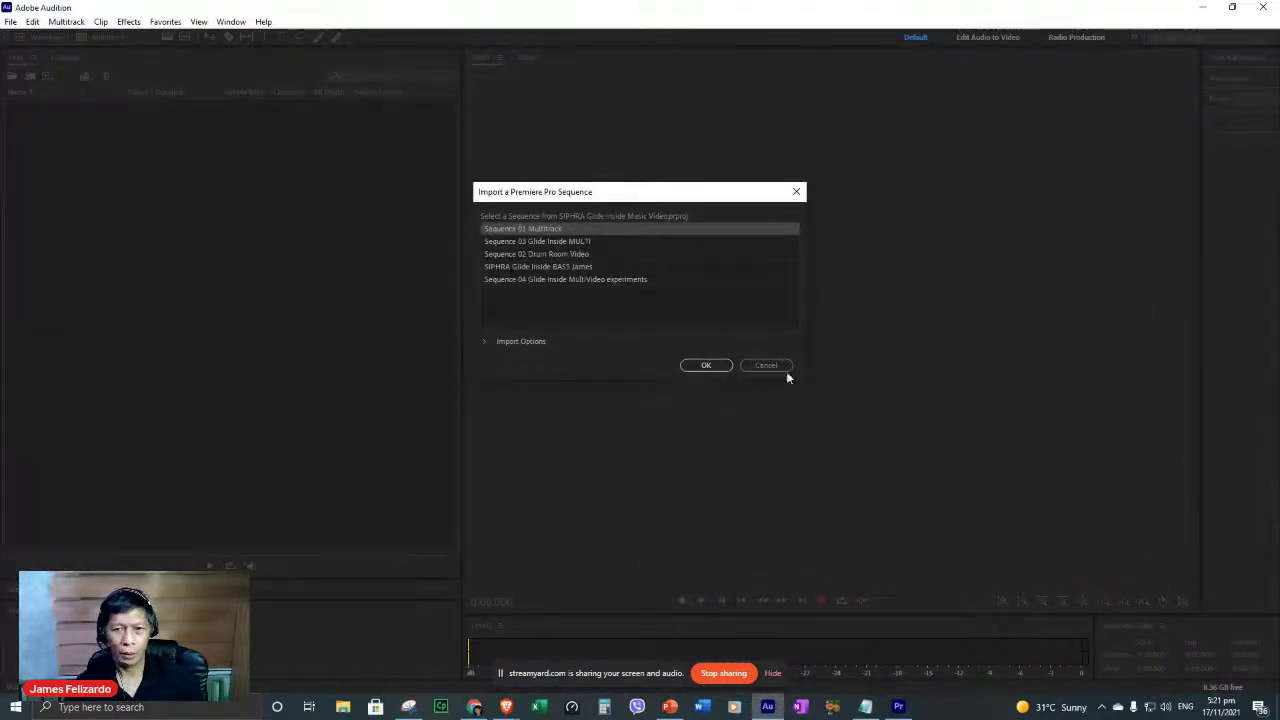
{"action": "left_click", "coordinate": [782, 368]}
Switch to Adobe Premiere Pro and start importing media into the Toy Story 3 segment project.
{"action": "left_click", "coordinate": [898, 706]}
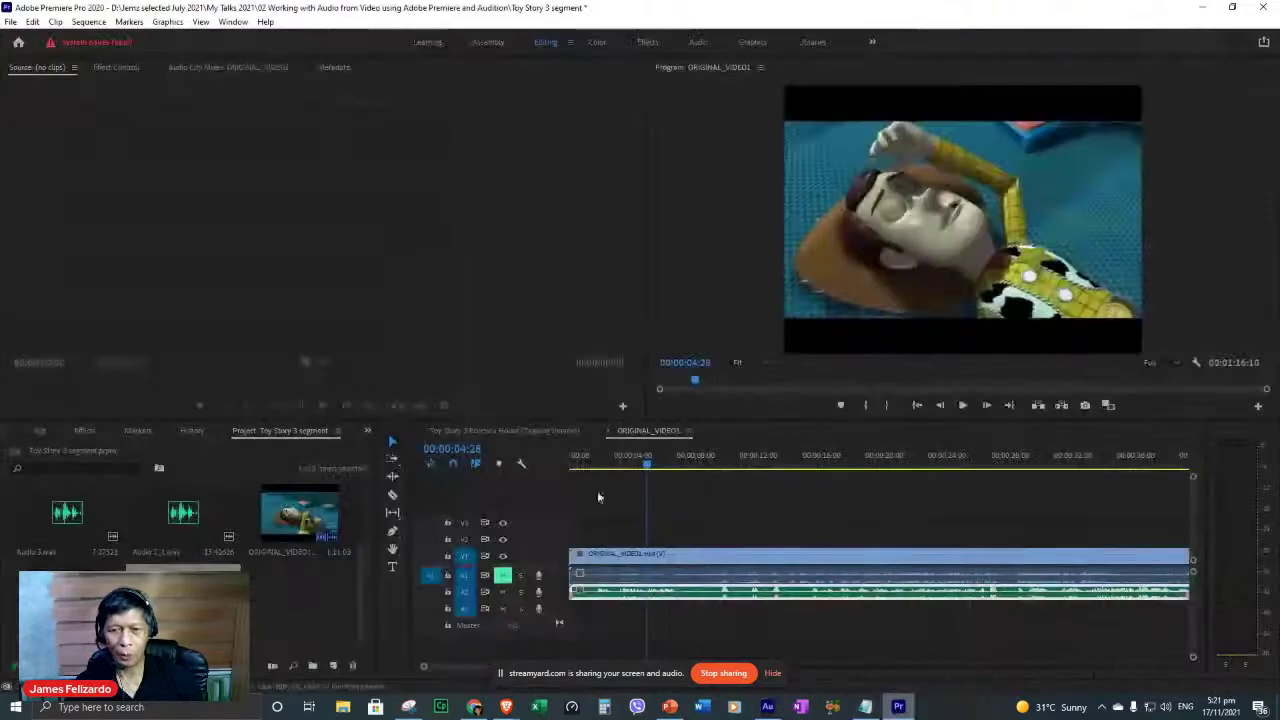
{"action": "left_click", "coordinate": [82, 185]}
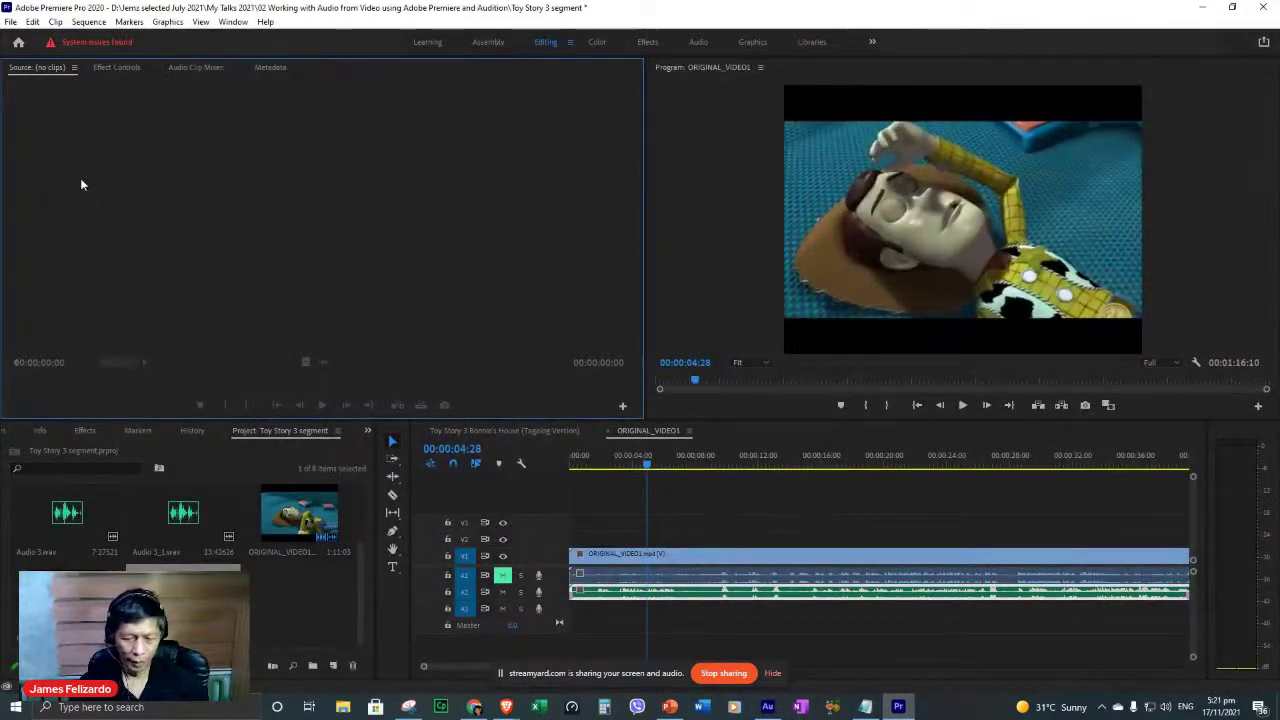
{"action": "key", "text": "ctrl+i"}
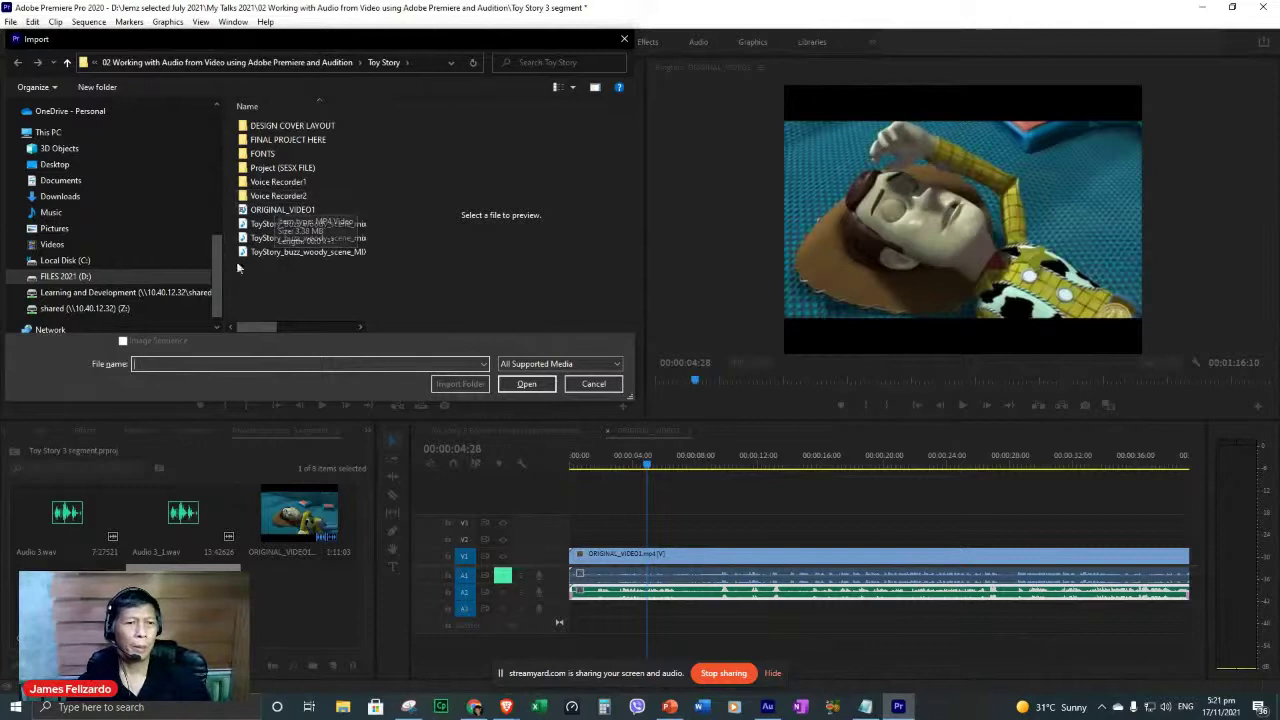
Browse the import dialog to the Glide Inside music video folder within SIPHRA 2020 and 2021.
{"action": "scroll", "coordinate": [211, 272], "scroll_direction": "up", "scroll_amount": 10}
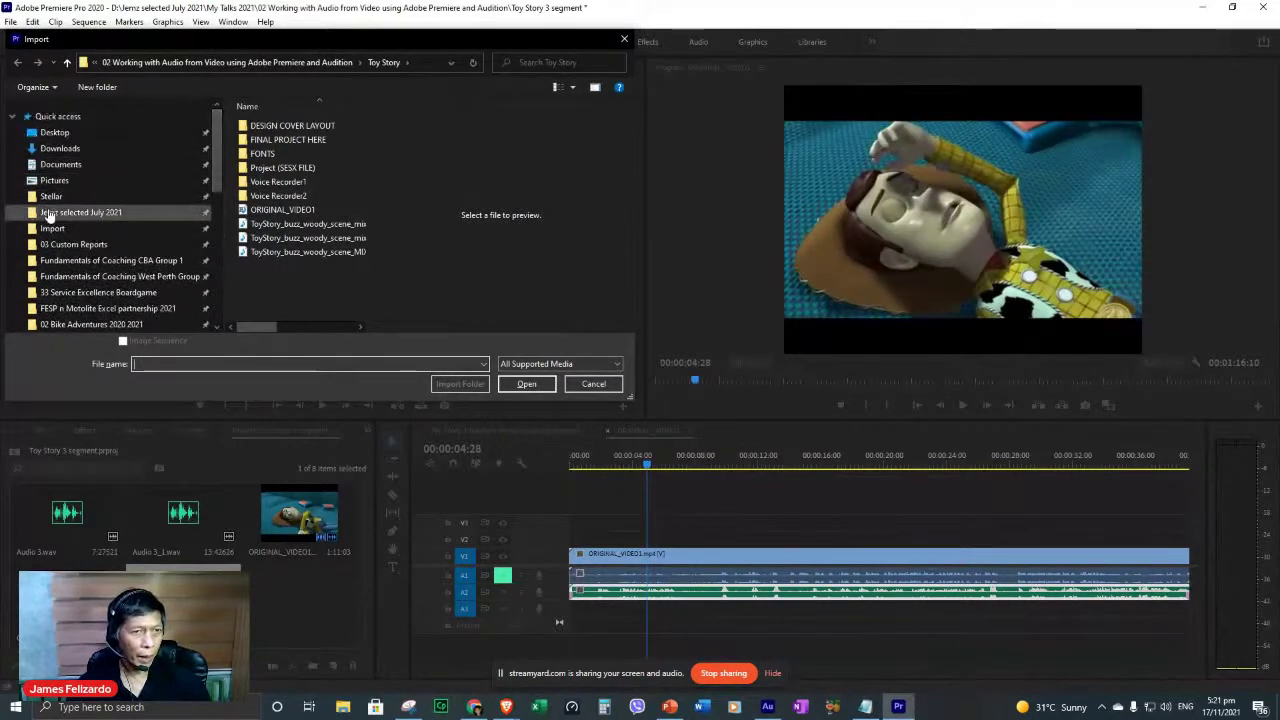
{"action": "left_click", "coordinate": [50, 212]}
{"action": "scroll", "coordinate": [327, 260], "scroll_direction": "down", "scroll_amount": 4}
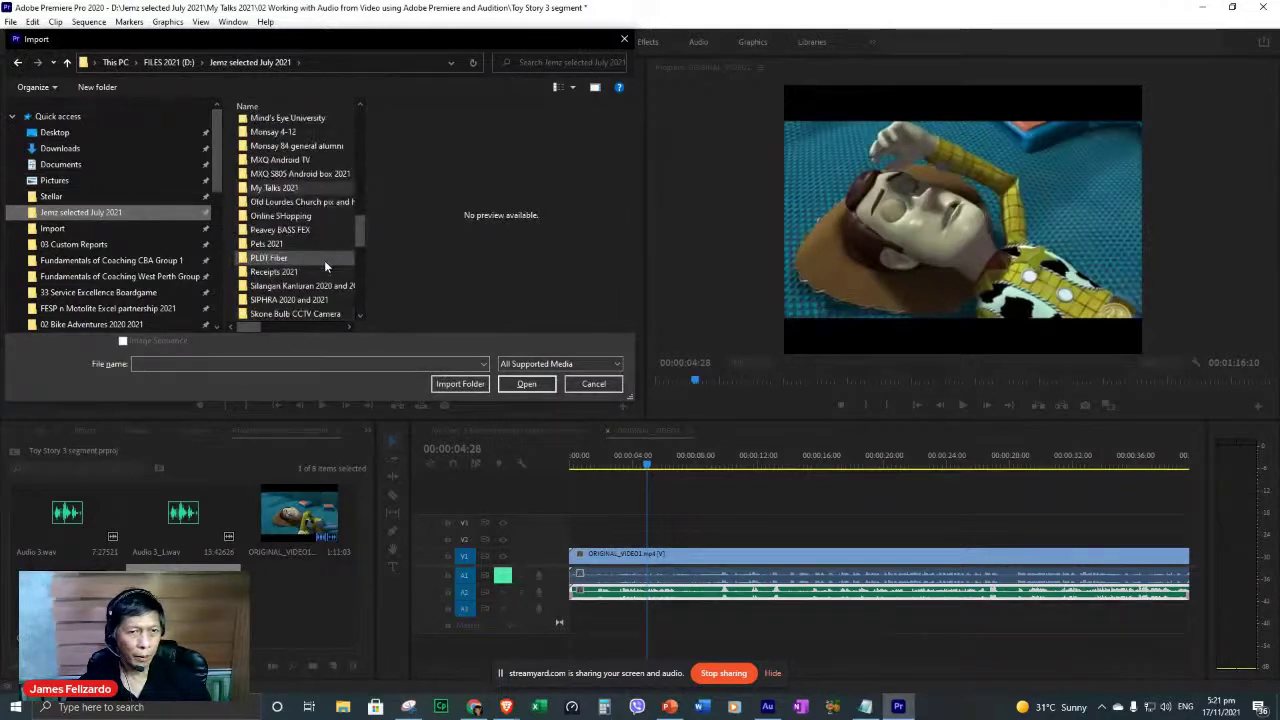
{"action": "double_click", "coordinate": [293, 259]}
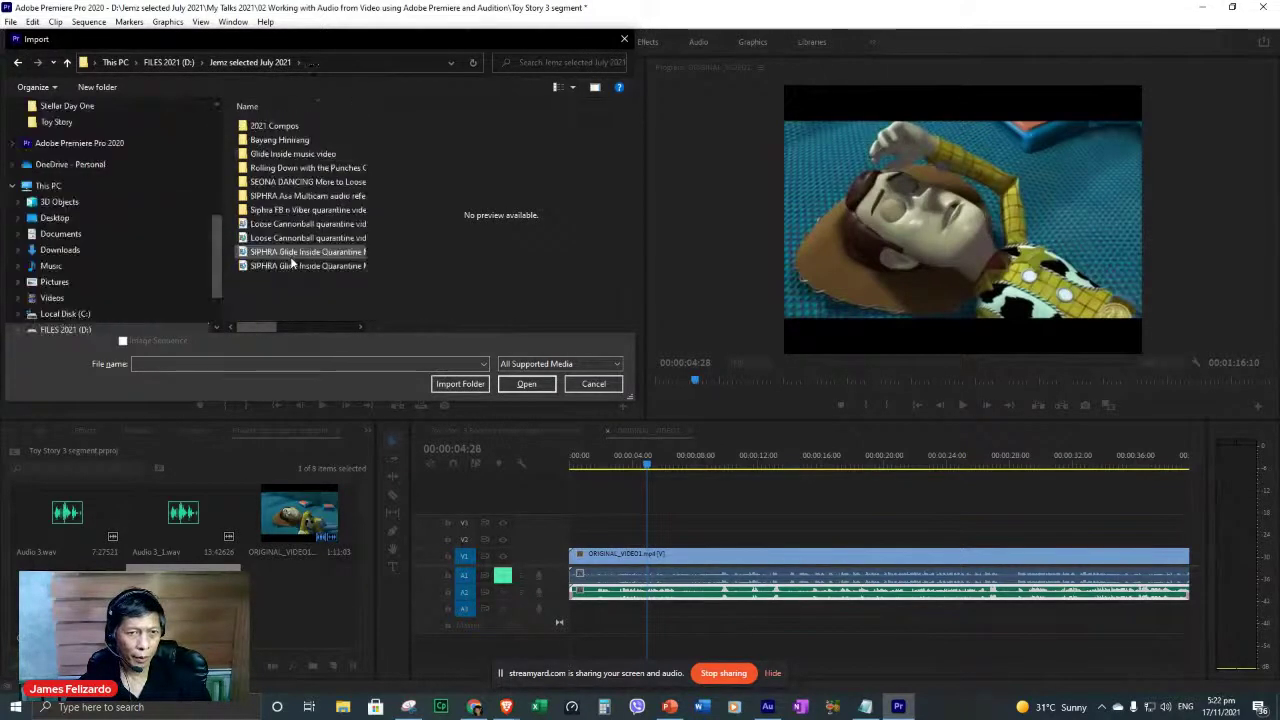
{"action": "left_click", "coordinate": [253, 157]}
{"action": "double_click", "coordinate": [253, 157]}
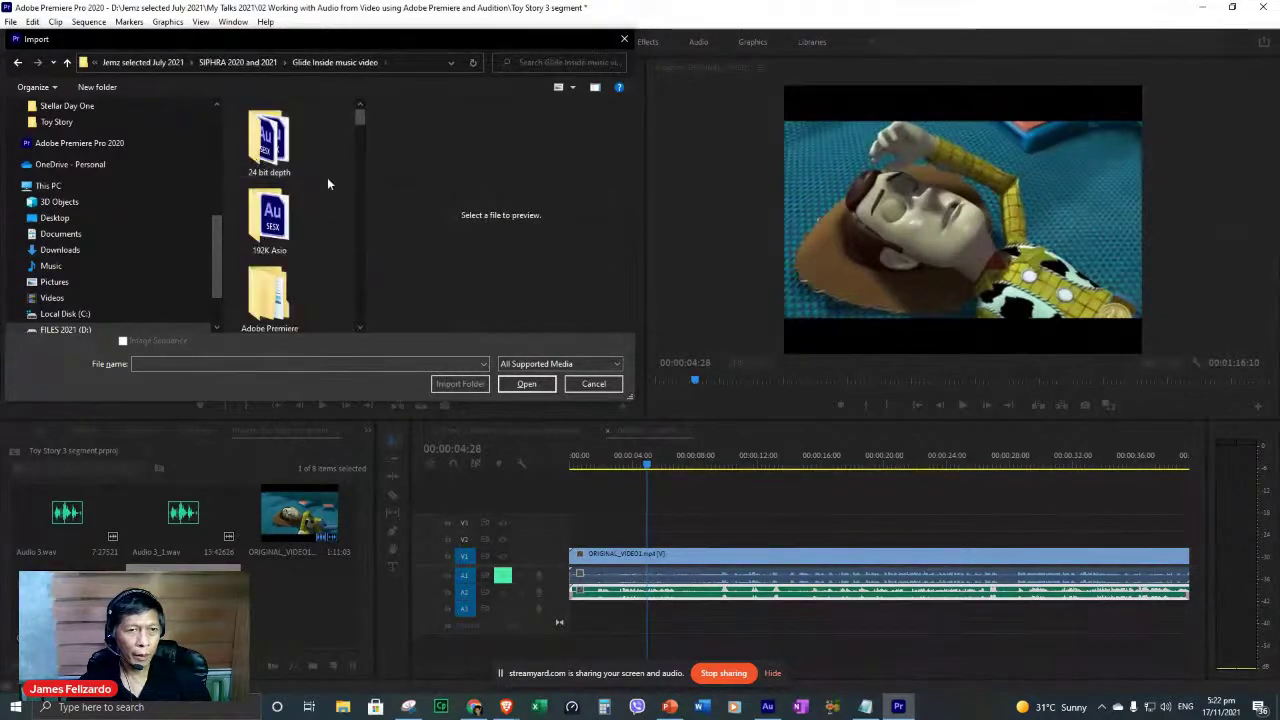
Try to import the entire SIPHRA Glide Inside Music Video project into the Toy Story 3 segment project.
{"action": "left_click_drag", "start_coordinate": [363, 120], "coordinate": [364, 320]}
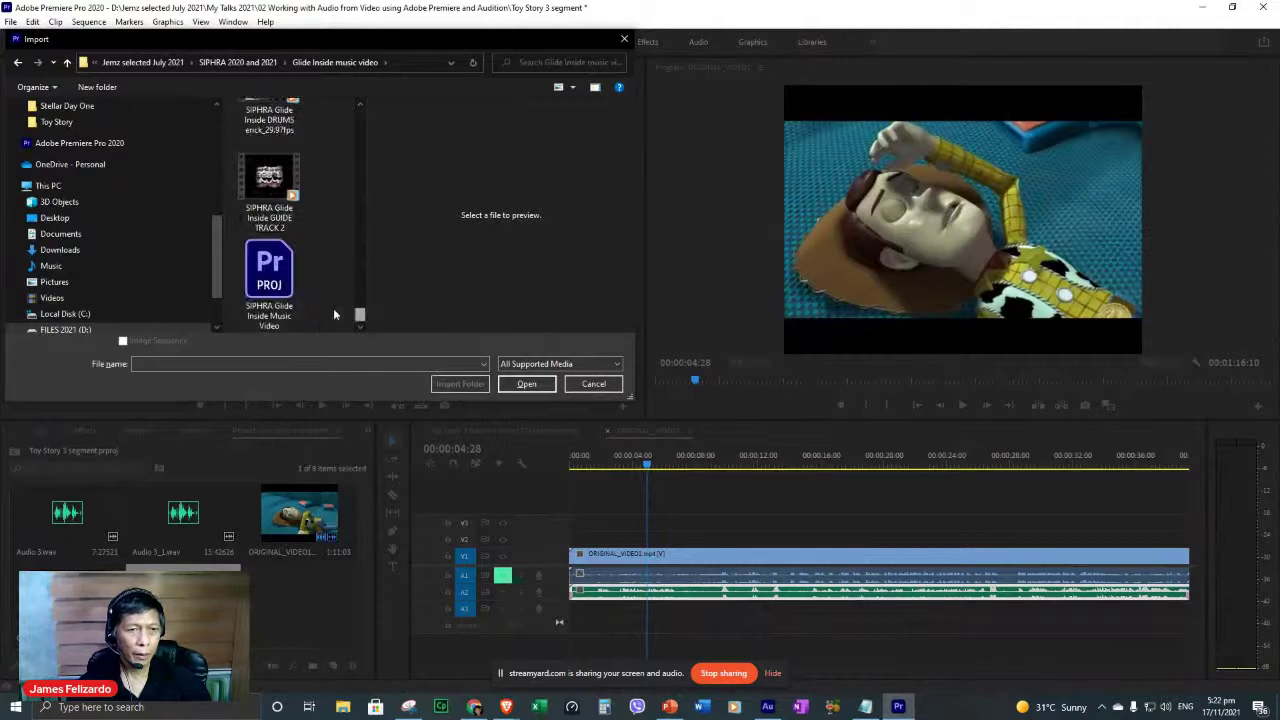
{"action": "left_click", "coordinate": [277, 299]}
{"action": "left_click", "coordinate": [527, 387]}
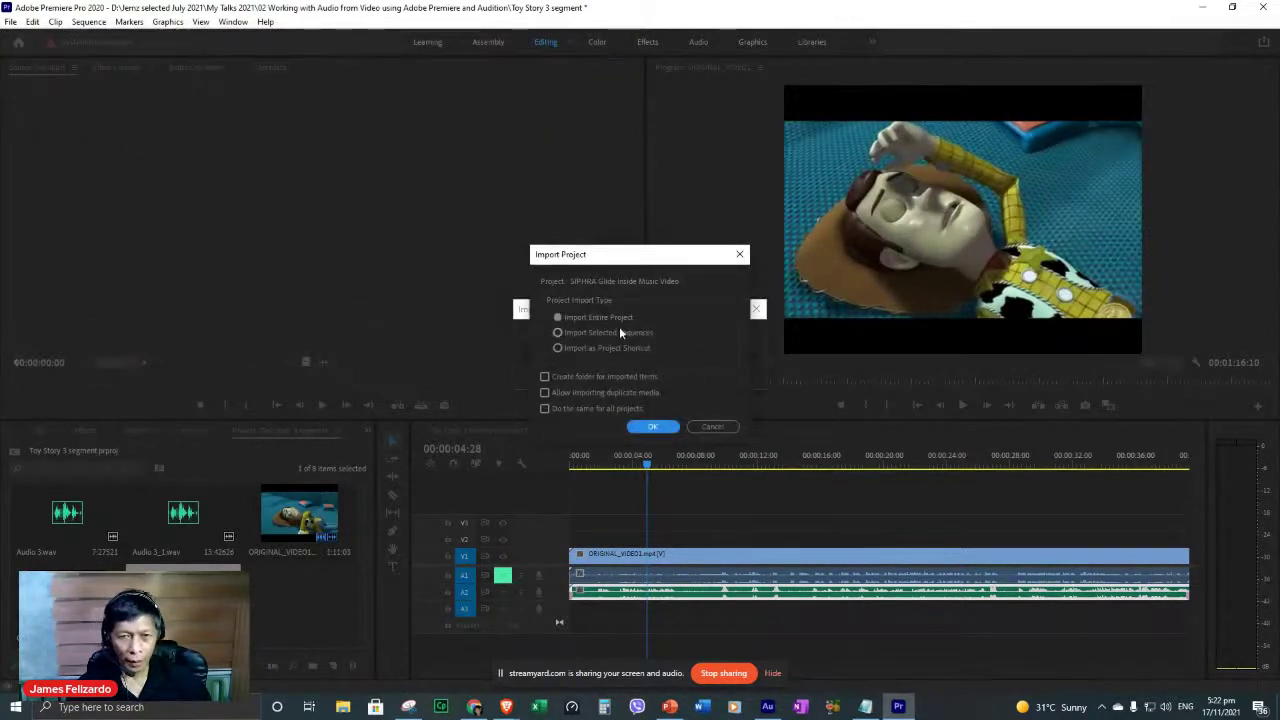
{"action": "left_click", "coordinate": [666, 428]}
Open the SIPHRA Glide Inside Music Video project directly and convert it as SIPHRA Glide Inside Music Video_1.
{"action": "left_click", "coordinate": [10, 21]}
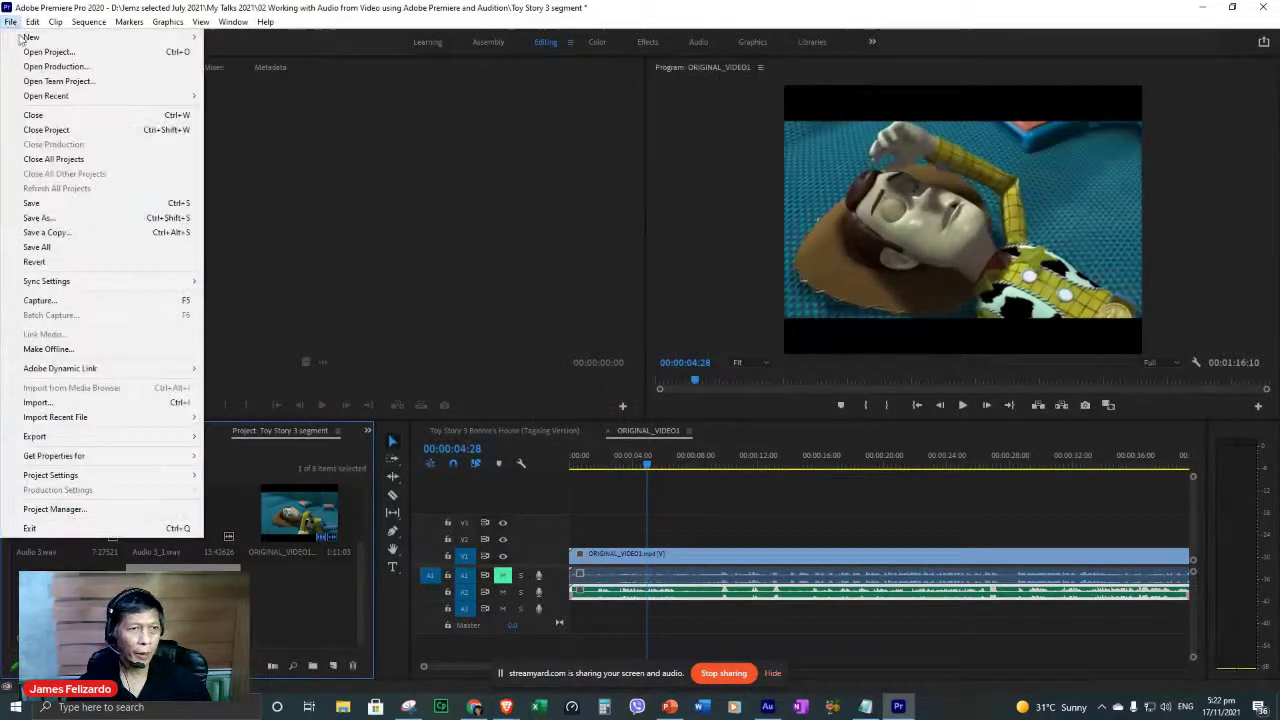
{"action": "left_click", "coordinate": [40, 53]}
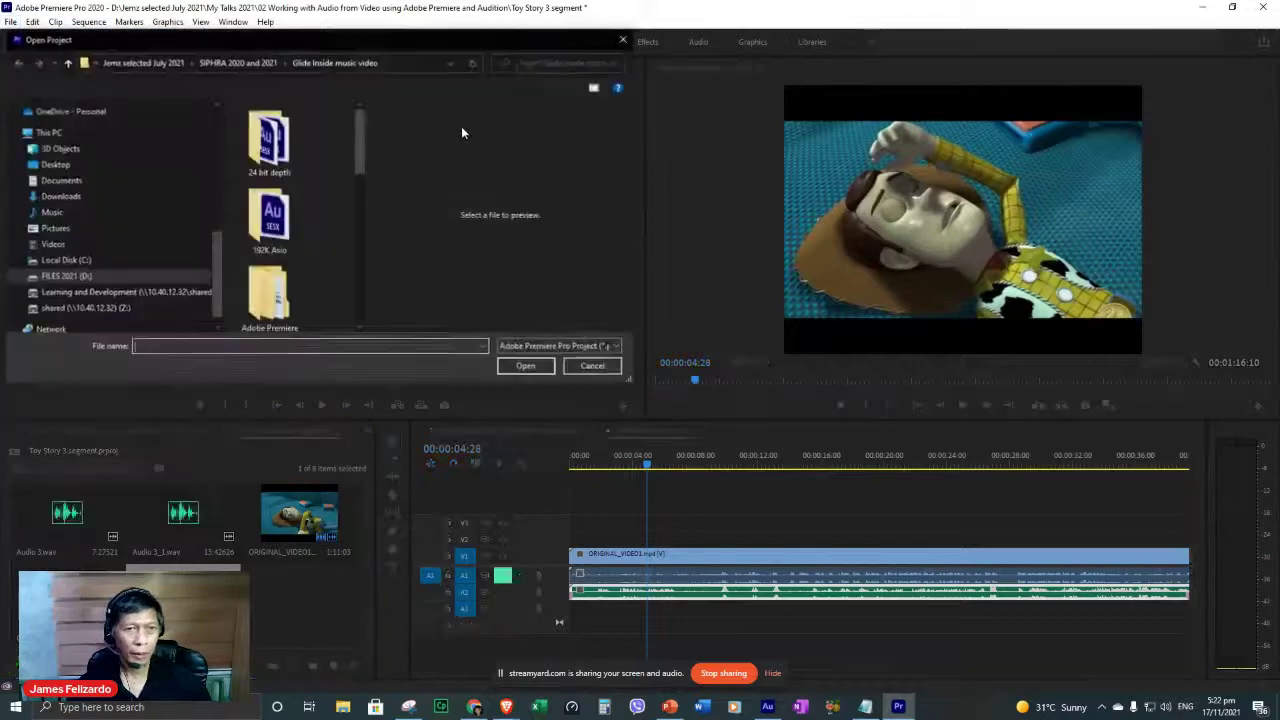
{"action": "left_click_drag", "start_coordinate": [362, 158], "coordinate": [362, 300]}
{"action": "left_click", "coordinate": [269, 275]}
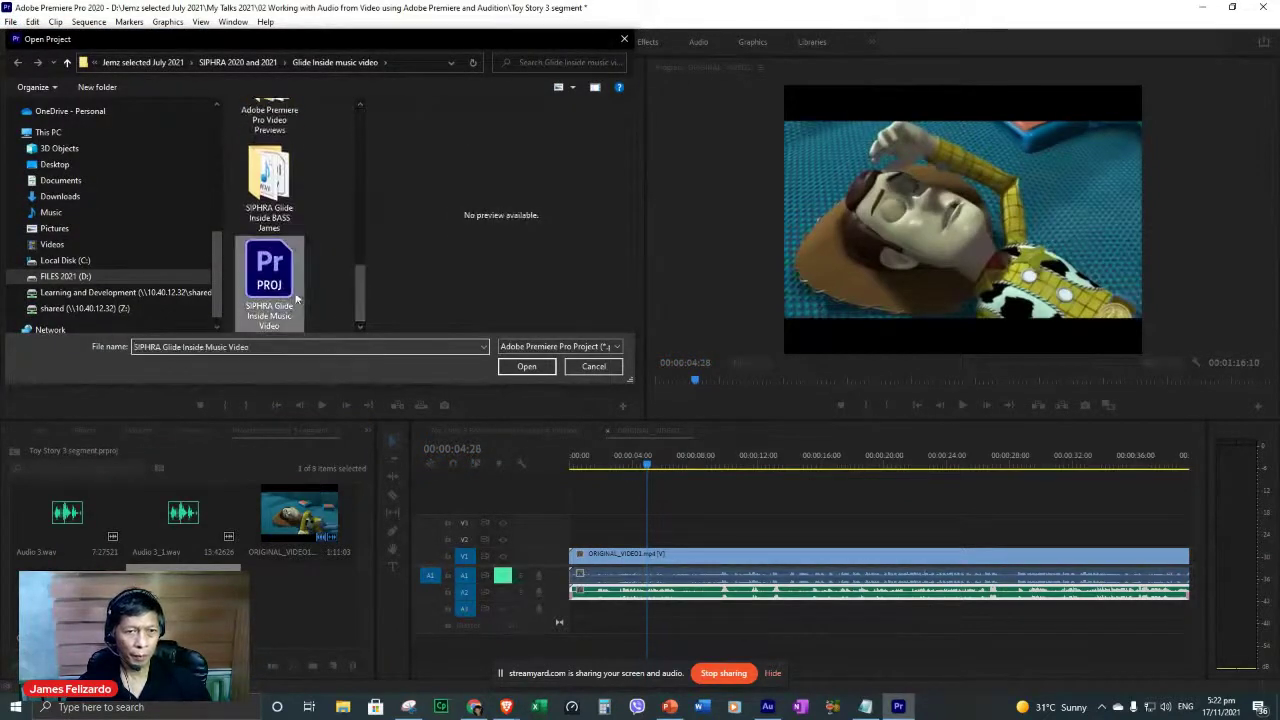
{"action": "left_click", "coordinate": [534, 366]}
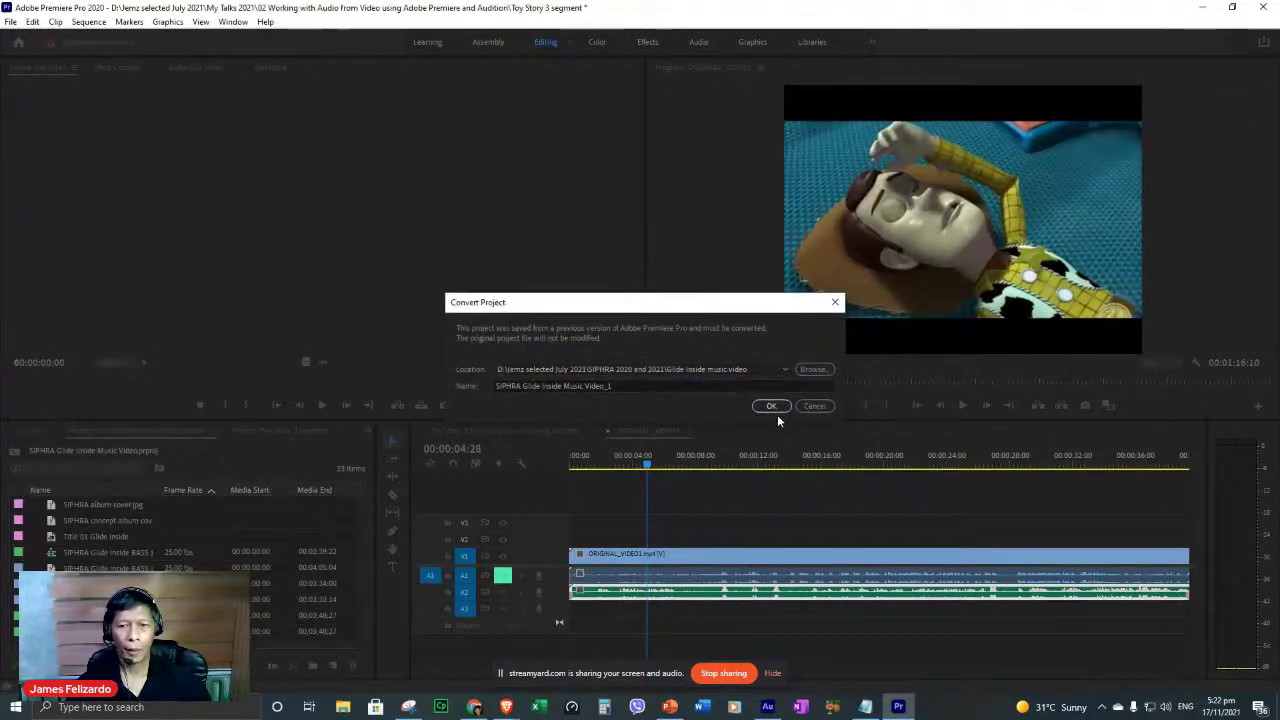
{"action": "left_click", "coordinate": [771, 407]}
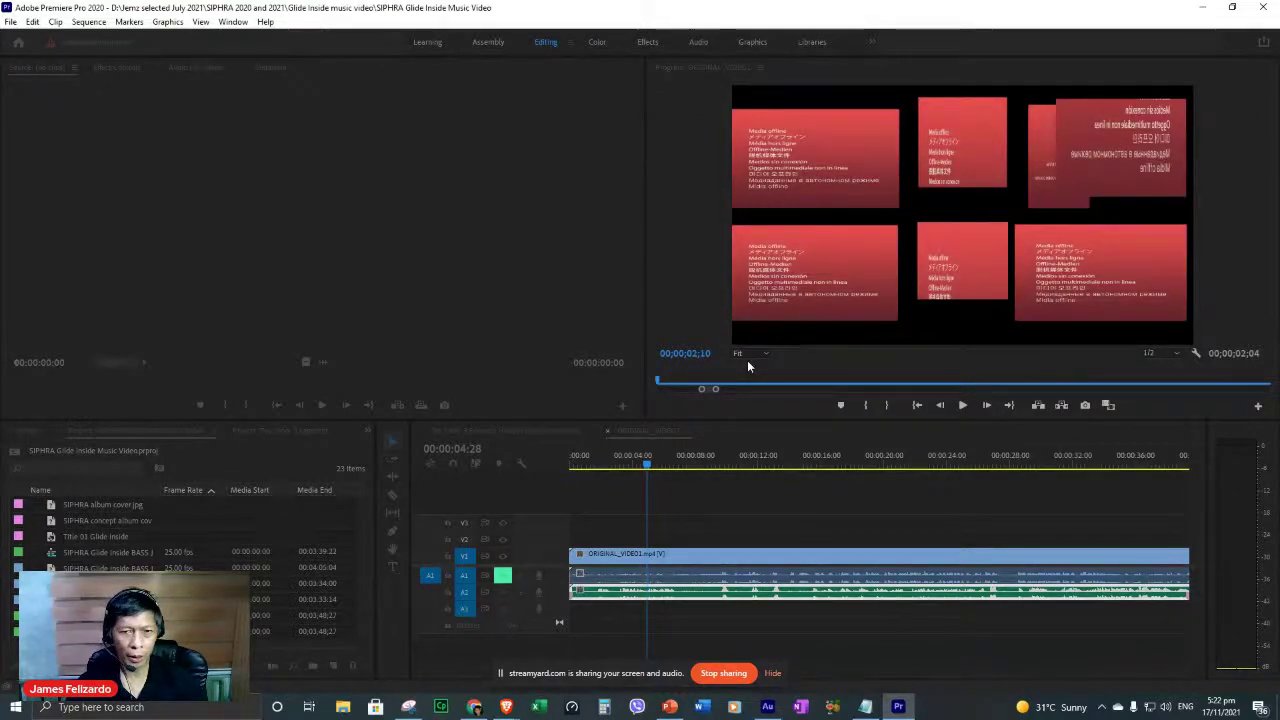
Look through the project's video previews folder and the Glide Inside music video folder for the missing rendered preview file.
{"action": "left_click", "coordinate": [710, 468]}
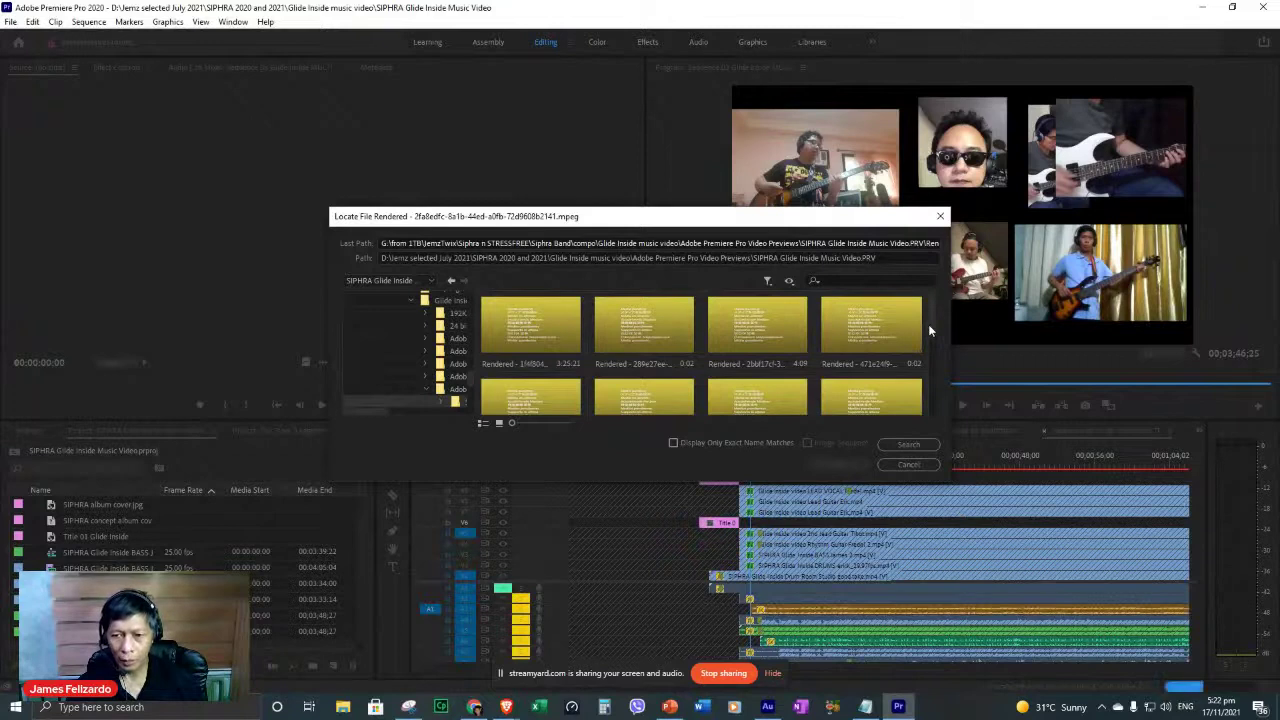
{"action": "scroll", "coordinate": [928, 324], "scroll_direction": "down", "scroll_amount": 3}
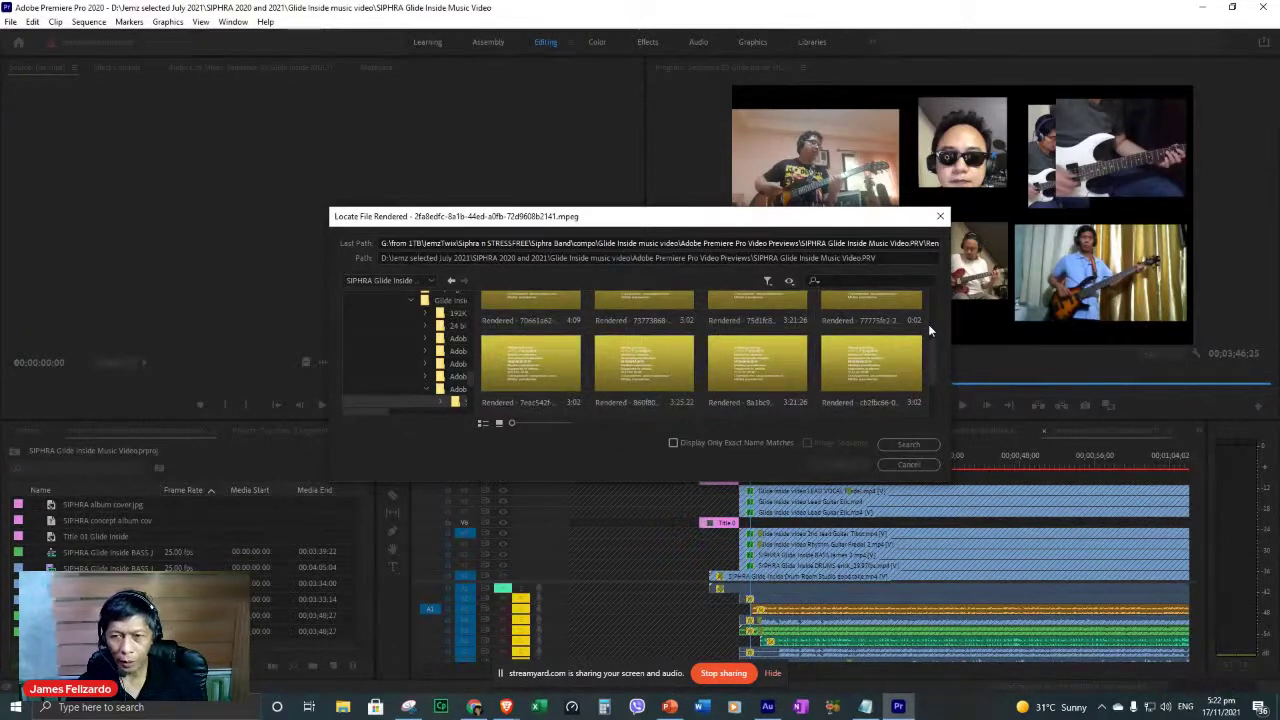
{"action": "left_click_drag", "start_coordinate": [931, 356], "coordinate": [930, 385]}
{"action": "scroll", "coordinate": [930, 385], "scroll_direction": "down", "scroll_amount": 2}
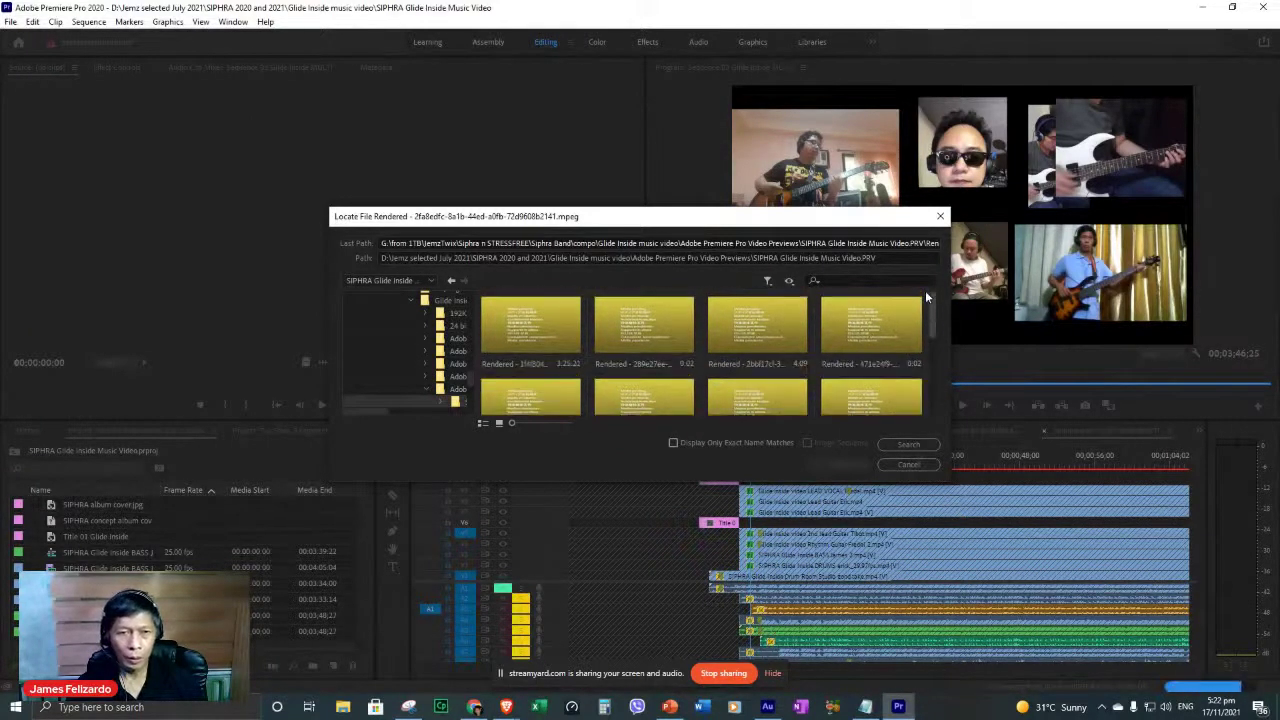
{"action": "left_click", "coordinate": [441, 304]}
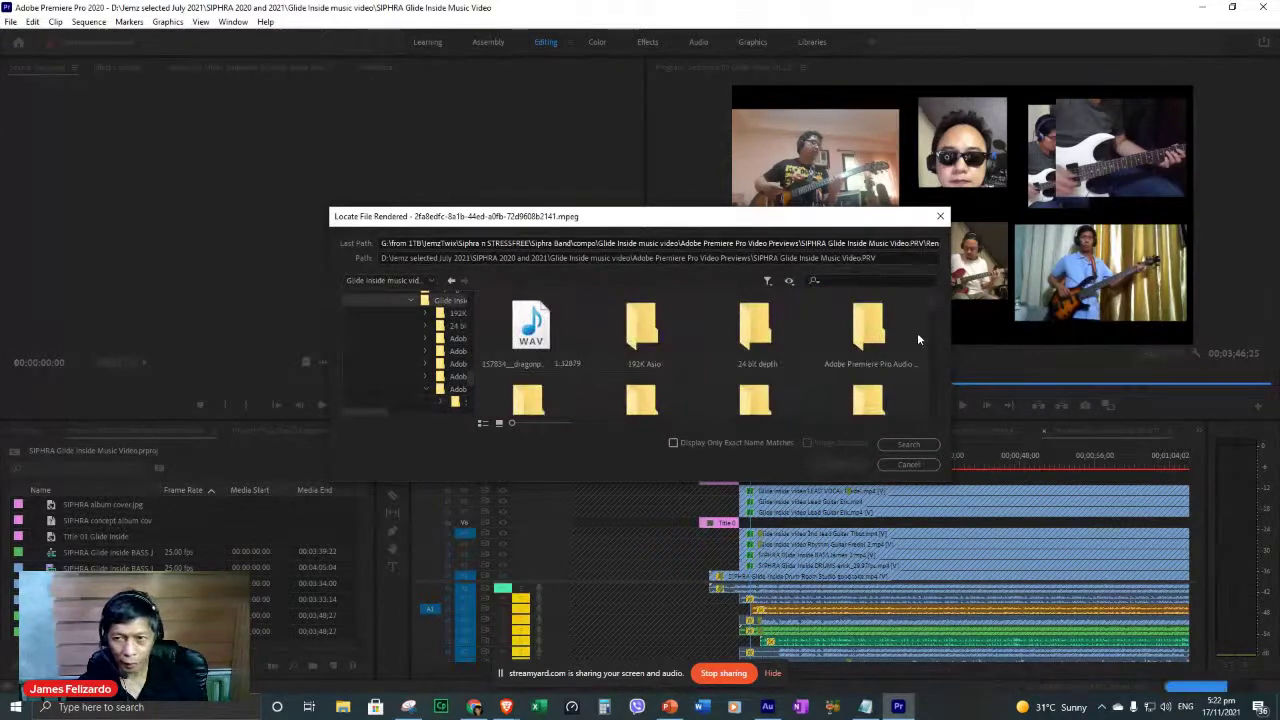
{"action": "scroll", "coordinate": [930, 310], "scroll_direction": "down", "scroll_amount": 3}
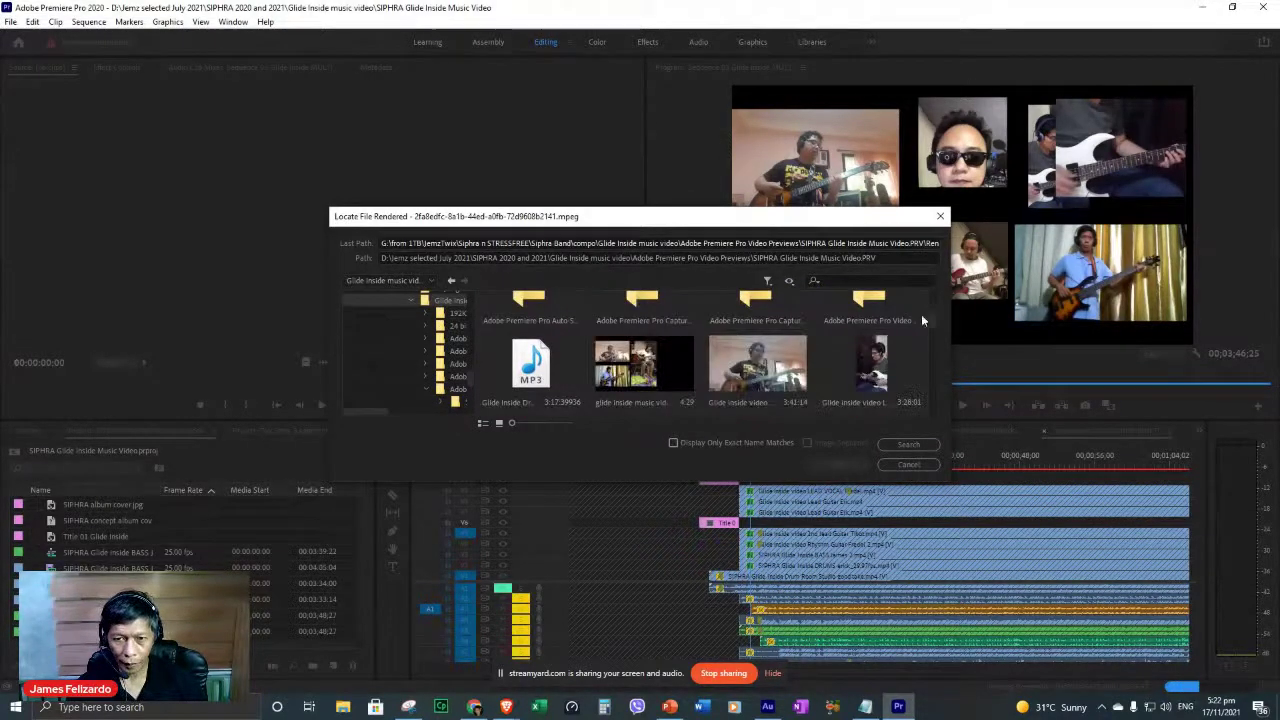
Limit the file list to exact name matches and search for the missing preview from the SIPHRA Glide Inside Music Video.PRV folder.
{"action": "left_click", "coordinate": [674, 443]}
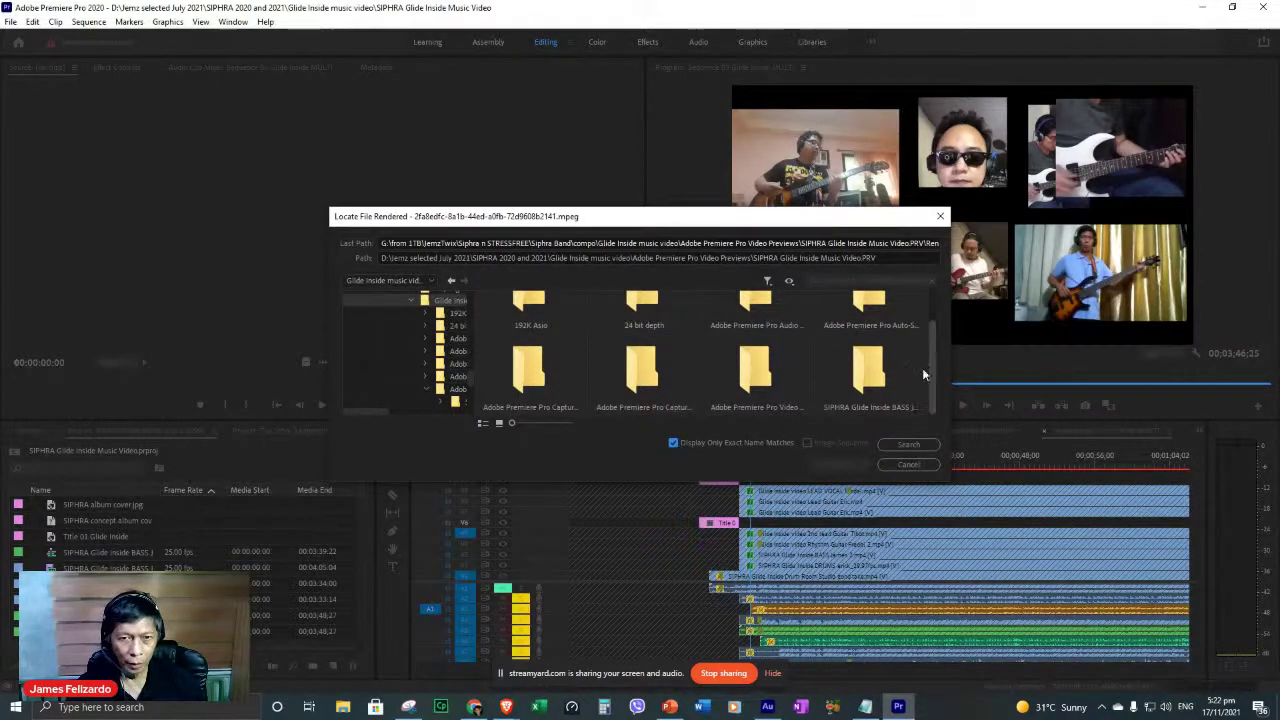
{"action": "scroll", "coordinate": [927, 321], "scroll_direction": "down", "scroll_amount": 1}
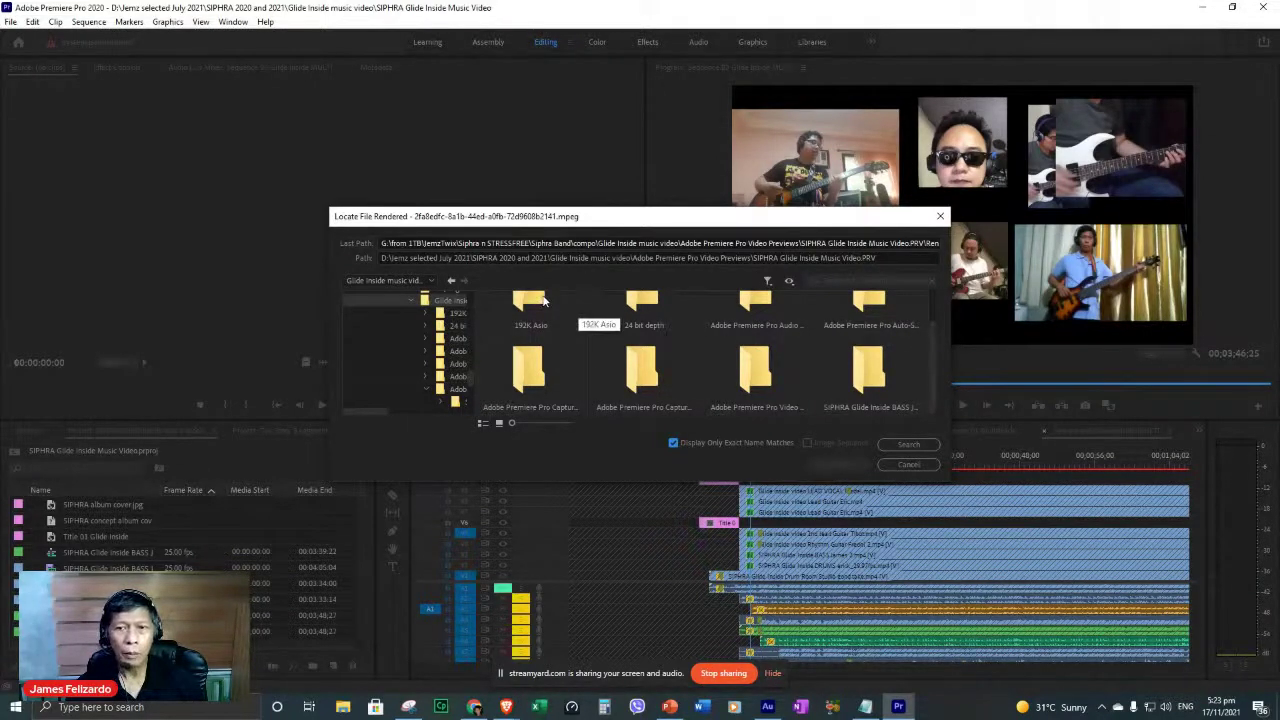
{"action": "left_click", "coordinate": [790, 258]}
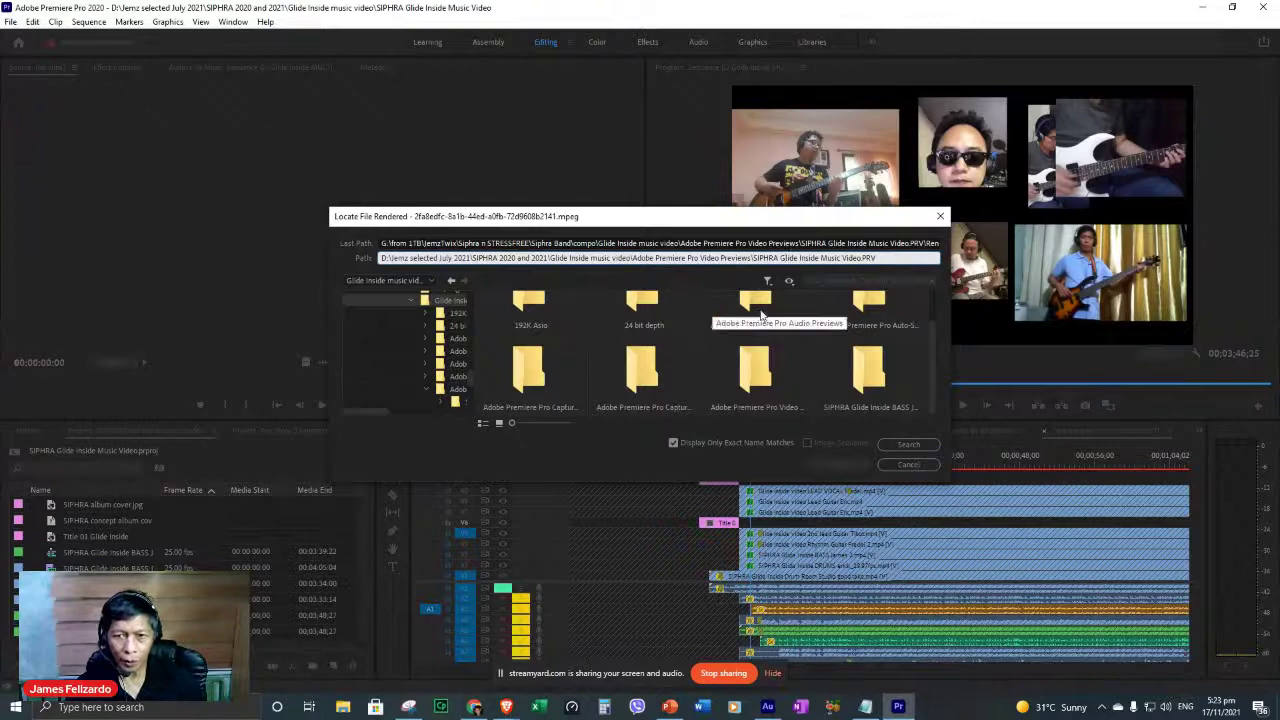
{"action": "key", "text": "Return"}
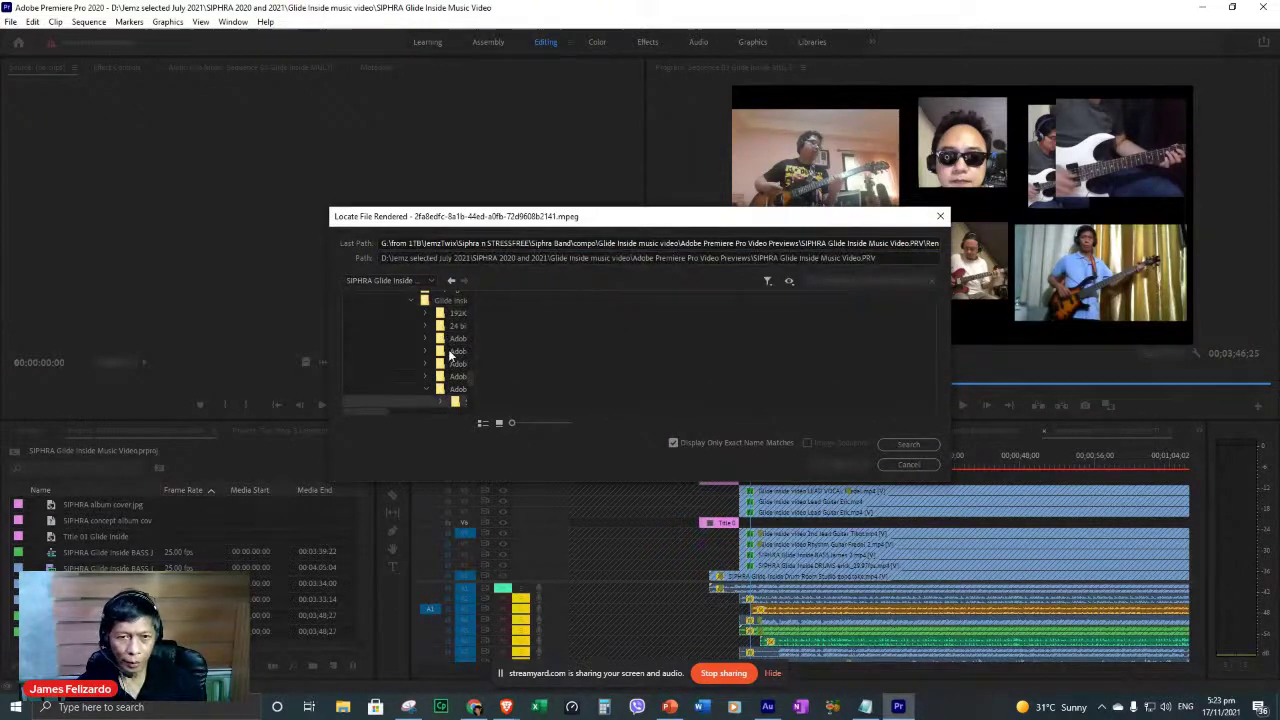
{"action": "left_click_drag", "start_coordinate": [476, 364], "coordinate": [727, 363]}
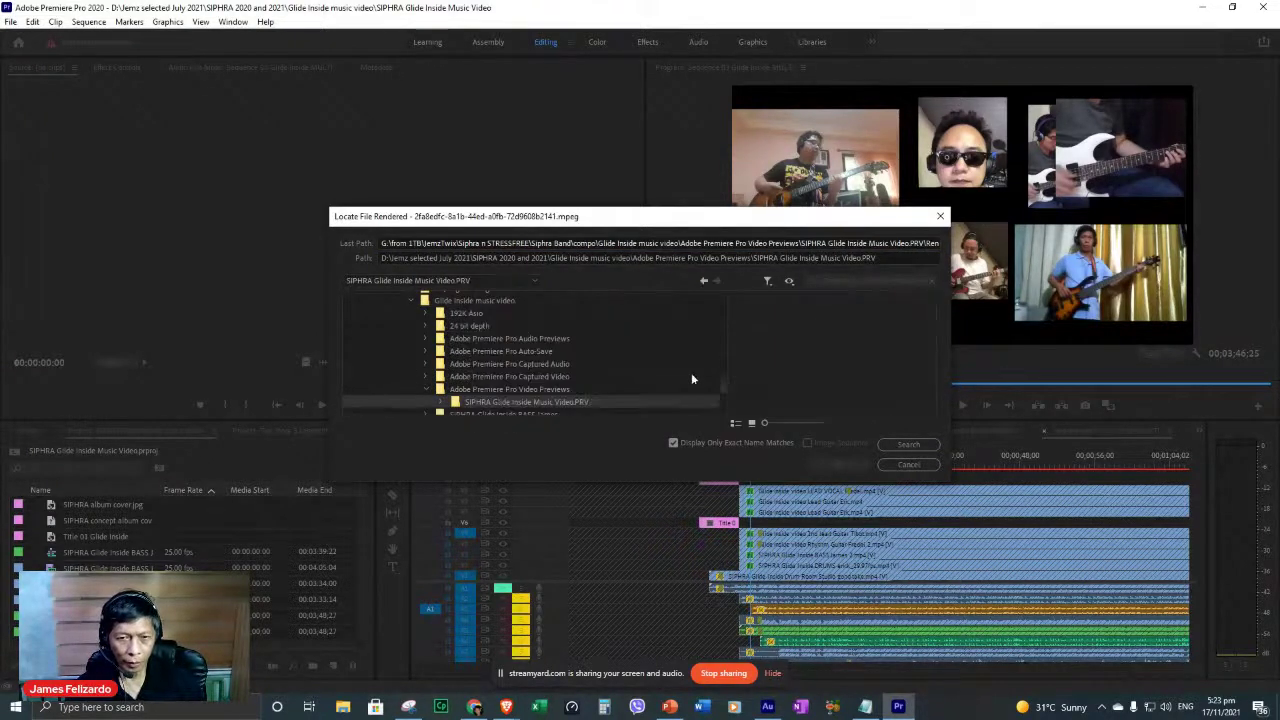
{"action": "left_click", "coordinate": [540, 390]}
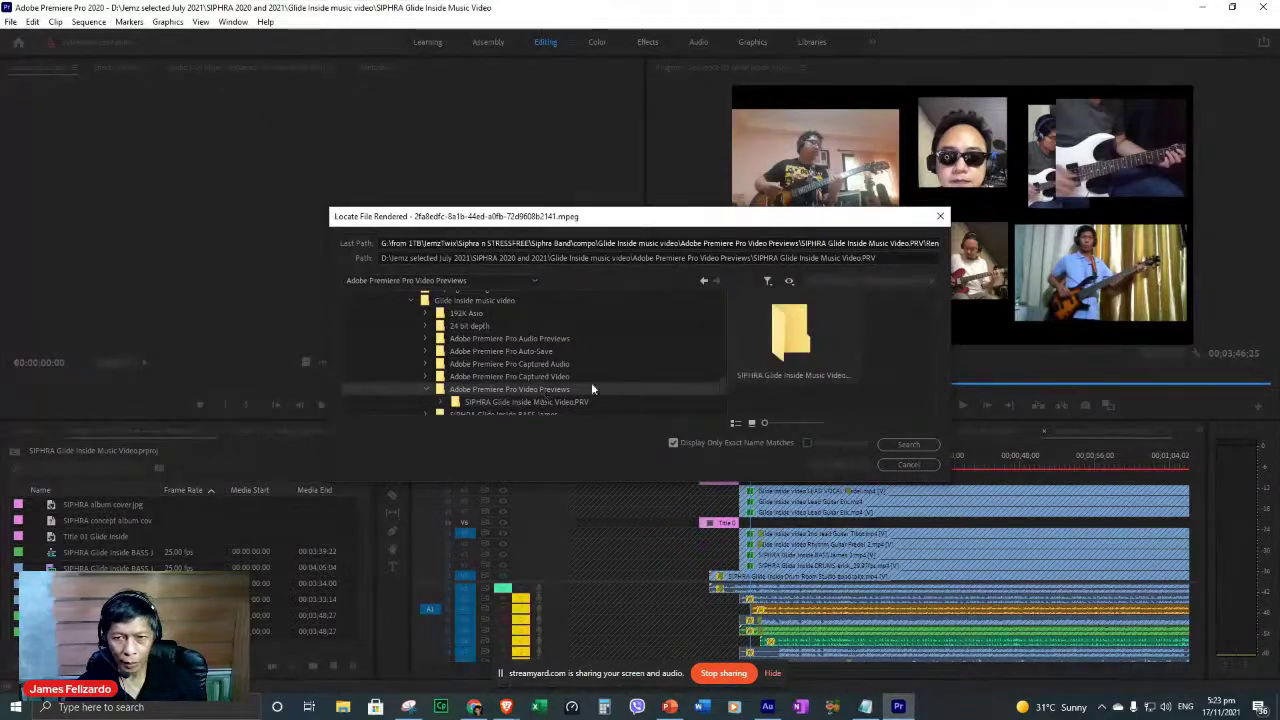
{"action": "double_click", "coordinate": [800, 344]}
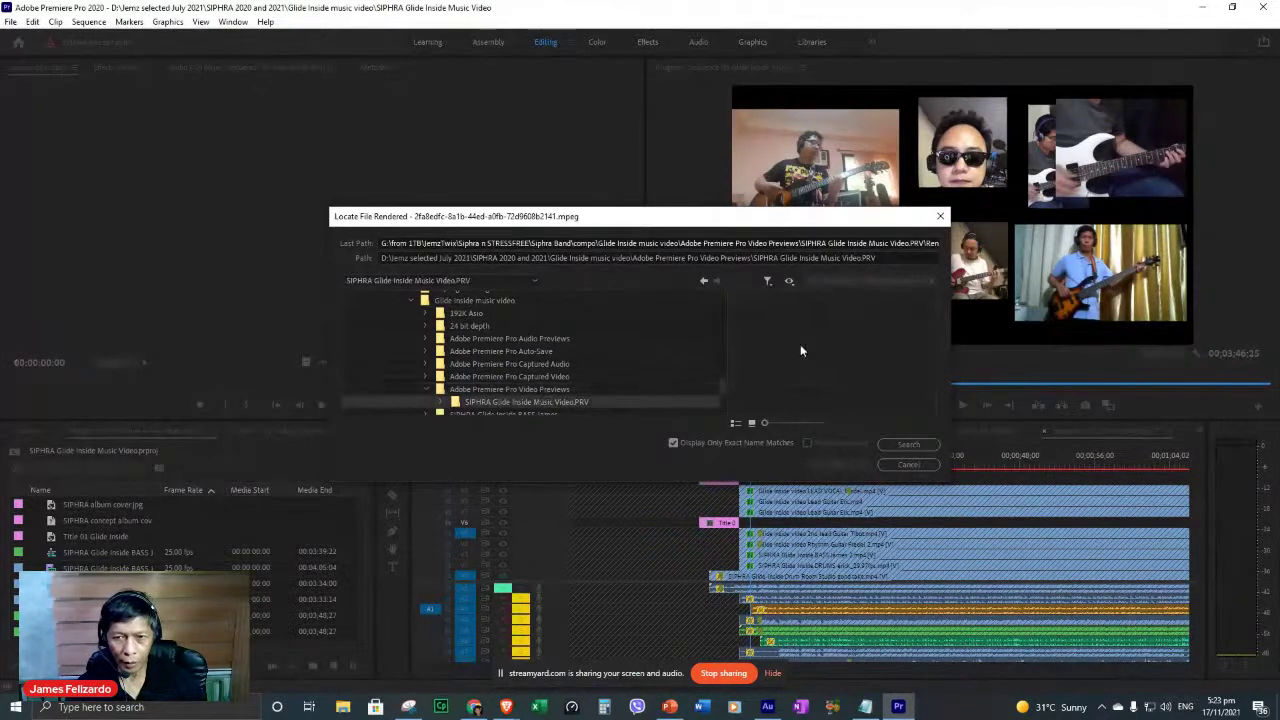
{"action": "left_click", "coordinate": [910, 446]}
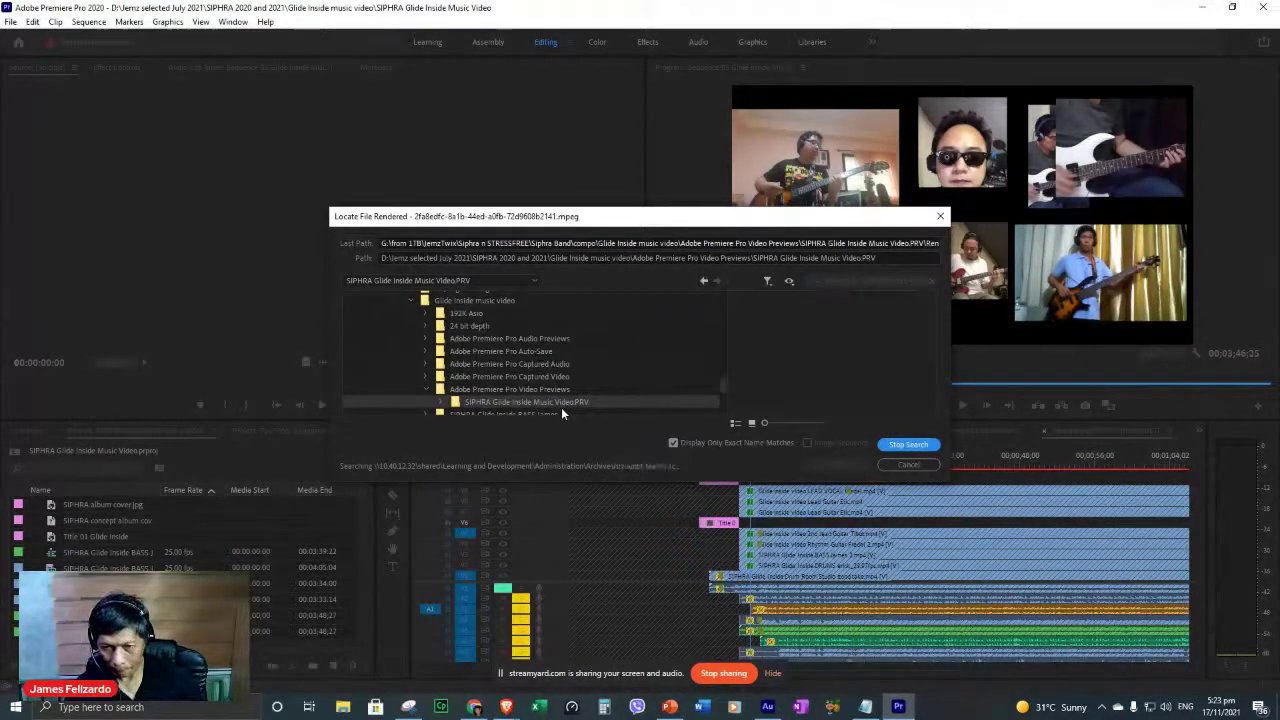
Recheck the Glide Inside music video folder under SIPHRA 2020 and 2021, then give up locating and skip the missing preview files.
{"action": "left_click", "coordinate": [534, 281]}
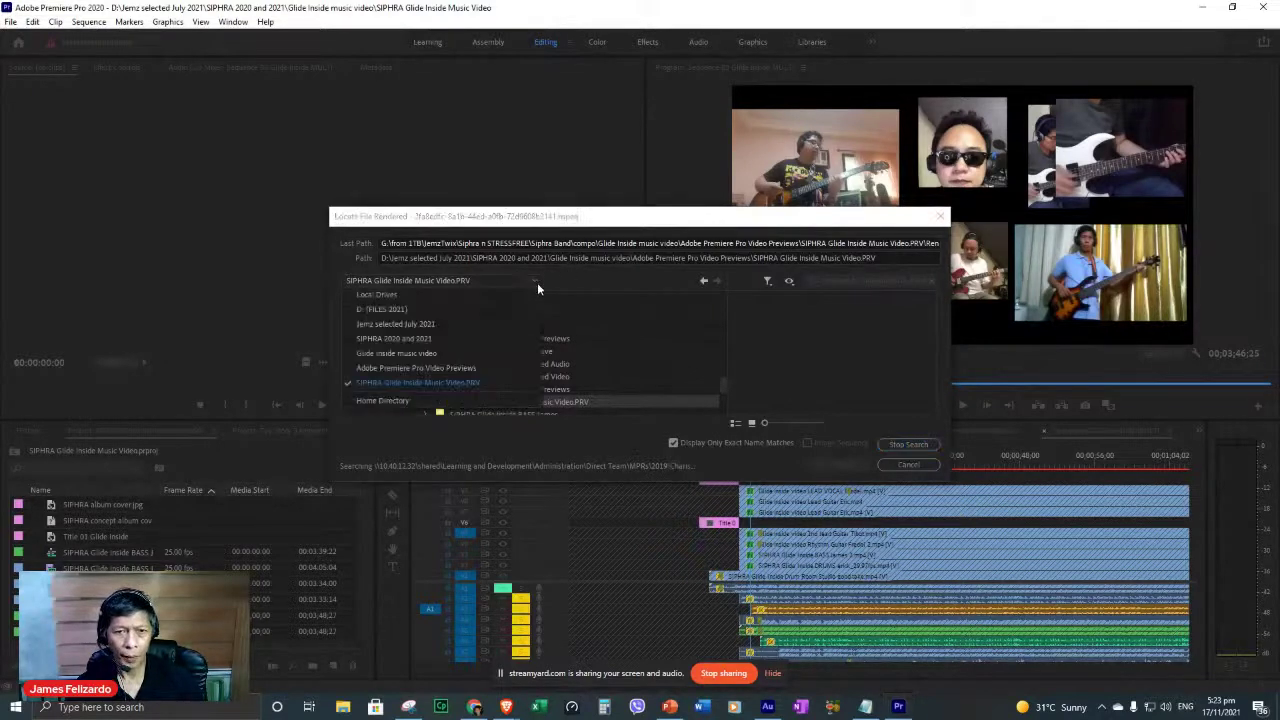
{"action": "left_click", "coordinate": [428, 342]}
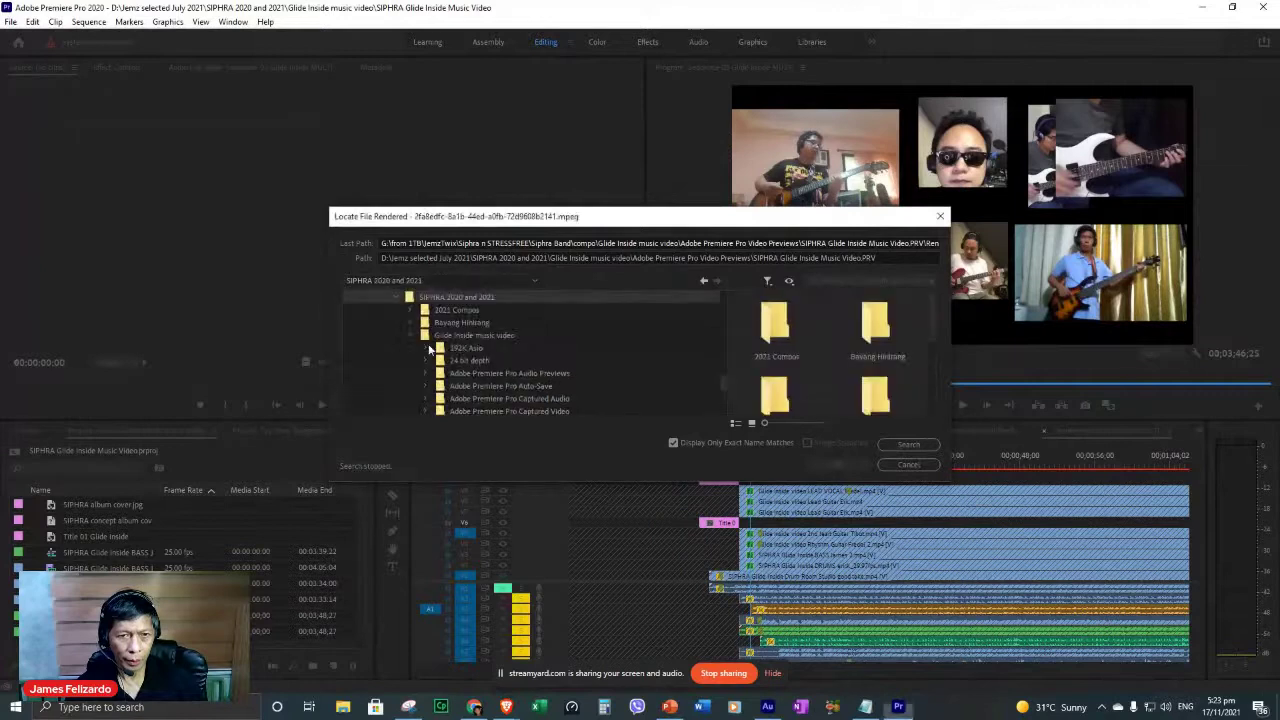
{"action": "left_click", "coordinate": [495, 338]}
{"action": "left_click_drag", "start_coordinate": [726, 385], "coordinate": [726, 395]}
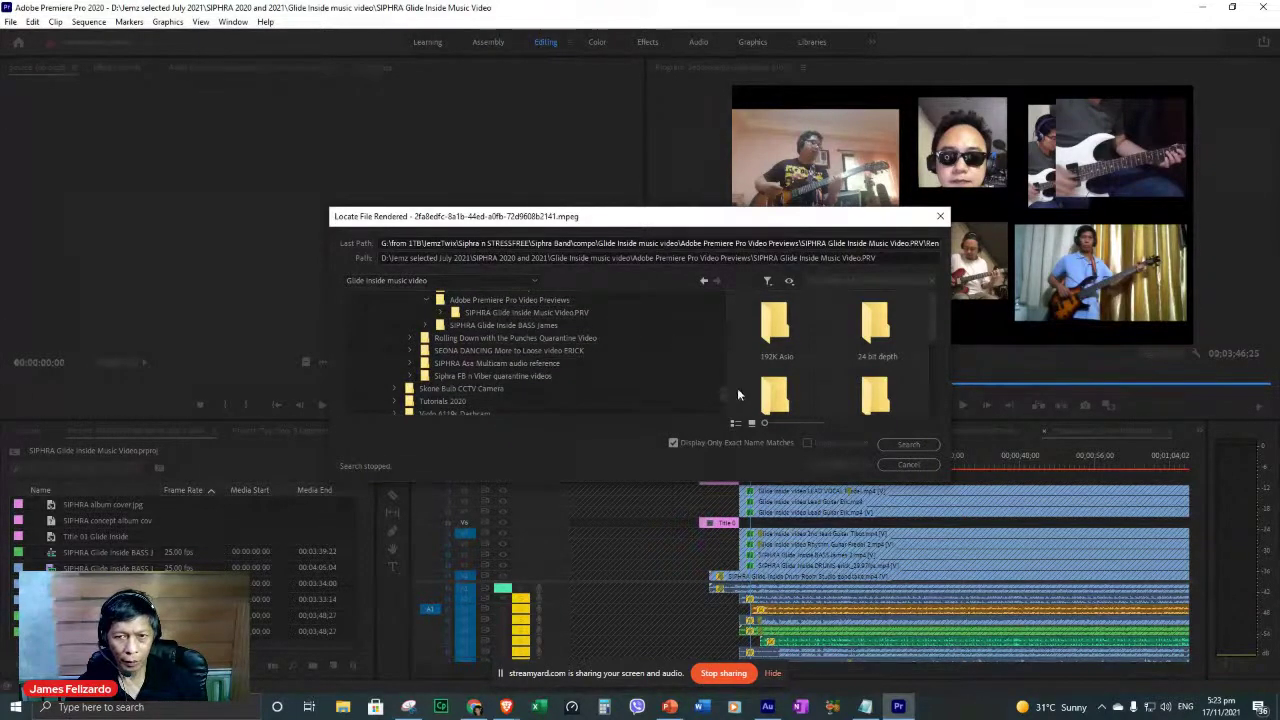
{"action": "left_click_drag", "start_coordinate": [722, 394], "coordinate": [716, 379]}
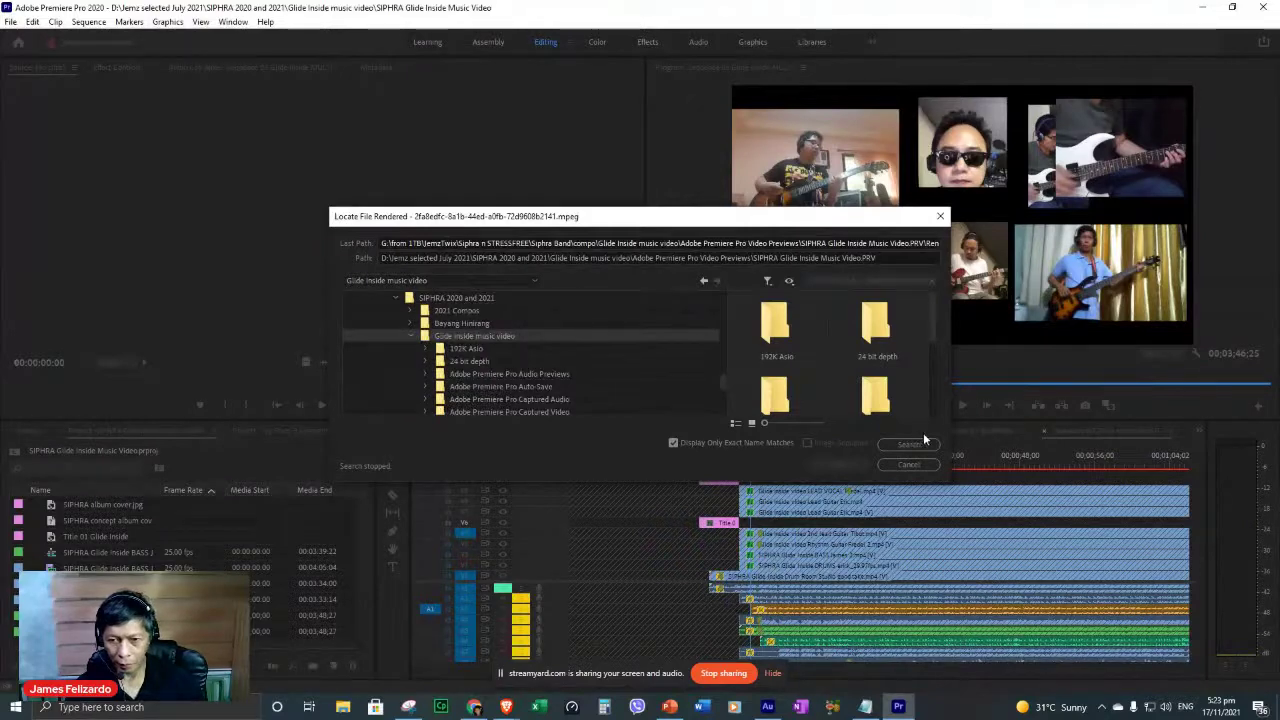
{"action": "left_click", "coordinate": [917, 465]}
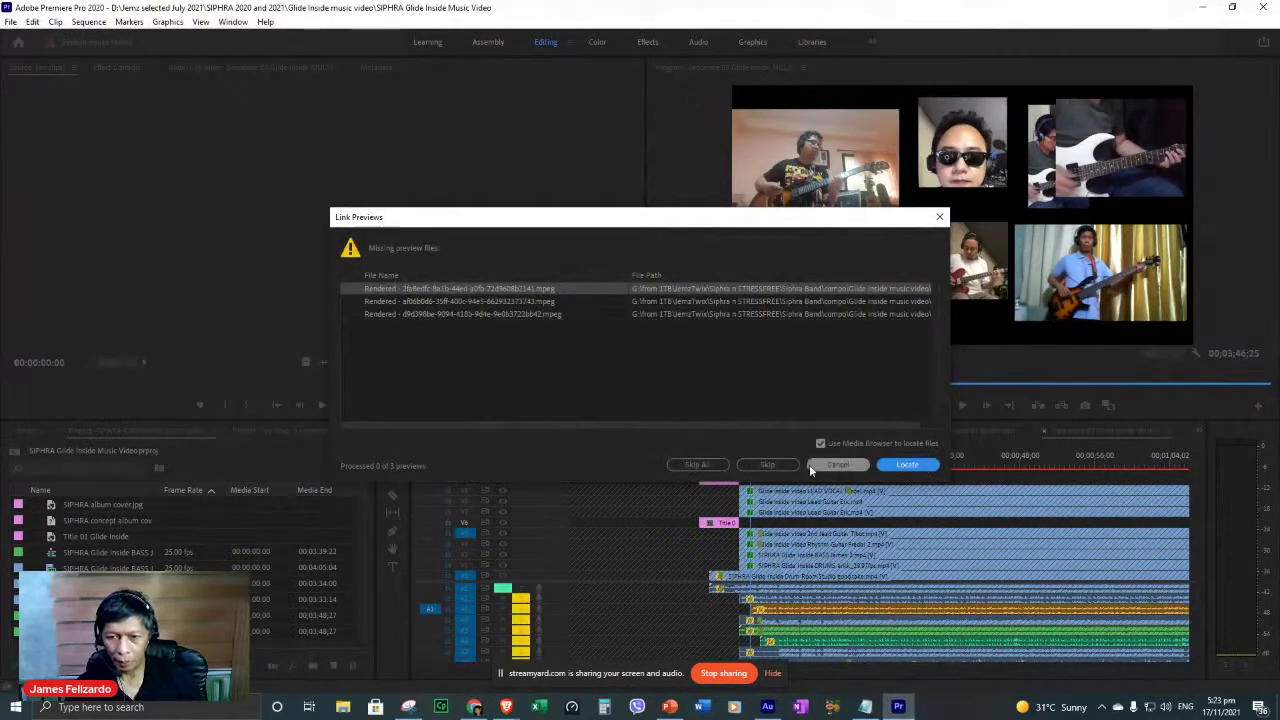
{"action": "left_click", "coordinate": [759, 466]}
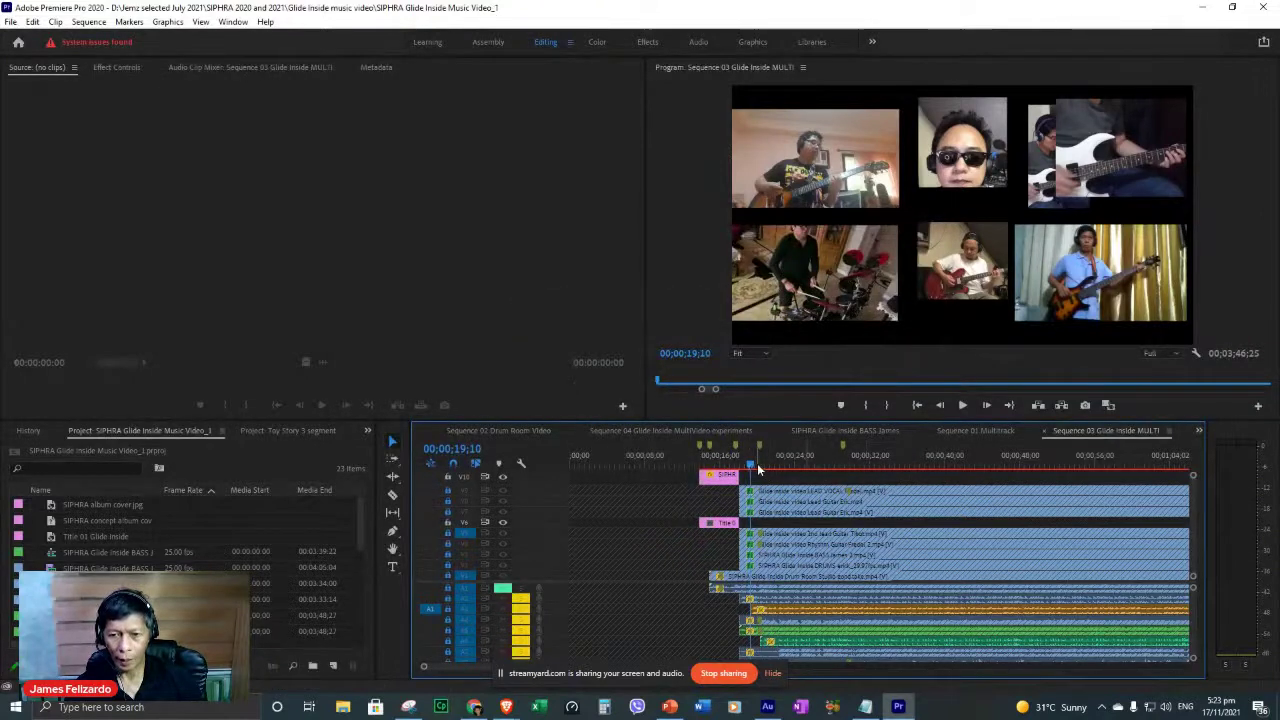
Play Sequence 03 Glide Inside MULTI from about 00;00;19;29 to preview the multi-camera video.
{"action": "left_click", "coordinate": [758, 463]}
{"action": "left_click_drag", "start_coordinate": [759, 462], "coordinate": [769, 464]}
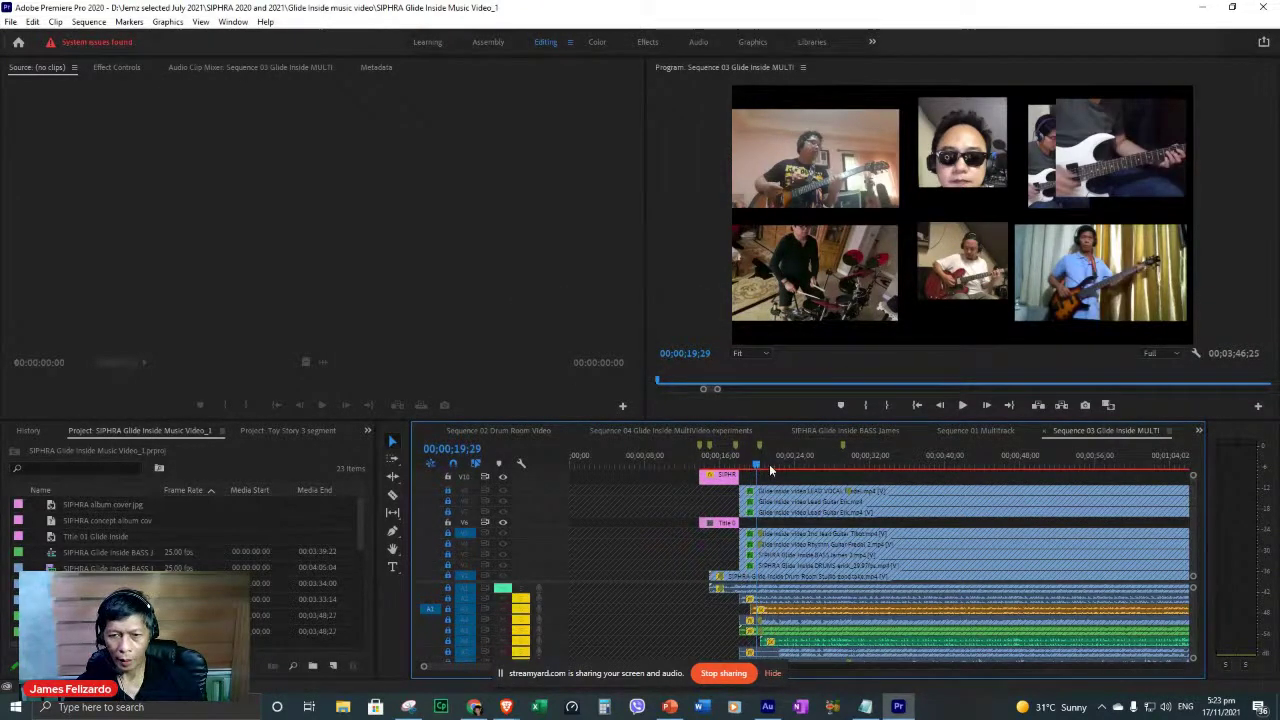
{"action": "key", "text": "space"}
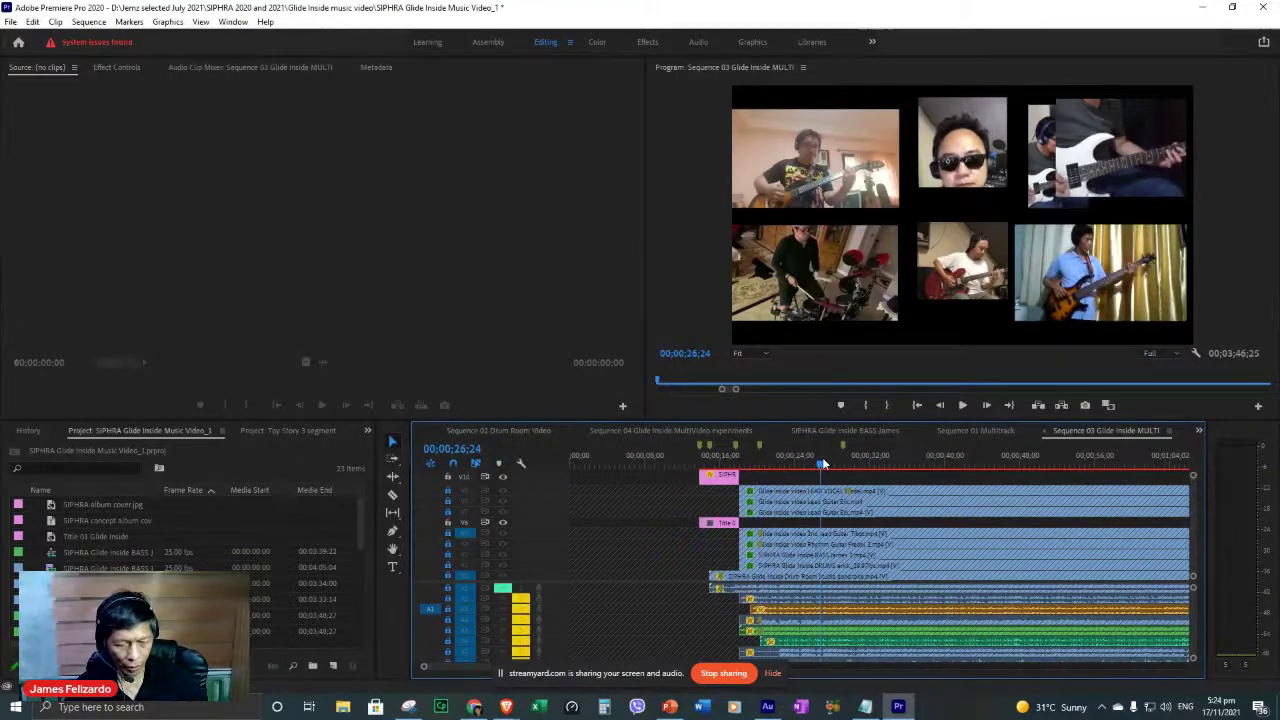
Maximize the timeline with taller audio tracks and play the sequence on to about 00;00;35;02.
{"action": "key", "text": "grave"}
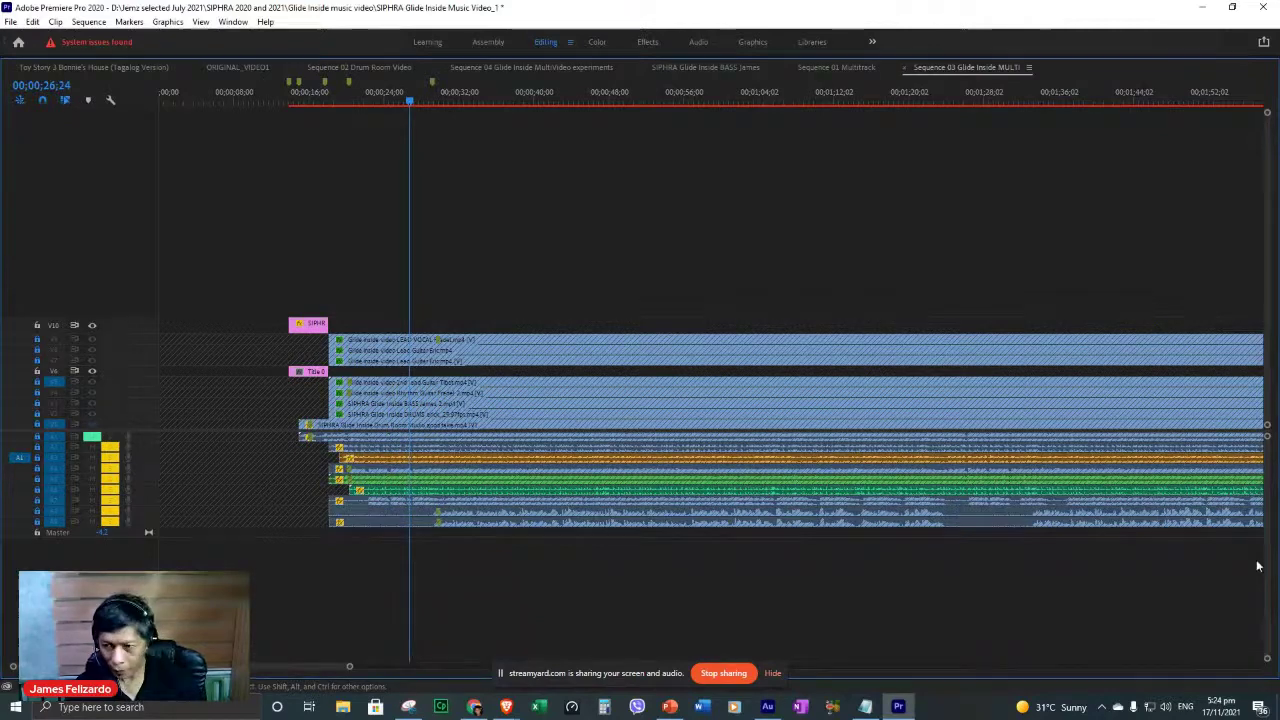
{"action": "left_click_drag", "start_coordinate": [1266, 437], "coordinate": [1272, 455]}
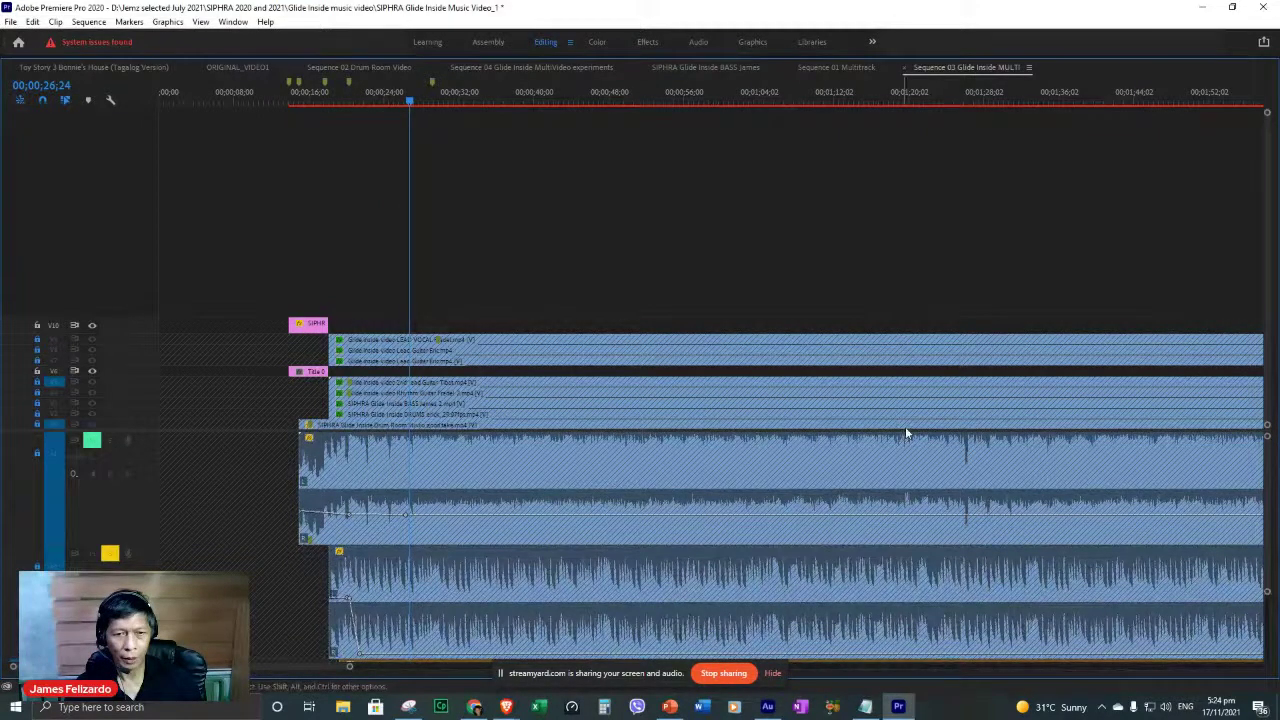
{"action": "key", "text": "space"}
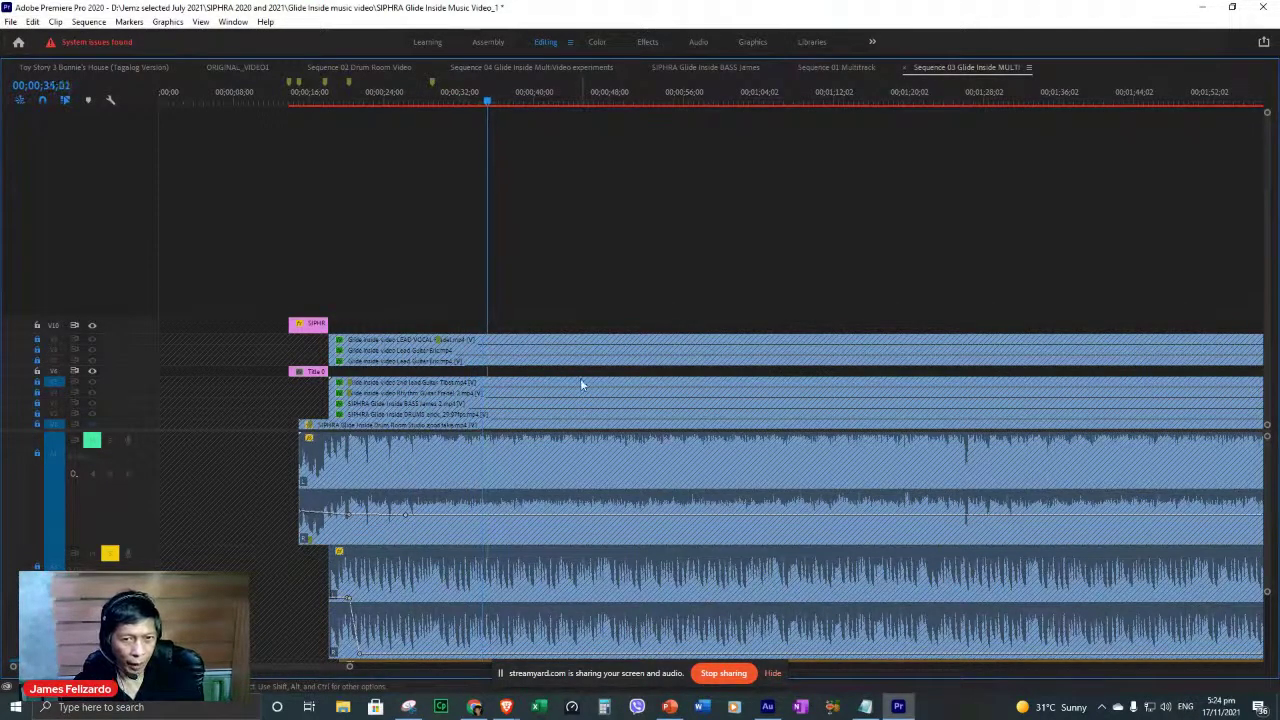
{"action": "key", "text": "space"}
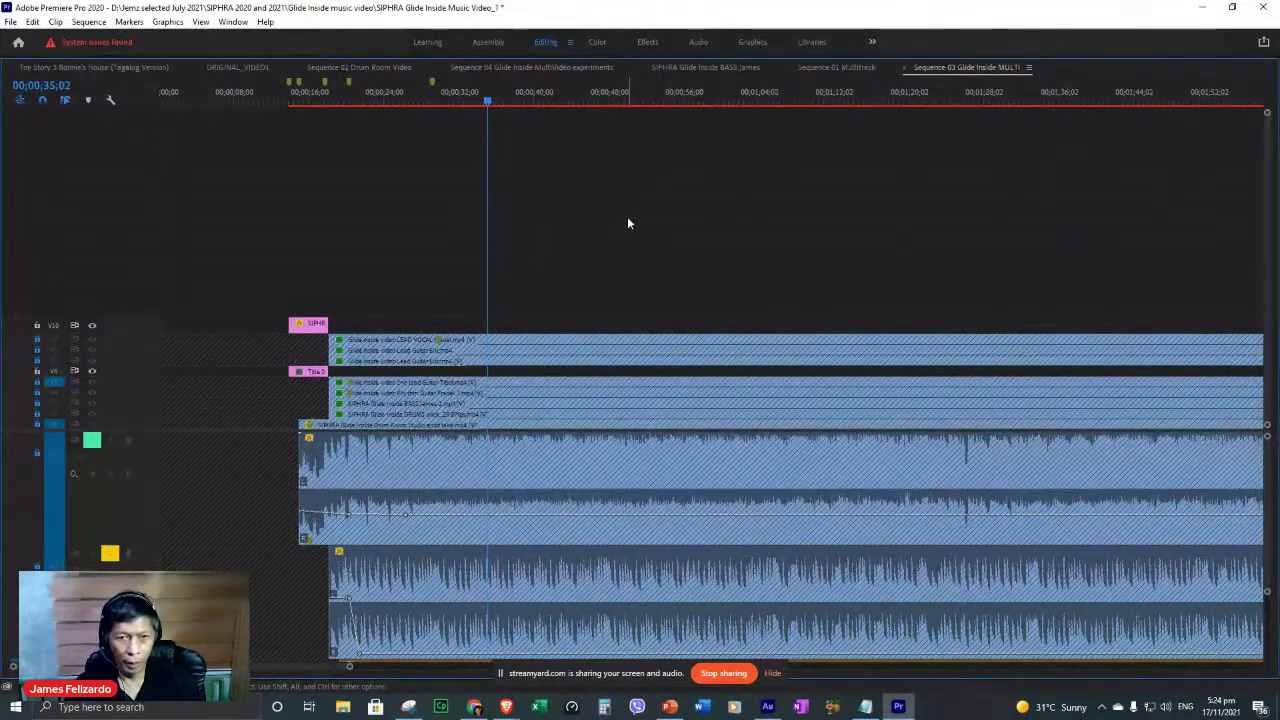
Restore the timeline to its normal panel size and switch to the Audio workspace.
{"action": "key", "text": "grave"}
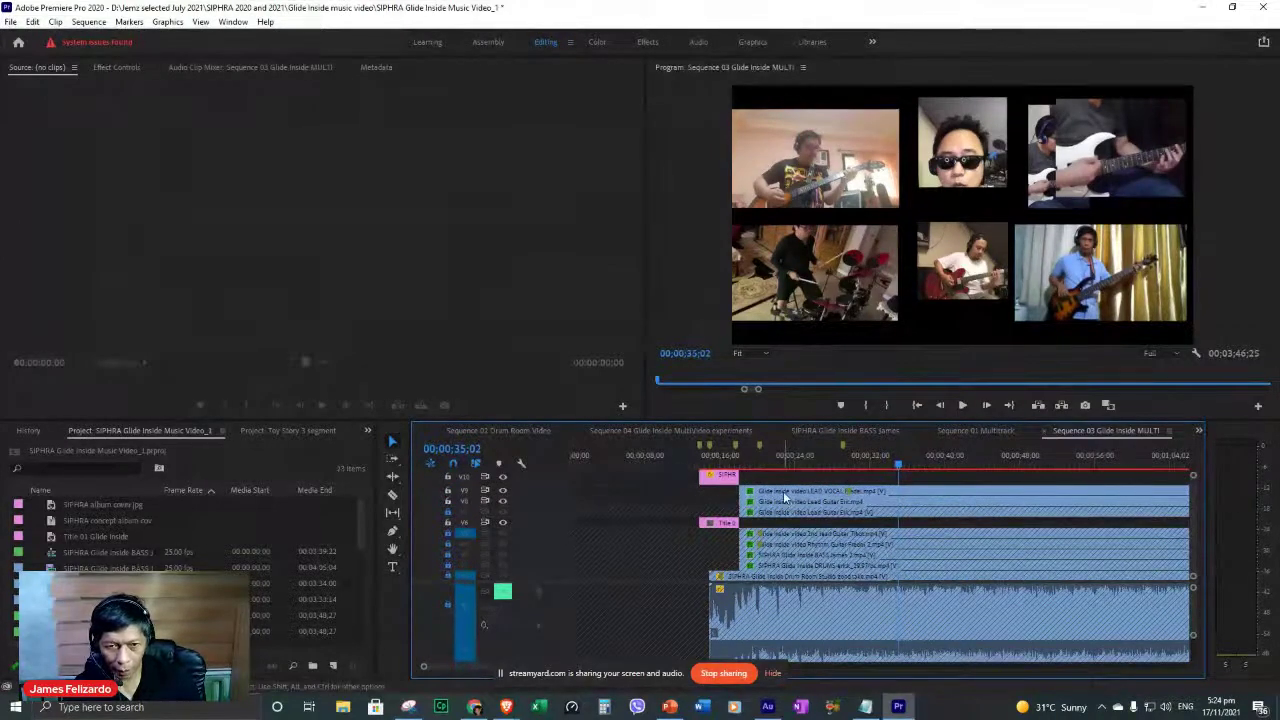
{"action": "left_click", "coordinate": [449, 500]}
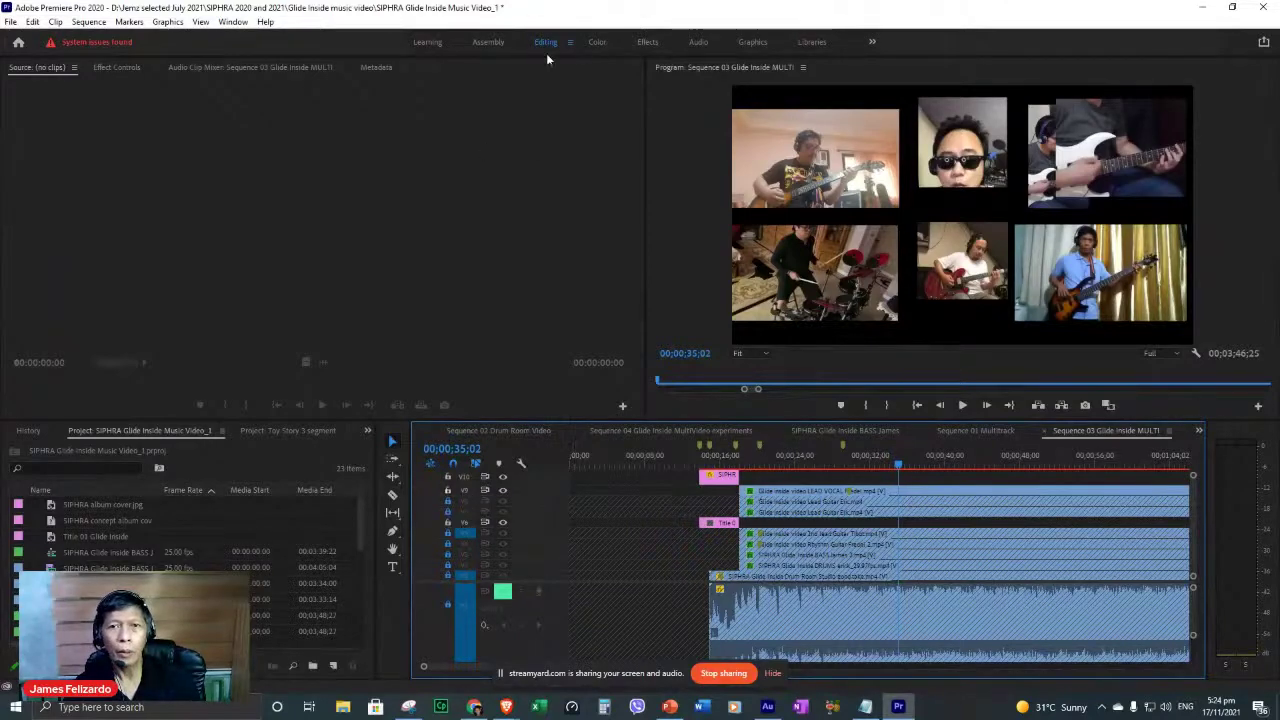
{"action": "left_click", "coordinate": [700, 45]}
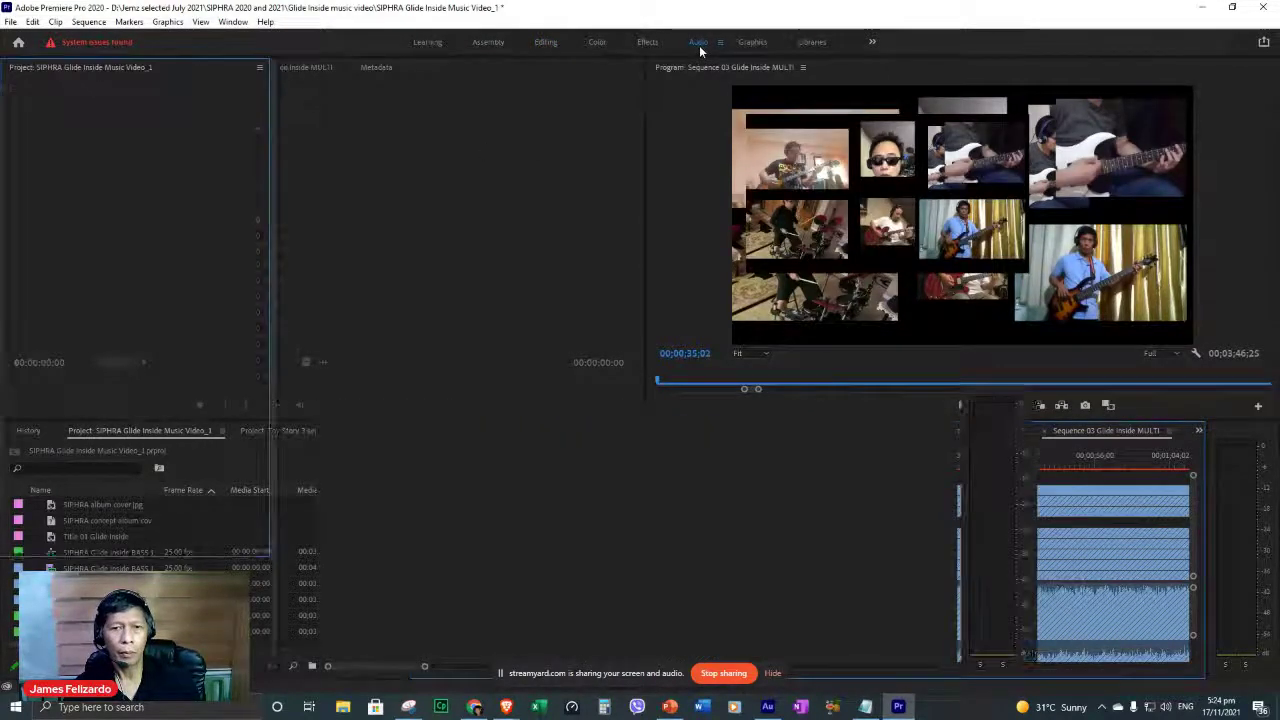
Play Sequence 03 Glide Inside MULTI on to about 00;00;42;28 and check the commands available for the lead vocal video clip.
{"action": "key", "text": "space"}
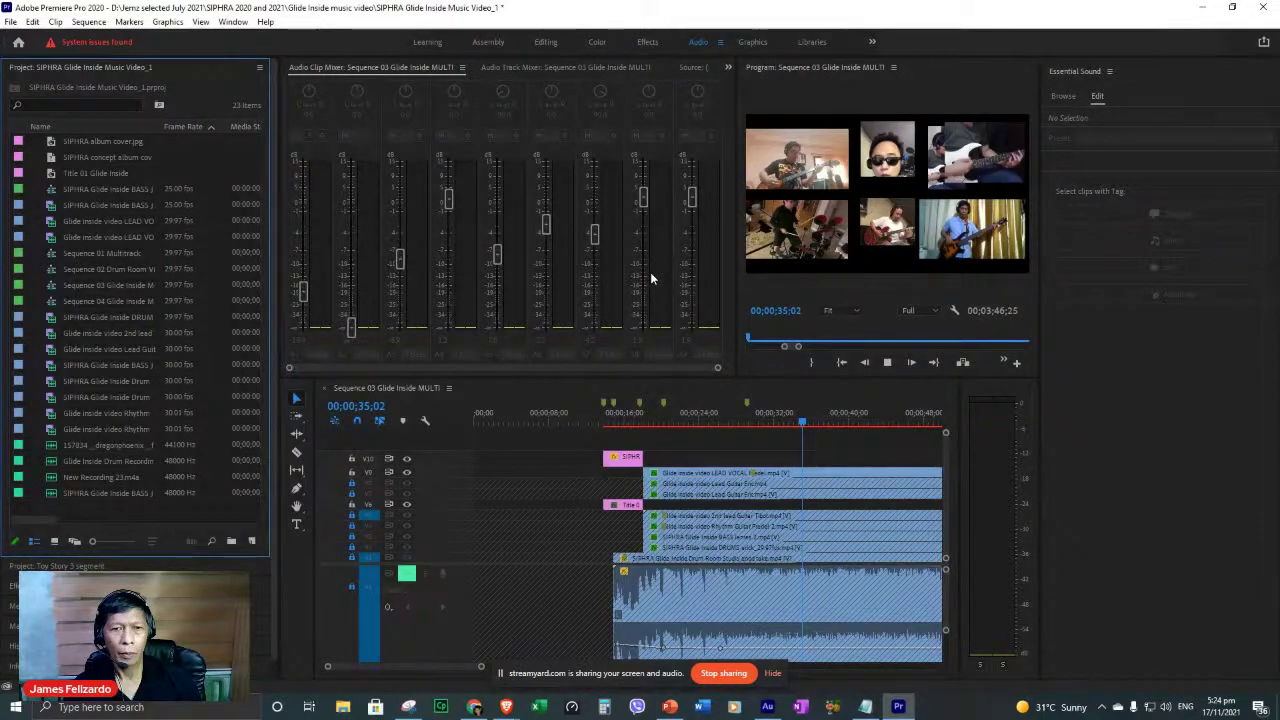
{"action": "left_click", "coordinate": [878, 470]}
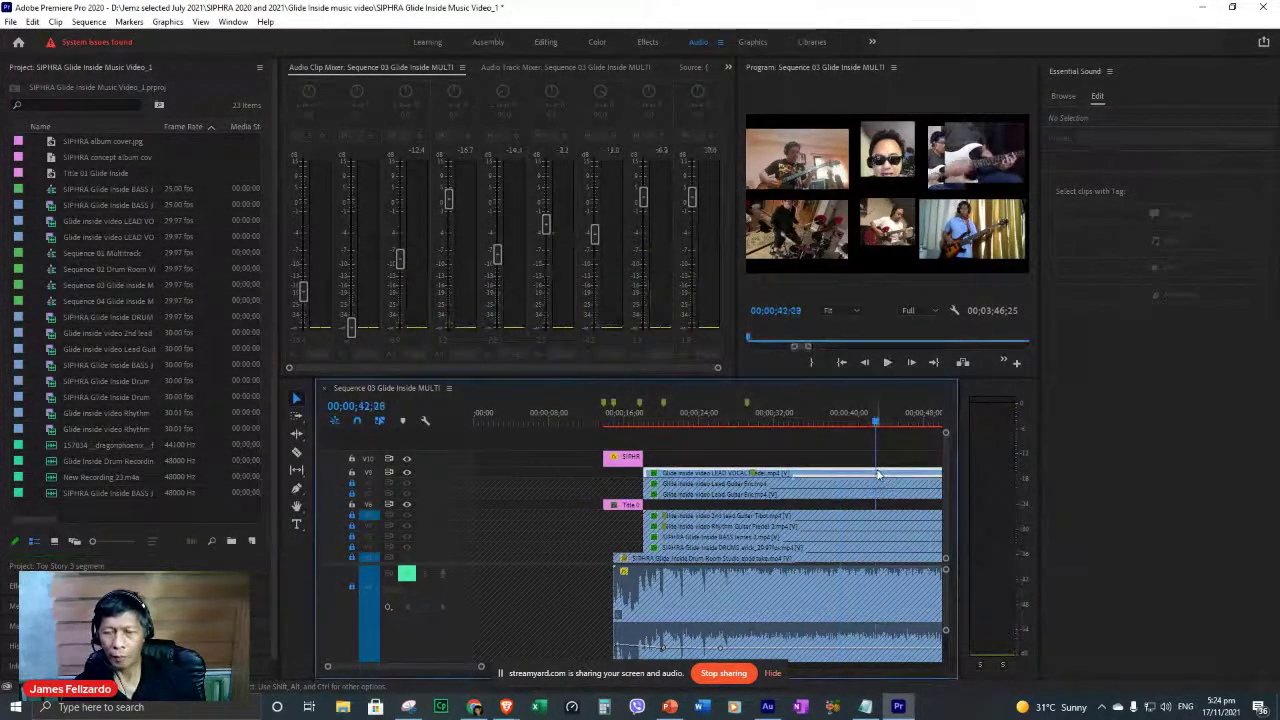
{"action": "right_click", "coordinate": [878, 475]}
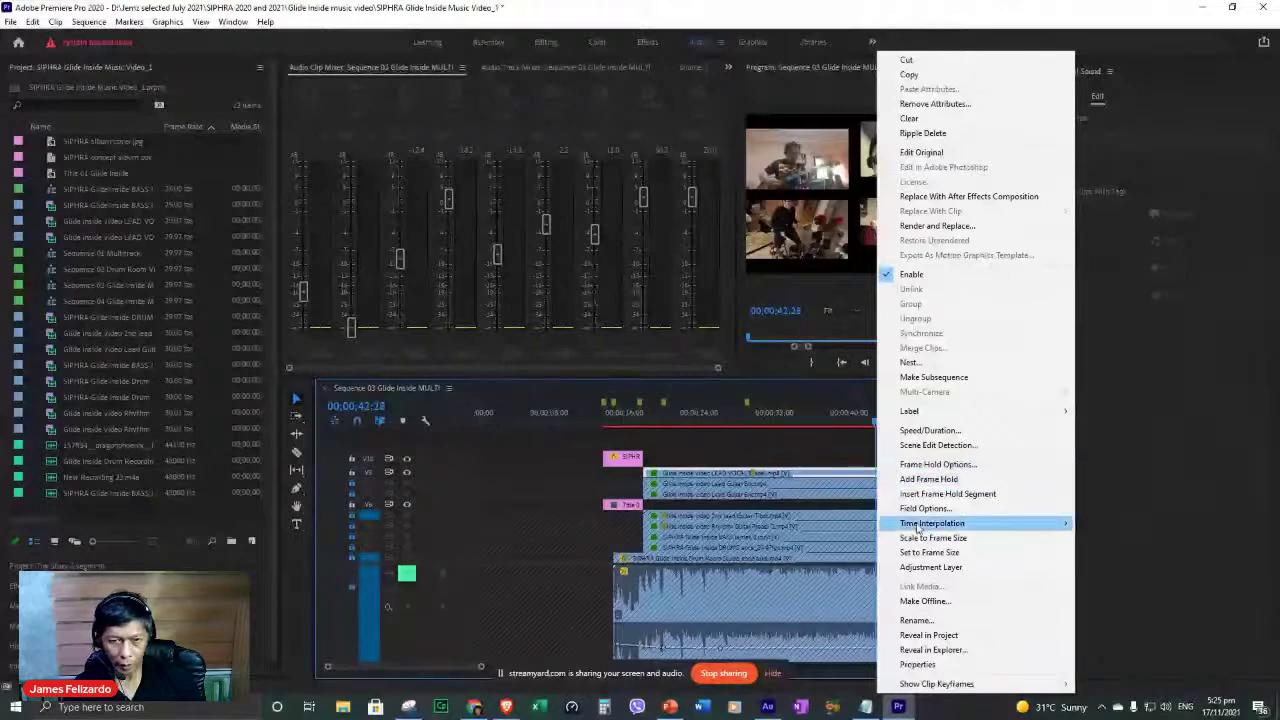
{"action": "left_click", "coordinate": [854, 472]}
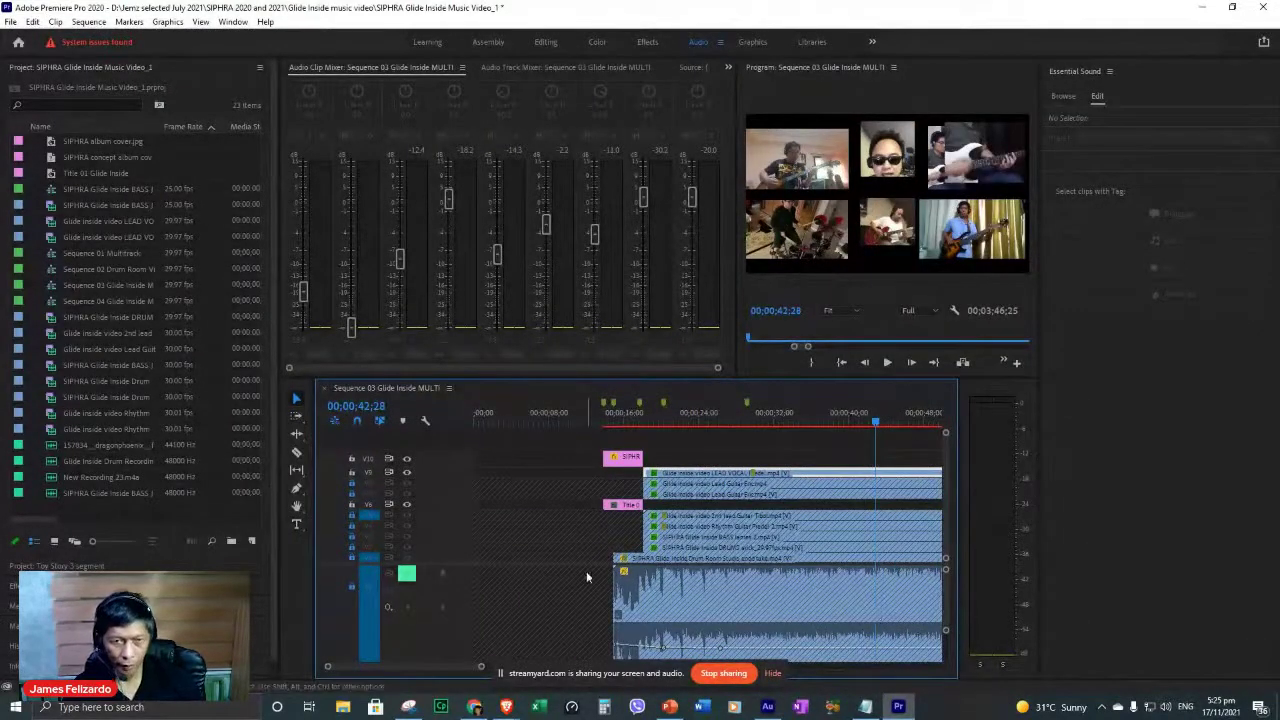
Maximize the timeline, give the audio area most of the height, and shrink the audio tracks so all instrument and vocal tracks fit.
{"action": "scroll", "coordinate": [586, 577], "scroll_direction": "right", "scroll_amount": 1}
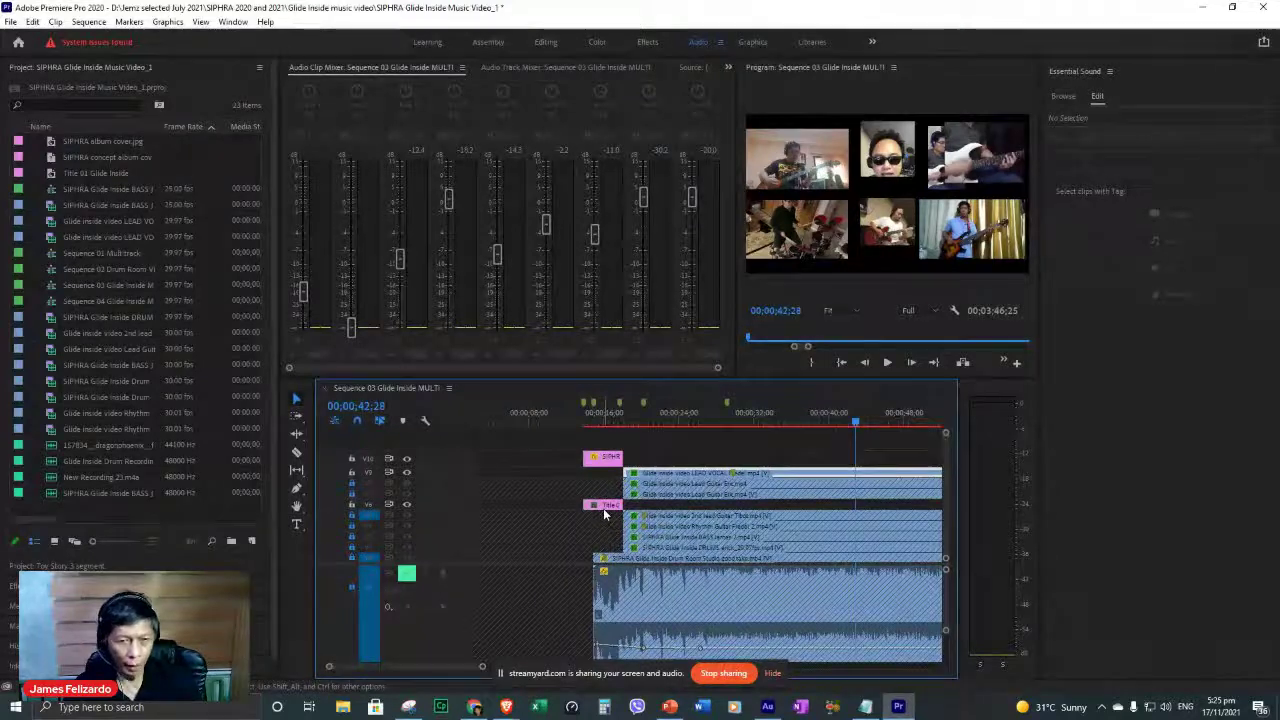
{"action": "key", "text": "grave"}
{"action": "scroll", "coordinate": [601, 516], "scroll_direction": "right", "scroll_amount": 1}
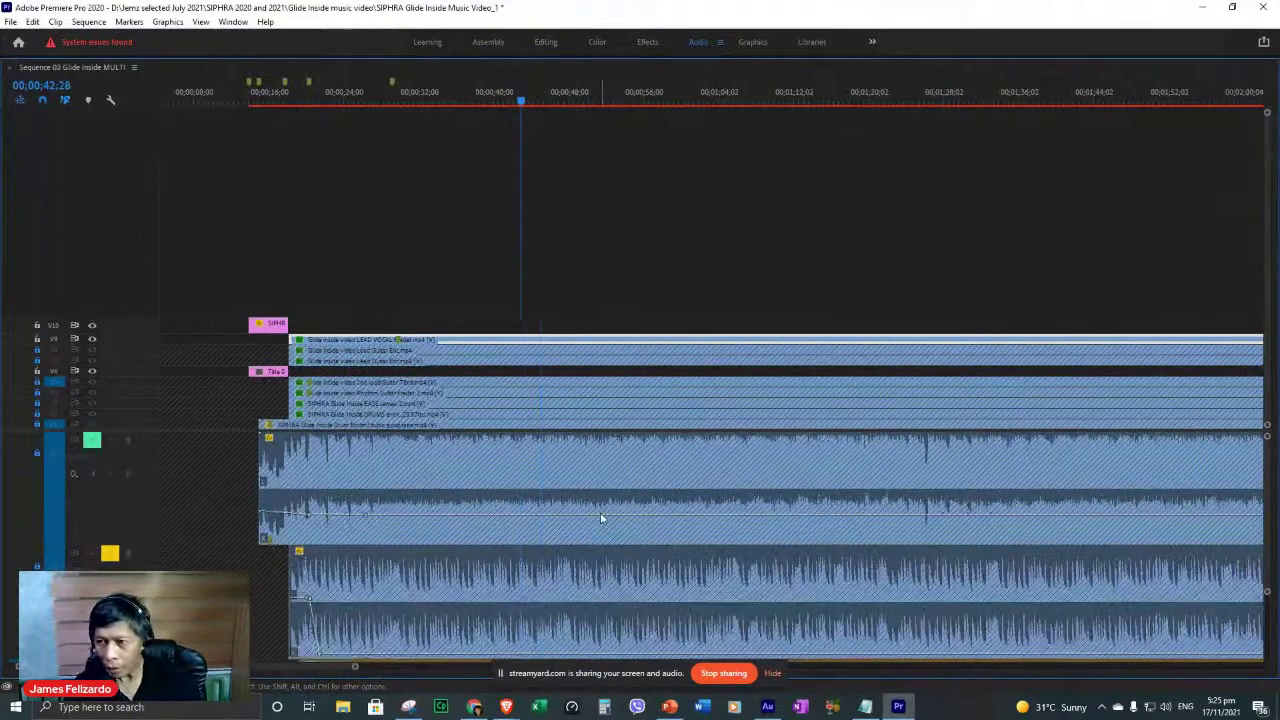
{"action": "scroll", "coordinate": [601, 518], "scroll_direction": "left", "scroll_amount": 2}
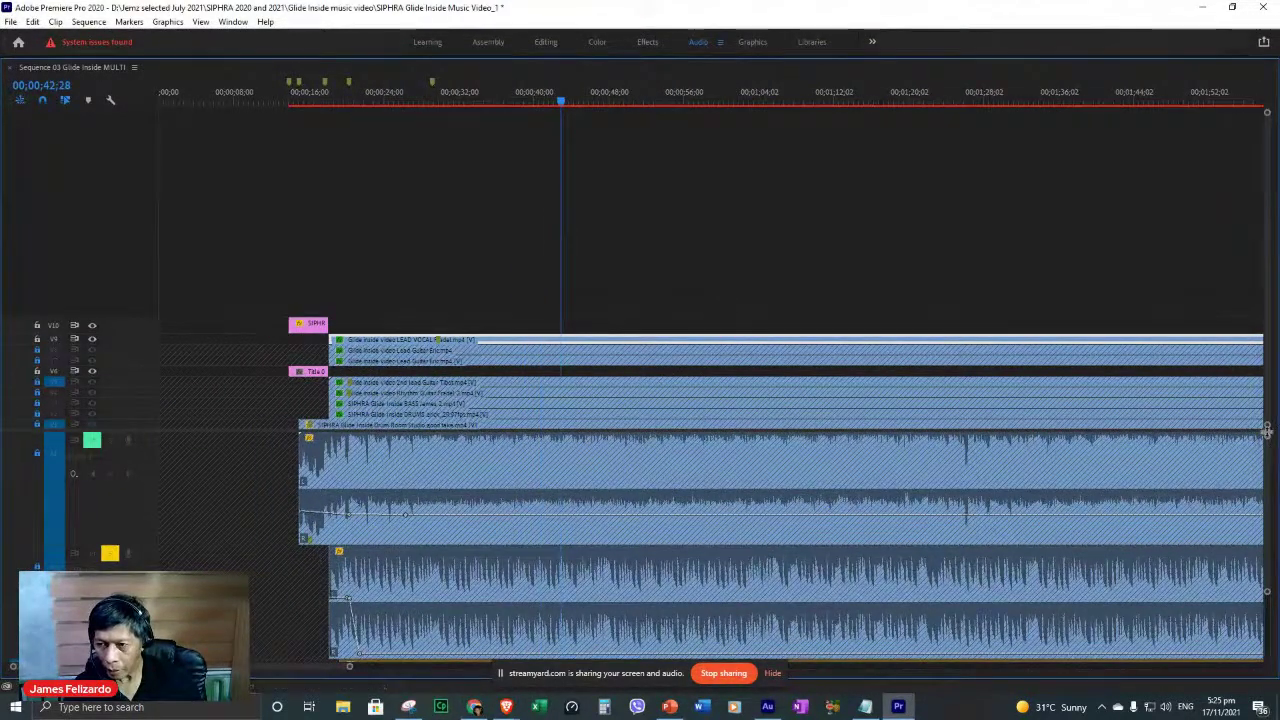
{"action": "key", "text": "alt+minus"}
{"action": "key", "text": "alt+equal"}
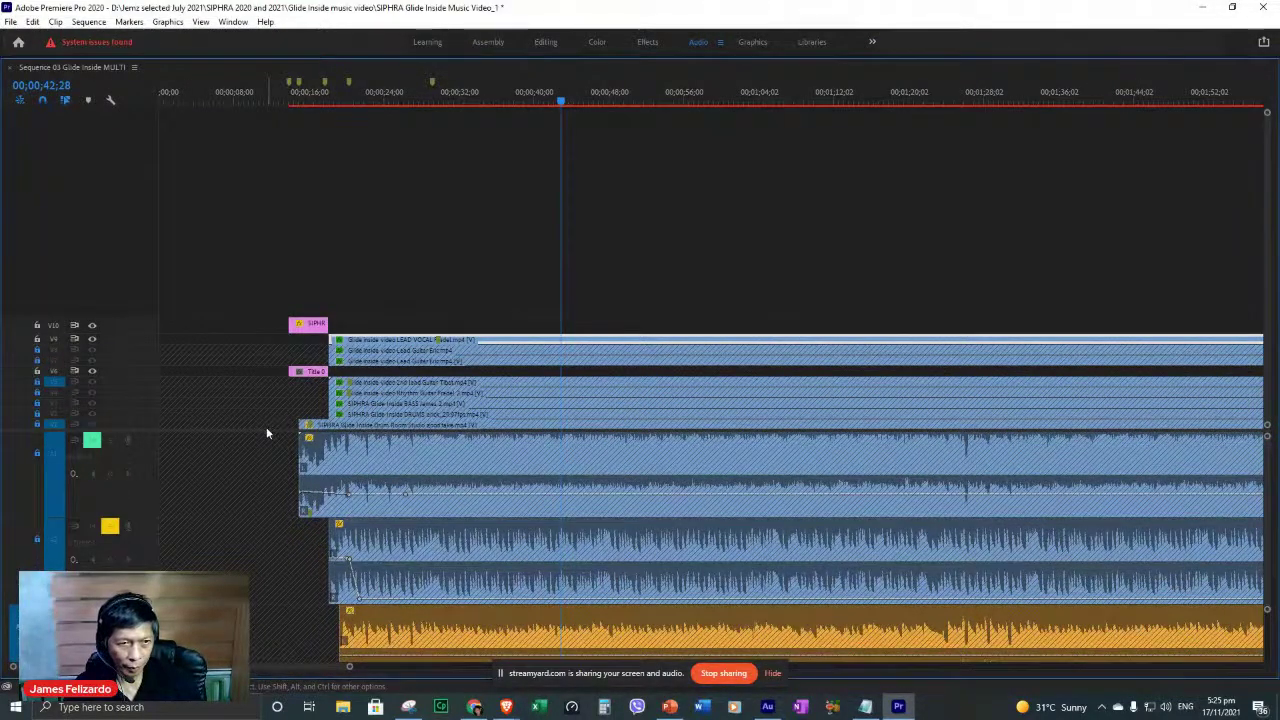
{"action": "left_click_drag", "start_coordinate": [147, 231], "coordinate": [150, 205]}
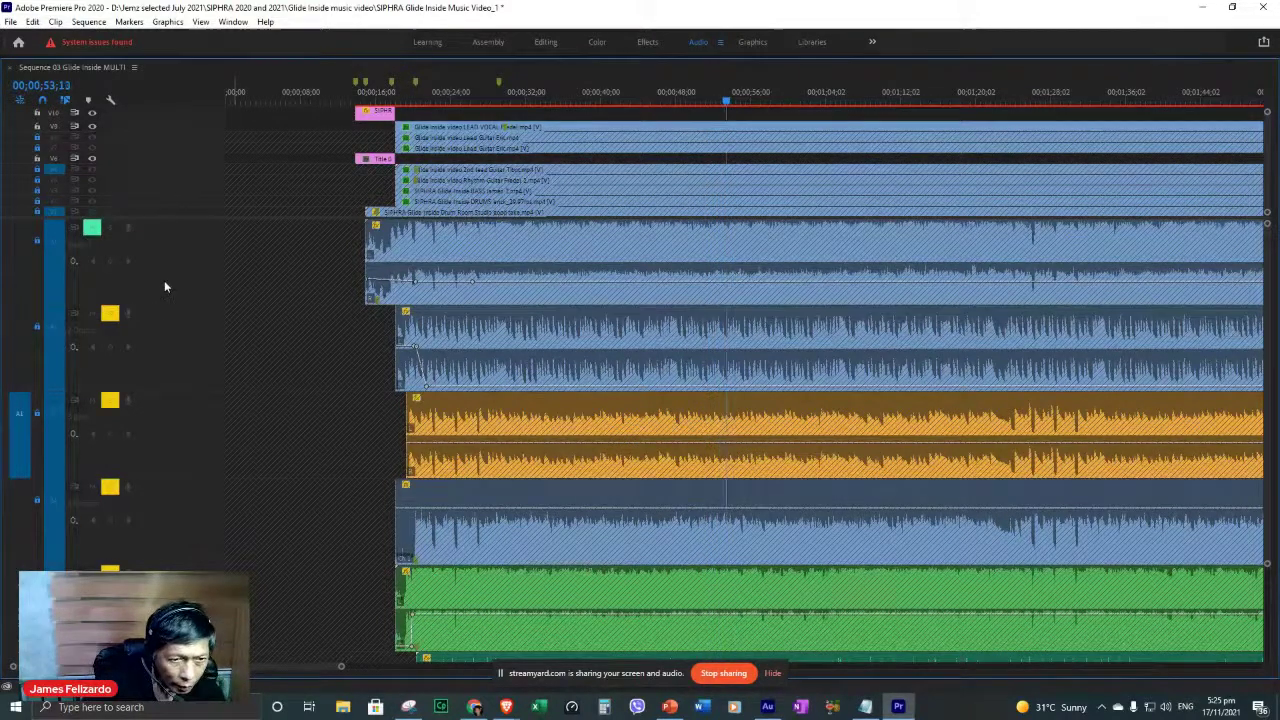
{"action": "scroll", "coordinate": [317, 568], "scroll_direction": "right", "scroll_amount": 1}
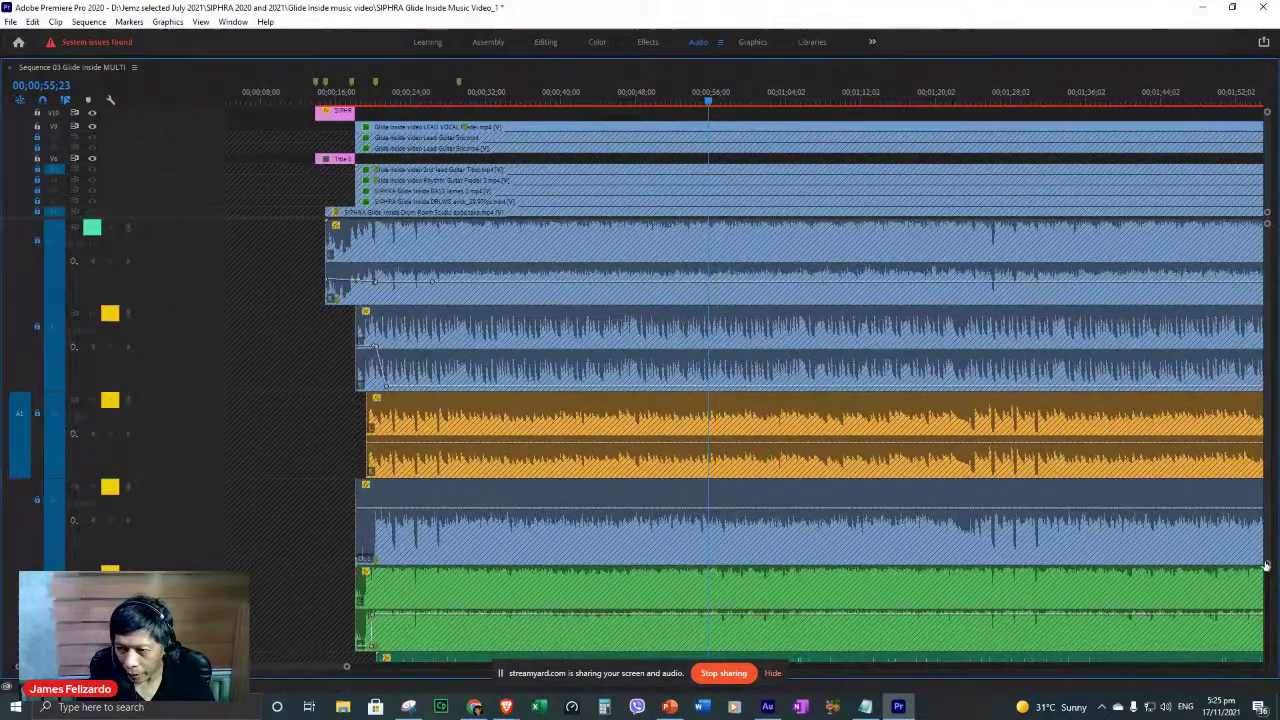
{"action": "left_click_drag", "start_coordinate": [1267, 566], "coordinate": [1249, 658]}
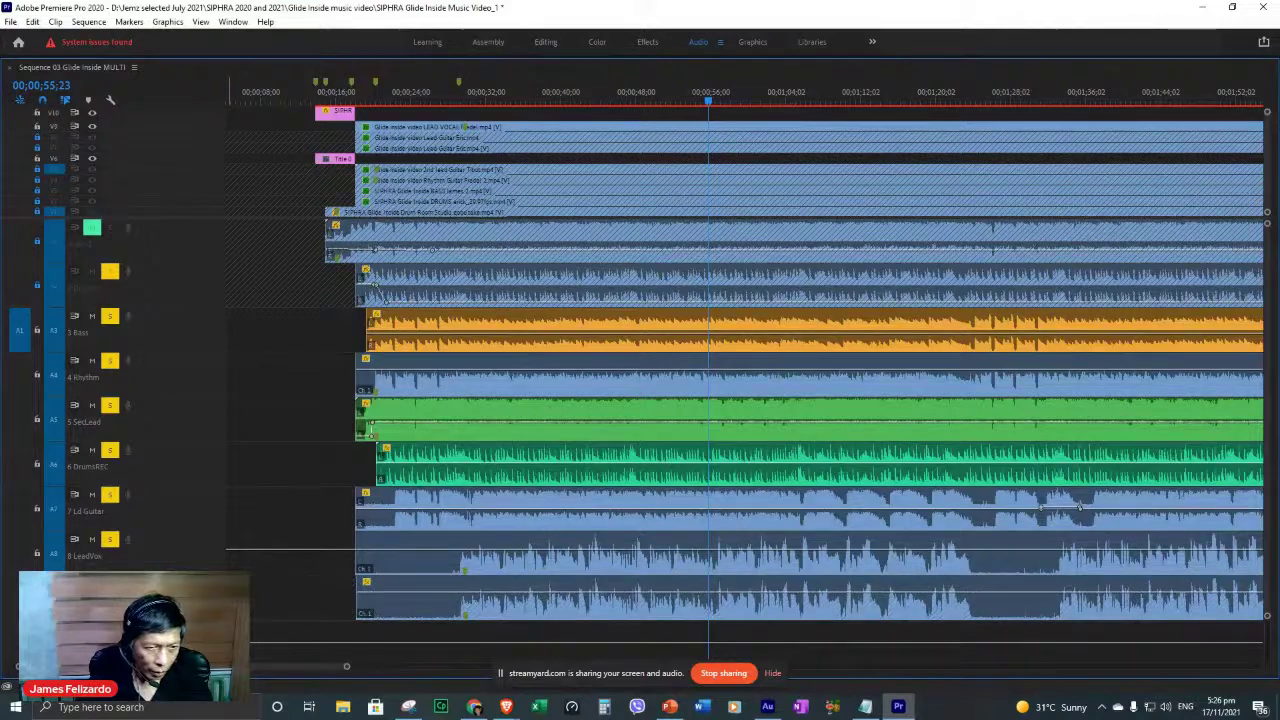
Turn off solo on the Bass, Rhythm, SecLead, DrumsREC and Ld Guitar tracks, and play the soloed LeadVox to about 00;00;41;29.
{"action": "left_click", "coordinate": [111, 451]}
{"action": "left_click", "coordinate": [111, 407]}
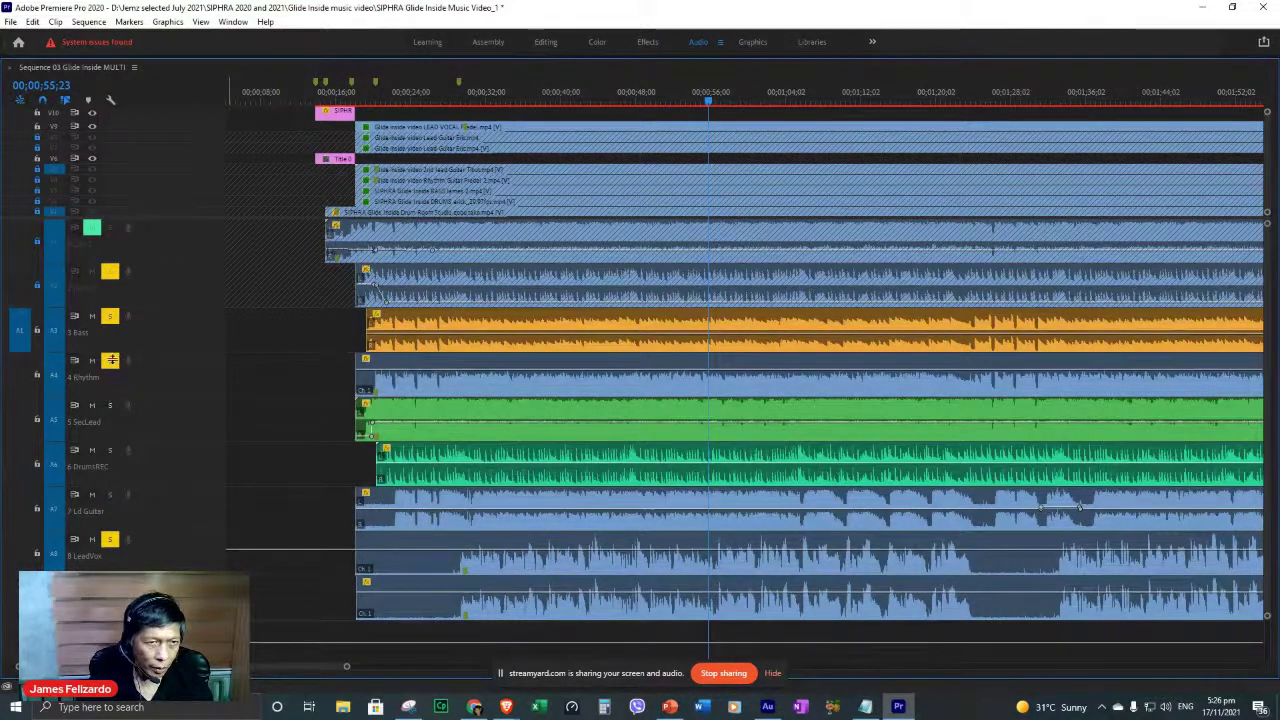
{"action": "left_click", "coordinate": [111, 362]}
{"action": "left_click", "coordinate": [111, 318]}
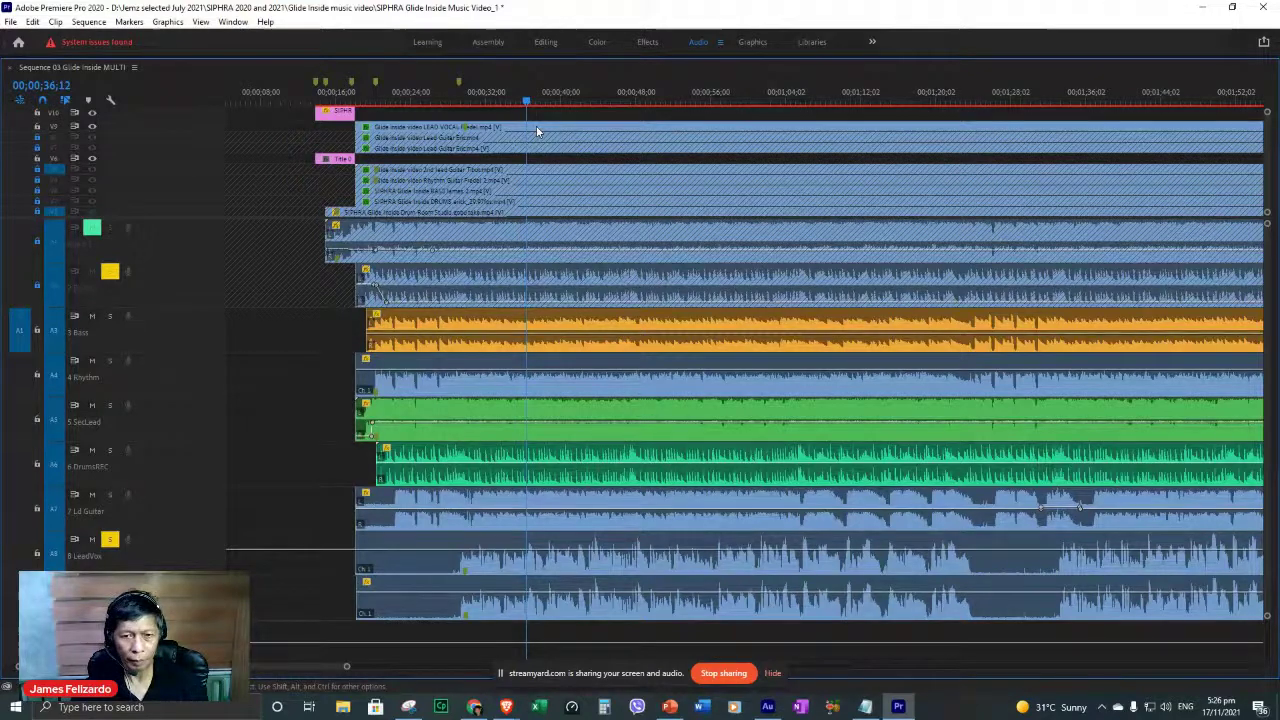
{"action": "key", "text": "space"}
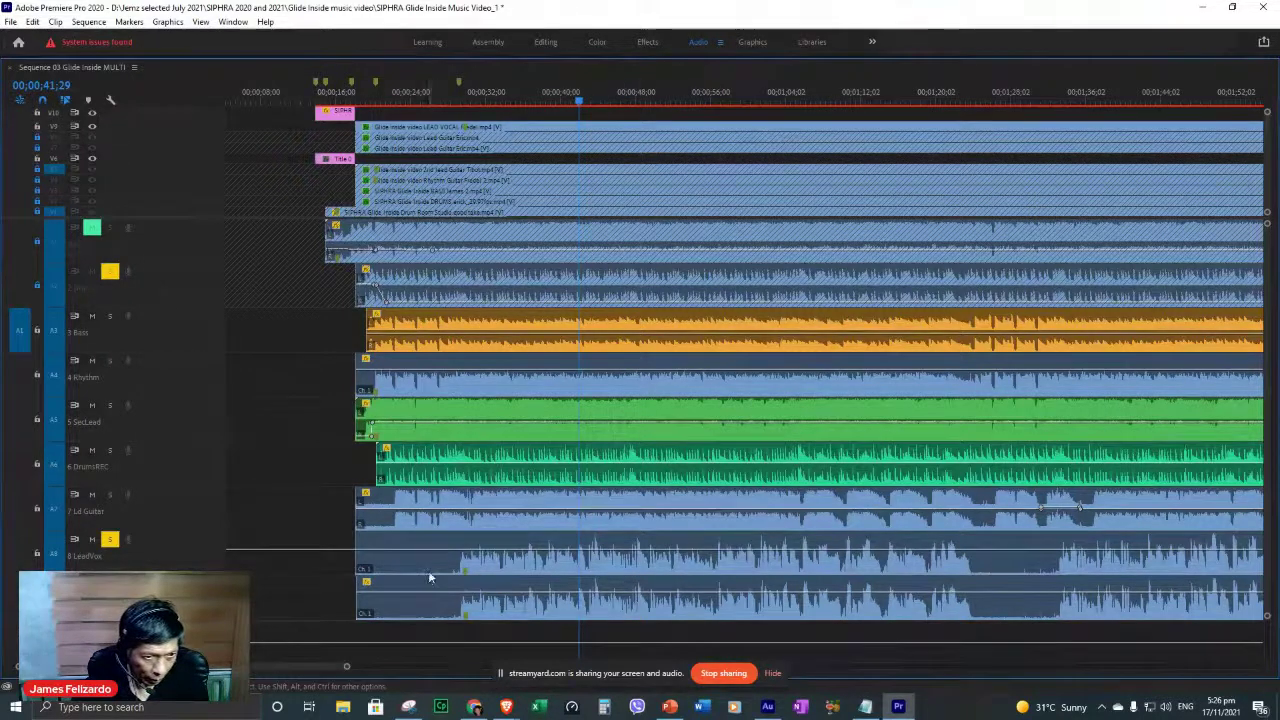
Restore the normal timeline size in the Editing workspace and select the Delay audio effect under Delay and Echo.
{"action": "key", "text": "grave"}
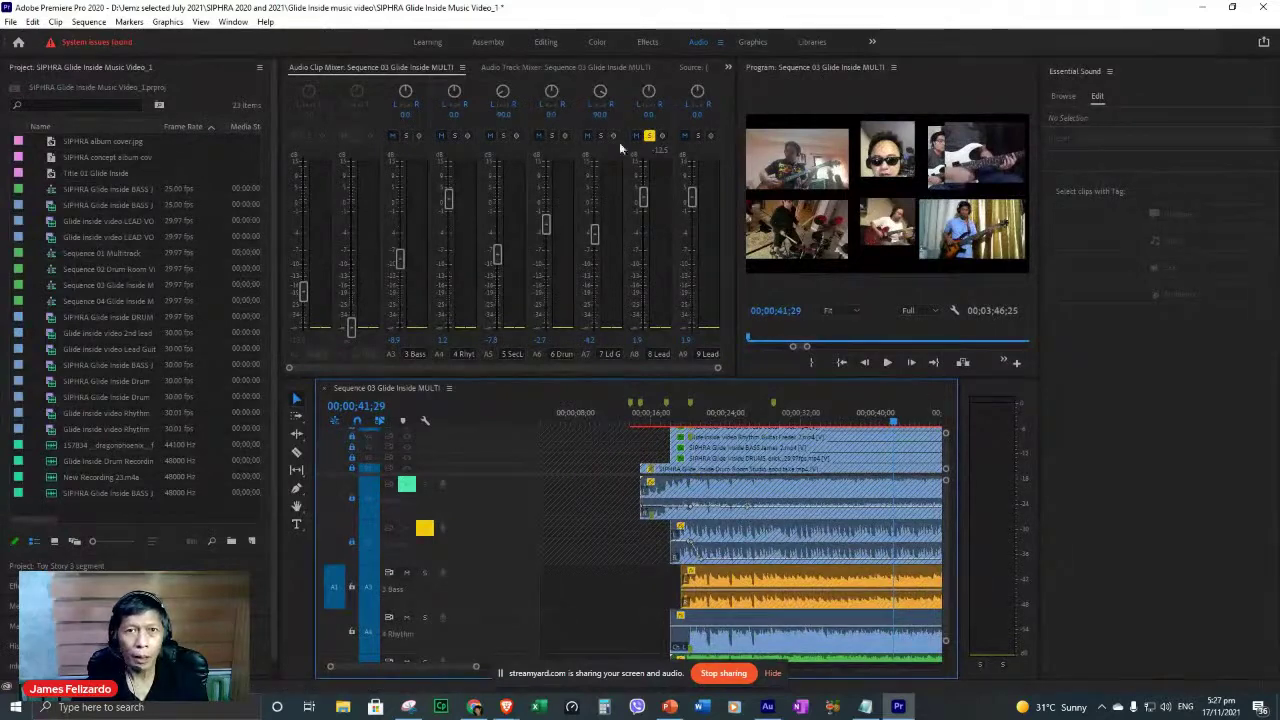
{"action": "left_click", "coordinate": [545, 43]}
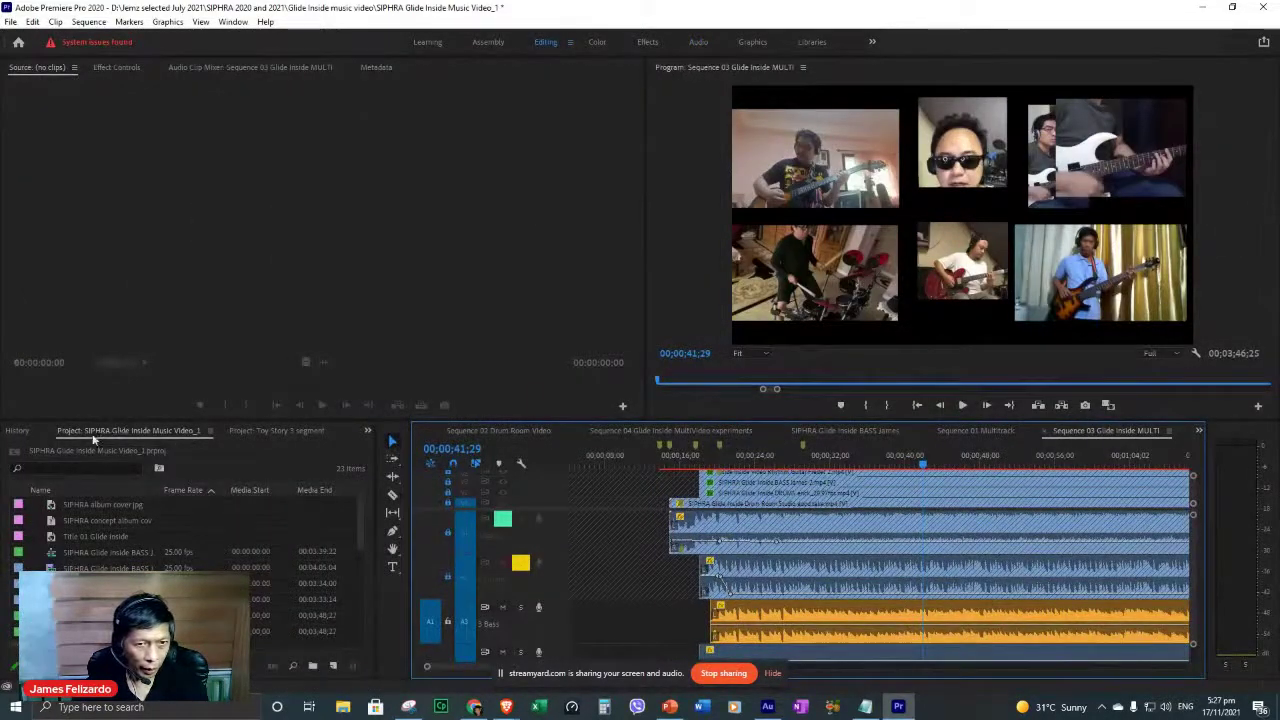
{"action": "left_click", "coordinate": [367, 430]}
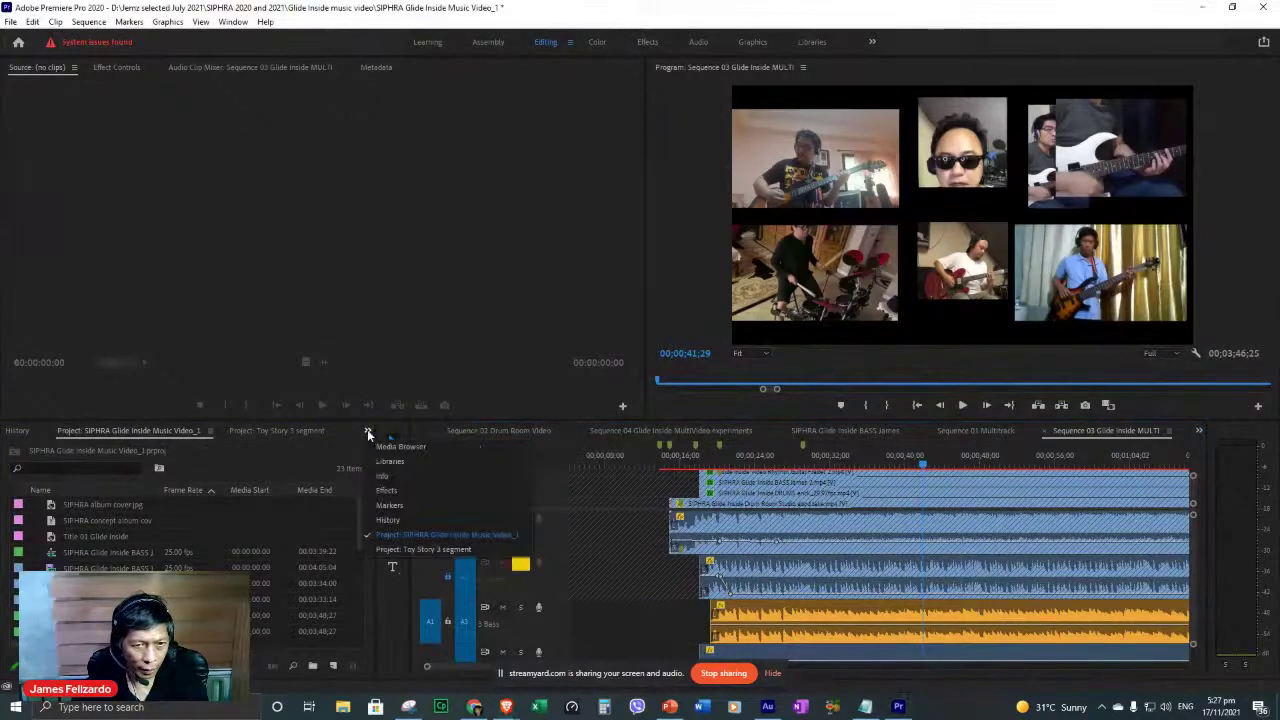
{"action": "left_click", "coordinate": [386, 490]}
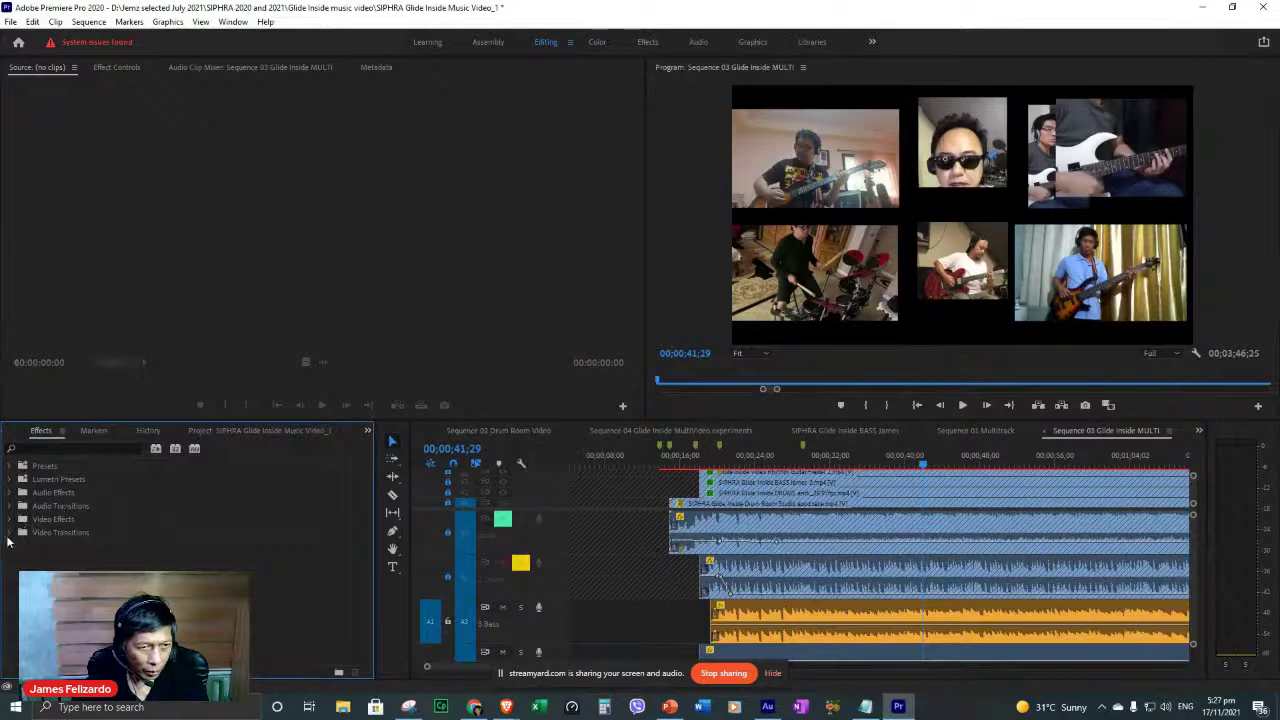
{"action": "left_click", "coordinate": [12, 492]}
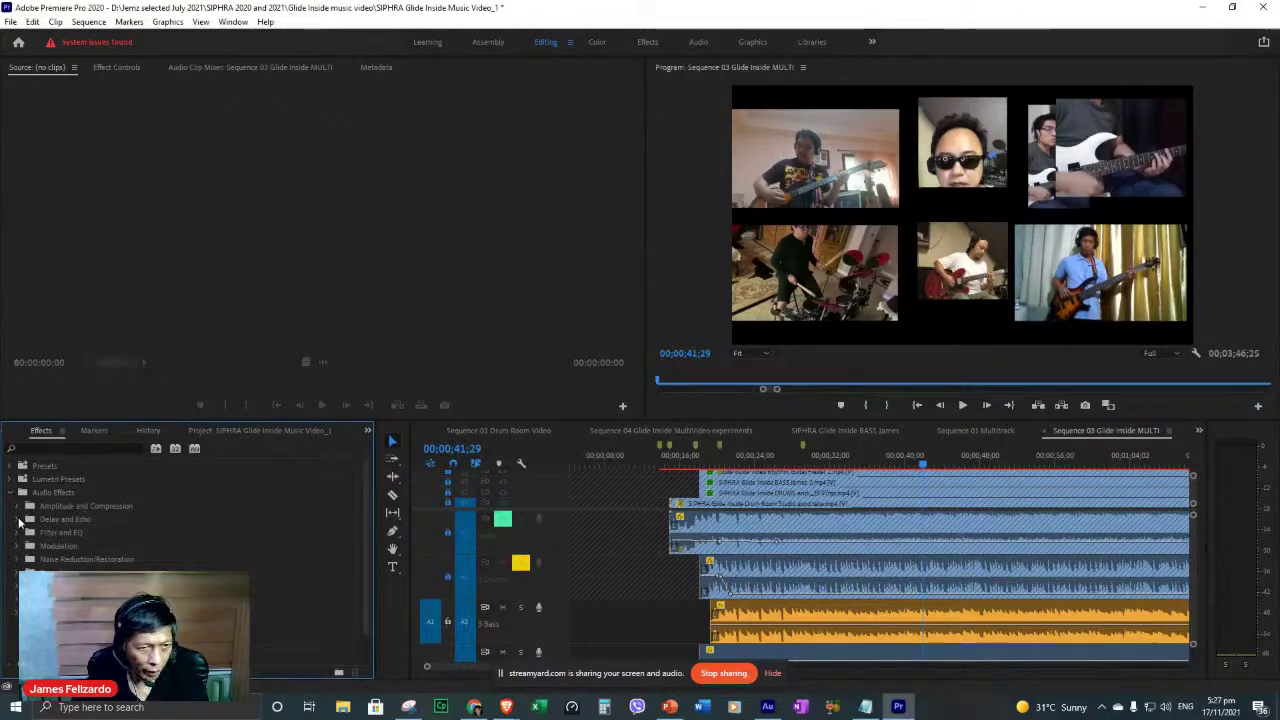
{"action": "left_click", "coordinate": [17, 519]}
{"action": "left_click", "coordinate": [47, 544]}
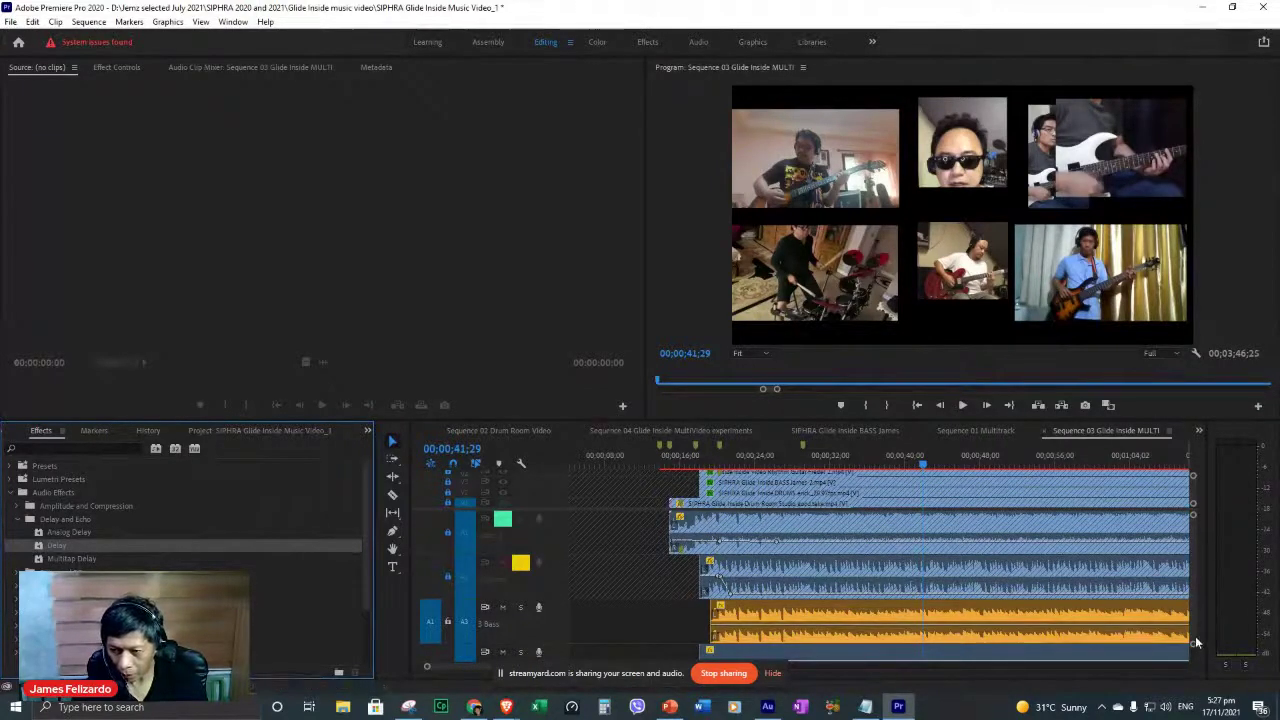
Open Sequence 04 Glide Inside MultiVideo experiments and enlarge the timeline, giving its audio area more room.
{"action": "scroll", "coordinate": [1196, 645], "scroll_direction": "down", "scroll_amount": 5}
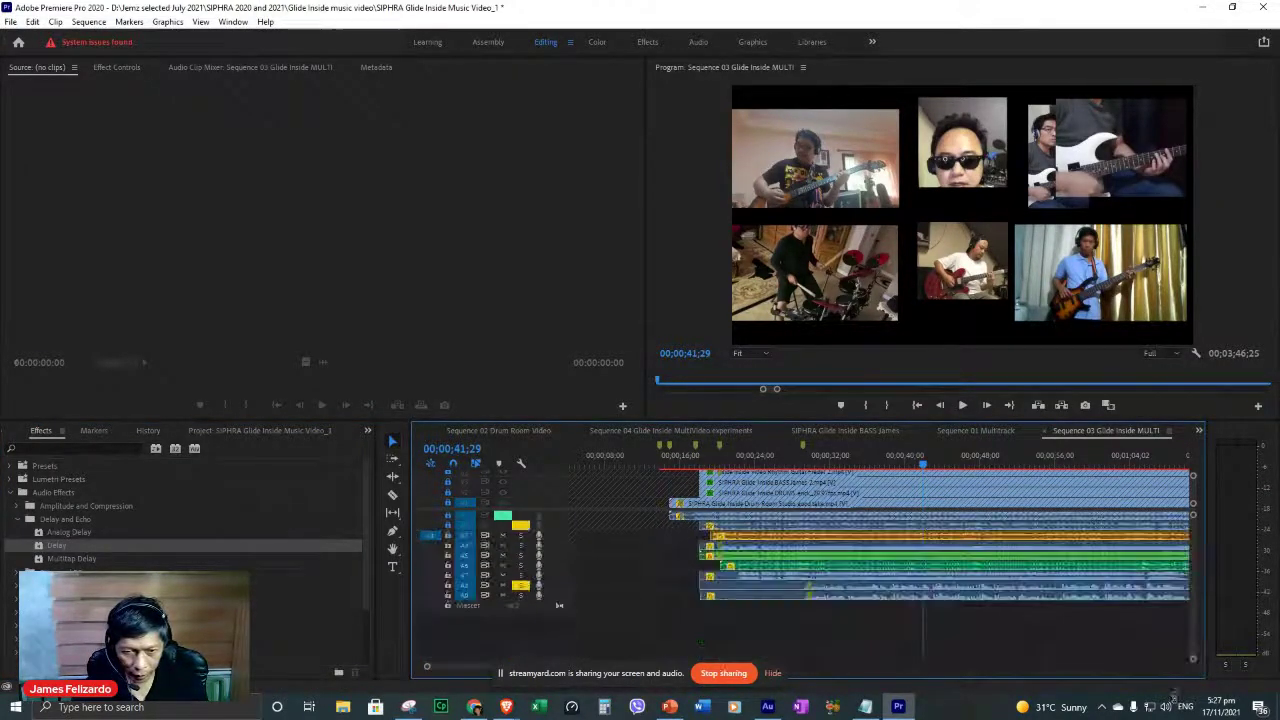
{"action": "scroll", "coordinate": [930, 585], "scroll_direction": "up", "scroll_amount": 5}
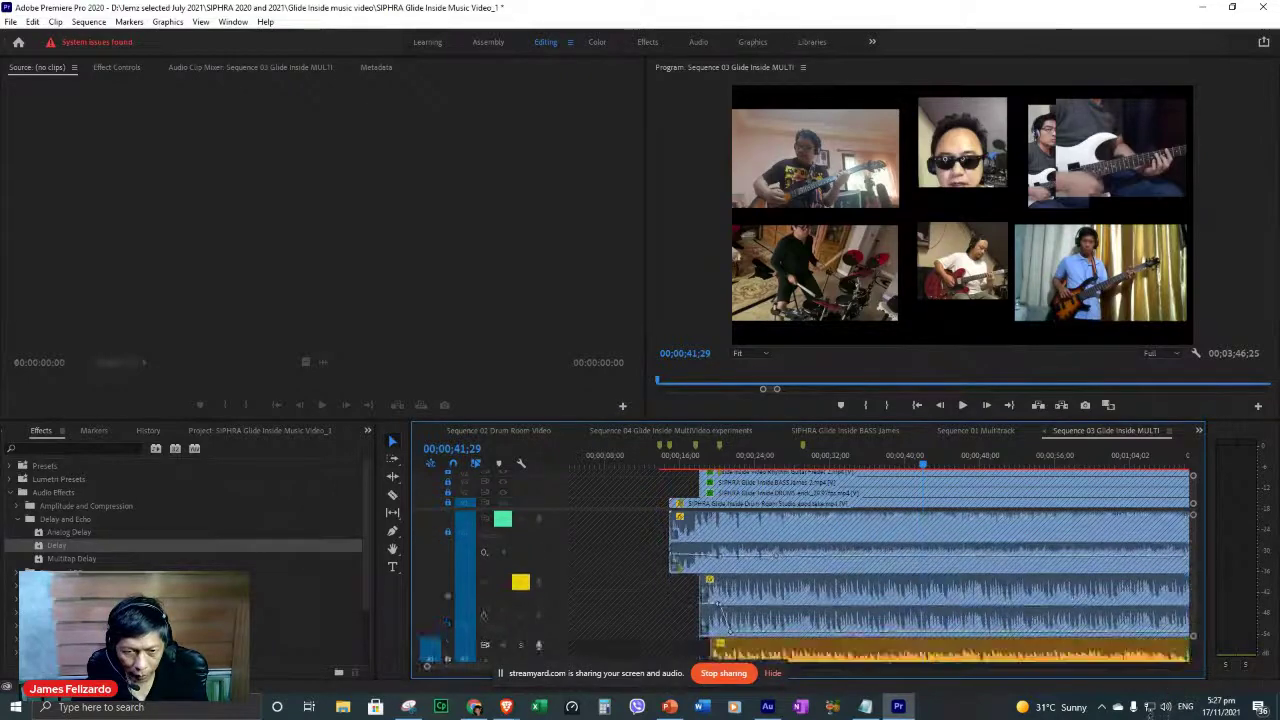
{"action": "left_click", "coordinate": [768, 428]}
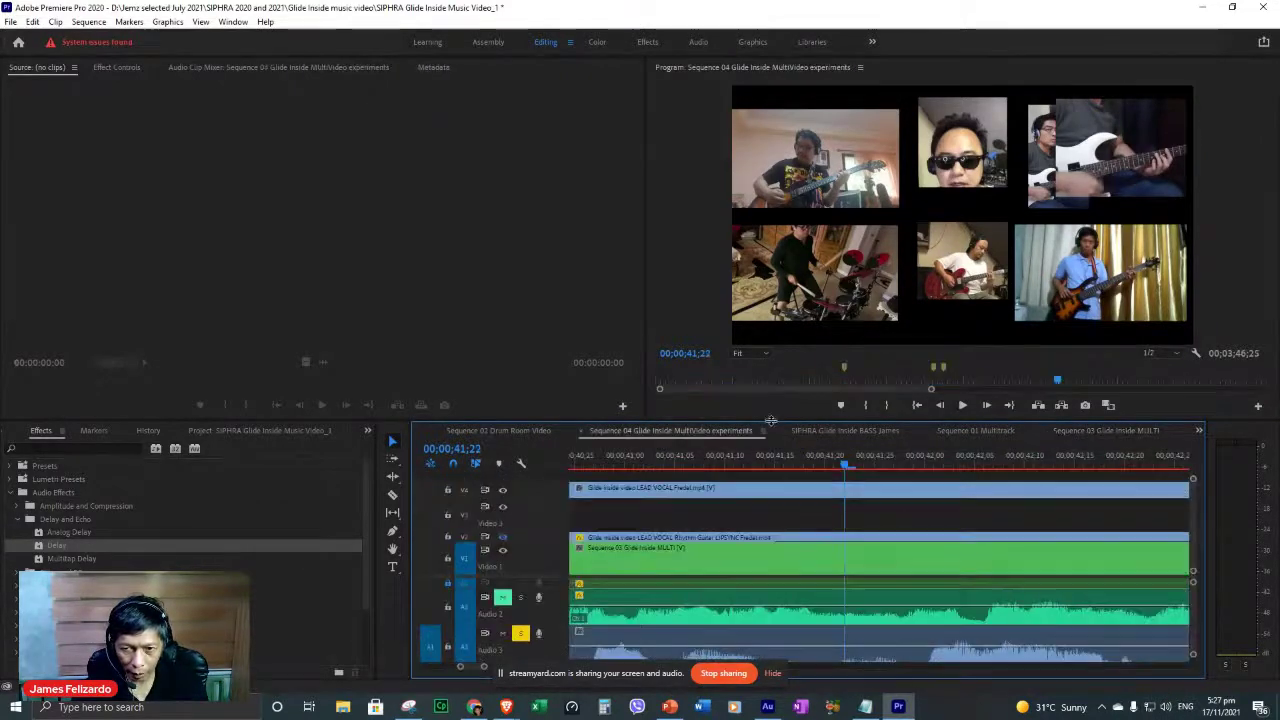
{"action": "left_click_drag", "start_coordinate": [770, 420], "coordinate": [775, 283]}
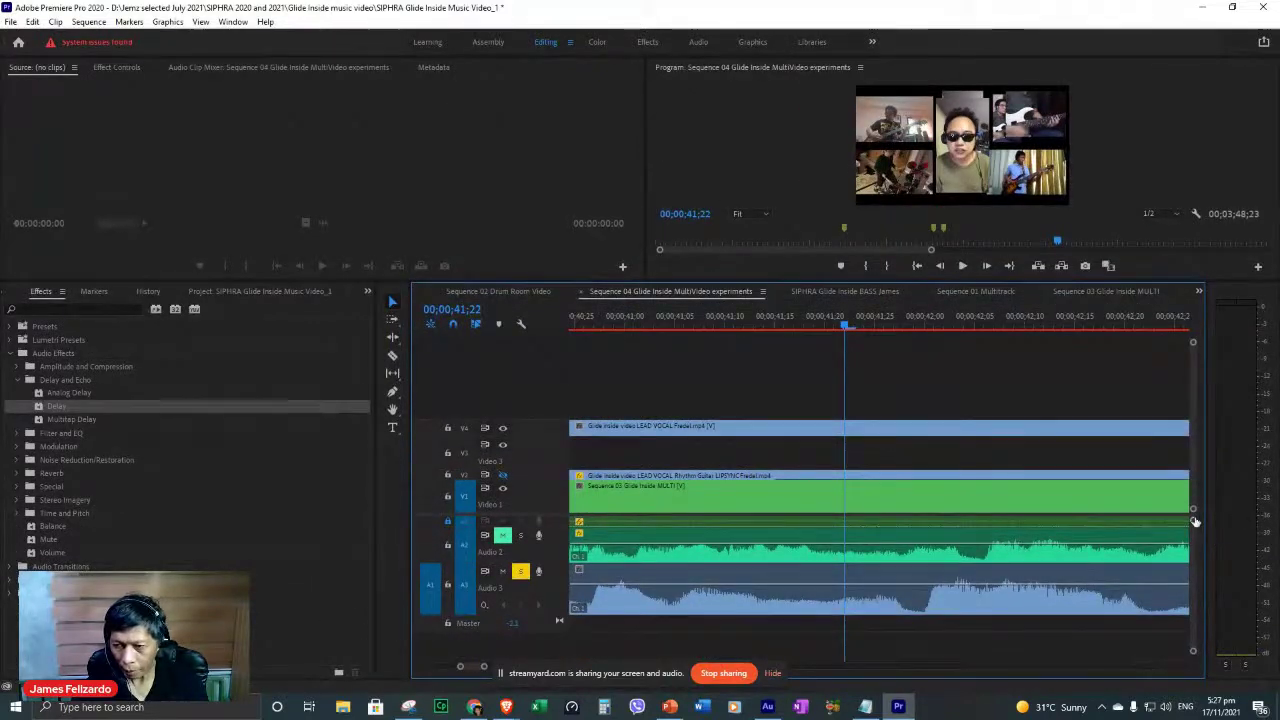
{"action": "left_click_drag", "start_coordinate": [1195, 522], "coordinate": [1173, 457]}
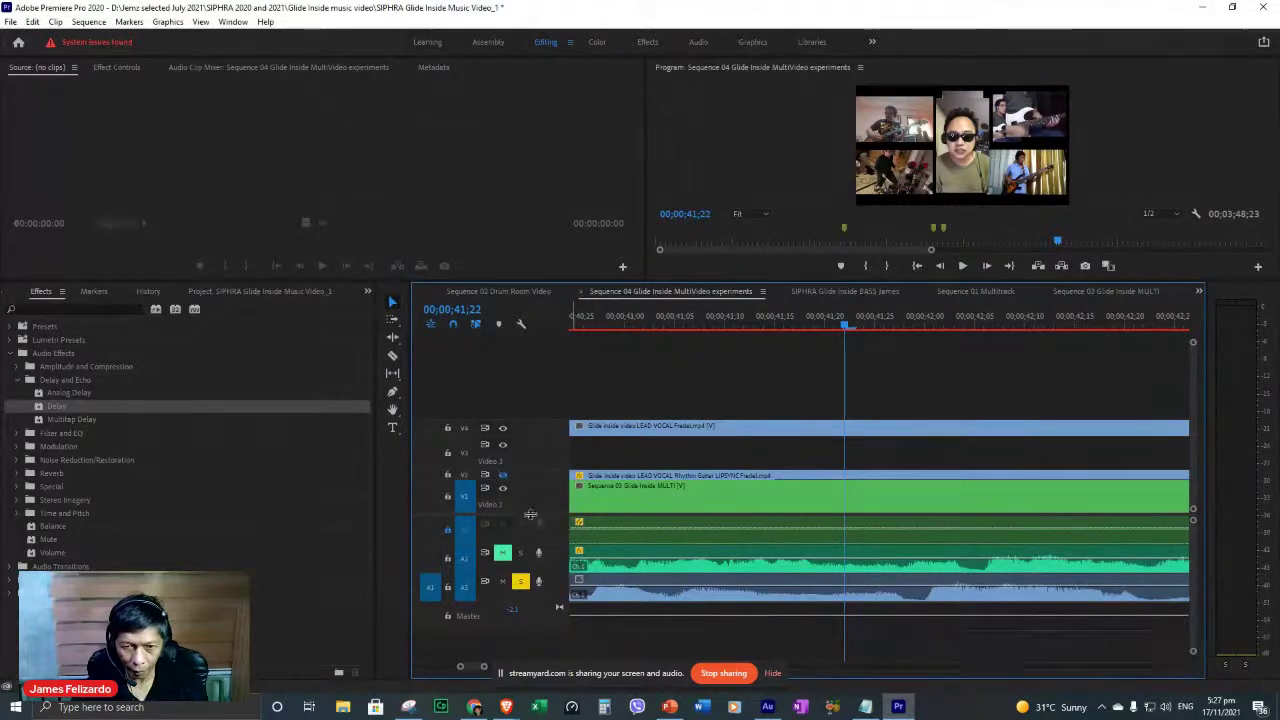
{"action": "left_click_drag", "start_coordinate": [531, 514], "coordinate": [533, 386]}
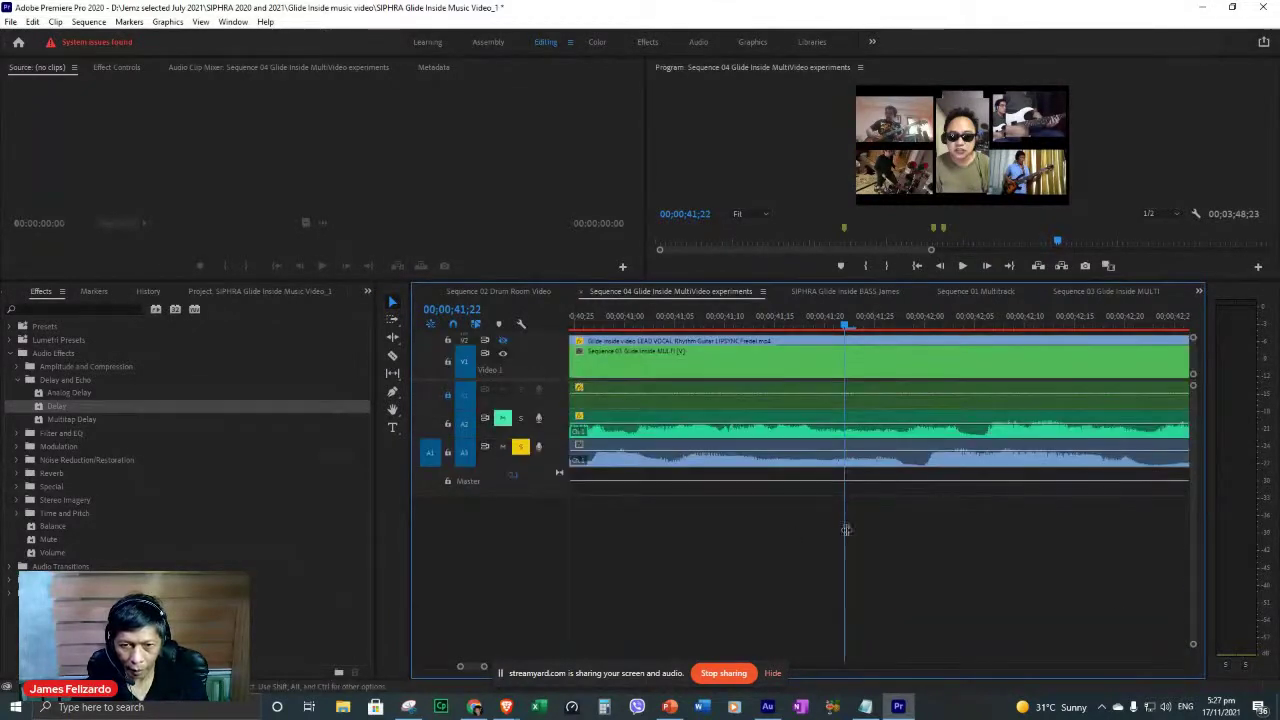
Increase the audio track heights so the Audio 2 and Audio 3 waveforms are both fully shown for comparison.
{"action": "mouse_move", "coordinate": [533, 469]}
{"action": "left_mouse_down"}
{"action": "mouse_move", "coordinate": [560, 621]}
{"action": "mouse_move", "coordinate": [545, 481]}
{"action": "left_mouse_up"}
{"action": "scroll", "coordinate": [1078, 460], "scroll_direction": "down", "scroll_amount": 1}
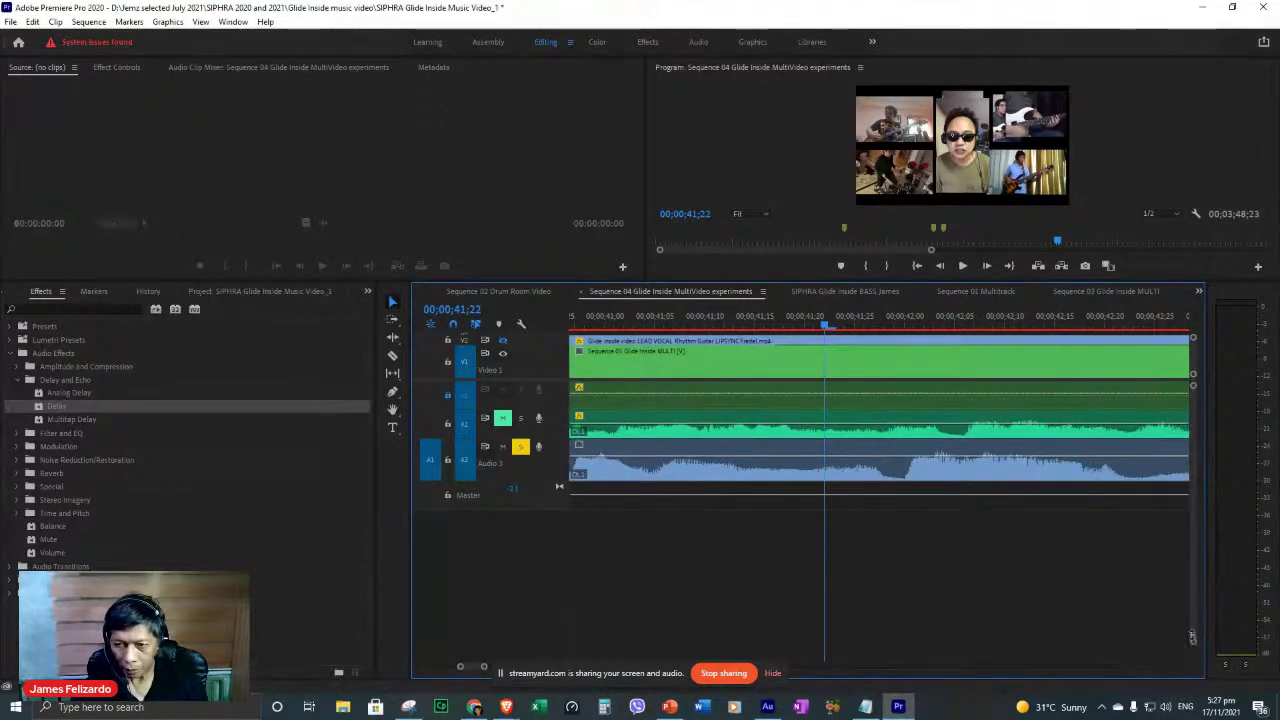
{"action": "left_click_drag", "start_coordinate": [1192, 637], "coordinate": [1182, 664]}
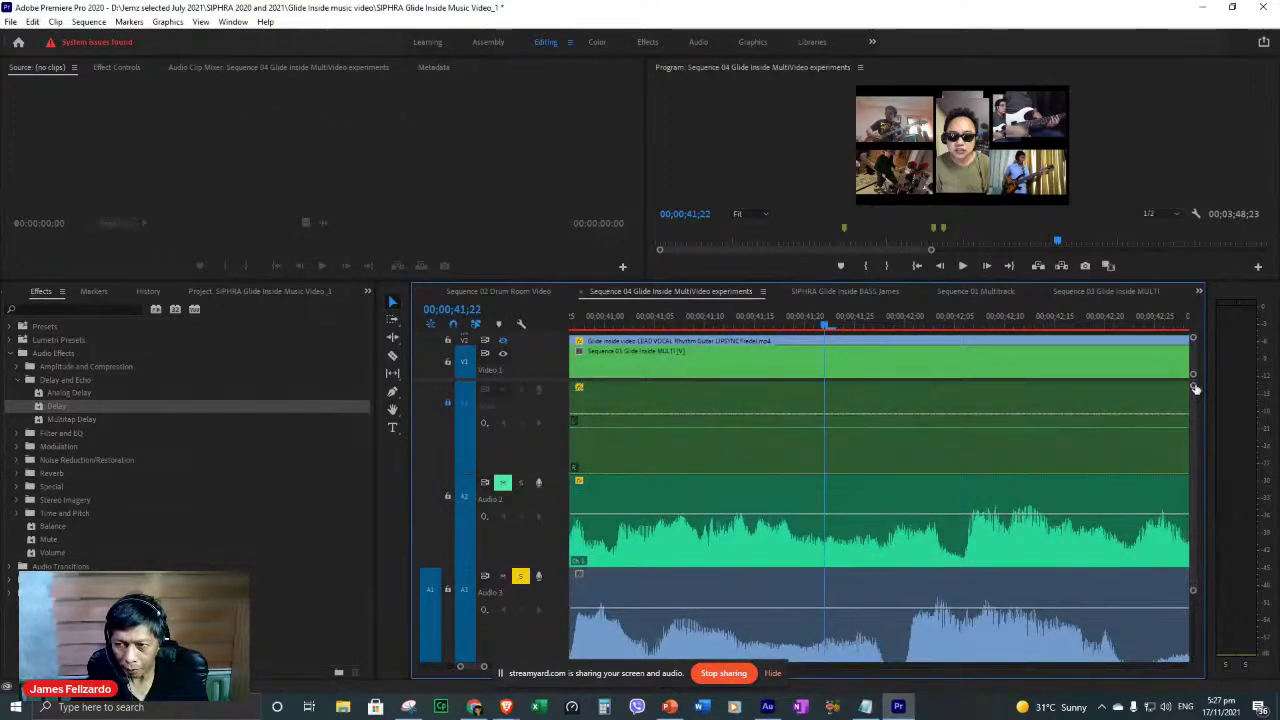
{"action": "left_click_drag", "start_coordinate": [1195, 388], "coordinate": [1196, 385]}
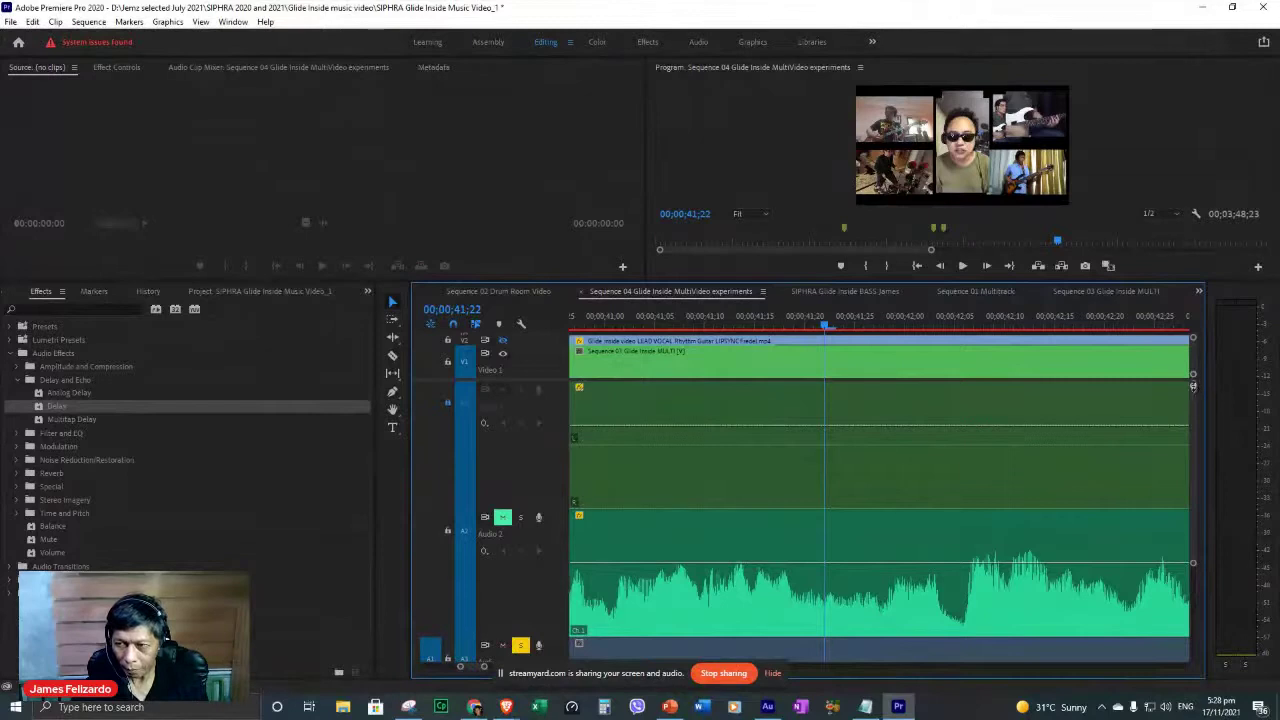
{"action": "left_click_drag", "start_coordinate": [1193, 386], "coordinate": [1194, 650]}
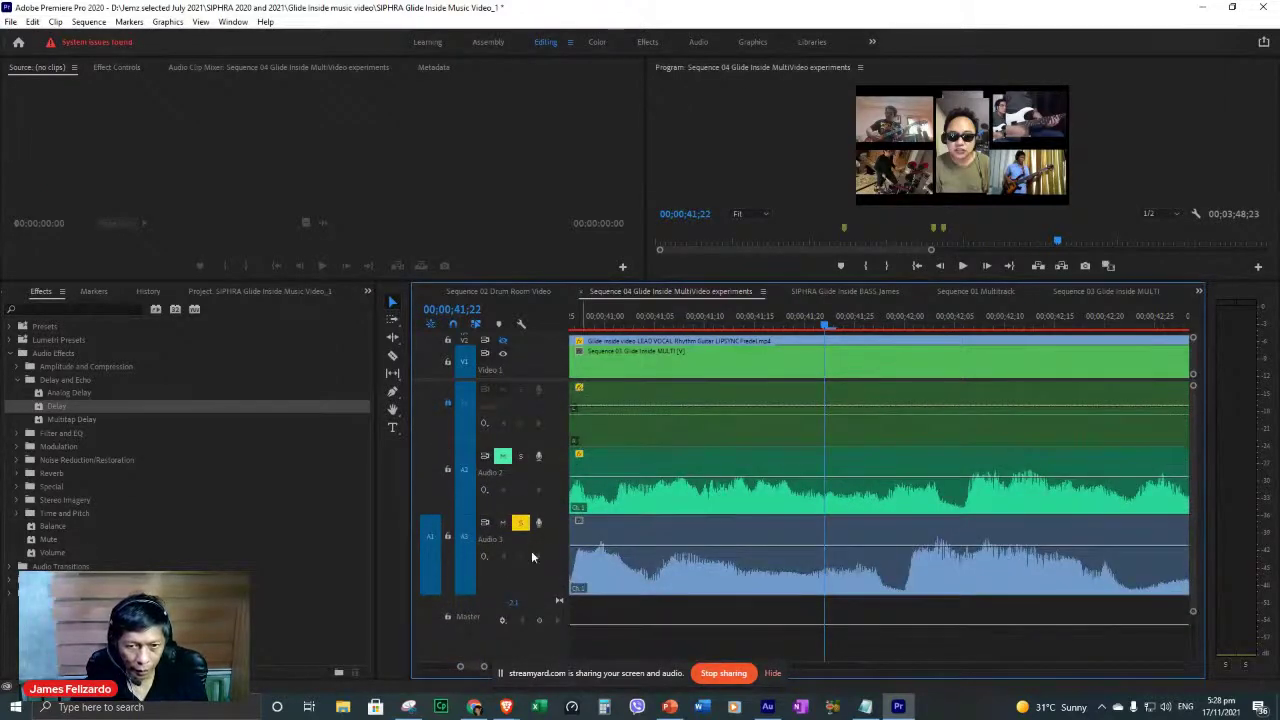
Move the playhead to the start of the Audio 3 clip at 00;00;27;28 and reduce the Audio 3 track height.
{"action": "key", "text": "End"}
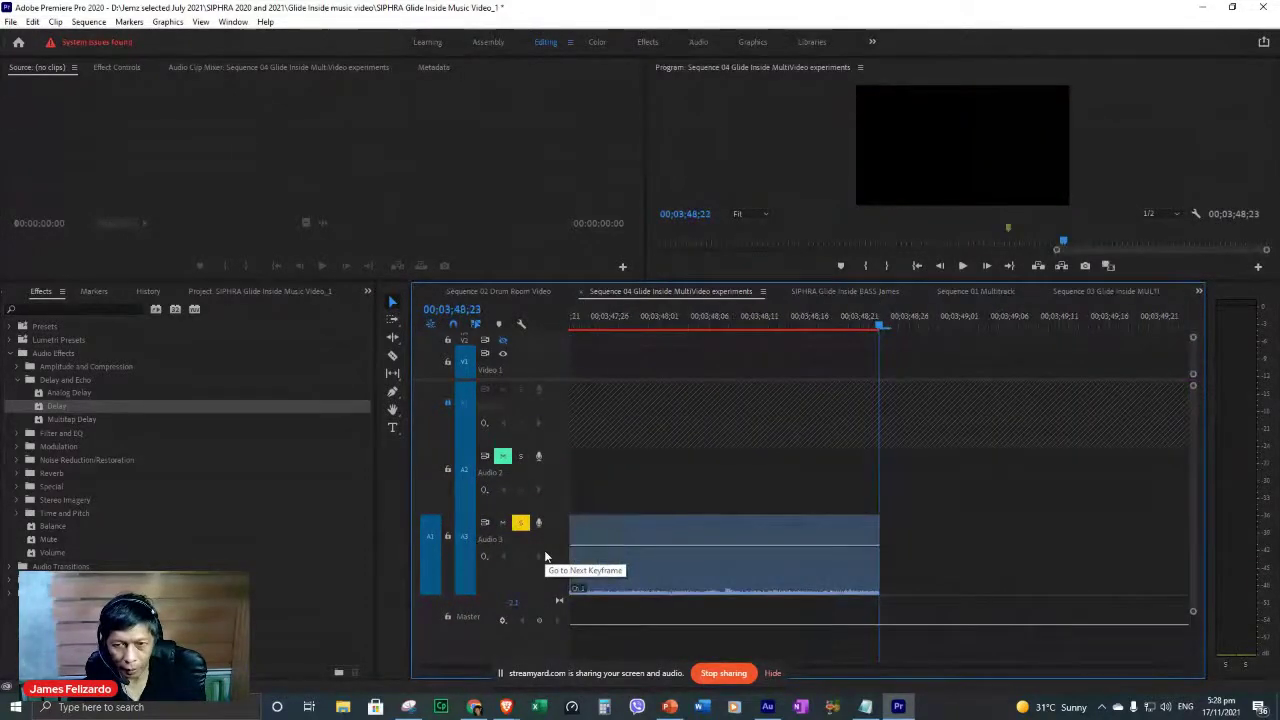
{"action": "left_click", "coordinate": [545, 557]}
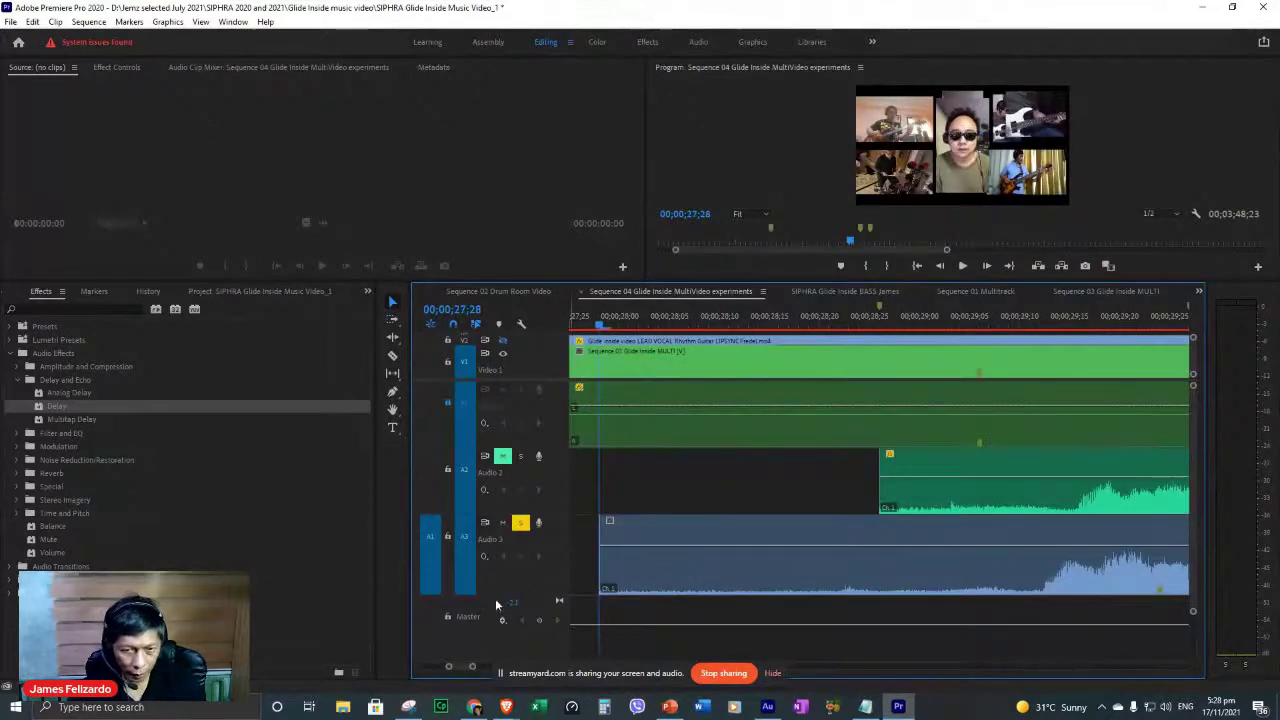
{"action": "left_click_drag", "start_coordinate": [501, 596], "coordinate": [557, 543]}
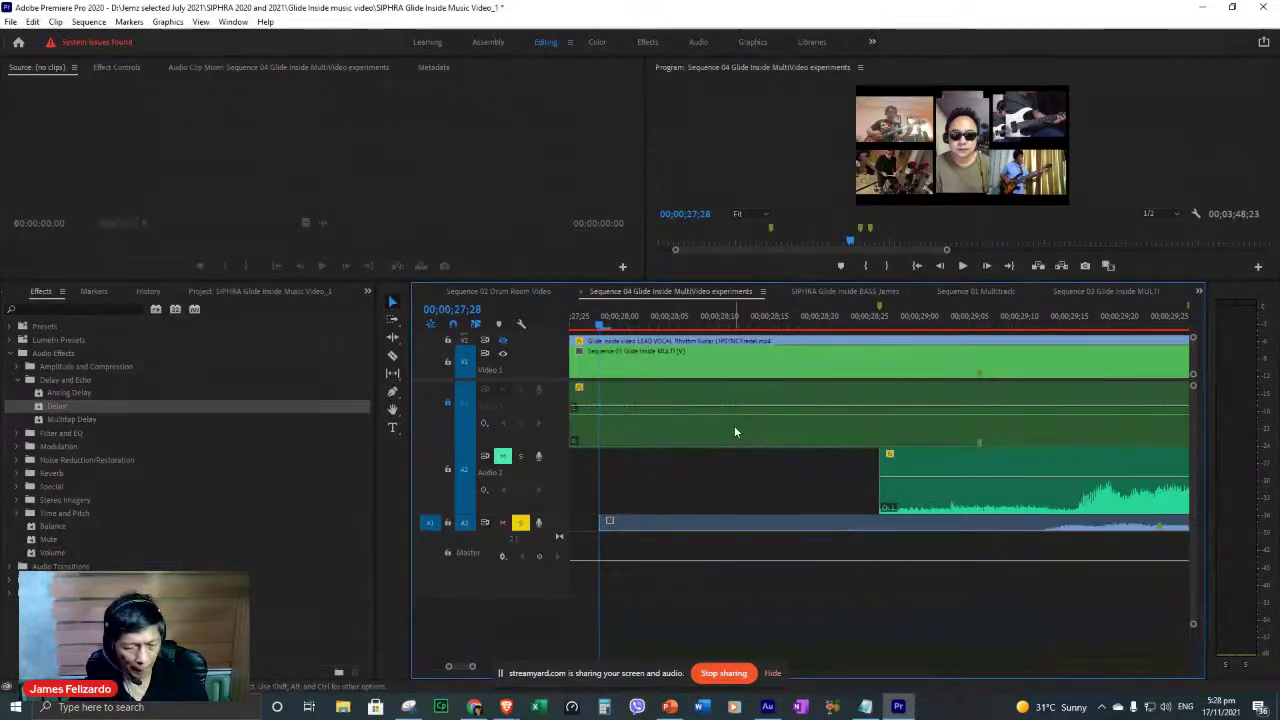
Maximize the timeline, temporarily enlarge the Audio 2 track to inspect its waveform, and return the track to a compact height.
{"action": "key", "text": "grave"}
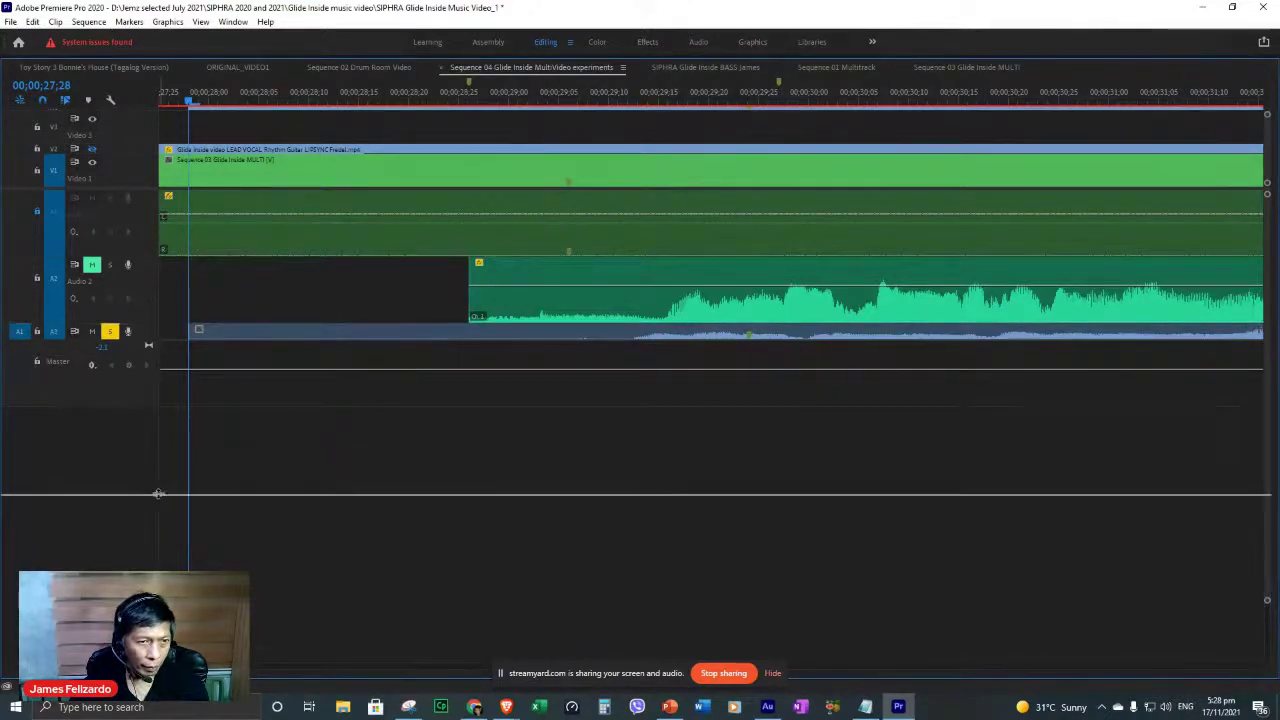
{"action": "left_click_drag", "start_coordinate": [150, 324], "coordinate": [154, 497]}
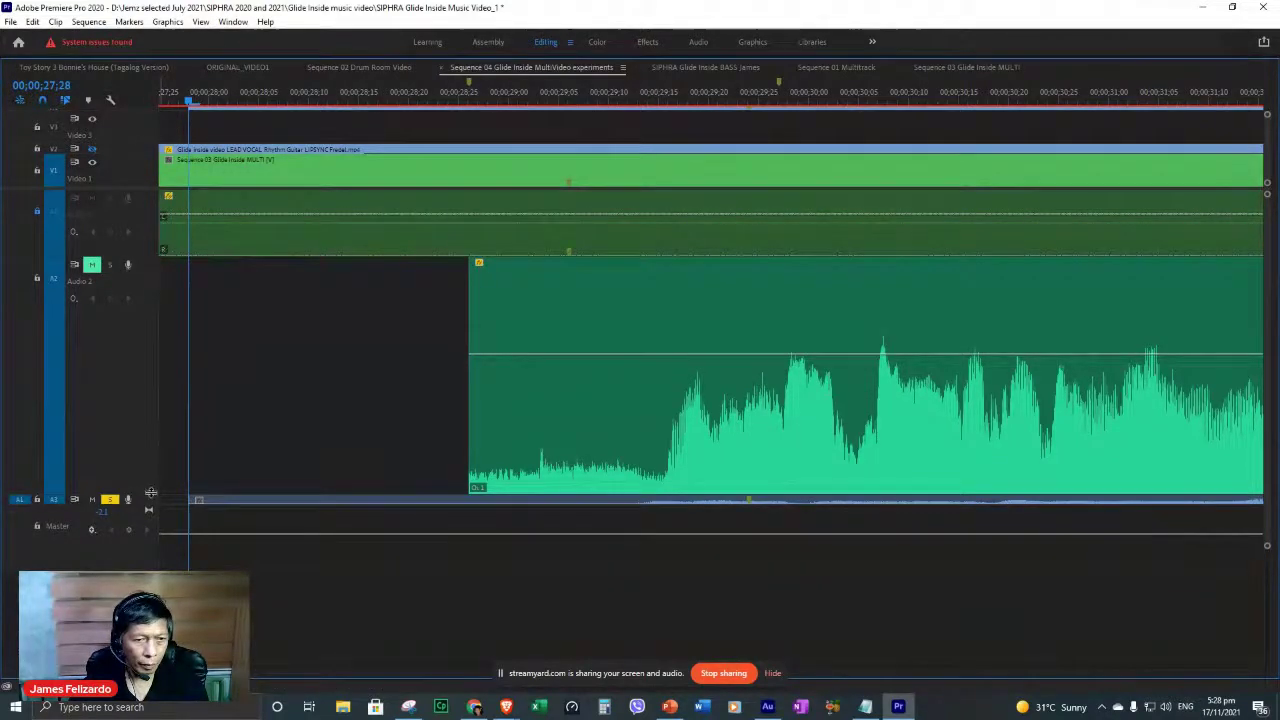
{"action": "left_click_drag", "start_coordinate": [151, 489], "coordinate": [156, 318]}
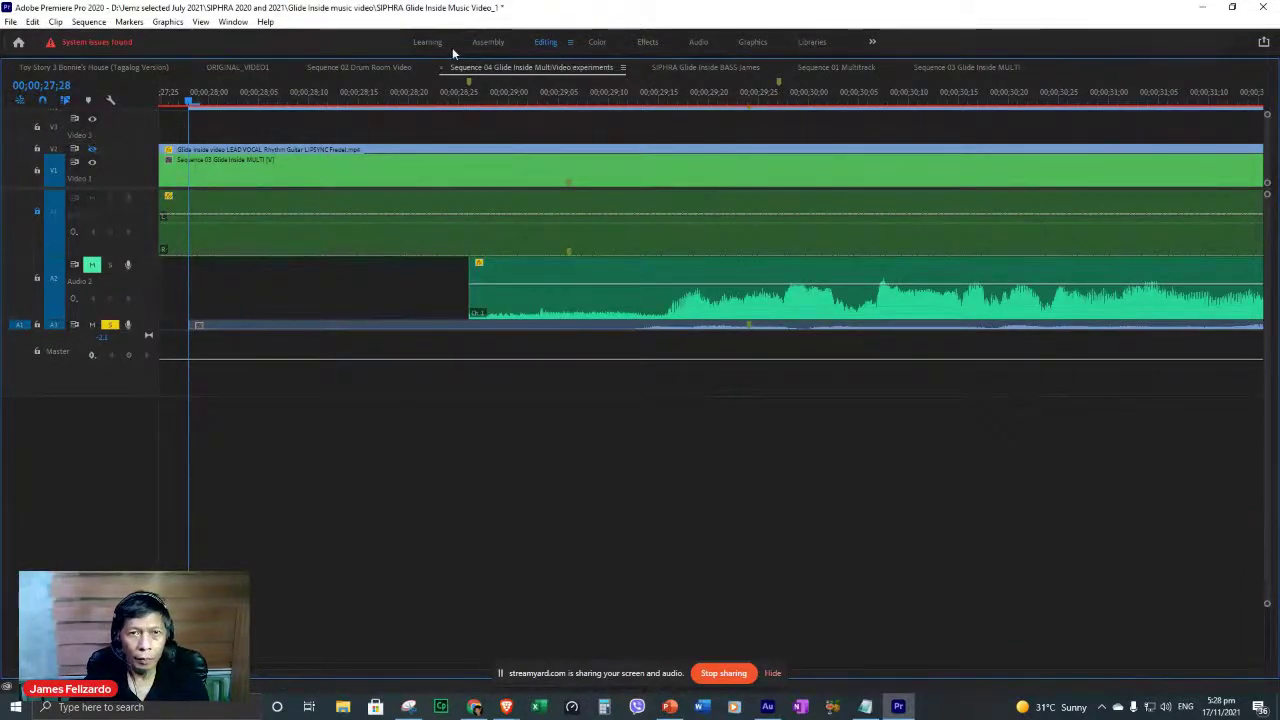
Switch to the Audio workspace, show the Audio Track Mixer, and maximize the Program monitor.
{"action": "left_click", "coordinate": [702, 47]}
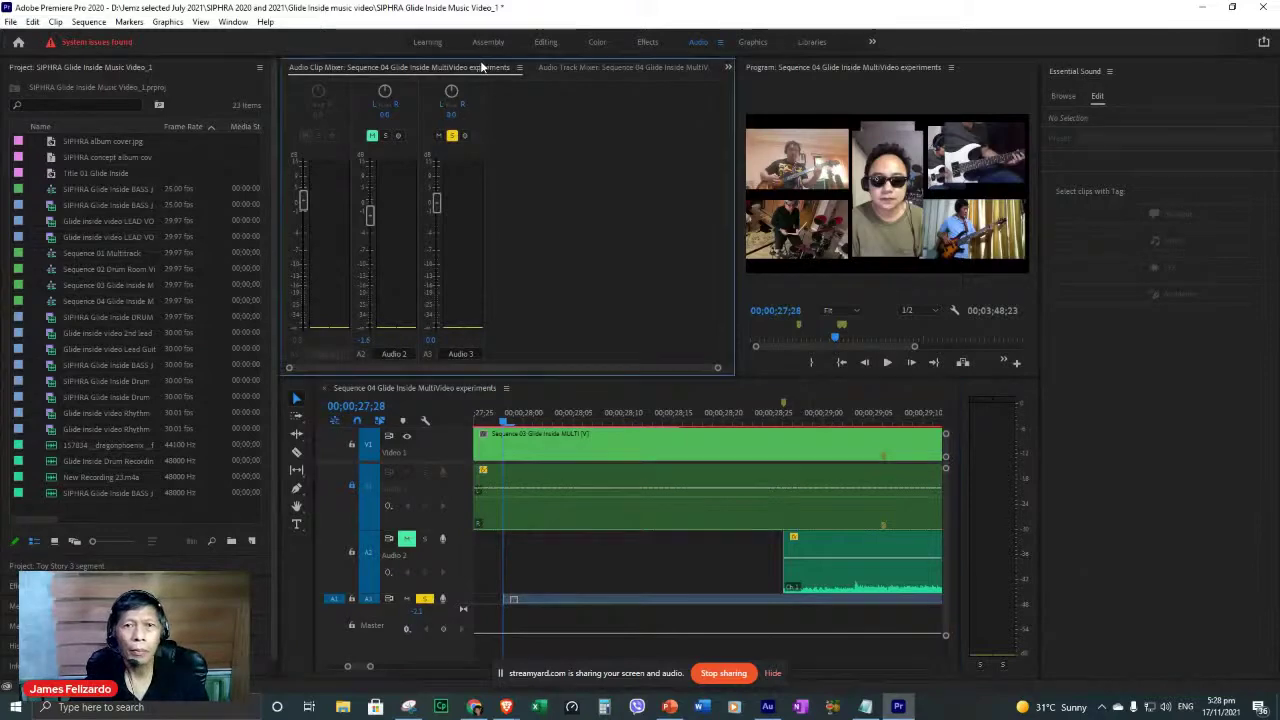
{"action": "left_click", "coordinate": [597, 64]}
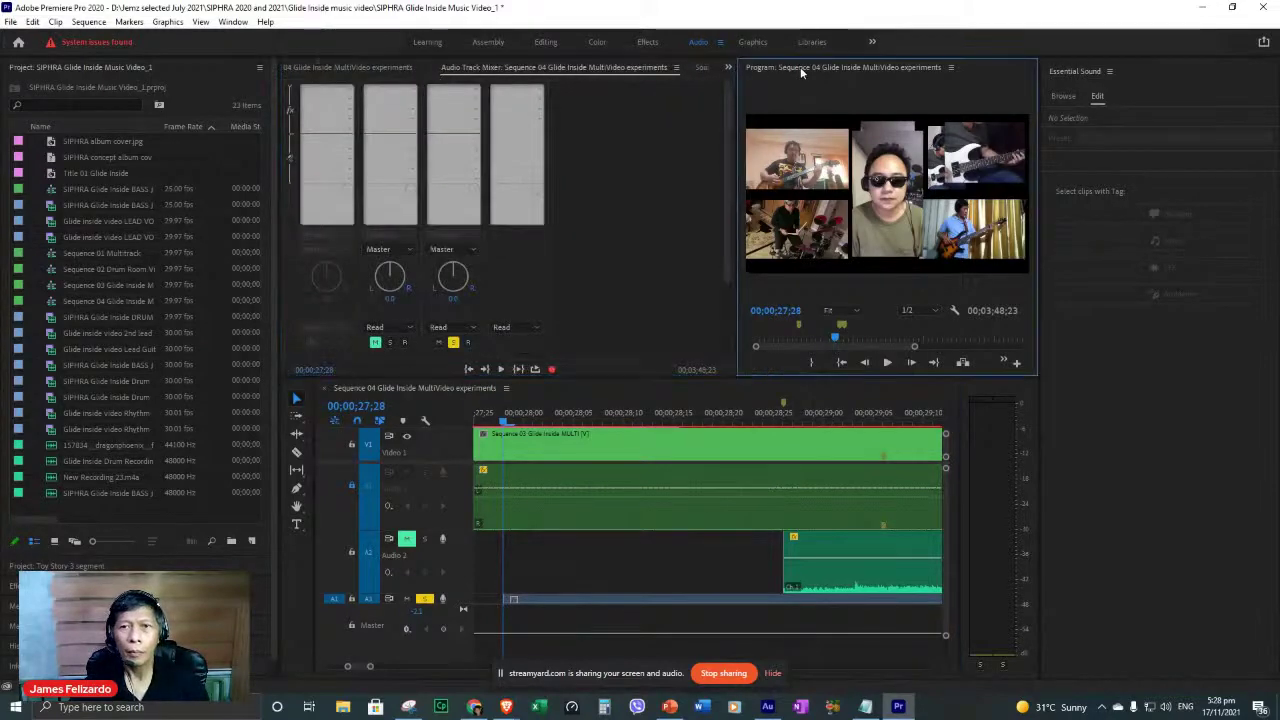
{"action": "key", "text": "grave"}
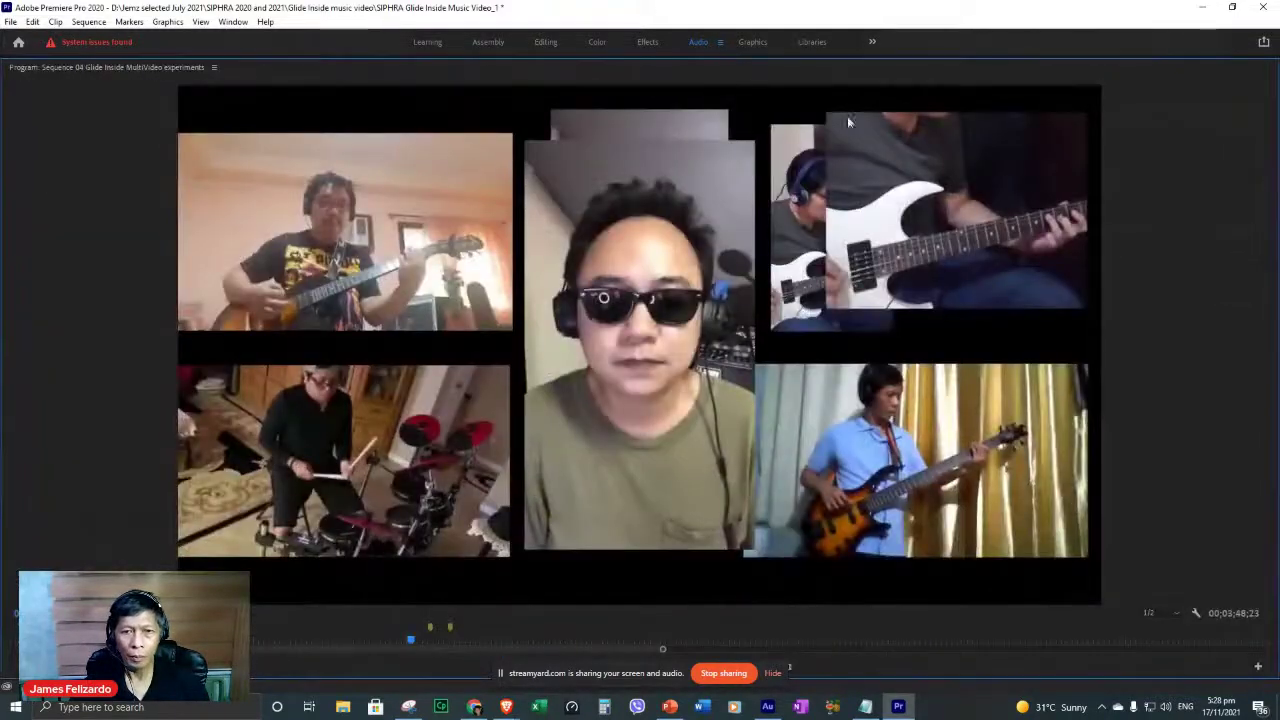
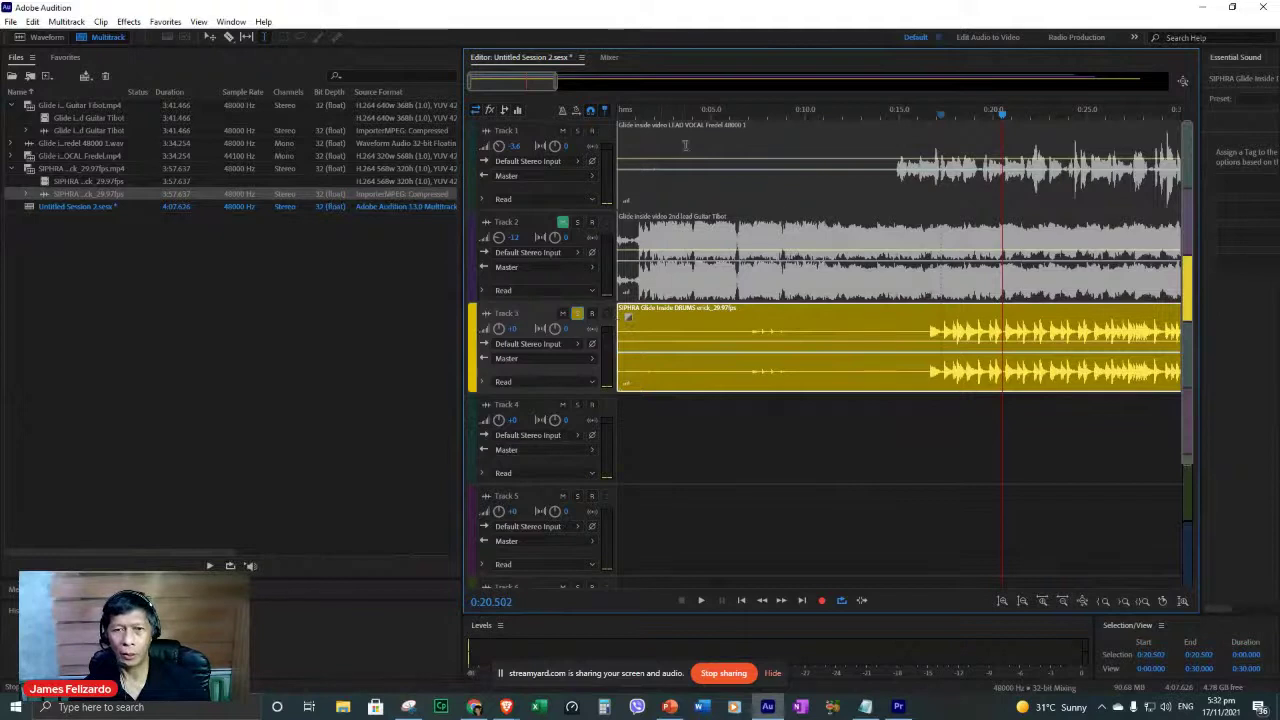
Unmute and solo Track 2 alongside Track 3, and play the opening seconds from the session start.
{"action": "left_click", "coordinate": [799, 358]}
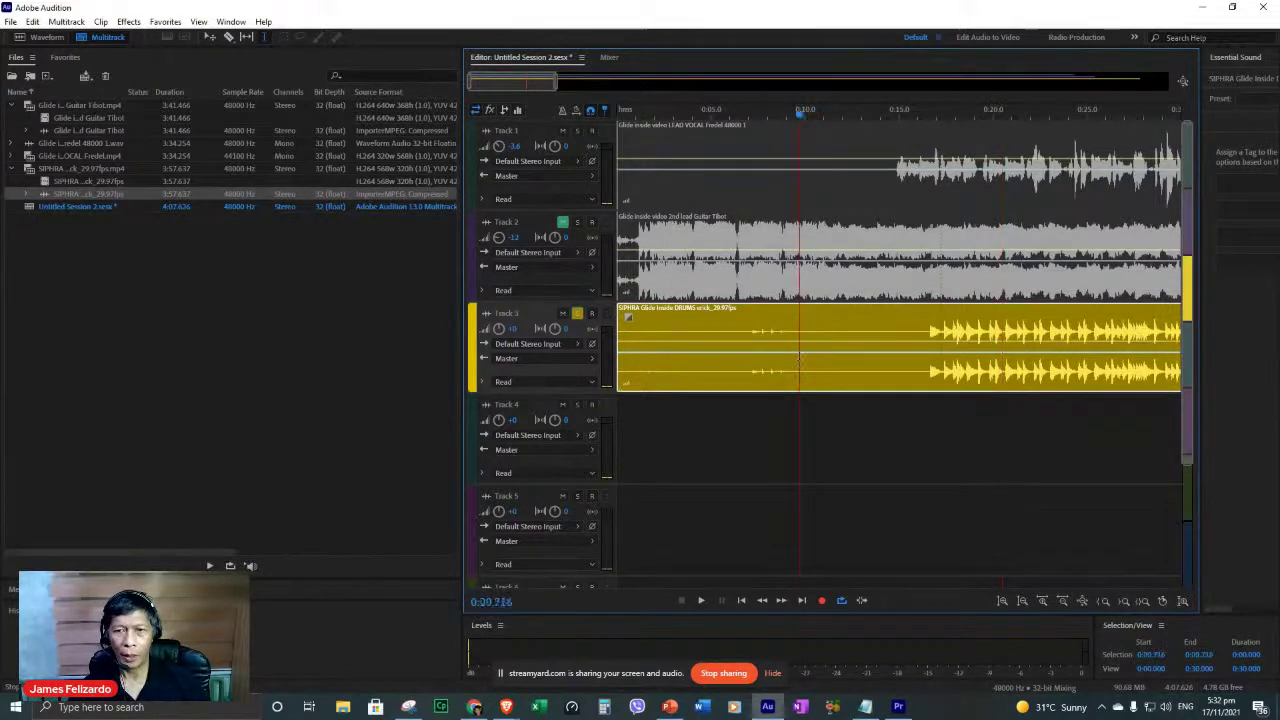
{"action": "left_click", "coordinate": [578, 233]}
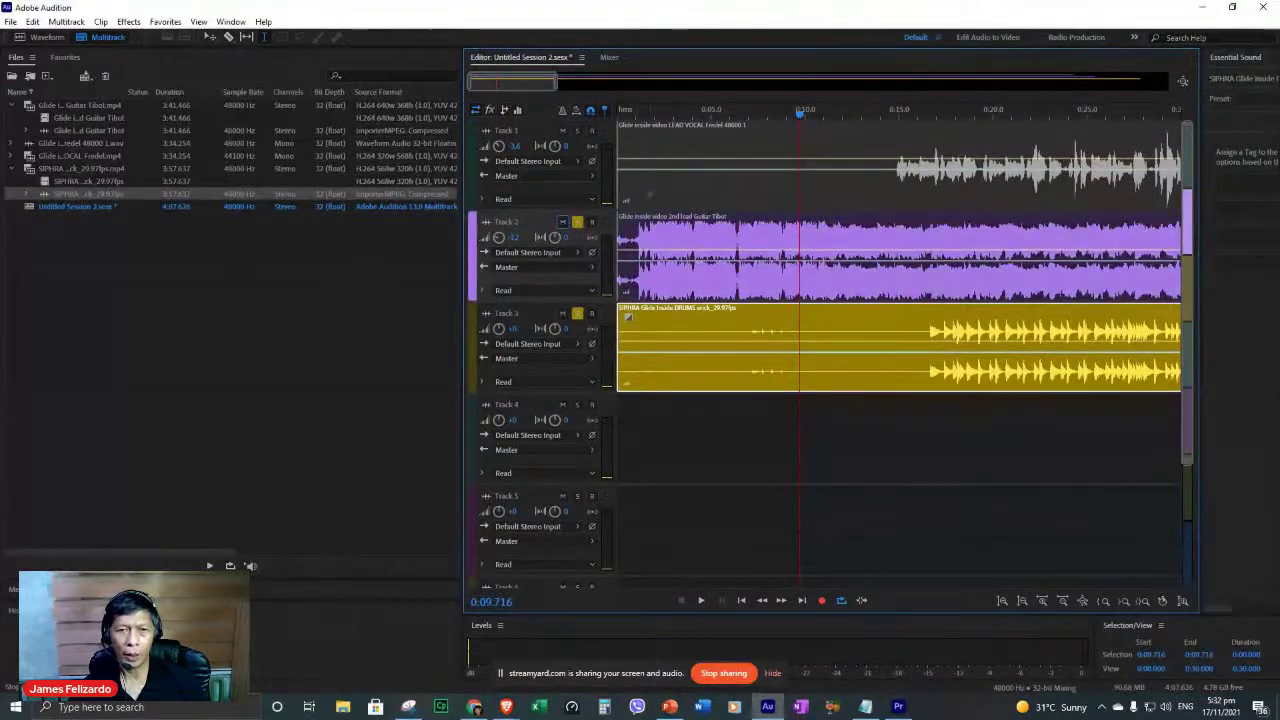
{"action": "left_click", "coordinate": [631, 117]}
{"action": "key", "text": "space"}
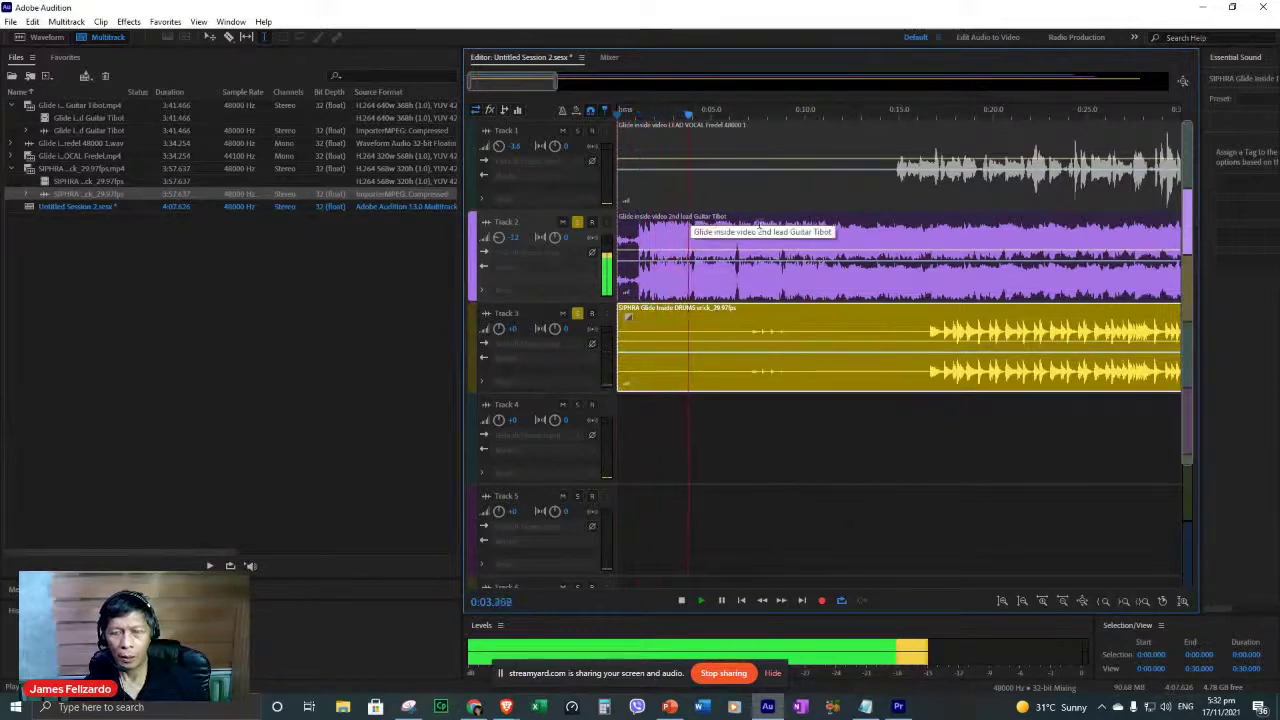
{"action": "key", "text": "space"}
Examine the opening of the Track 2 guitar waveform up close and play it from about 1 second.
{"action": "left_click", "coordinate": [650, 140]}
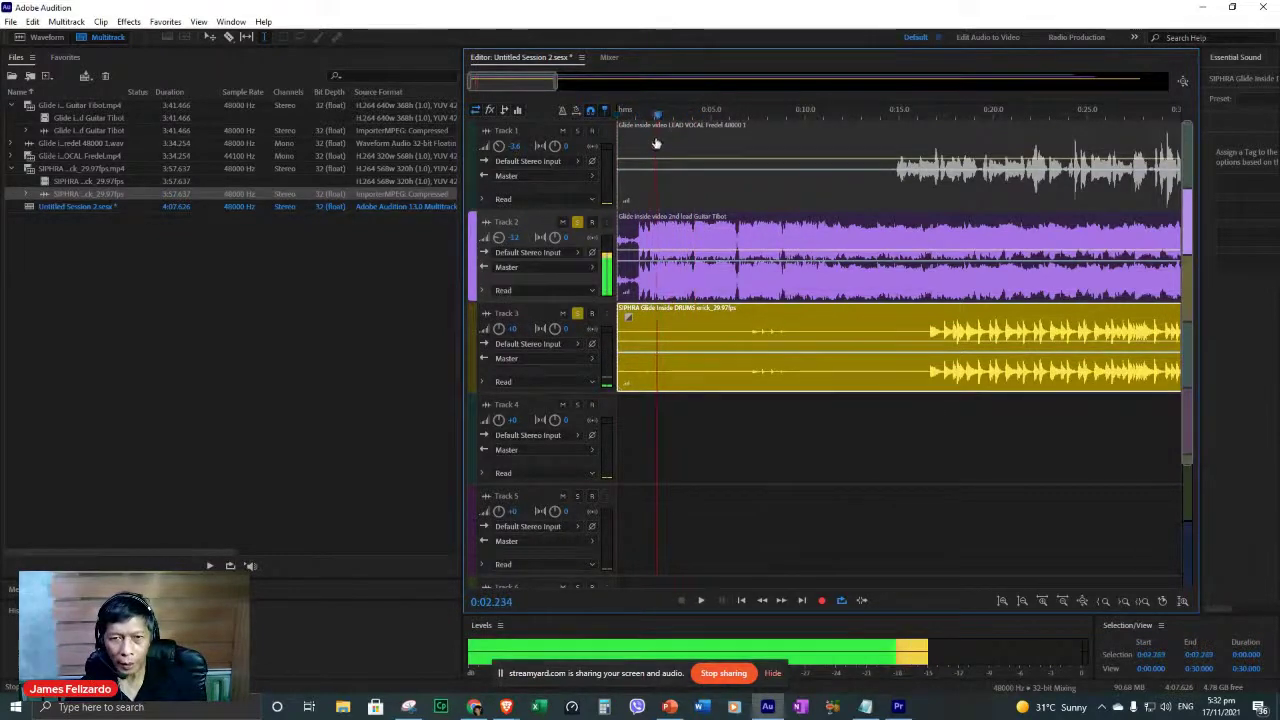
{"action": "scroll", "coordinate": [650, 140], "scroll_direction": "up", "scroll_amount": 2}
{"action": "scroll", "coordinate": [819, 209], "scroll_direction": "up", "scroll_amount": 2}
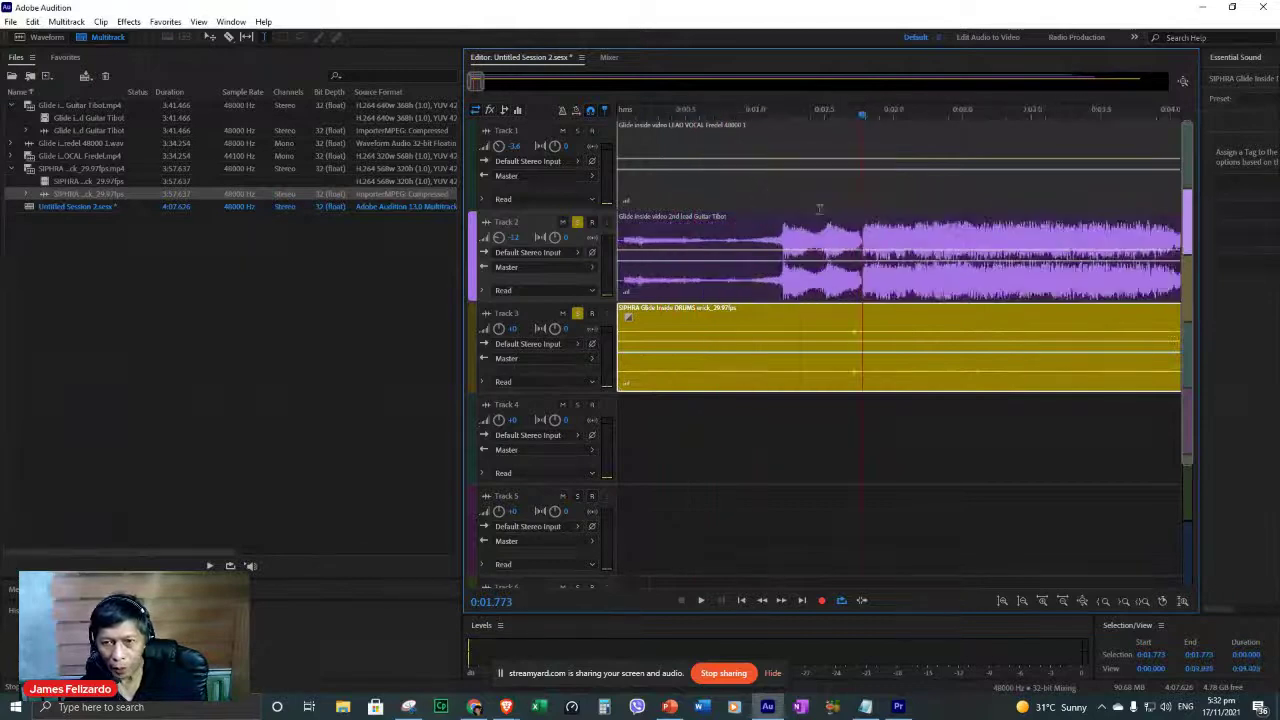
{"action": "left_click", "coordinate": [755, 115]}
{"action": "key", "text": "space"}
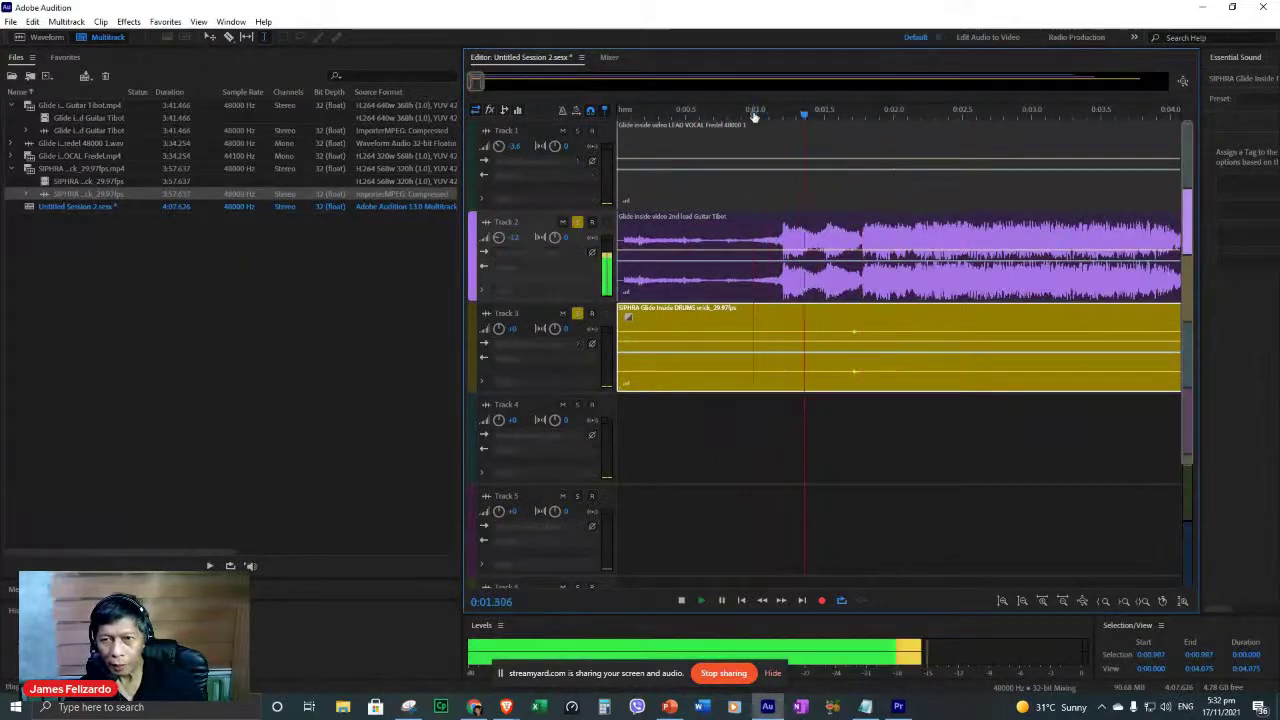
{"action": "key", "text": "space"}
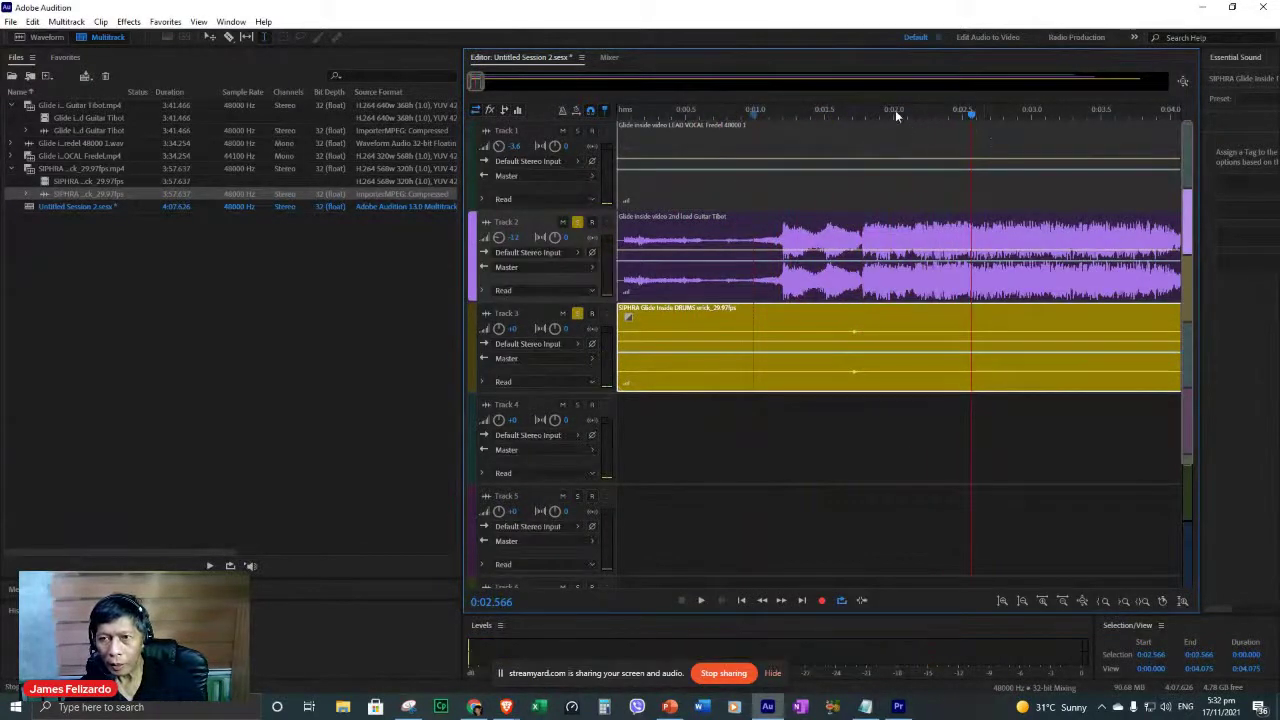
Replay short passages from about 0:02.1 to check where the Track 2 guitar begins.
{"action": "left_click", "coordinate": [913, 115]}
{"action": "key", "text": "space"}
{"action": "key", "text": "space"}
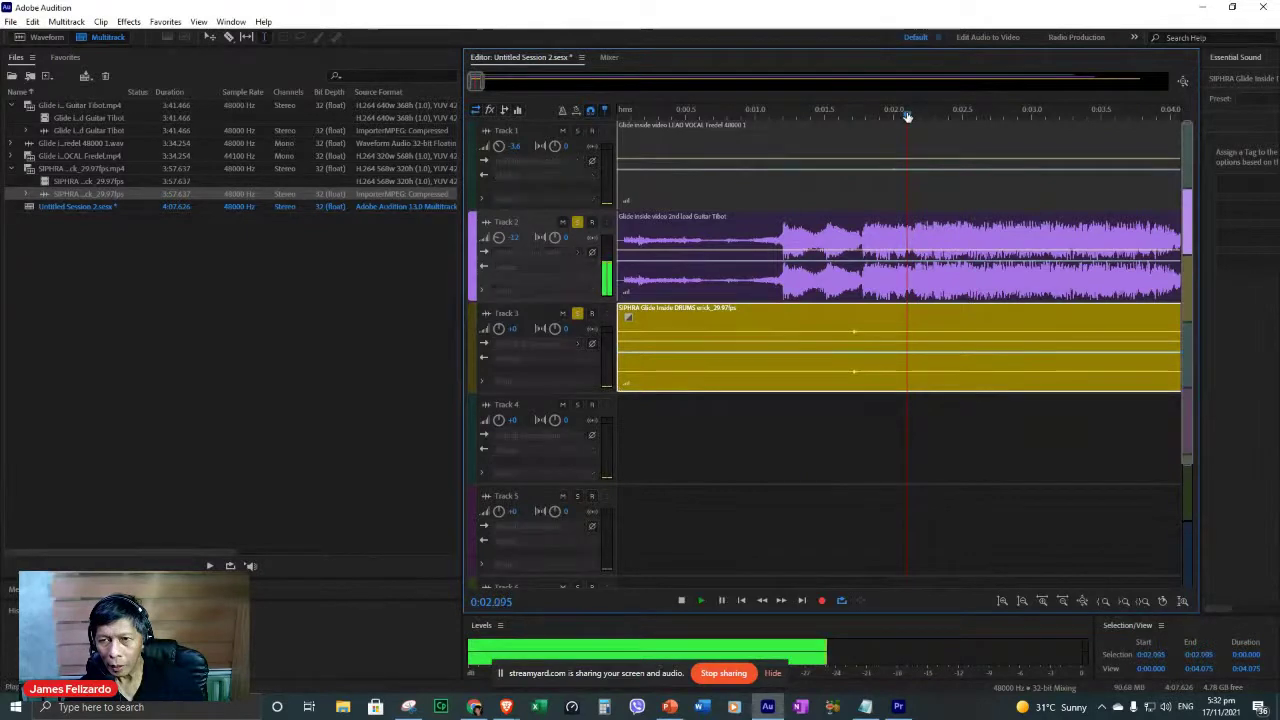
{"action": "left_click", "coordinate": [915, 116]}
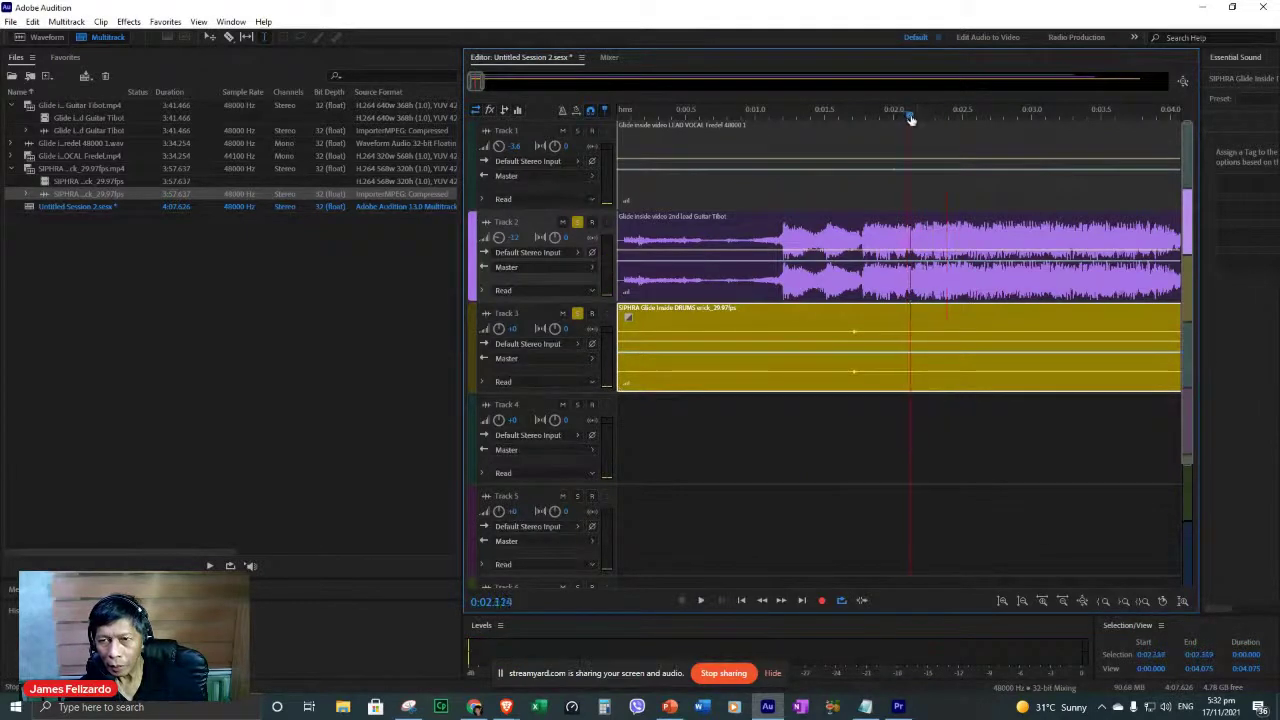
{"action": "key", "text": "space"}
{"action": "left_click", "coordinate": [909, 115]}
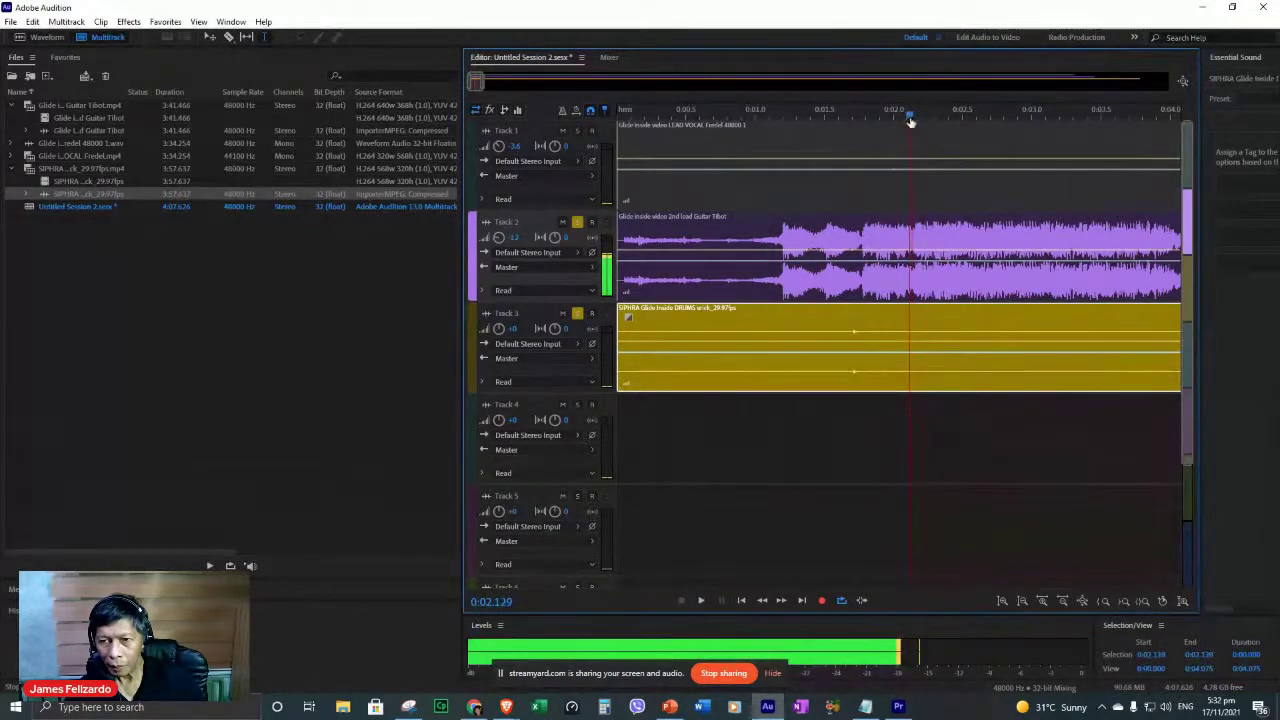
{"action": "key", "text": "space"}
Trim the quiet lead-in off the Track 2 guitar clip and move the clip back to the session start.
{"action": "left_click", "coordinate": [630, 245]}
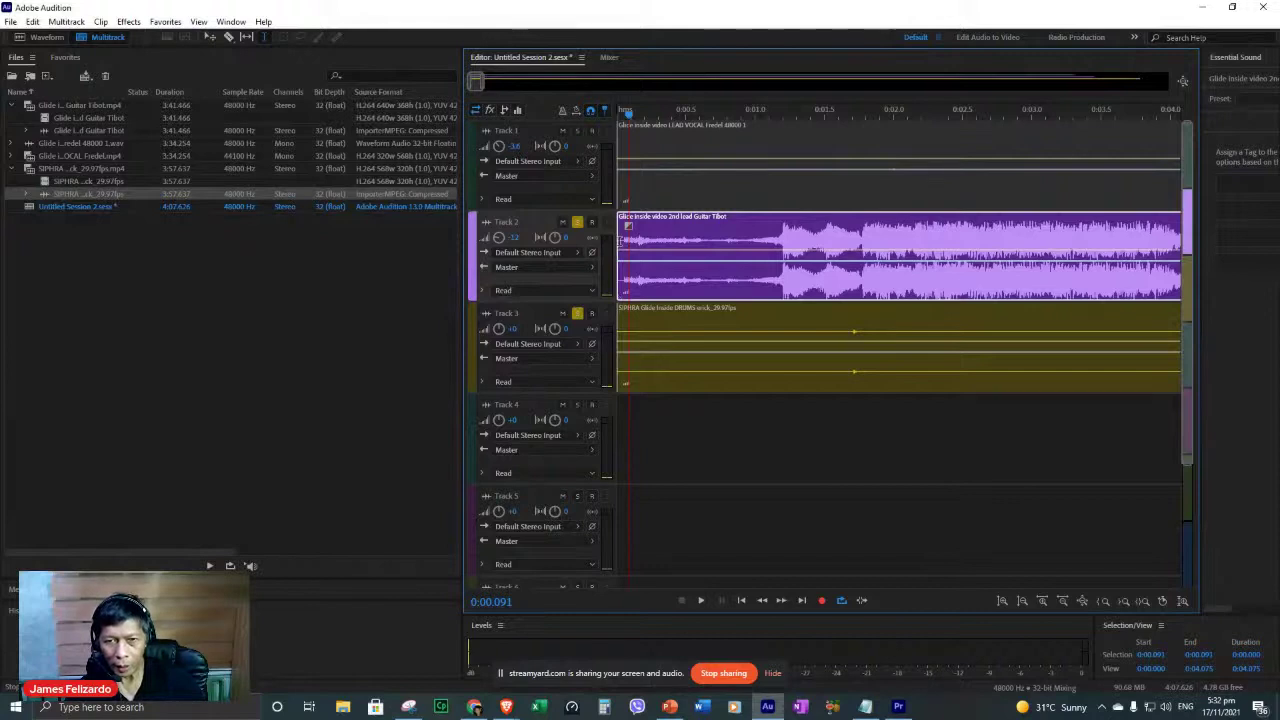
{"action": "left_click_drag", "start_coordinate": [620, 243], "coordinate": [862, 245]}
{"action": "left_click_drag", "start_coordinate": [1004, 224], "coordinate": [761, 224]}
Play the trimmed guitar clip on Track 2 to check its new start.
{"action": "key", "text": "space"}
{"action": "key", "text": "space"}
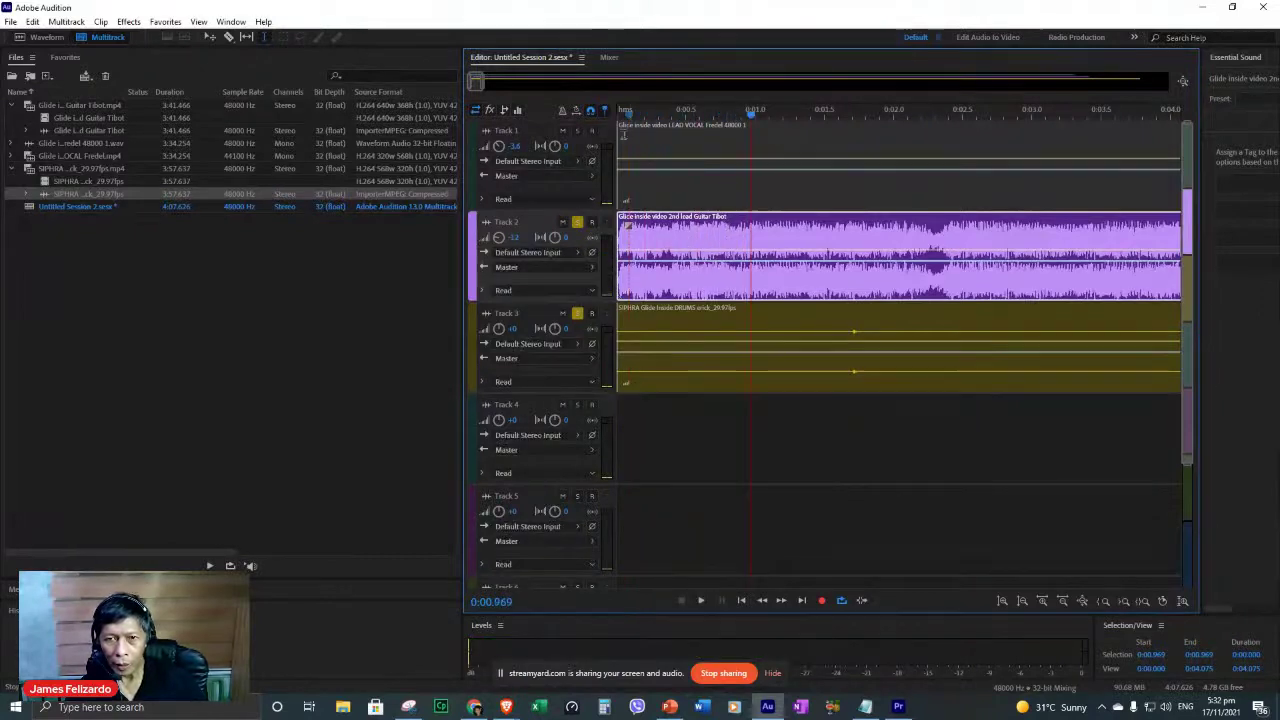
{"action": "key", "text": "space"}
{"action": "key", "text": "space"}
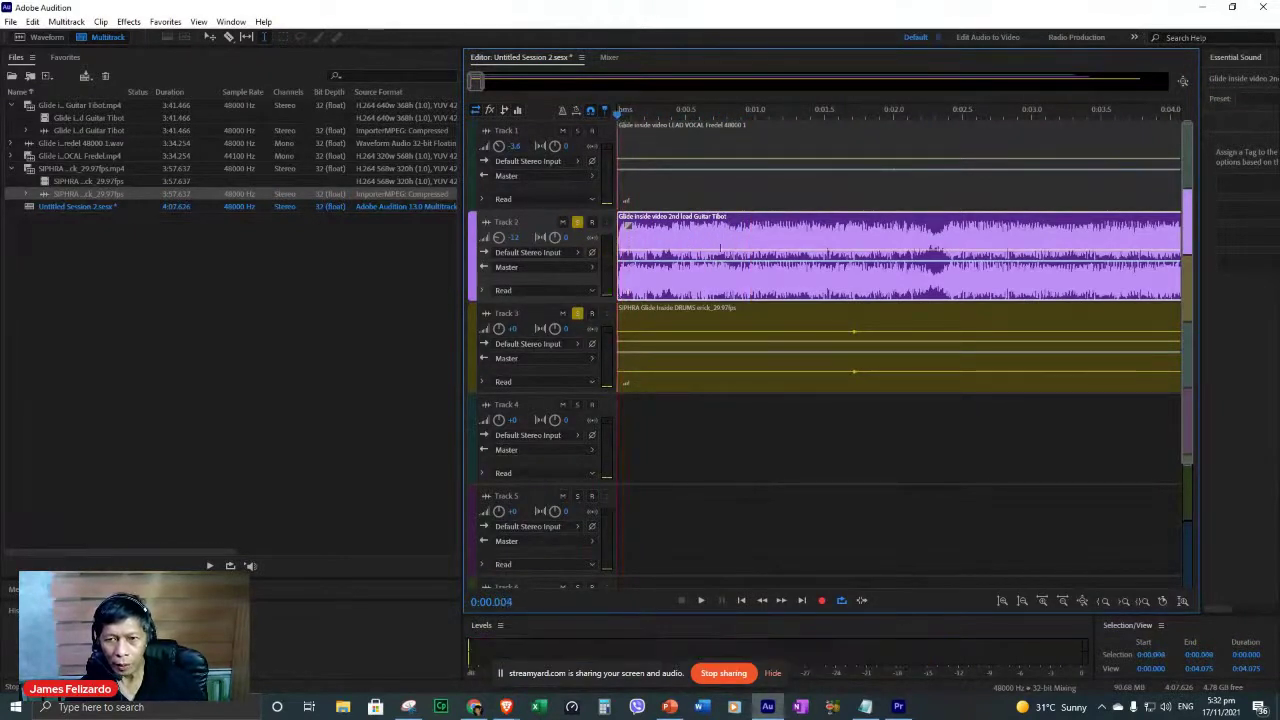
Select the Track 3 drums clip, turn off solo on Track 2, and play the drums alone.
{"action": "left_click", "coordinate": [779, 320]}
{"action": "scroll", "coordinate": [779, 320], "scroll_direction": "down", "scroll_amount": 8}
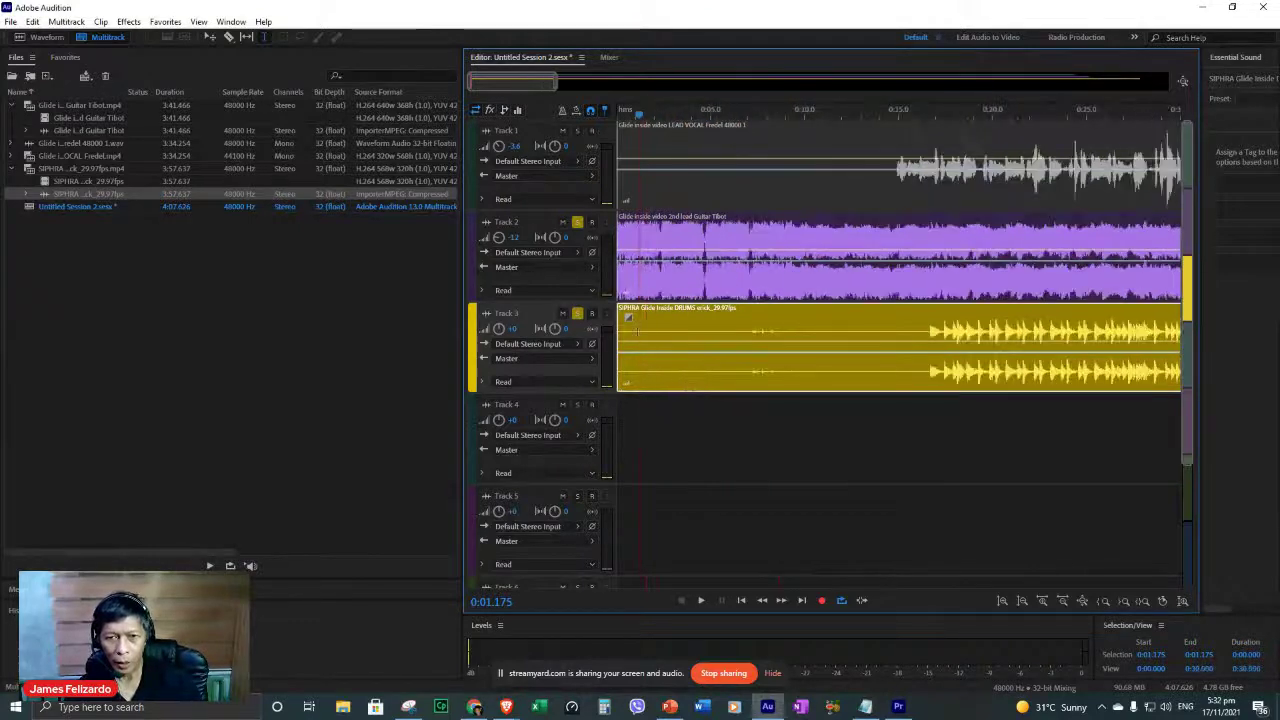
{"action": "left_click", "coordinate": [575, 222]}
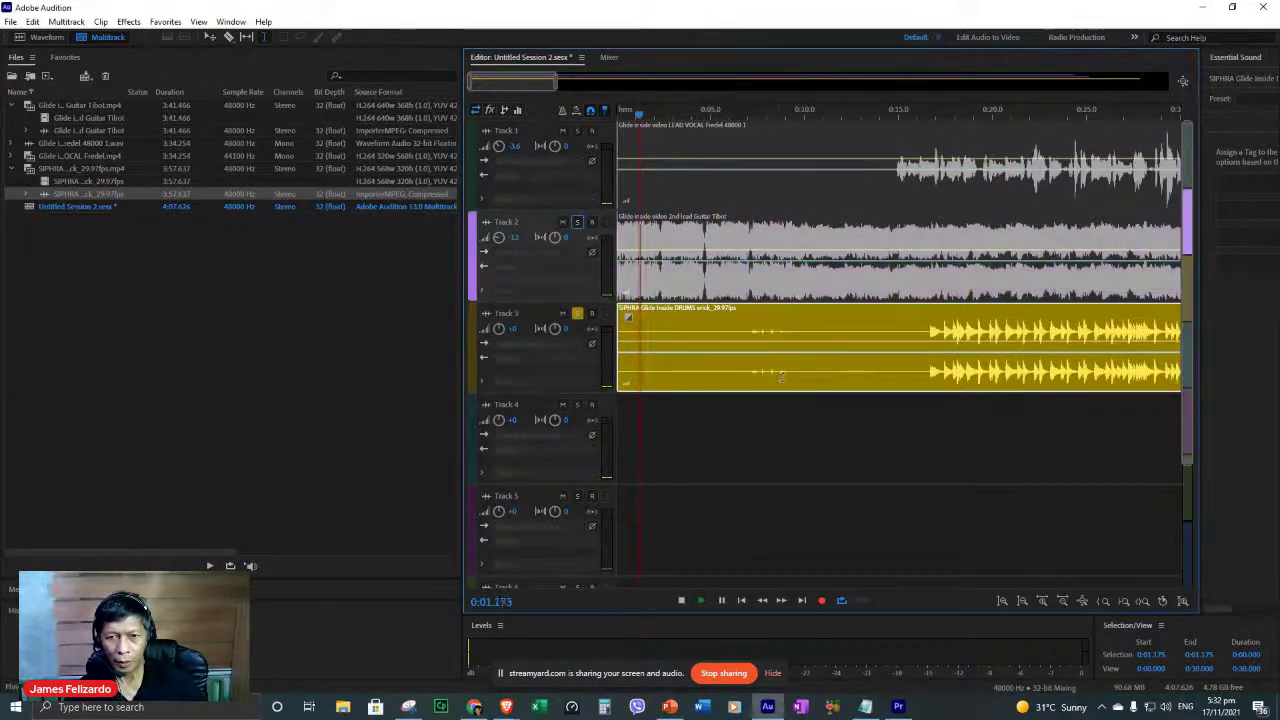
{"action": "key", "text": "space"}
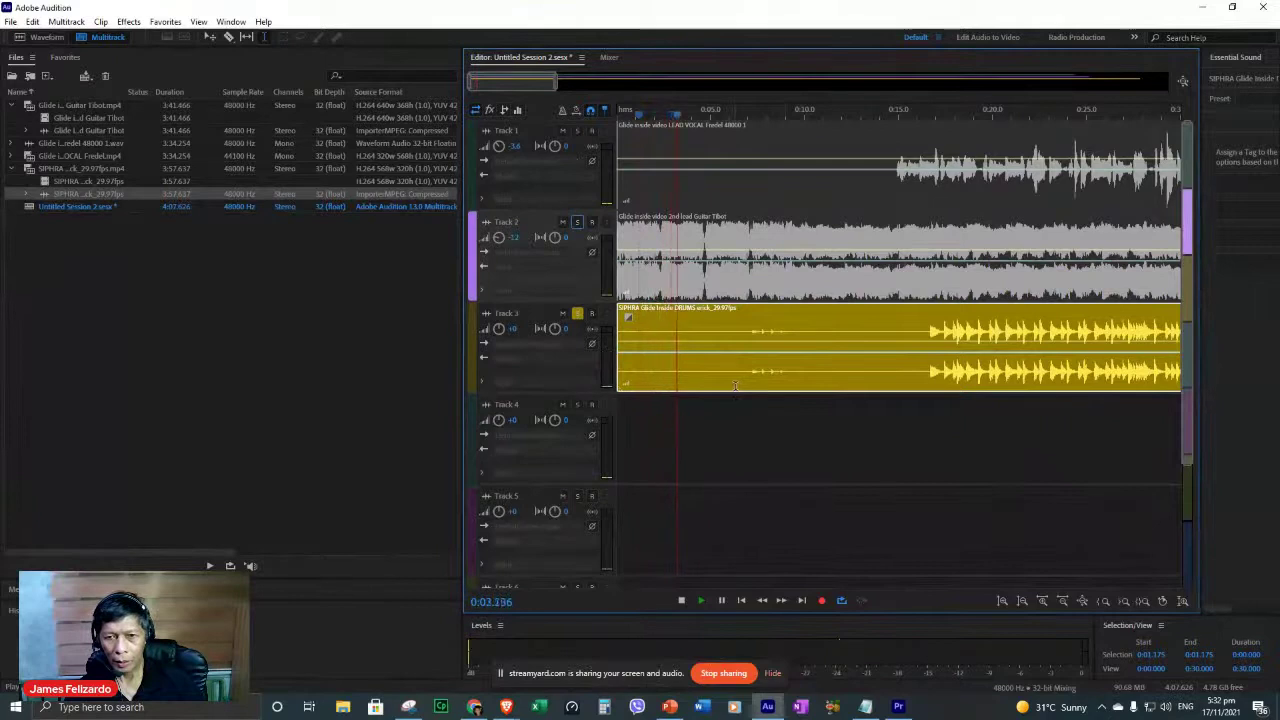
{"action": "key", "text": "space"}
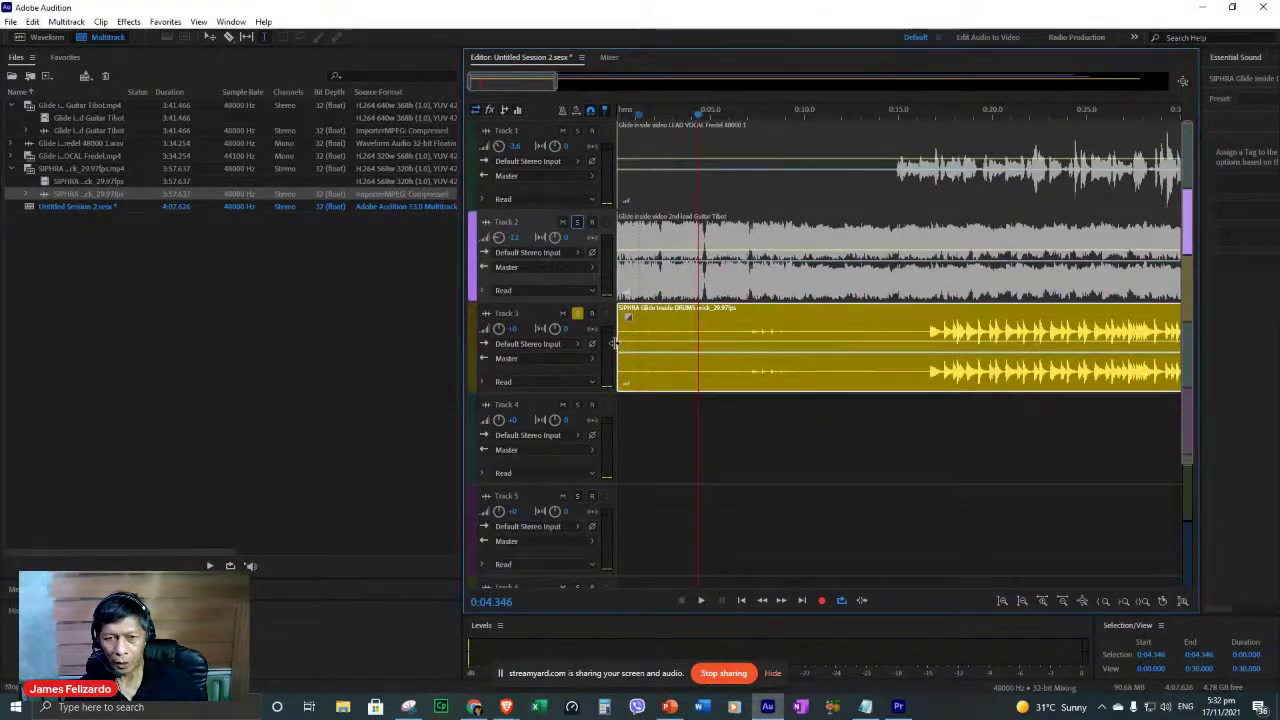
Trim the start of the Track 3 drums clip, shift it back to the session start, and play it briefly.
{"action": "left_click", "coordinate": [620, 333]}
{"action": "left_click_drag", "start_coordinate": [620, 333], "coordinate": [646, 334]}
{"action": "key", "text": "space"}
{"action": "key", "text": "space"}
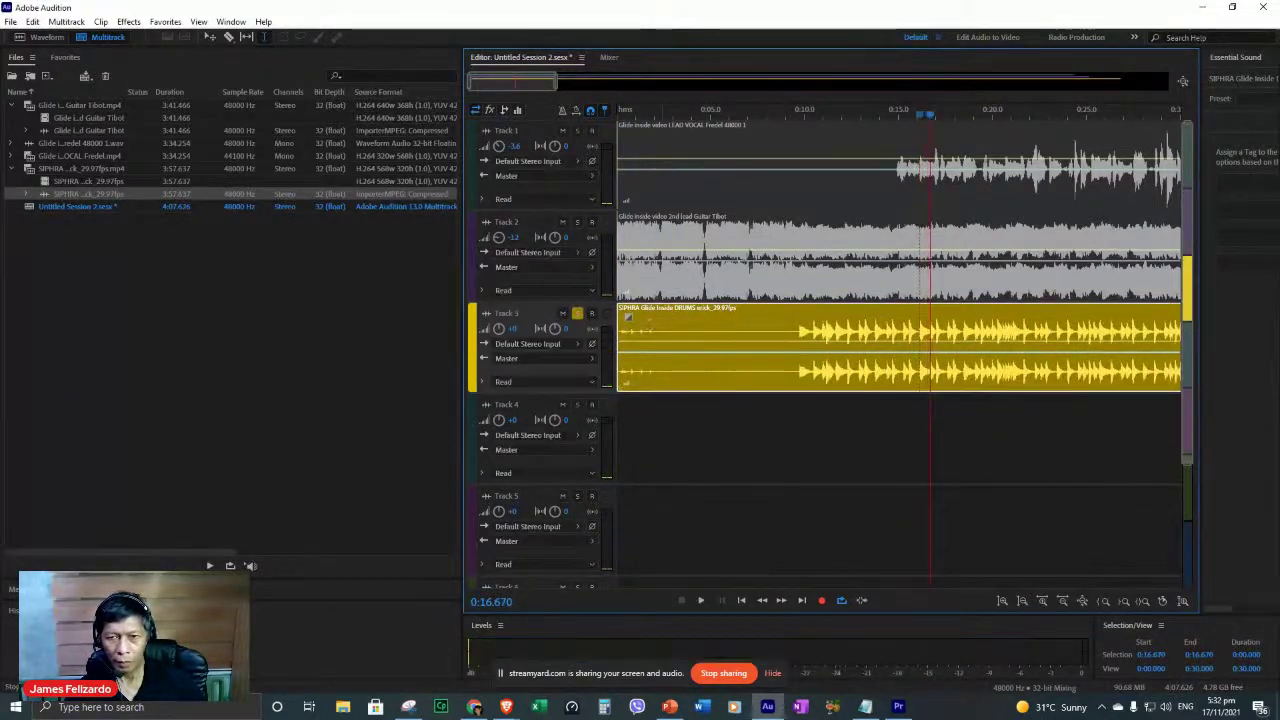
Play the drums from the session start and from about 0:09.6 to locate the first beat.
{"action": "key", "text": "Home"}
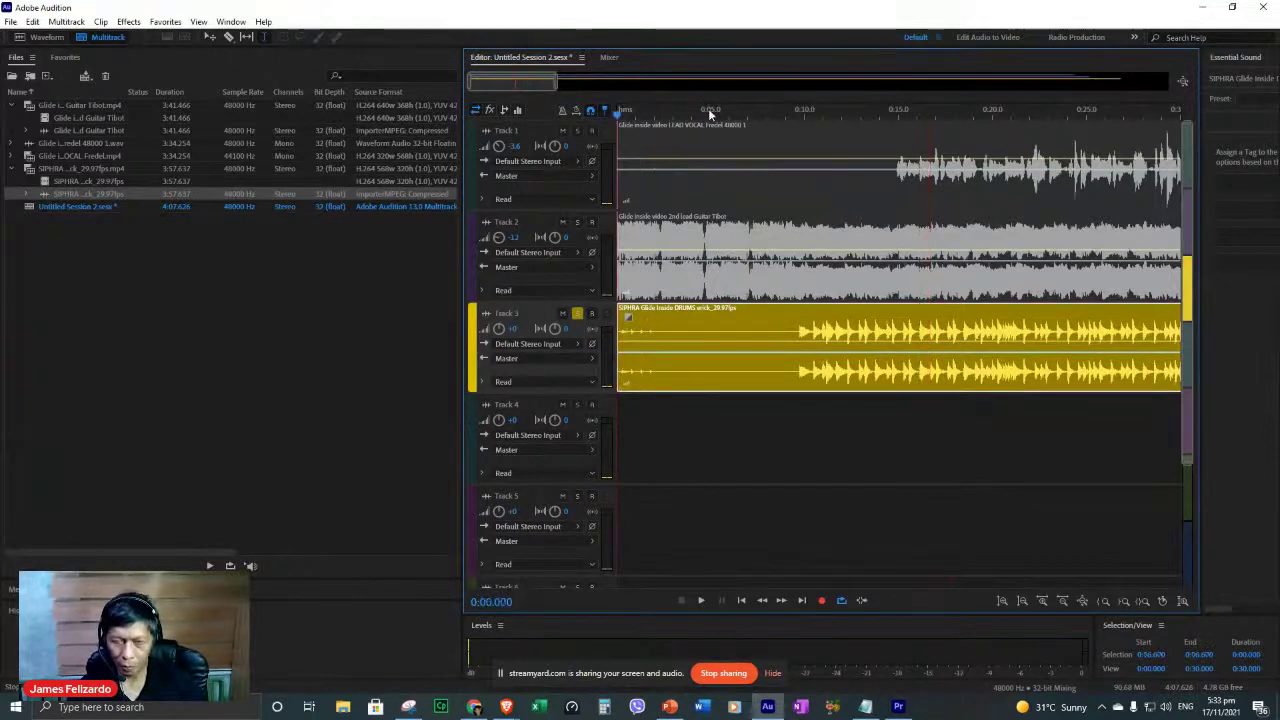
{"action": "key", "text": "space"}
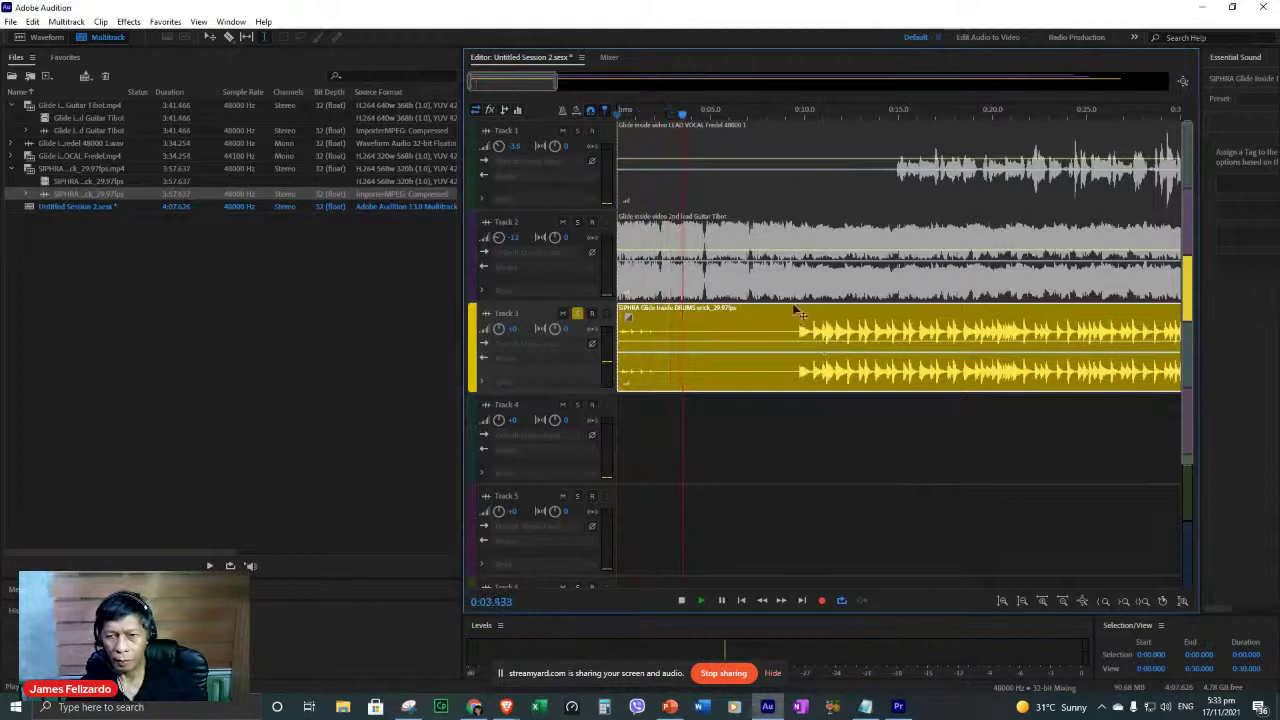
{"action": "key", "text": "space"}
{"action": "left_click", "coordinate": [805, 111]}
{"action": "key", "text": "space"}
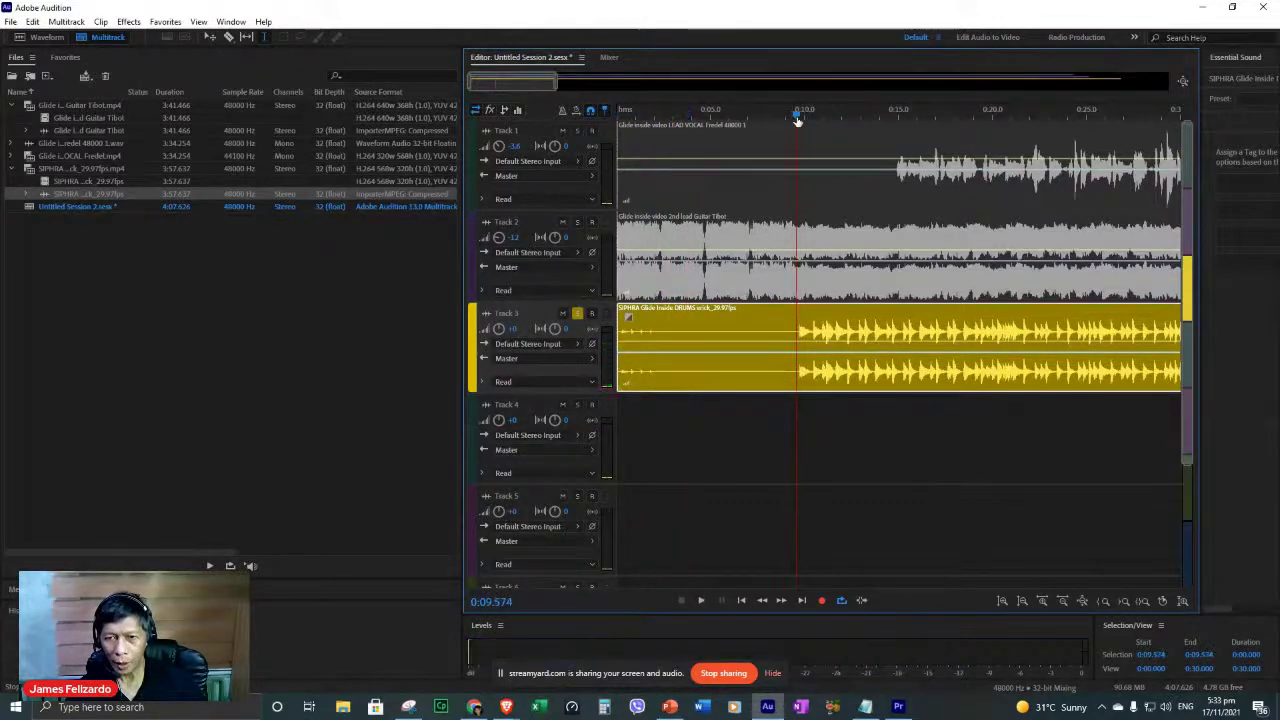
{"action": "key", "text": "space"}
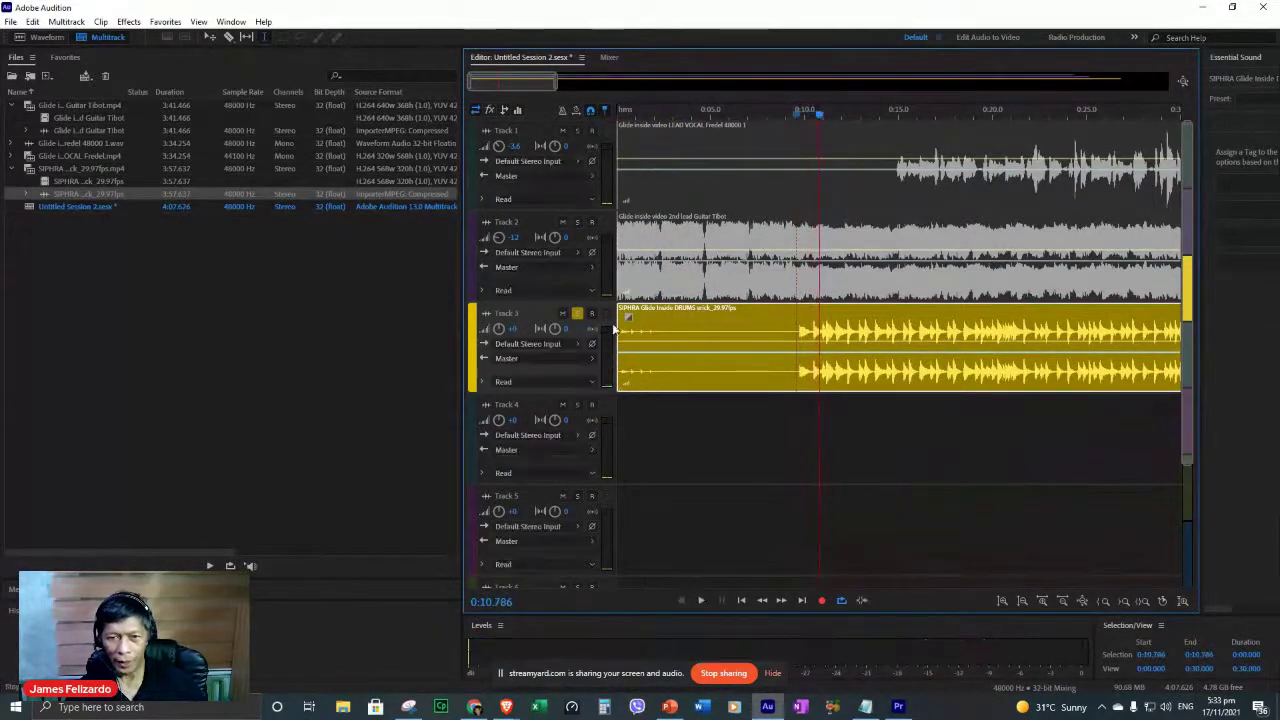
Trim the drums clip up to its first main beat, move it to the session start, and play it from there.
{"action": "left_click_drag", "start_coordinate": [620, 328], "coordinate": [797, 348]}
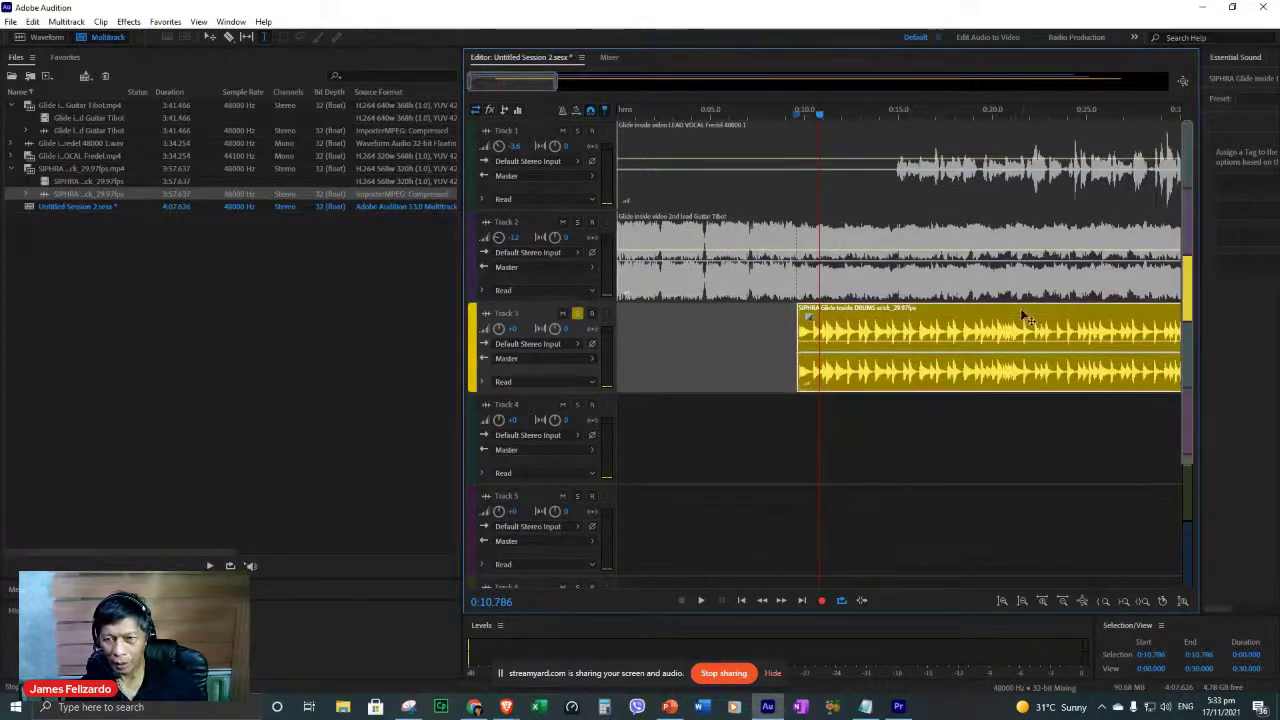
{"action": "left_click_drag", "start_coordinate": [1020, 308], "coordinate": [808, 323]}
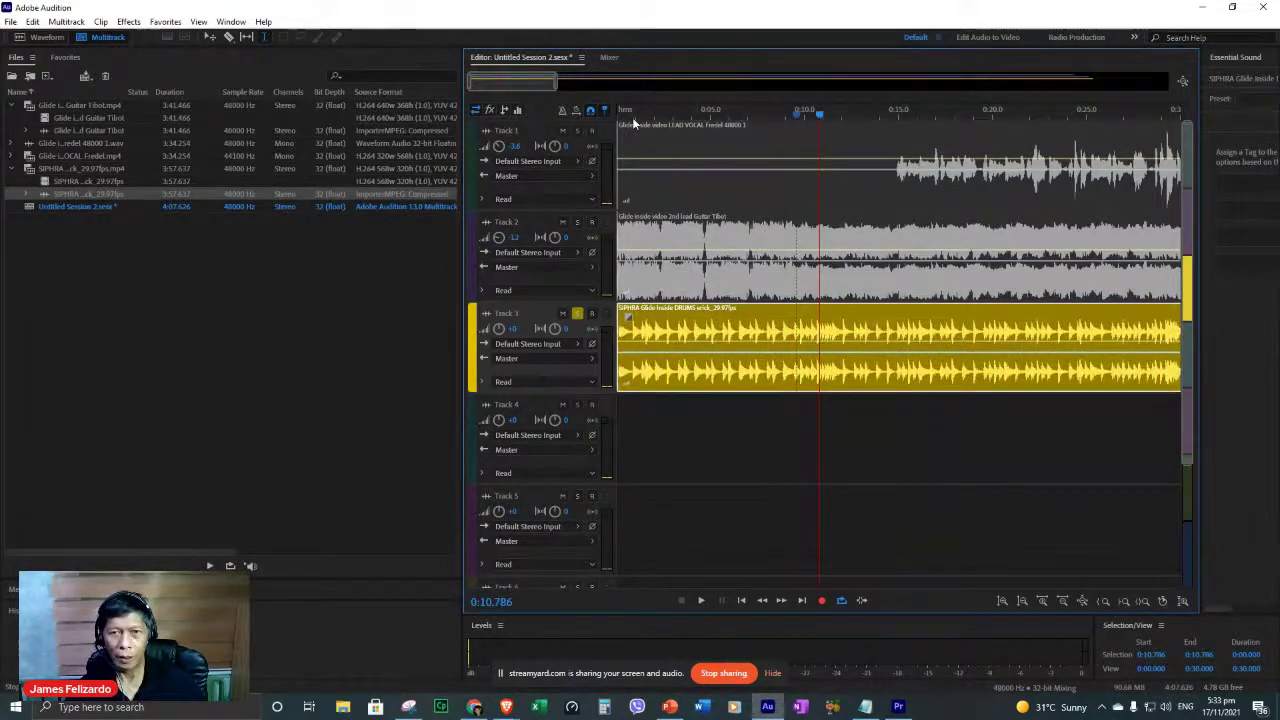
{"action": "key", "text": "Home"}
{"action": "key", "text": "space"}
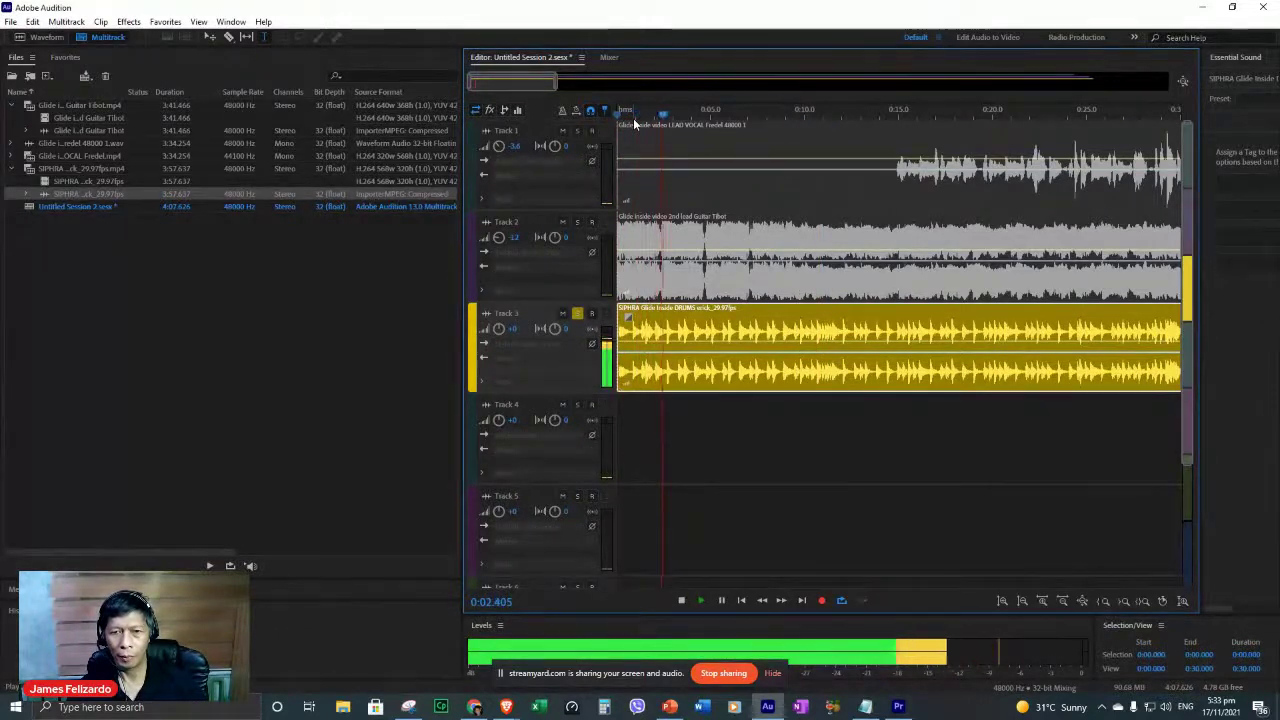
Play the Track 3 drums repeatedly near the session start to locate the beat where the guitar should enter.
{"action": "key", "text": "space"}
{"action": "key", "text": "space"}
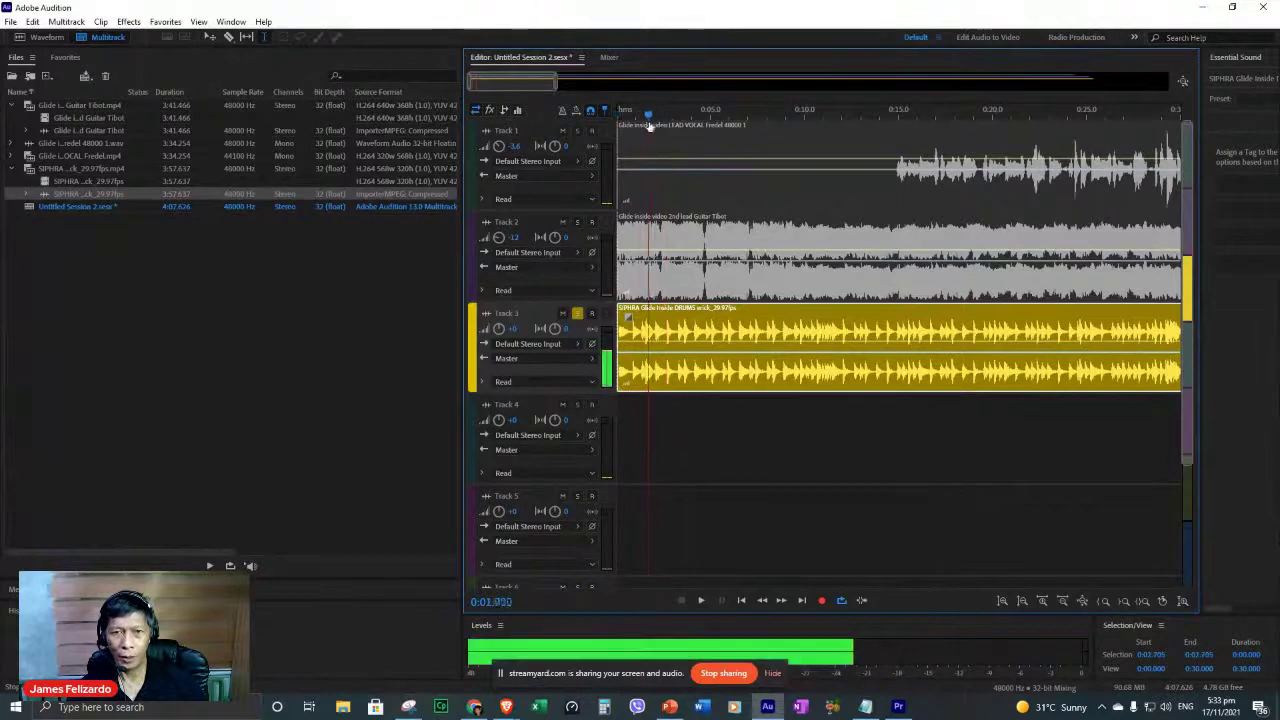
{"action": "key", "text": "space"}
{"action": "key", "text": "Home"}
{"action": "key", "text": "space"}
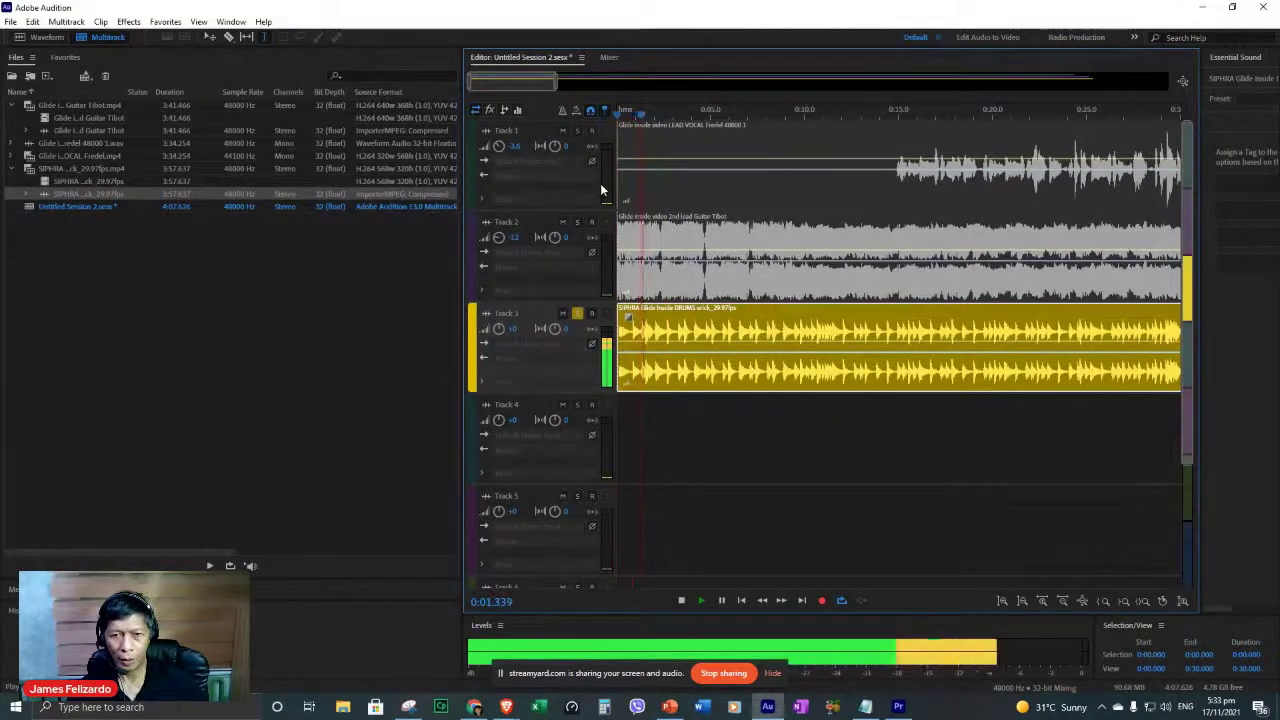
{"action": "key", "text": "space"}
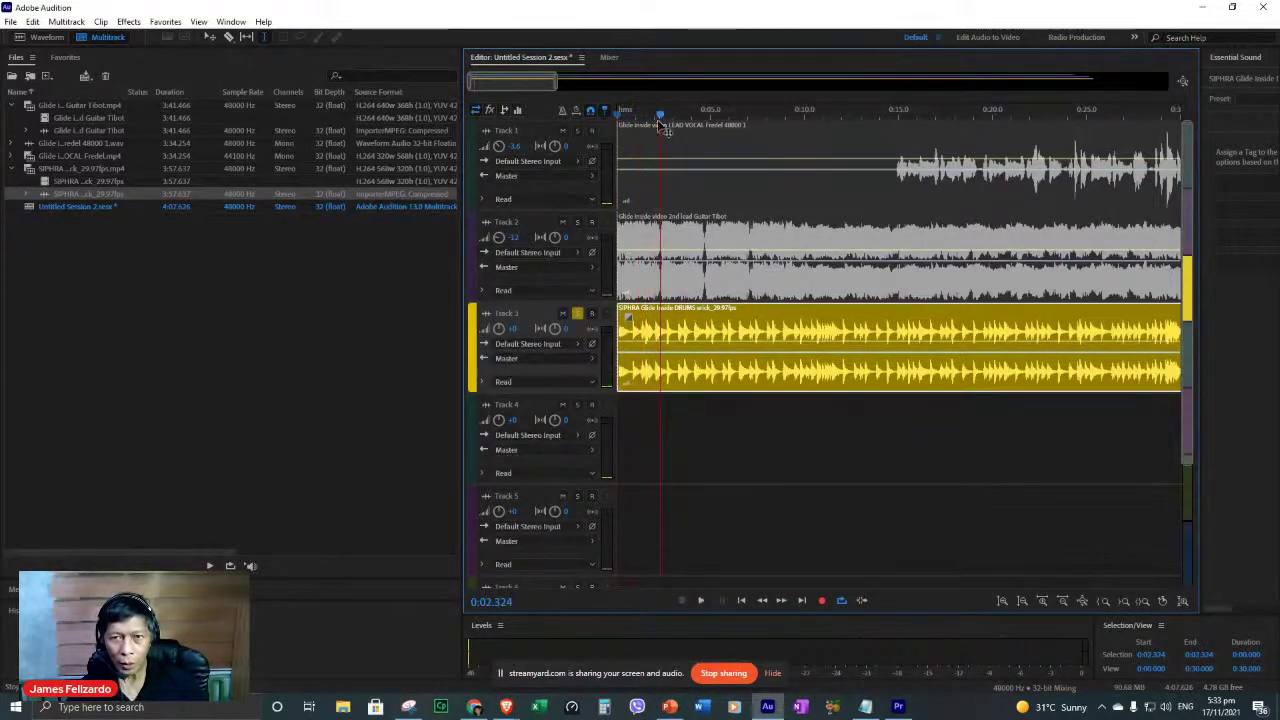
Locate the beat by playing the drums from about 0:01, and add a marker just before it at 0:02.018.
{"action": "left_click", "coordinate": [652, 115]}
{"action": "scroll", "coordinate": [646, 117], "scroll_direction": "up", "scroll_amount": 3}
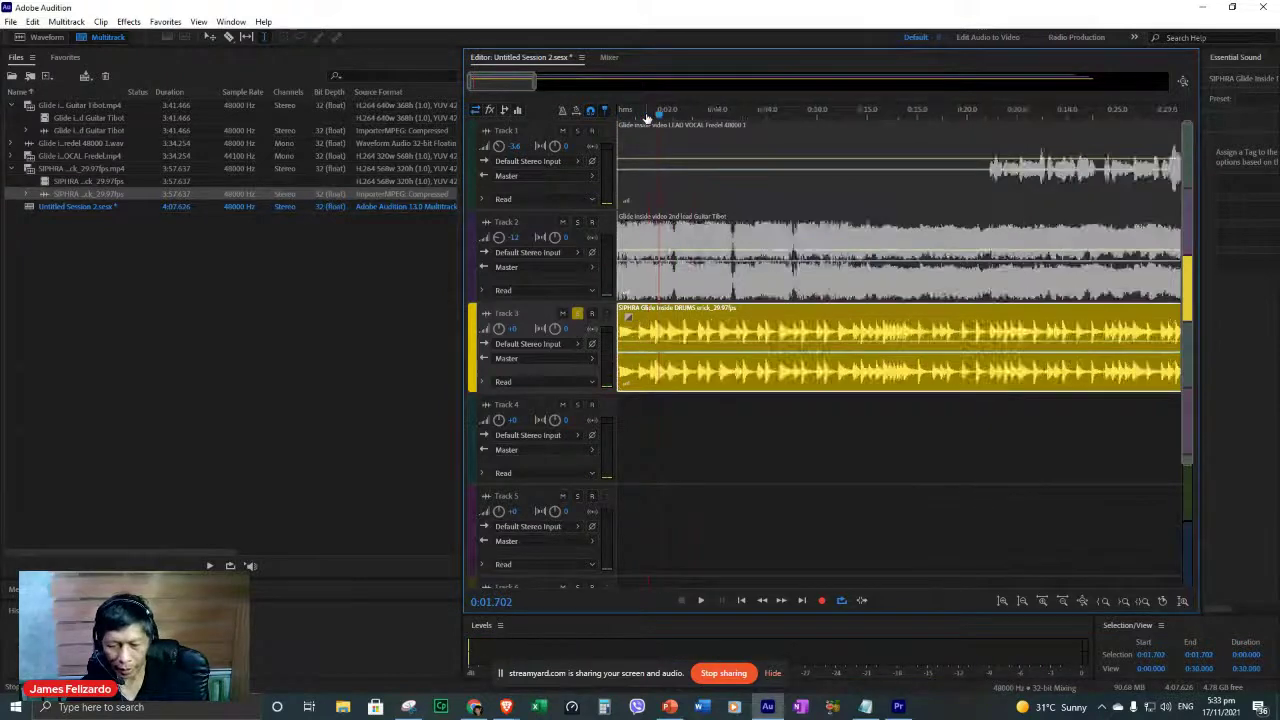
{"action": "scroll", "coordinate": [646, 117], "scroll_direction": "up", "scroll_amount": 3}
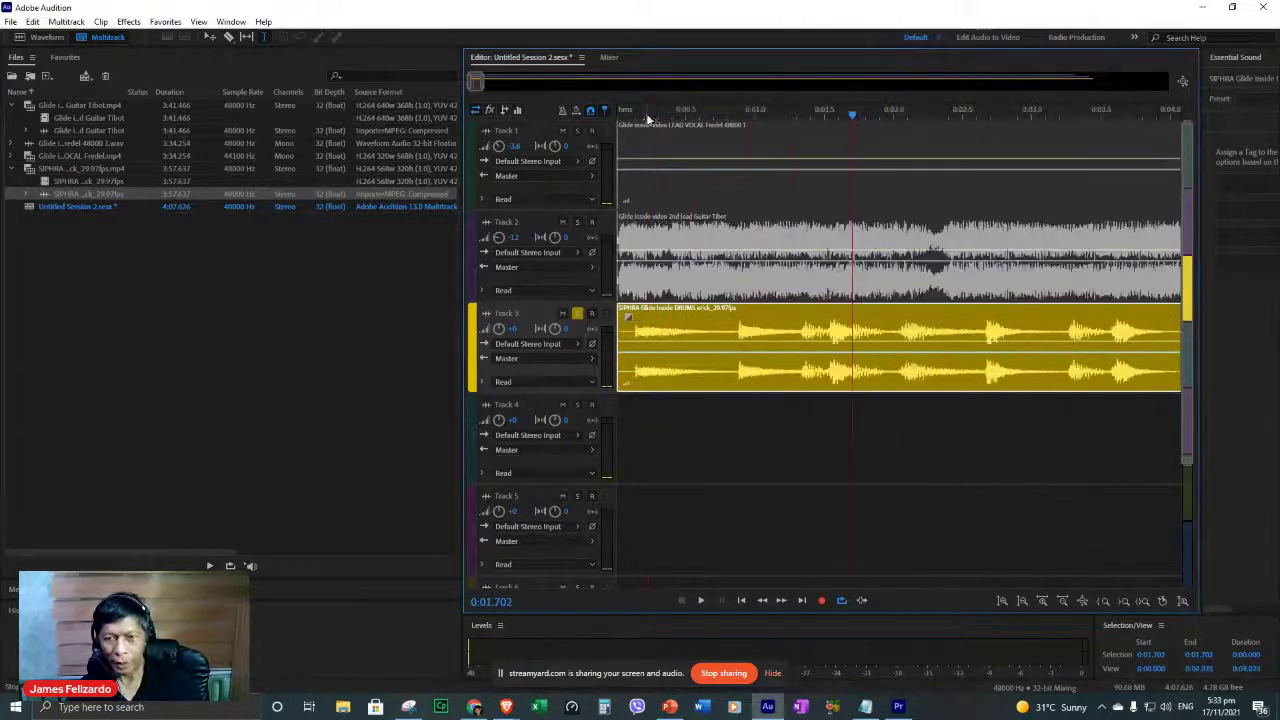
{"action": "left_click", "coordinate": [752, 117]}
{"action": "key", "text": "space"}
{"action": "key", "text": "space"}
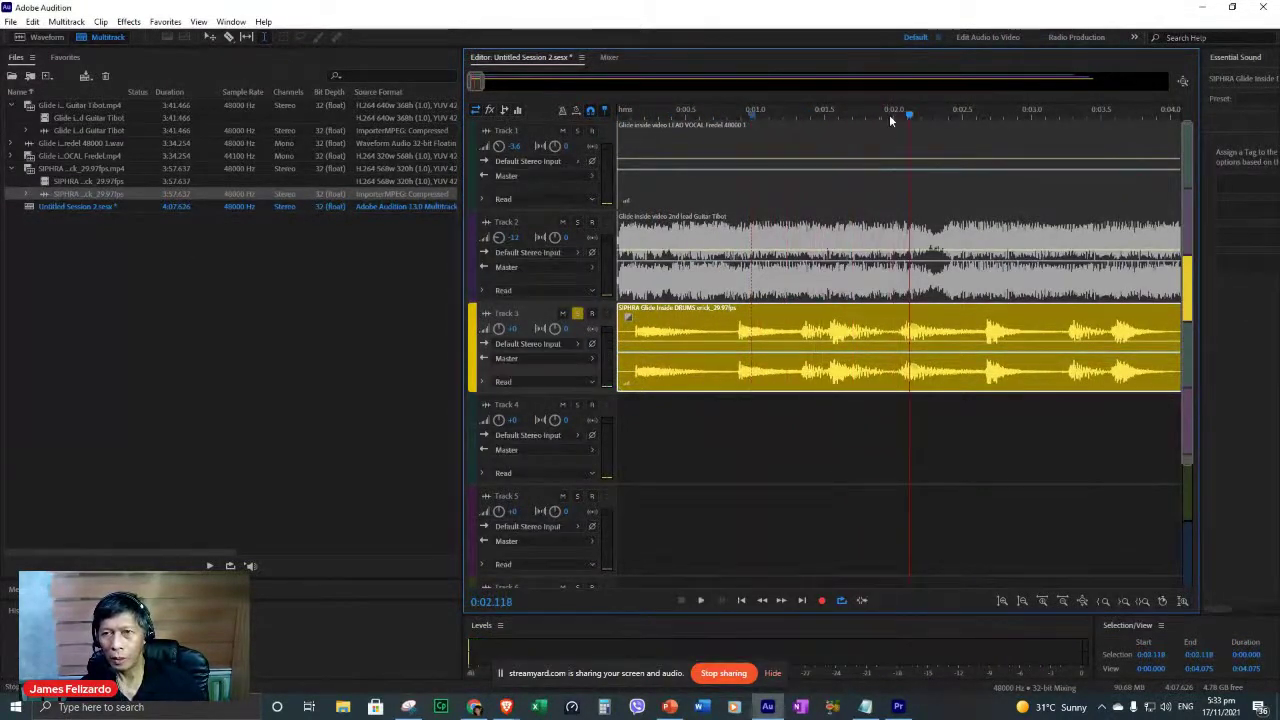
{"action": "left_click_drag", "start_coordinate": [908, 117], "coordinate": [896, 127]}
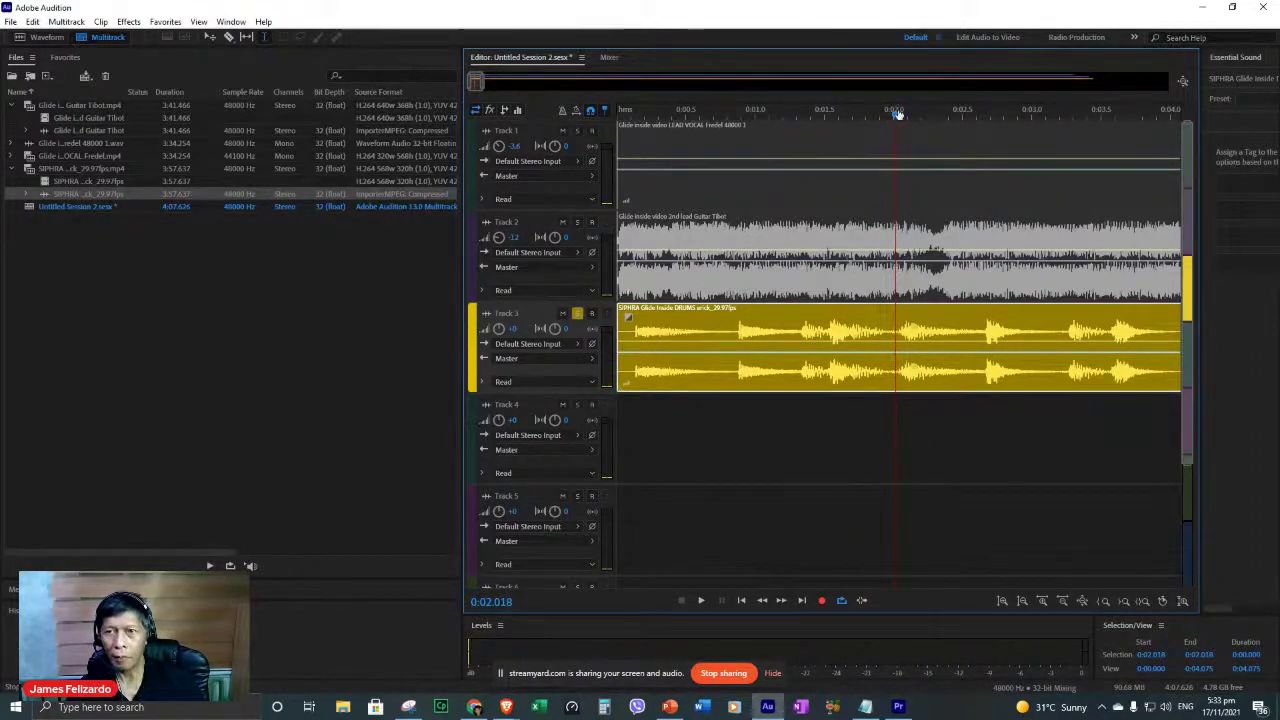
{"action": "key", "text": "m"}
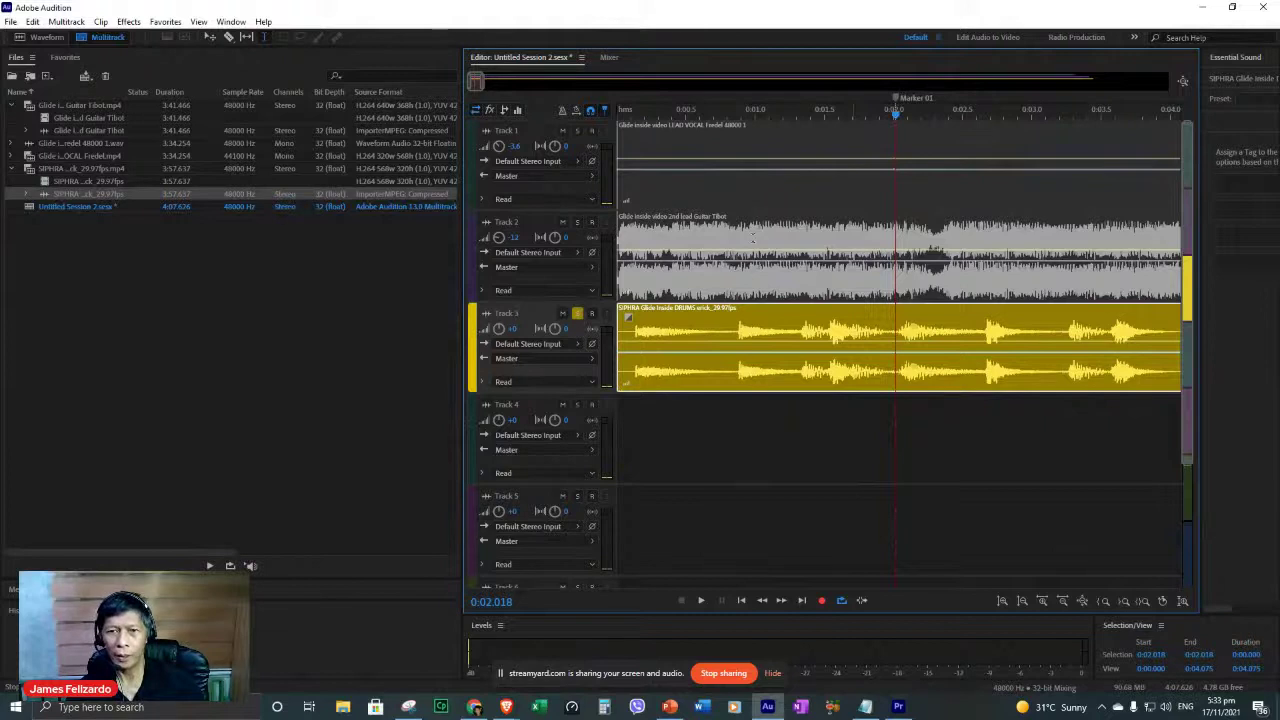
Move the Track 2 guitar clip to start at Marker 01, solo Track 2 with the drums, and play both.
{"action": "left_click", "coordinate": [753, 237]}
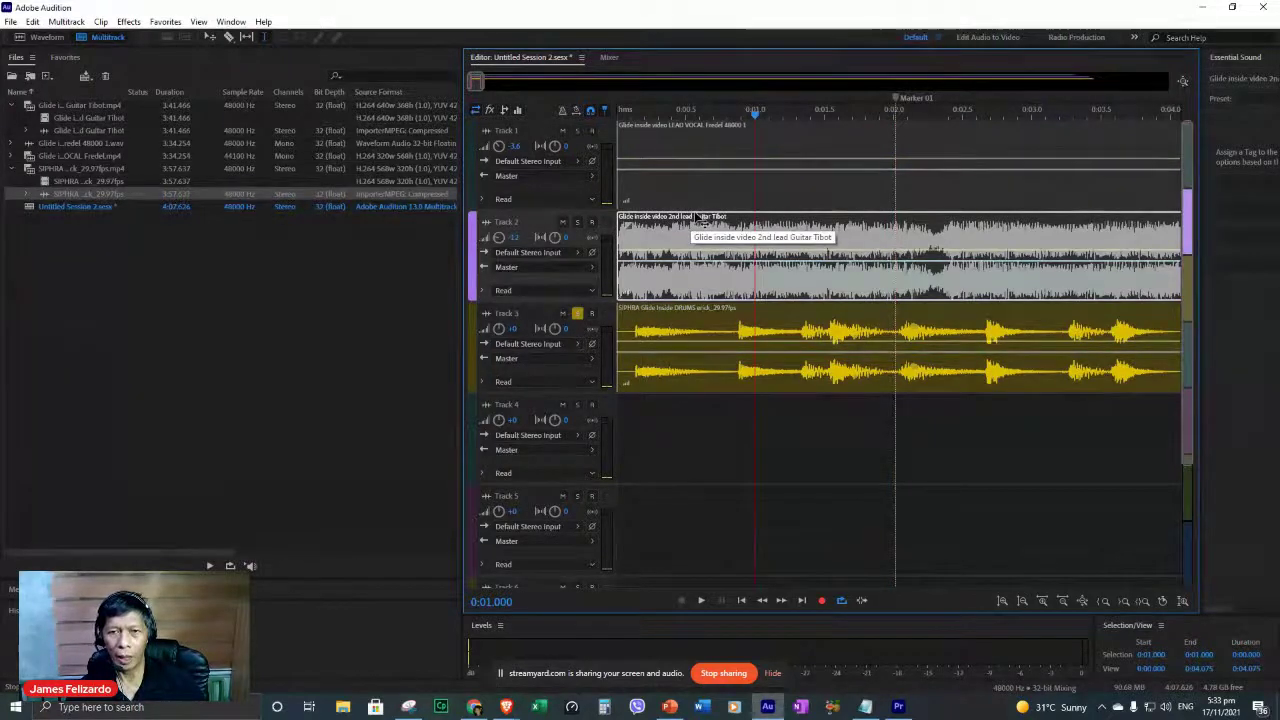
{"action": "mouse_move", "coordinate": [700, 222]}
{"action": "left_mouse_down"}
{"action": "mouse_move", "coordinate": [987, 227]}
{"action": "mouse_move", "coordinate": [959, 228]}
{"action": "left_mouse_up"}
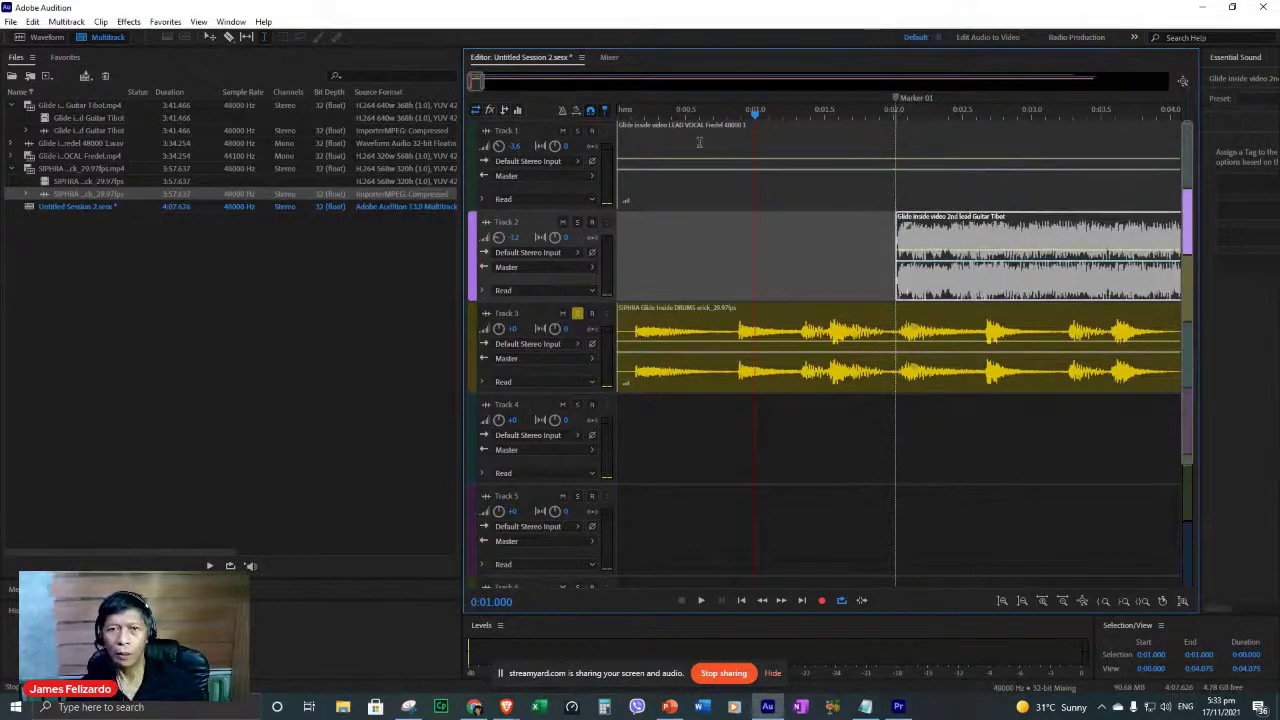
{"action": "left_click", "coordinate": [577, 223]}
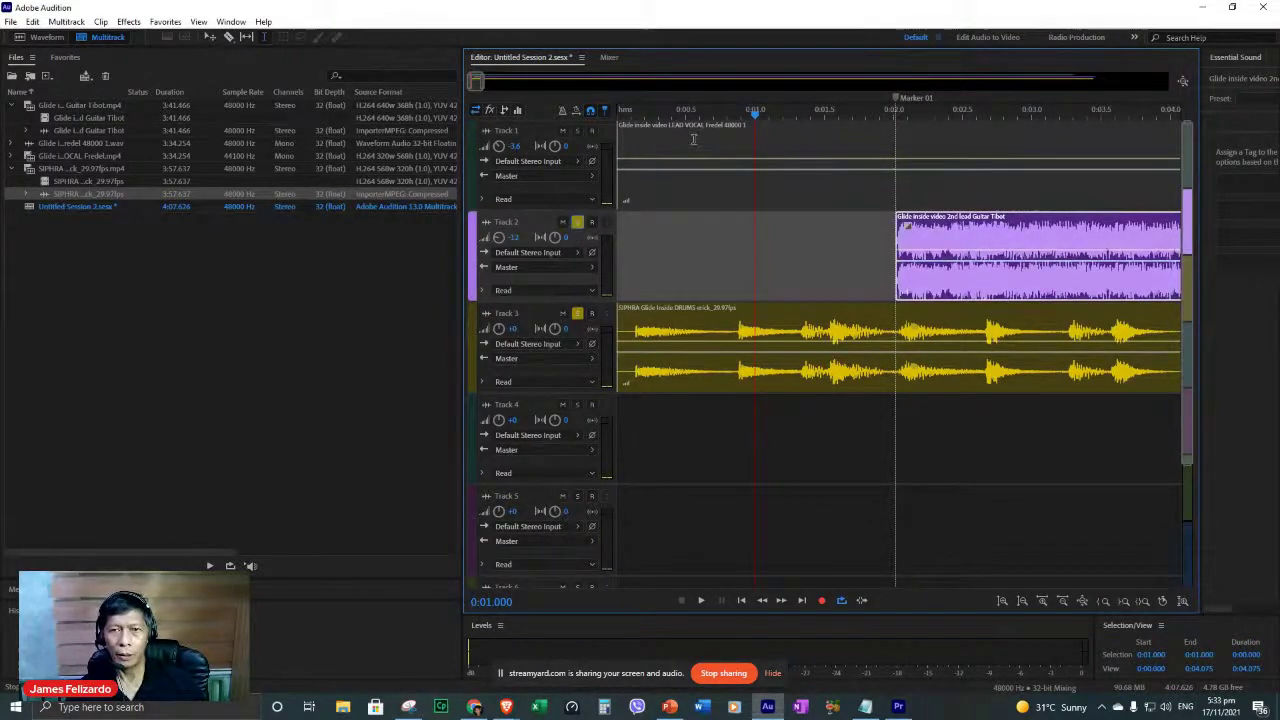
{"action": "key", "text": "space"}
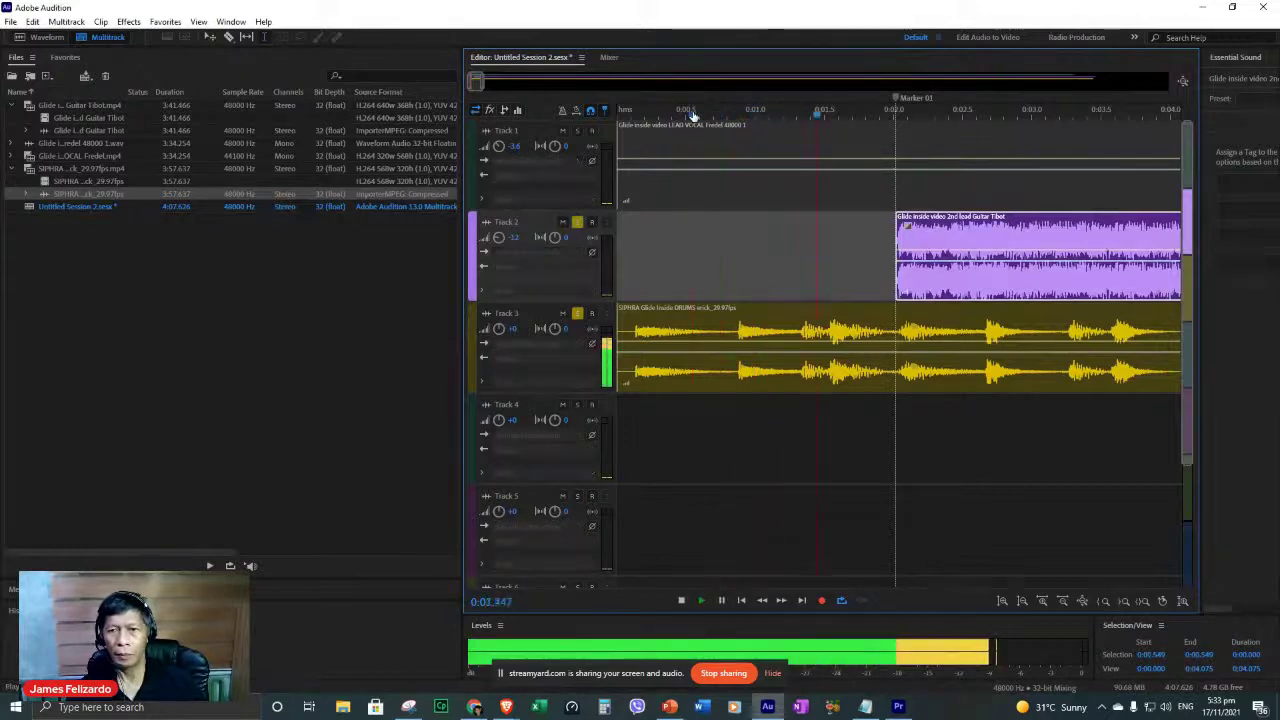
{"action": "key", "text": "space"}
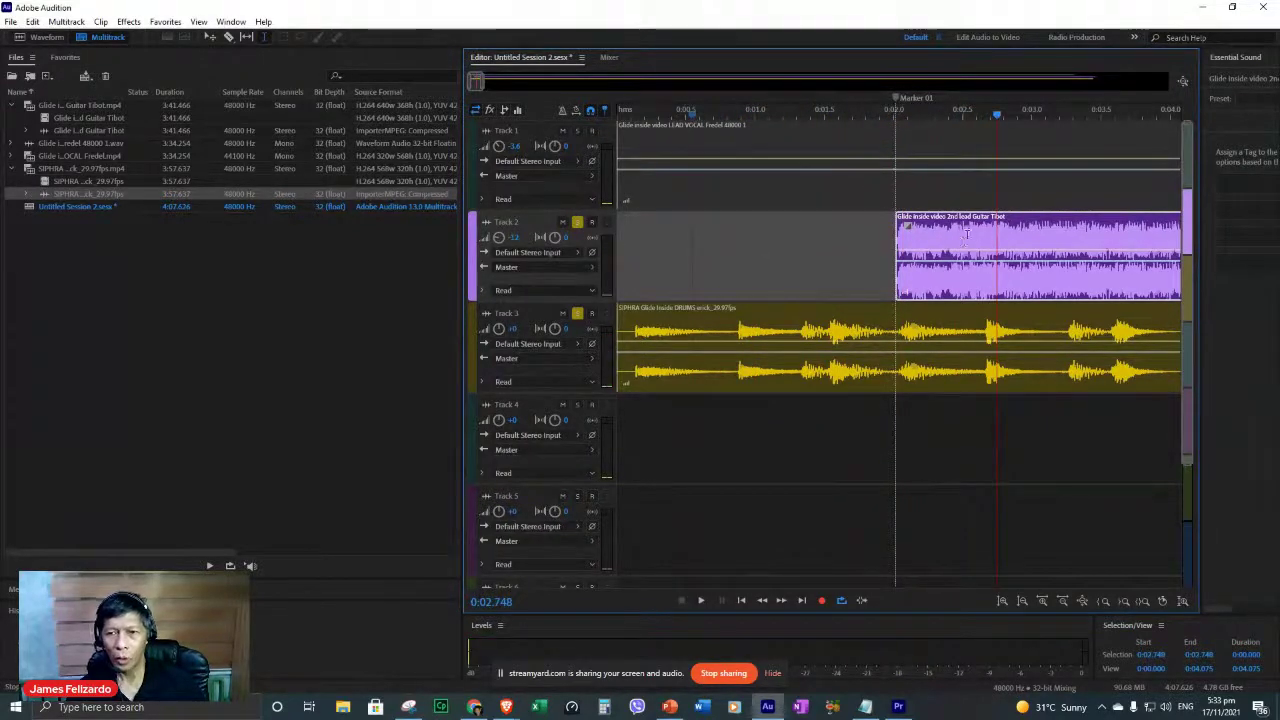
Try nudging the Track 2 guitar clip slightly later than Marker 01, and play it with the drums.
{"action": "scroll", "coordinate": [941, 236], "scroll_direction": "up", "scroll_amount": 4}
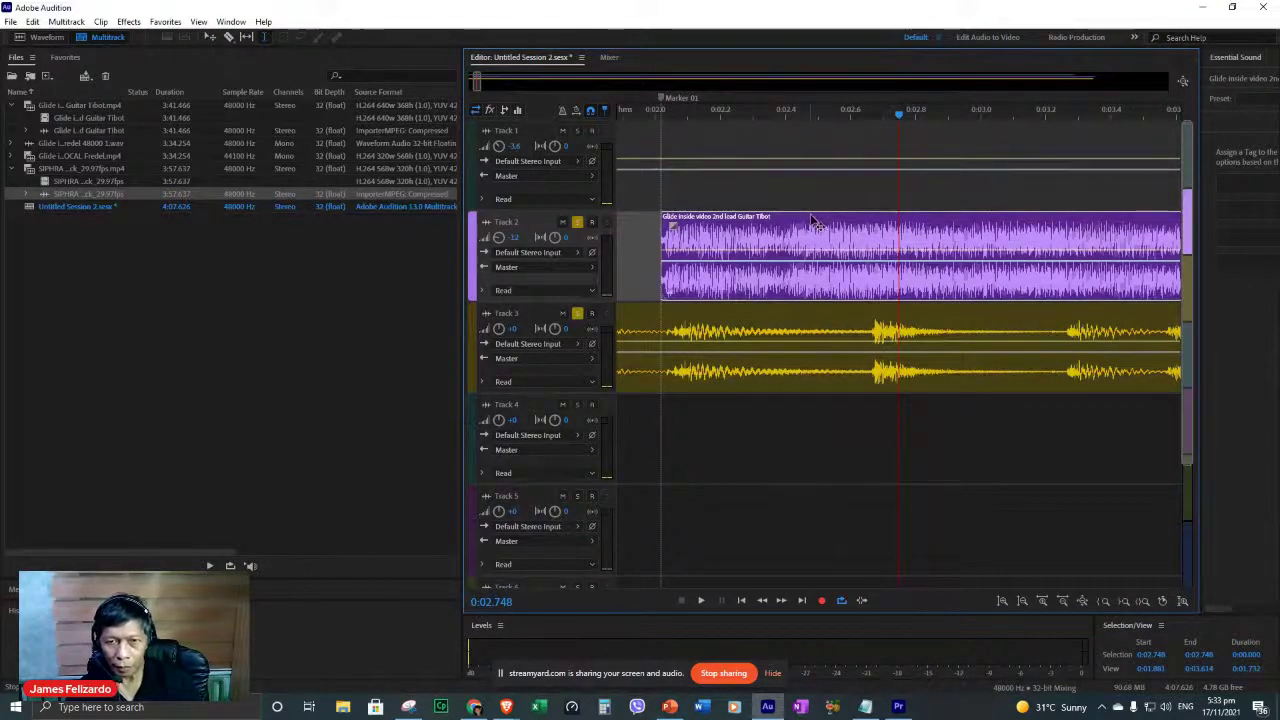
{"action": "scroll", "coordinate": [812, 220], "scroll_direction": "up", "scroll_amount": 2}
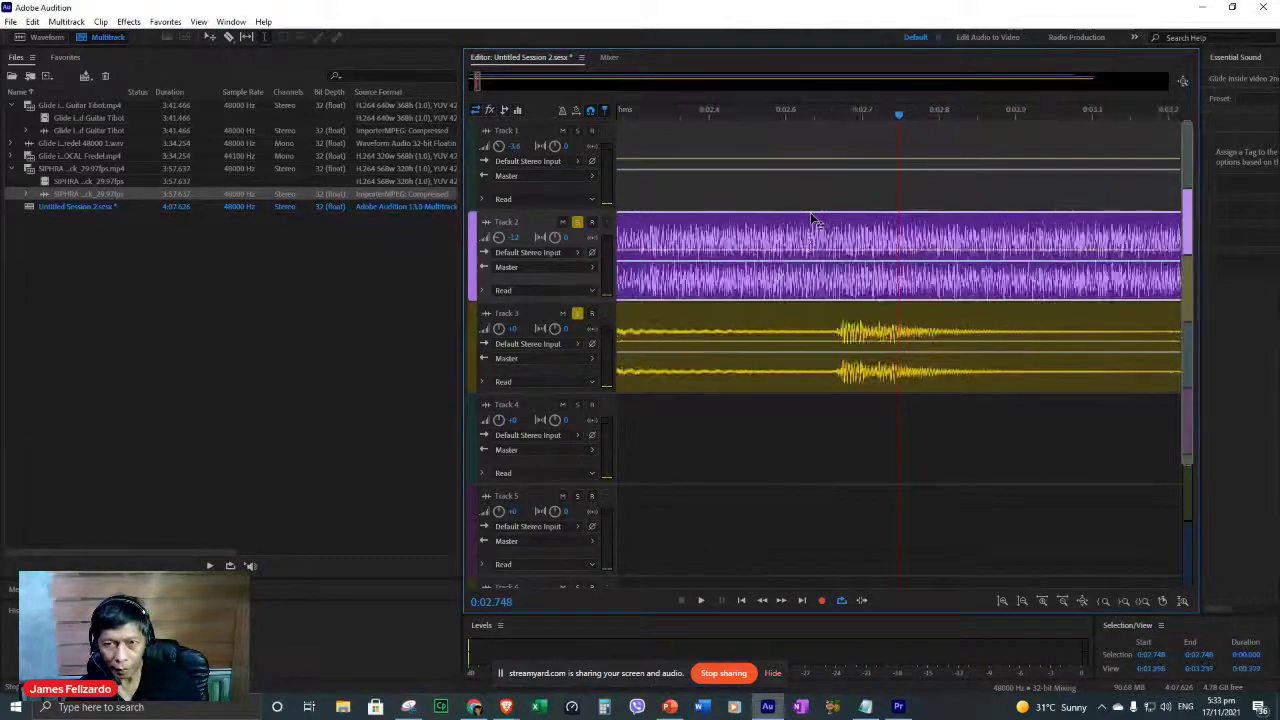
{"action": "scroll", "coordinate": [798, 145], "scroll_direction": "up", "scroll_amount": 2}
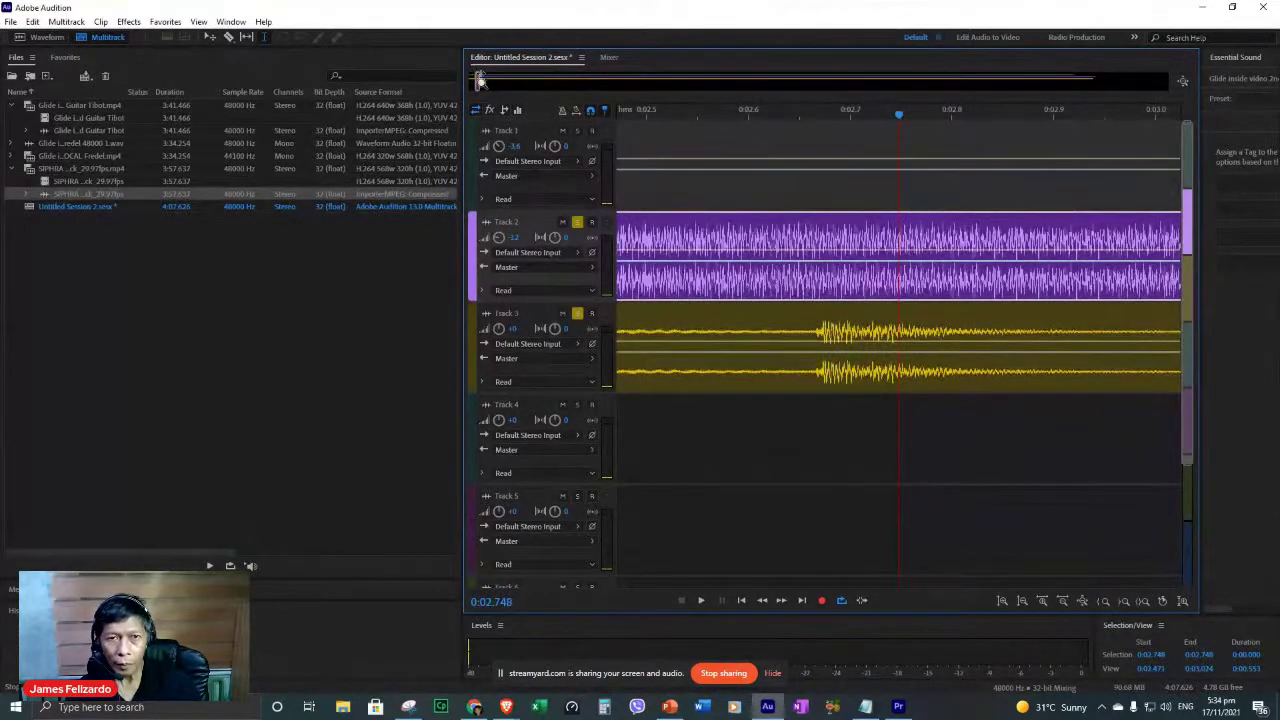
{"action": "left_click_drag", "start_coordinate": [476, 80], "coordinate": [439, 91]}
{"action": "scroll", "coordinate": [836, 163], "scroll_direction": "down", "scroll_amount": 3}
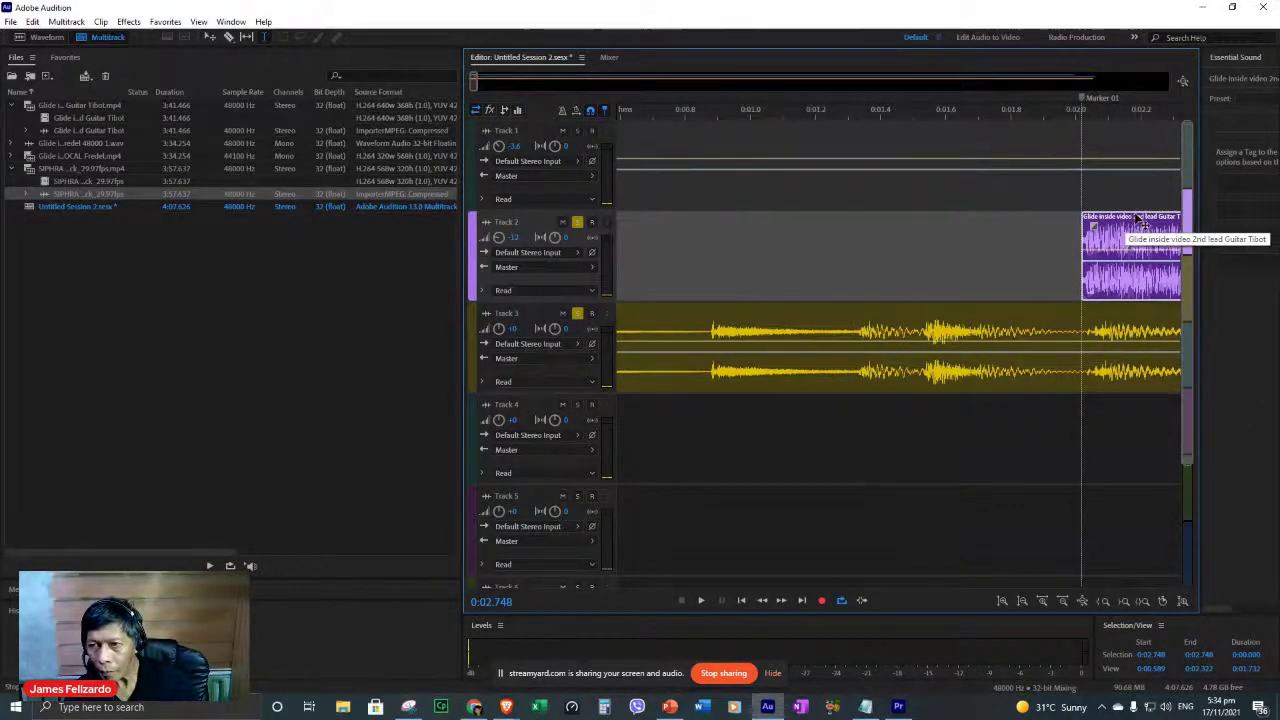
{"action": "left_click_drag", "start_coordinate": [1138, 219], "coordinate": [1150, 227]}
{"action": "key", "text": "space"}
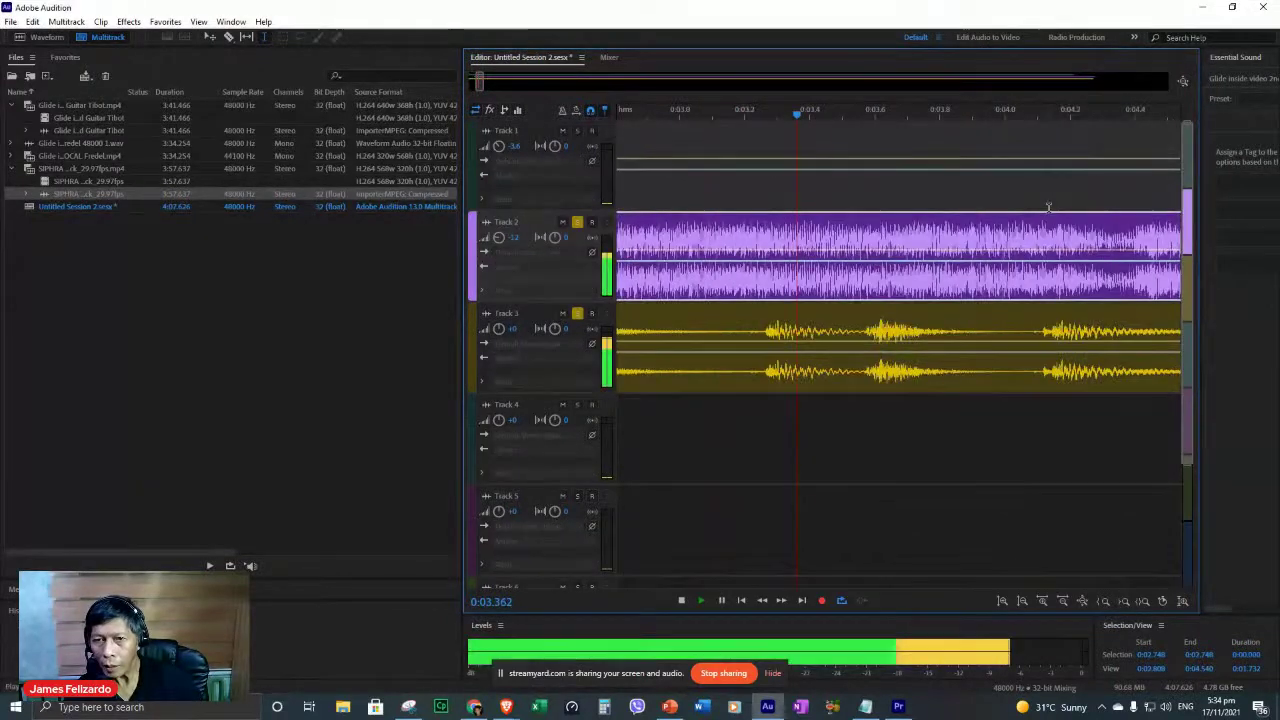
{"action": "key", "text": "space"}
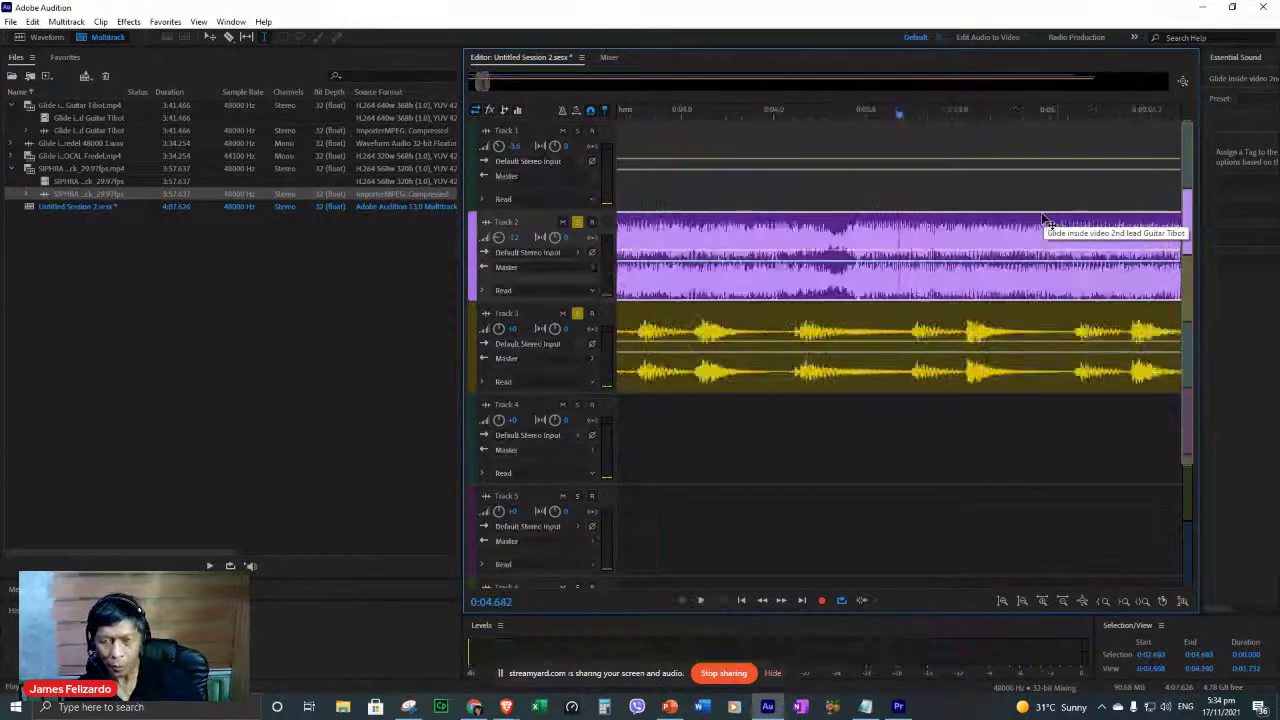
Try nudging the guitar clip slightly ahead of Marker 01, and play both tracks from about 0:01.5.
{"action": "scroll", "coordinate": [1000, 225], "scroll_direction": "down", "scroll_amount": 4}
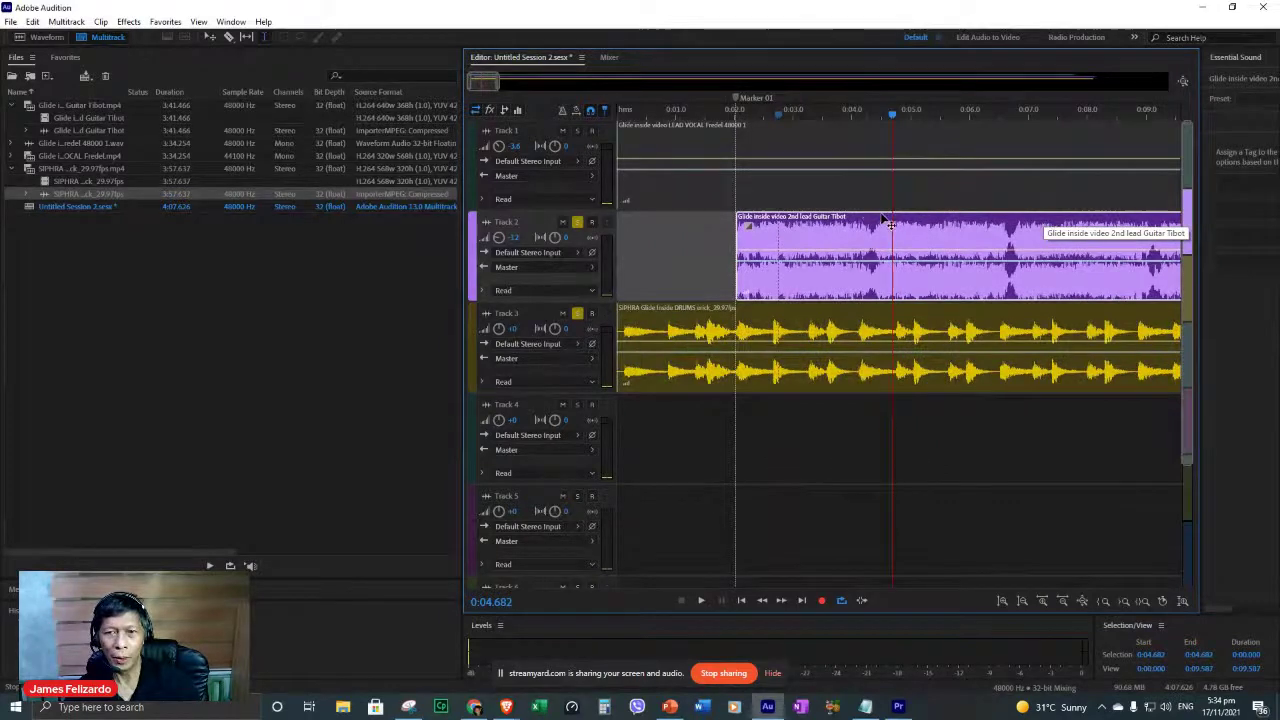
{"action": "left_click_drag", "start_coordinate": [890, 224], "coordinate": [884, 227]}
{"action": "left_click", "coordinate": [705, 110]}
{"action": "key", "text": "space"}
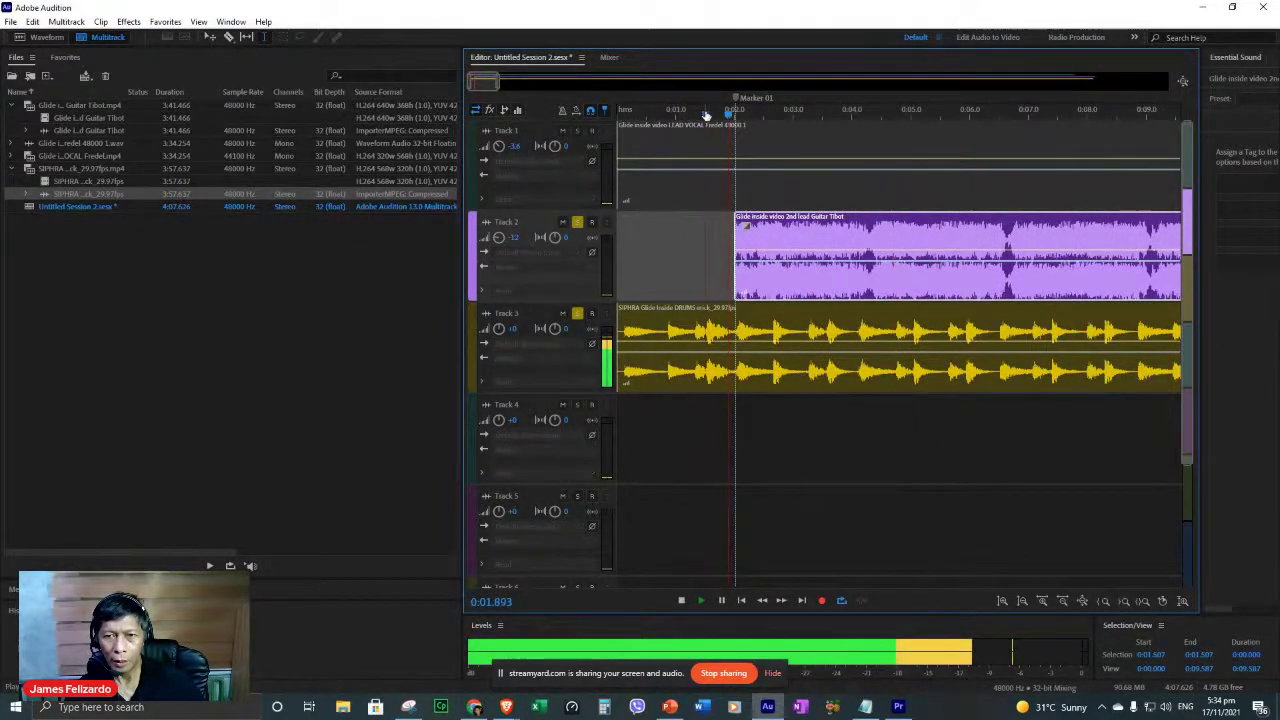
{"action": "key", "text": "space"}
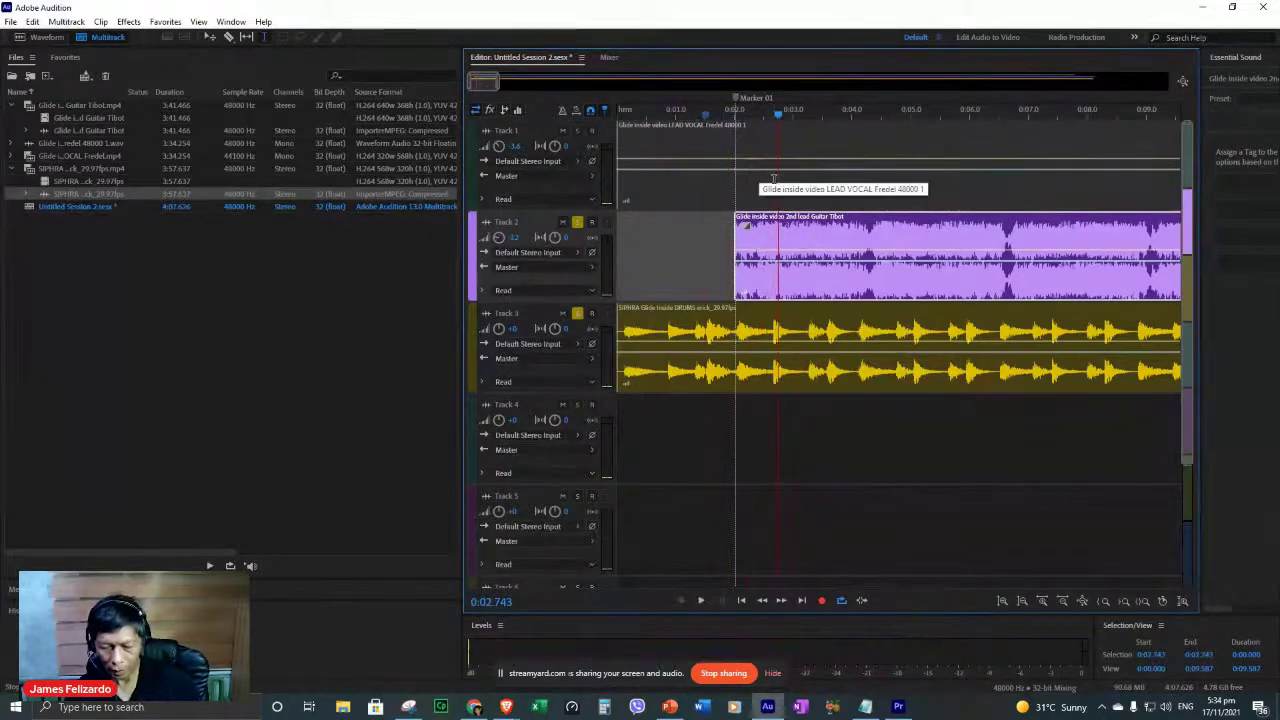
Widen the multitrack editor and realign the start of the Track 2 guitar clip with Marker 01.
{"action": "scroll", "coordinate": [765, 215], "scroll_direction": "up", "scroll_amount": 8}
{"action": "scroll", "coordinate": [762, 225], "scroll_direction": "down", "scroll_amount": 1}
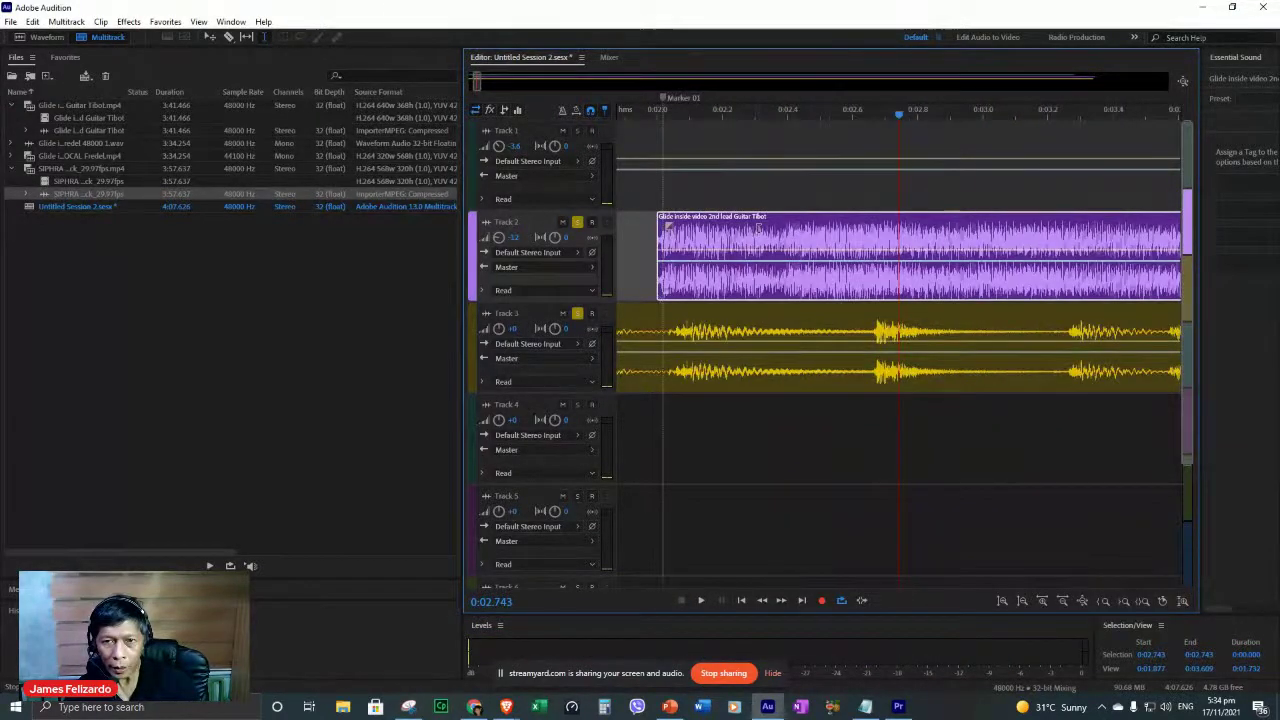
{"action": "scroll", "coordinate": [800, 222], "scroll_direction": "up", "scroll_amount": 2}
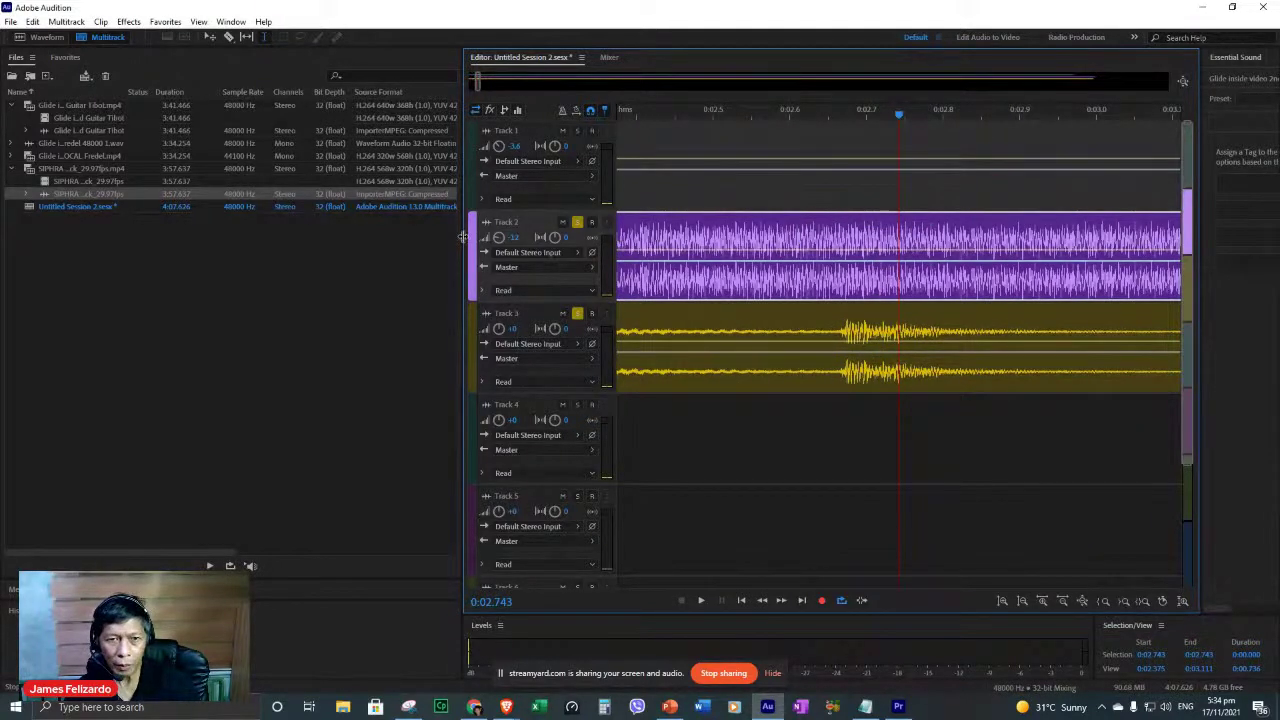
{"action": "left_click_drag", "start_coordinate": [460, 233], "coordinate": [256, 240]}
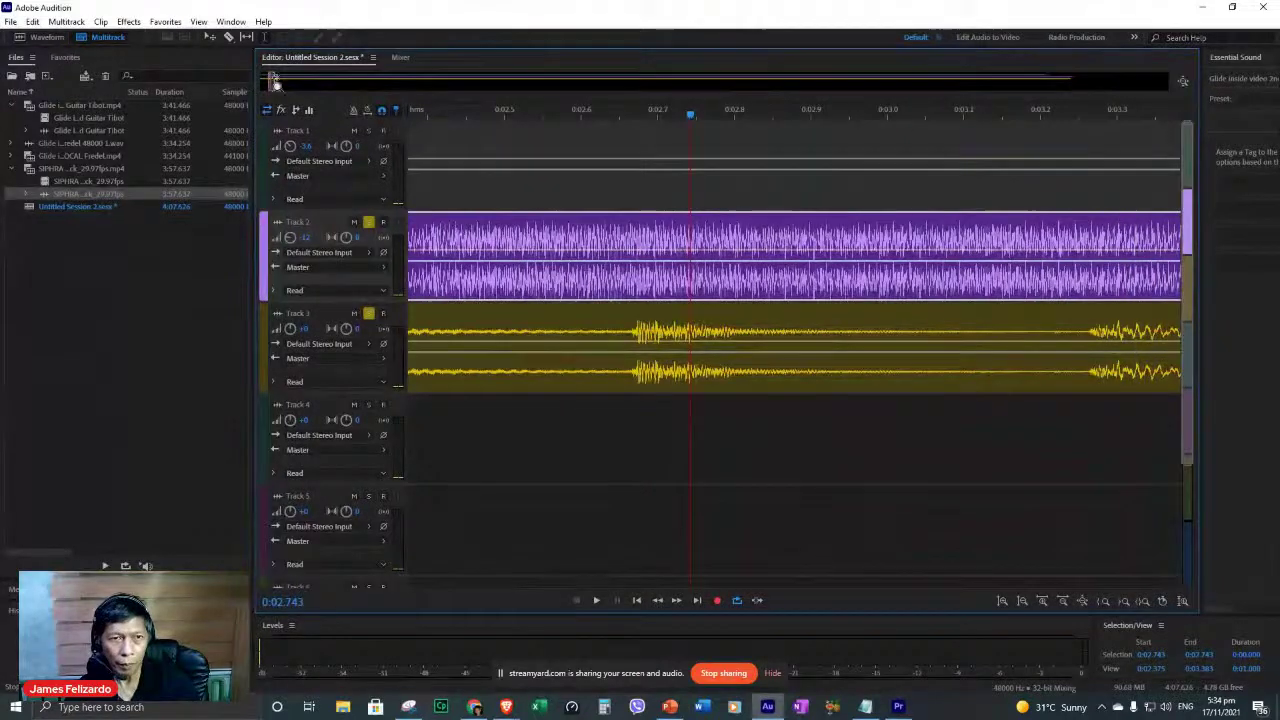
{"action": "mouse_move", "coordinate": [270, 78]}
{"action": "left_mouse_down"}
{"action": "mouse_move", "coordinate": [236, 86]}
{"action": "mouse_move", "coordinate": [269, 80]}
{"action": "left_mouse_up"}
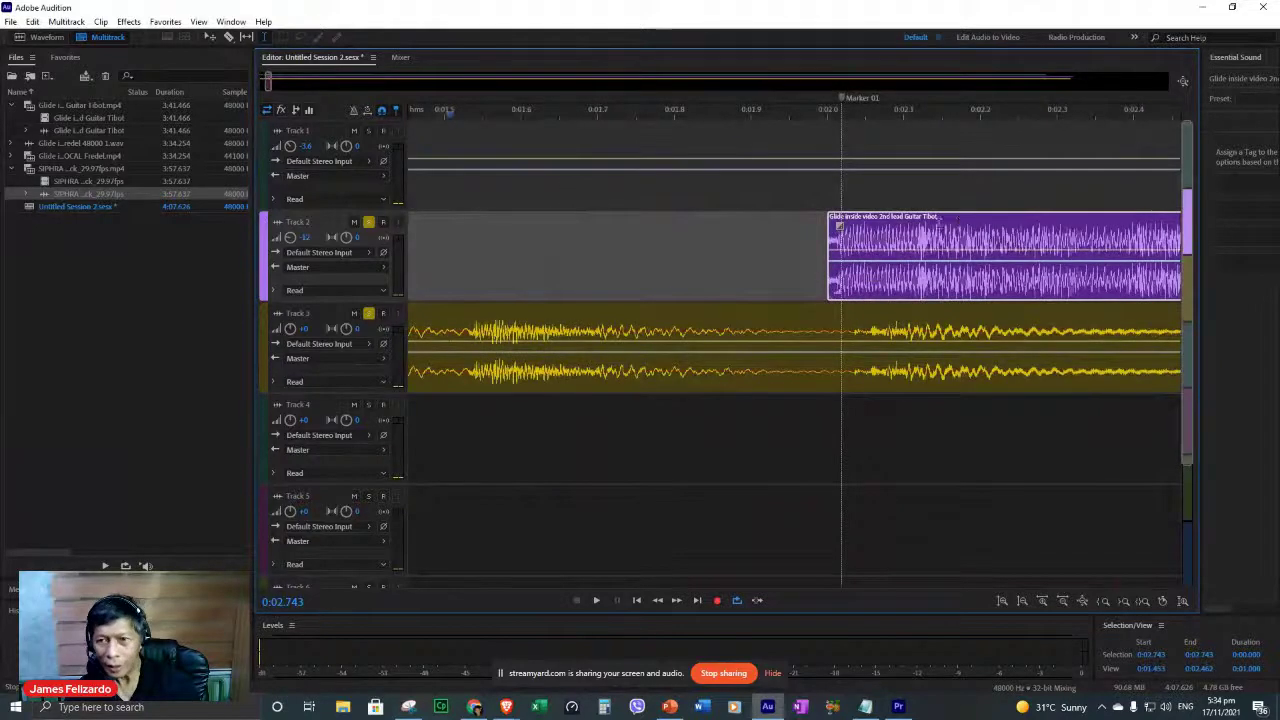
{"action": "left_click_drag", "start_coordinate": [969, 225], "coordinate": [985, 230]}
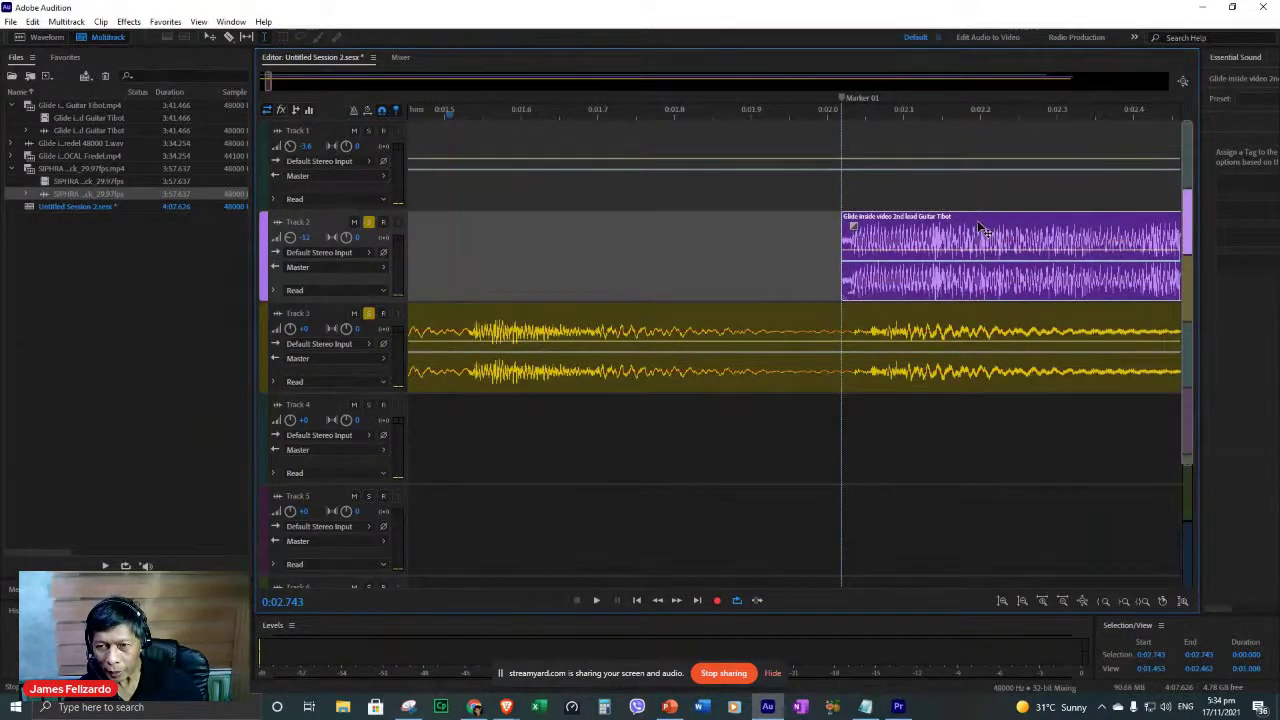
Play the guitar and drums together from about 0:01.5 and 0:01.7 to check their timing.
{"action": "left_click", "coordinate": [479, 110]}
{"action": "key", "text": "space"}
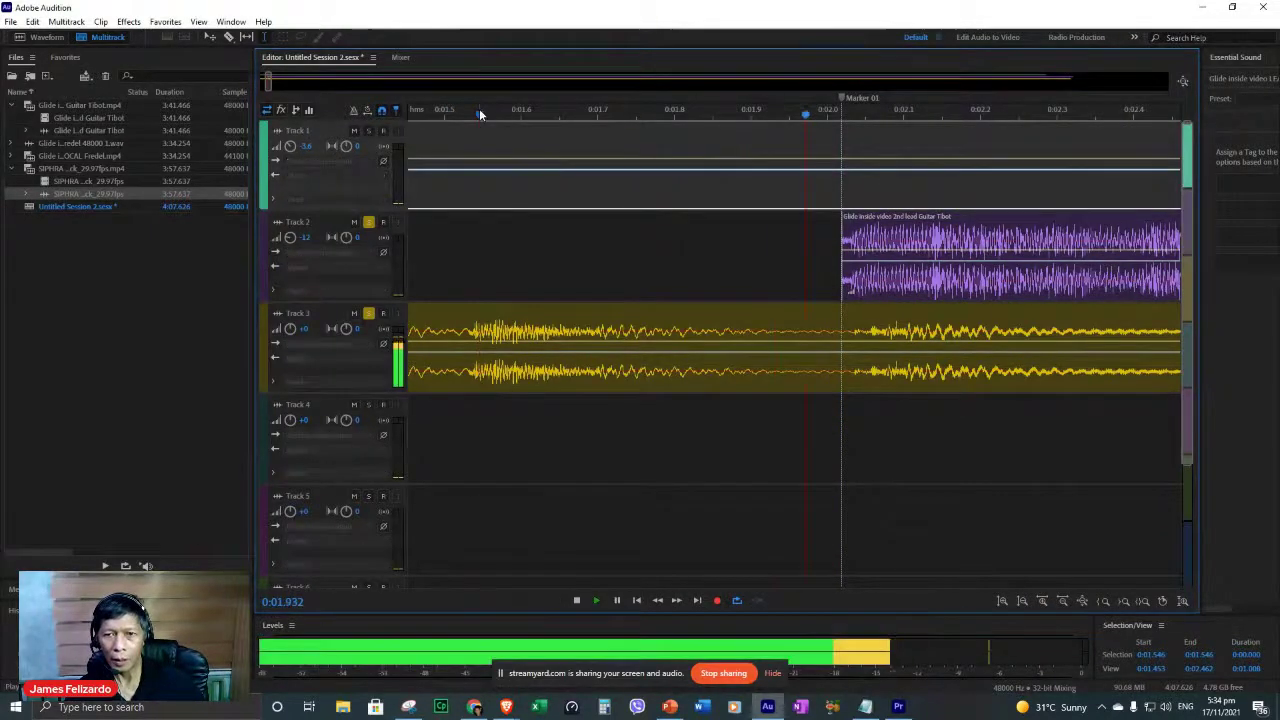
{"action": "key", "text": "space"}
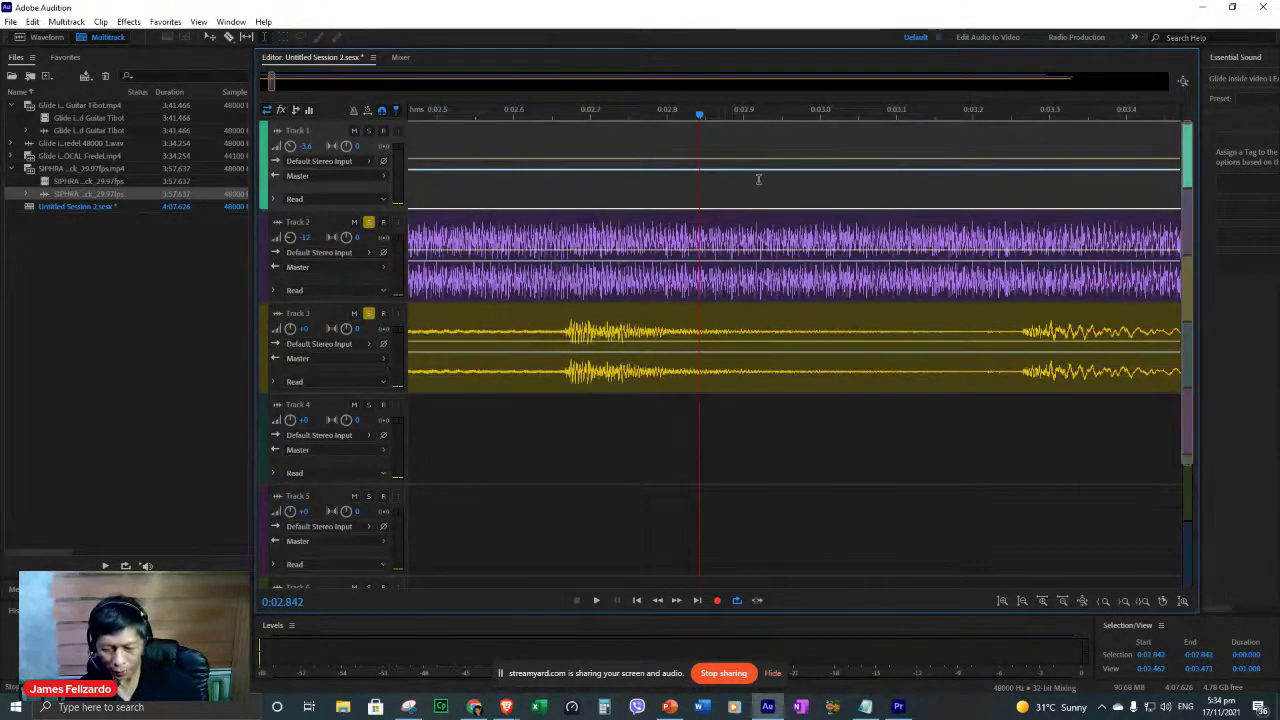
{"action": "scroll", "coordinate": [758, 179], "scroll_direction": "down", "scroll_amount": 5}
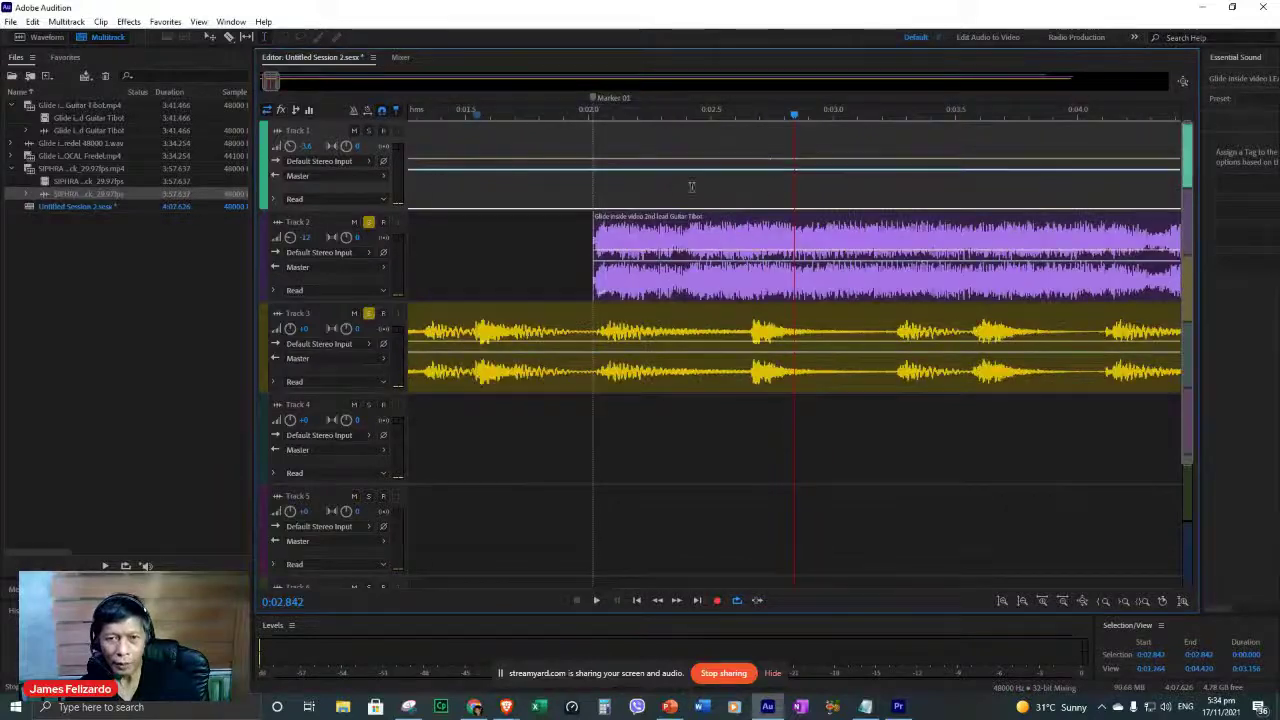
{"action": "key", "text": "space"}
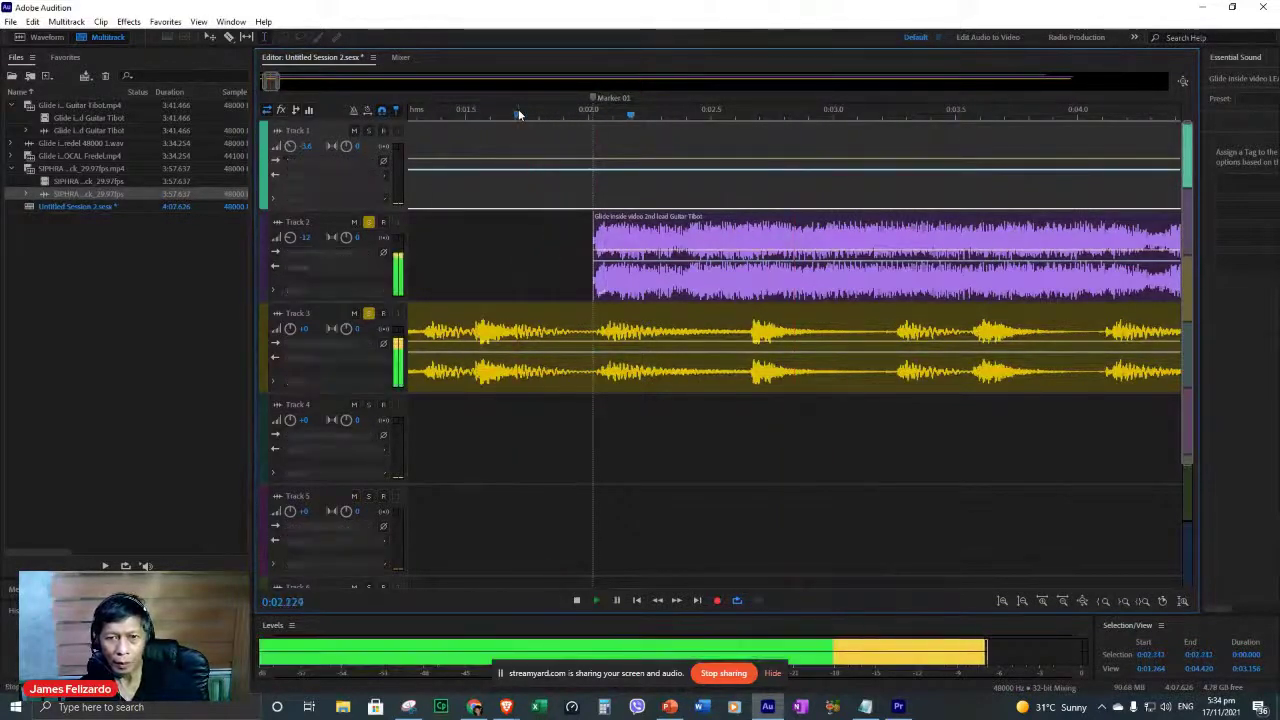
{"action": "key", "text": "space"}
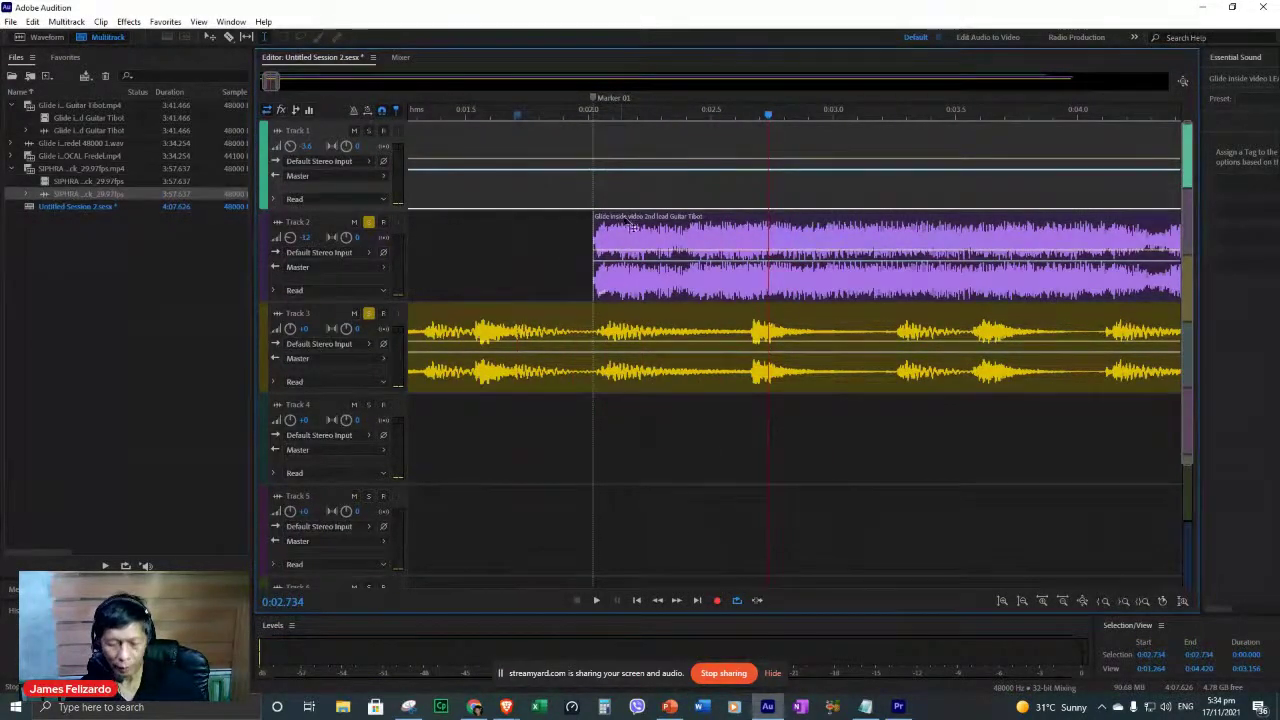
Shift the Track 2 guitar clip slightly later so it starts on the drum hit after Marker 01, and play from 0:01.911.
{"action": "scroll", "coordinate": [660, 255], "scroll_direction": "up", "scroll_amount": 5}
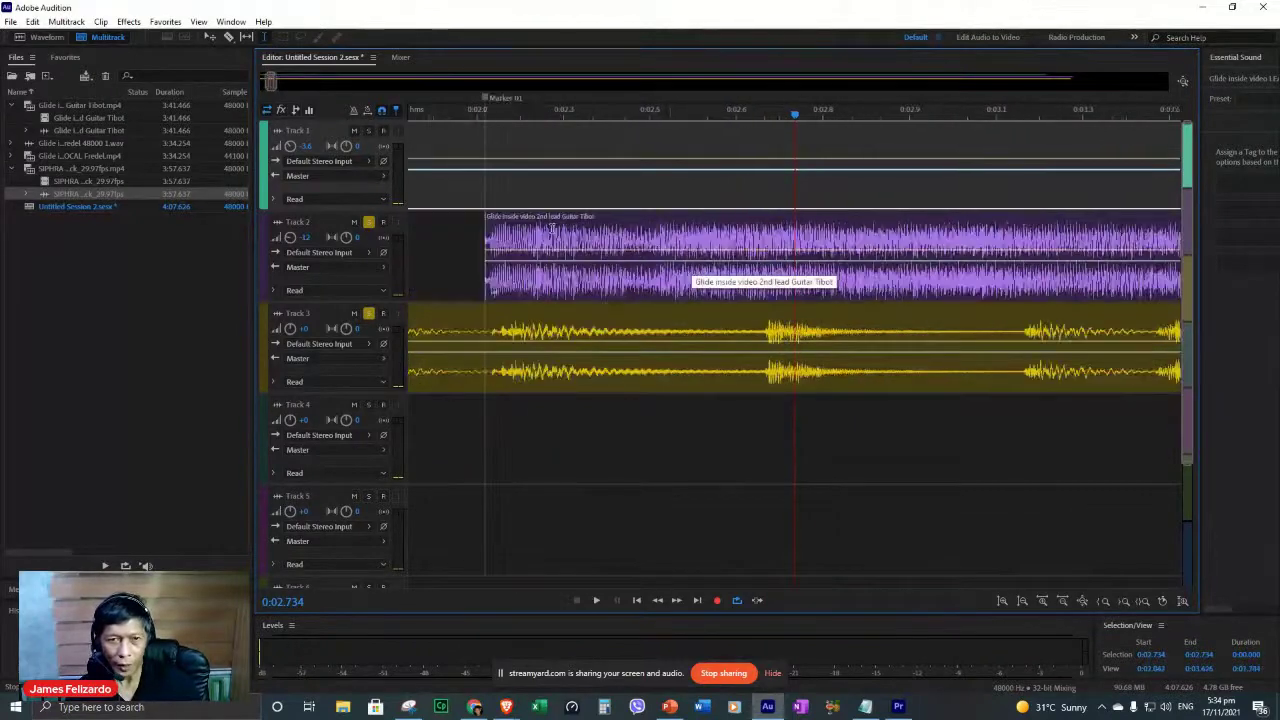
{"action": "left_click_drag", "start_coordinate": [587, 229], "coordinate": [598, 227]}
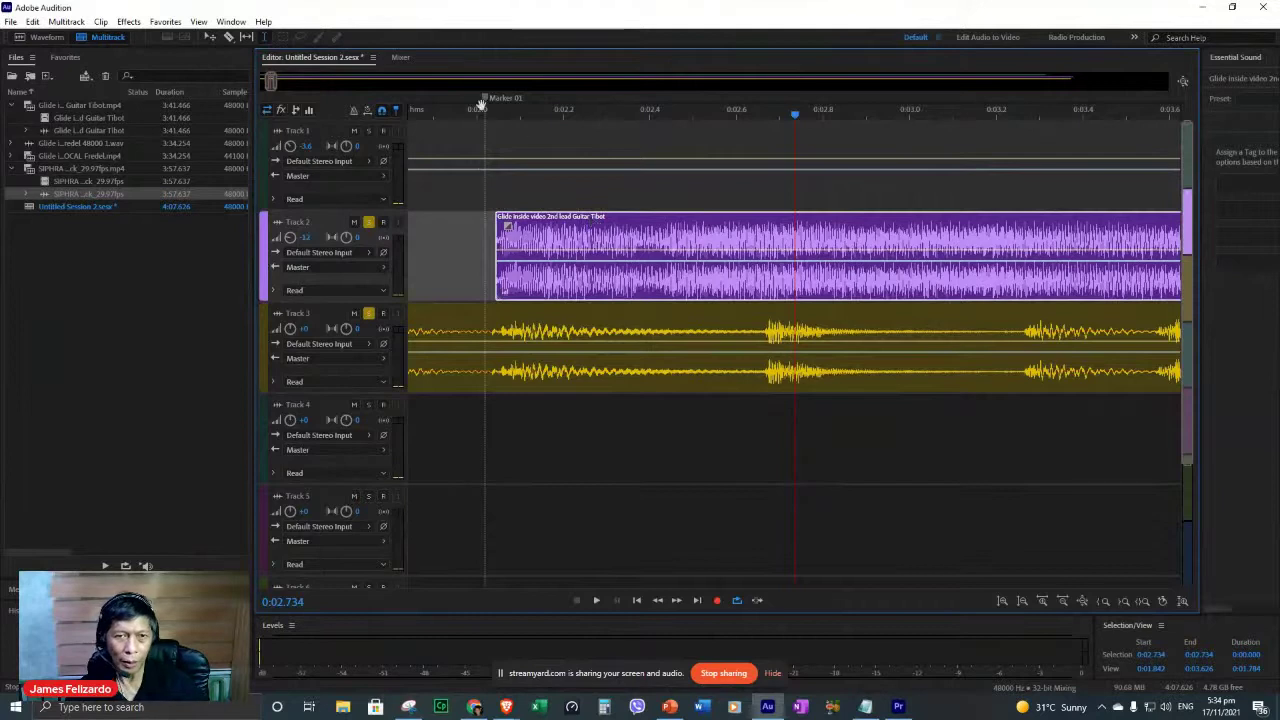
{"action": "key", "text": "space"}
{"action": "key", "text": "space"}
{"action": "left_click", "coordinate": [438, 112]}
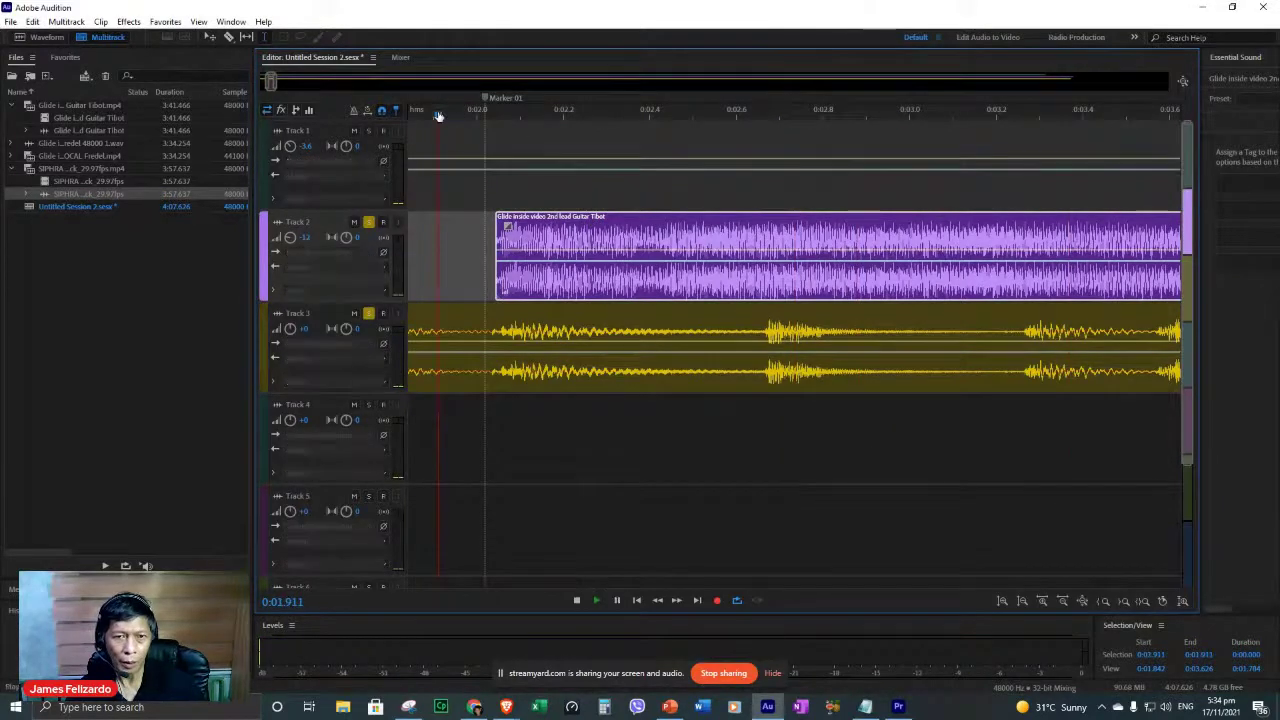
Play both tracks, move Marker 01 slightly later toward the drum hit, and shift the Track 2 guitar clip to about 0:02.6.
{"action": "key", "text": "space"}
{"action": "key", "text": "space"}
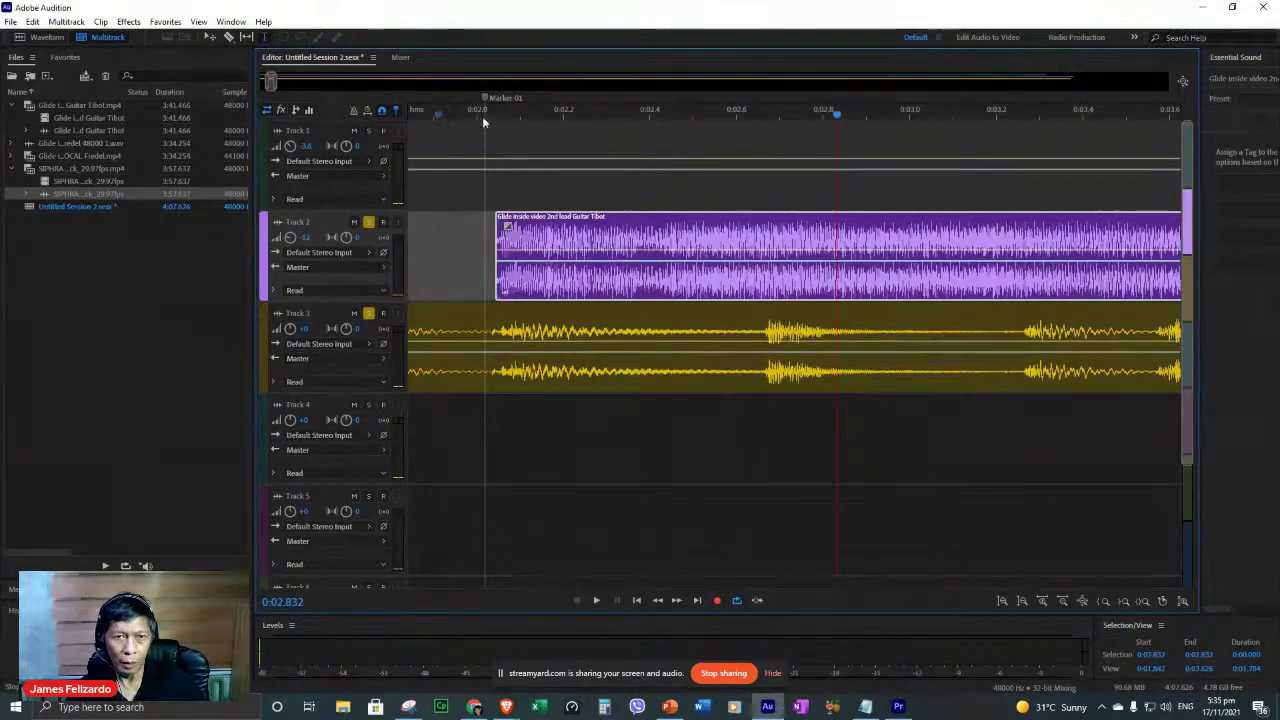
{"action": "left_click_drag", "start_coordinate": [486, 107], "coordinate": [490, 108]}
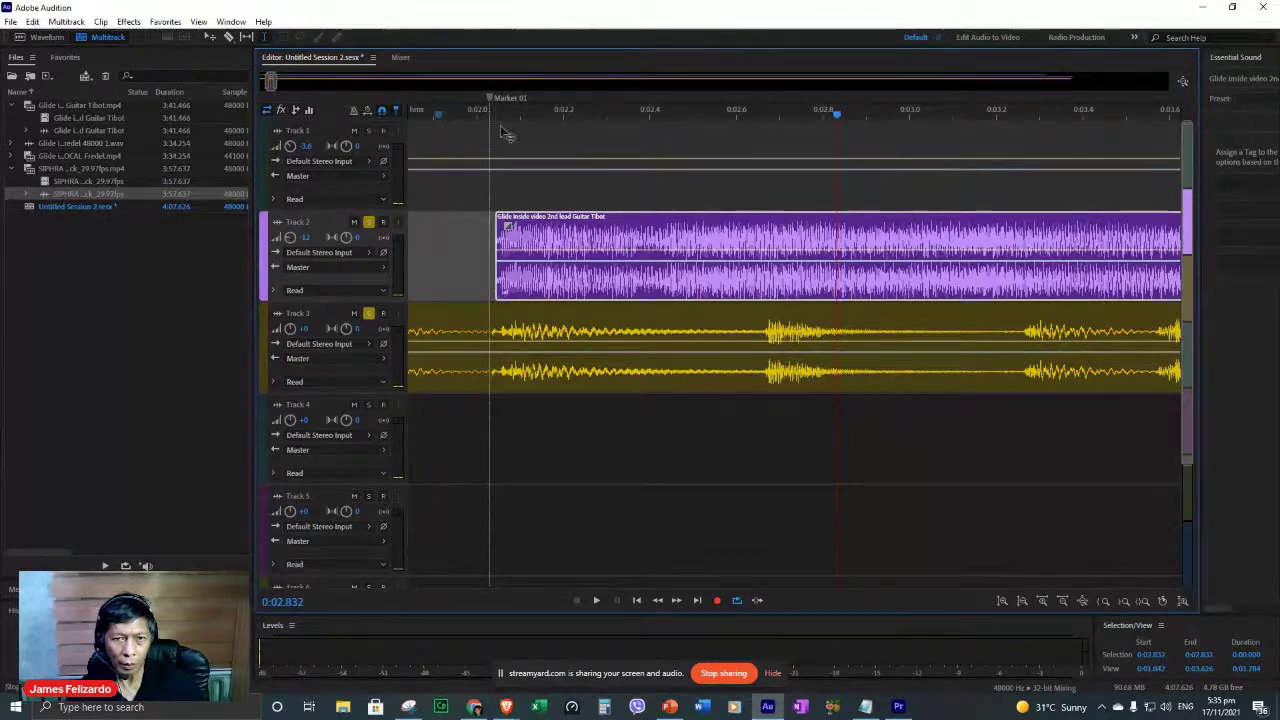
{"action": "left_click_drag", "start_coordinate": [583, 218], "coordinate": [819, 218]}
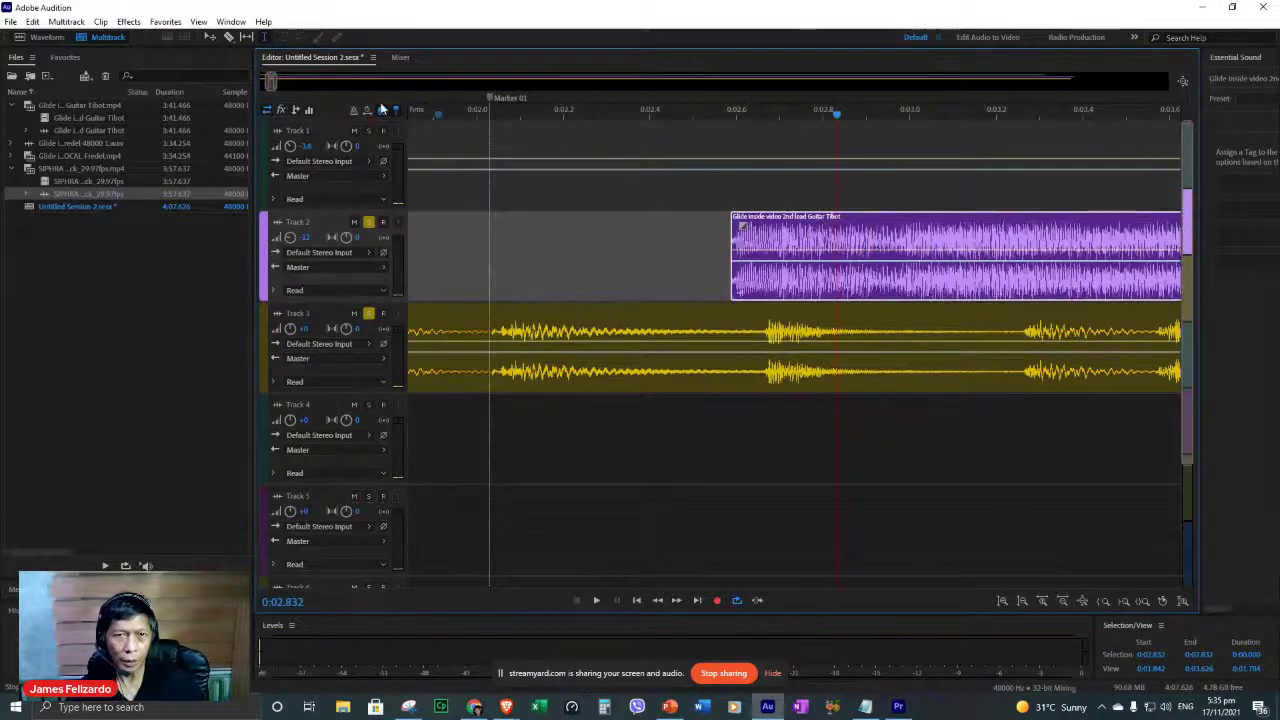
Play the drums alone from about 0:00.7 and again from Marker 01 to check the hit at the marker.
{"action": "scroll", "coordinate": [436, 108], "scroll_direction": "down", "scroll_amount": 3}
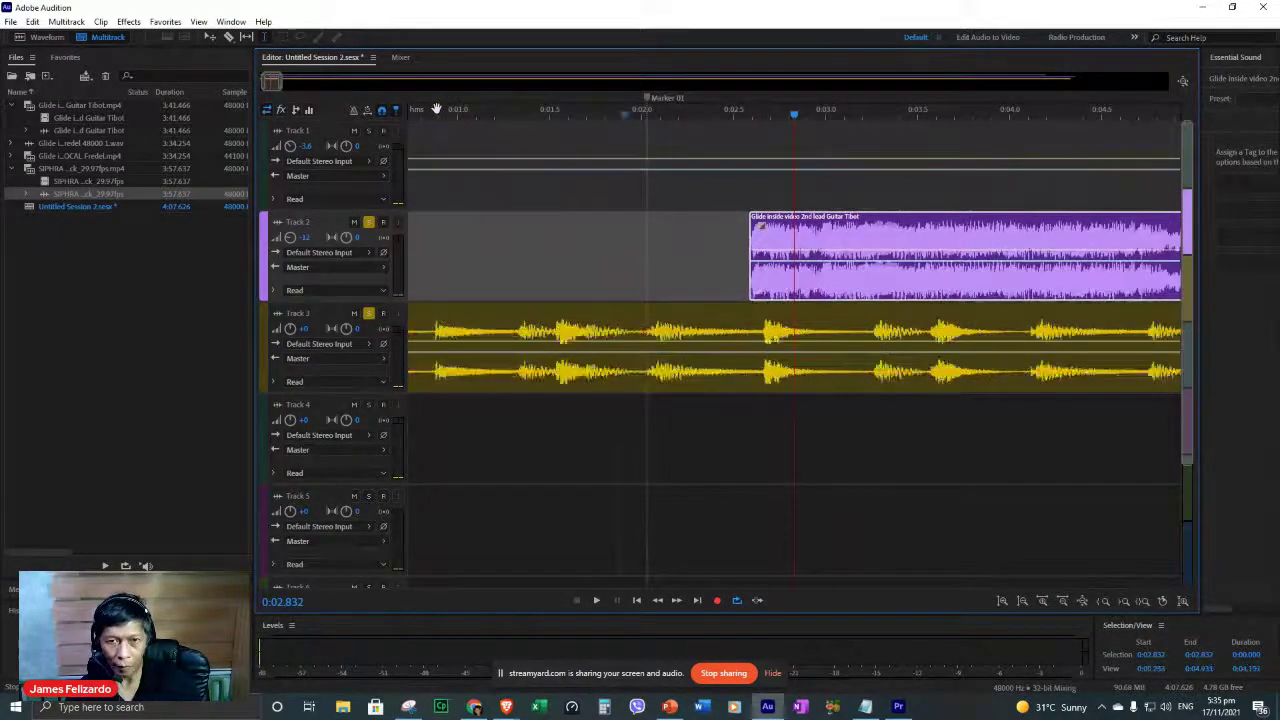
{"action": "left_click", "coordinate": [483, 115]}
{"action": "key", "text": "space"}
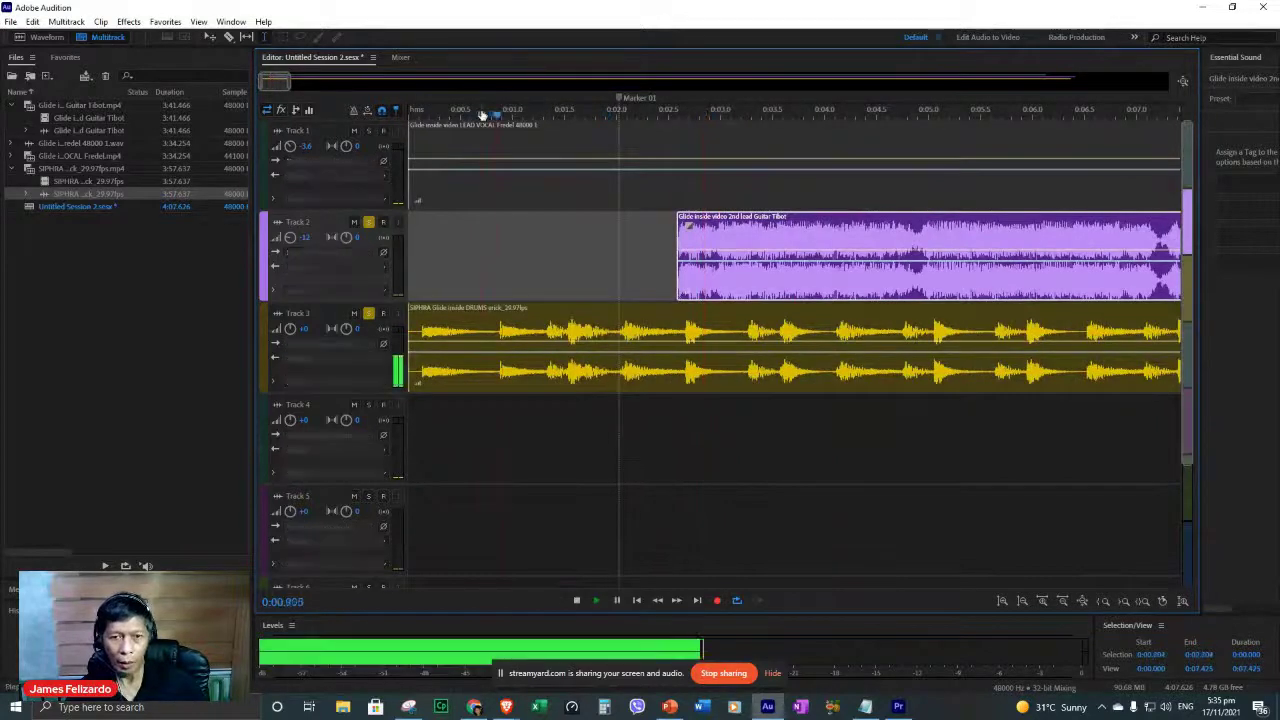
{"action": "key", "text": "space"}
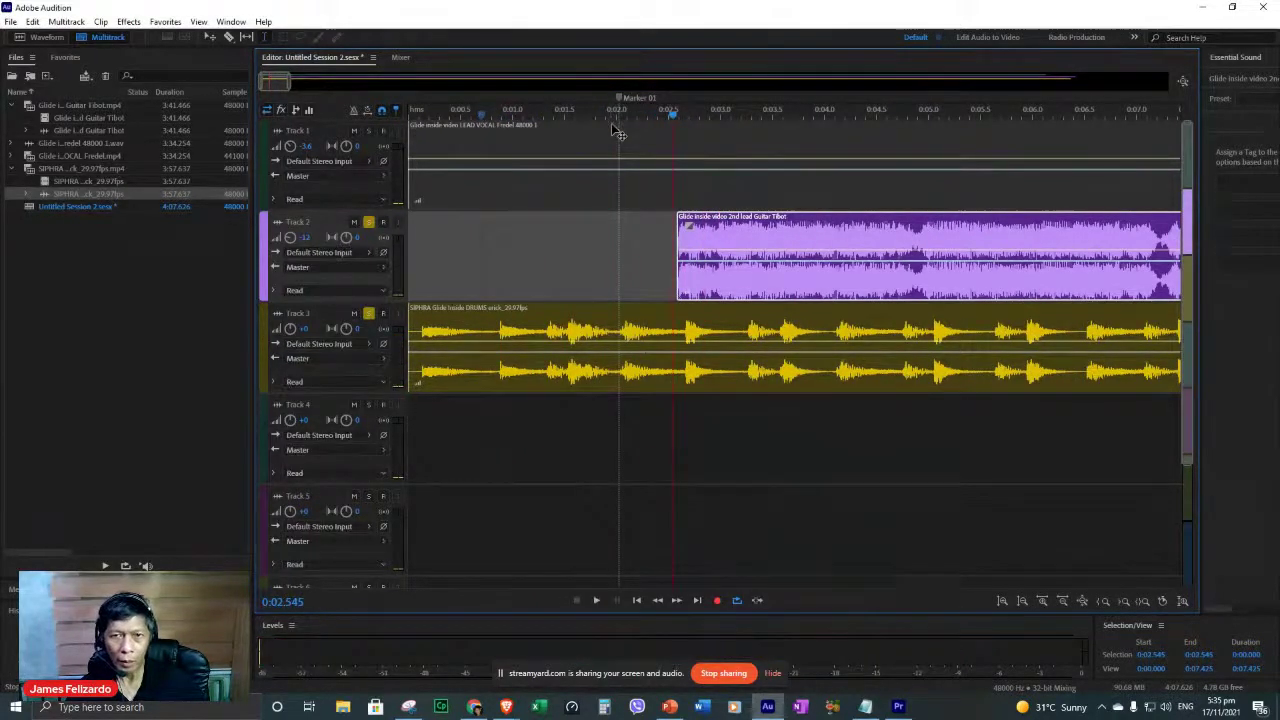
{"action": "left_click_drag", "start_coordinate": [673, 116], "coordinate": [620, 112]}
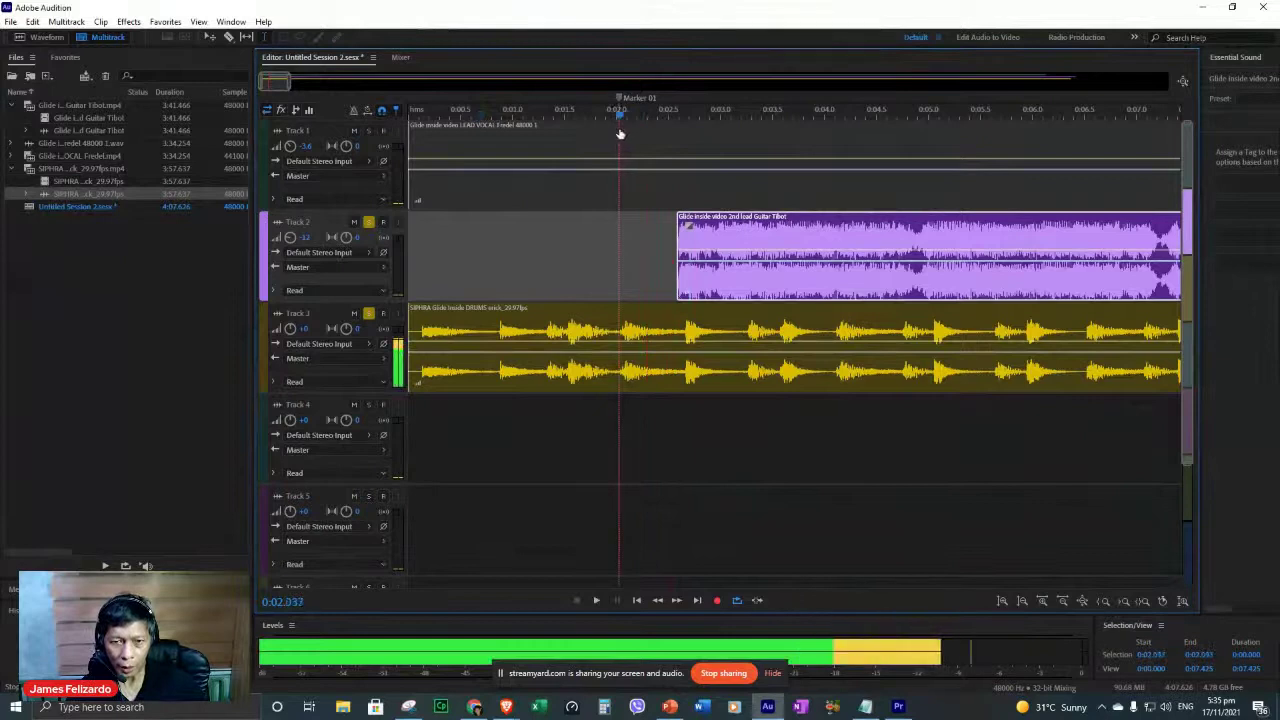
{"action": "key", "text": "space"}
{"action": "key", "text": "space"}
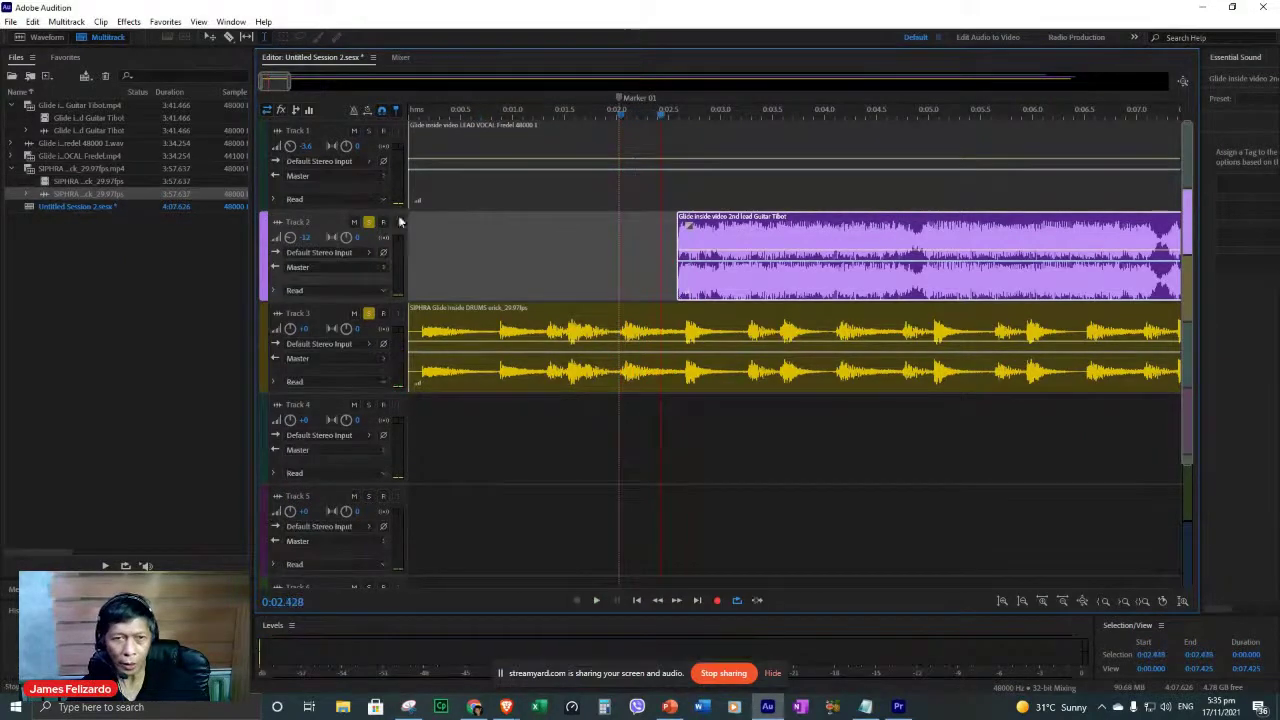
Turn off solo on Tracks 2 and 3, and play the session from 0:02.428 and just before the guitar clip's start.
{"action": "left_click", "coordinate": [369, 222]}
{"action": "left_click", "coordinate": [369, 313]}
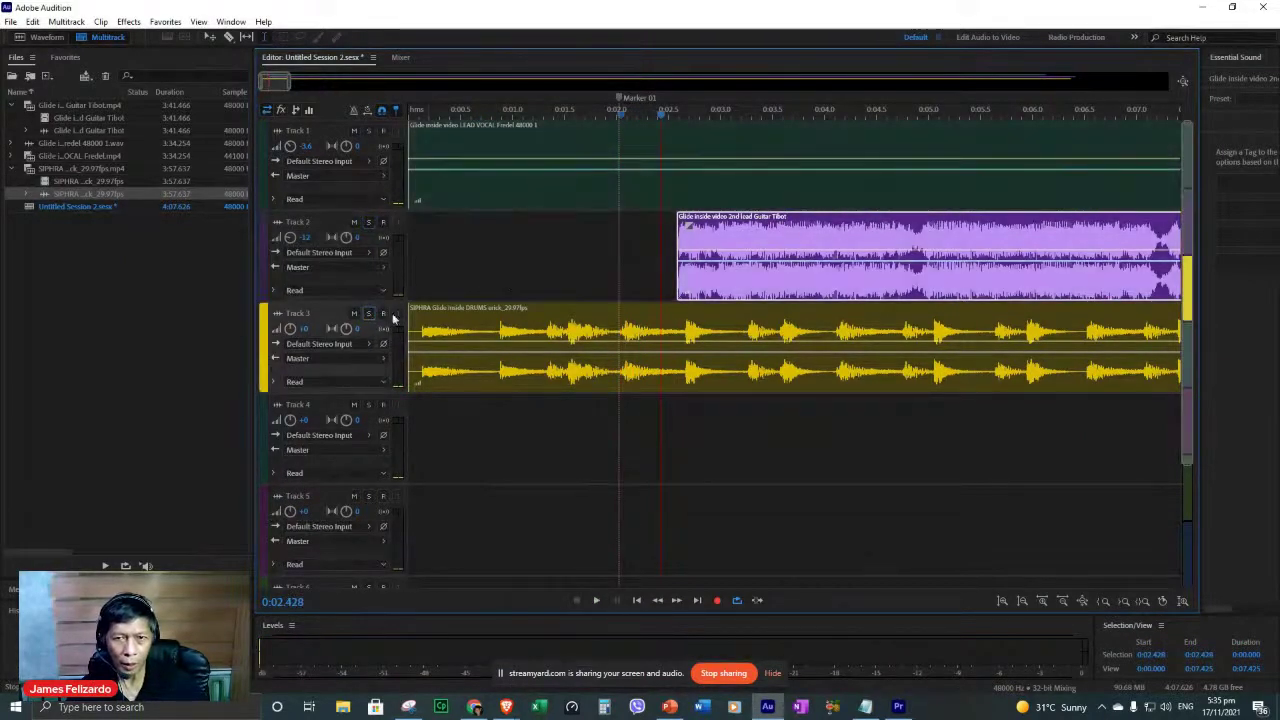
{"action": "key", "text": "space"}
{"action": "key", "text": "space"}
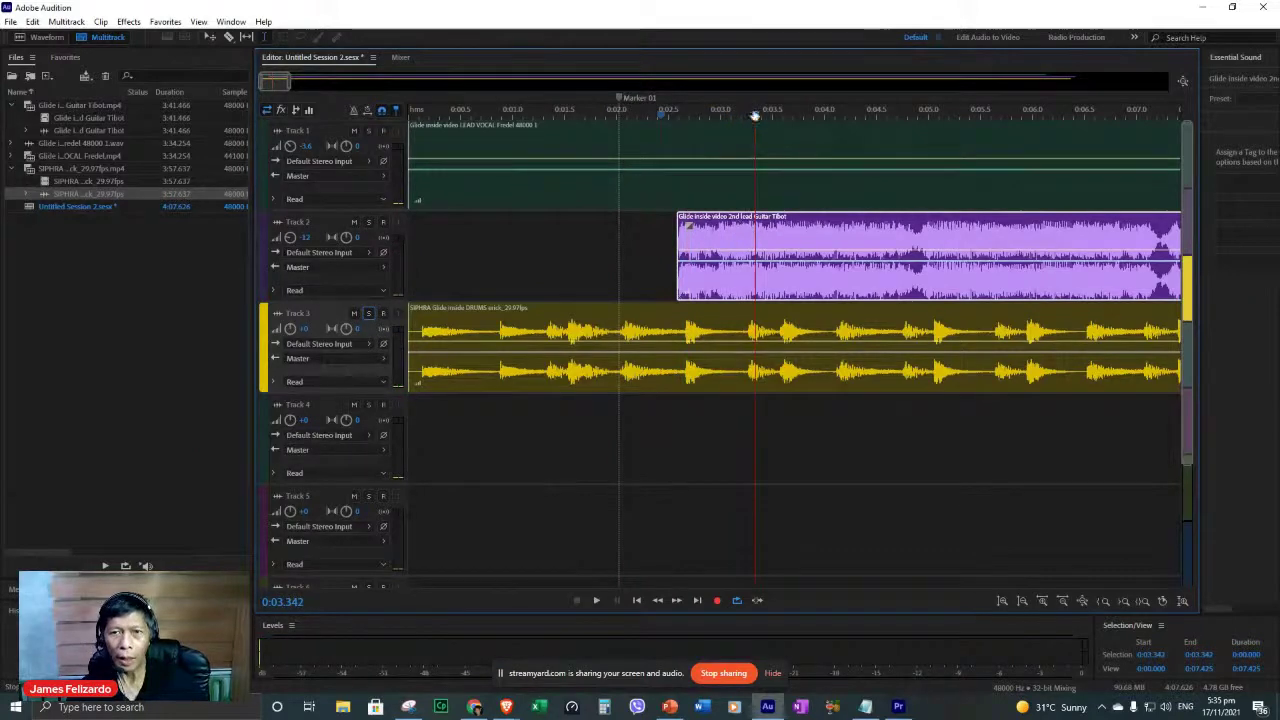
{"action": "scroll", "coordinate": [719, 148], "scroll_direction": "up", "scroll_amount": 5}
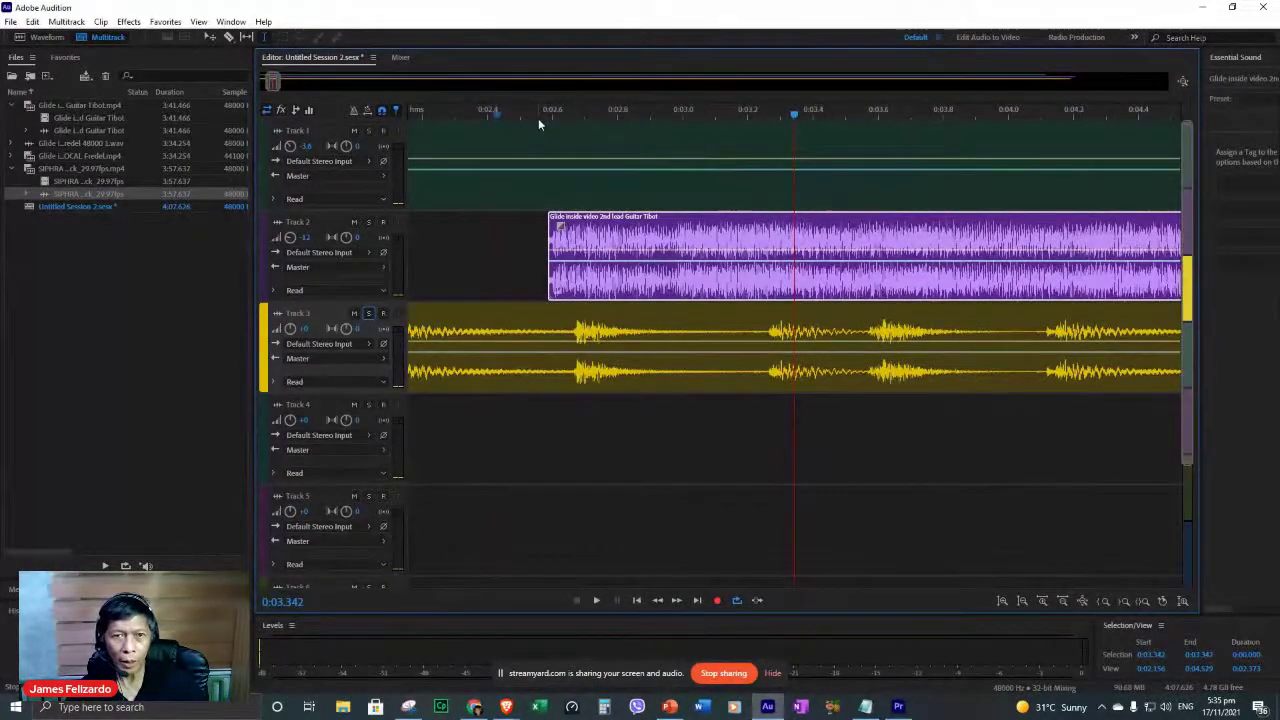
{"action": "key", "text": "space"}
{"action": "key", "text": "space"}
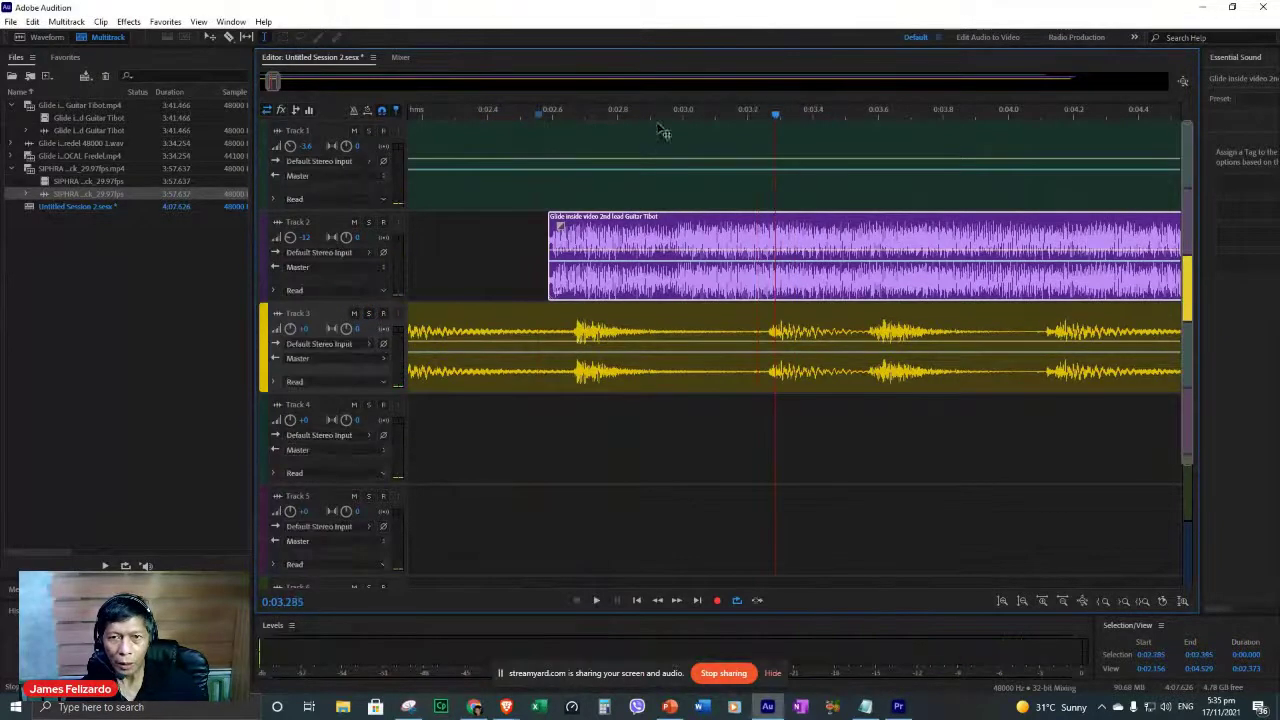
Solo Track 2 and play the guitar clip from 0:02.576 to hear where its first note falls.
{"action": "left_click", "coordinate": [543, 116]}
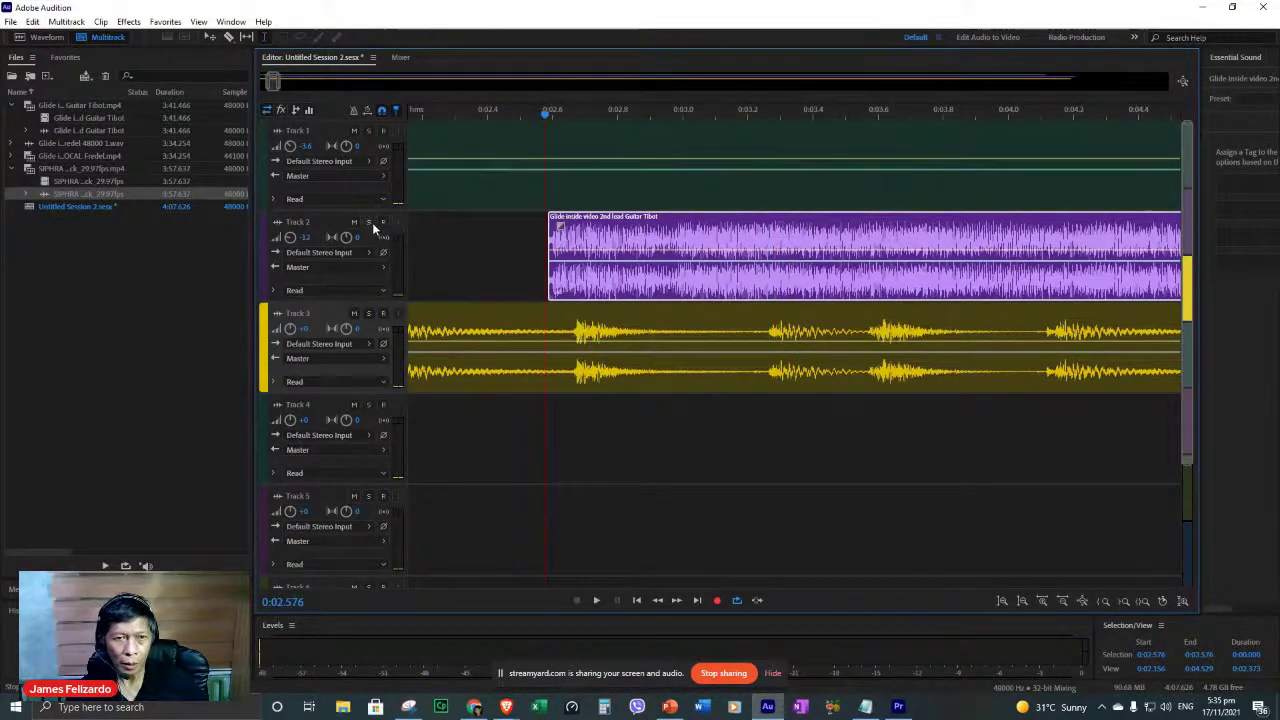
{"action": "left_click", "coordinate": [369, 222]}
{"action": "key", "text": "space"}
{"action": "key", "text": "space"}
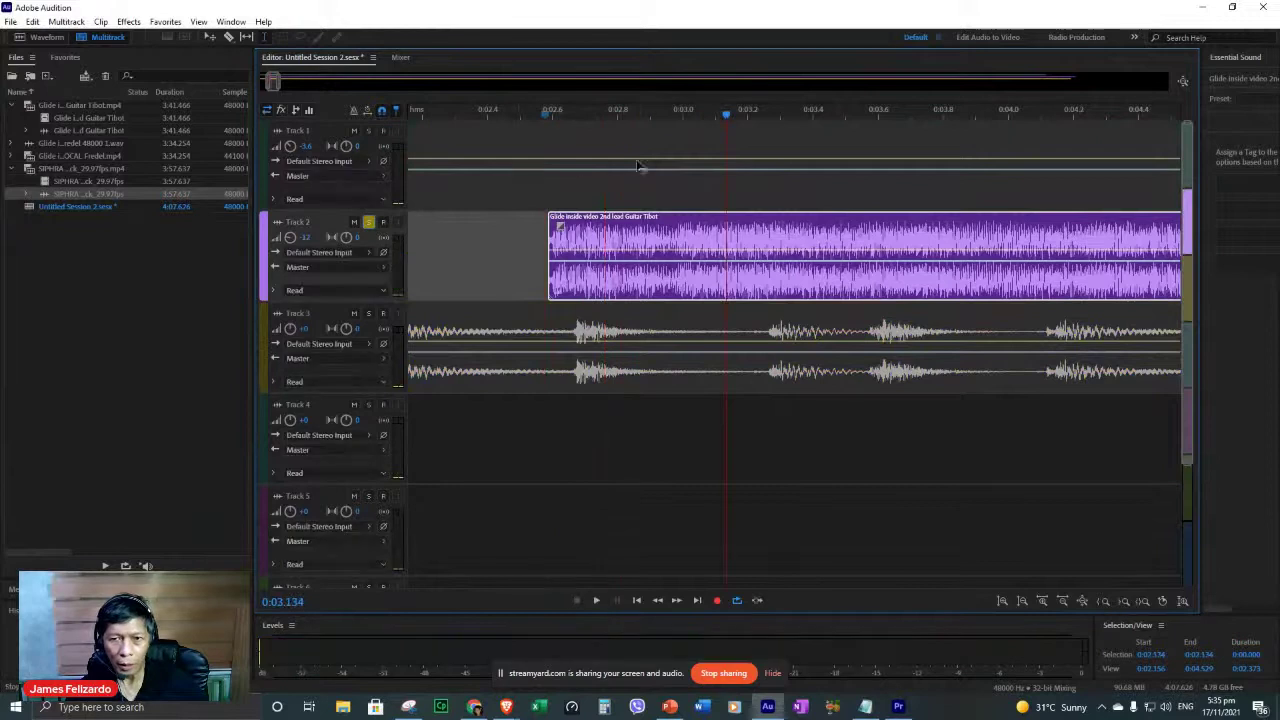
Trim the start of the Track 2 guitar clip to 0:02.981 and move the clip so it begins at Marker 01.
{"action": "left_click_drag", "start_coordinate": [659, 122], "coordinate": [677, 122]}
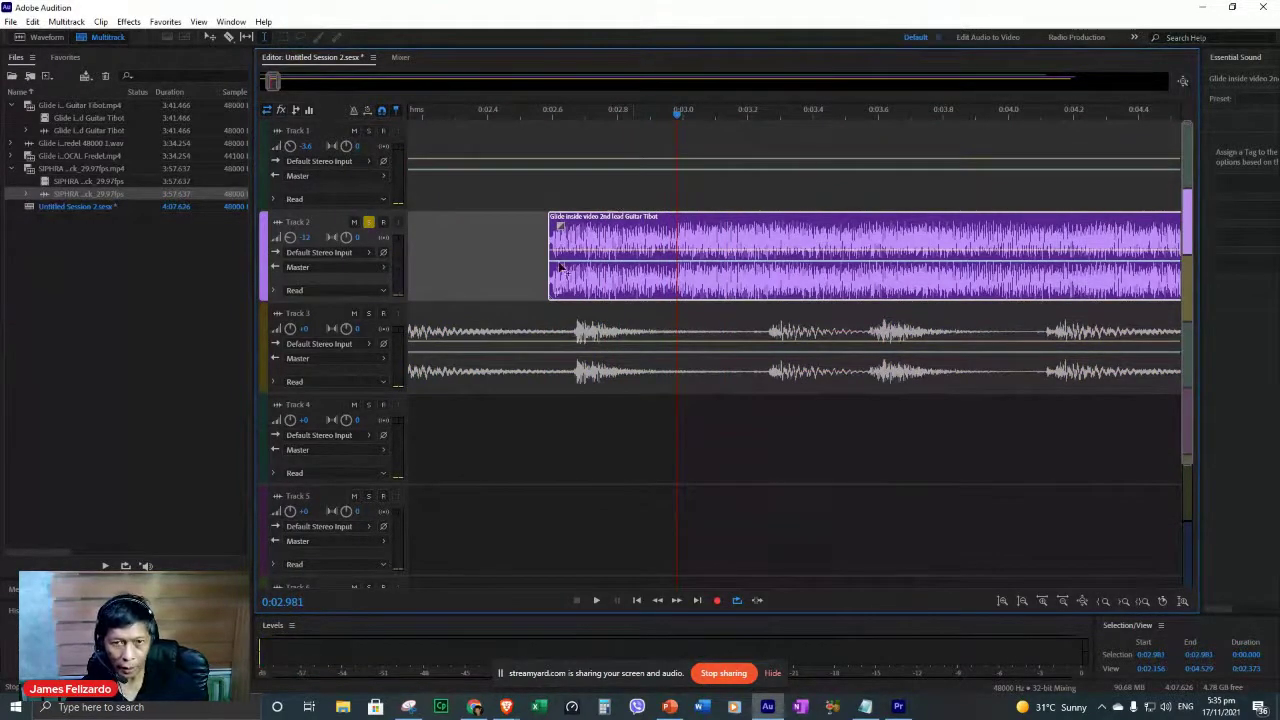
{"action": "left_click_drag", "start_coordinate": [548, 250], "coordinate": [665, 245]}
{"action": "scroll", "coordinate": [665, 245], "scroll_direction": "down", "scroll_amount": 3}
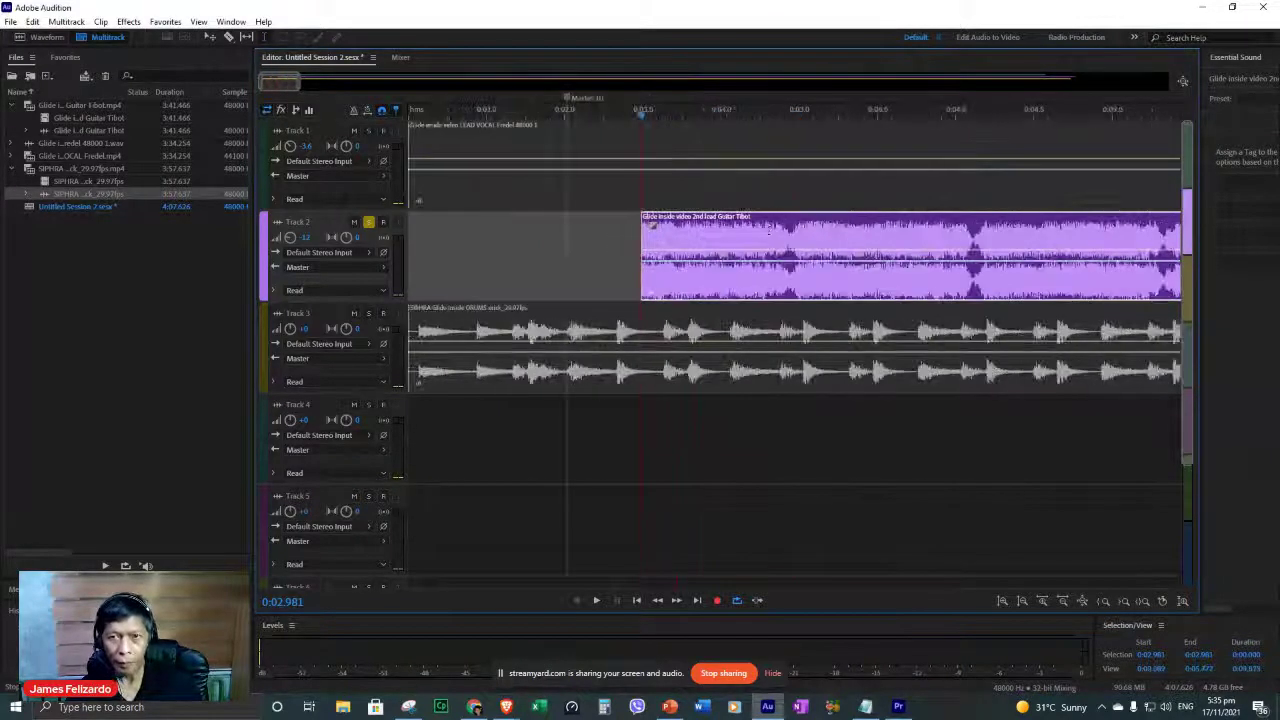
{"action": "left_click_drag", "start_coordinate": [808, 225], "coordinate": [733, 224]}
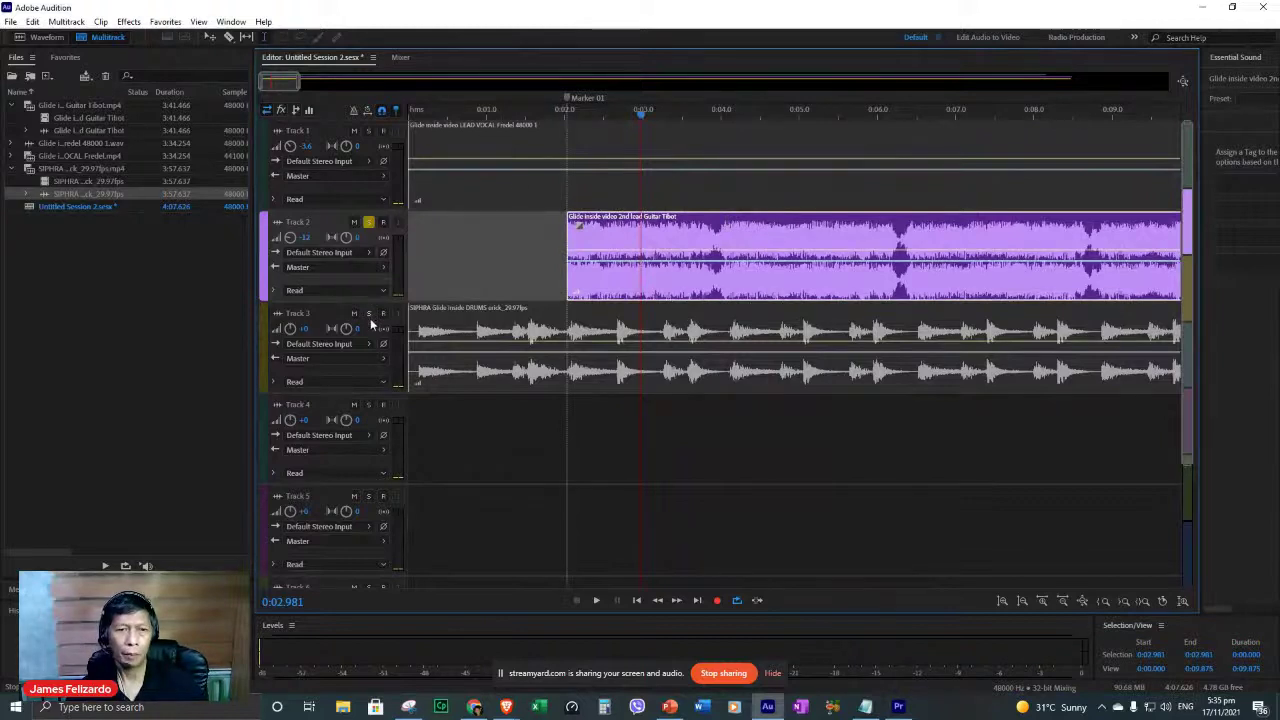
Solo Track 3 along with Track 2 and play the guitar and drums together from 0:00.724.
{"action": "left_click", "coordinate": [369, 315]}
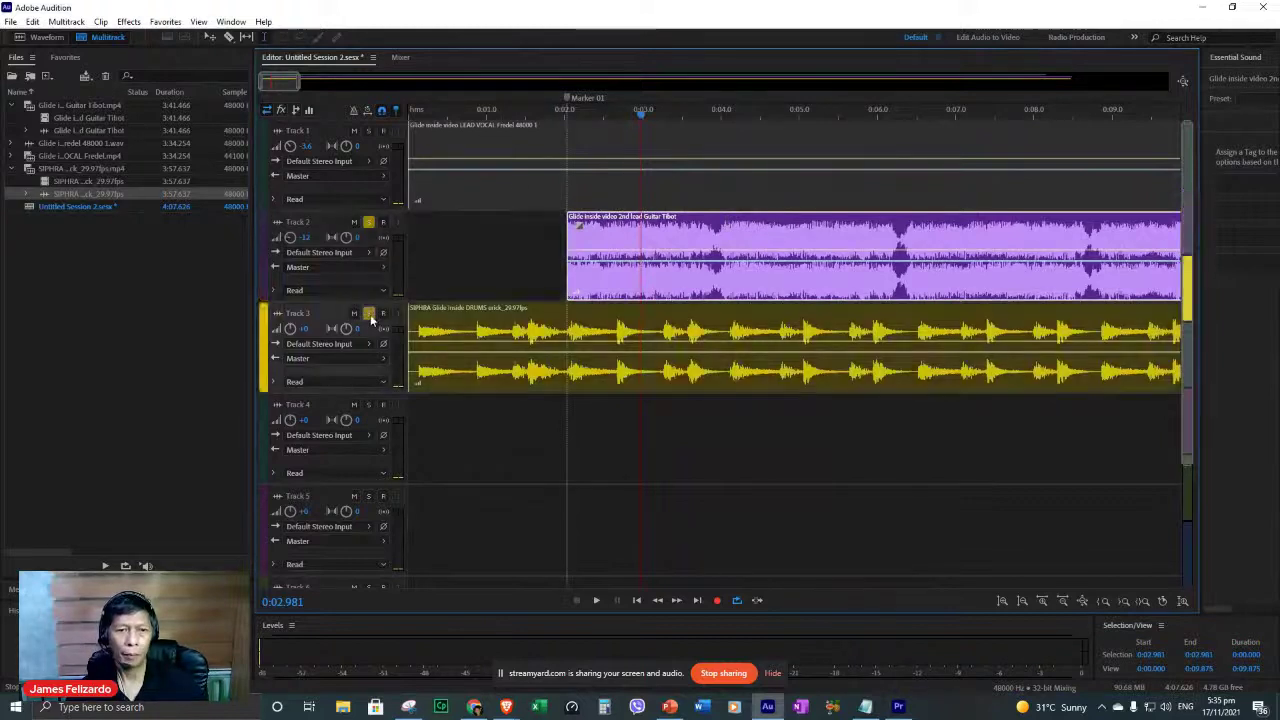
{"action": "left_click", "coordinate": [464, 113]}
{"action": "key", "text": "space"}
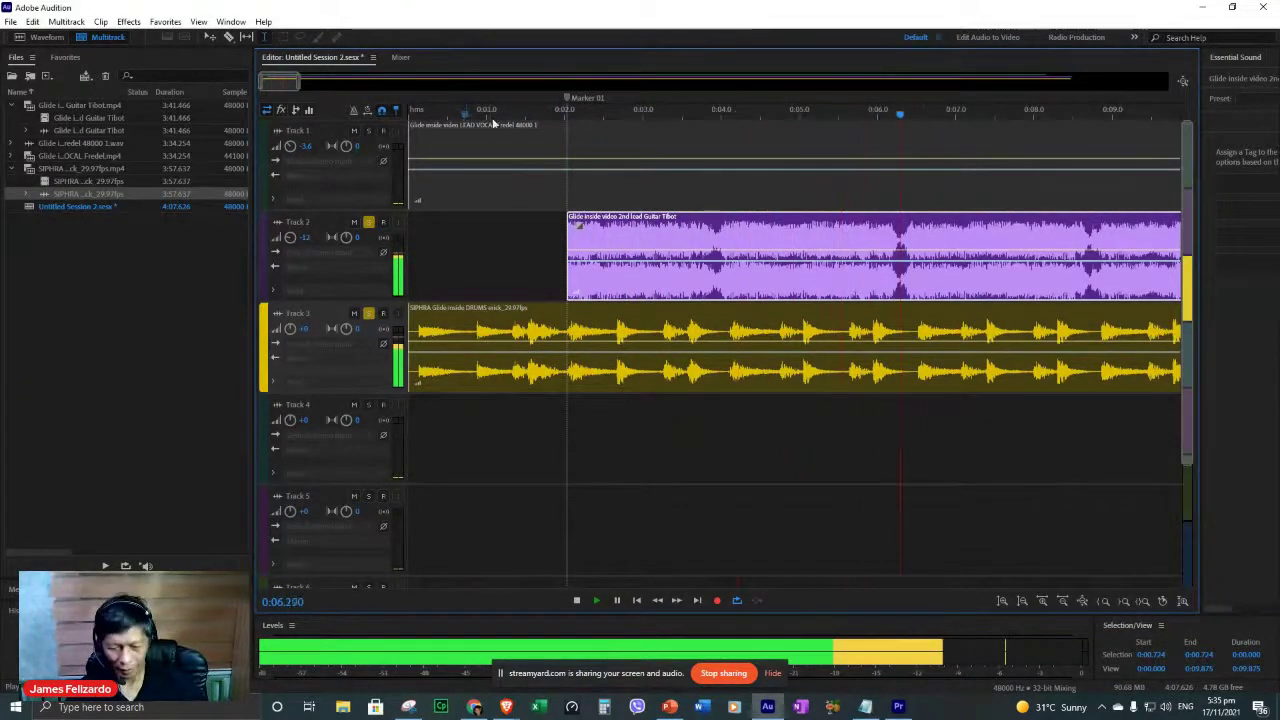
{"action": "scroll", "coordinate": [560, 134], "scroll_direction": "down", "scroll_amount": 8}
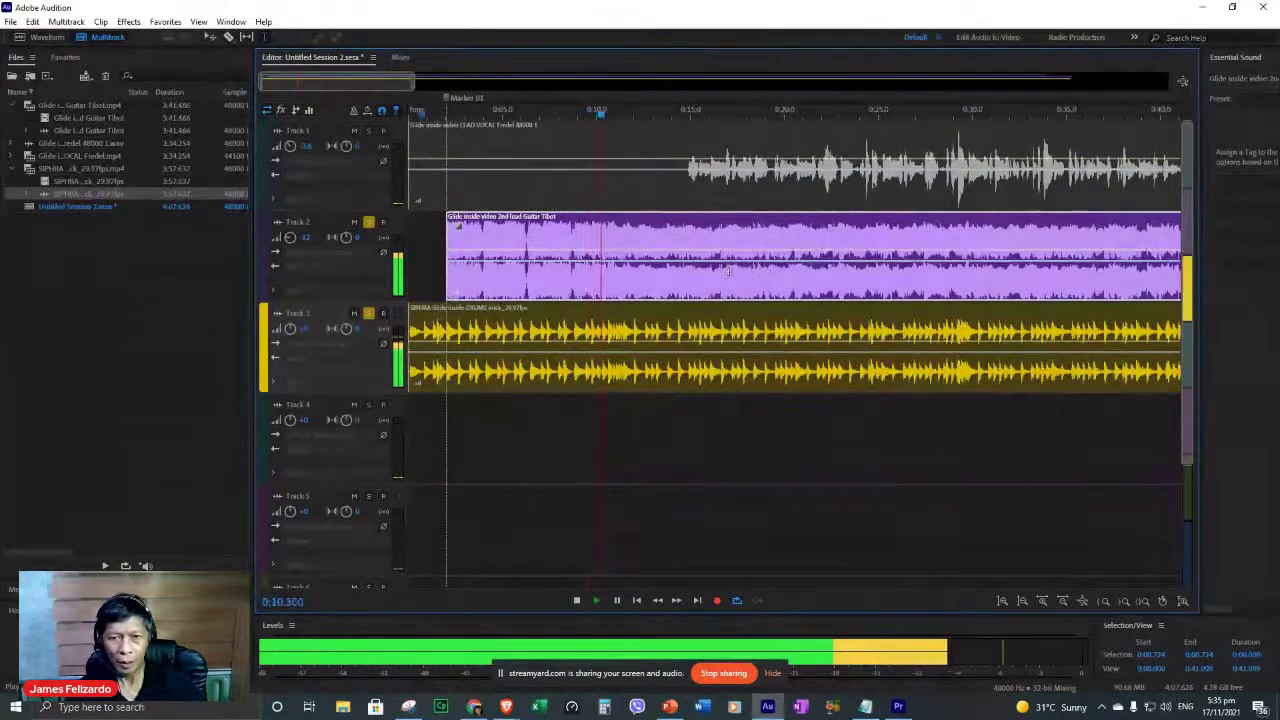
{"action": "key", "text": "space"}
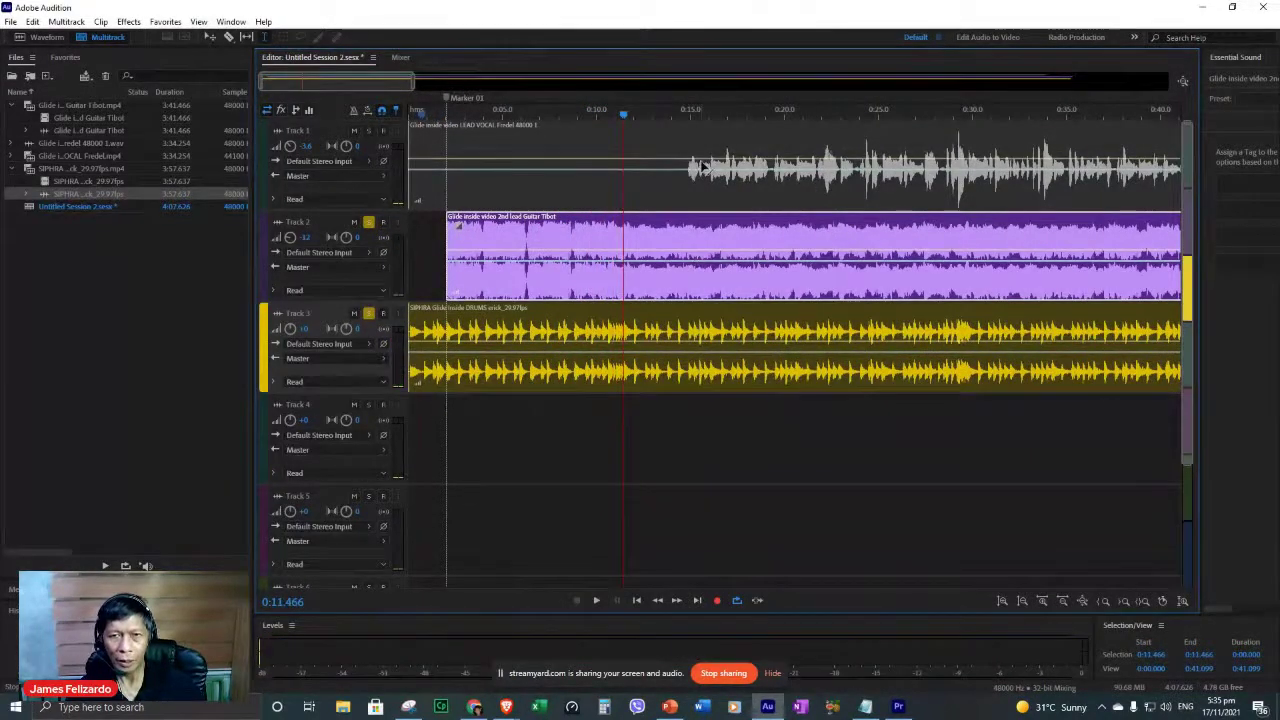
Solo Track 1, trim its vocal clip's silent lead-in to about 0:14.5, and move the clip to start near 0:11.0.
{"action": "left_click", "coordinate": [369, 131]}
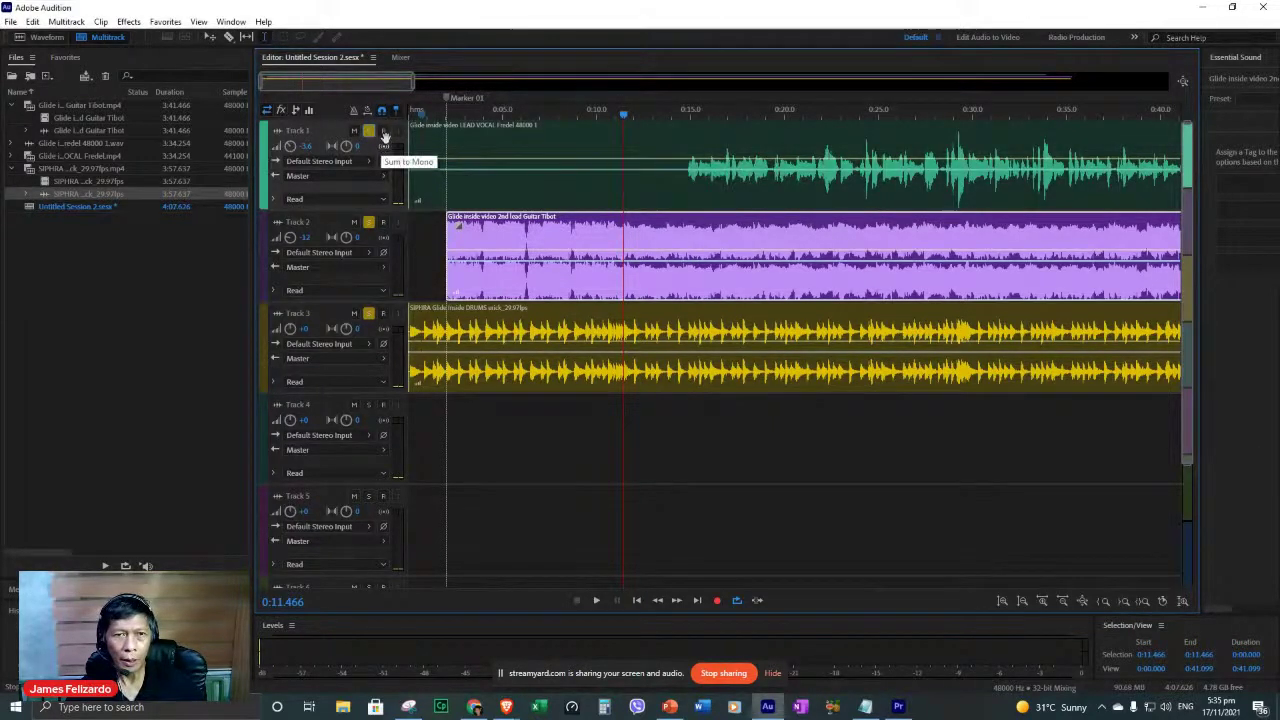
{"action": "left_click_drag", "start_coordinate": [410, 145], "coordinate": [680, 145]}
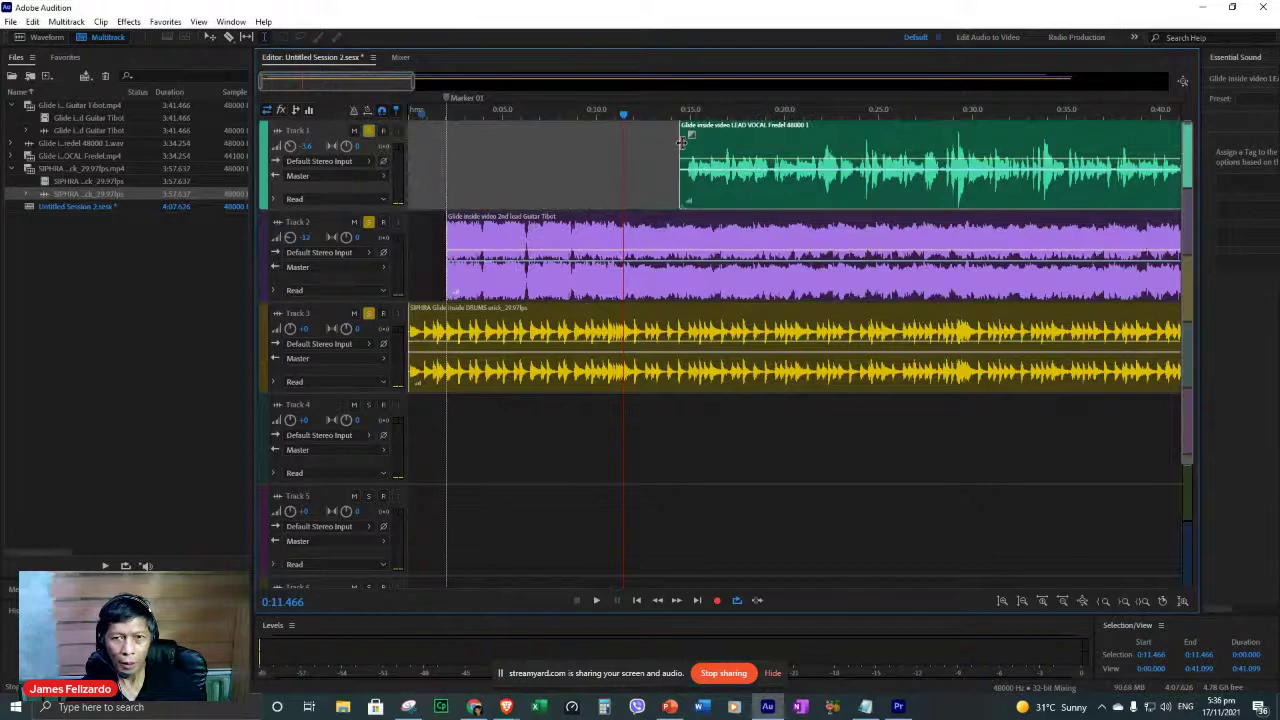
{"action": "left_click_drag", "start_coordinate": [850, 135], "coordinate": [786, 147]}
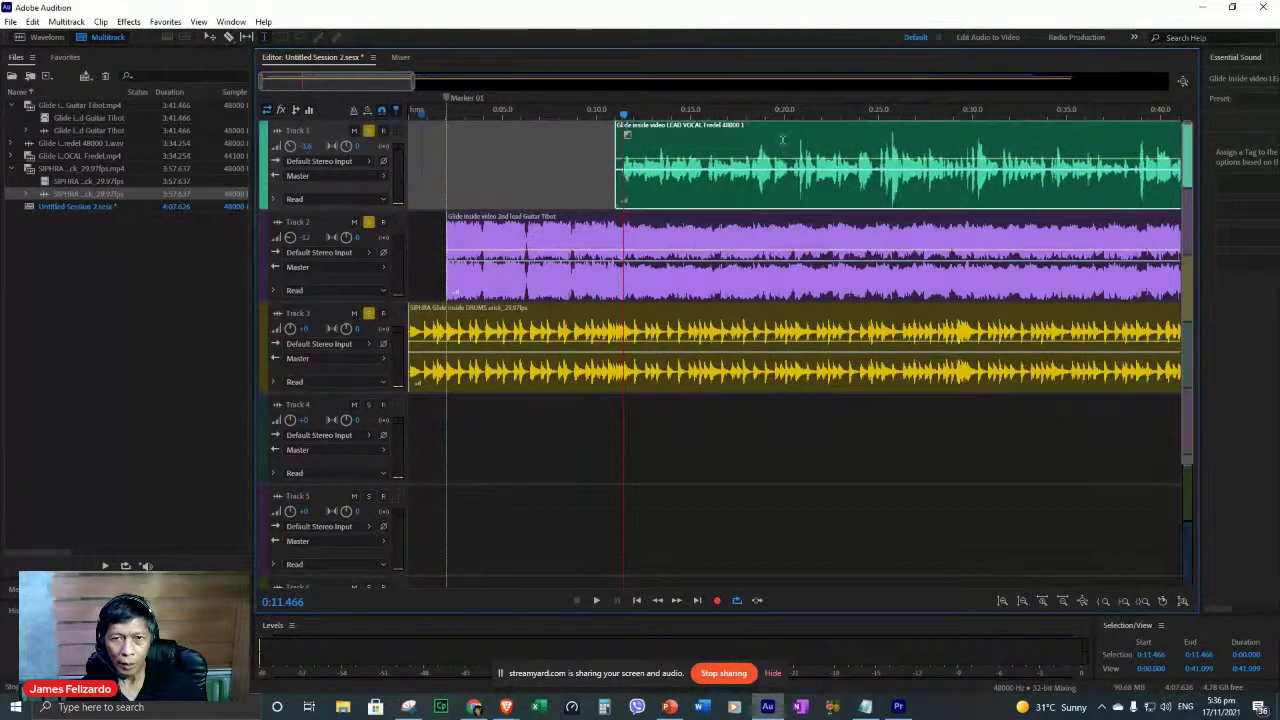
Play the three tracks from 0:11.466 and move the Track 1 vocal clip later to start at about 0:16.7.
{"action": "key", "text": "space"}
{"action": "key", "text": "space"}
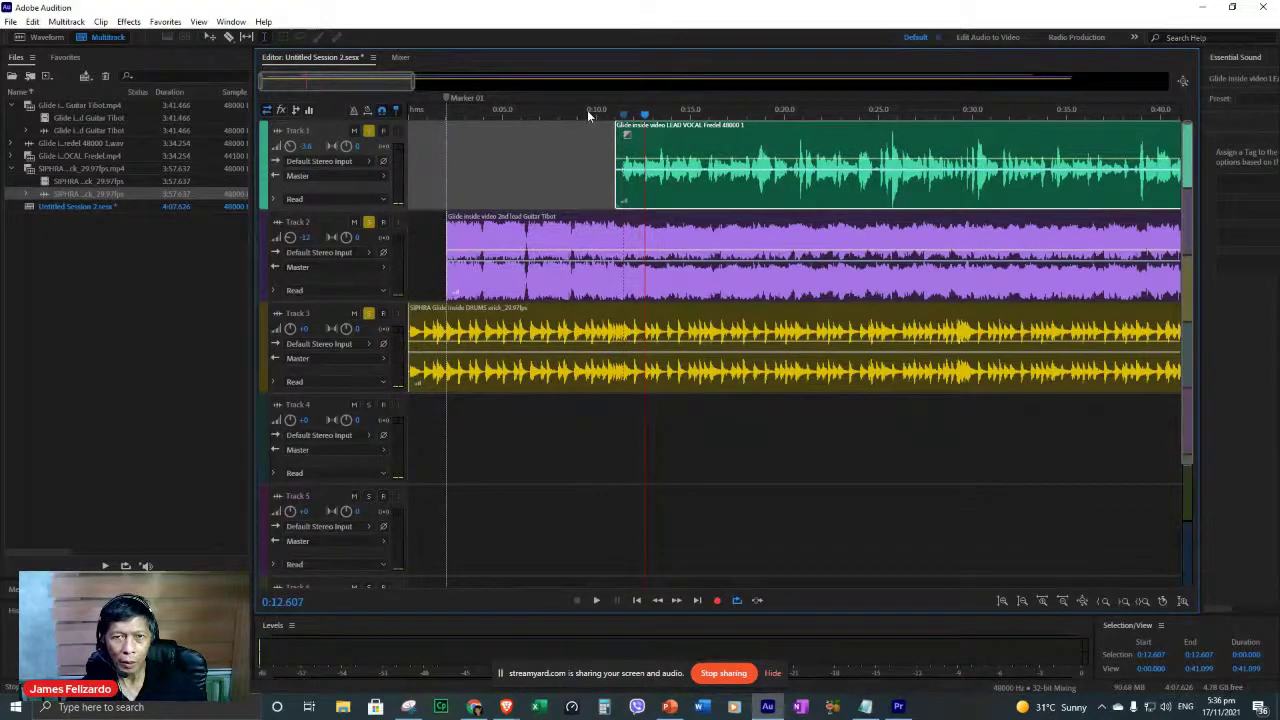
{"action": "left_click", "coordinate": [587, 110]}
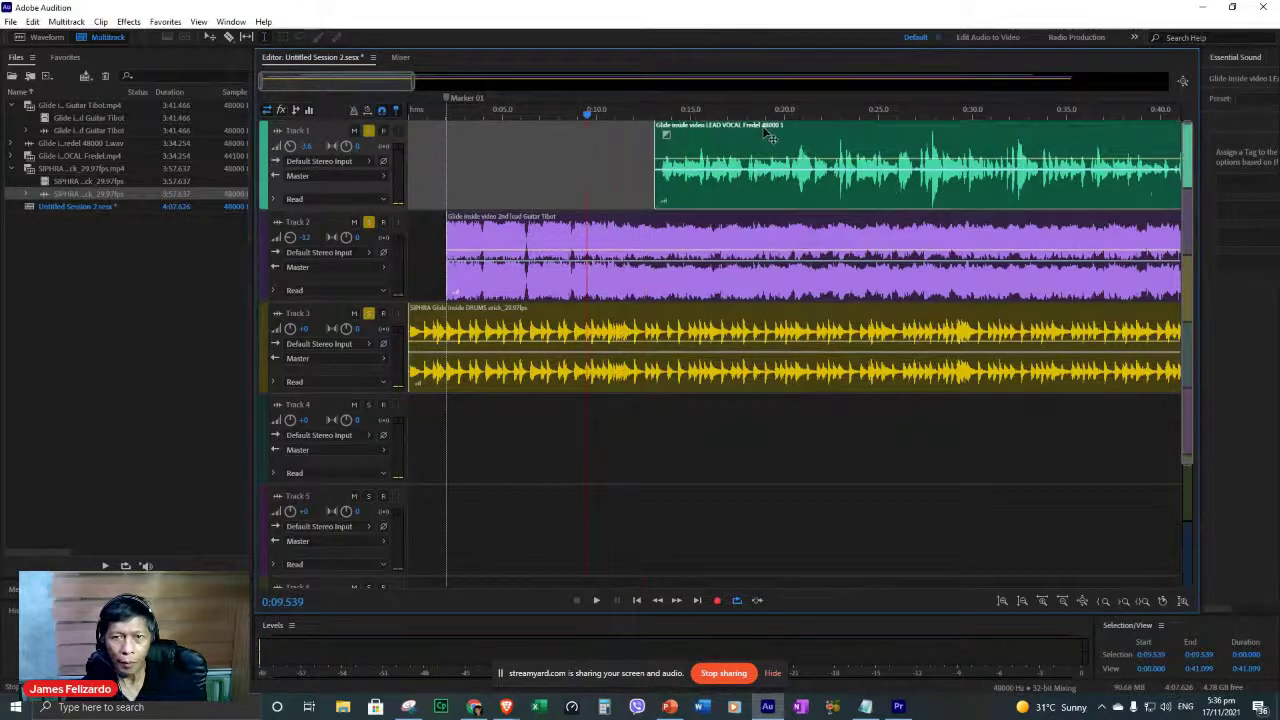
{"action": "key", "text": "ctrl+z"}
Play the guitar and drums from about 0:06.8, 0:07.9 and 0:05.4 to find where the vocal should enter.
{"action": "key", "text": "space"}
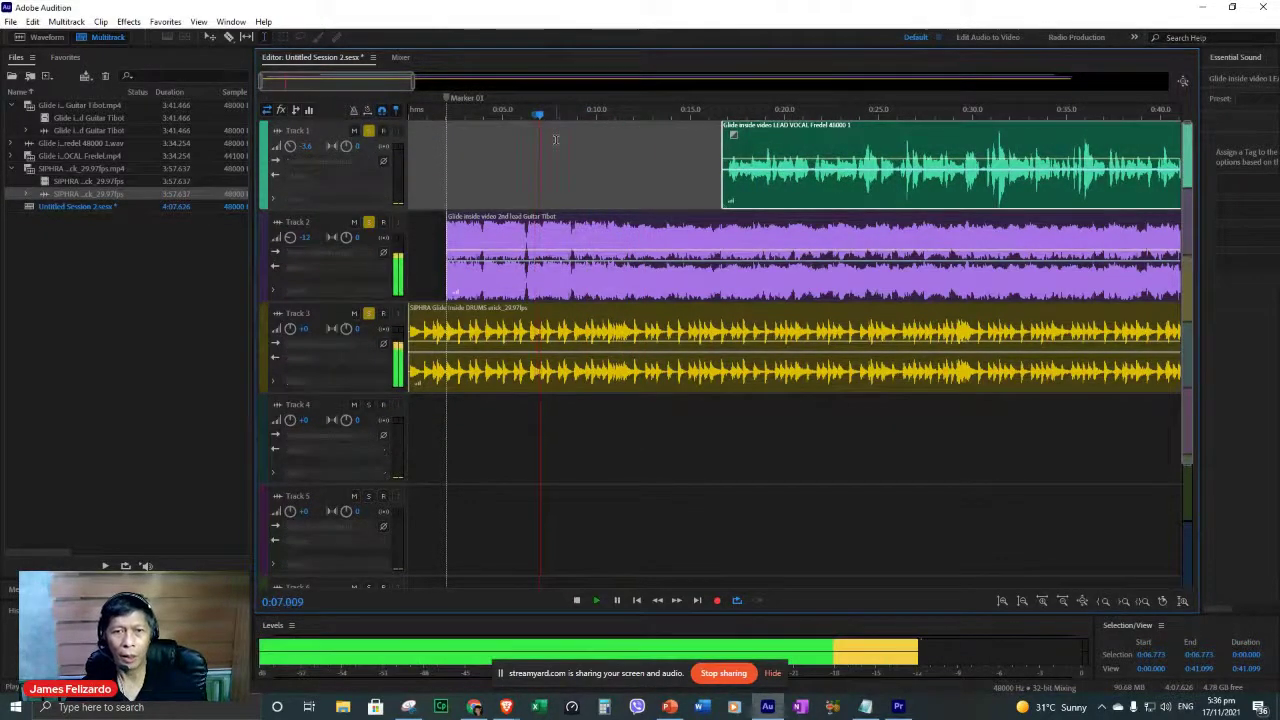
{"action": "key", "text": "space"}
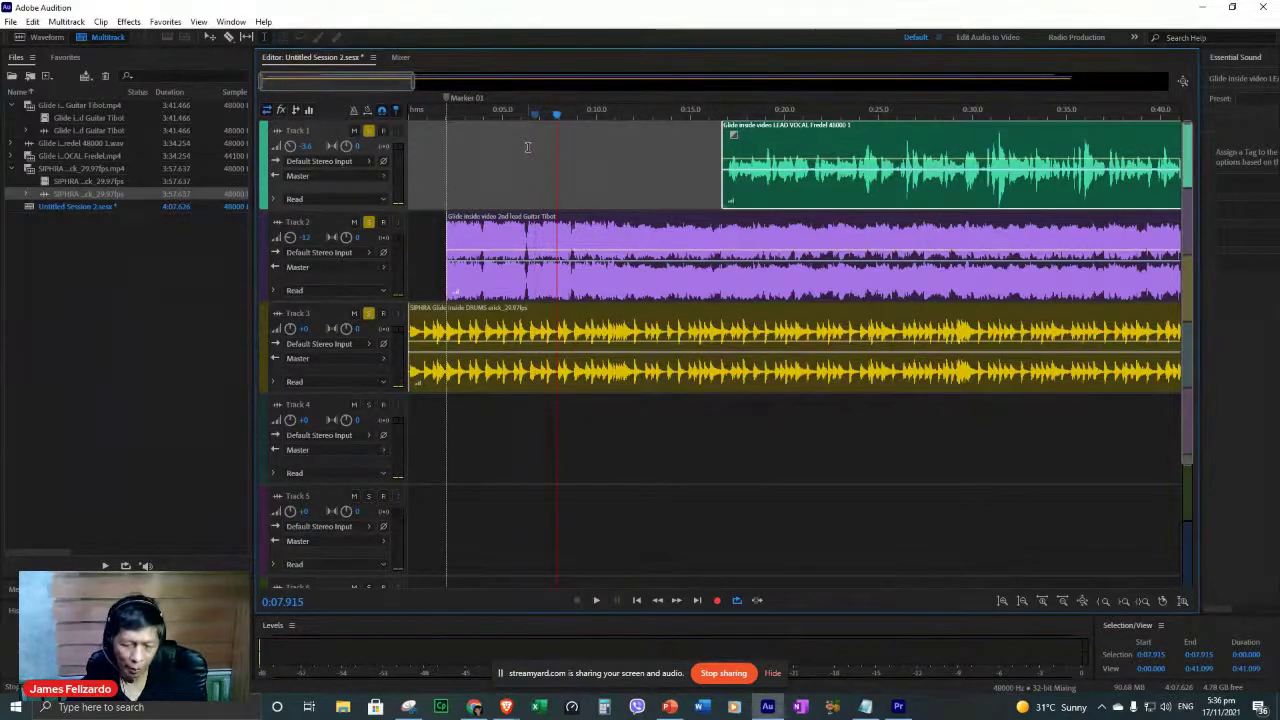
{"action": "key", "text": "space"}
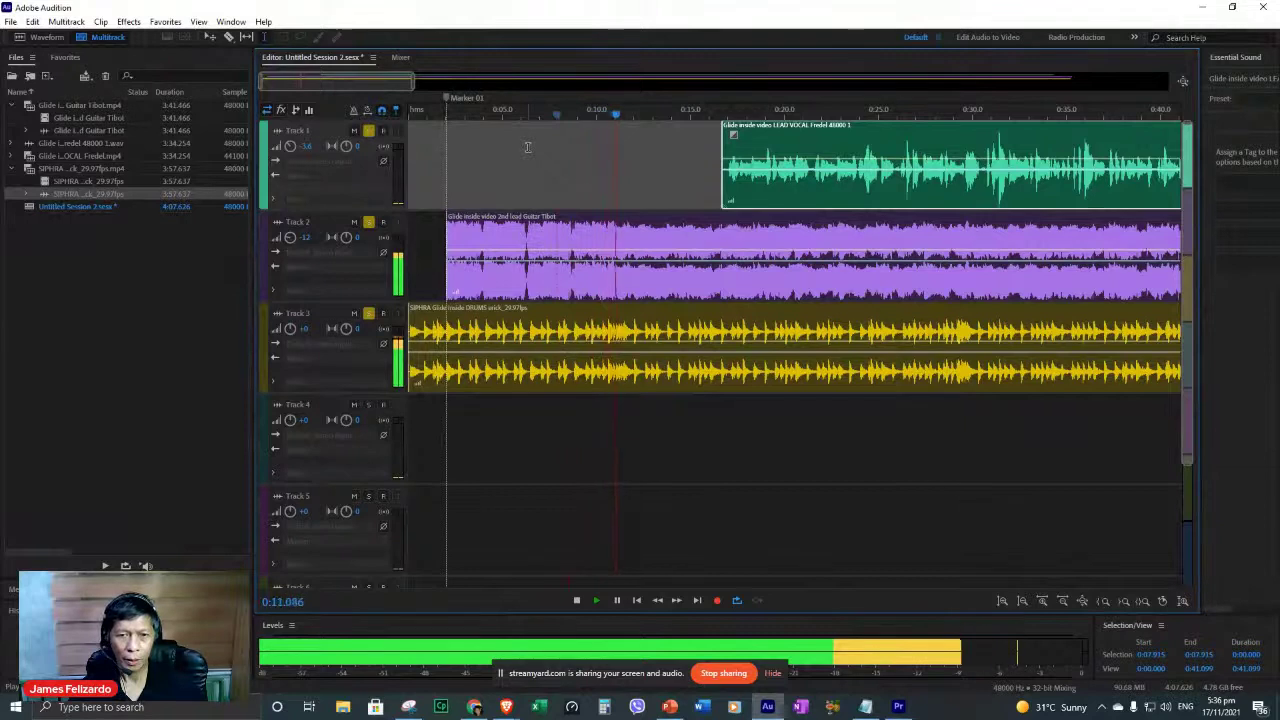
{"action": "key", "text": "space"}
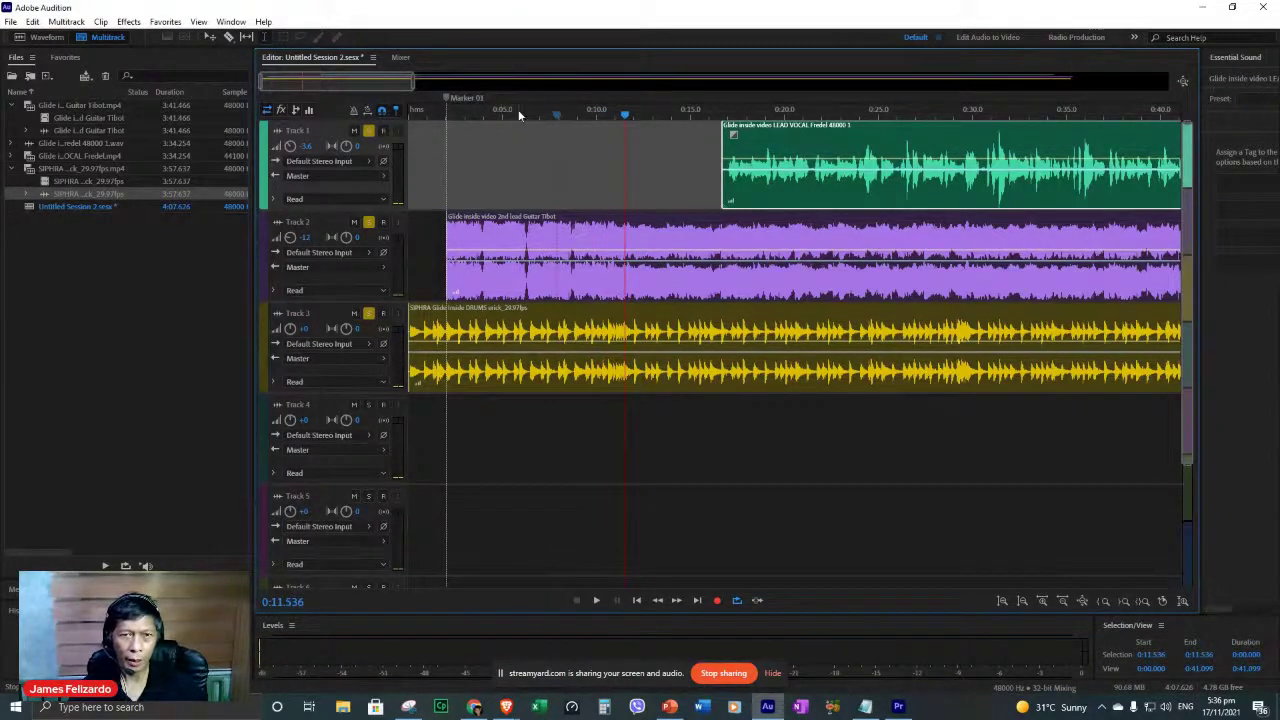
{"action": "key", "text": "space"}
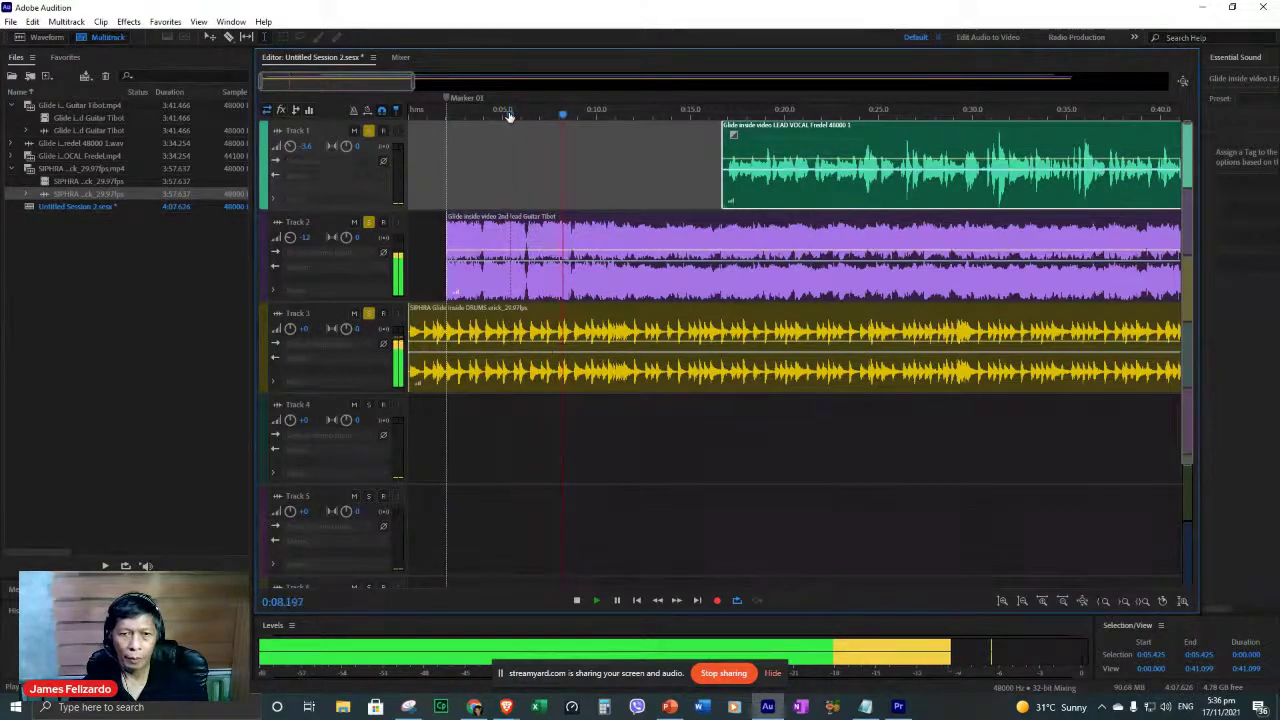
{"action": "key", "text": "space"}
Play from the session start, add a marker at about 0:11.1, and move the Track 1 vocal clip so the singing begins there.
{"action": "key", "text": "space"}
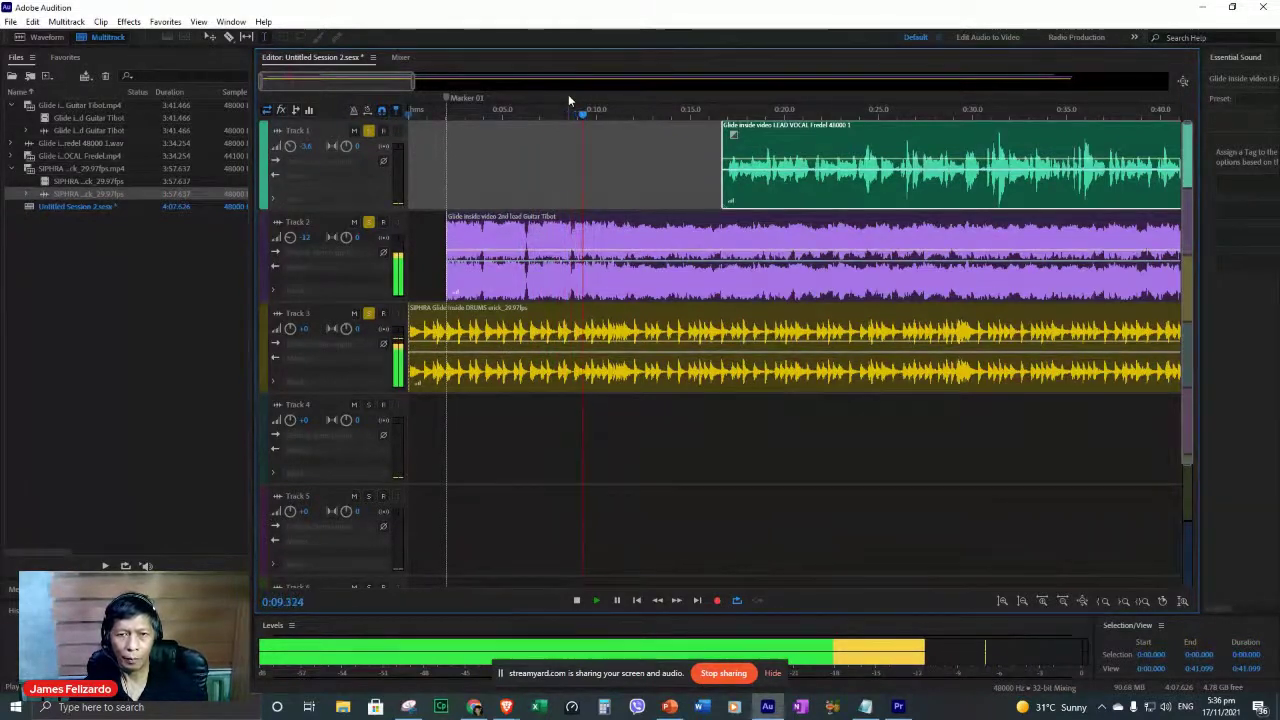
{"action": "key", "text": "m"}
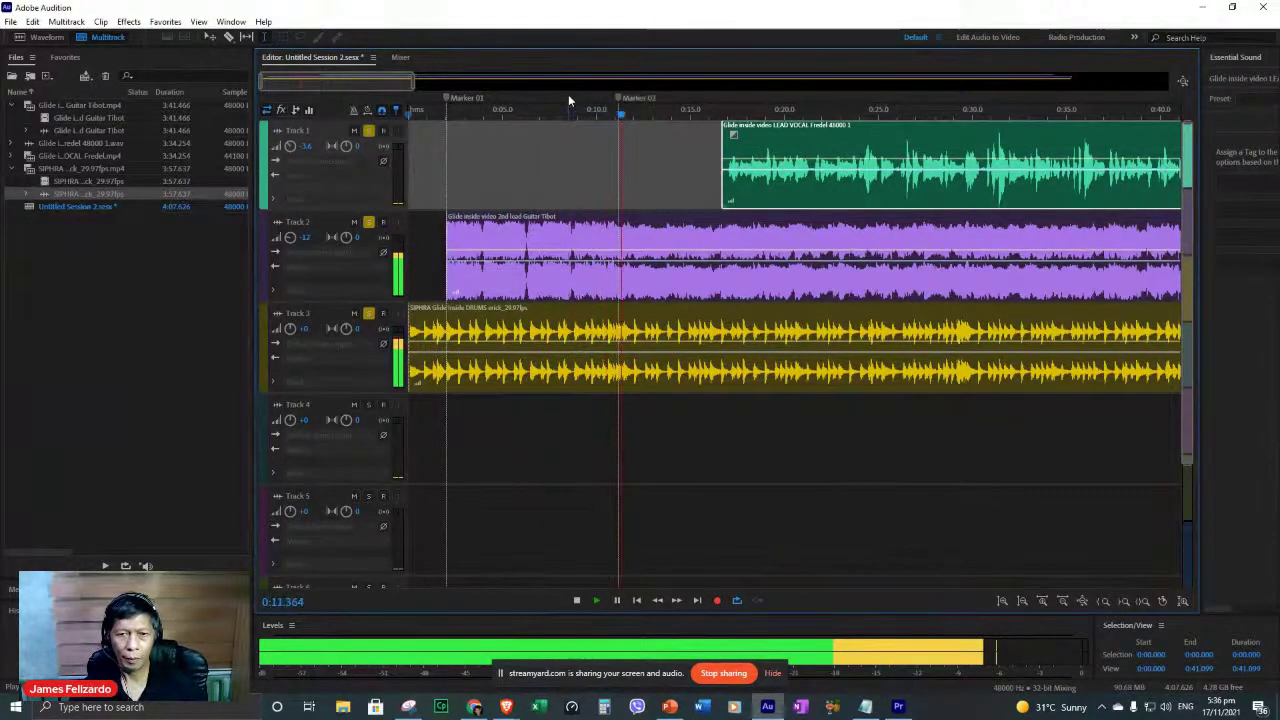
{"action": "key", "text": "space"}
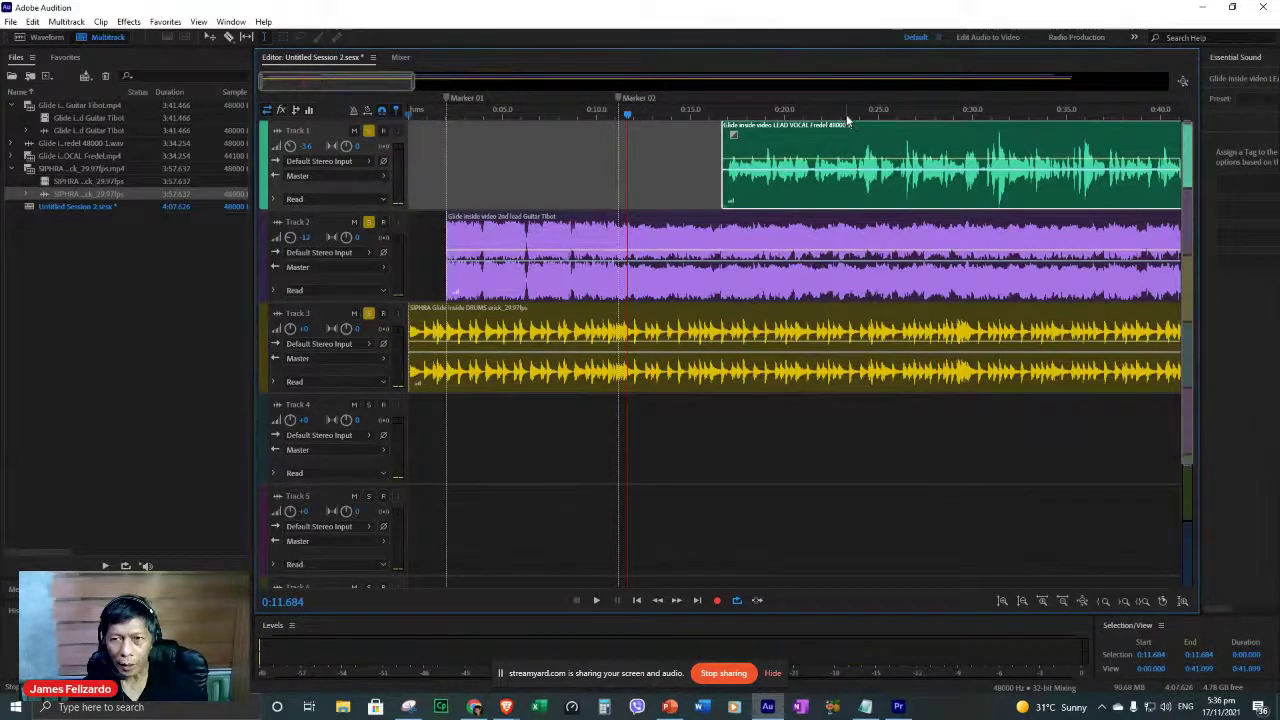
{"action": "mouse_move", "coordinate": [848, 130]}
{"action": "left_mouse_down"}
{"action": "mouse_move", "coordinate": [769, 136]}
{"action": "mouse_move", "coordinate": [738, 158]}
{"action": "left_mouse_up"}
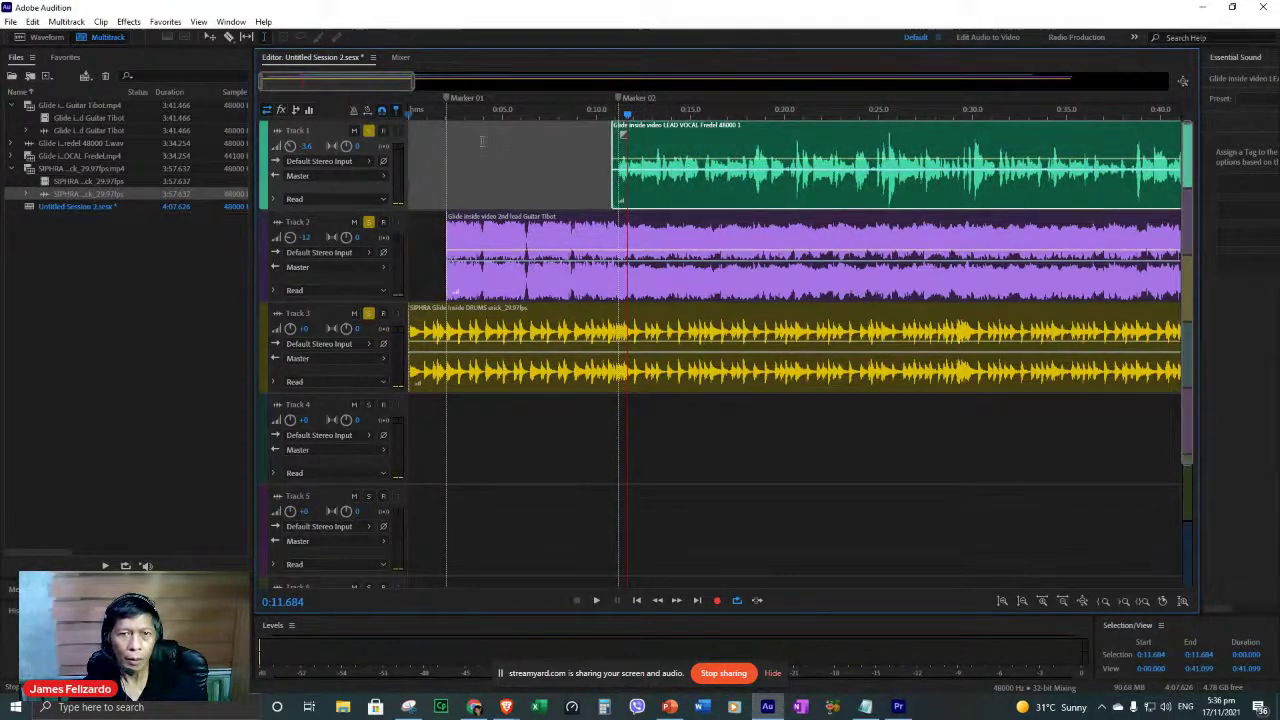
Play the mix from about 0:05.9 and set Track 3's volume to -5.4 dB and Track 1's to -1.5 dB.
{"action": "left_click", "coordinate": [519, 114]}
{"action": "key", "text": "space"}
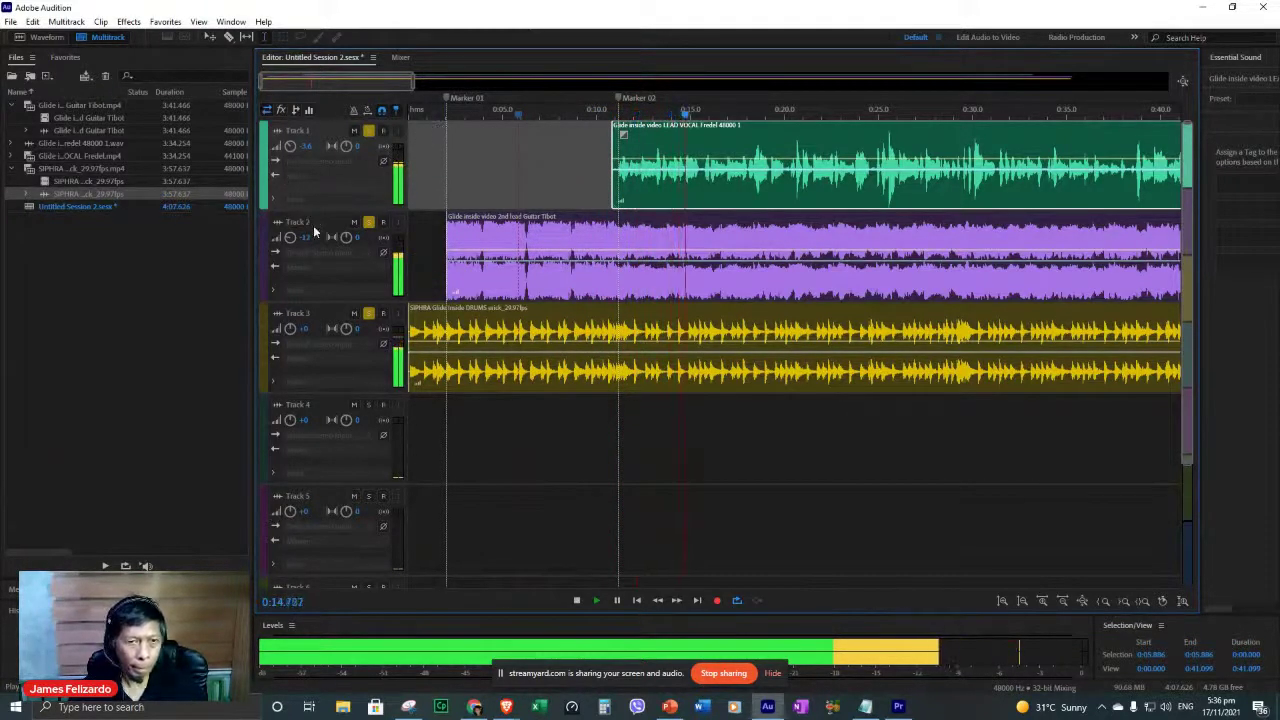
{"action": "left_click", "coordinate": [298, 330]}
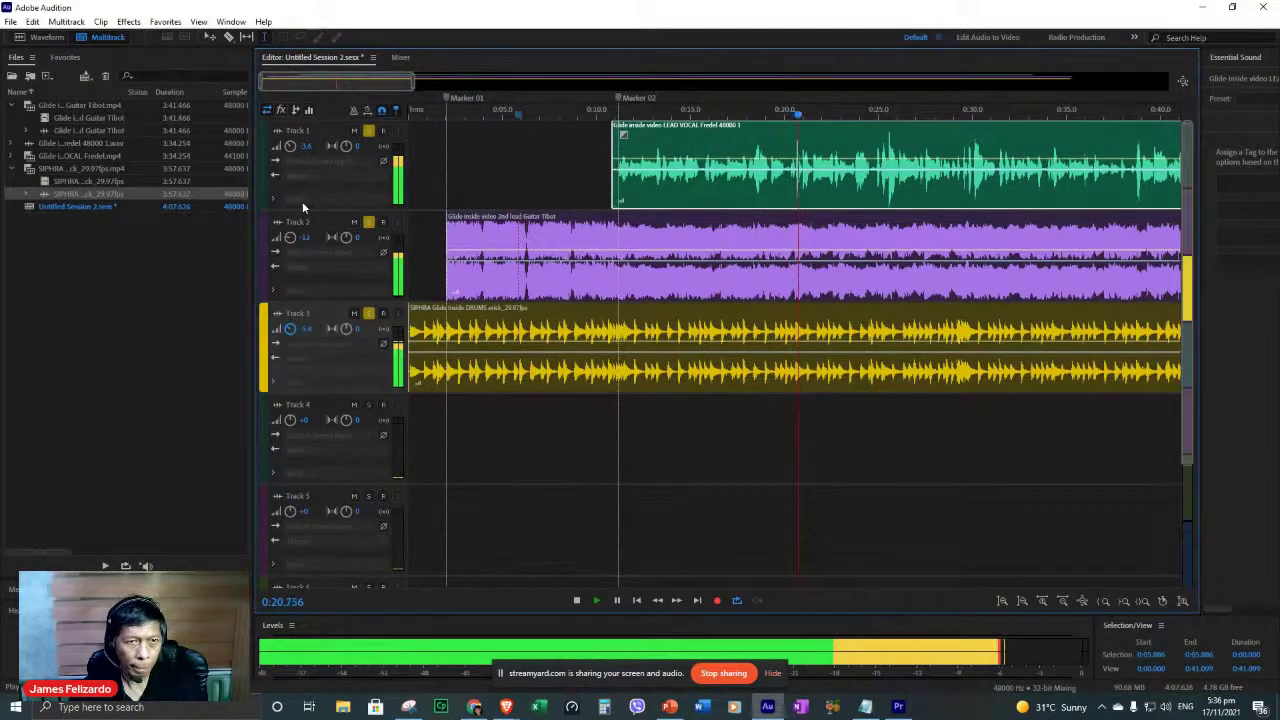
{"action": "left_click", "coordinate": [290, 147]}
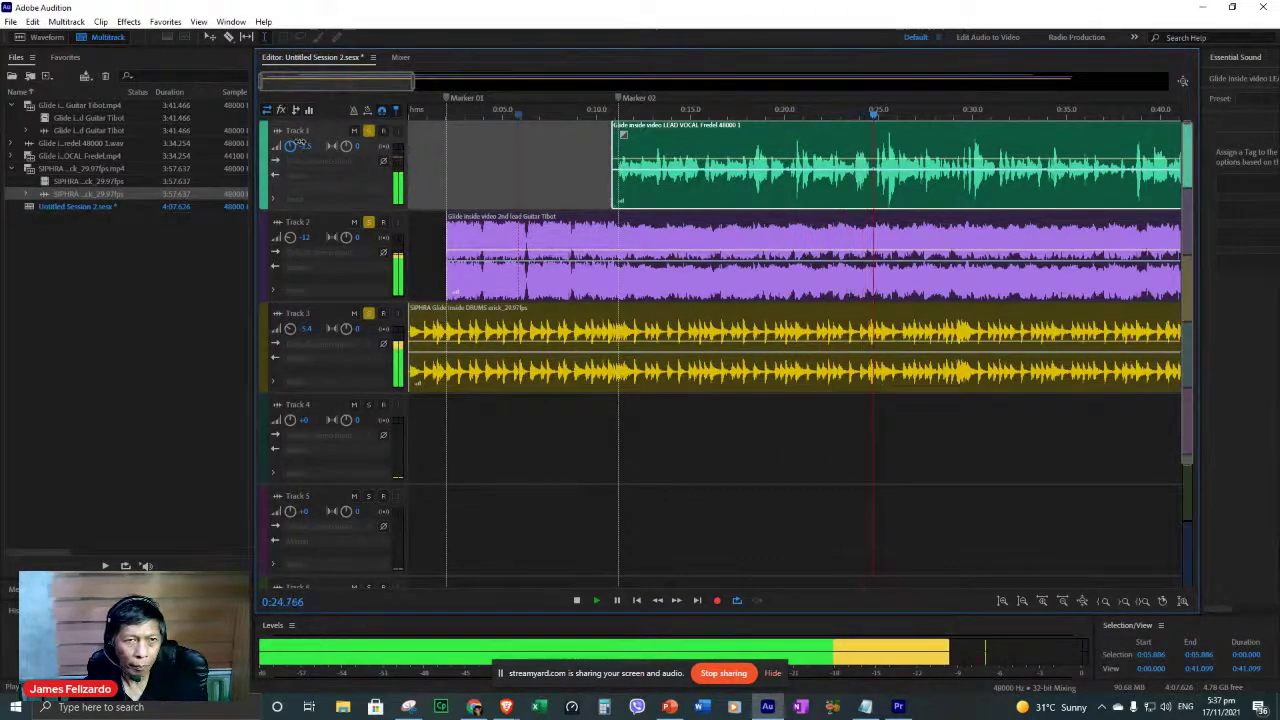
{"action": "key", "text": "space"}
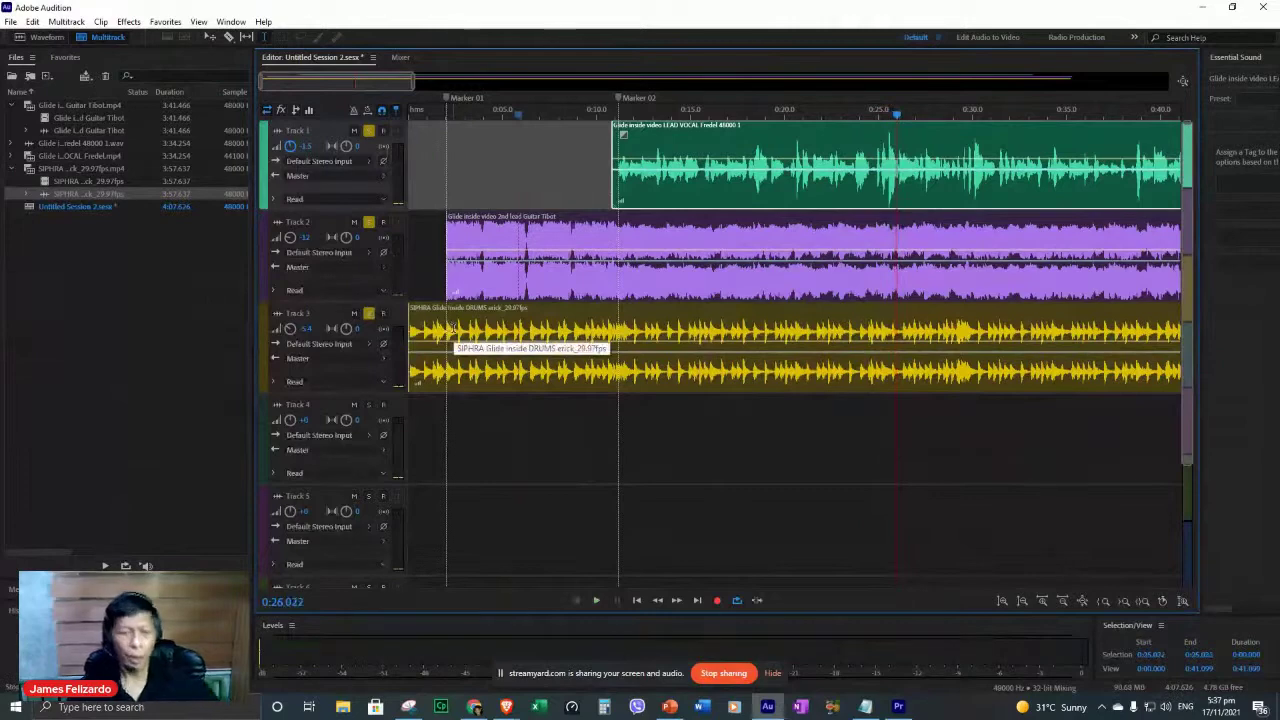
Save the multitrack session and copy its external media files into the session folder.
{"action": "key", "text": "ctrl+s"}
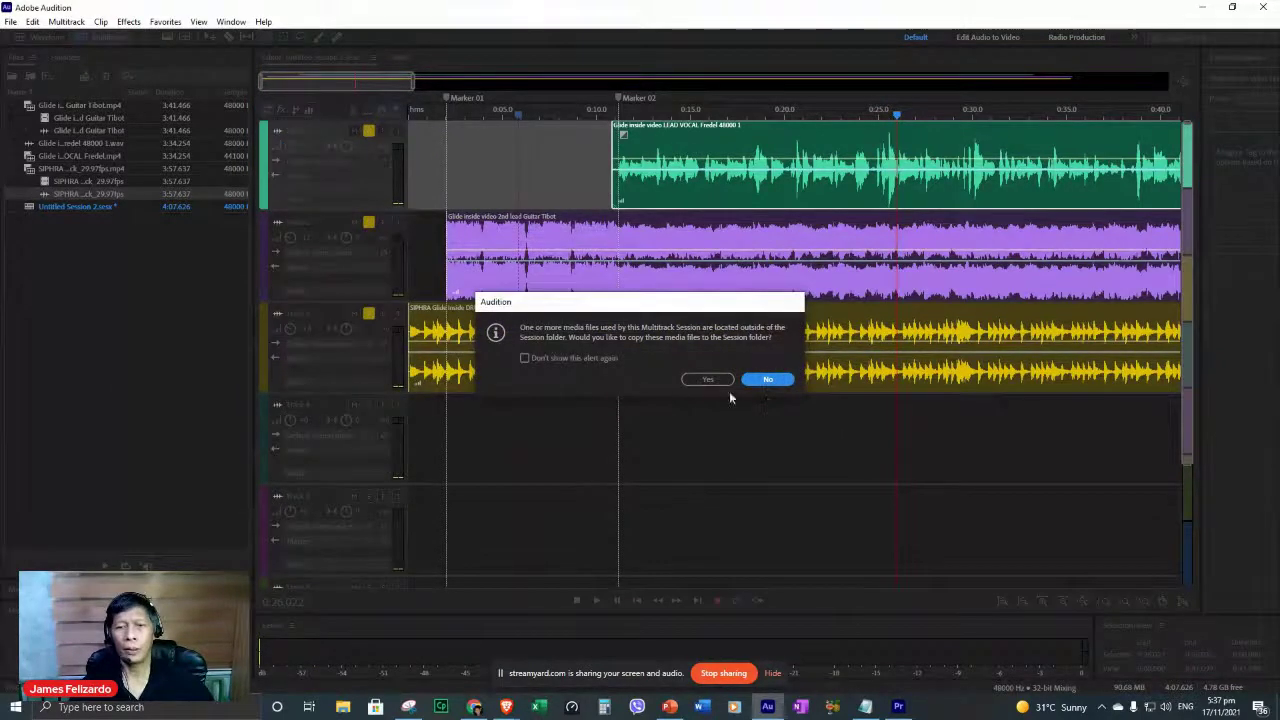
{"action": "left_click", "coordinate": [706, 379]}
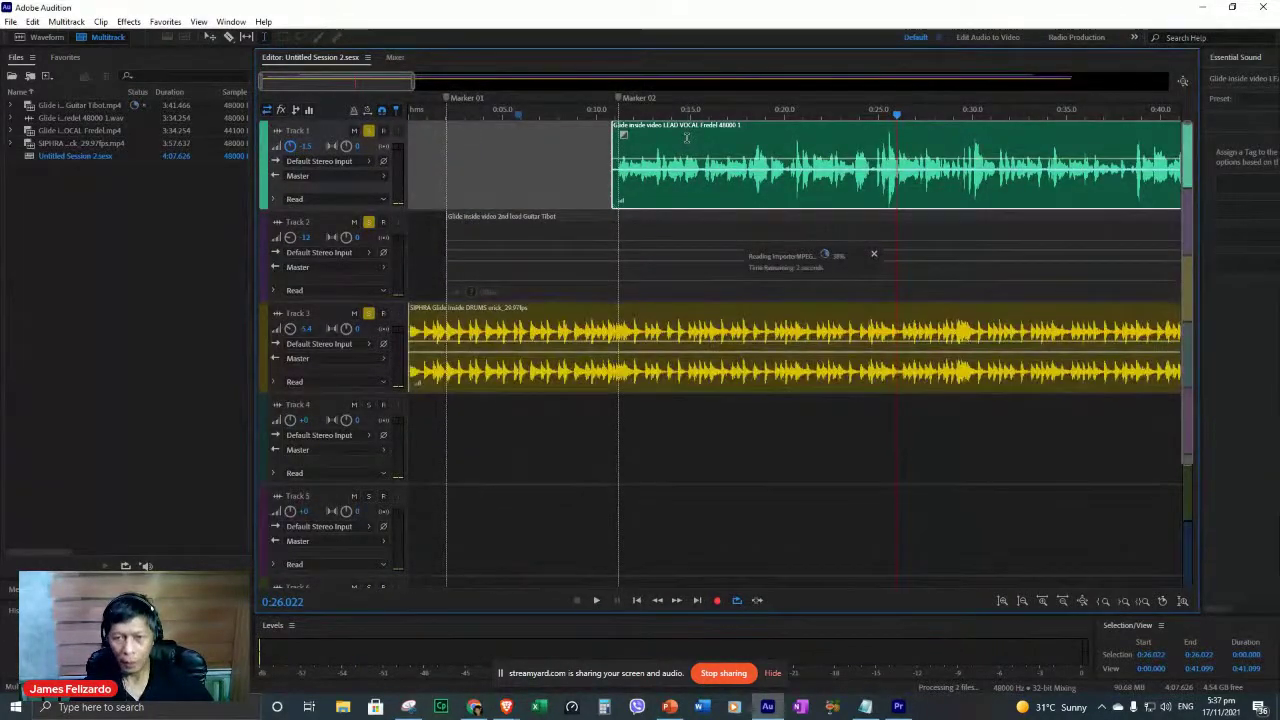
Add the Studio Reverb effect to Track 1's lead vocal.
{"action": "left_click", "coordinate": [689, 137]}
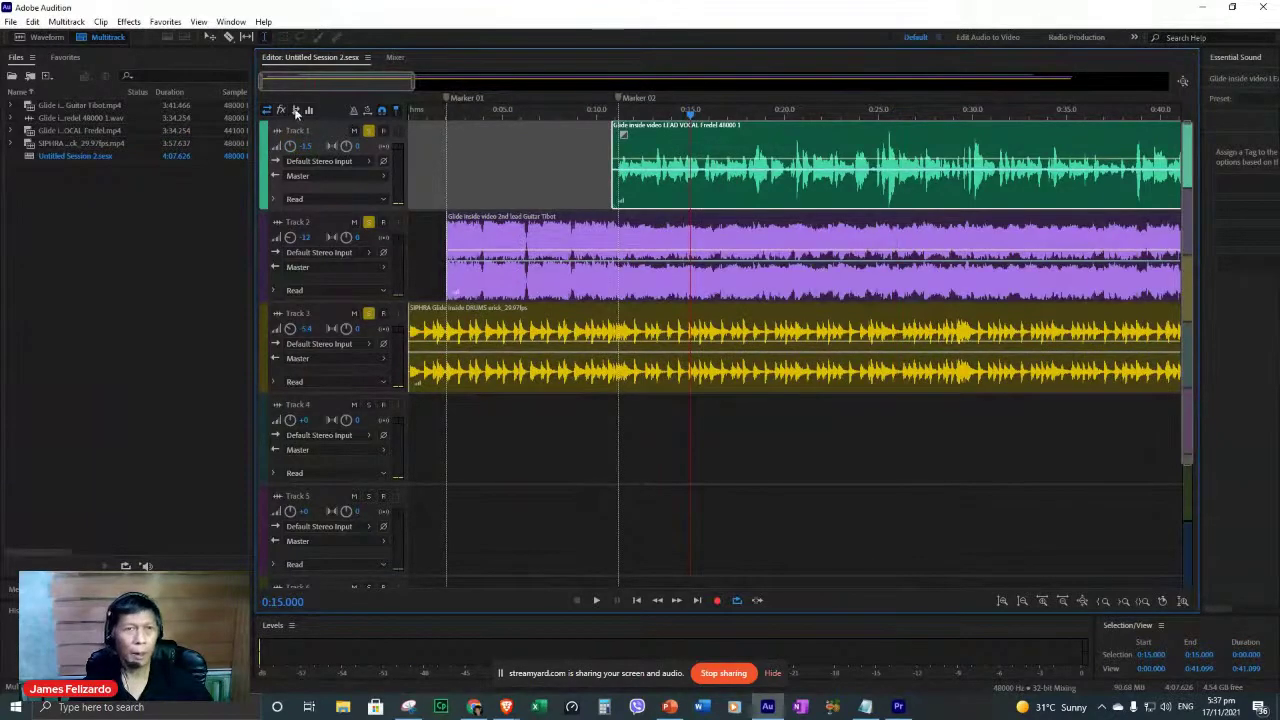
{"action": "left_click", "coordinate": [128, 22]}
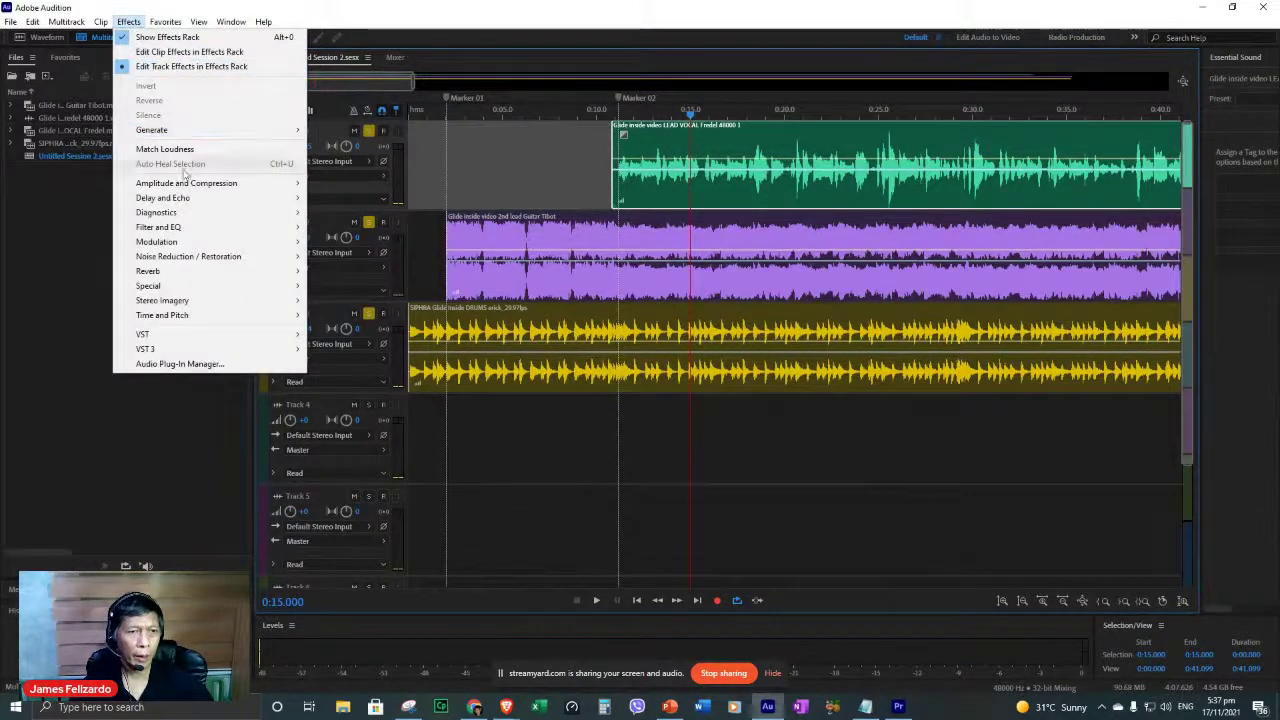
{"action": "mouse_move", "coordinate": [190, 276]}
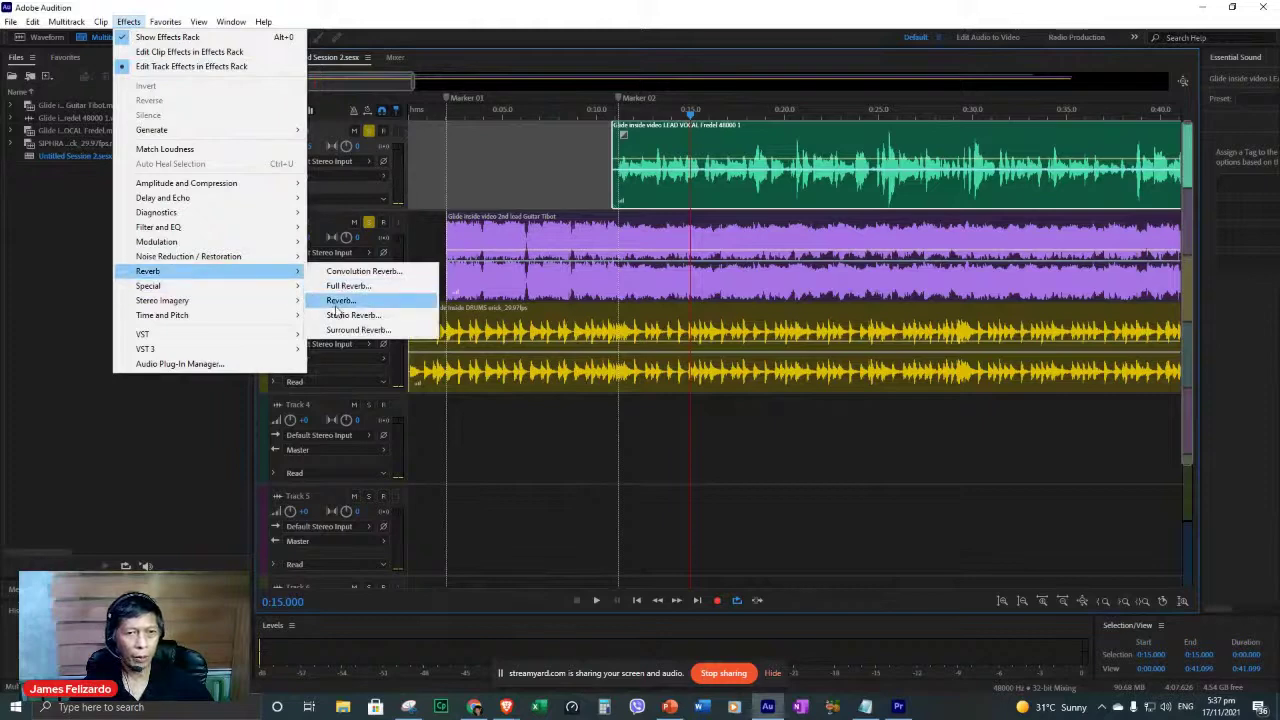
{"action": "left_click", "coordinate": [350, 315]}
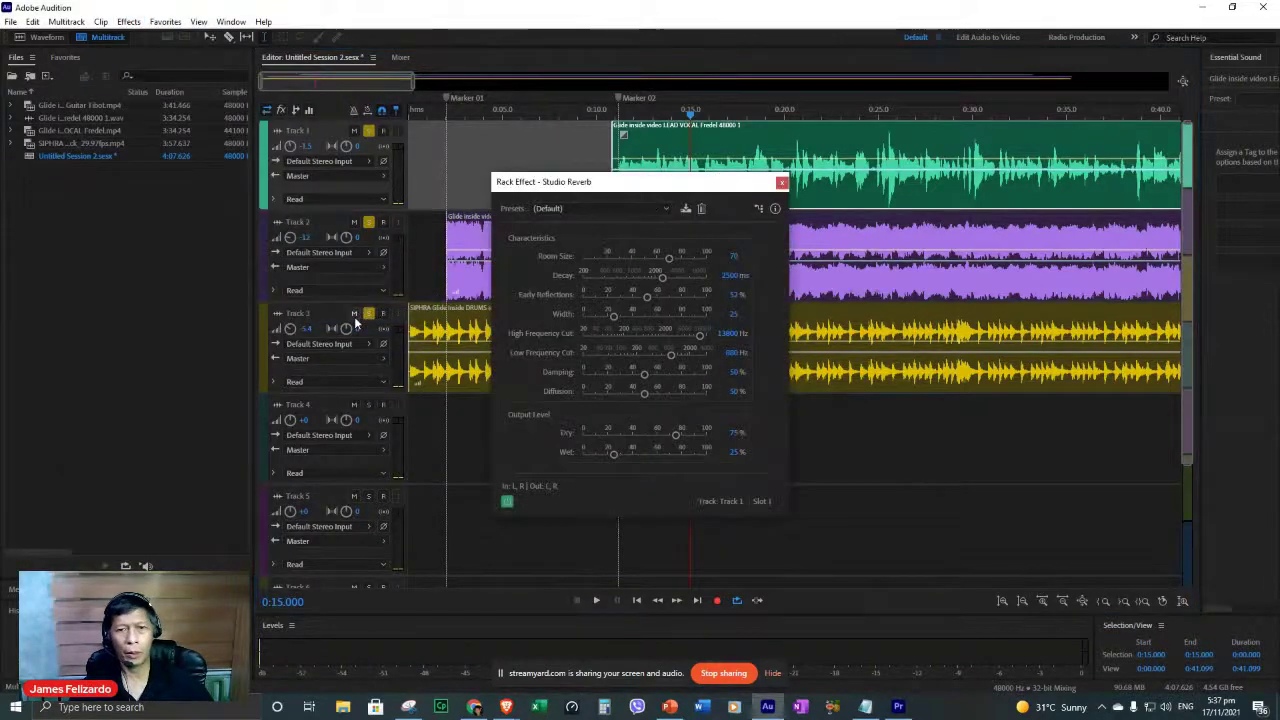
Turn off solo on Tracks 2 and 3 and play the Track 1 vocal alone to hear its reverb.
{"action": "key", "text": "space"}
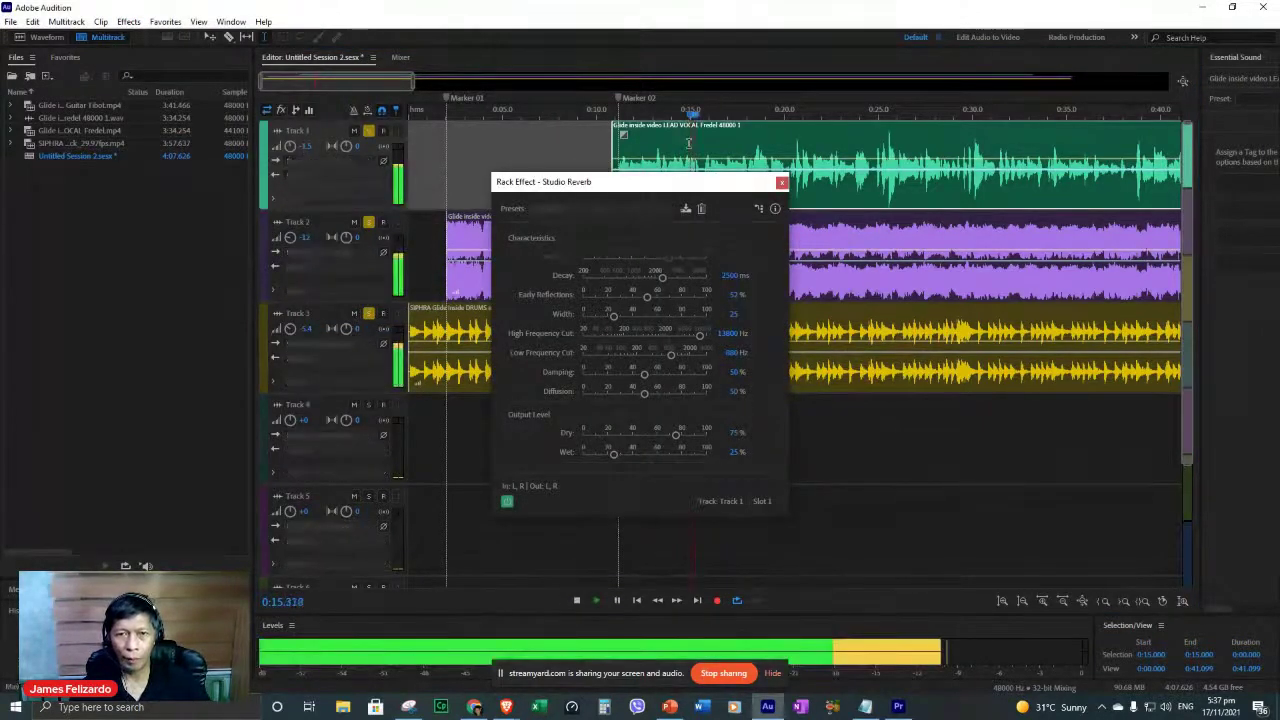
{"action": "left_click", "coordinate": [369, 222]}
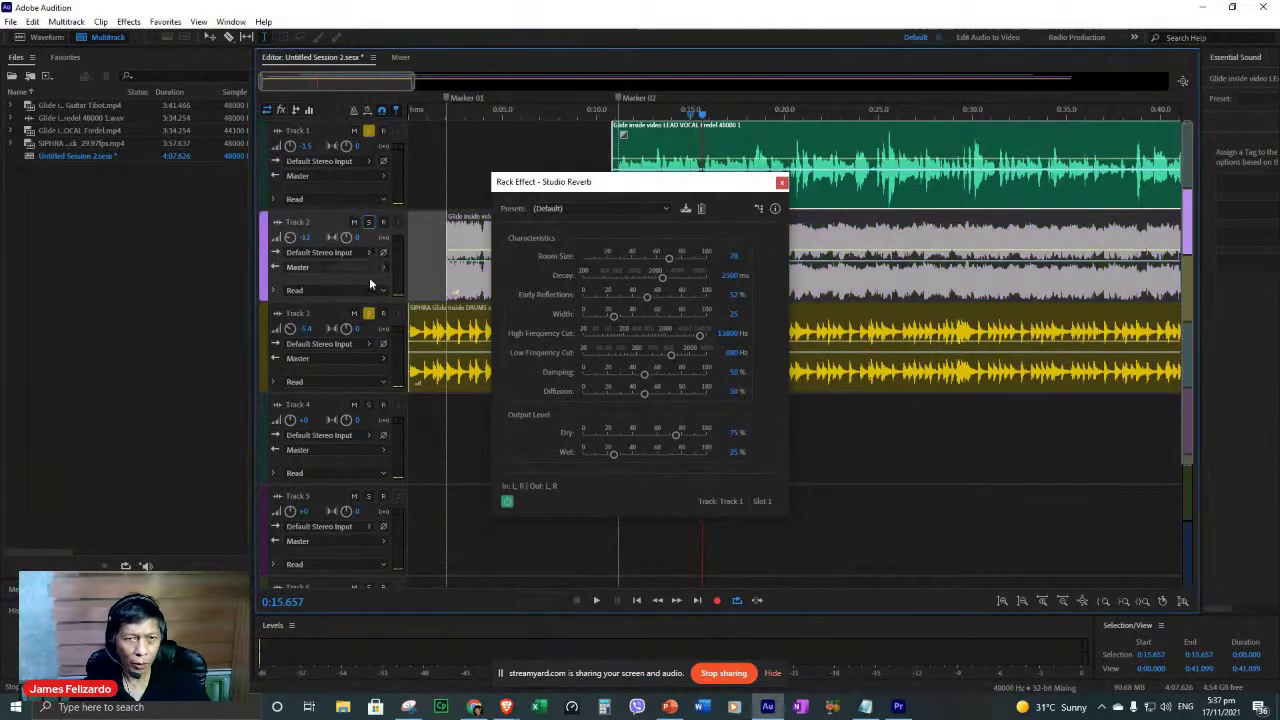
{"action": "left_click", "coordinate": [369, 314]}
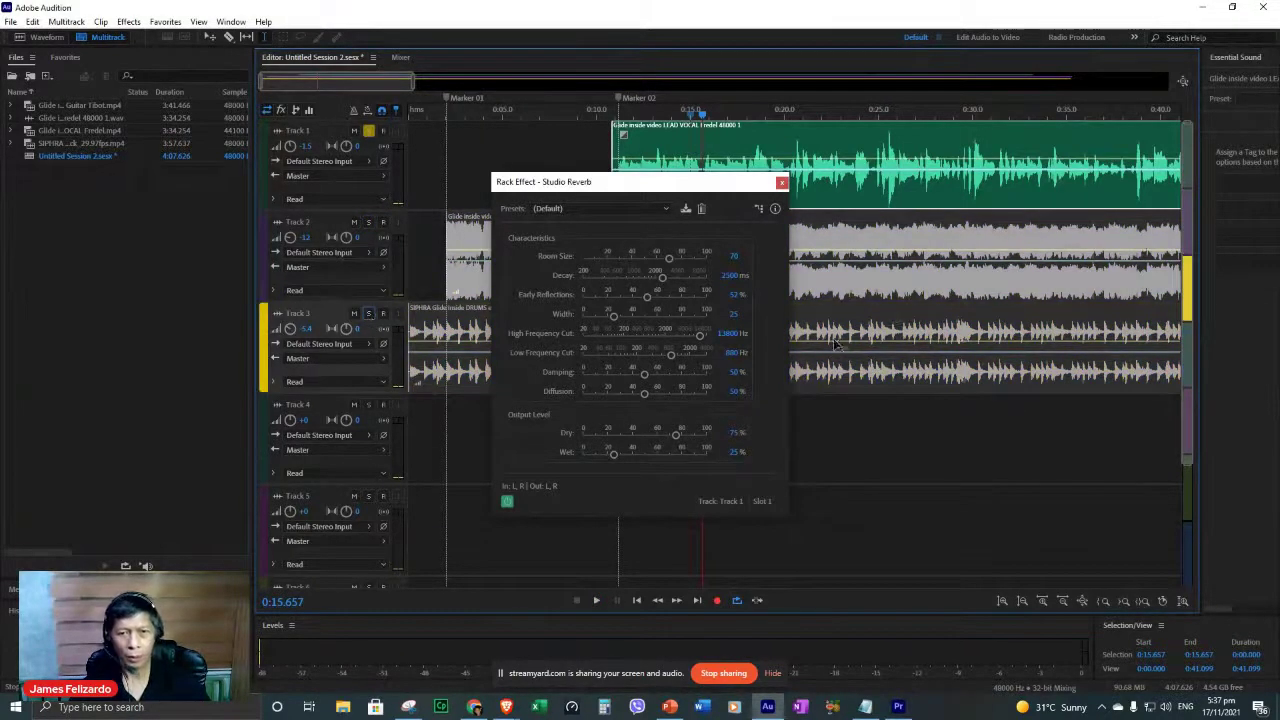
{"action": "key", "text": "space"}
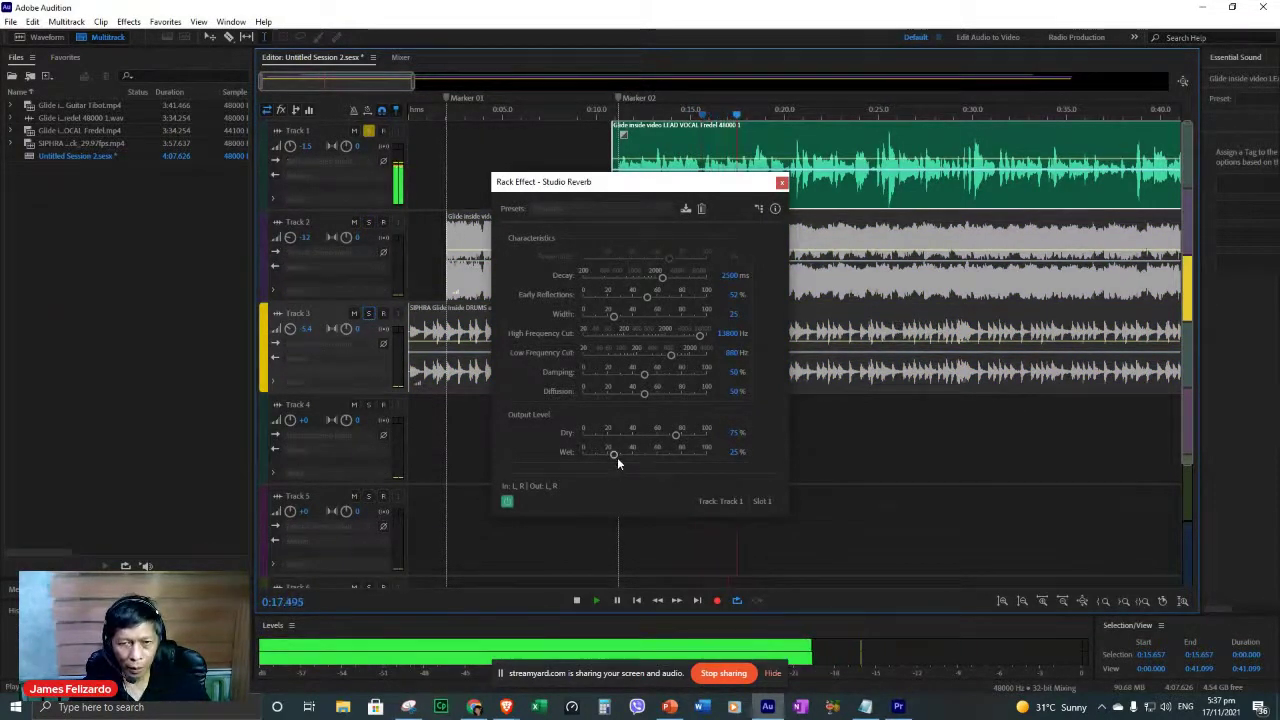
Raise the Studio Reverb's wet output level to about 84% during playback and close the effect settings.
{"action": "left_click_drag", "start_coordinate": [614, 454], "coordinate": [694, 456]}
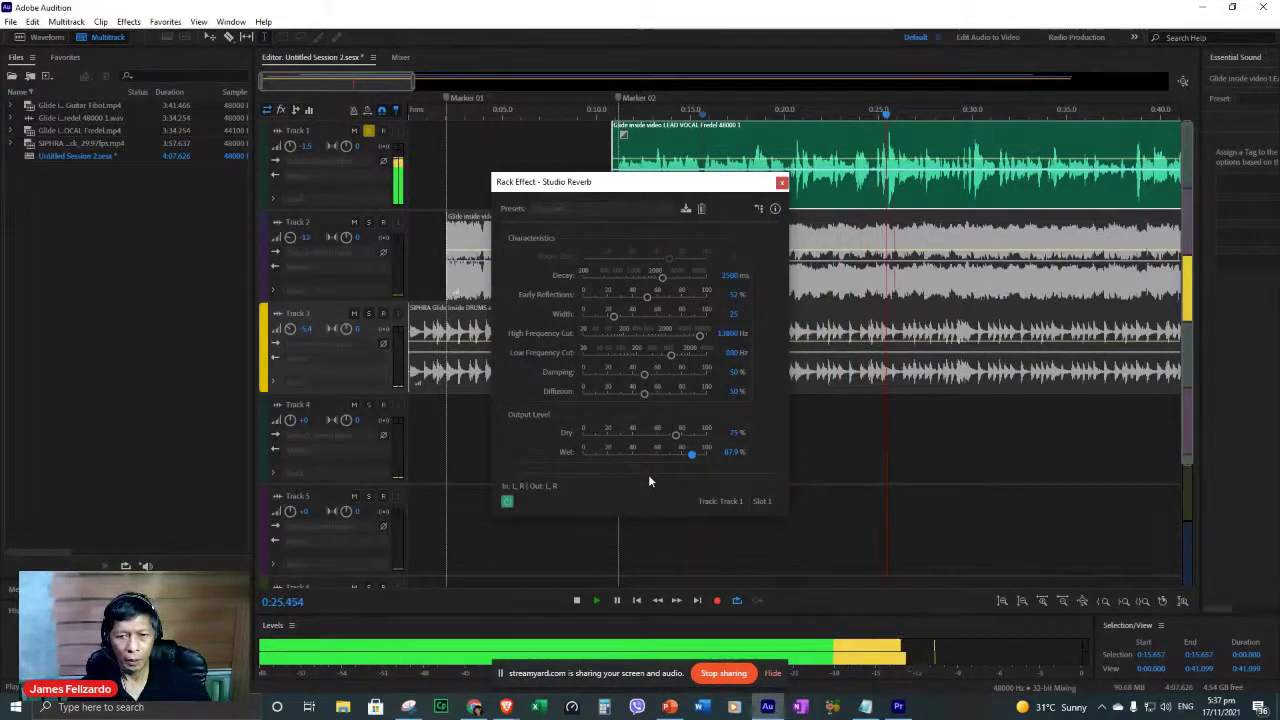
{"action": "left_click_drag", "start_coordinate": [694, 455], "coordinate": [683, 462]}
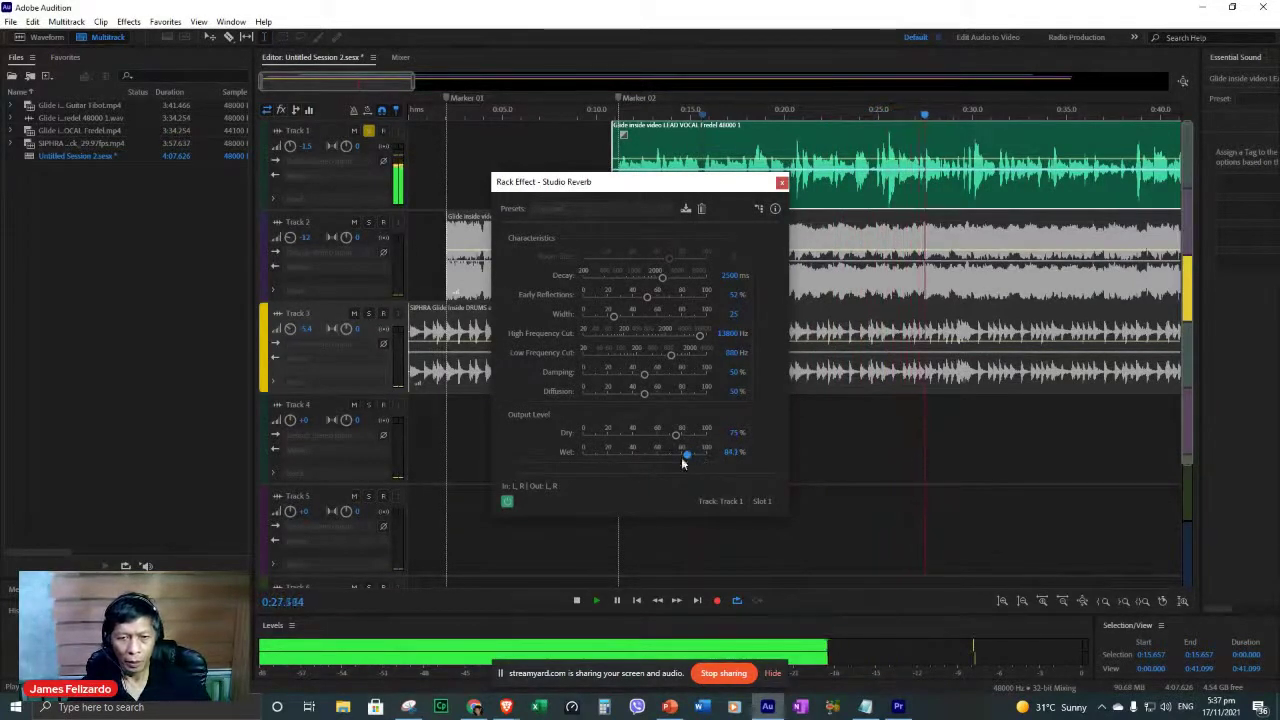
{"action": "key", "text": "space"}
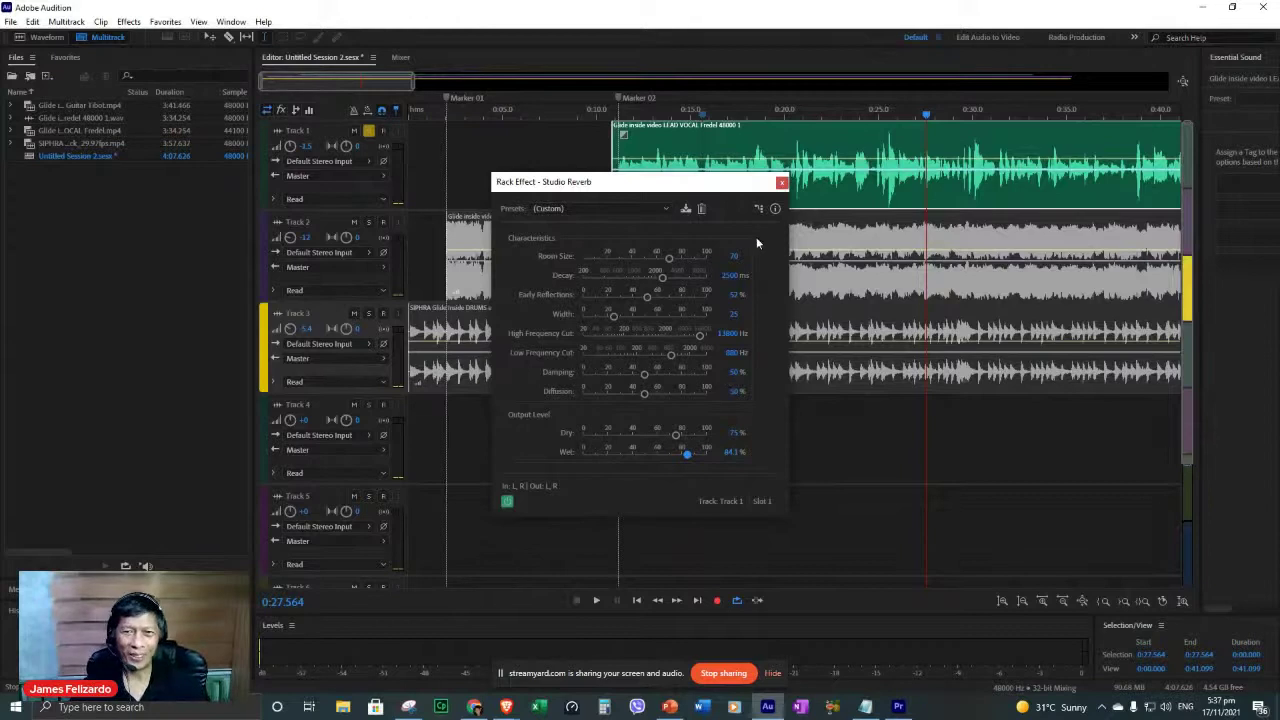
{"action": "left_click", "coordinate": [782, 185]}
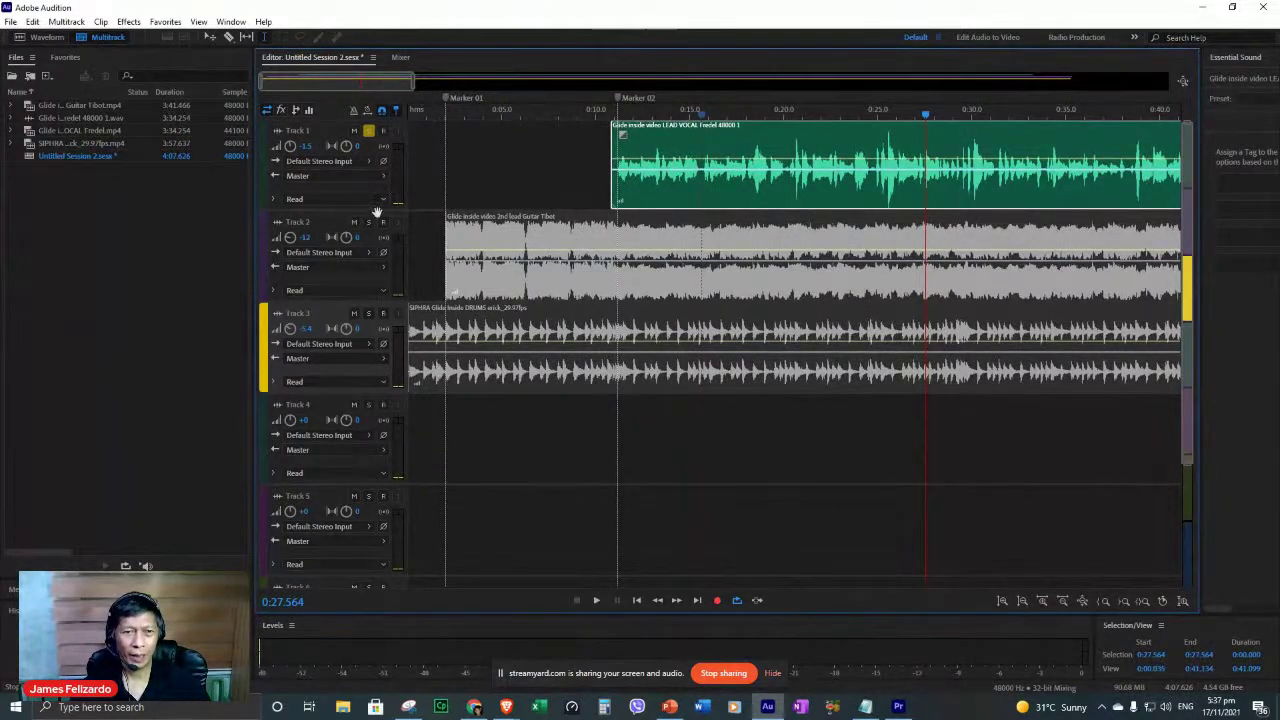
Solo Tracks 2 and 3 again, play the mix from about 0:01.3, and lower Track 2's volume to -14.4 dB.
{"action": "left_click", "coordinate": [369, 223]}
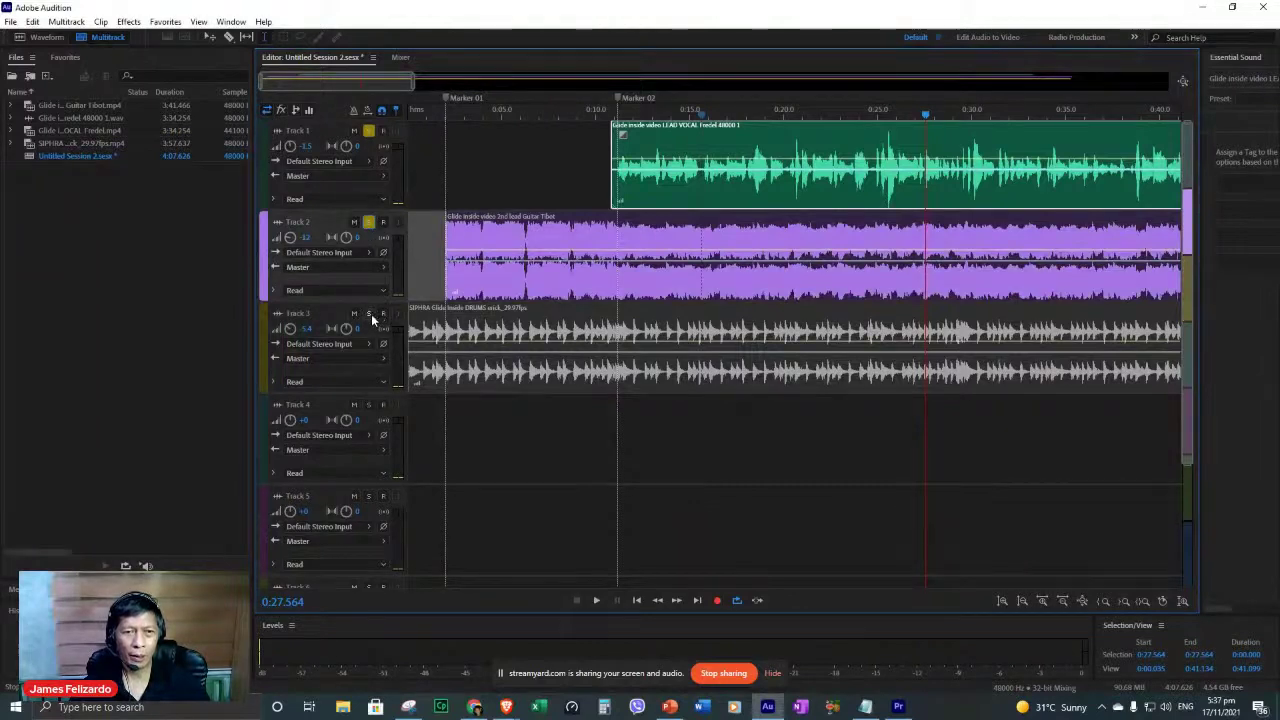
{"action": "left_click", "coordinate": [369, 315]}
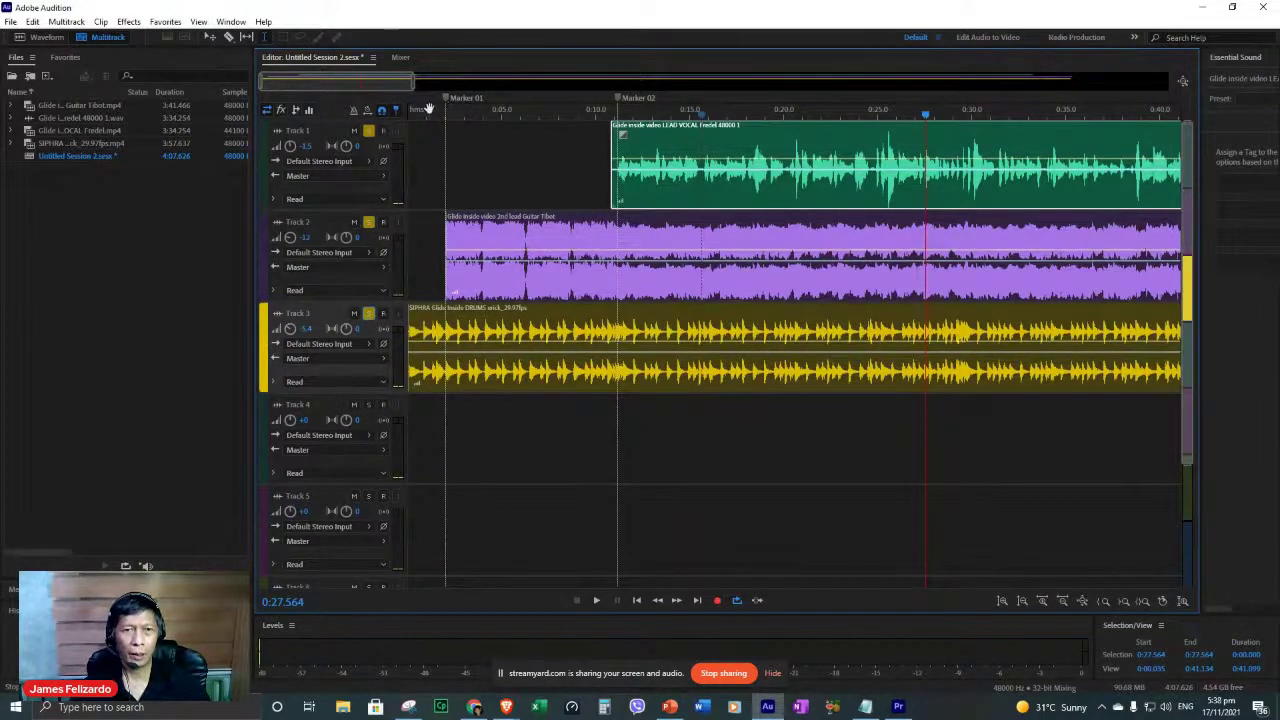
{"action": "key", "text": "space"}
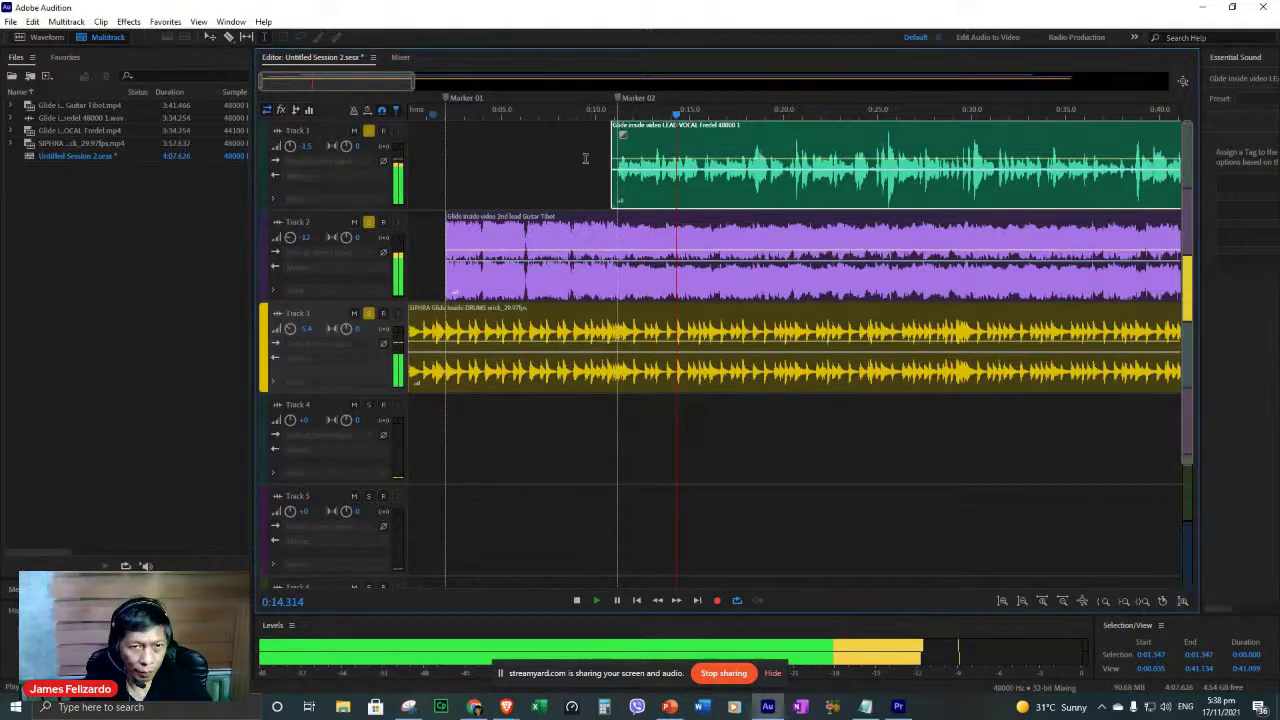
{"action": "left_click_drag", "start_coordinate": [292, 238], "coordinate": [290, 237]}
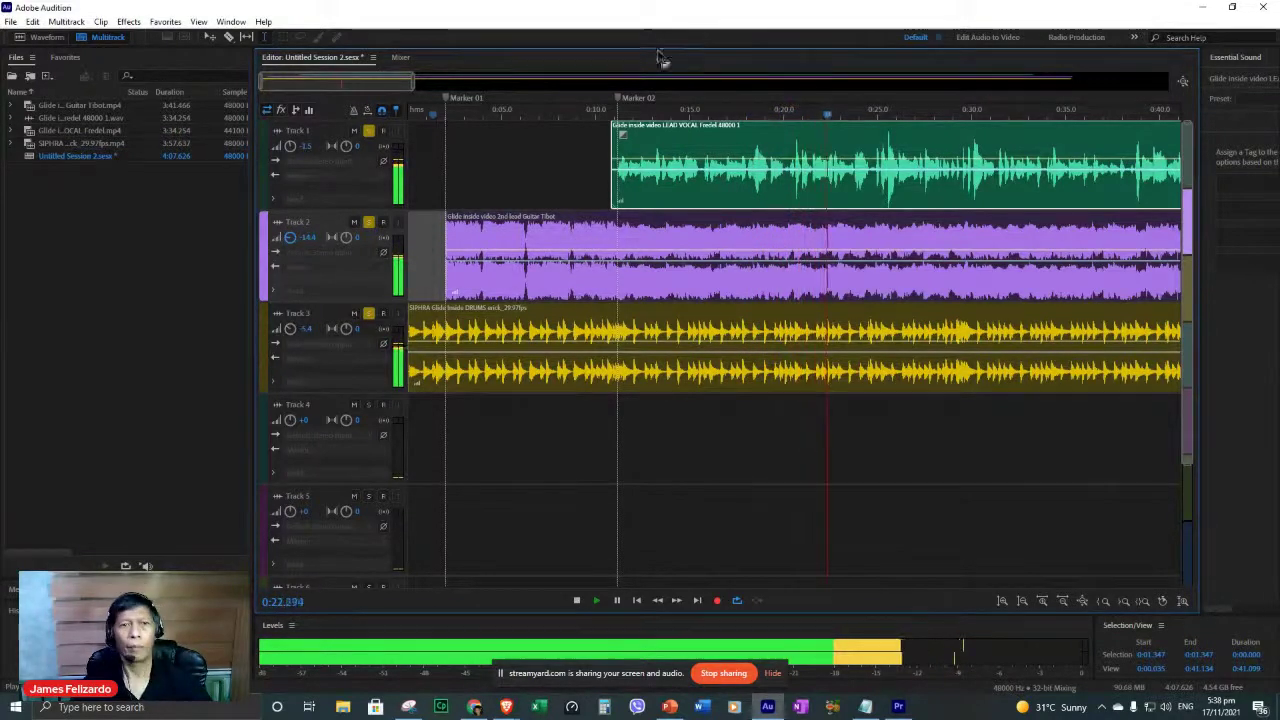
Balance the playing tracks in the Mixer, setting Track 3 to -4.8 dB and Track 2 to about -13 dB, and return to the session editor.
{"action": "left_click", "coordinate": [400, 57]}
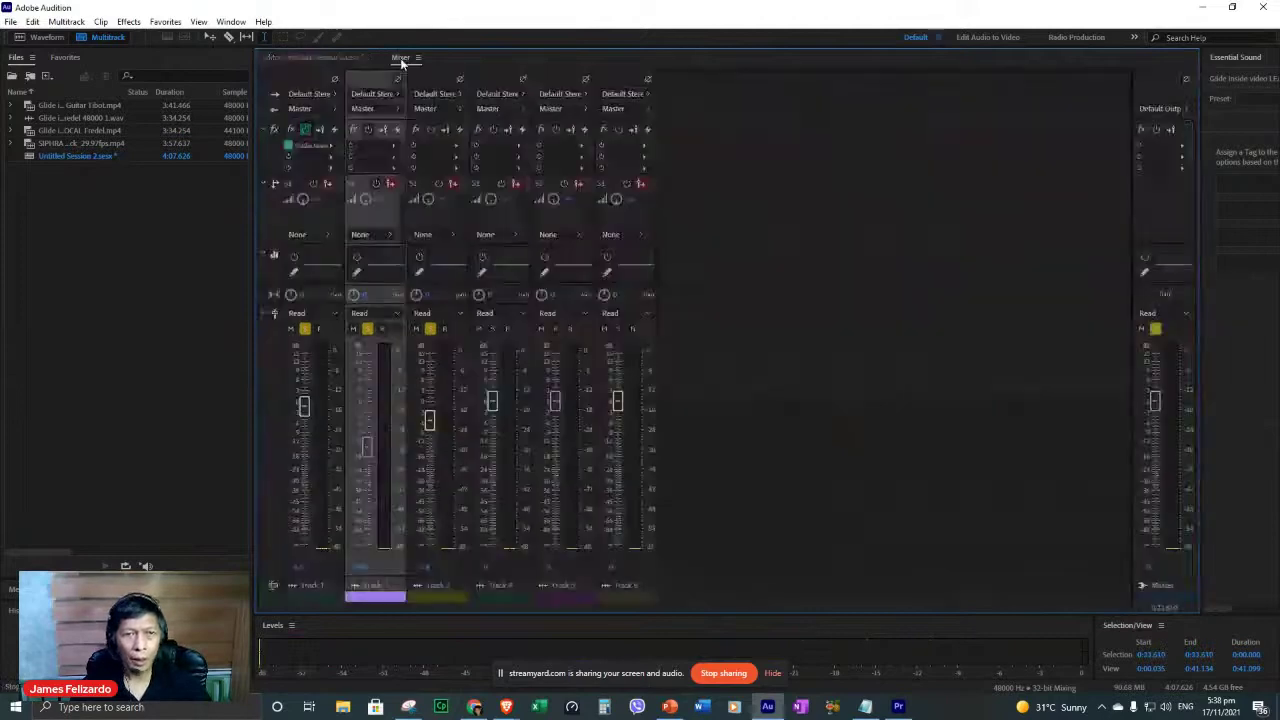
{"action": "key", "text": "space"}
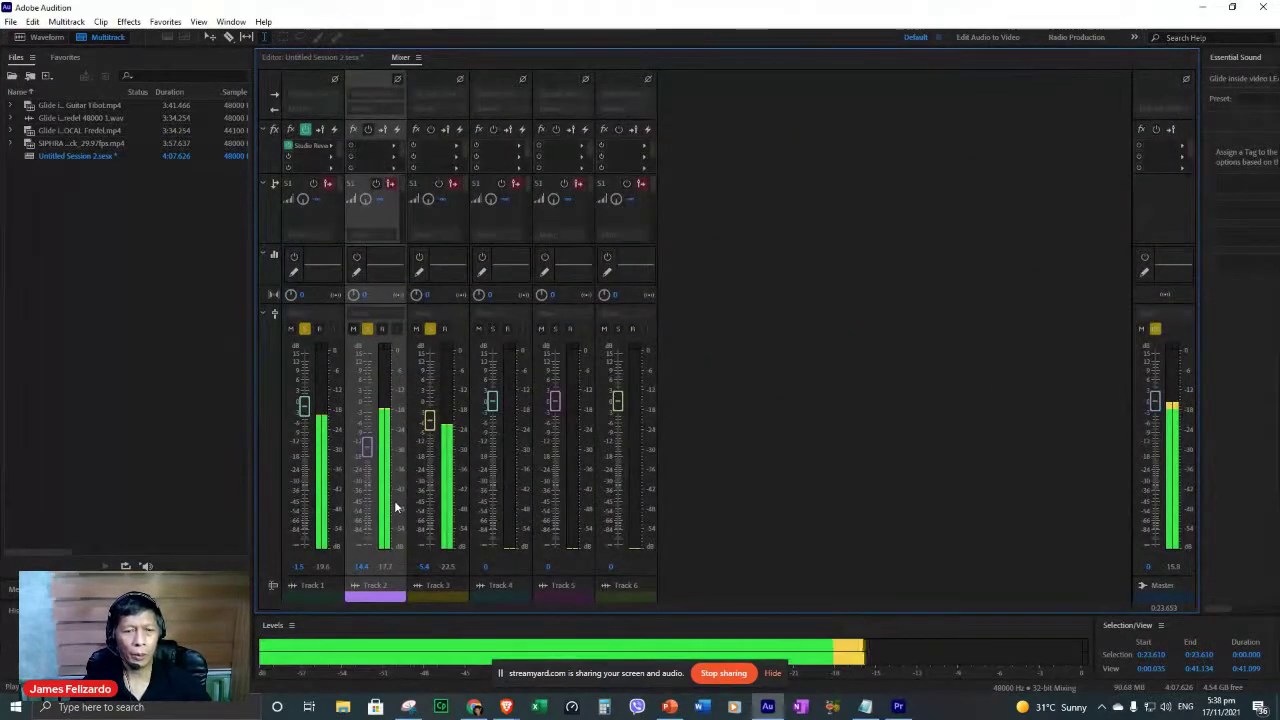
{"action": "key", "text": "space"}
{"action": "key", "text": "space"}
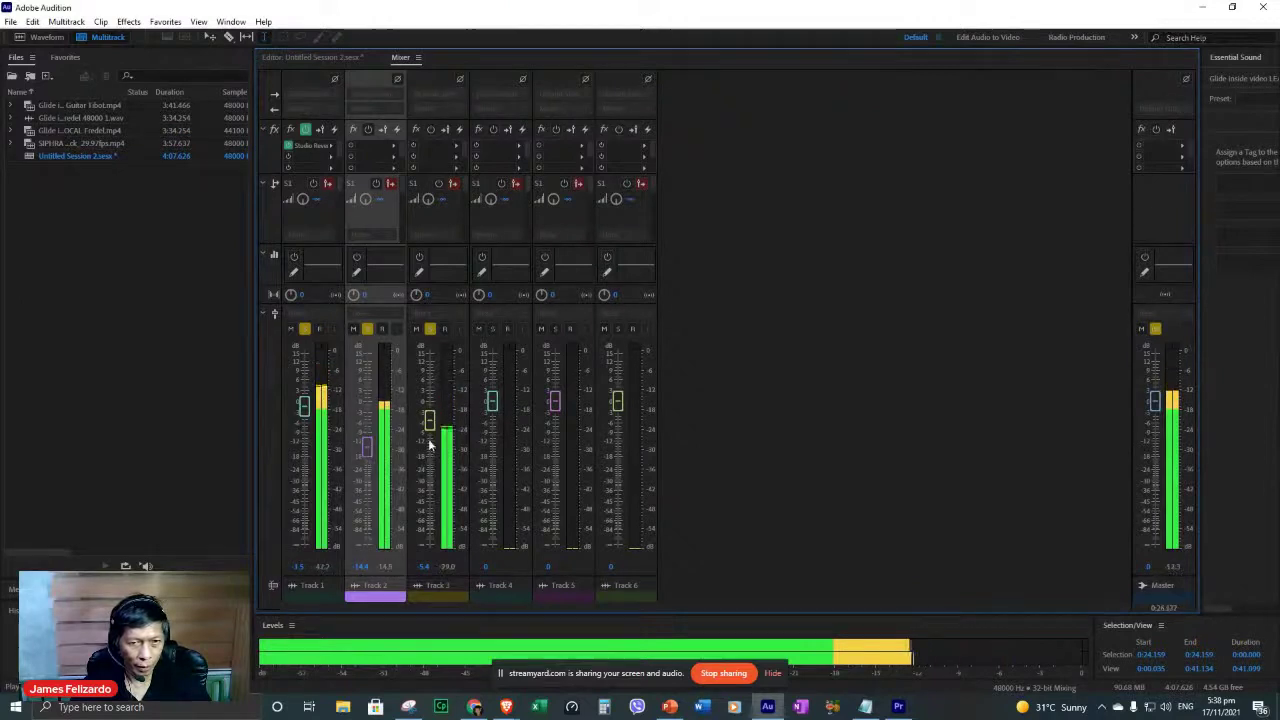
{"action": "left_click_drag", "start_coordinate": [429, 420], "coordinate": [427, 443]}
{"action": "key", "text": "ctrl+z"}
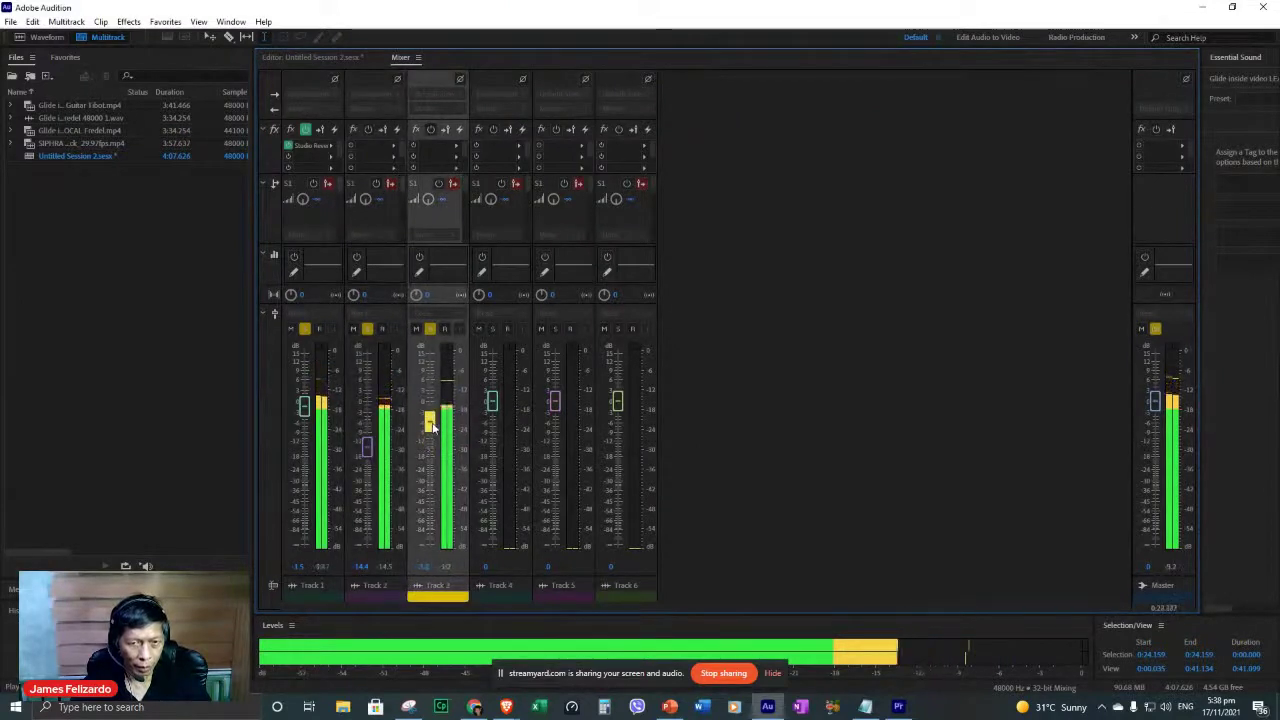
{"action": "left_click", "coordinate": [364, 449]}
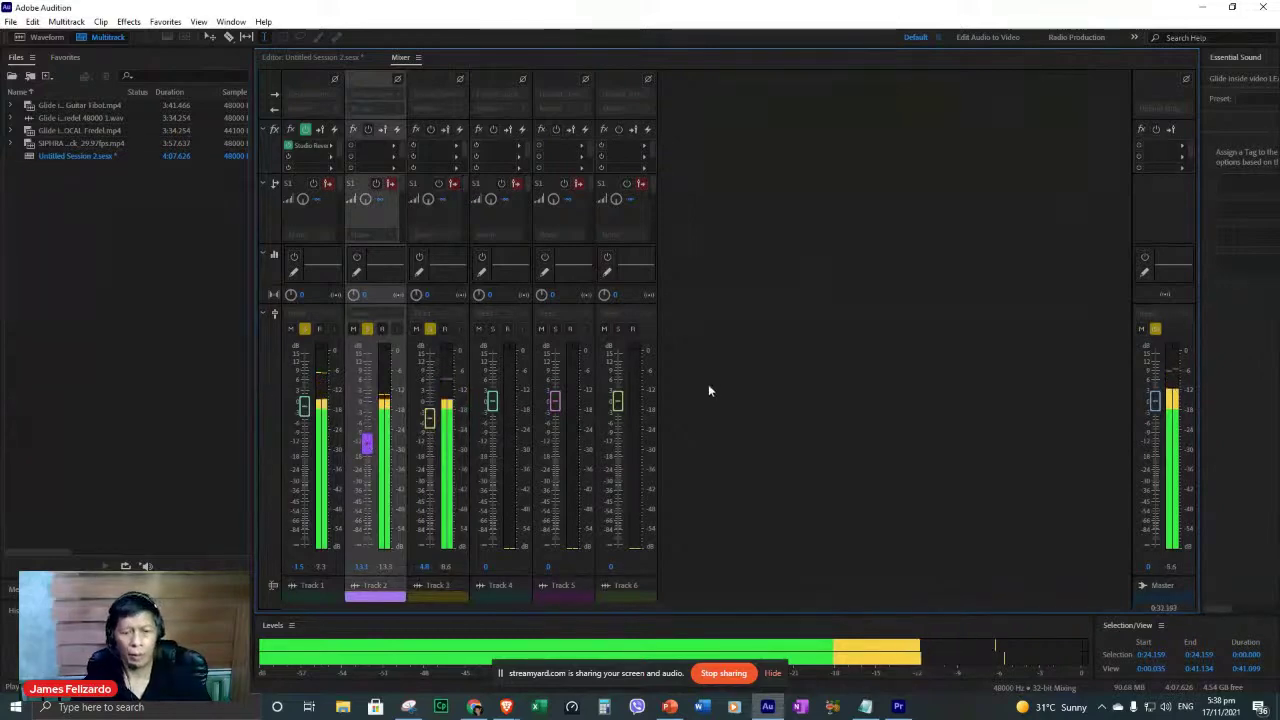
{"action": "key", "text": "space"}
{"action": "left_click", "coordinate": [336, 57]}
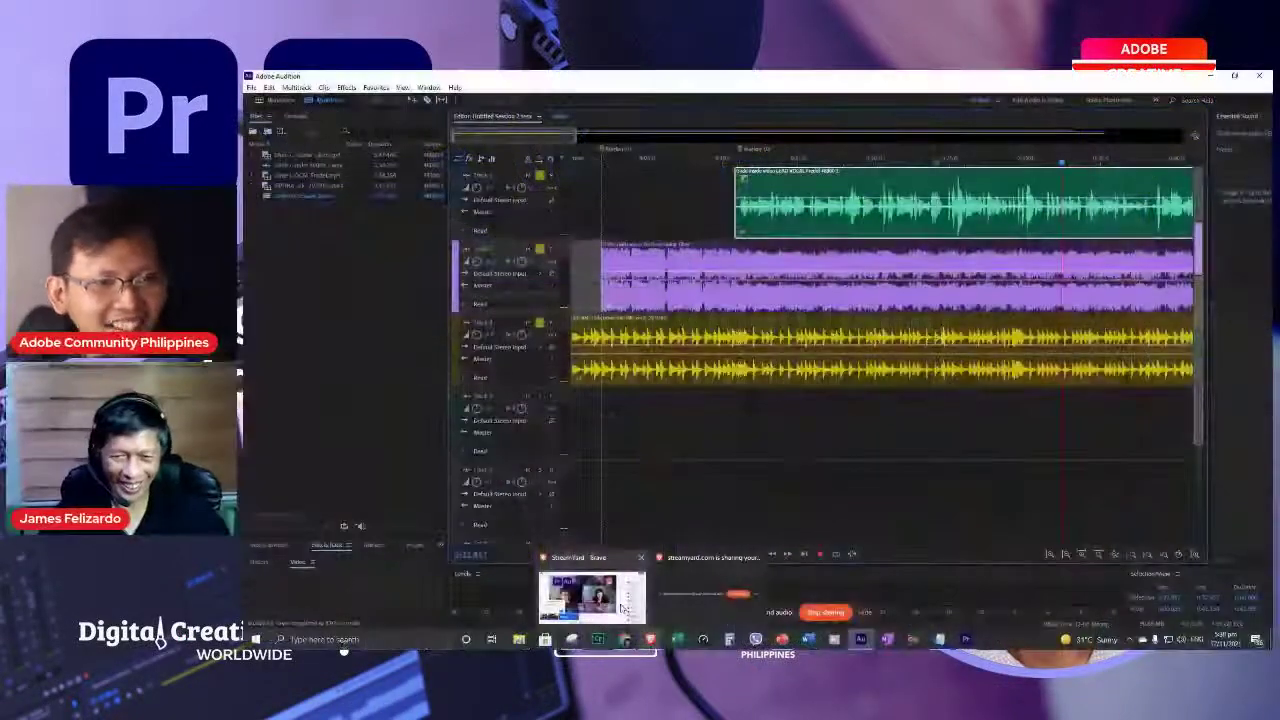
Stop sharing the screen in the StreamYard broadcast.
{"action": "key", "text": "super+d"}
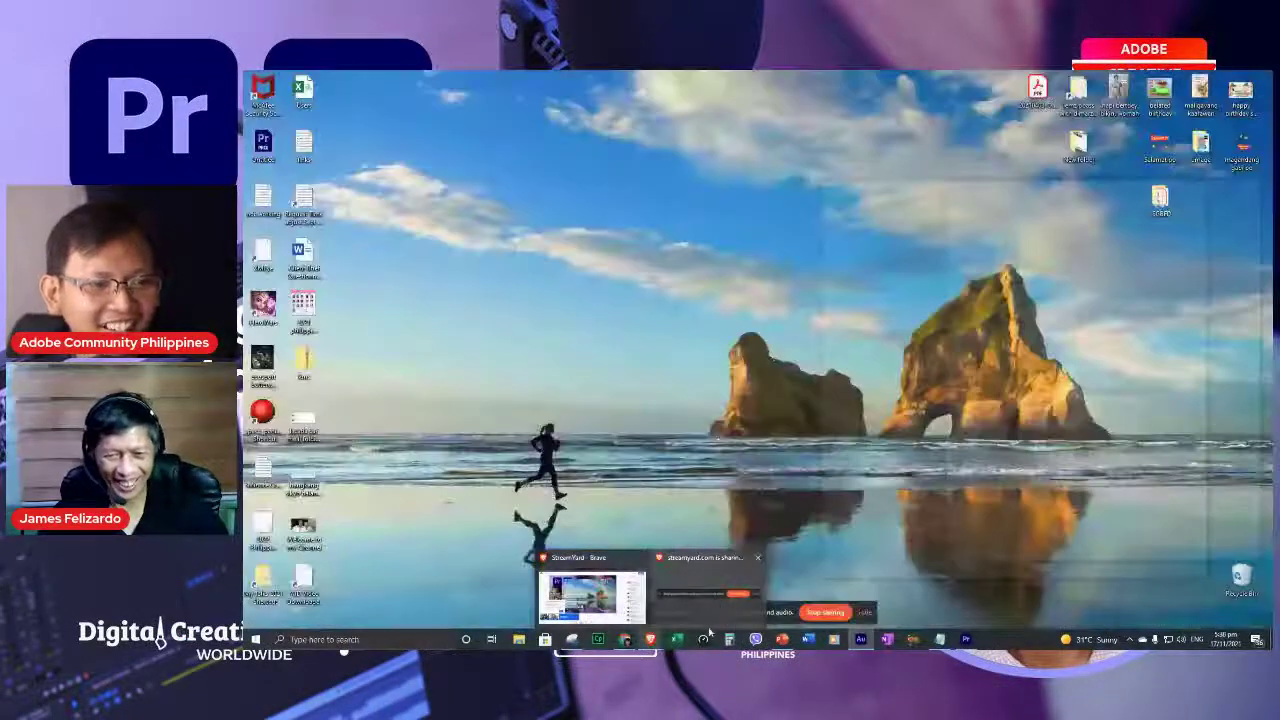
{"action": "key", "text": "super+d"}
{"action": "mouse_move", "coordinate": [626, 641]}
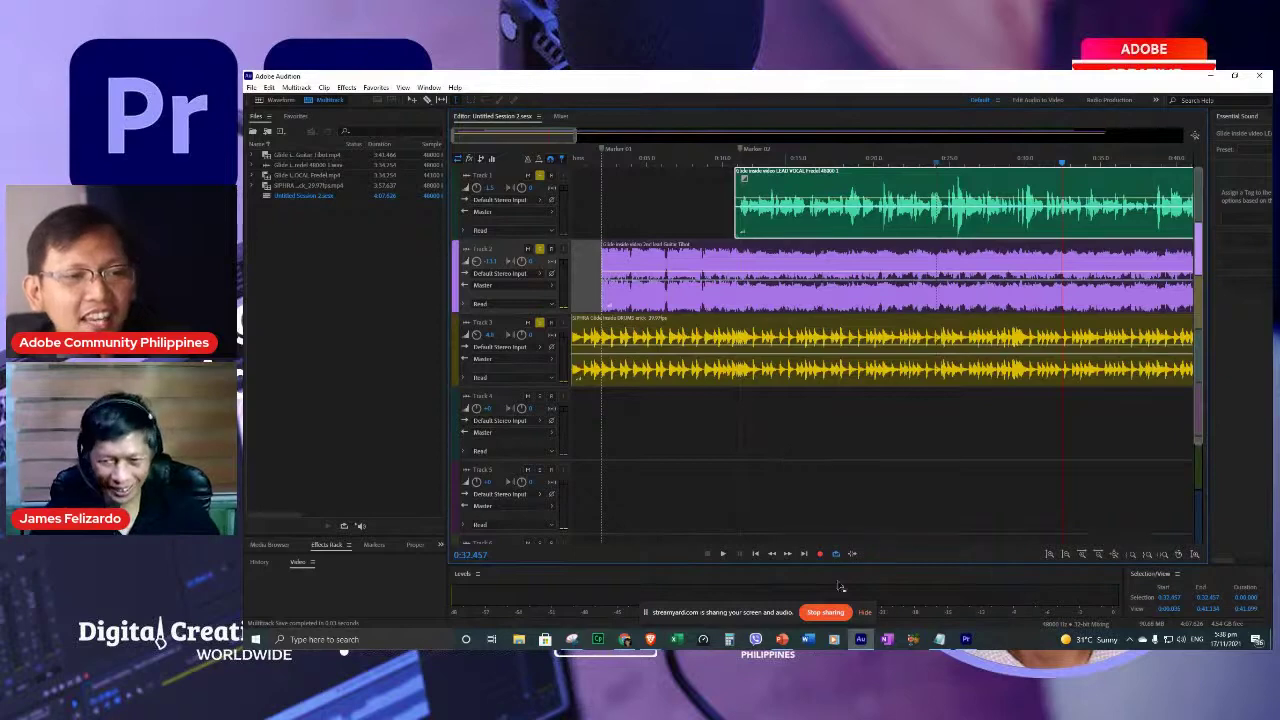
{"action": "left_click", "coordinate": [829, 611]}
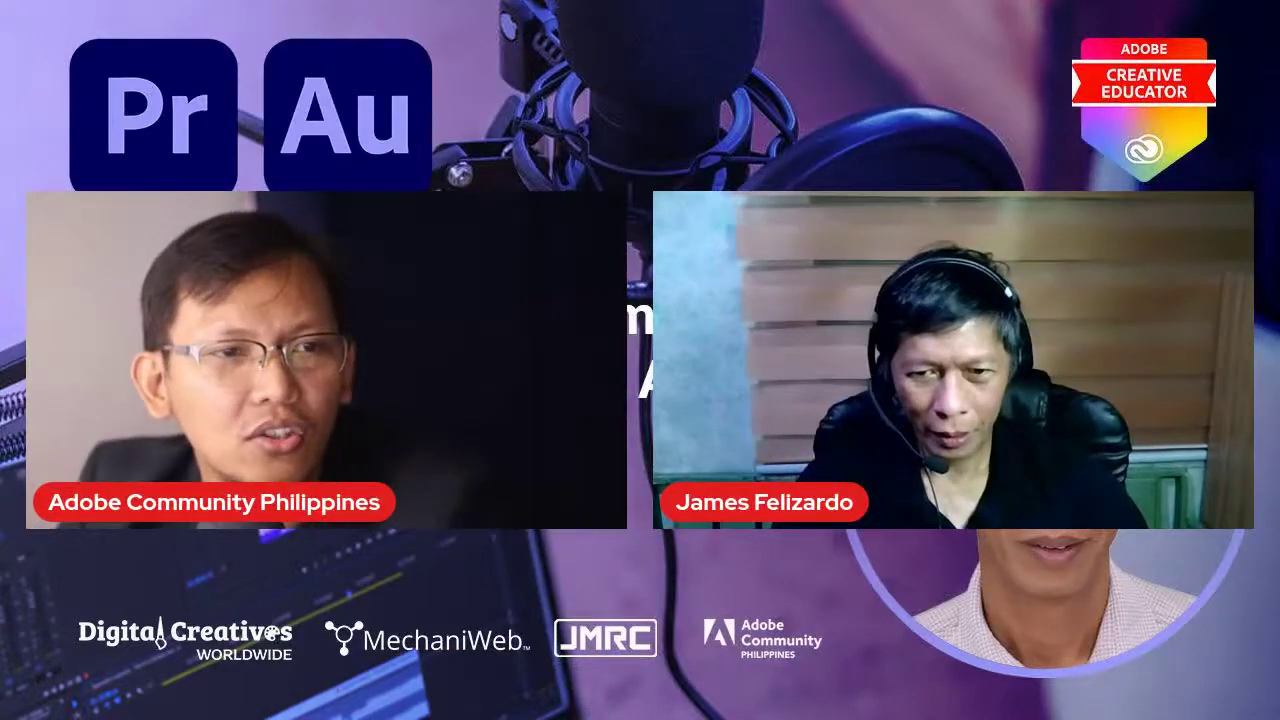